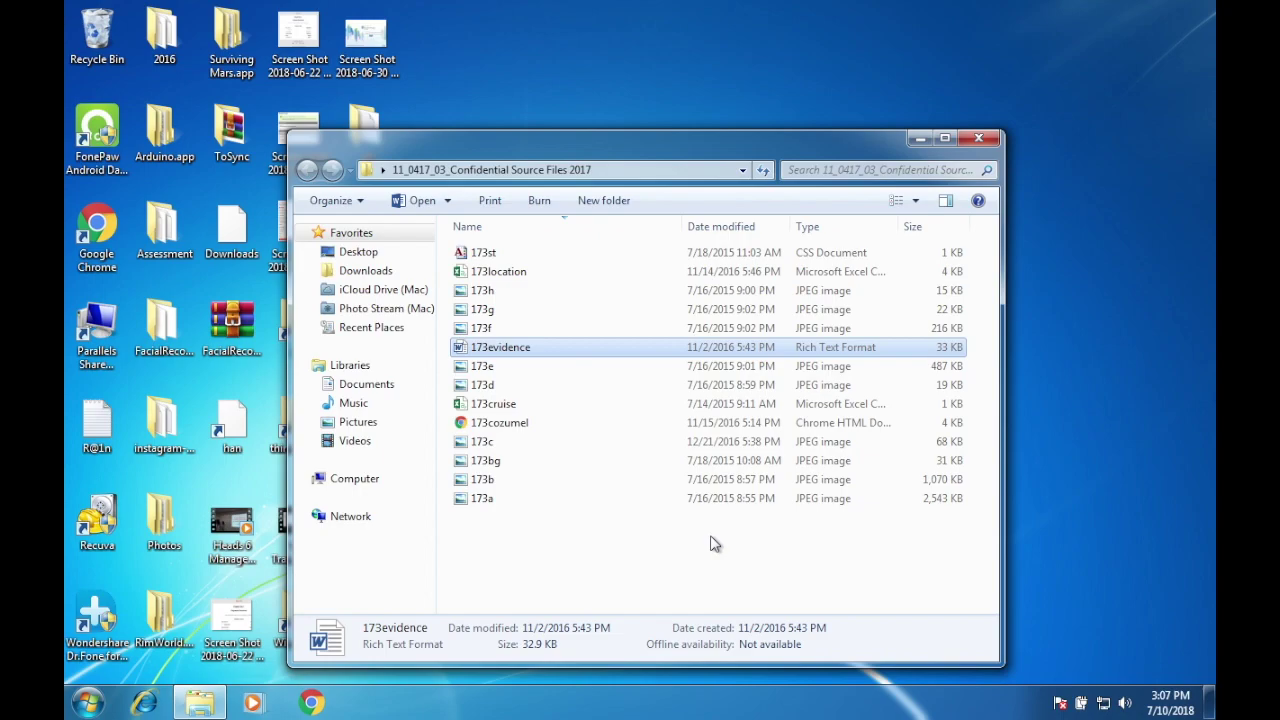
# Open the 173evidence document in Word
pyautogui.click(516, 350)
pyautogui.click(510, 350)
pyautogui.doubleClick(511, 350)
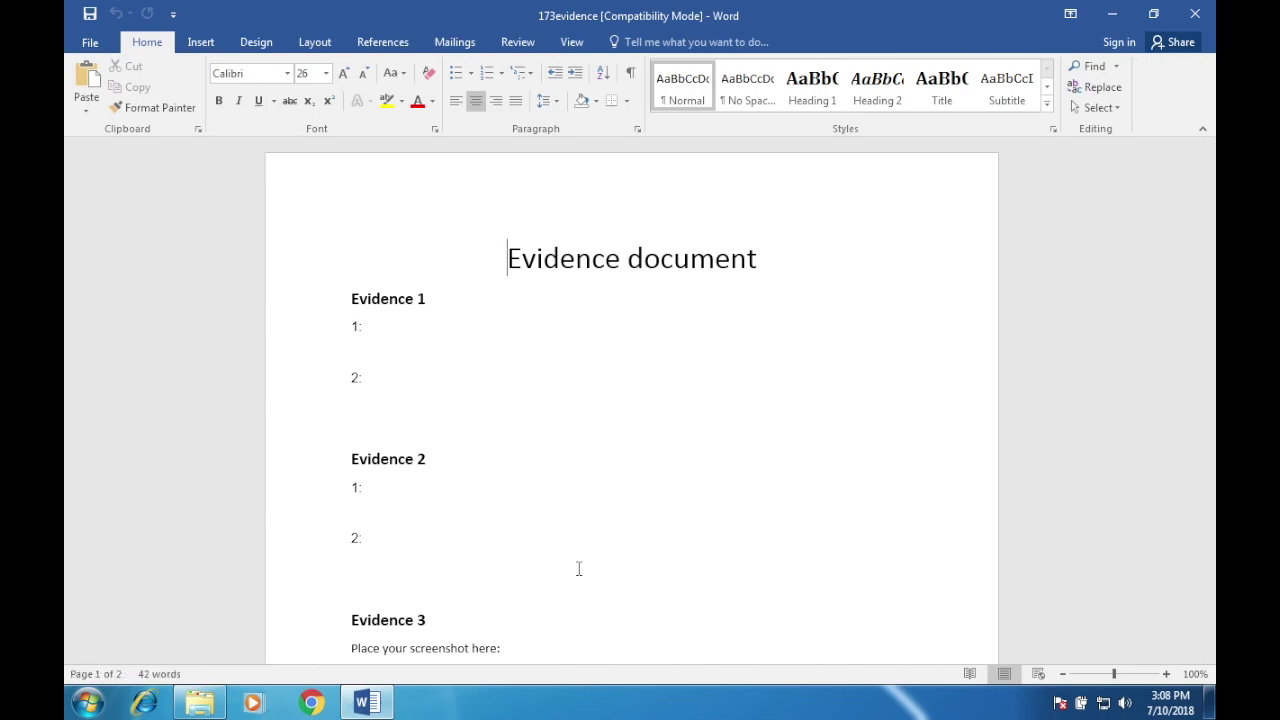
# With the ruler shown, fill the header with the student's name, MY422 and the candidate number
pyautogui.doubleClick(625, 177)
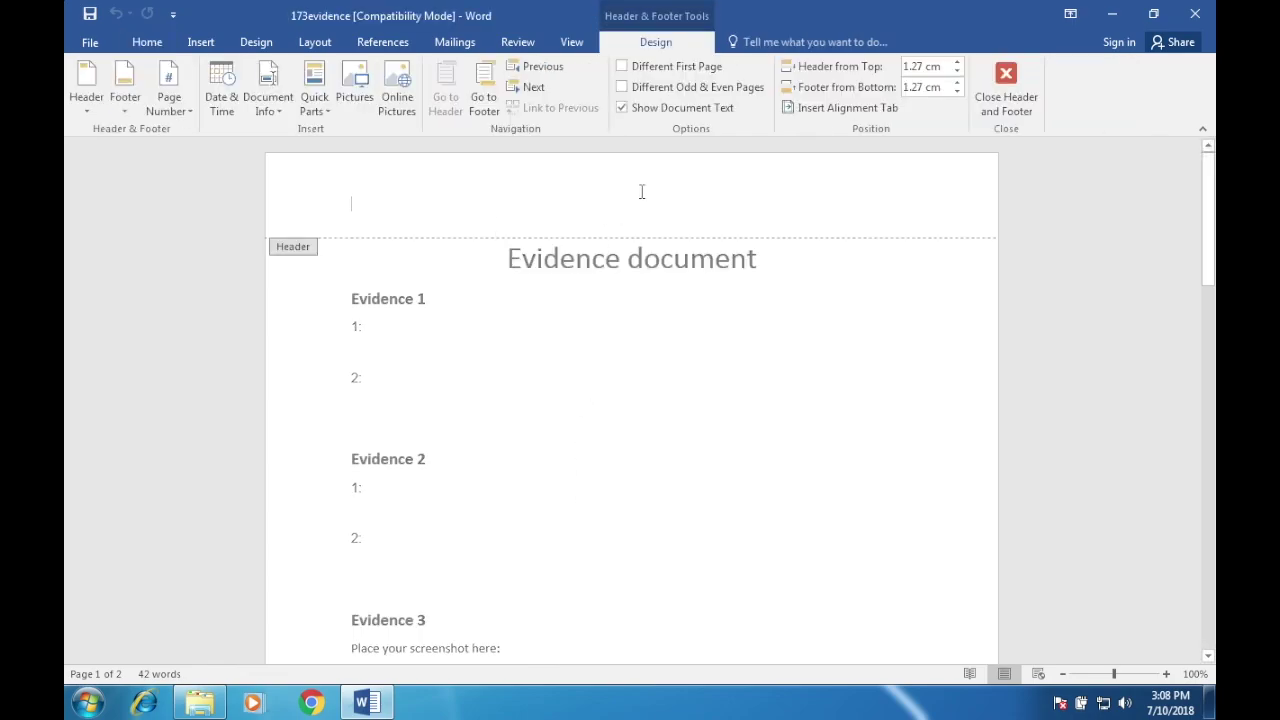
pyautogui.click(571, 42)
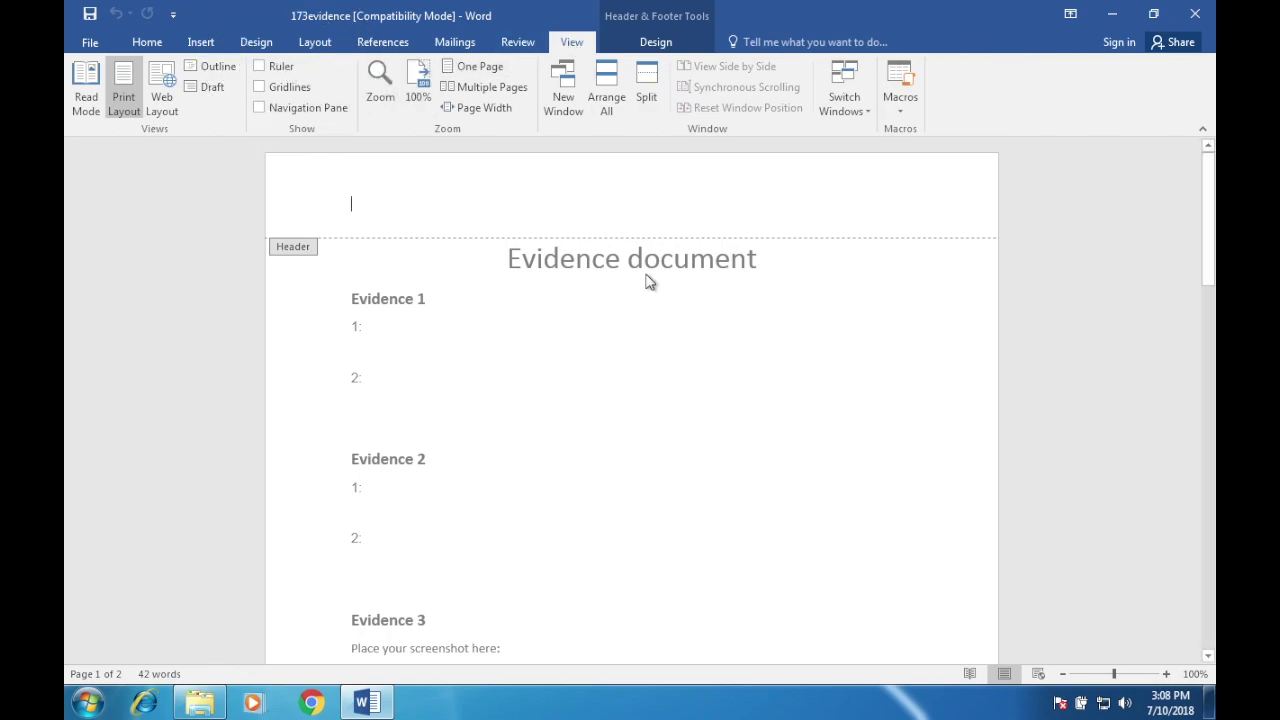
pyautogui.click(275, 66)
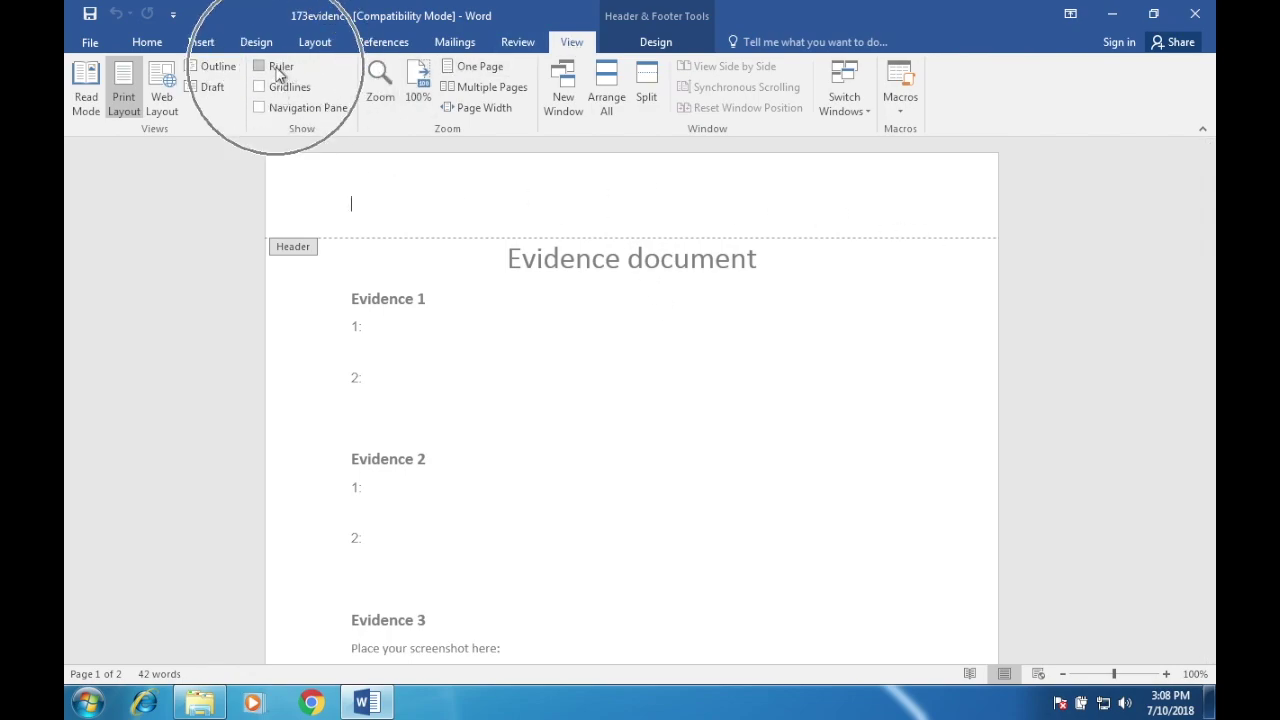
pyautogui.press('Tab')
pyautogui.write('MY422')
pyautogui.press('Tab')
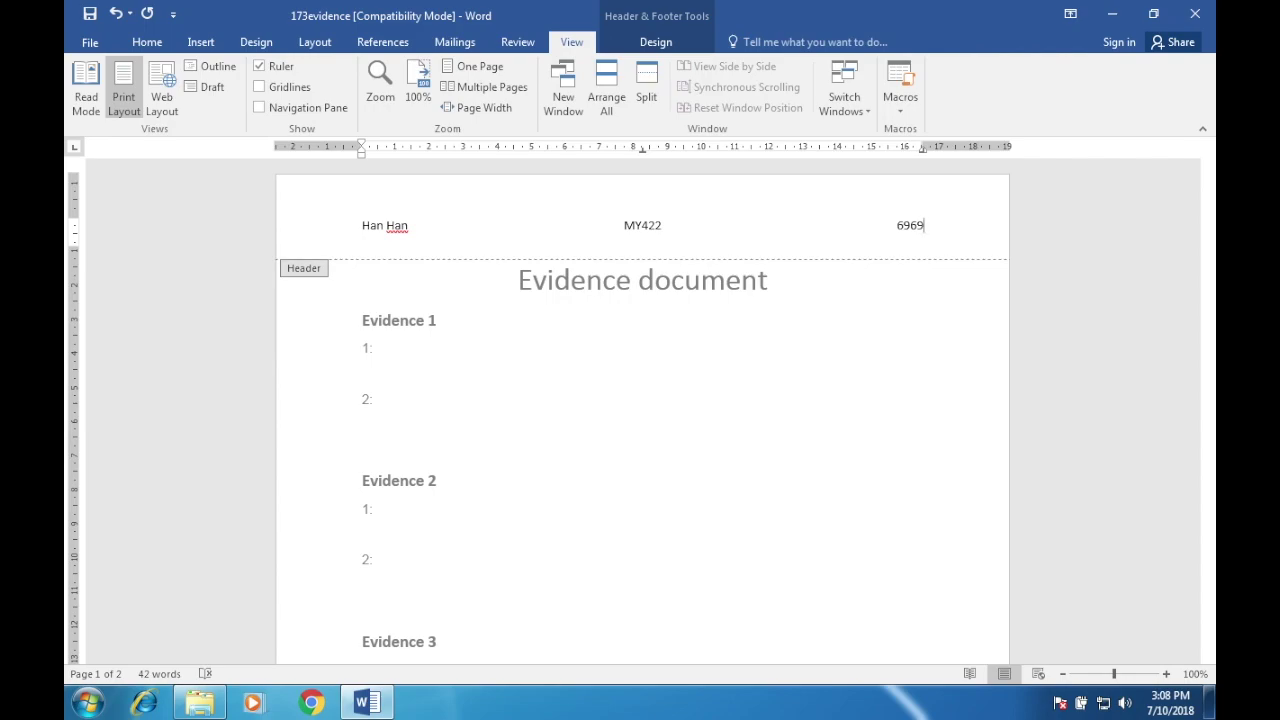
pyautogui.doubleClick(393, 340)
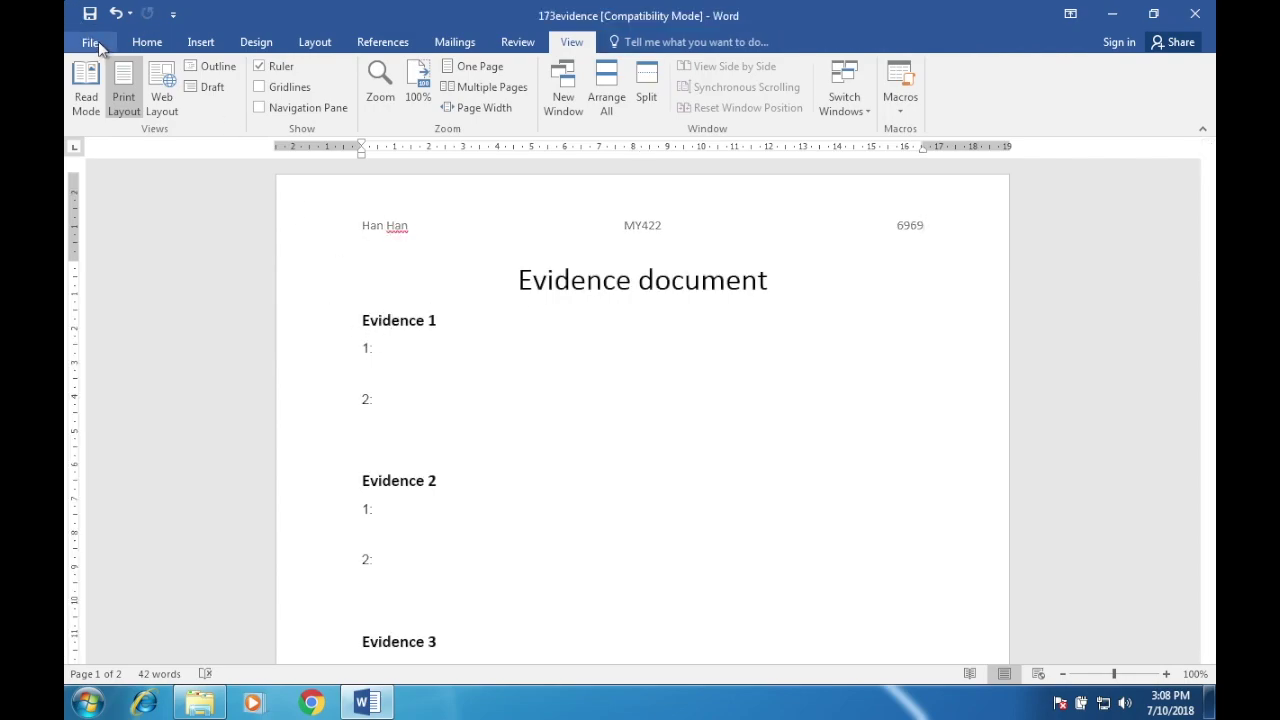
# Save the evidence document as a Word Document, accepting the upgrade to the newest format
pyautogui.click(99, 45)
pyautogui.click(130, 219)
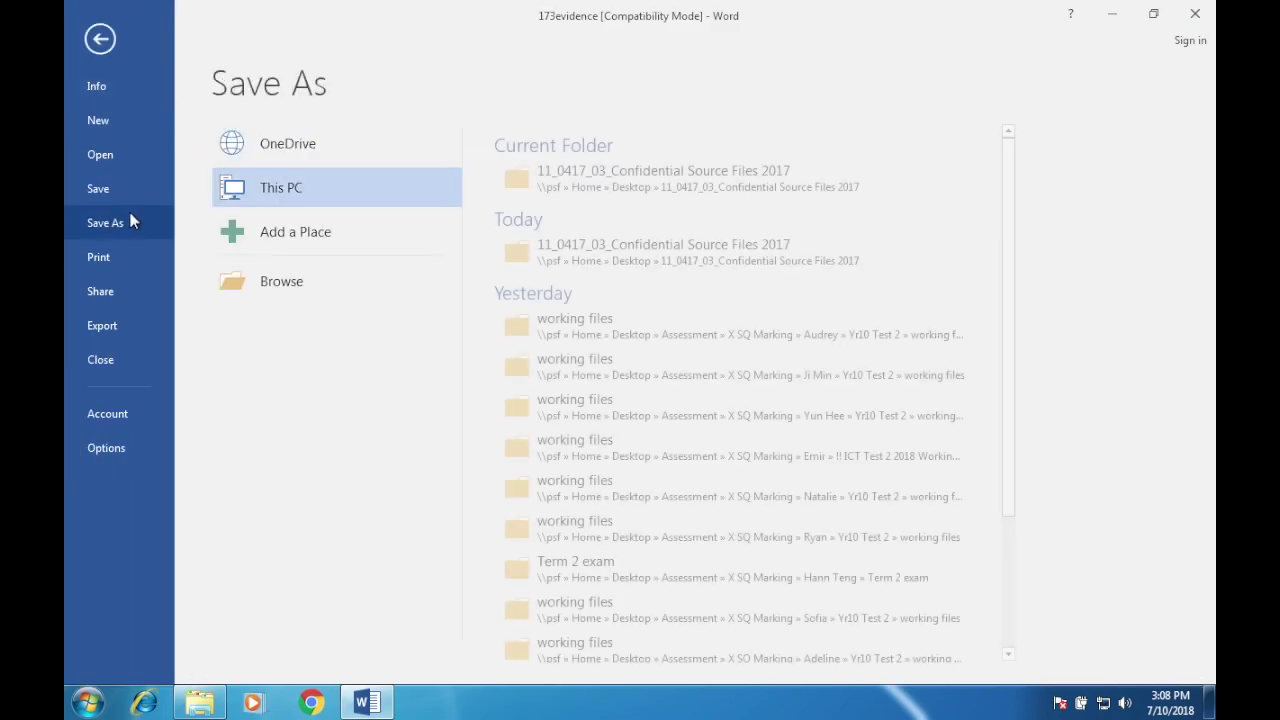
pyautogui.click(299, 281)
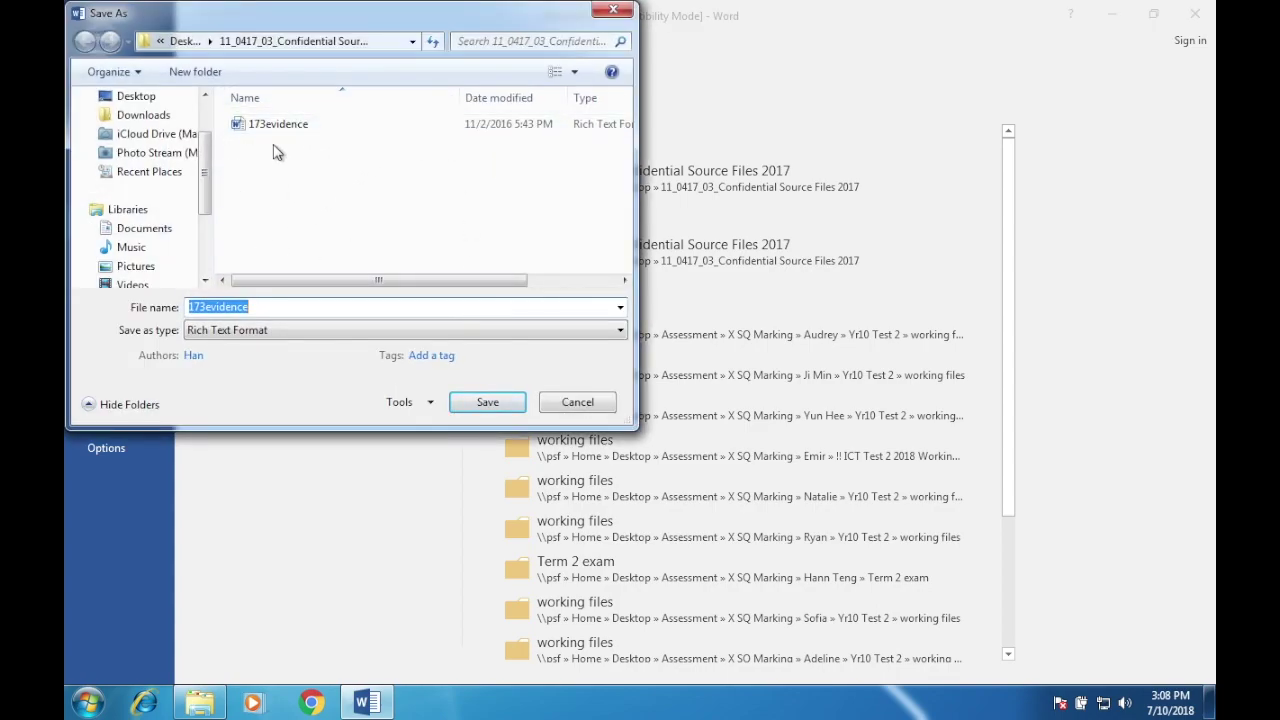
pyautogui.click(288, 332)
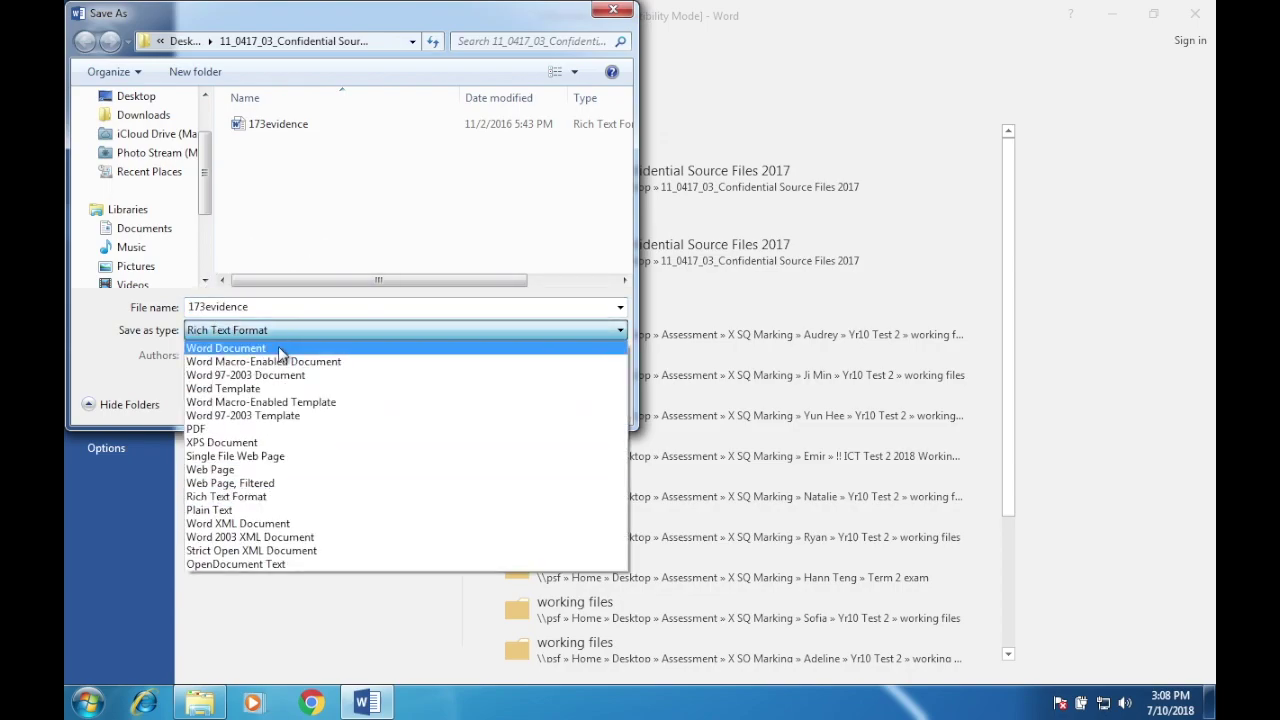
pyautogui.click(280, 349)
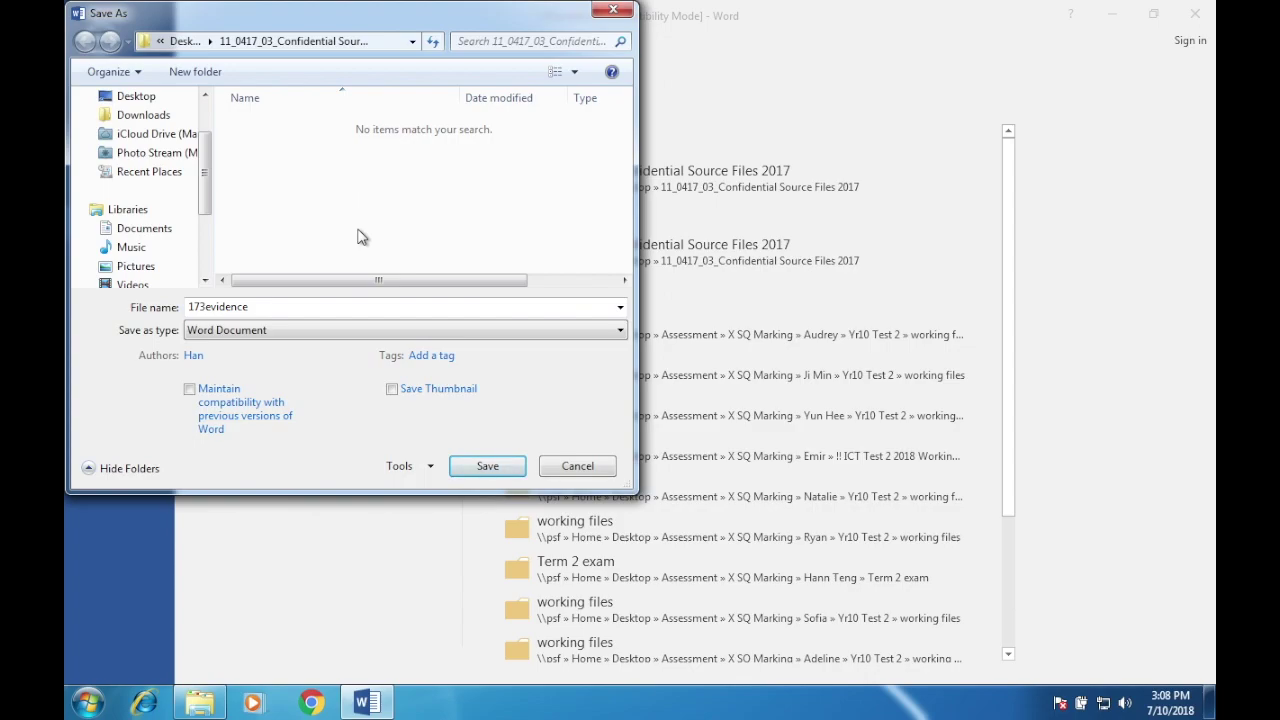
pyautogui.click(484, 469)
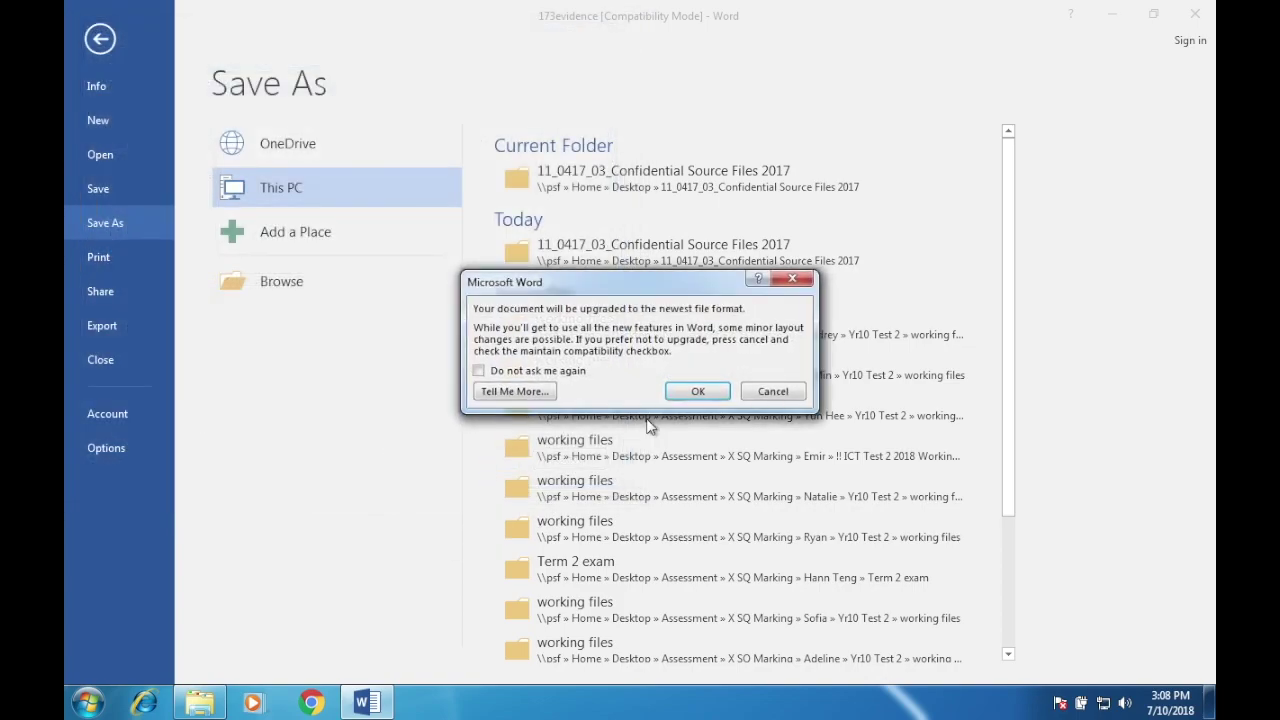
pyautogui.click(694, 388)
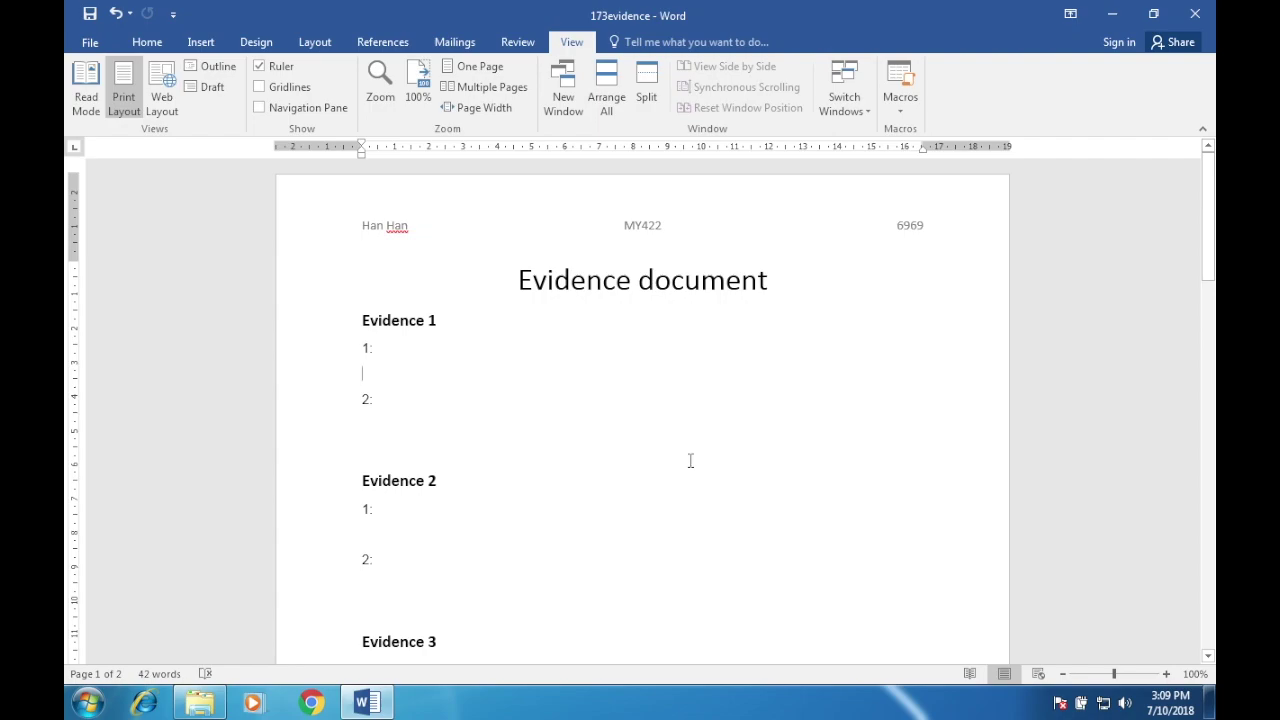
pyautogui.click(1113, 18)
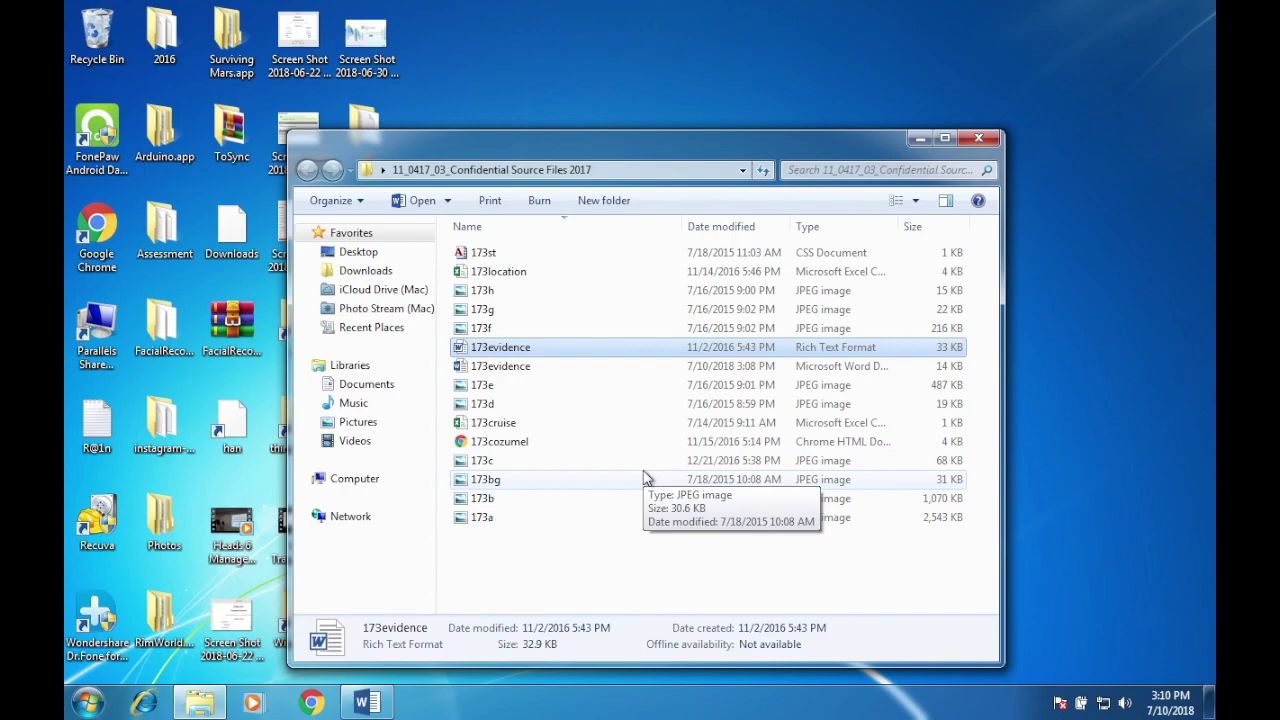
# Back in the source files folder, open the 173cruise data file
pyautogui.click(598, 548)
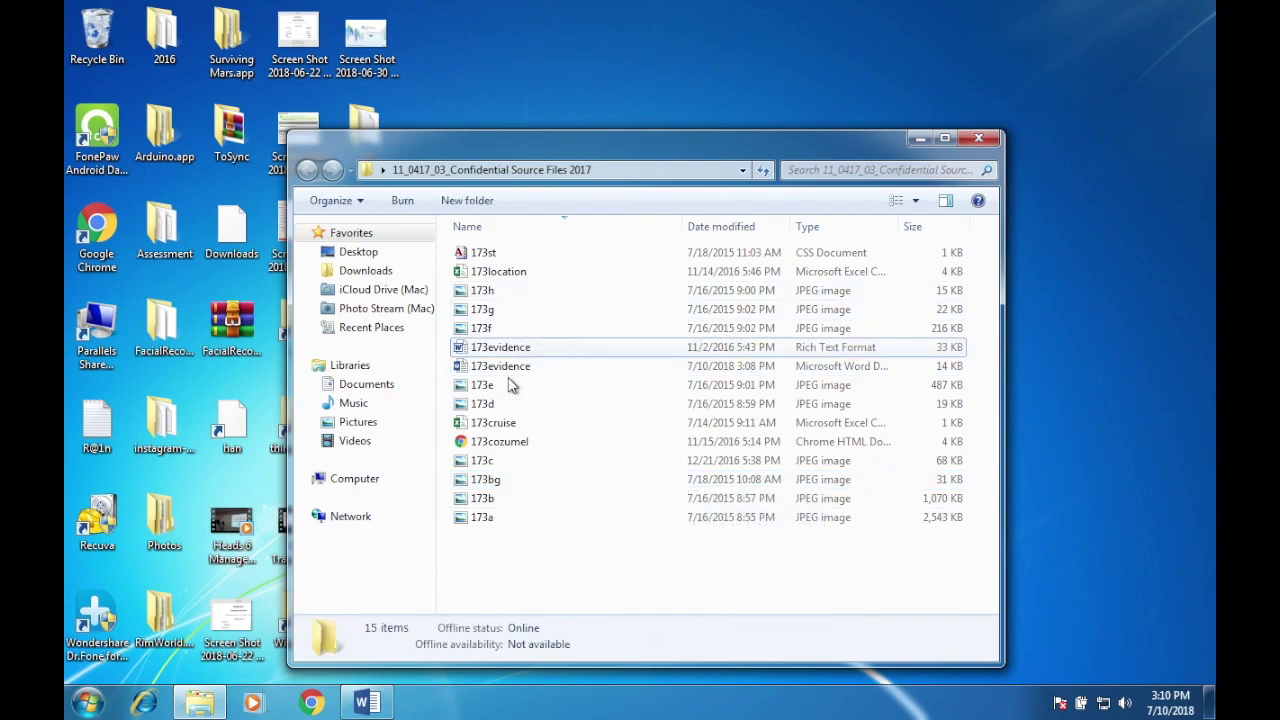
pyautogui.doubleClick(515, 425)
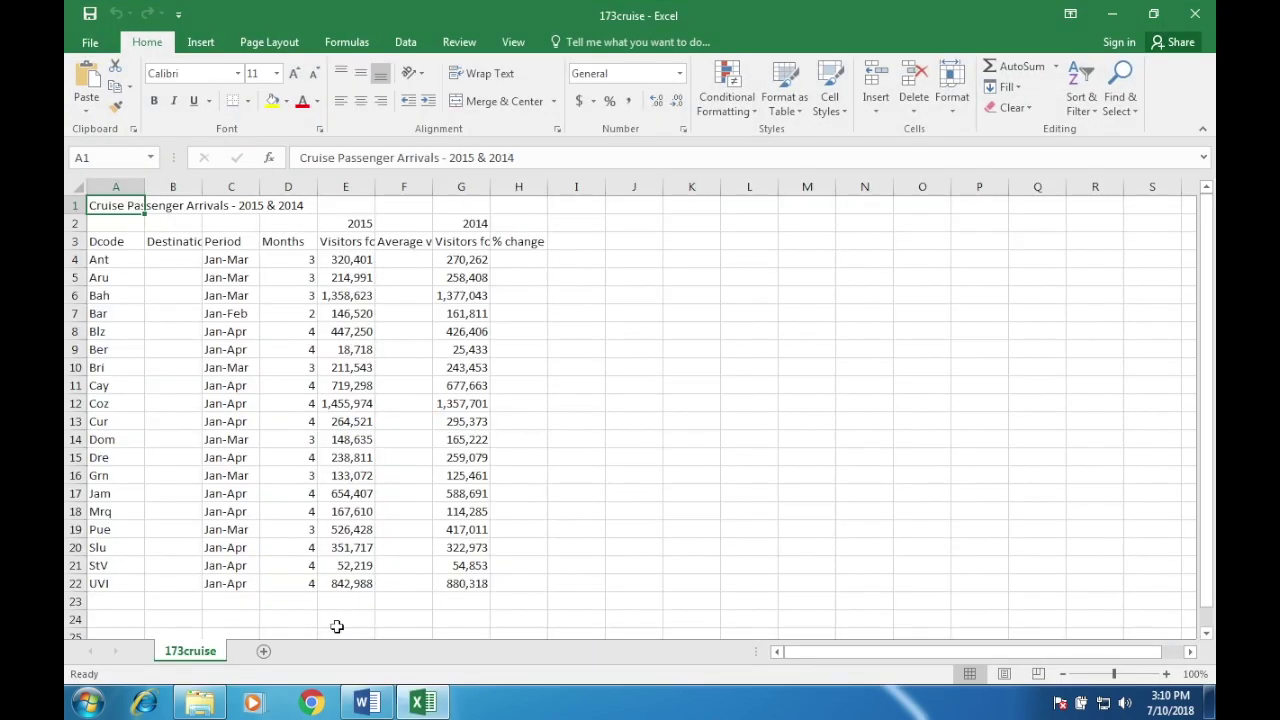
# Open the 173location data file, then return to the 173cruise workbook
pyautogui.click(200, 703)
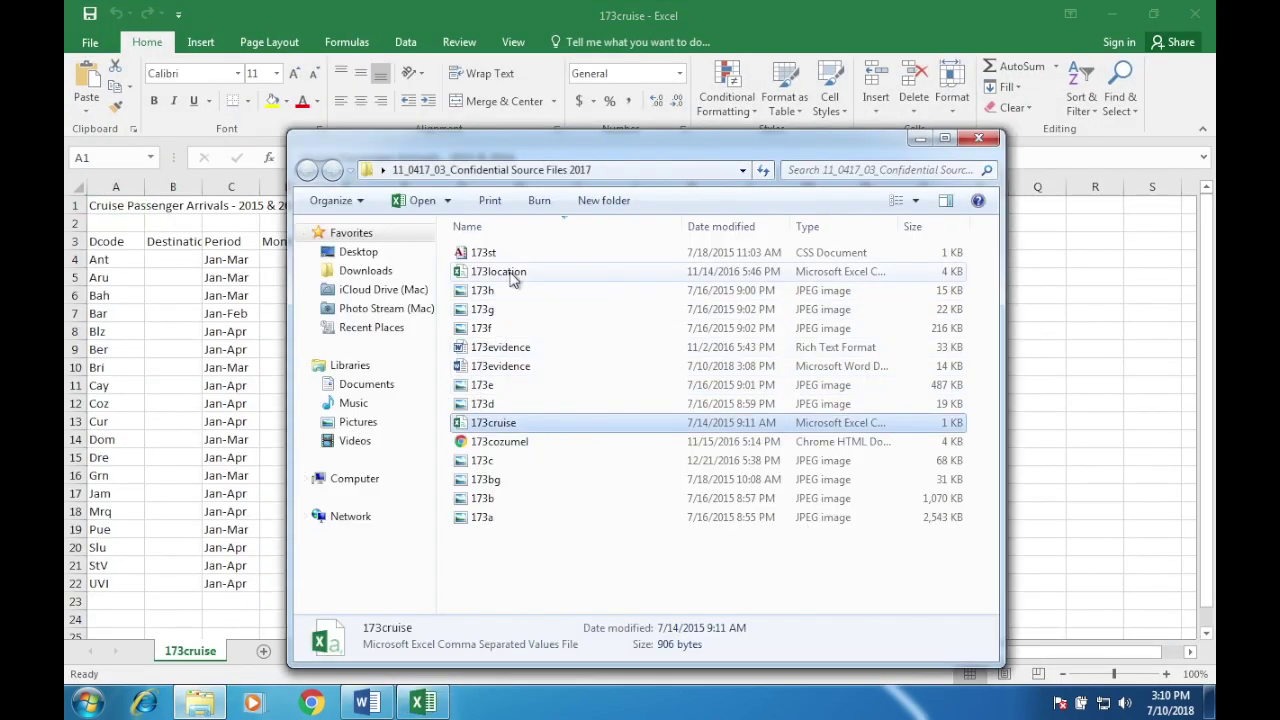
pyautogui.doubleClick(512, 272)
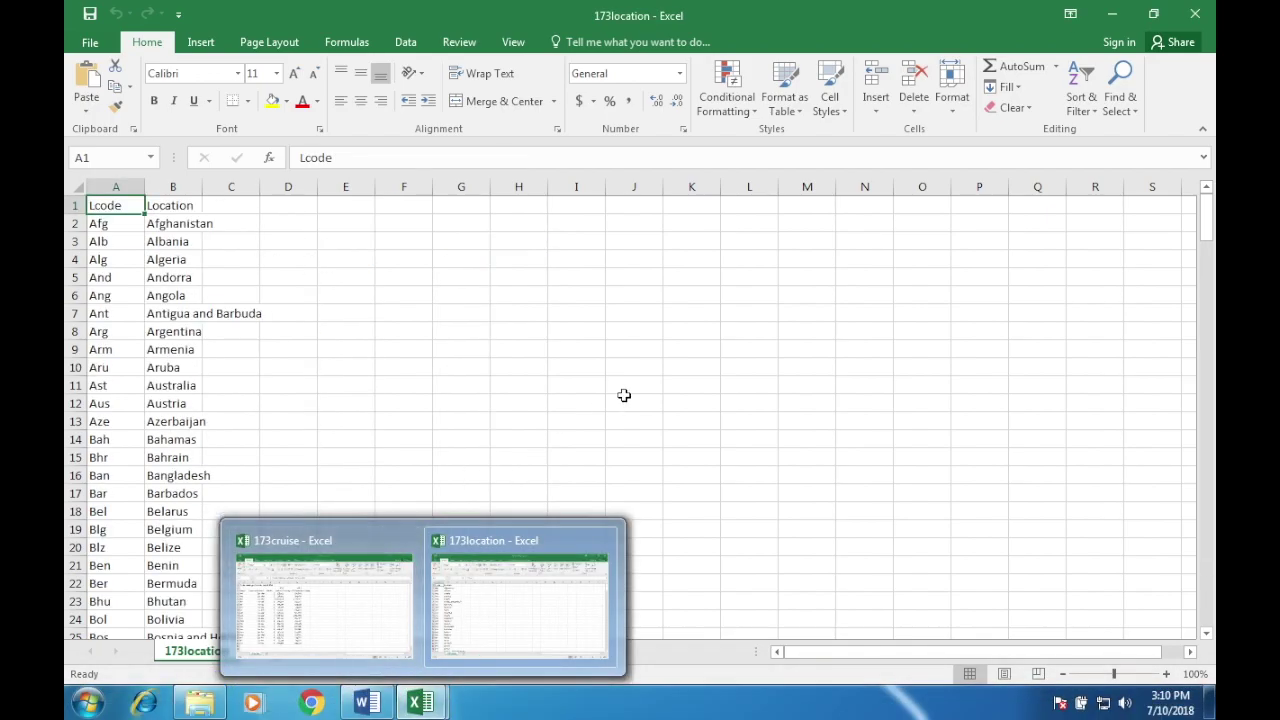
pyautogui.click(676, 416)
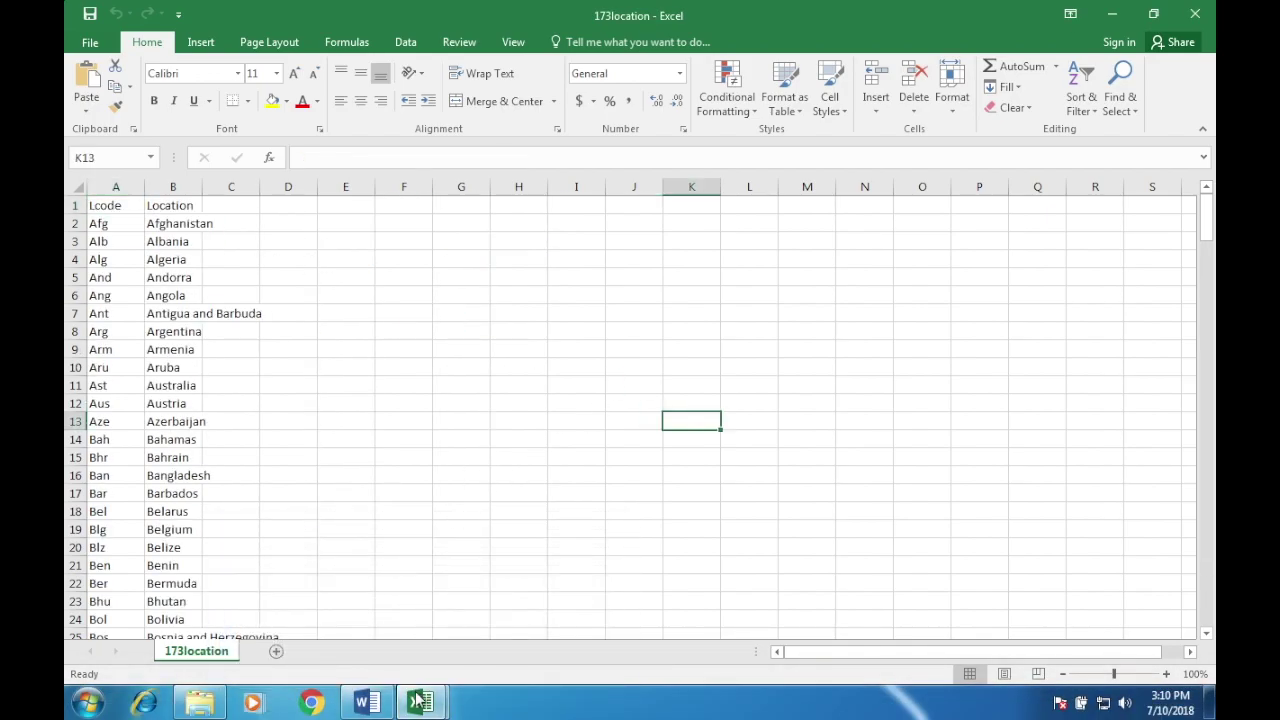
pyautogui.moveTo(420, 703)
pyautogui.click(333, 592)
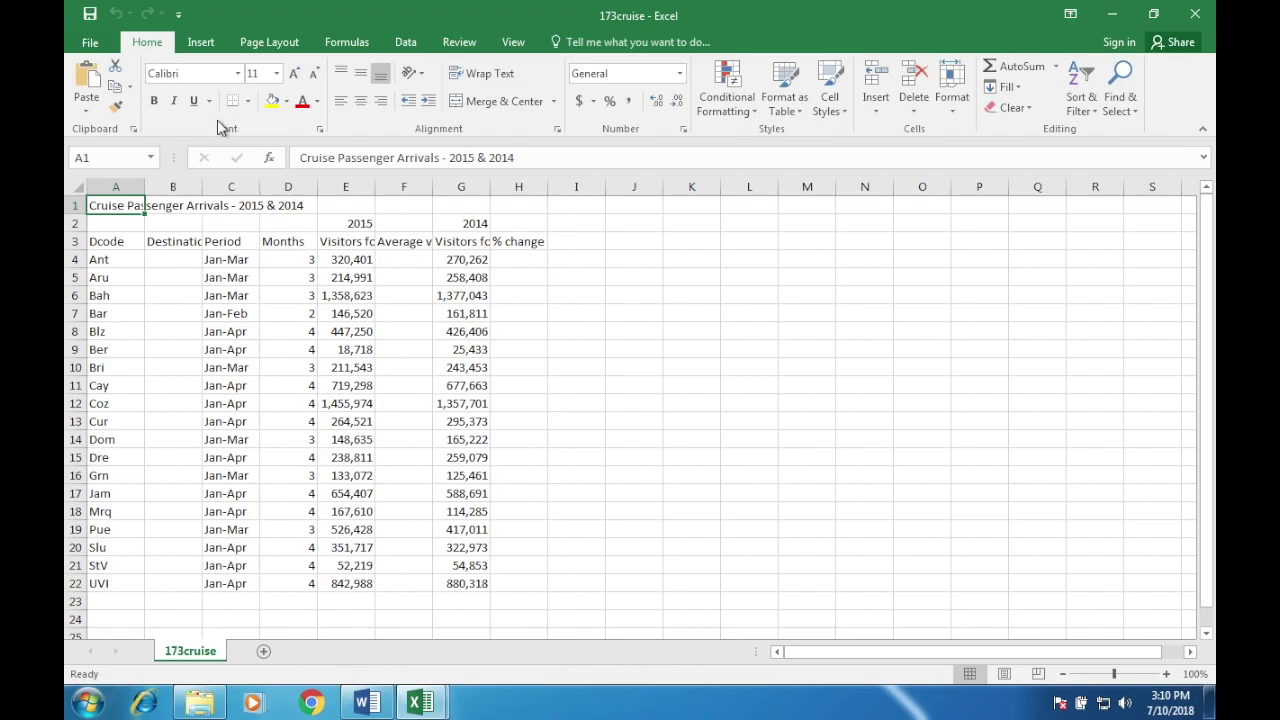
# Save the cruise data as an Excel Workbook named cruise_6969
pyautogui.click(98, 44)
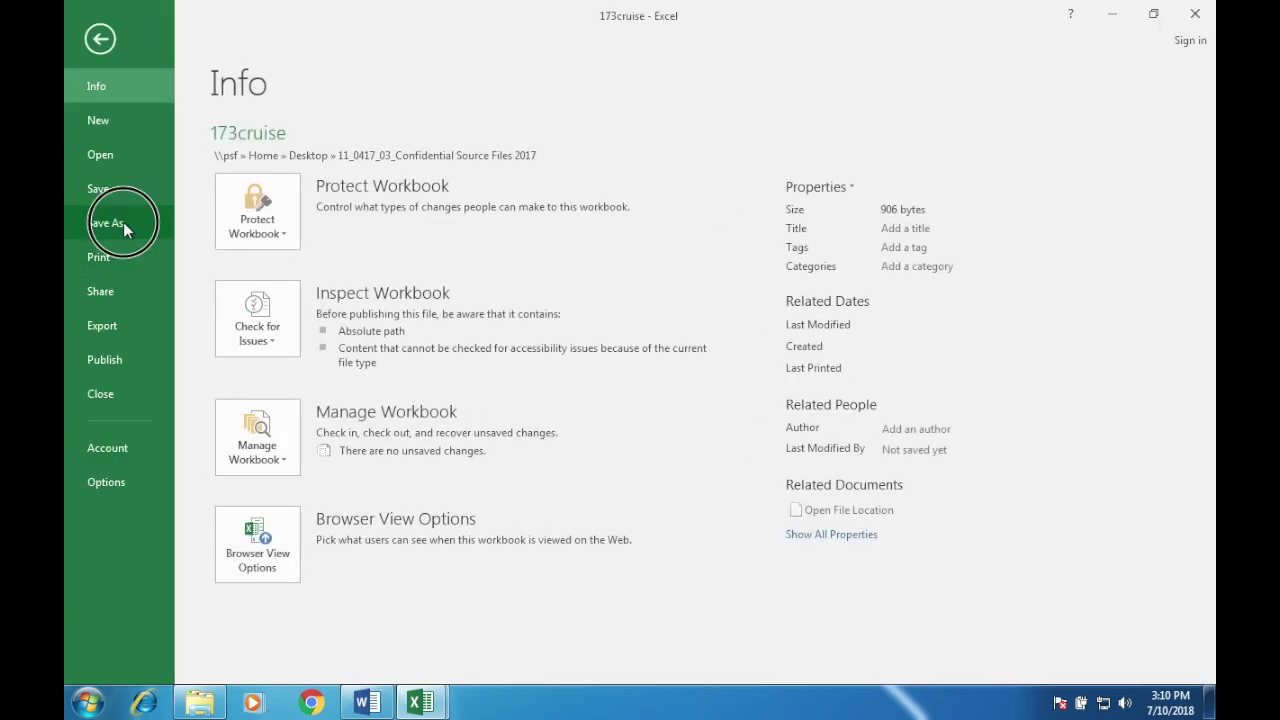
pyautogui.click(123, 222)
pyautogui.click(323, 281)
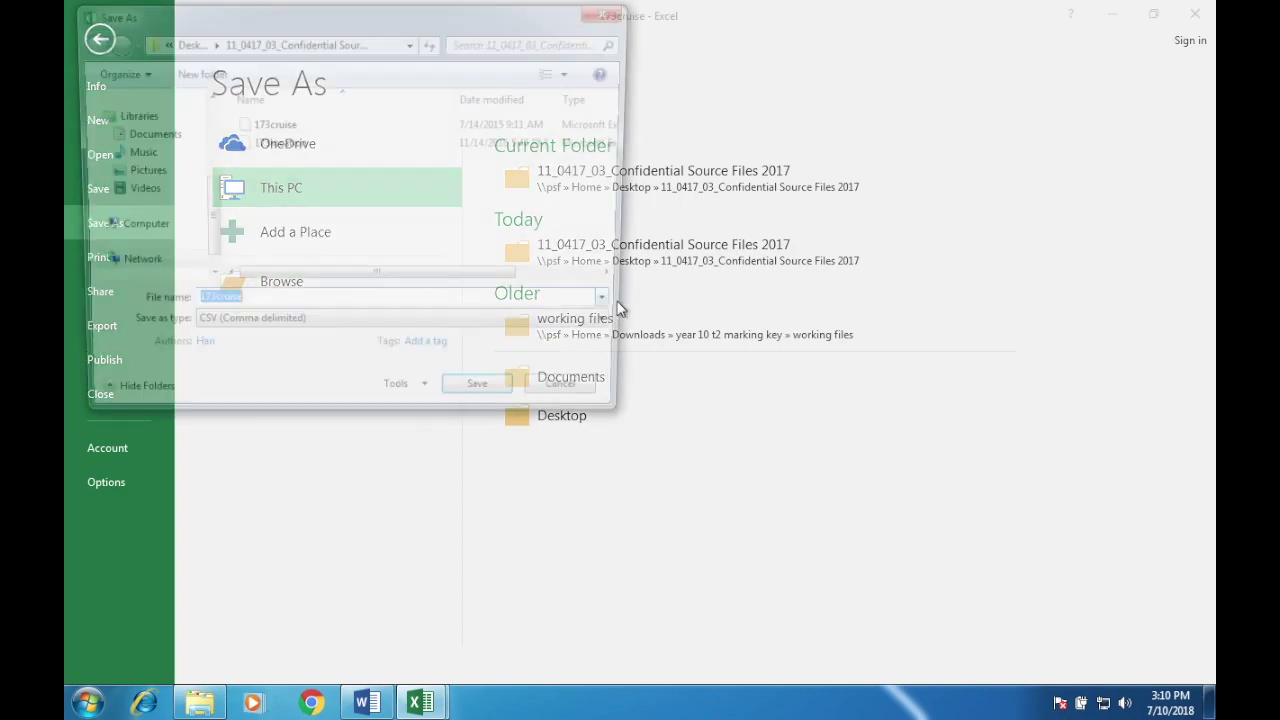
pyautogui.click(432, 333)
pyautogui.click(349, 345)
pyautogui.click(286, 305)
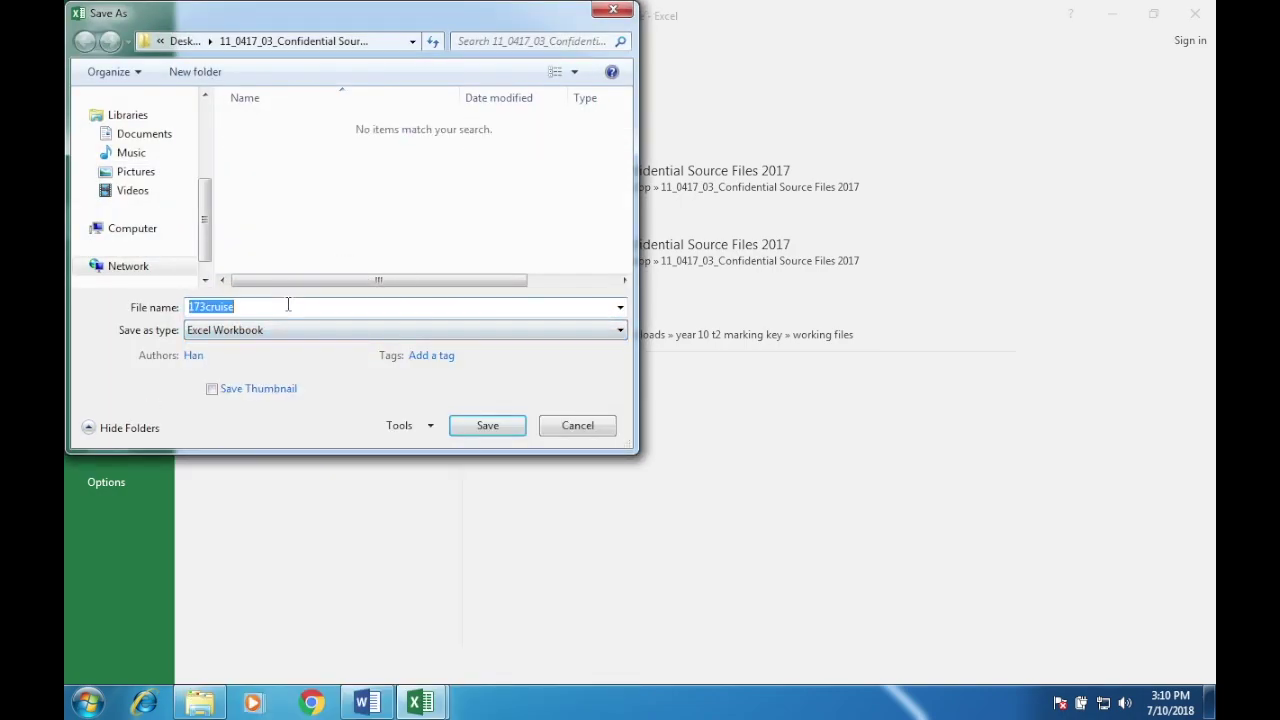
pyautogui.click(288, 305)
pyautogui.press('BackSpace')
pyautogui.press('BackSpace')
pyautogui.press('BackSpace')
pyautogui.press('BackSpace')
pyautogui.press('BackSpace')
pyautogui.press('BackSpace')
pyautogui.press('BackSpace')
pyautogui.press('BackSpace')
pyautogui.press('BackSpace')
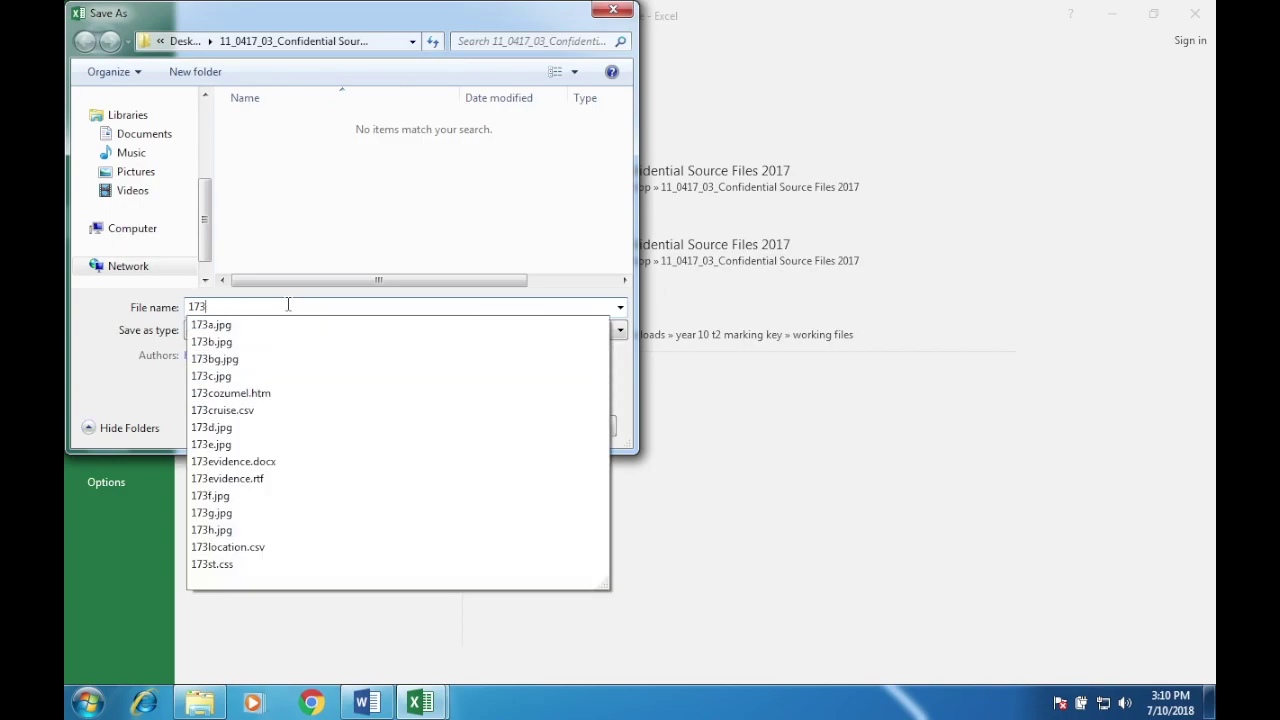
pyautogui.write('cru')
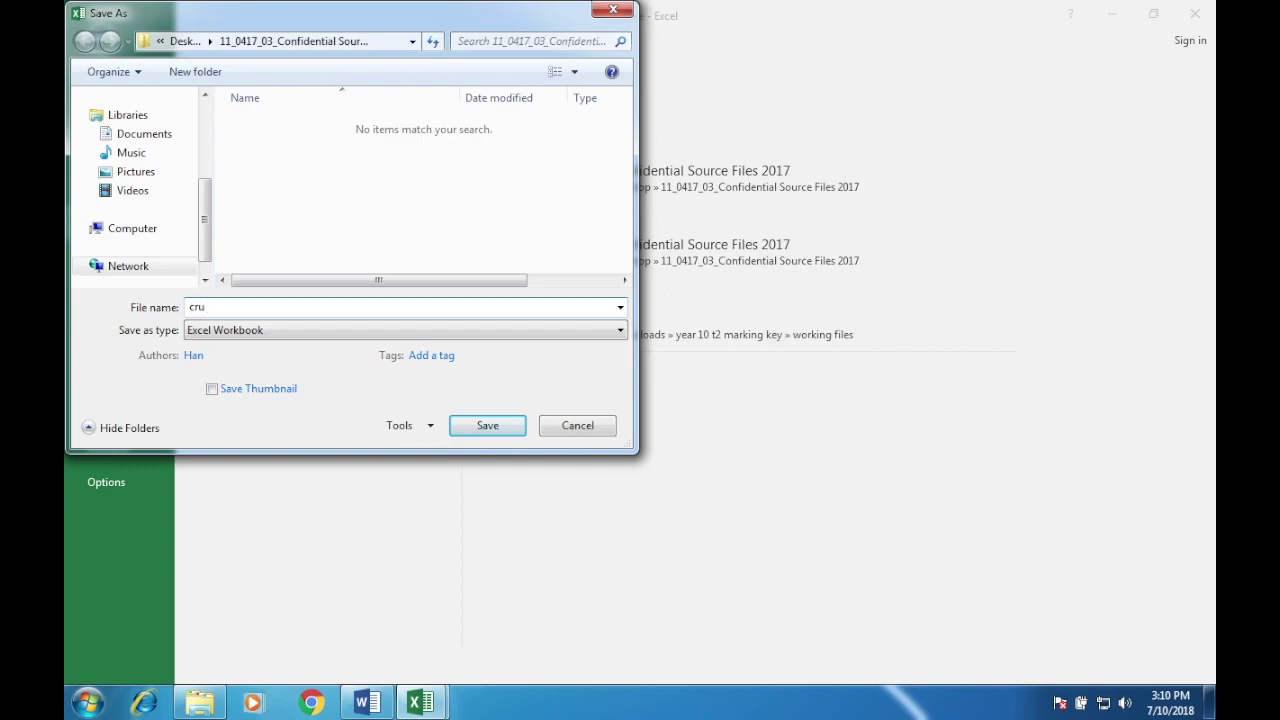
pyautogui.write('ise_6969')
pyautogui.press('Return')
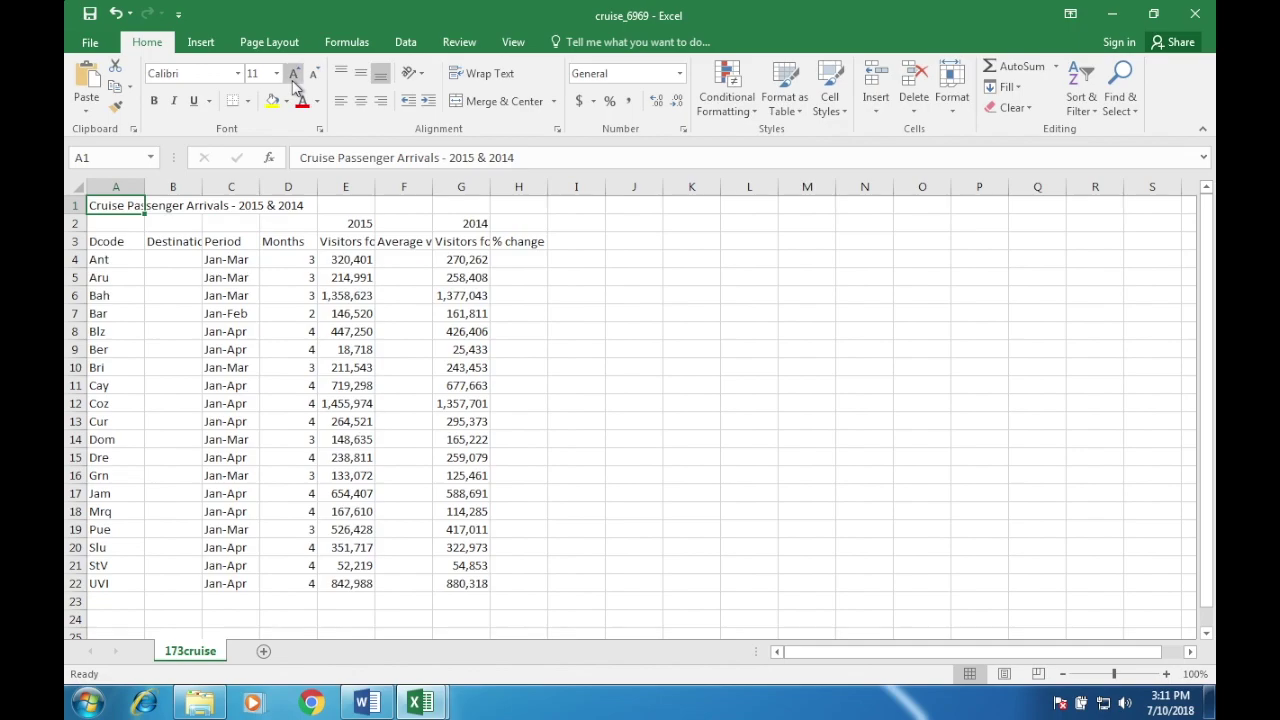
# Add a header with 'Cruise ship analysis' on the left and the student's name, MY422 and candidate number on the right
pyautogui.click(203, 43)
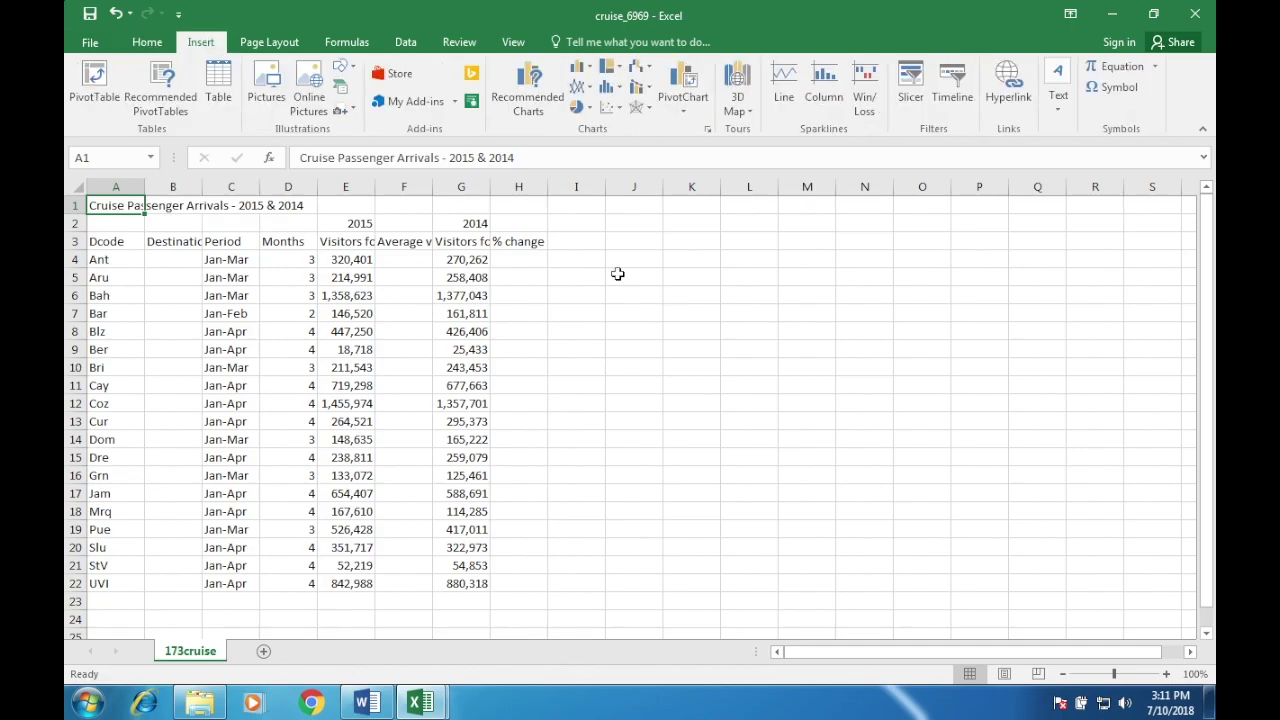
pyautogui.click(1057, 85)
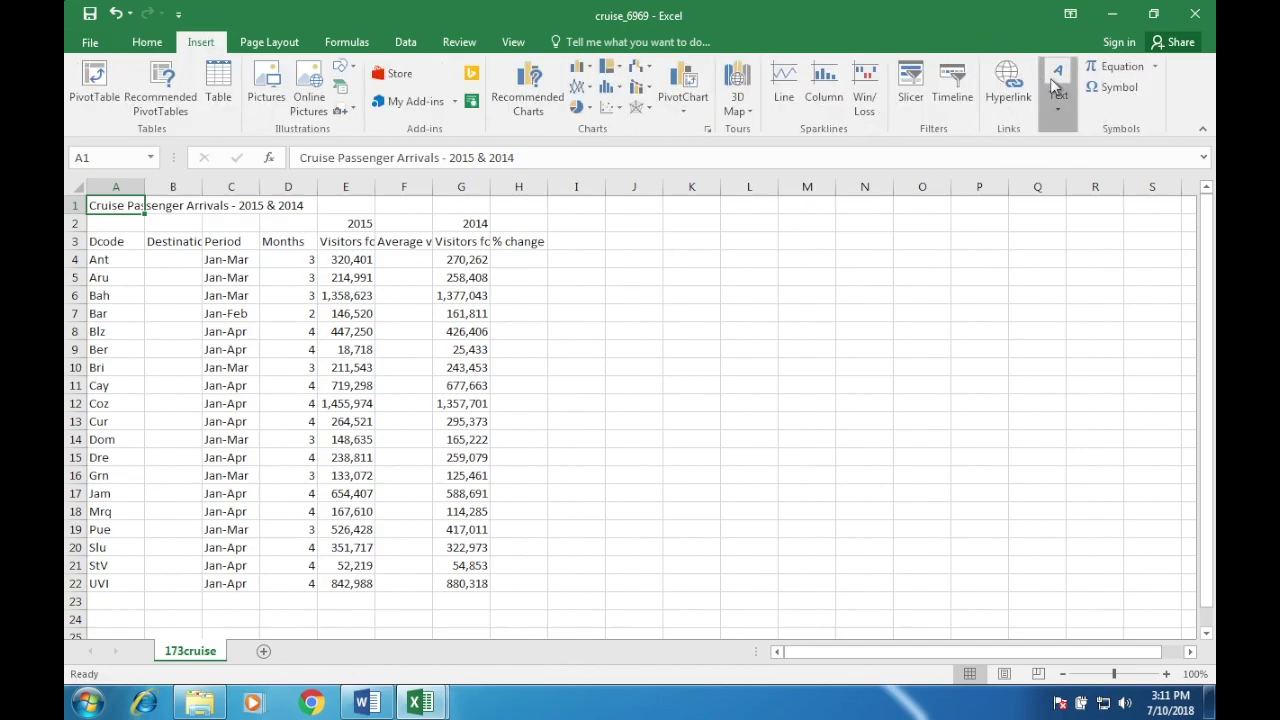
pyautogui.click(1051, 180)
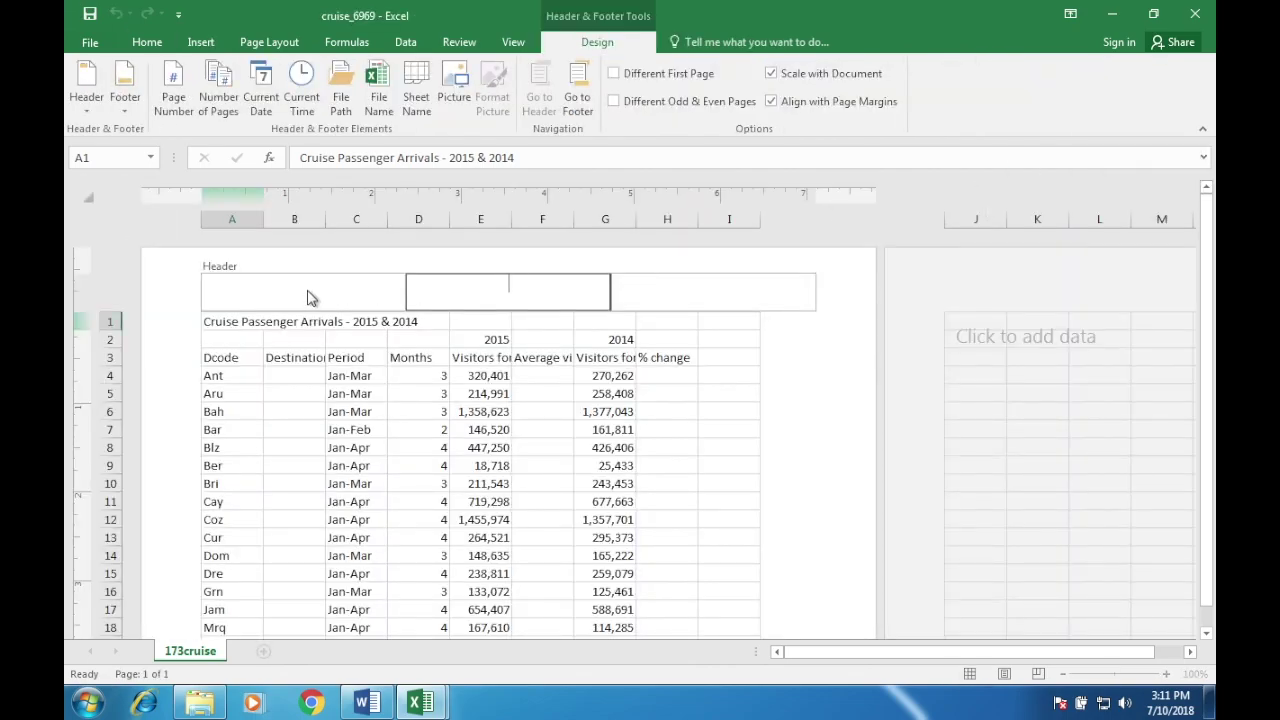
pyautogui.click(307, 292)
pyautogui.write('Crui')
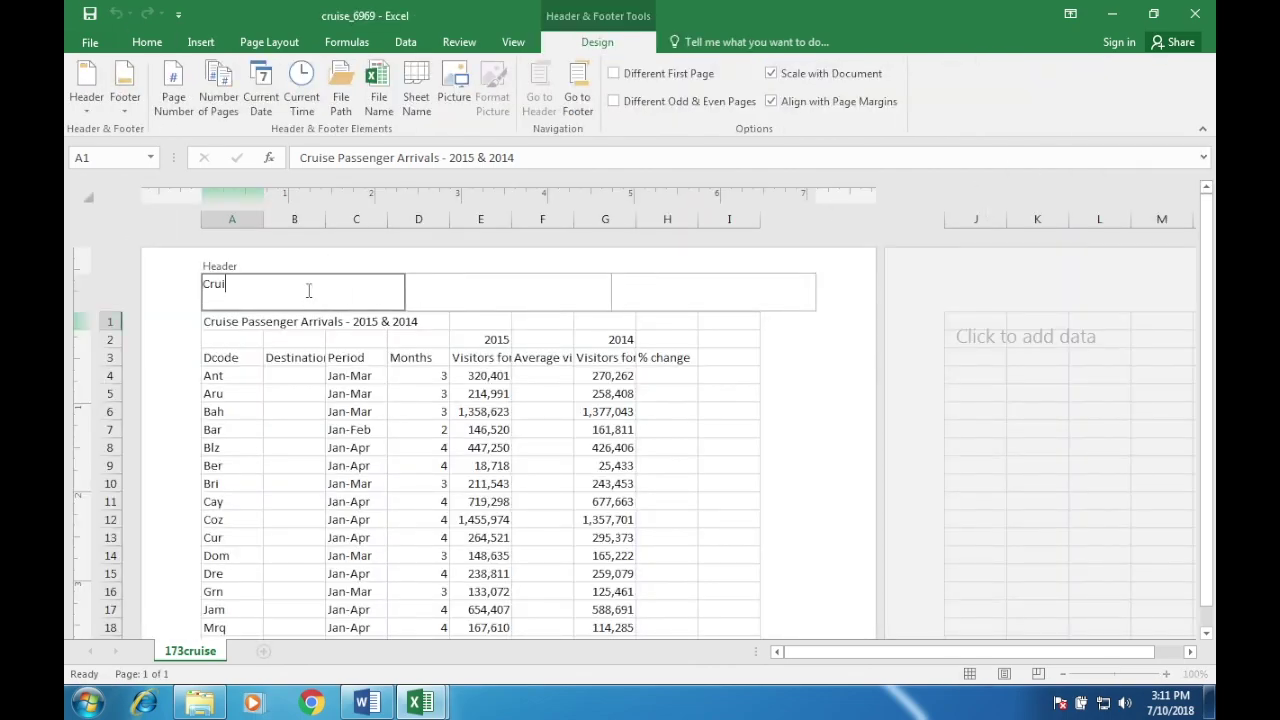
pyautogui.write('se Ships A')
pyautogui.press('BackSpace')
pyautogui.press('BackSpace')
pyautogui.press('BackSpace')
pyautogui.press('BackSpace')
pyautogui.press('BackSpace')
pyautogui.press('BackSpace')
pyautogui.press('BackSpace')
pyautogui.write('ship analysis')
pyautogui.click(766, 285)
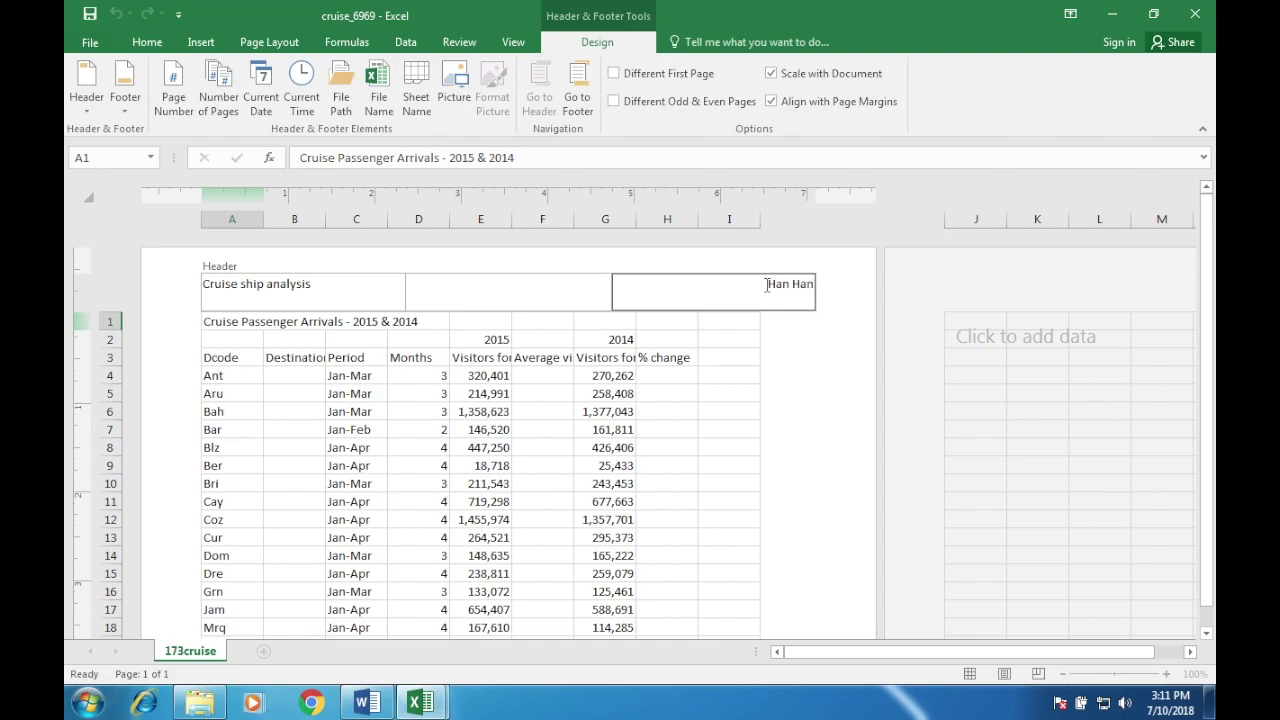
pyautogui.click(687, 390)
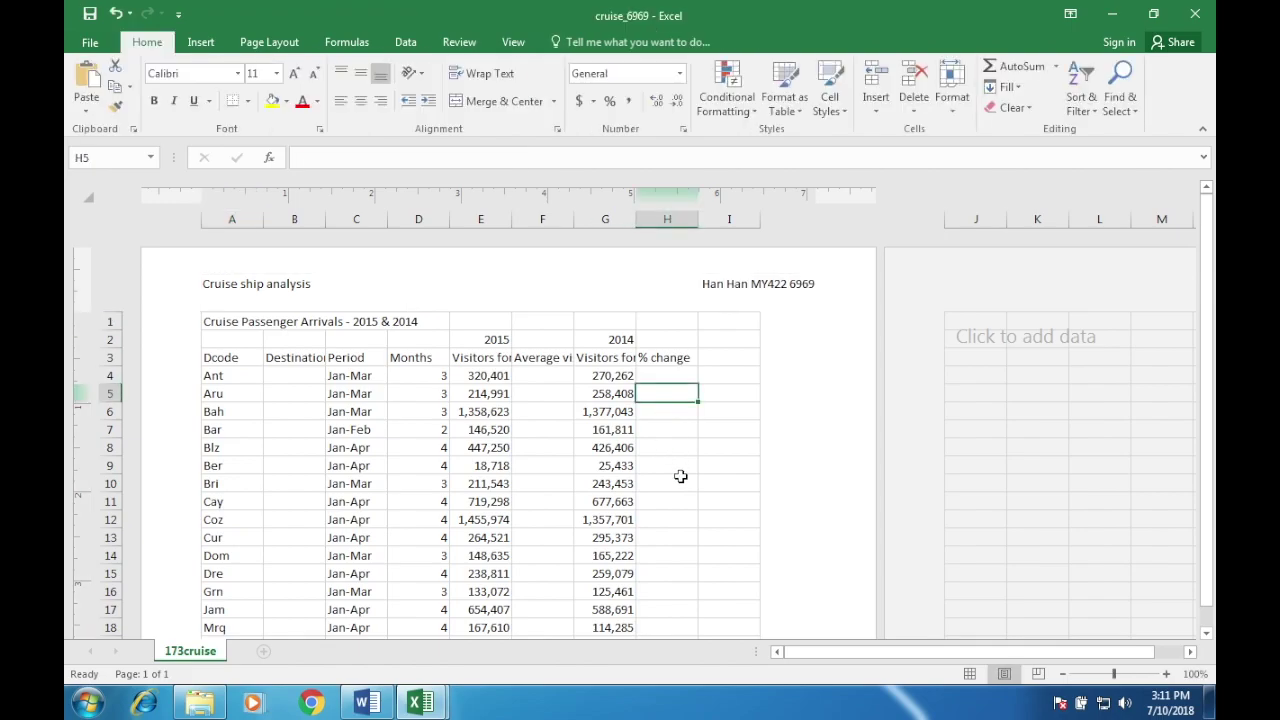
# Scroll down to the page footer and place the cursor in its centre section
pyautogui.scroll(-3, 680, 476)
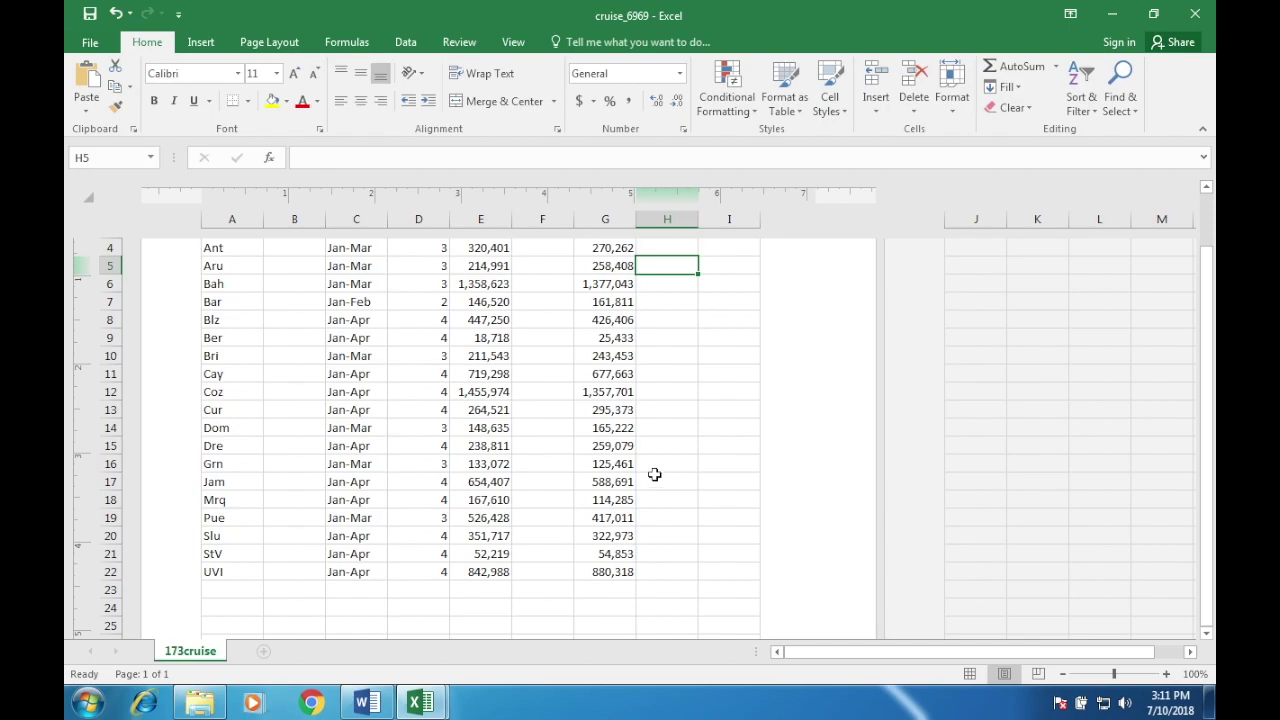
pyautogui.scroll(-4, 561, 472)
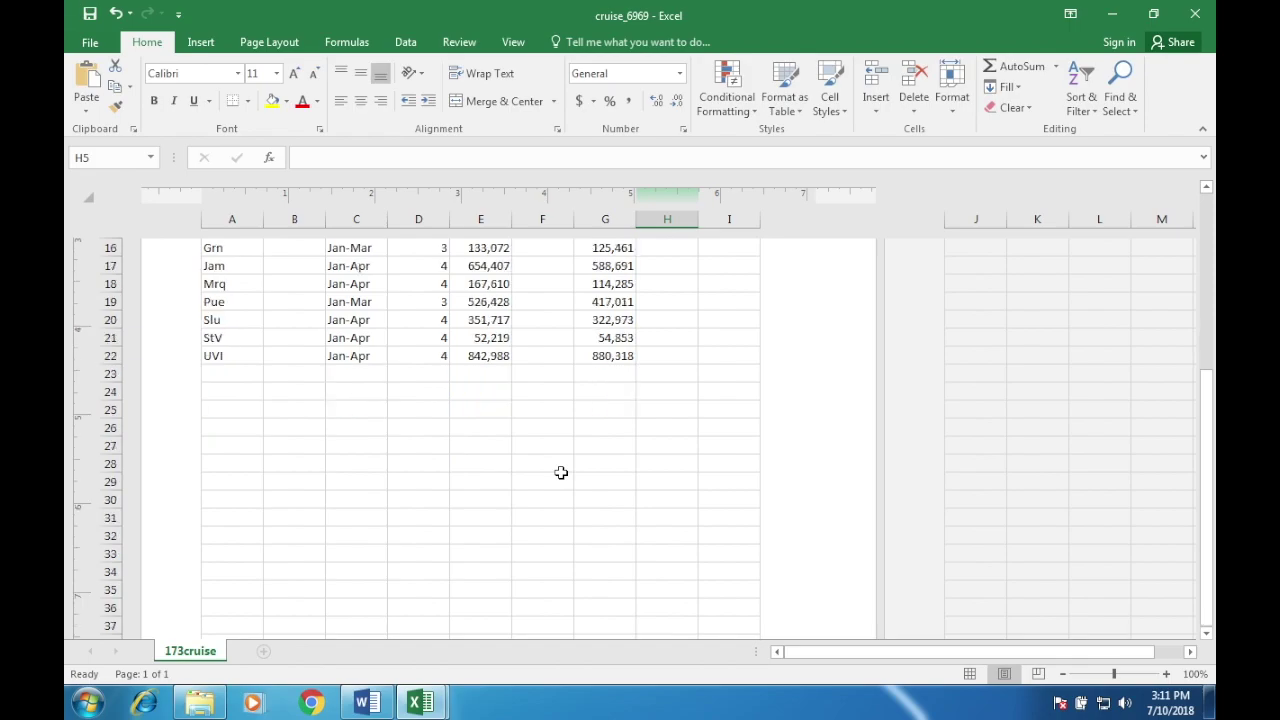
pyautogui.scroll(-7, 561, 472)
pyautogui.click(499, 452)
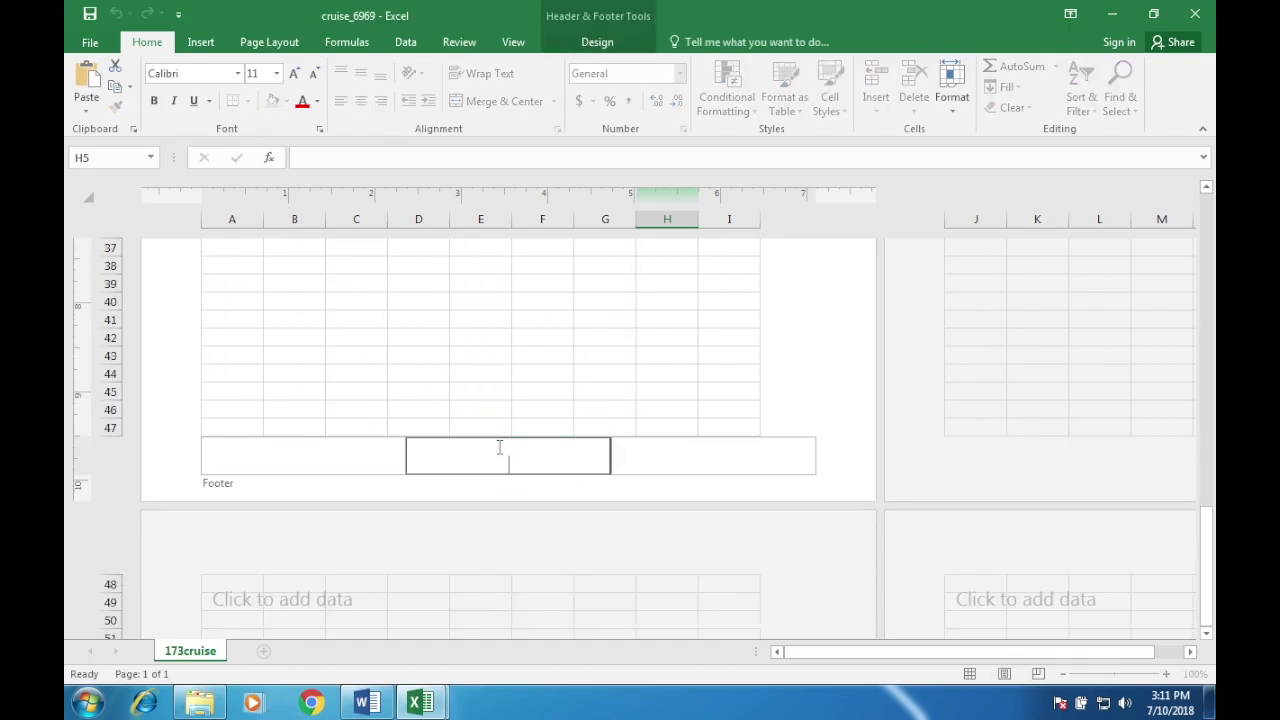
# Make the centre footer read 'Last edited on' with automatic Current Date and Current Time fields joined by 'at'
pyautogui.write('Last edited on')
pyautogui.click(597, 42)
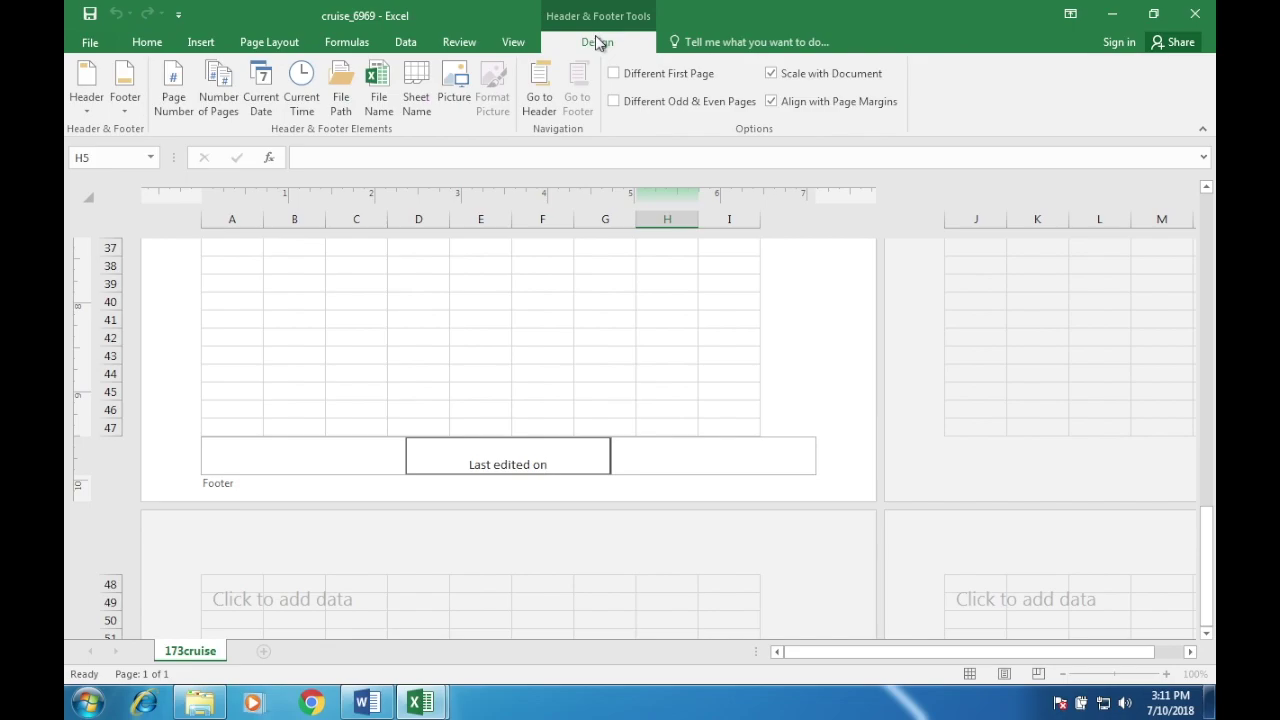
pyautogui.click(276, 104)
pyautogui.write('at')
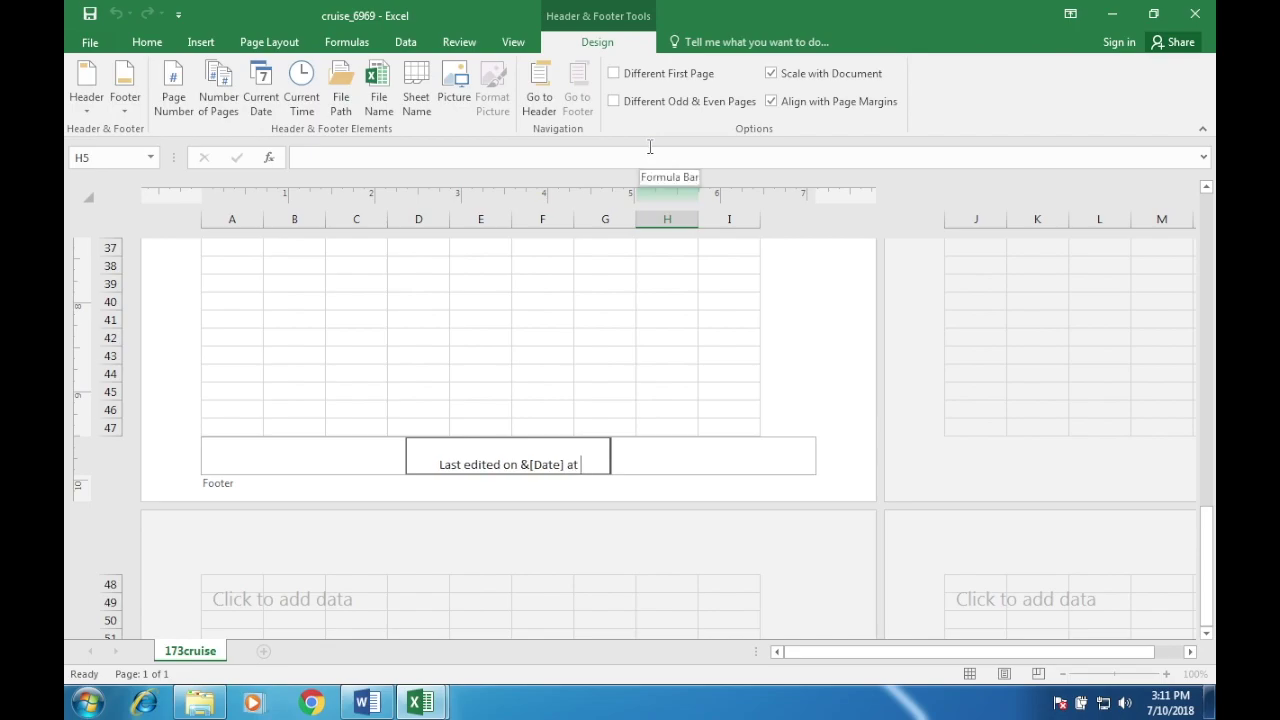
pyautogui.click(303, 104)
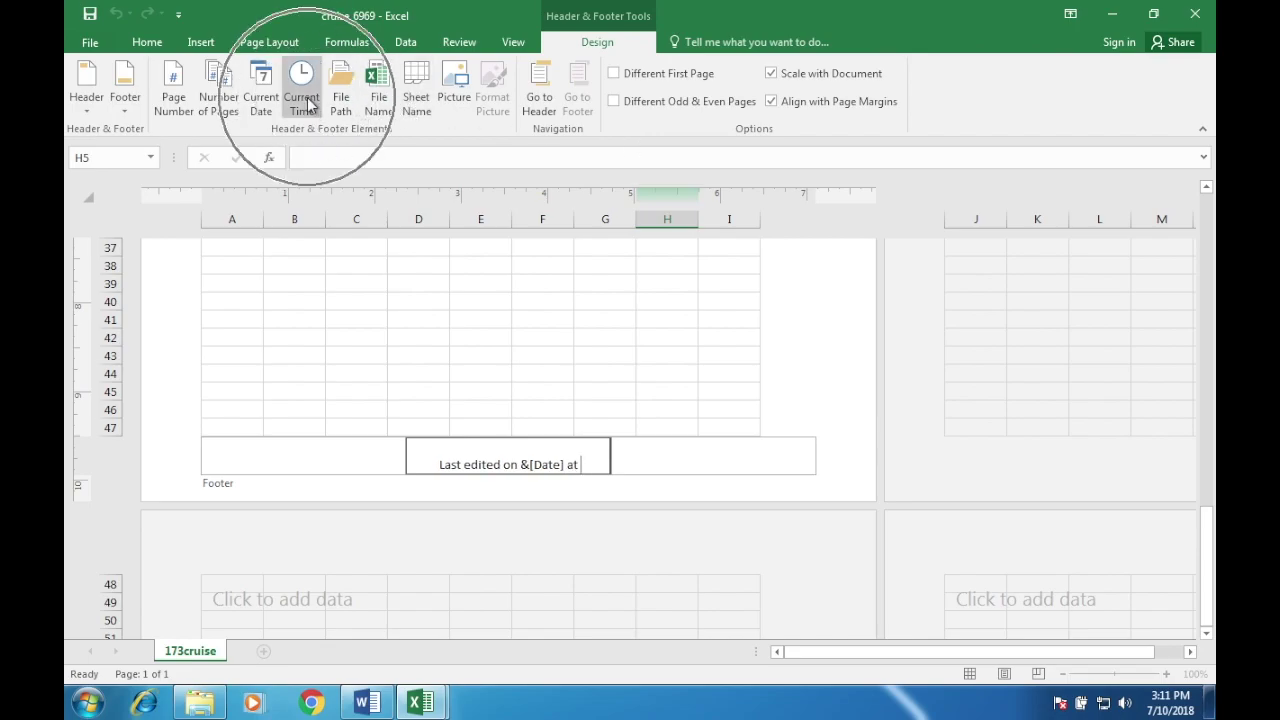
pyautogui.click(451, 345)
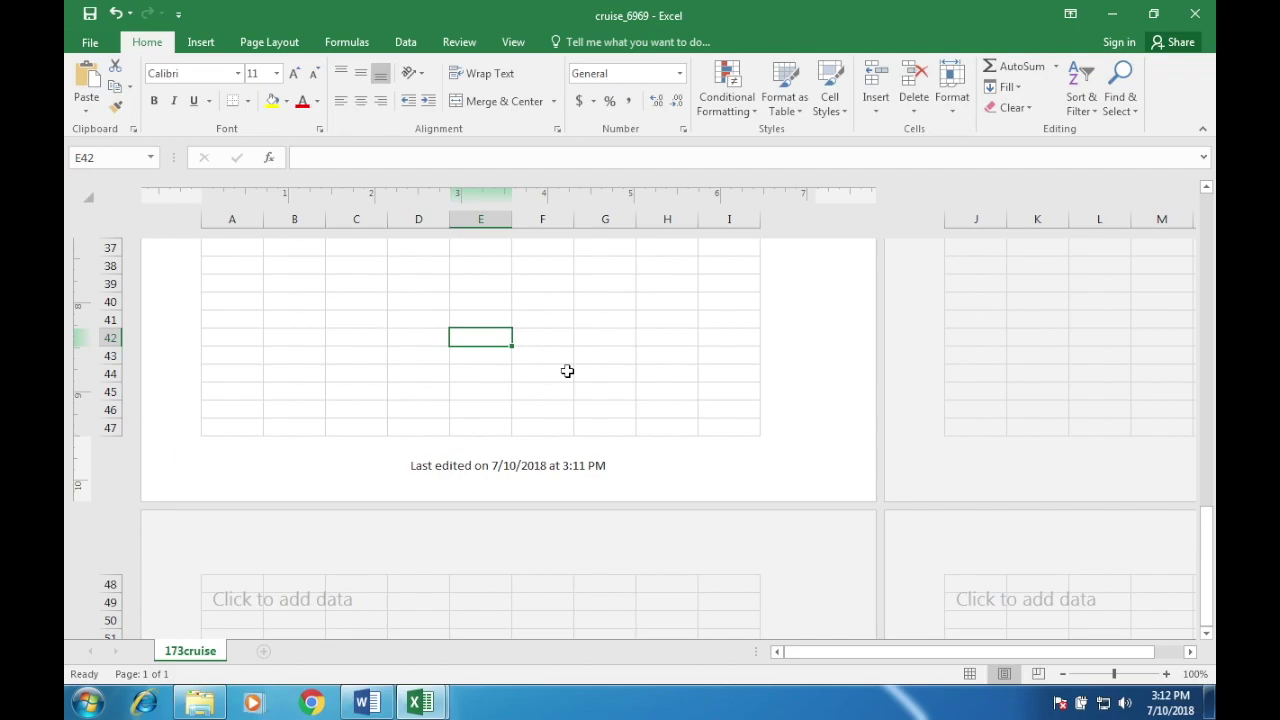
pyautogui.scroll(12, 567, 371)
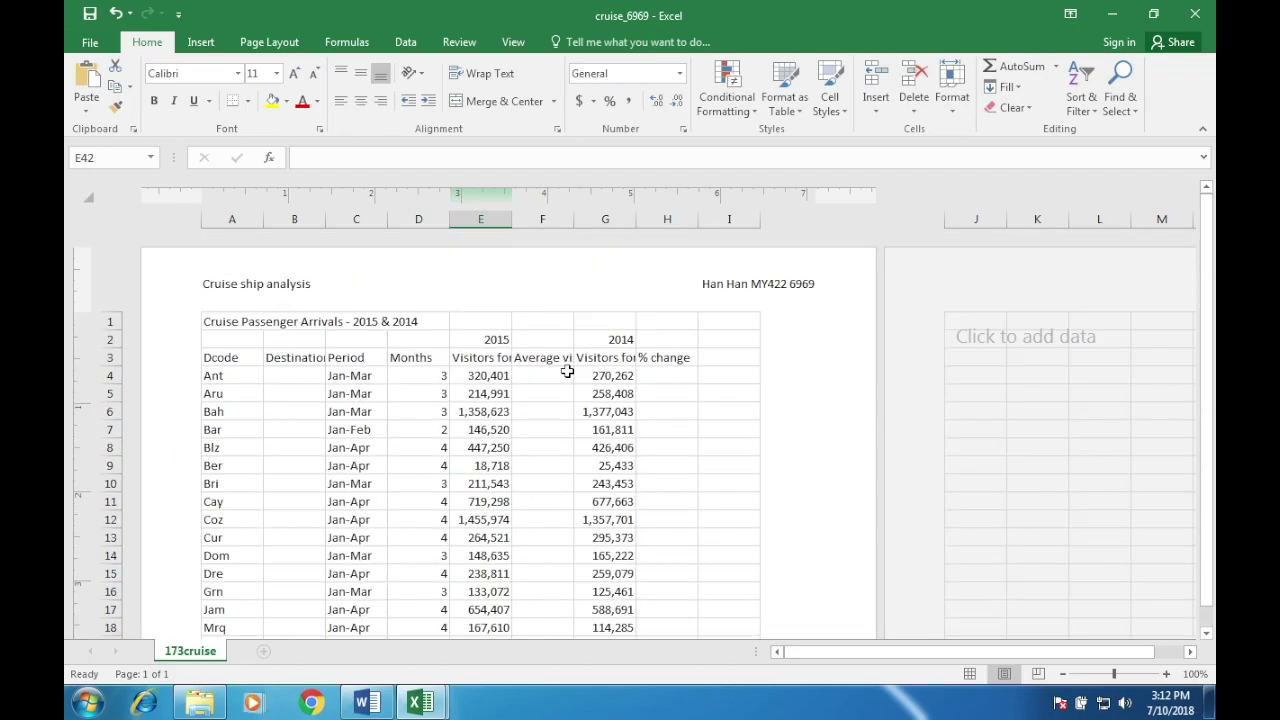
# Merge and centre the 2015 label across E2:F2 and set it to 16 pt
pyautogui.moveTo(489, 339); pyautogui.dragTo(529, 338)
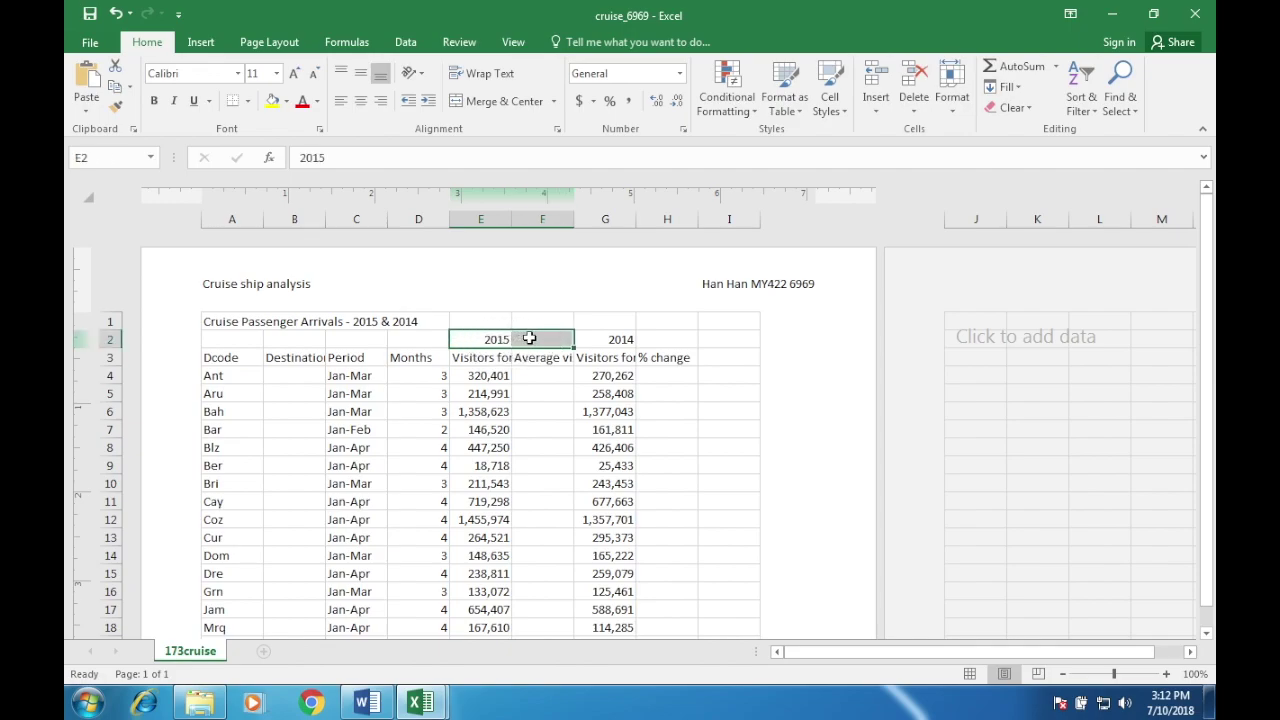
pyautogui.click(493, 104)
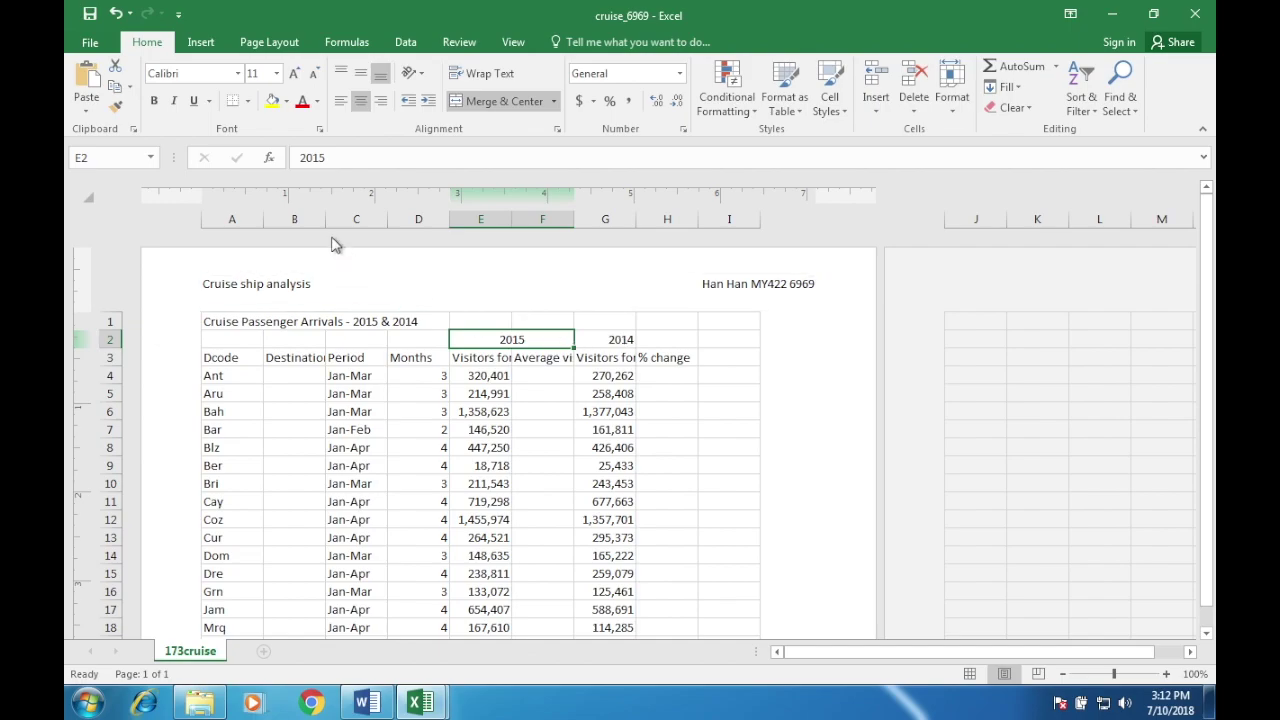
pyautogui.click(257, 75)
pyautogui.write('6')
pyautogui.press('Return')
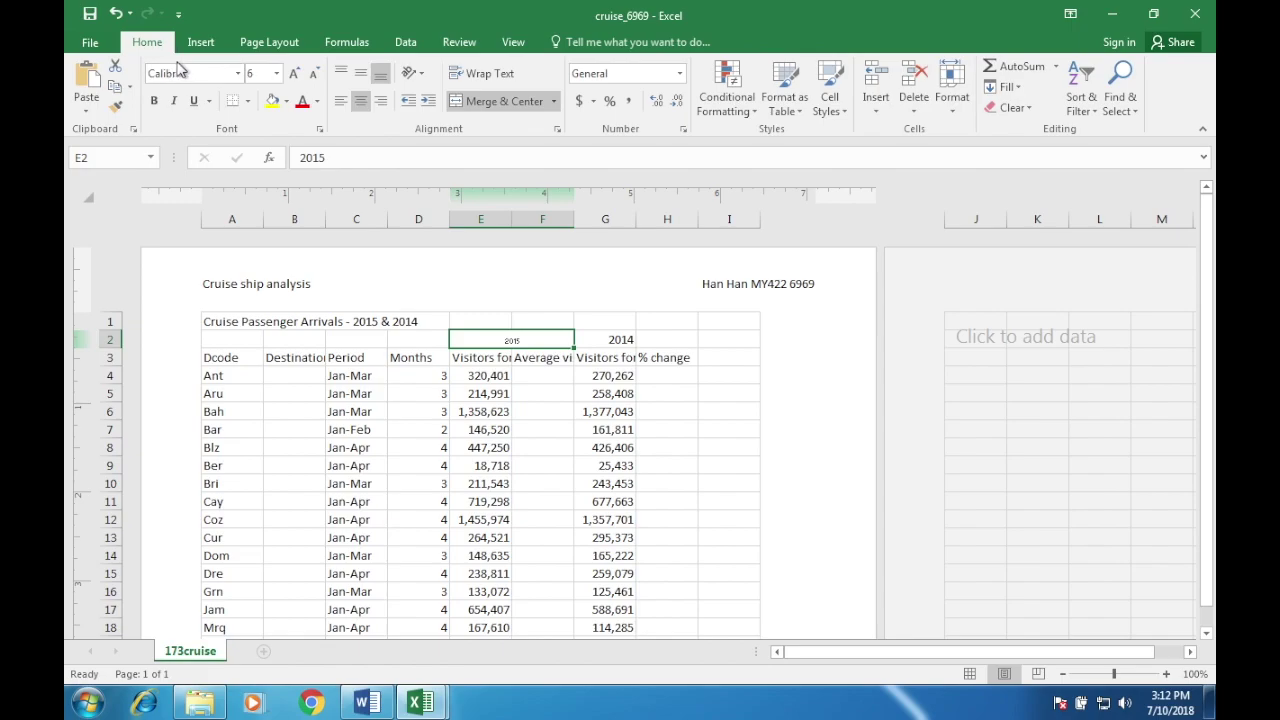
pyautogui.click(257, 73)
pyautogui.write('16')
pyautogui.press('Return')
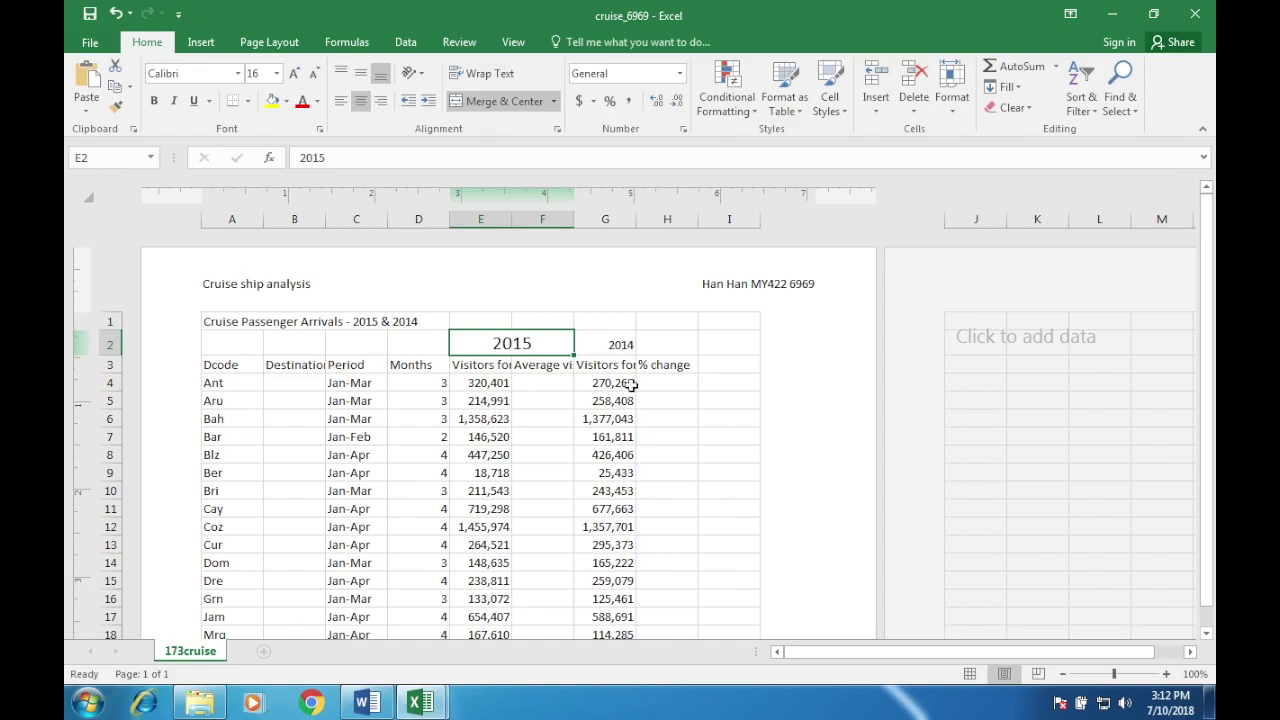
# Copy the 2015 label's formatting onto the 2014 label in G2:H2 with Format Painter
pyautogui.click(531, 343)
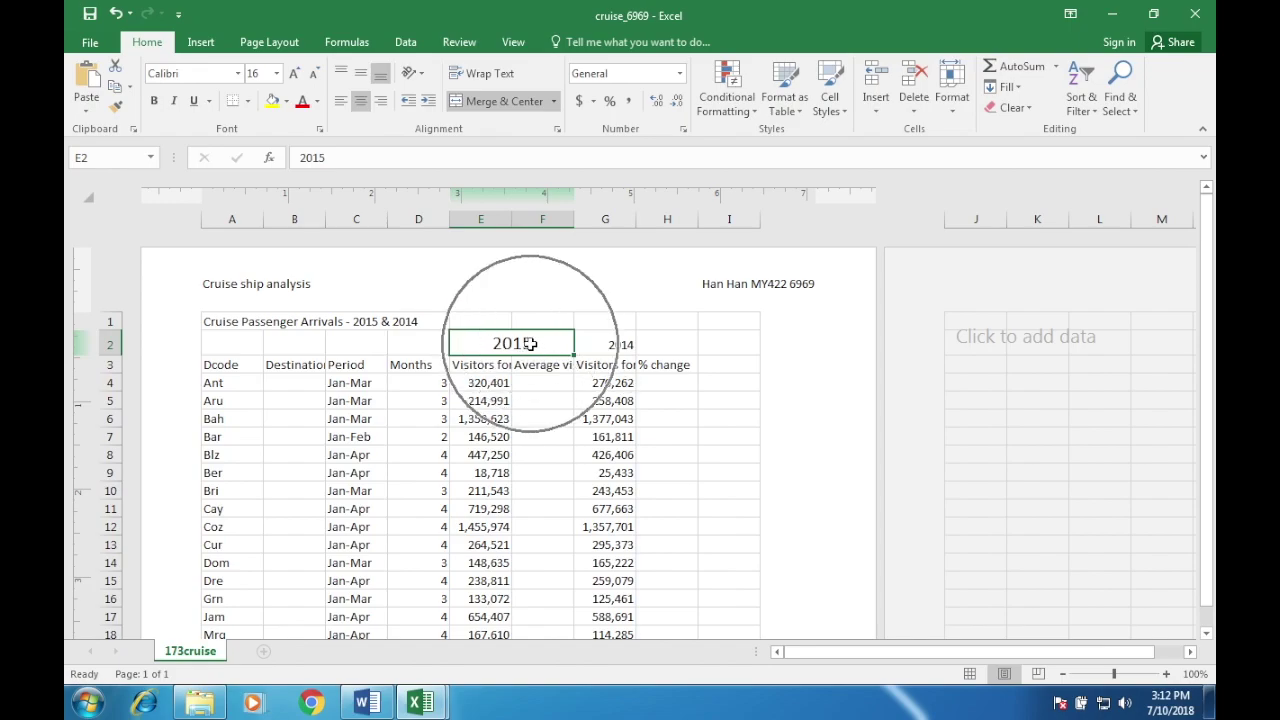
pyautogui.click(117, 108)
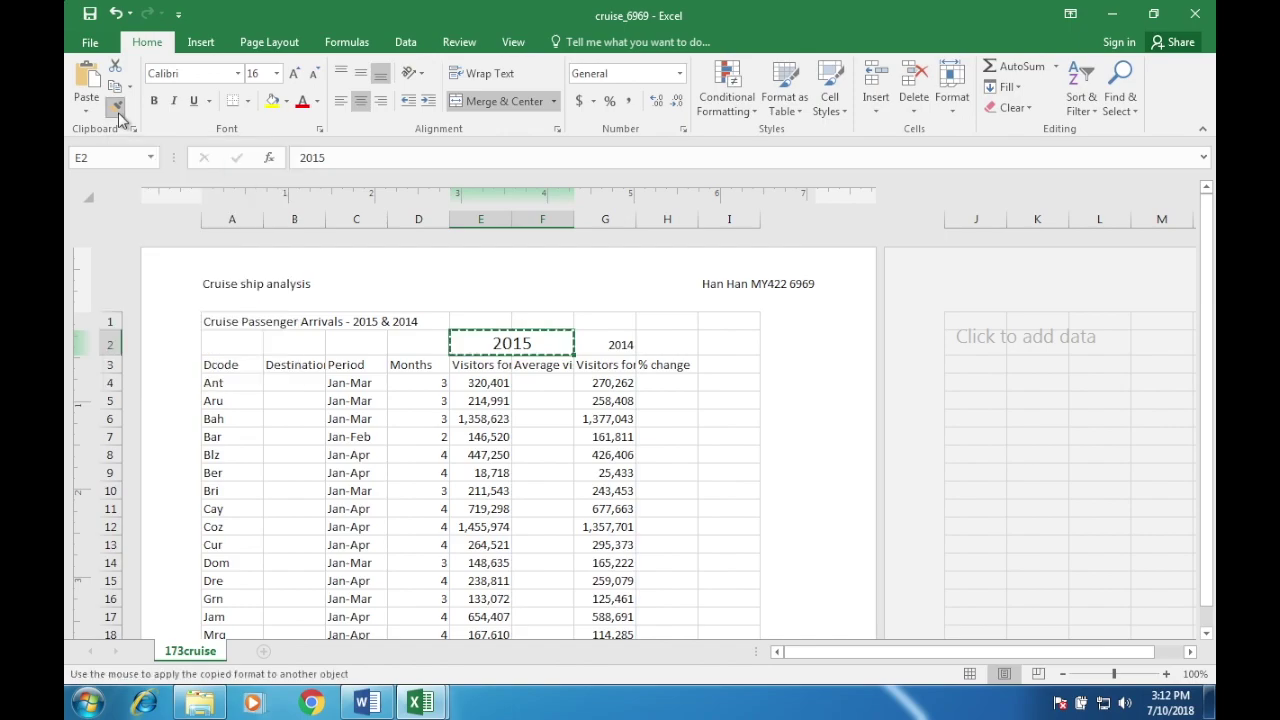
pyautogui.click(607, 343)
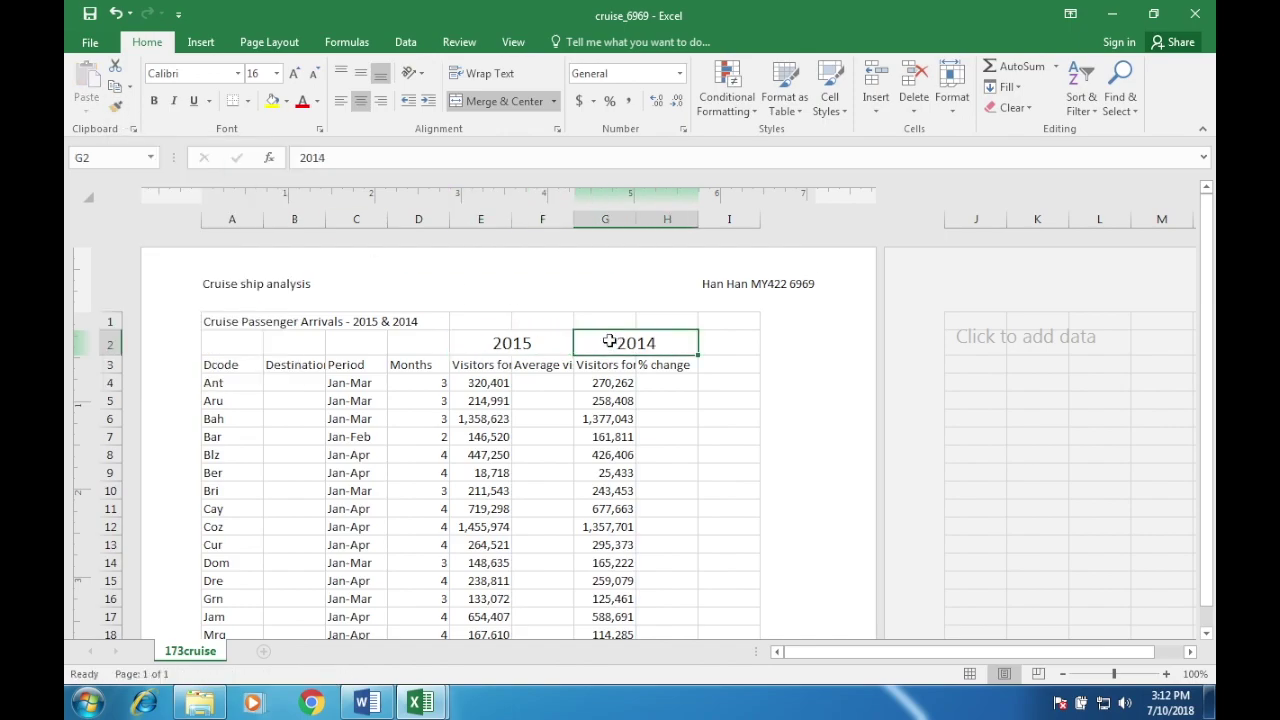
pyautogui.click(685, 387)
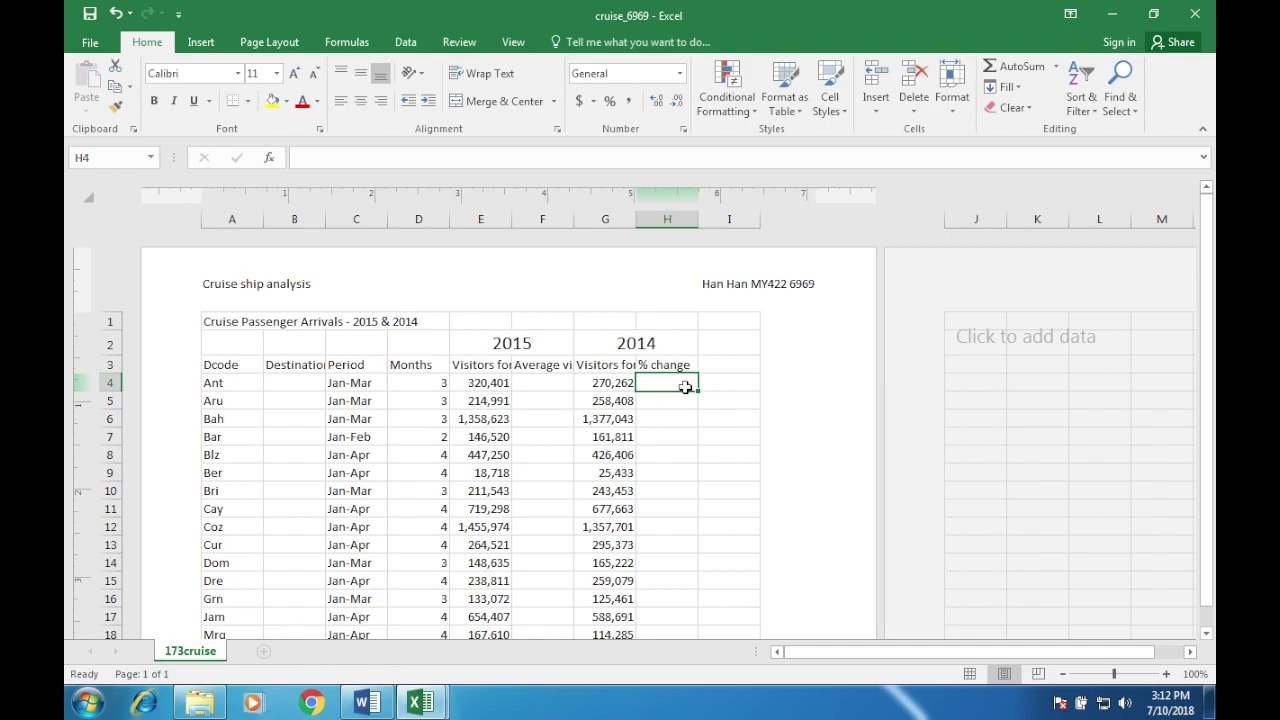
# Merge the Cruise Passenger Arrivals title across A1:H1 and right-align it
pyautogui.moveTo(255, 321); pyautogui.dragTo(690, 321)
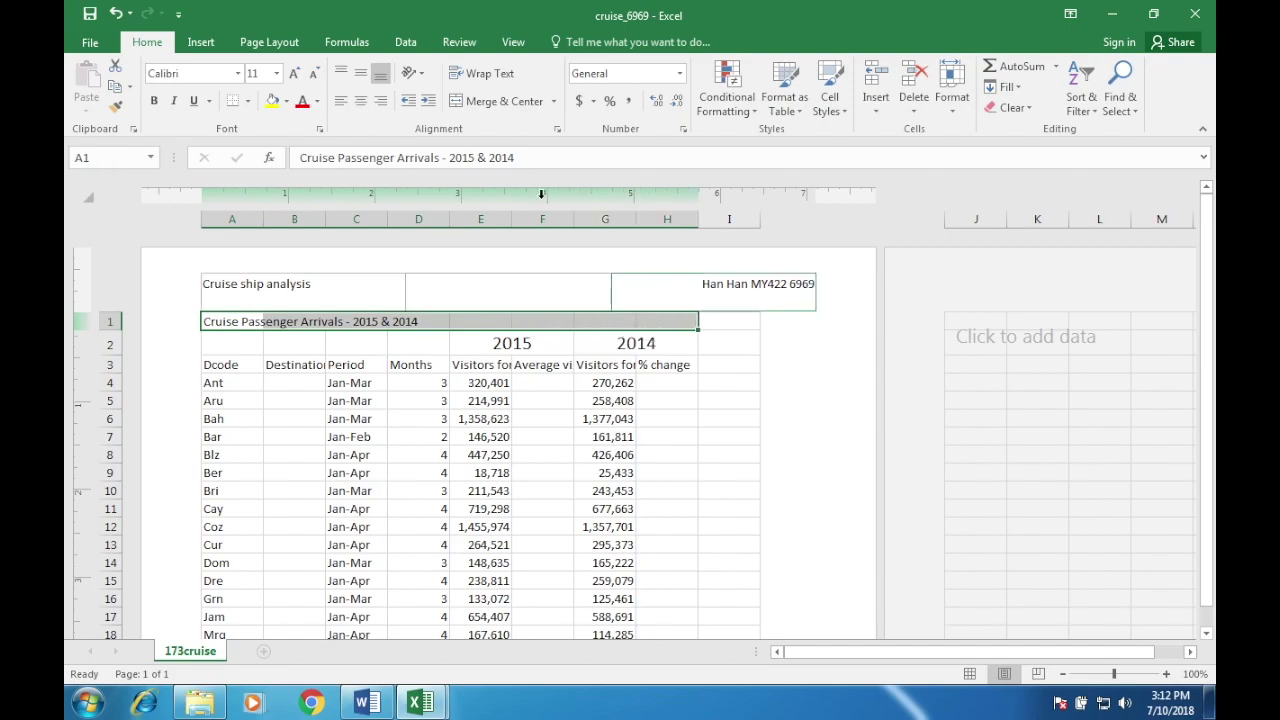
pyautogui.click(480, 102)
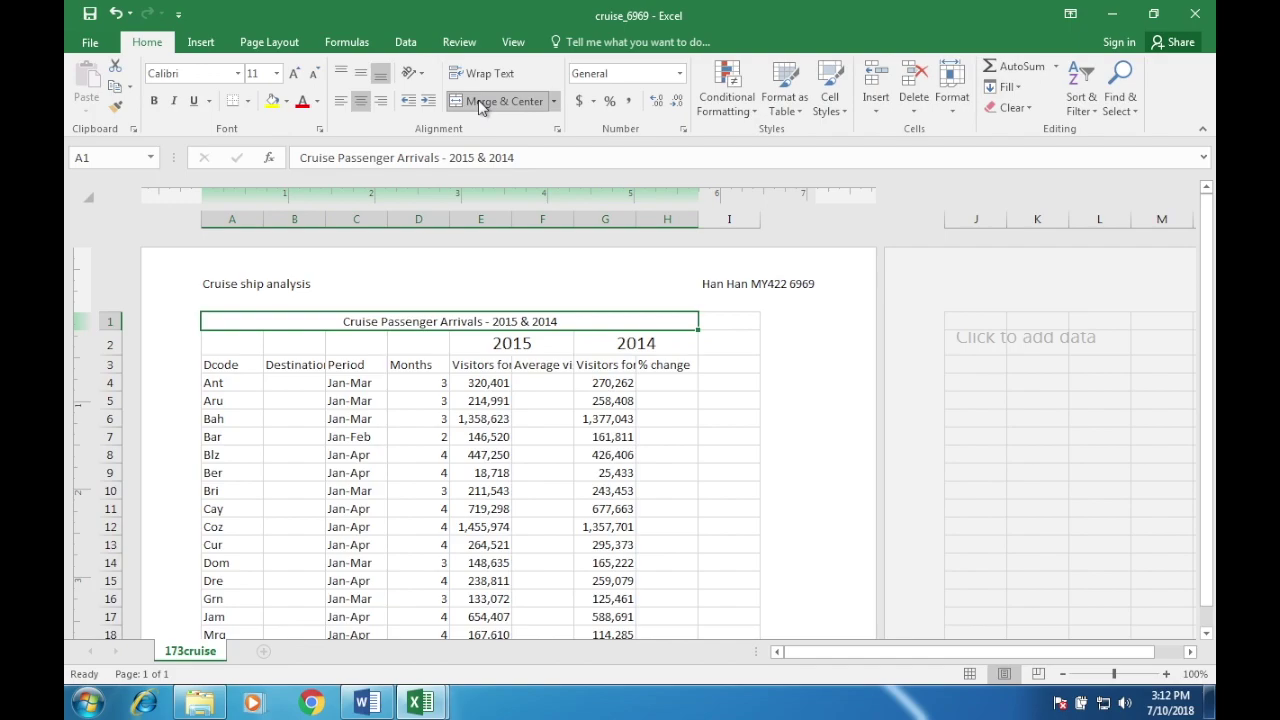
pyautogui.click(386, 104)
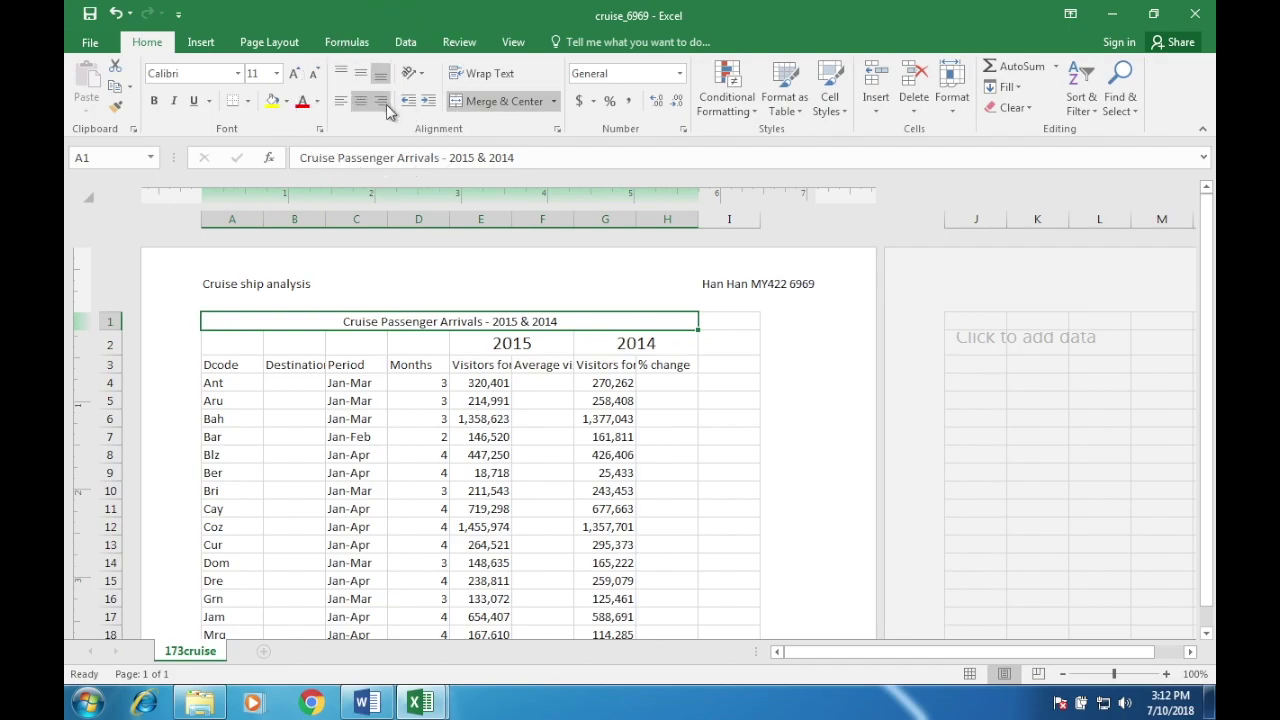
pyautogui.click(386, 106)
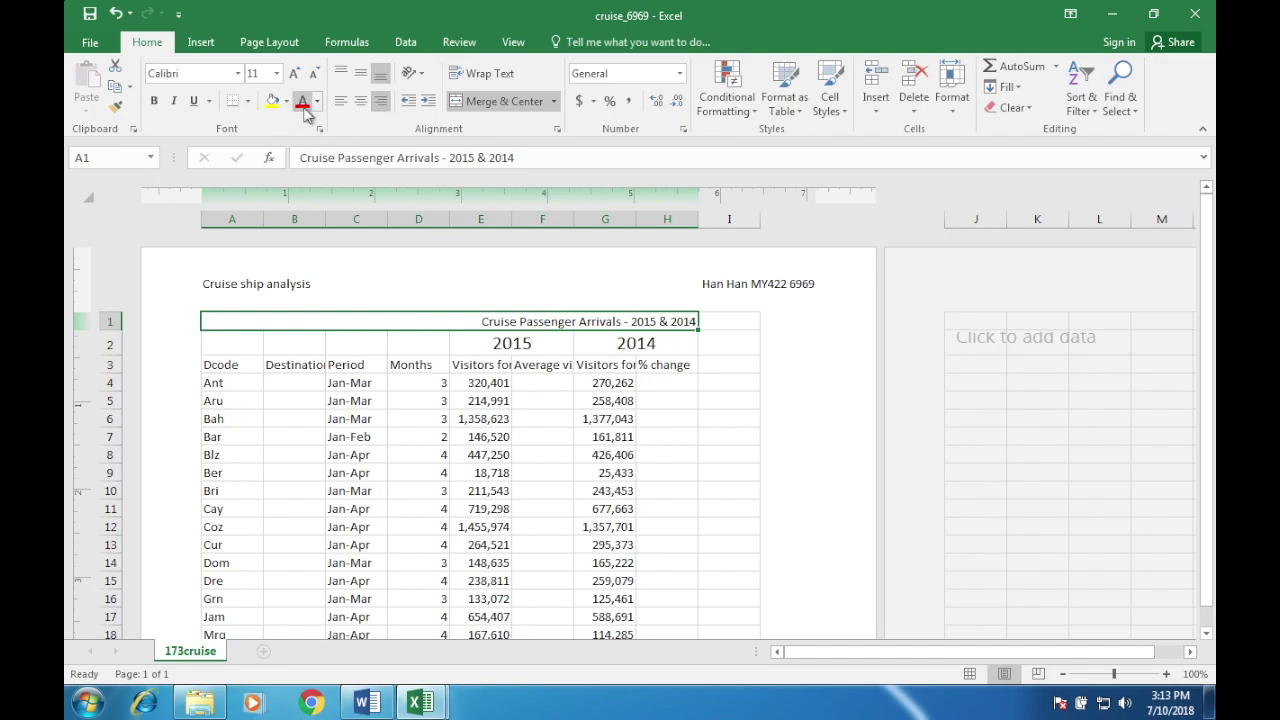
# Set the title to 20 pt text on a light-blue fill
pyautogui.click(253, 73)
pyautogui.write('2')
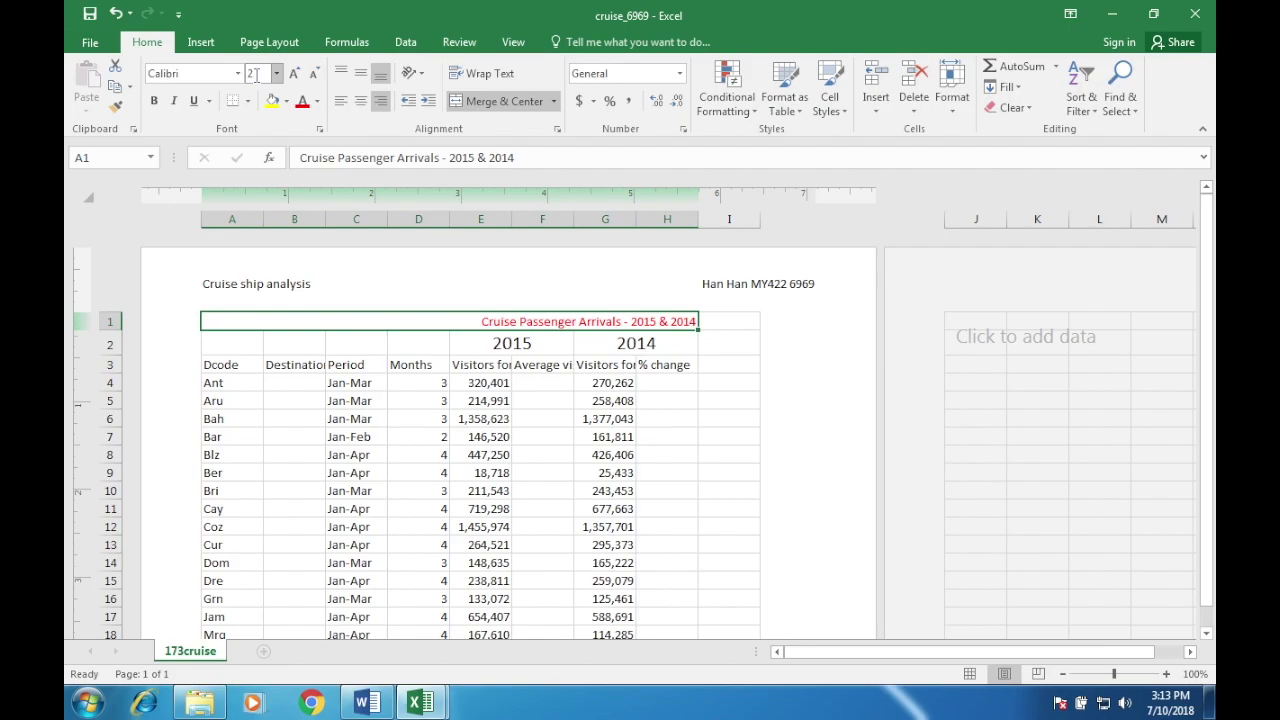
pyautogui.write('0')
pyautogui.press('Return')
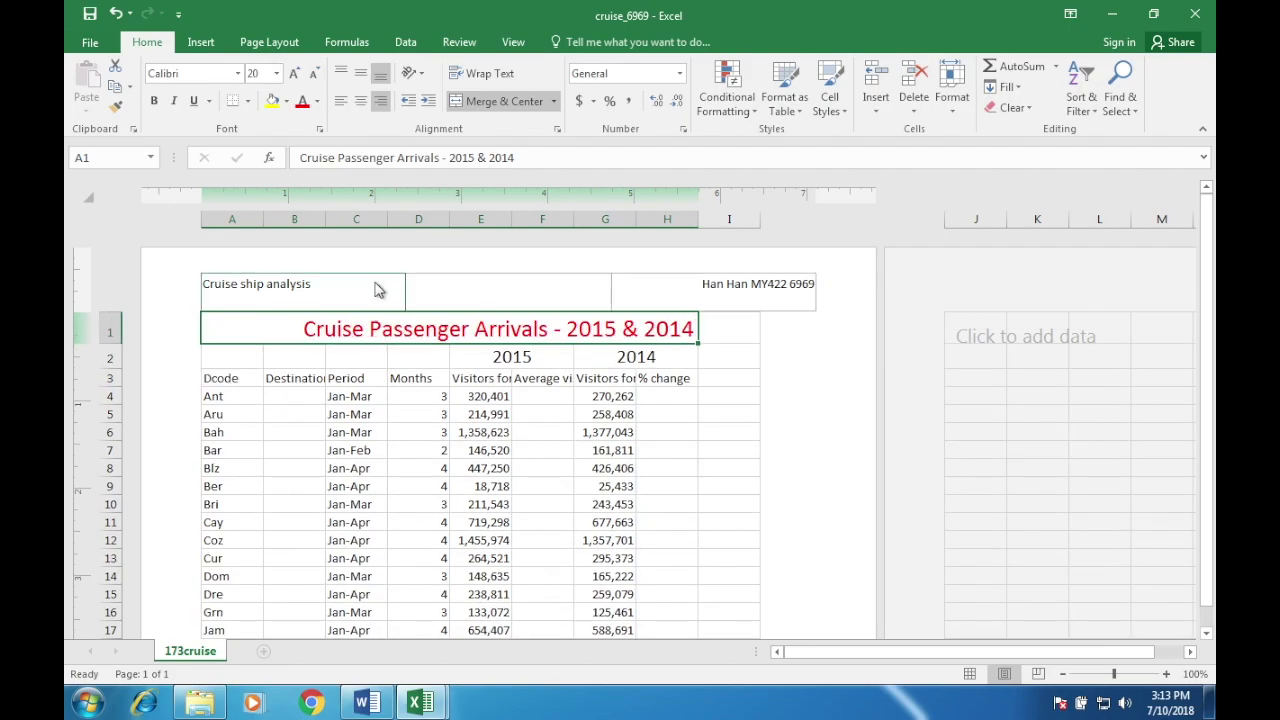
pyautogui.click(287, 104)
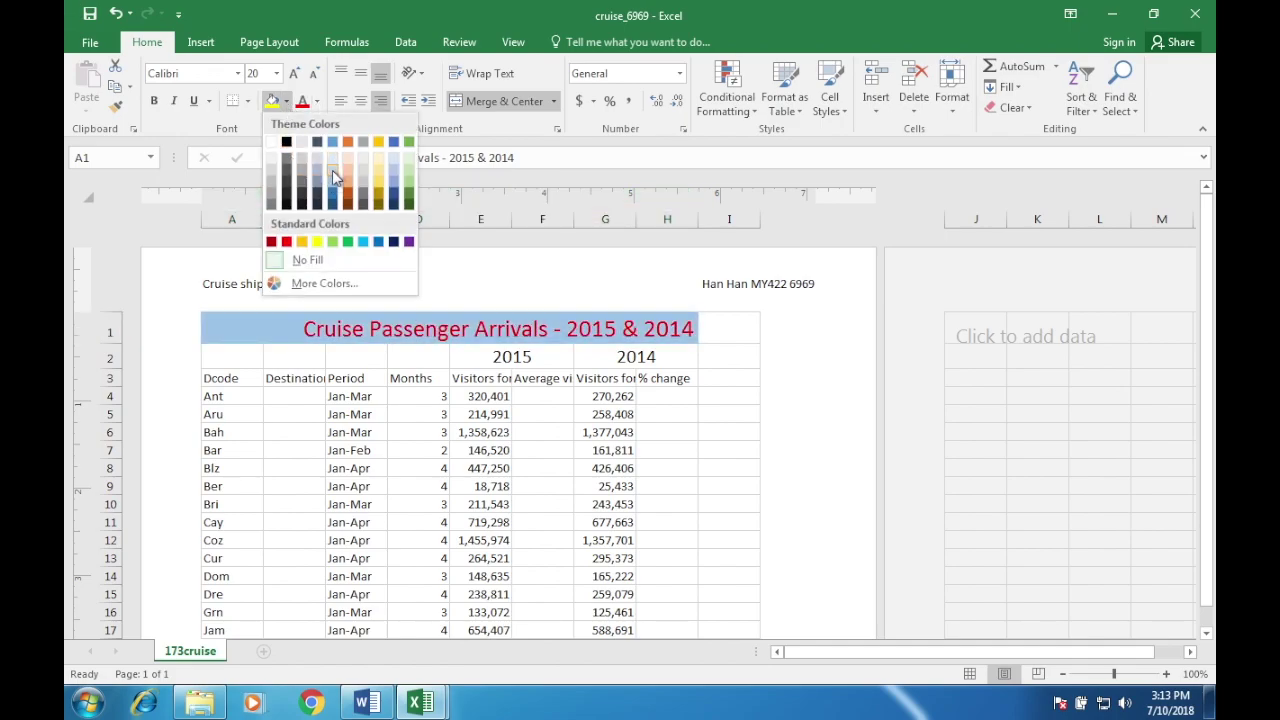
pyautogui.click(332, 172)
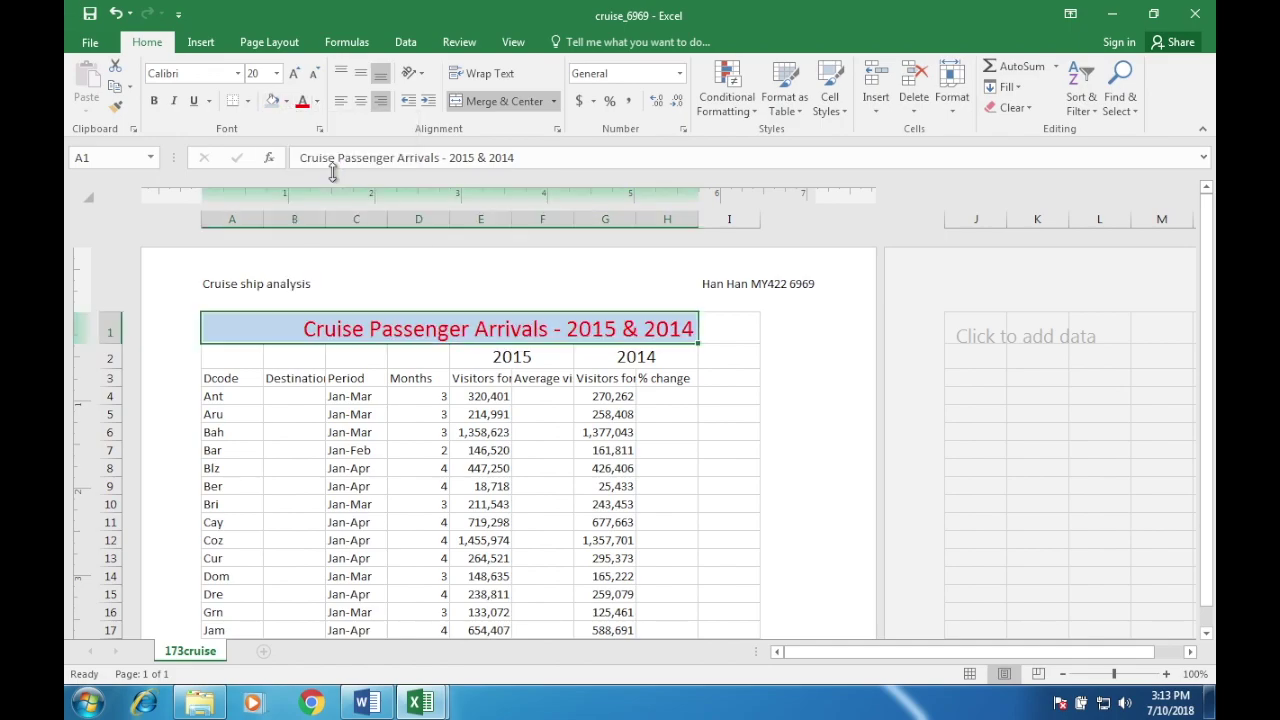
pyautogui.click(411, 506)
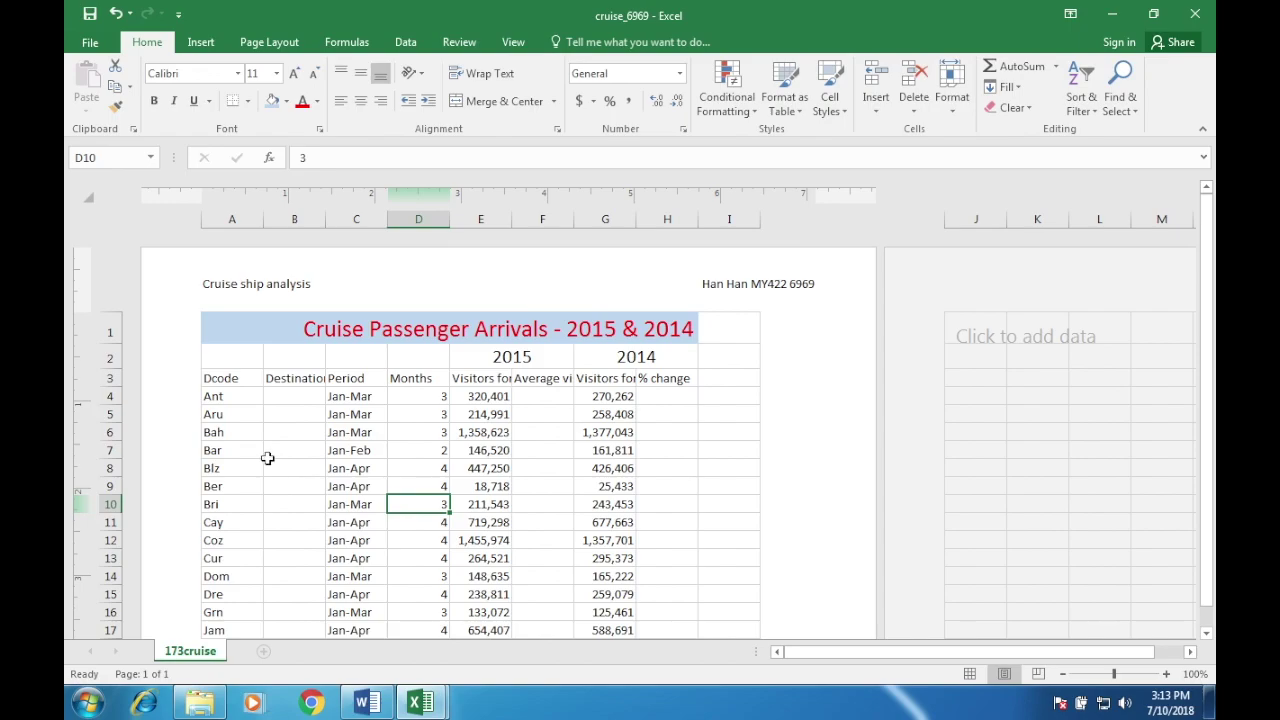
# AutoFit every column so headings like 'Average visitors/month' show in full
pyautogui.click(89, 194)
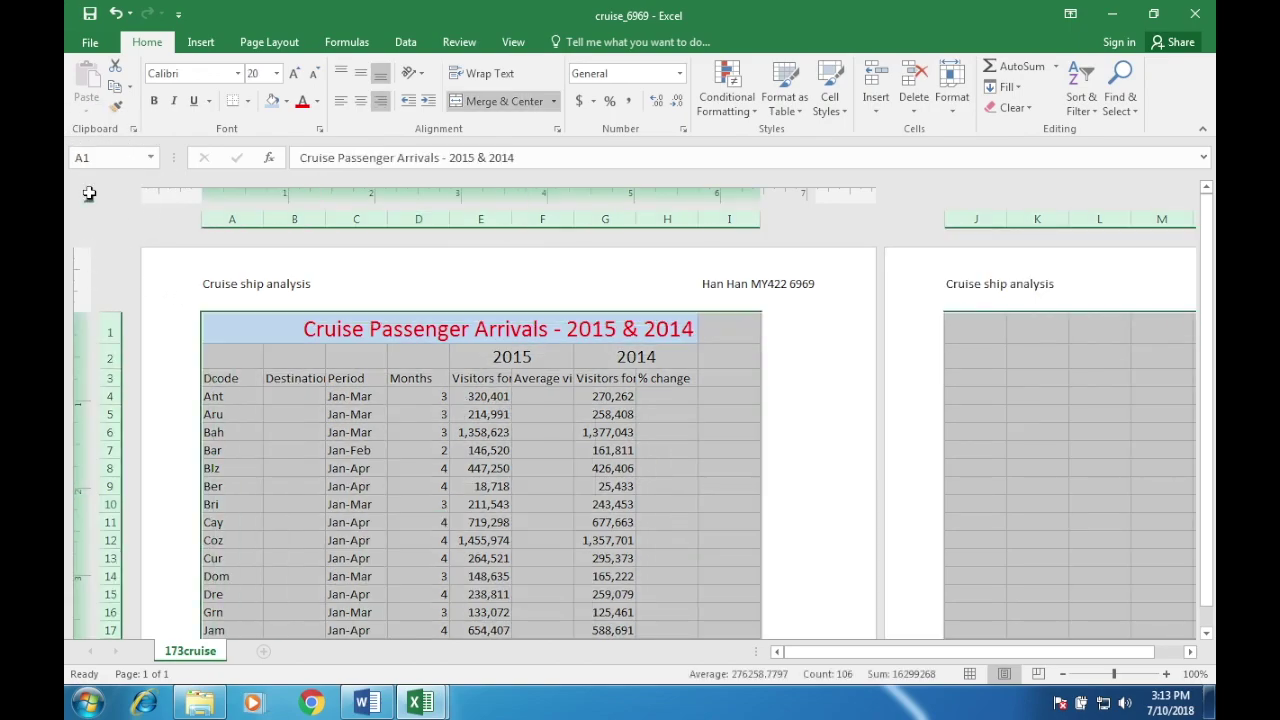
pyautogui.doubleClick(263, 219)
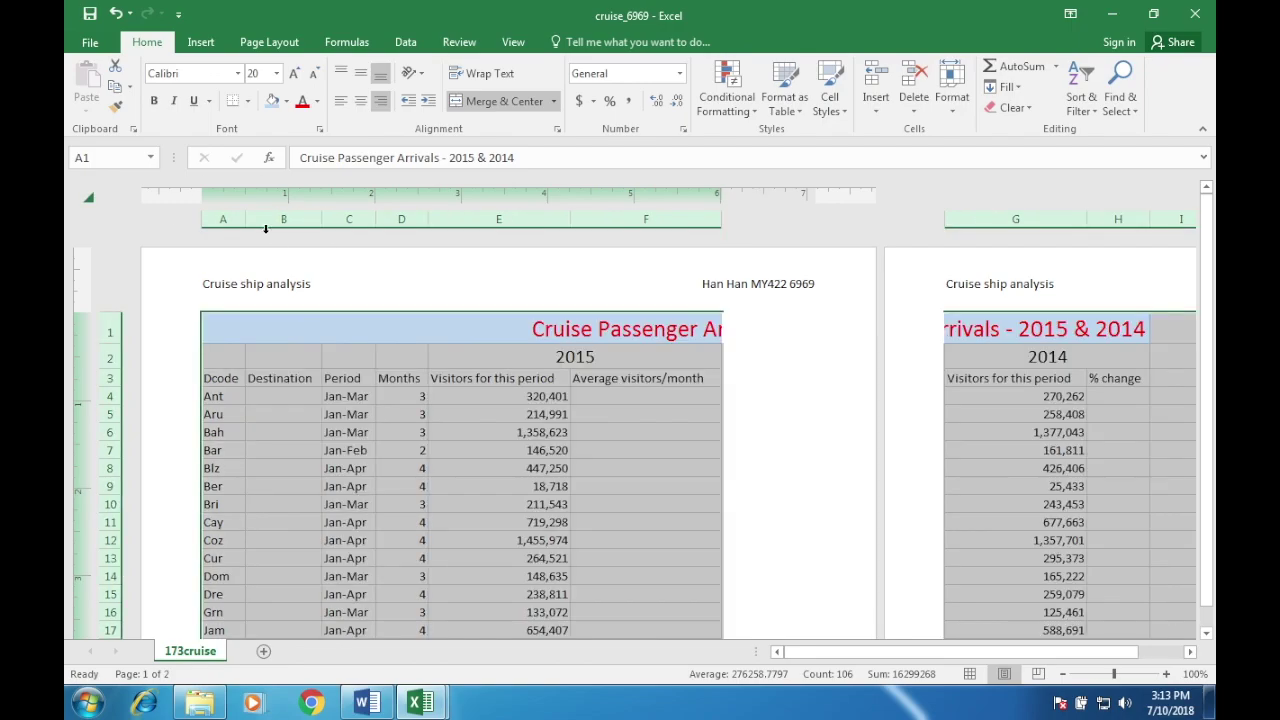
pyautogui.click(643, 404)
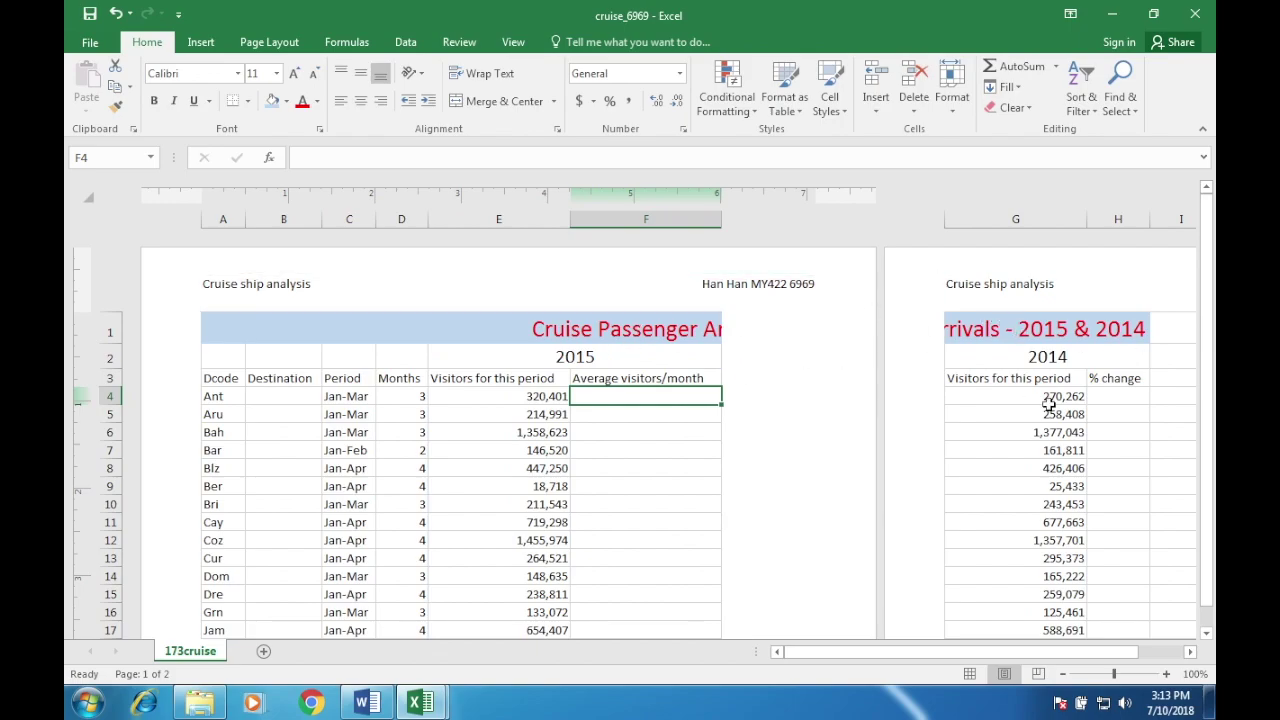
pyautogui.click(294, 403)
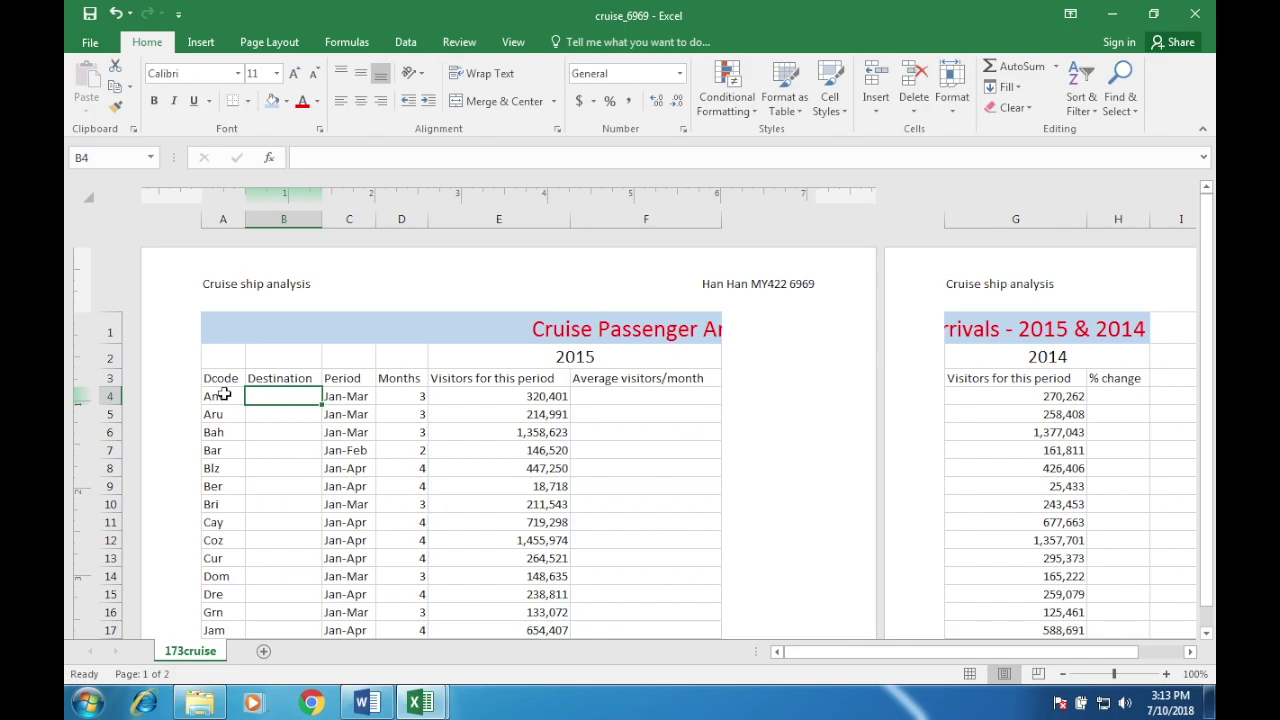
# Look over the location code list in the 173location workbook
pyautogui.press('ctrl')
pyautogui.moveTo(420, 700)
pyautogui.click(520, 630)
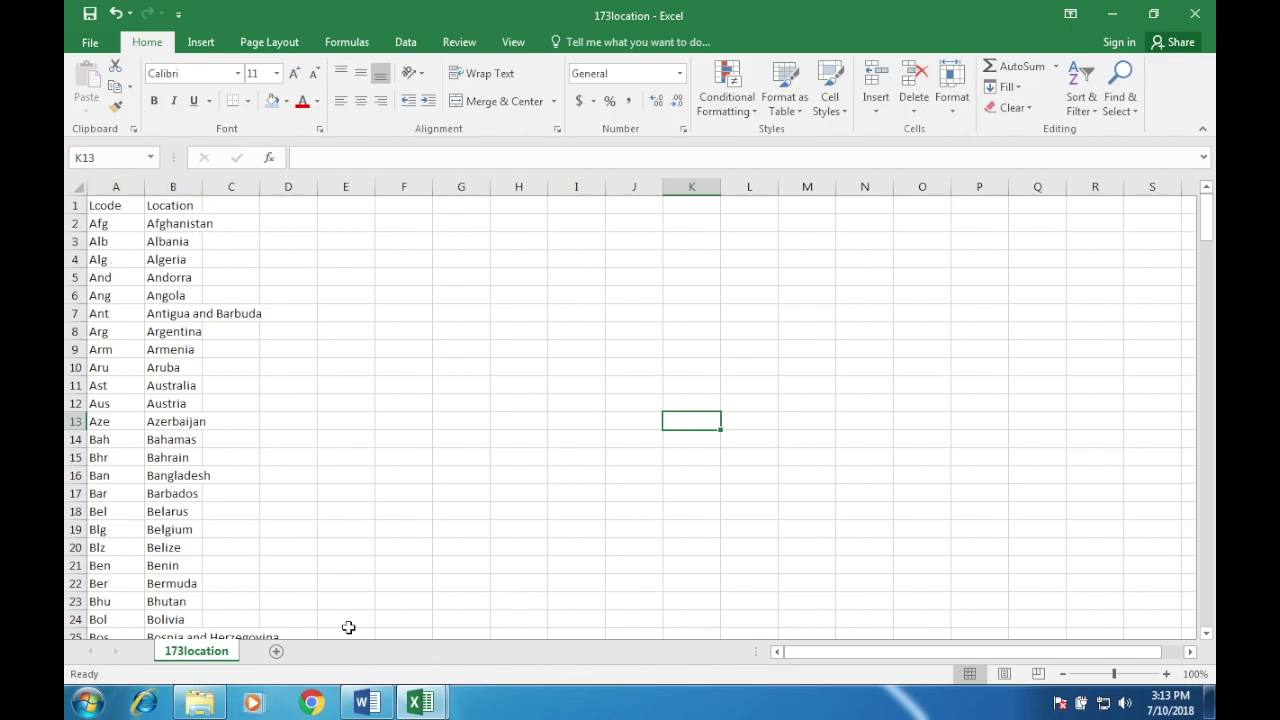
pyautogui.click(415, 676)
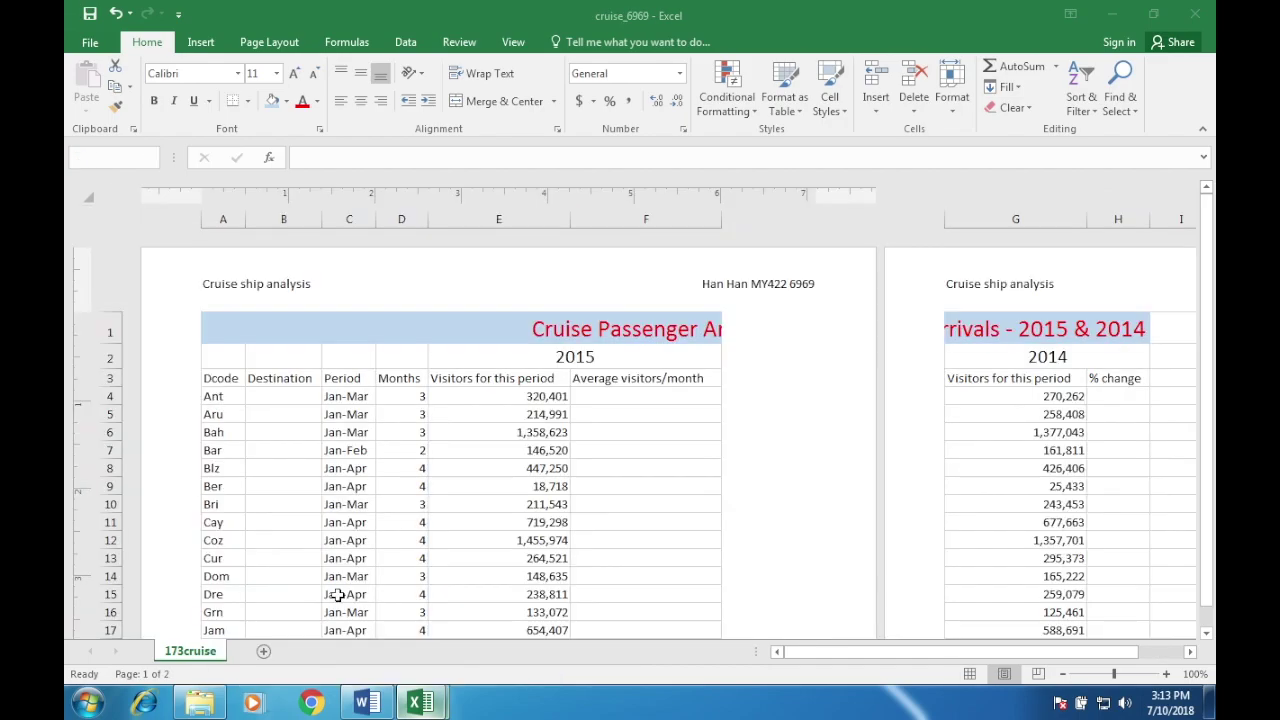
# Begin the formula =VLOOKUP( in cell B4 of cruise_6969
pyautogui.click(288, 396)
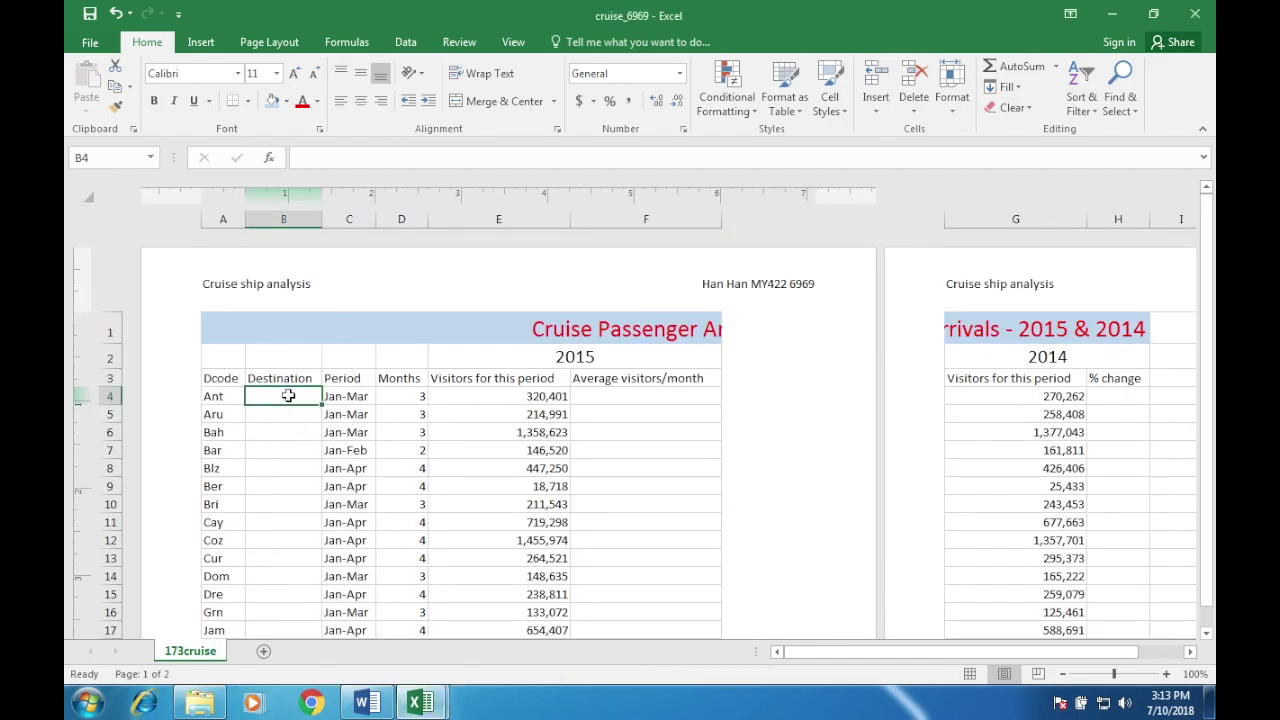
pyautogui.click(337, 152)
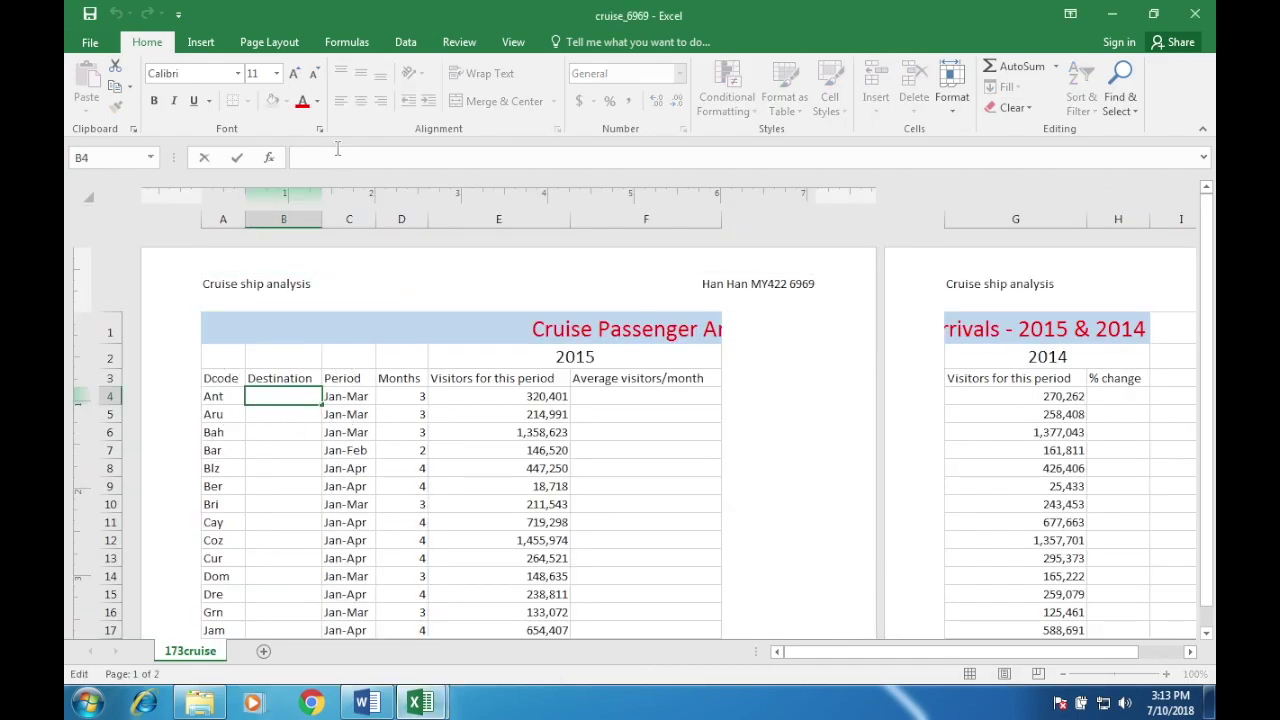
pyautogui.write('=VLOOKUP(')
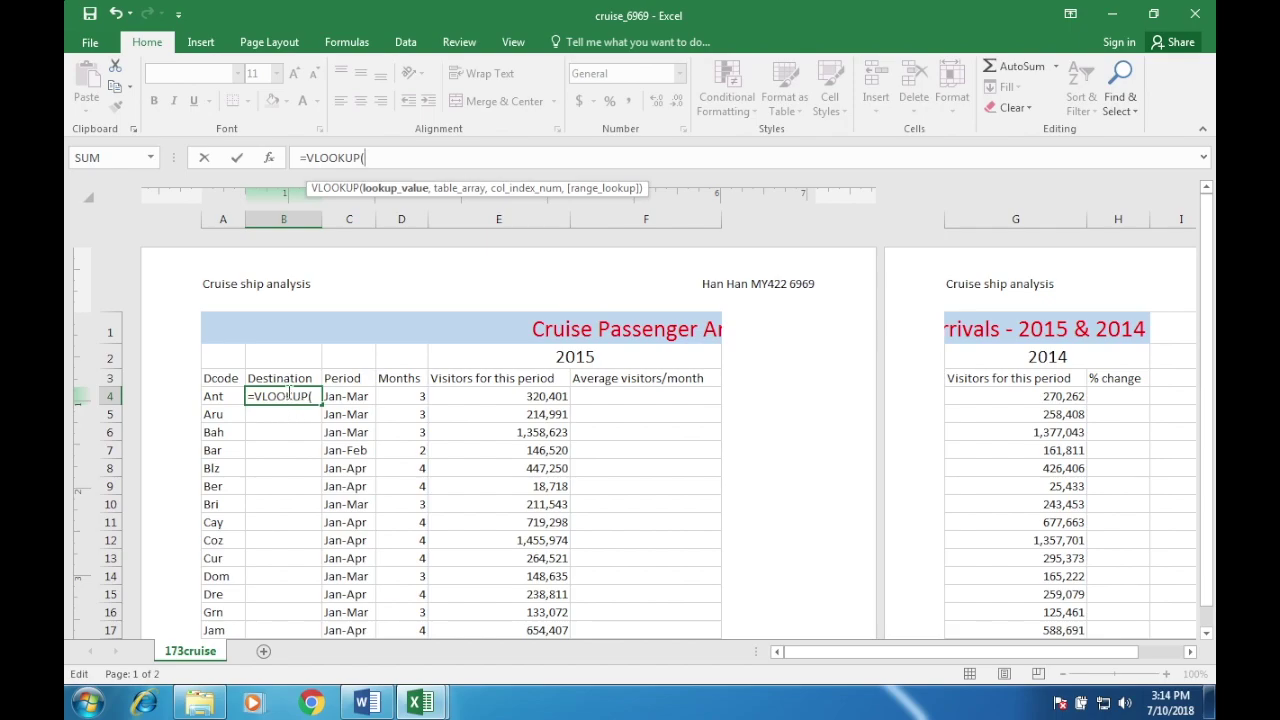
# Start B4's VLOOKUP on A4 with range $A$1:$B$214 from the 173location workbook
pyautogui.click(213, 396)
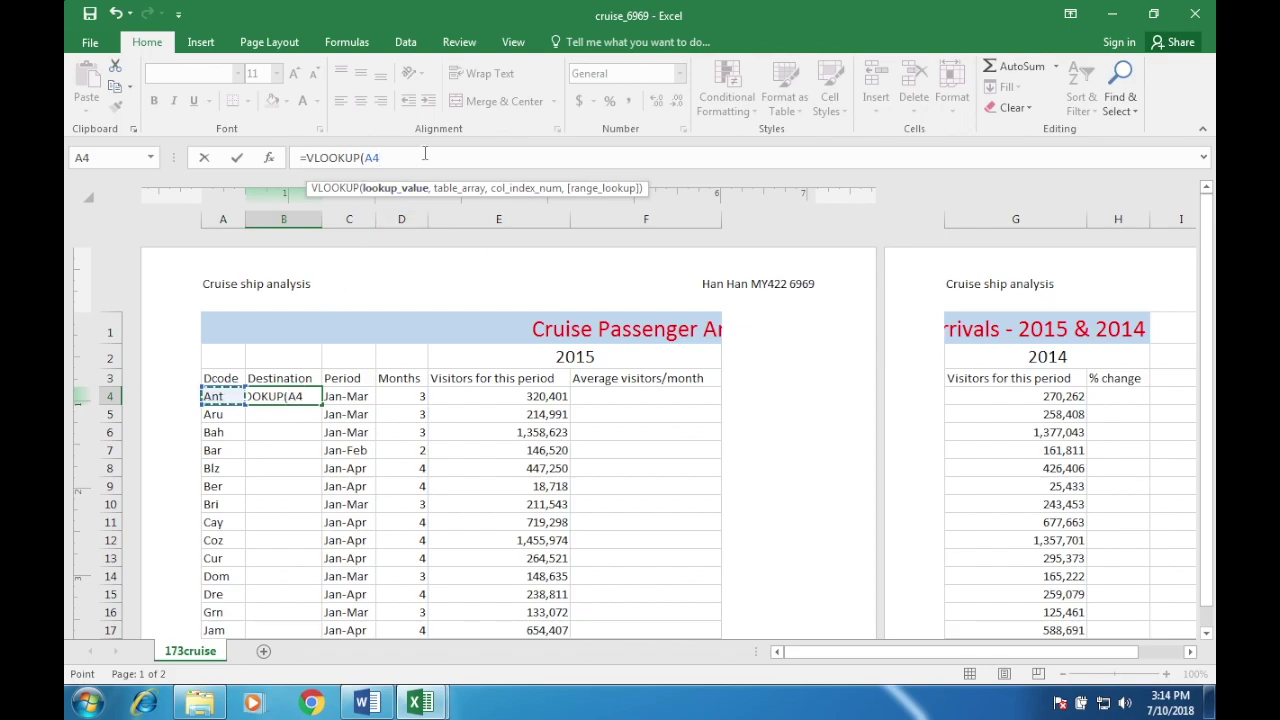
pyautogui.write(',')
pyautogui.click(457, 190)
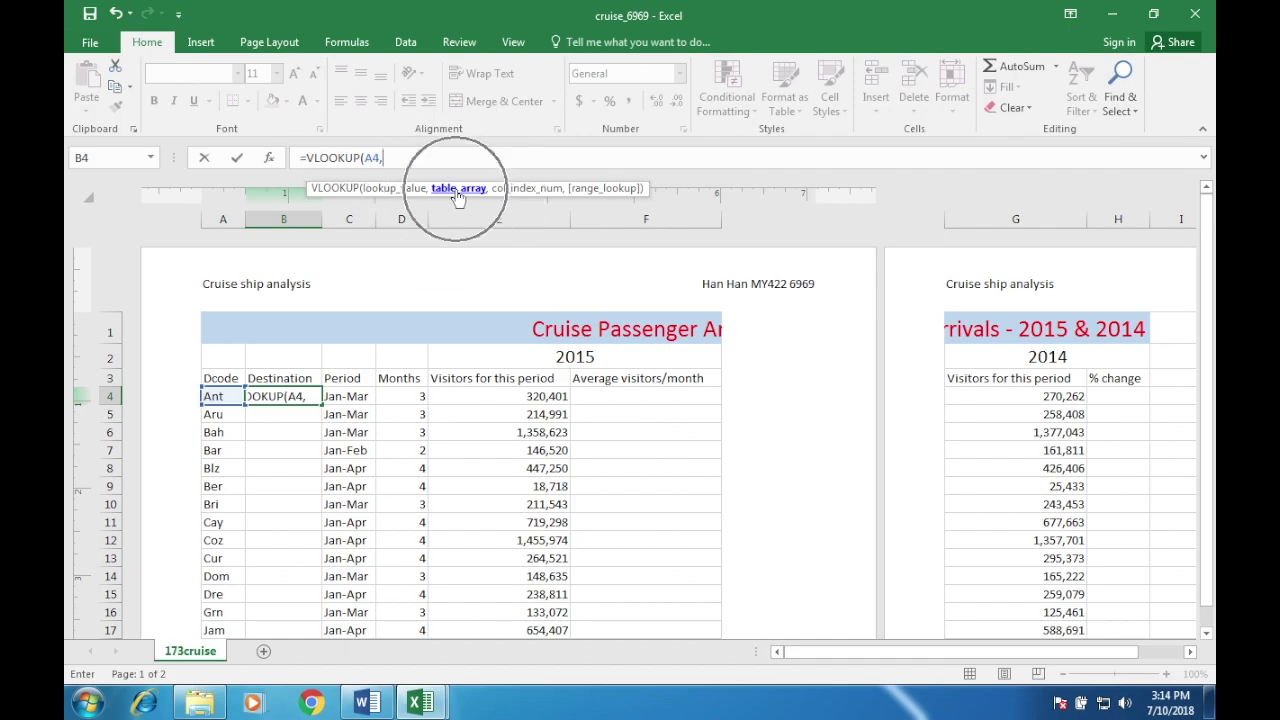
pyautogui.click(420, 703)
pyautogui.click(480, 622)
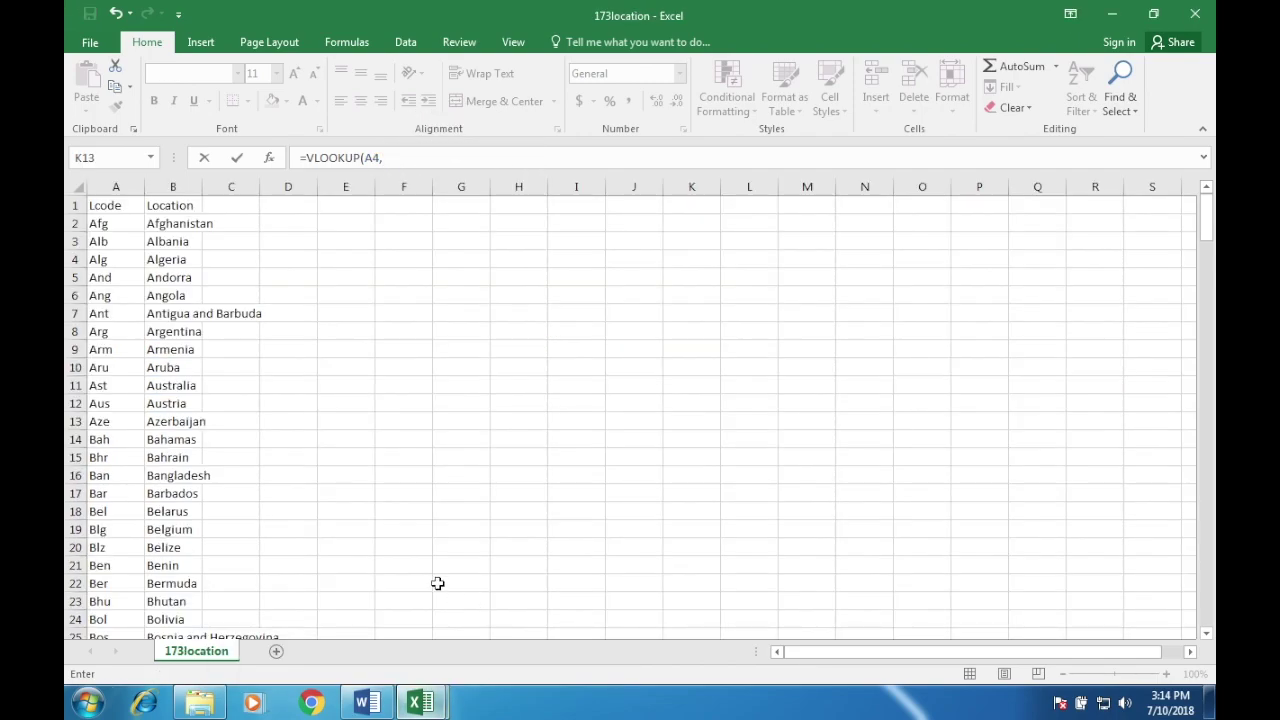
pyautogui.click(115, 205)
pyautogui.moveTo(152, 285); pyautogui.dragTo(175, 605)
# Finish the lookup with column index 2 and exact match FALSE, returning Antigua and Barbuda
pyautogui.click(640, 158)
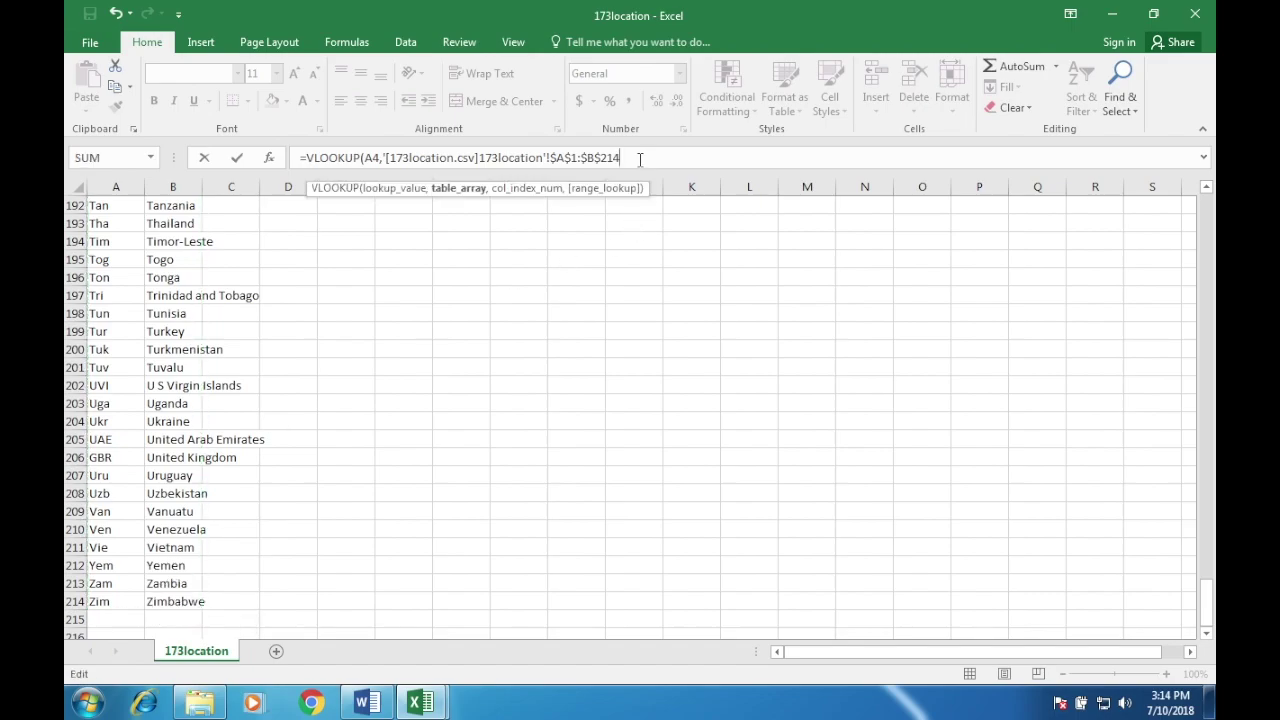
pyautogui.write(',')
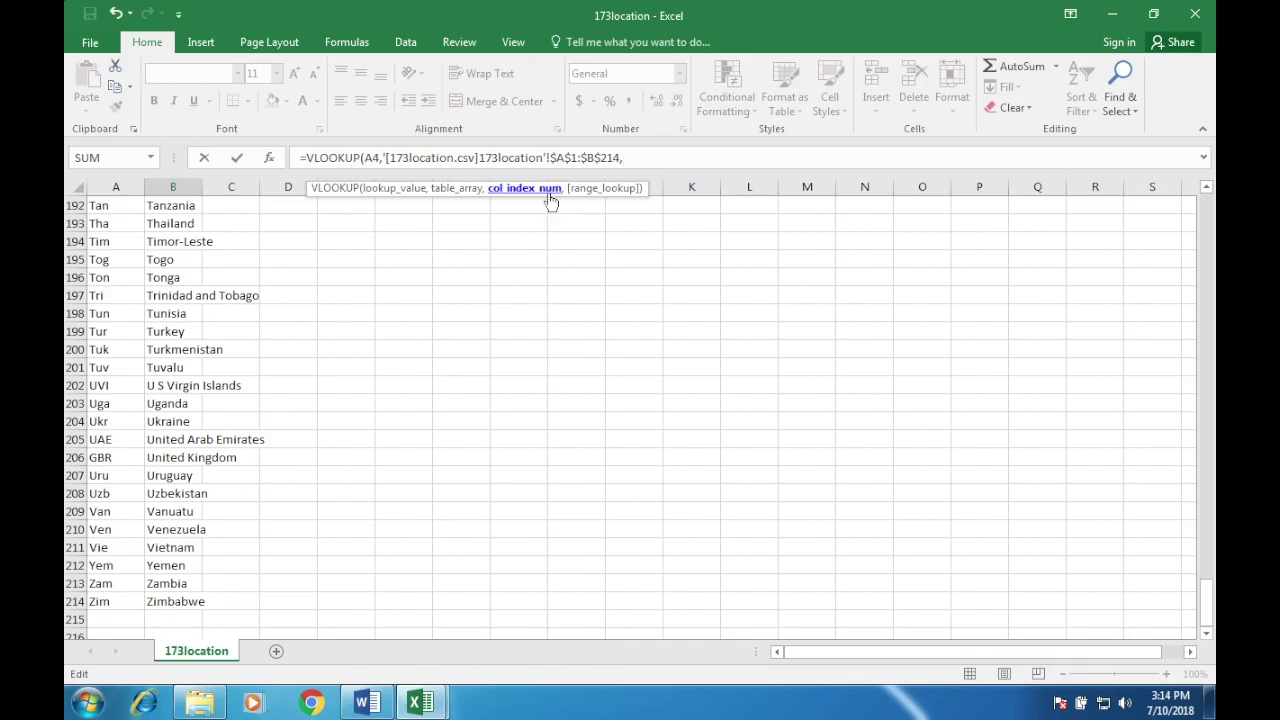
pyautogui.write('2')
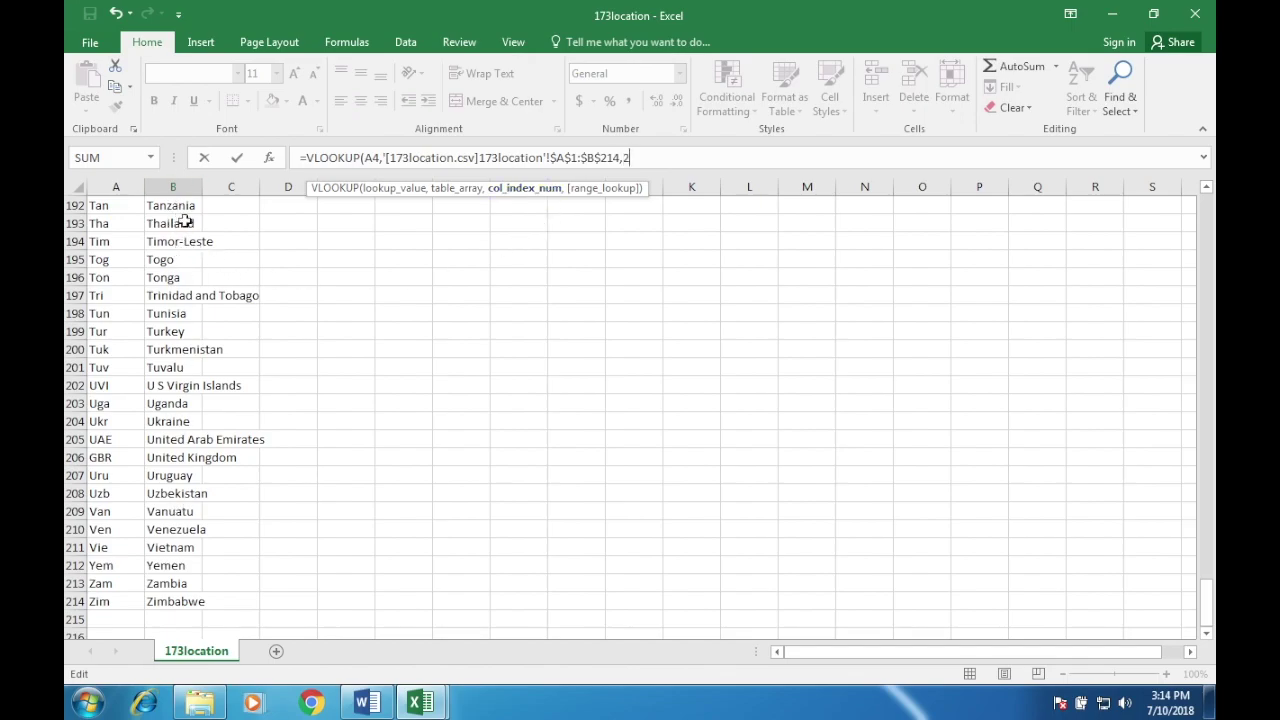
pyautogui.write(',')
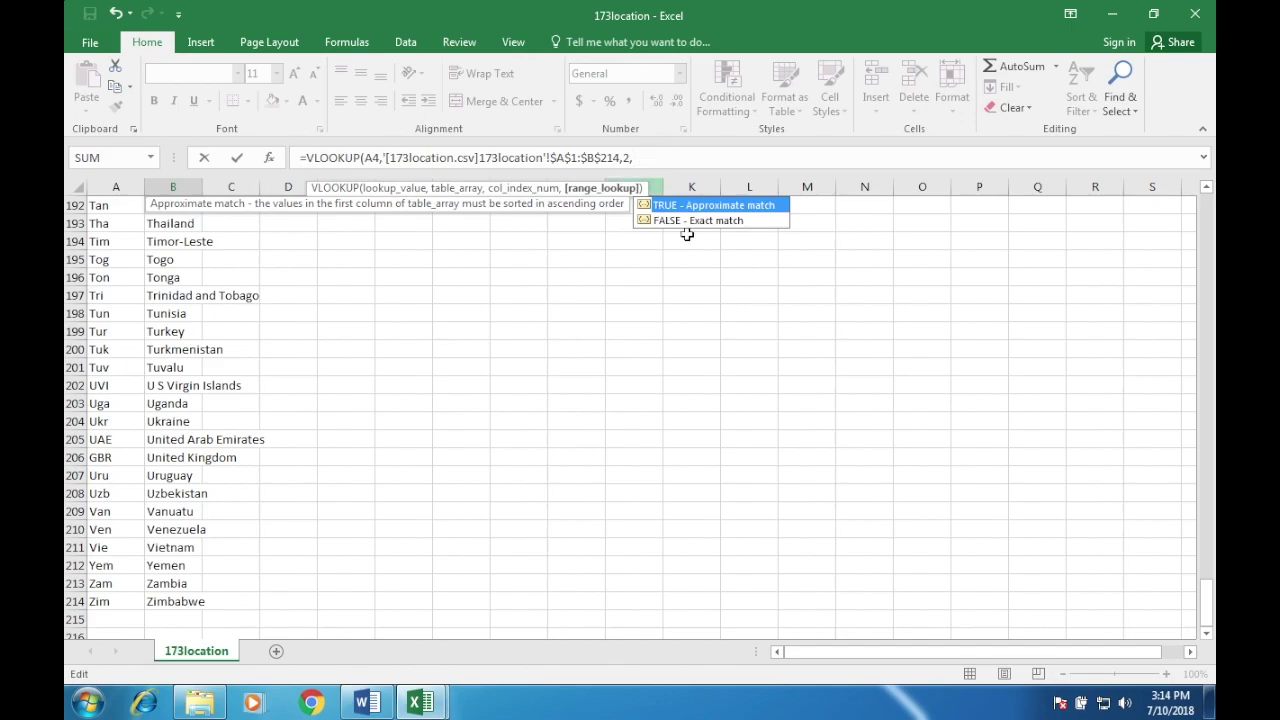
pyautogui.doubleClick(697, 221)
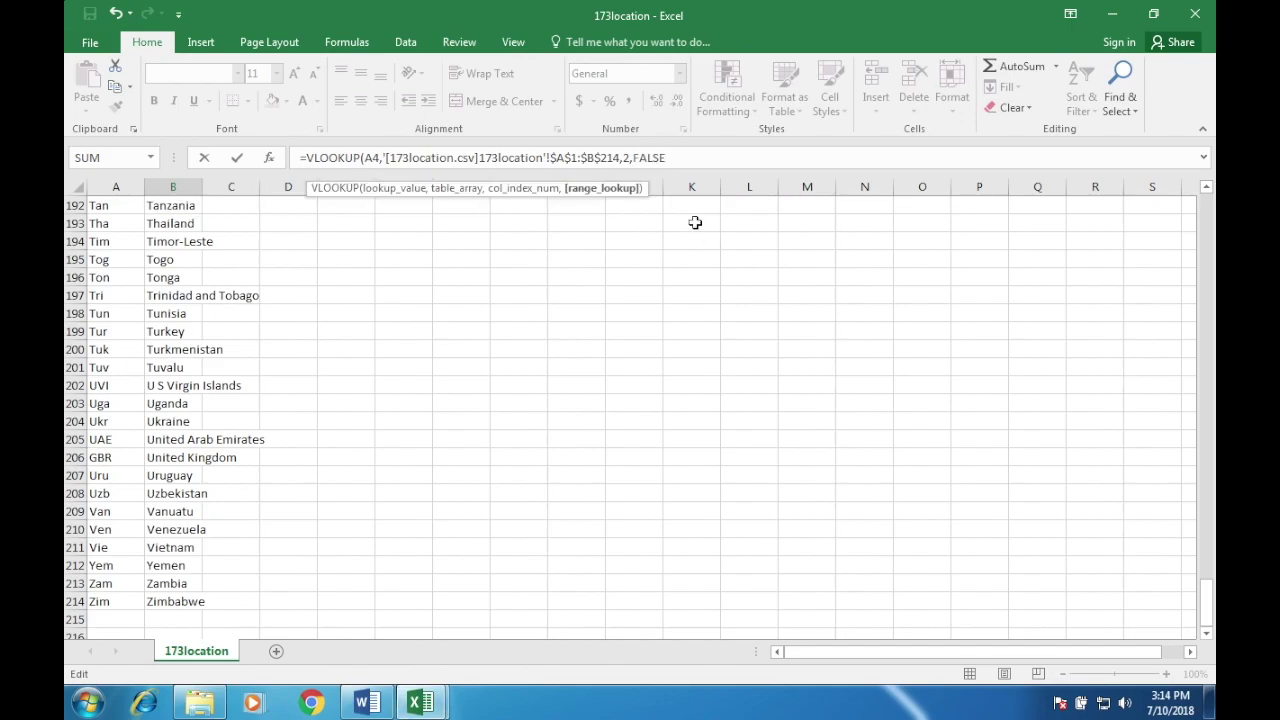
pyautogui.press('Return')
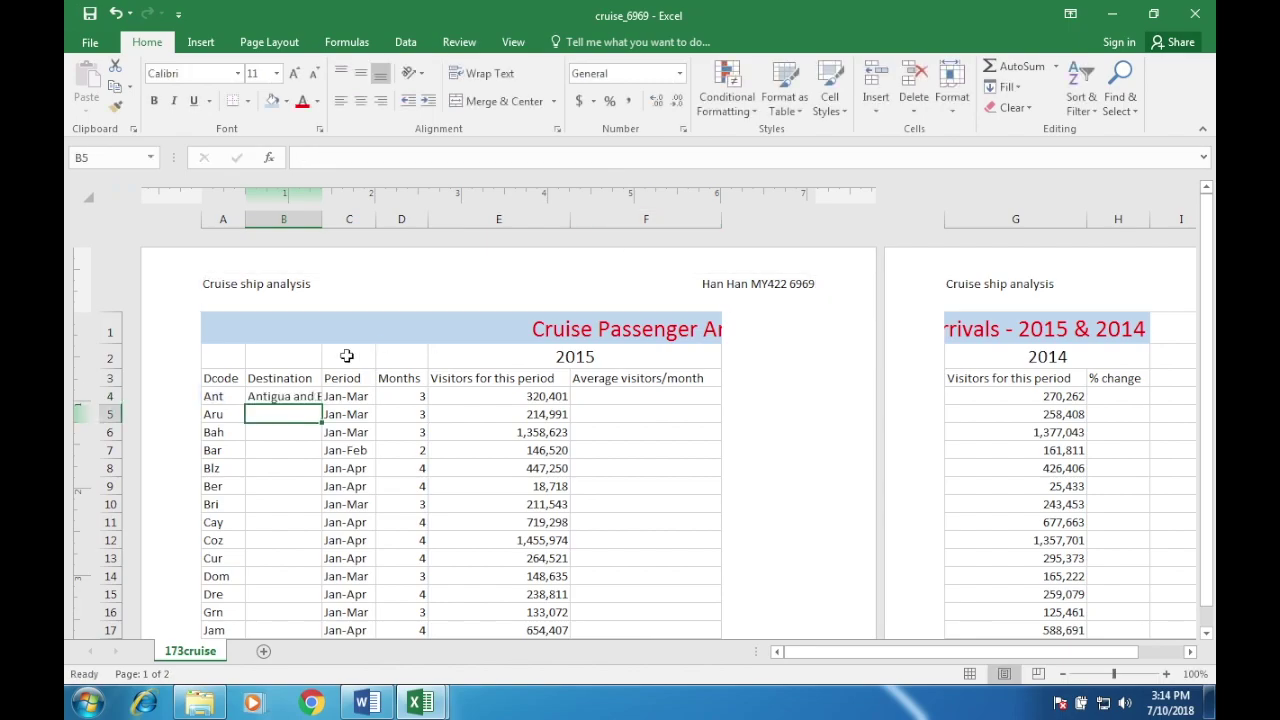
# Widen column B and fill B4's VLOOKUP down the Destination column
pyautogui.moveTo(319, 219); pyautogui.dragTo(378, 219)
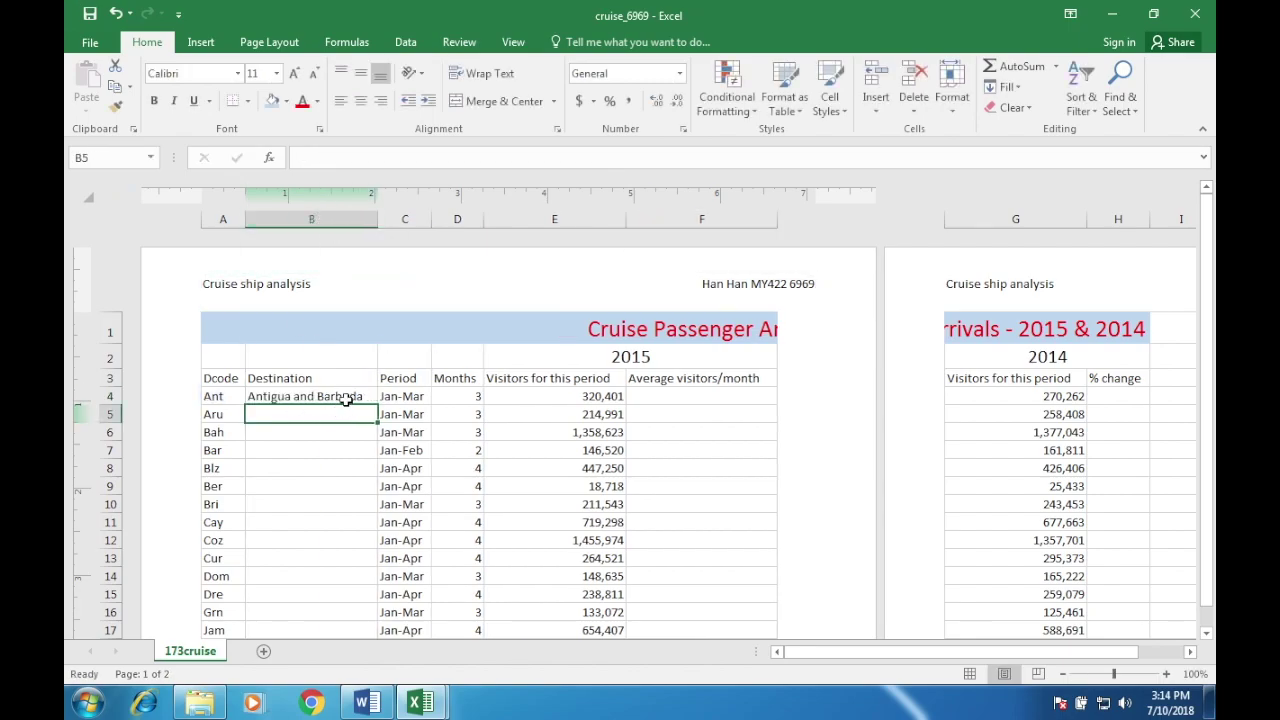
pyautogui.click(343, 398)
pyautogui.doubleClick(379, 403)
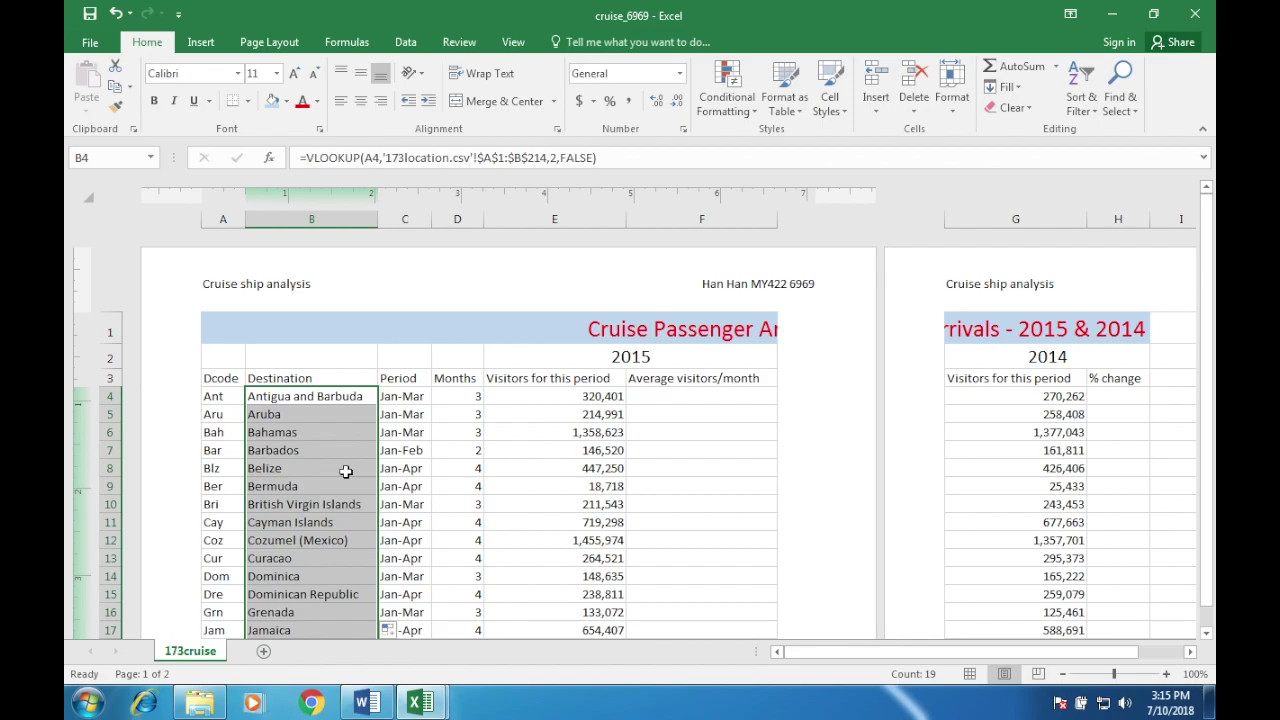
pyautogui.click(680, 396)
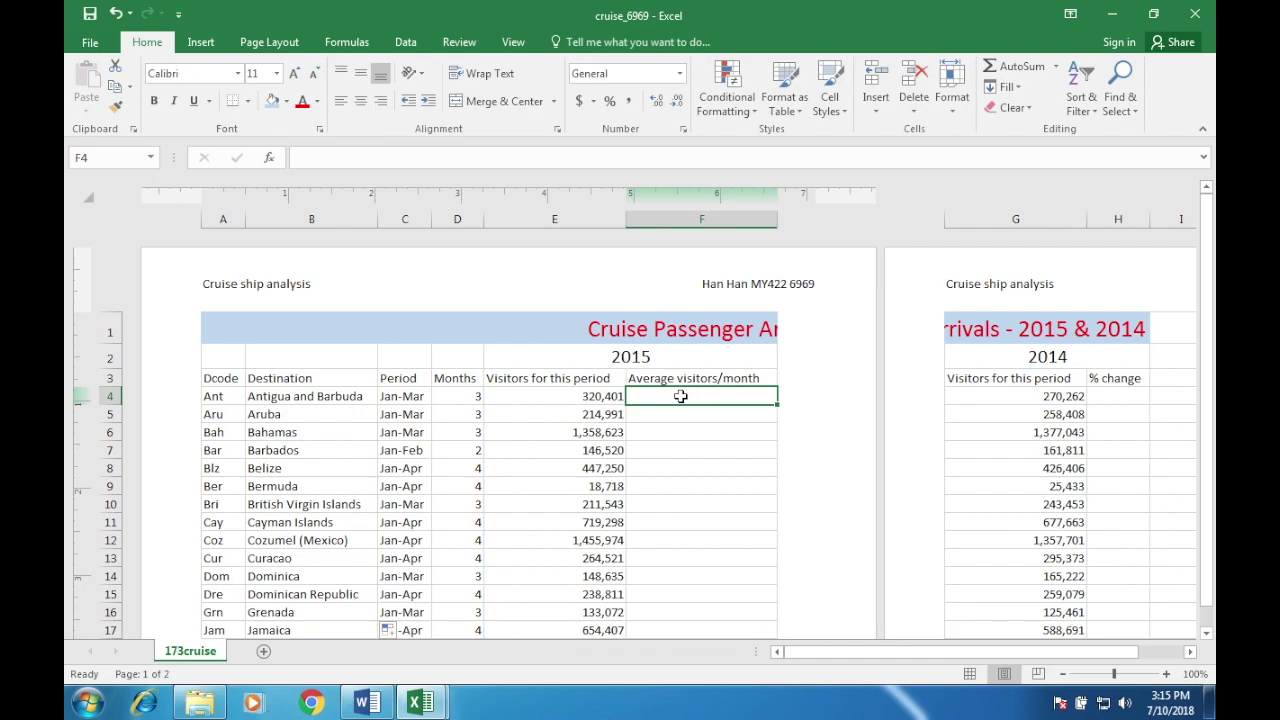
# Enter =ROUNDDOWN(E4/D4,0) in F4 for the average visitors per month
pyautogui.write('=')
pyautogui.press('Left')
pyautogui.write('/')
pyautogui.press('Left')
pyautogui.press('Left')
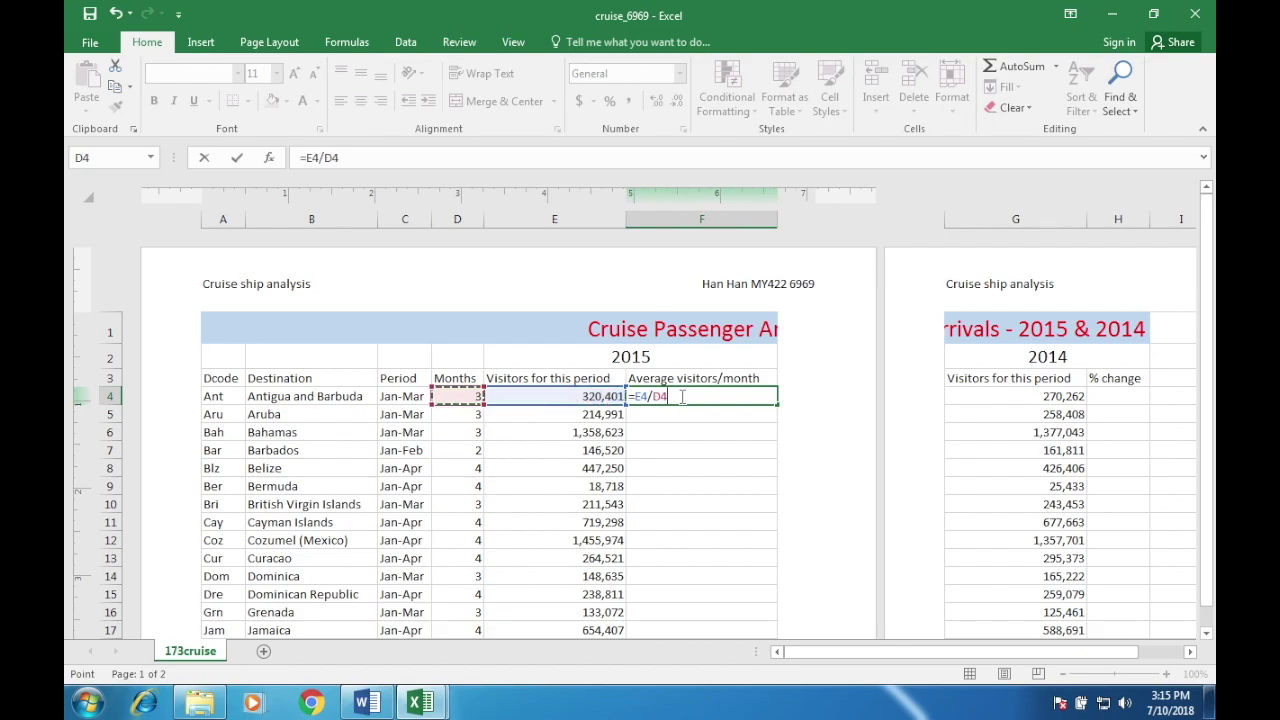
pyautogui.click(309, 158)
pyautogui.write('ROUND')
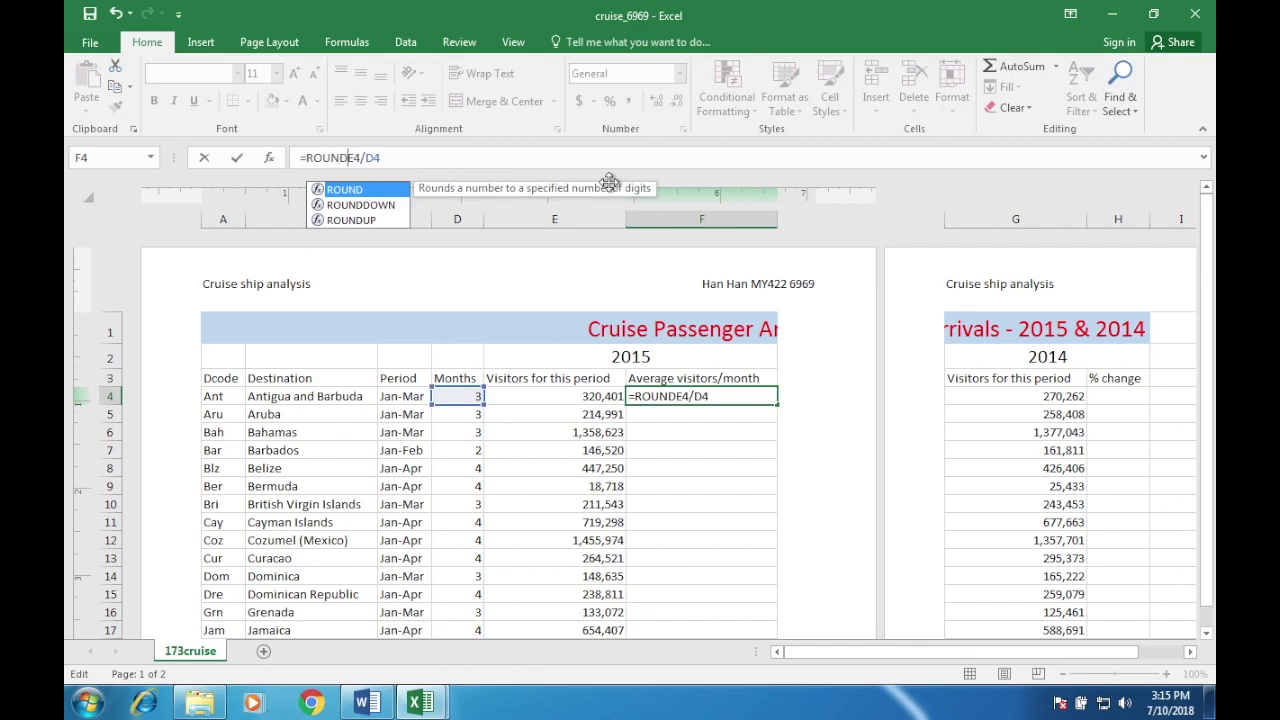
pyautogui.click(381, 206)
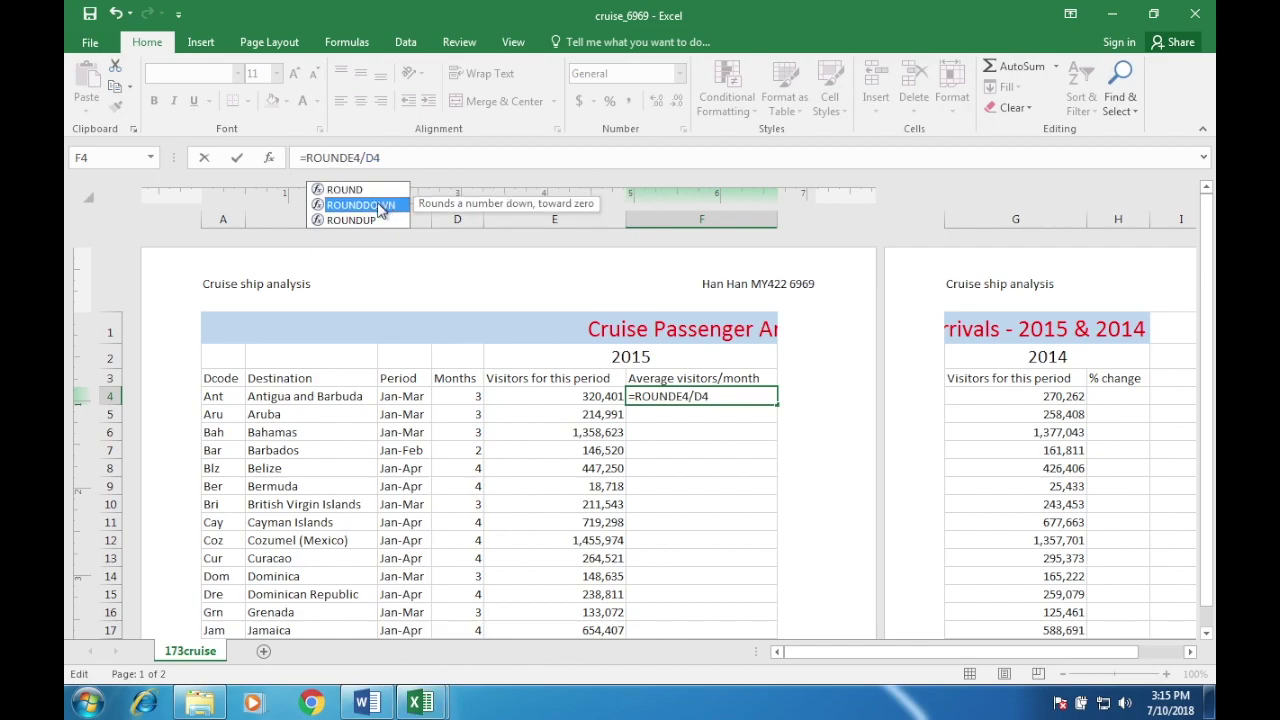
pyautogui.doubleClick(381, 206)
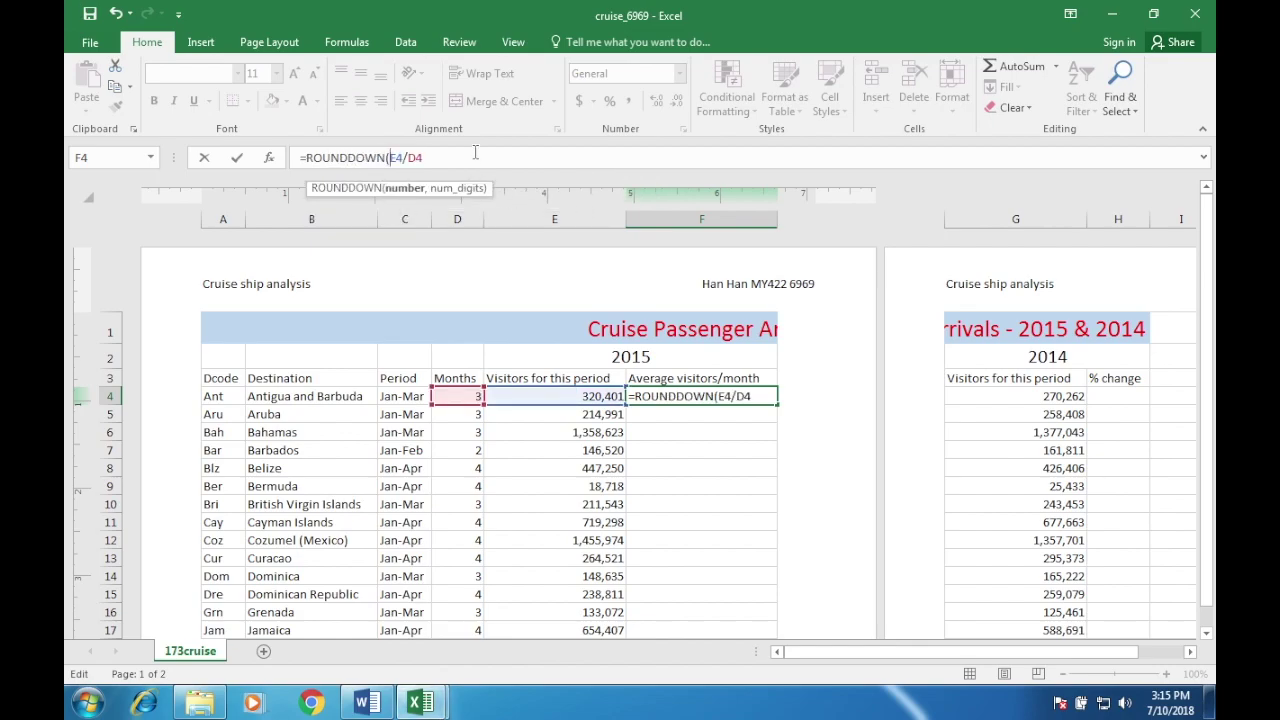
pyautogui.write(',0')
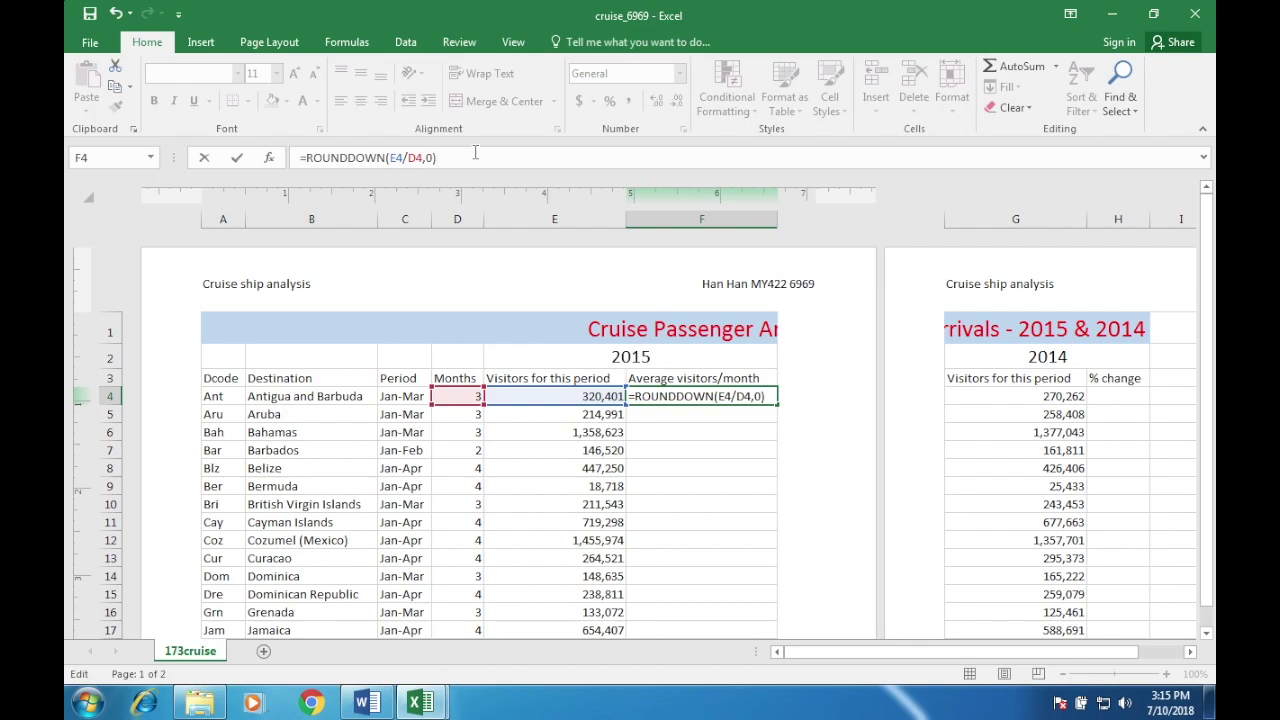
pyautogui.press('Return')
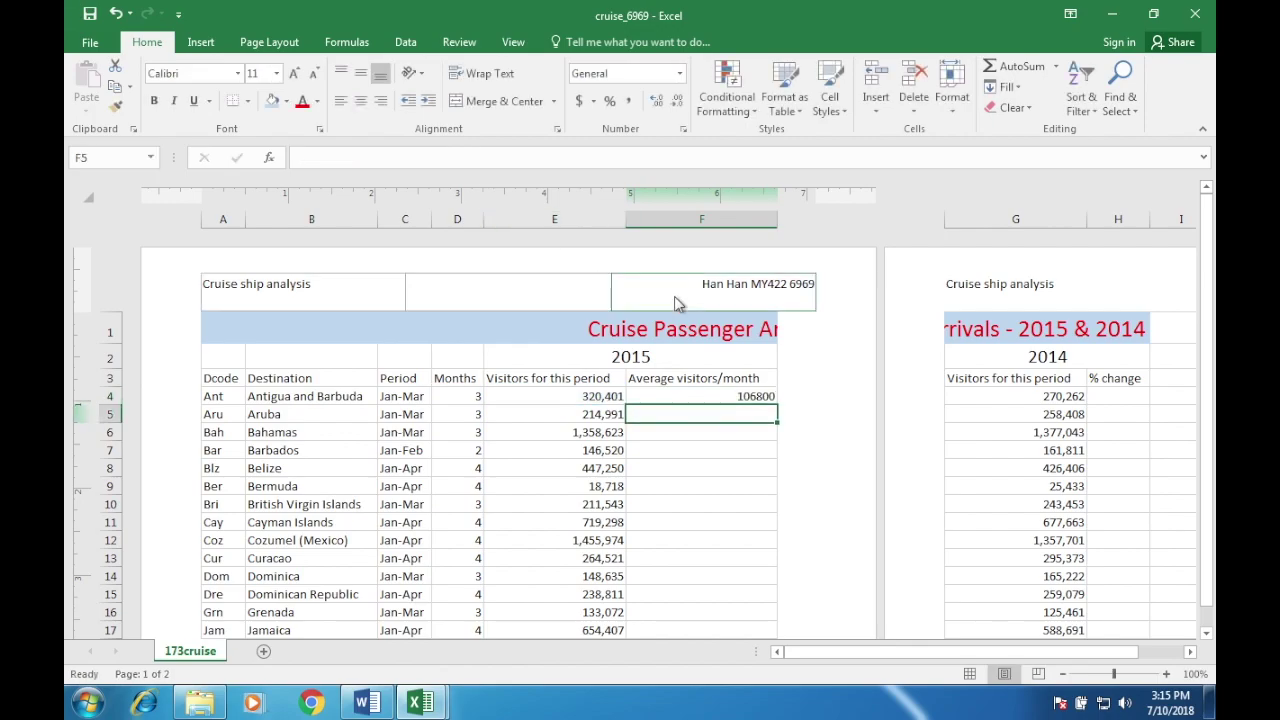
# Copy the ROUNDDOWN average formula down column F
pyautogui.click(722, 397)
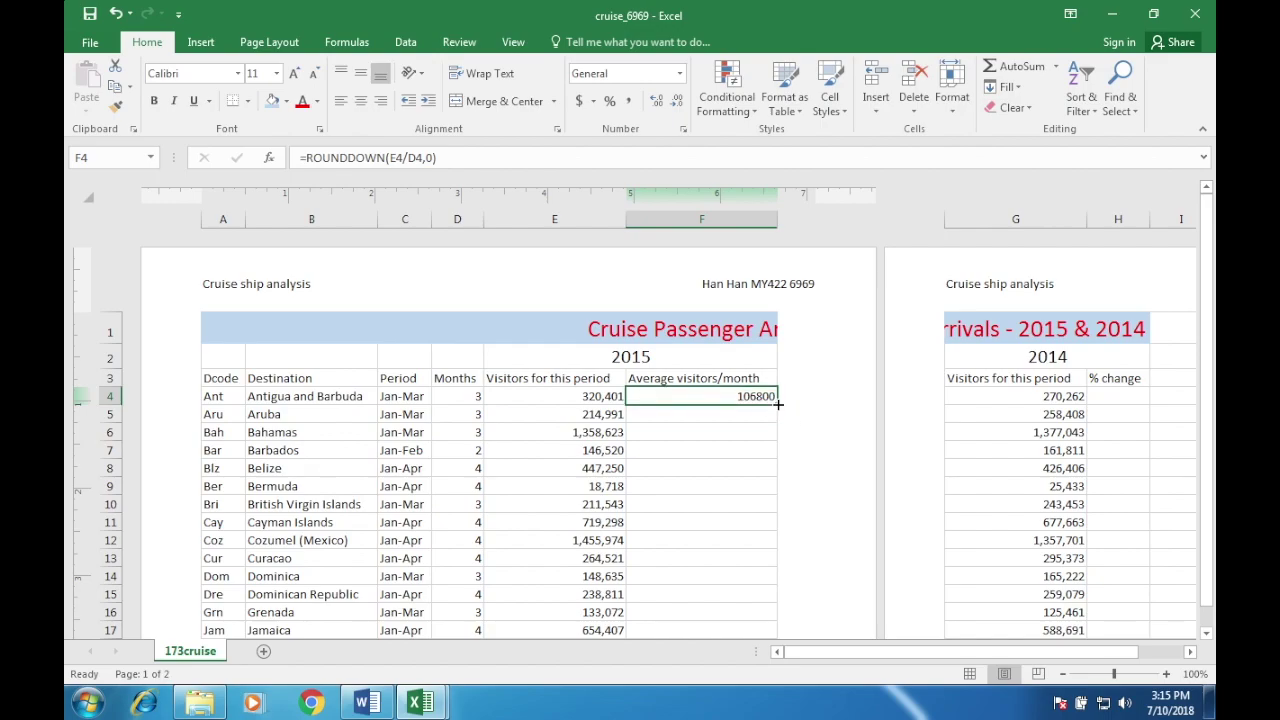
pyautogui.doubleClick(777, 404)
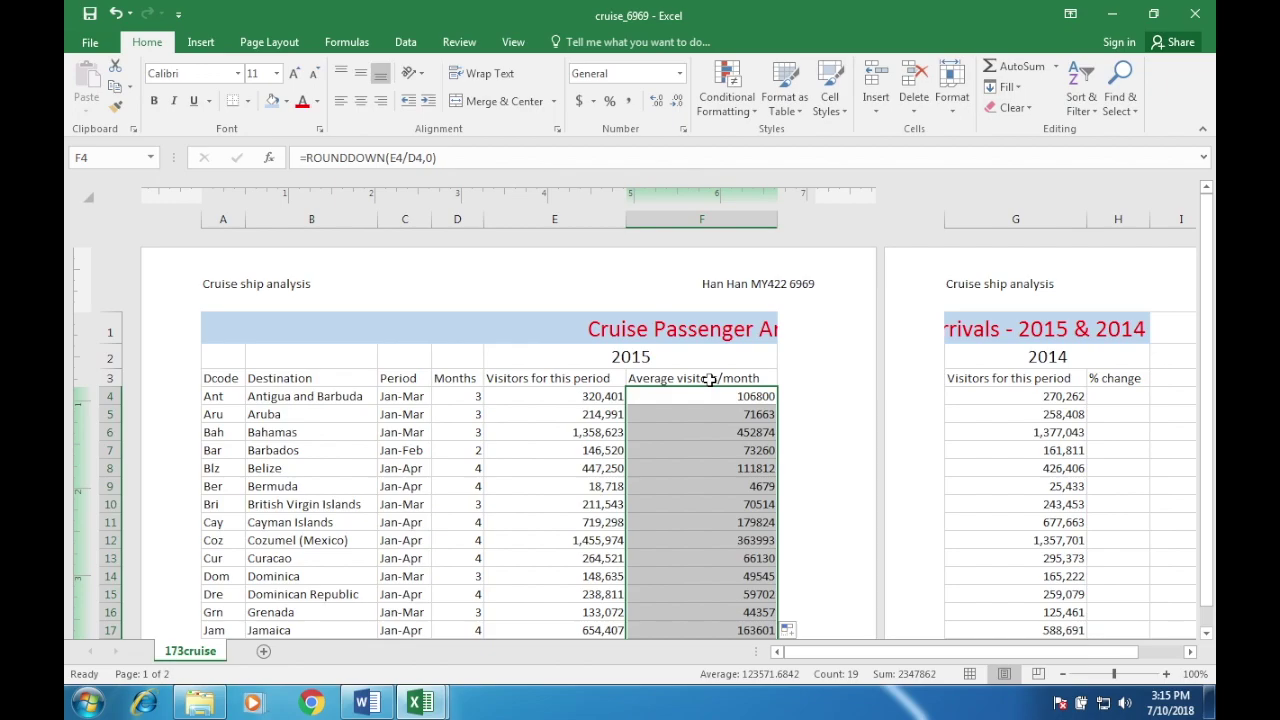
pyautogui.click(1117, 396)
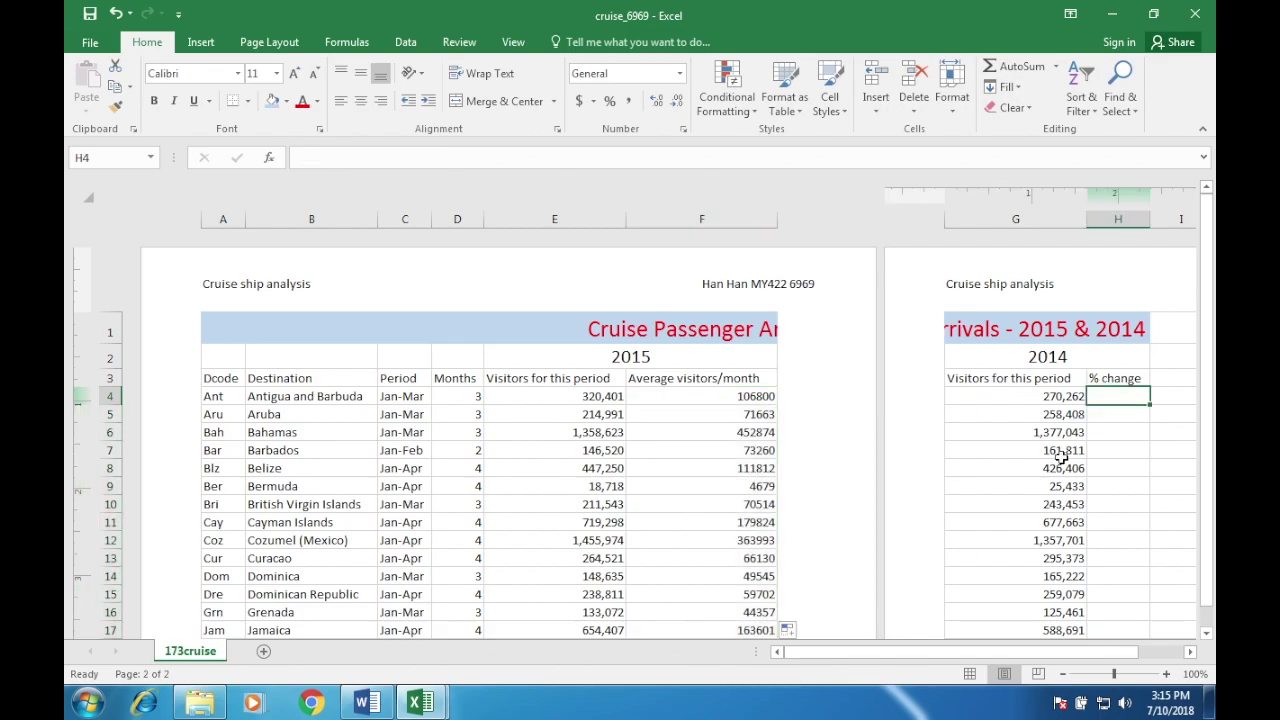
# Enter =(E4-G4)/G4 in H4 for the 2014-to-2015 % change
pyautogui.moveTo(1030, 652); pyautogui.dragTo(1070, 652)
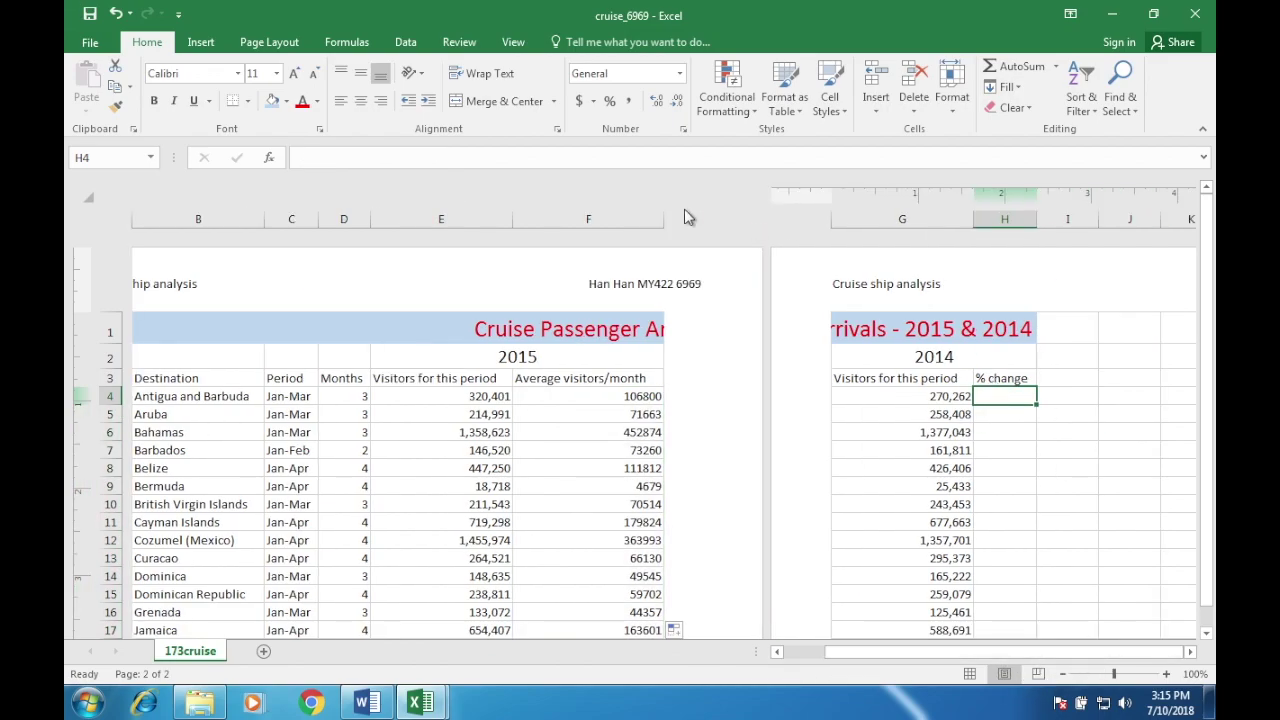
pyautogui.click(544, 162)
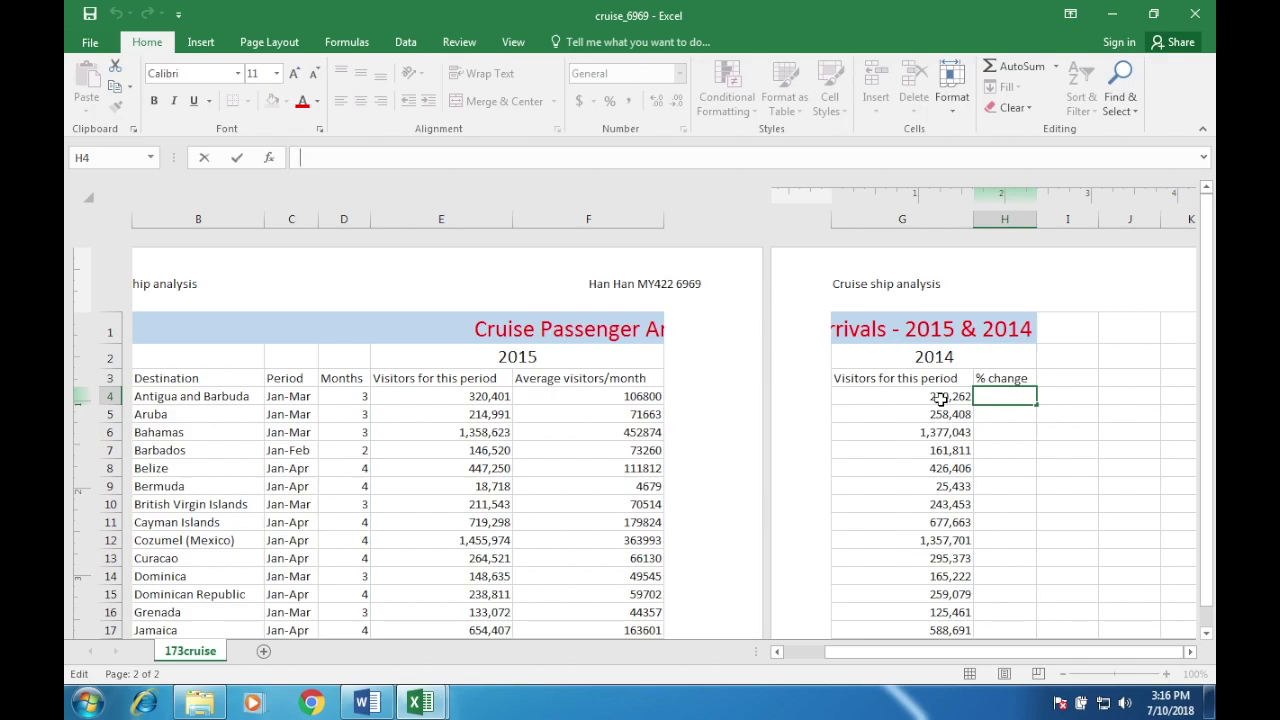
pyautogui.write('=(')
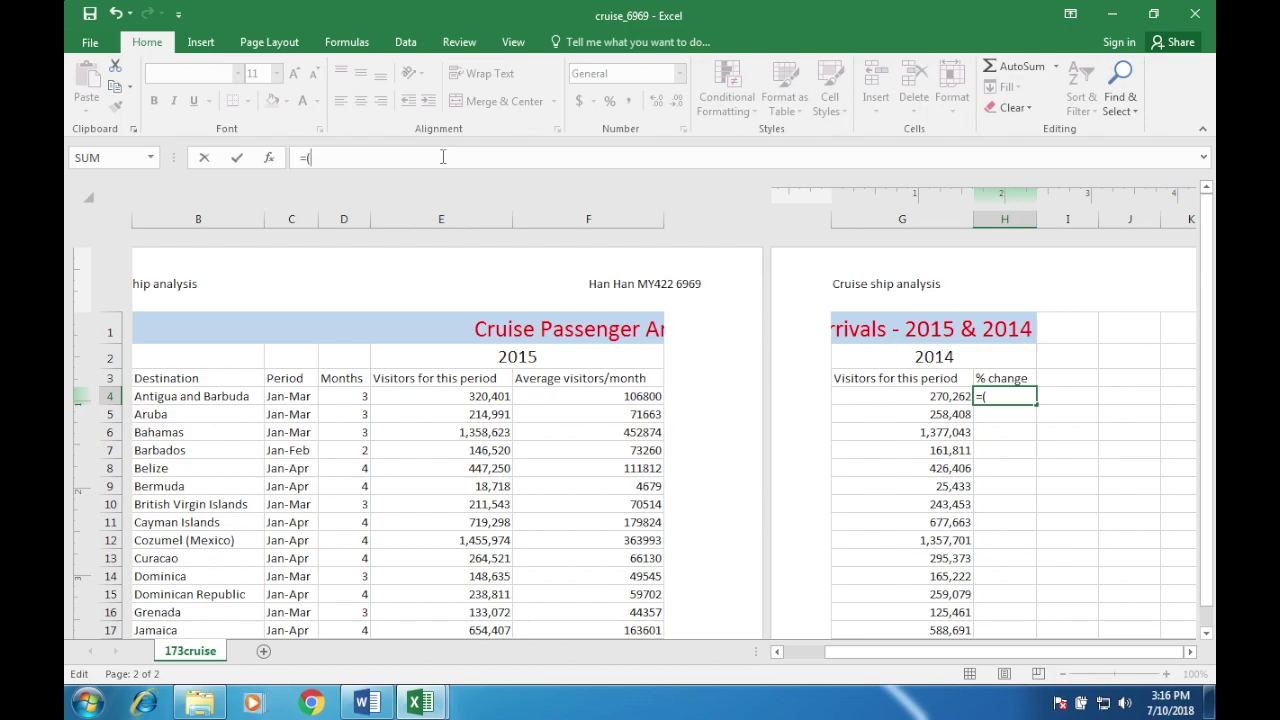
pyautogui.click(452, 394)
pyautogui.write('-')
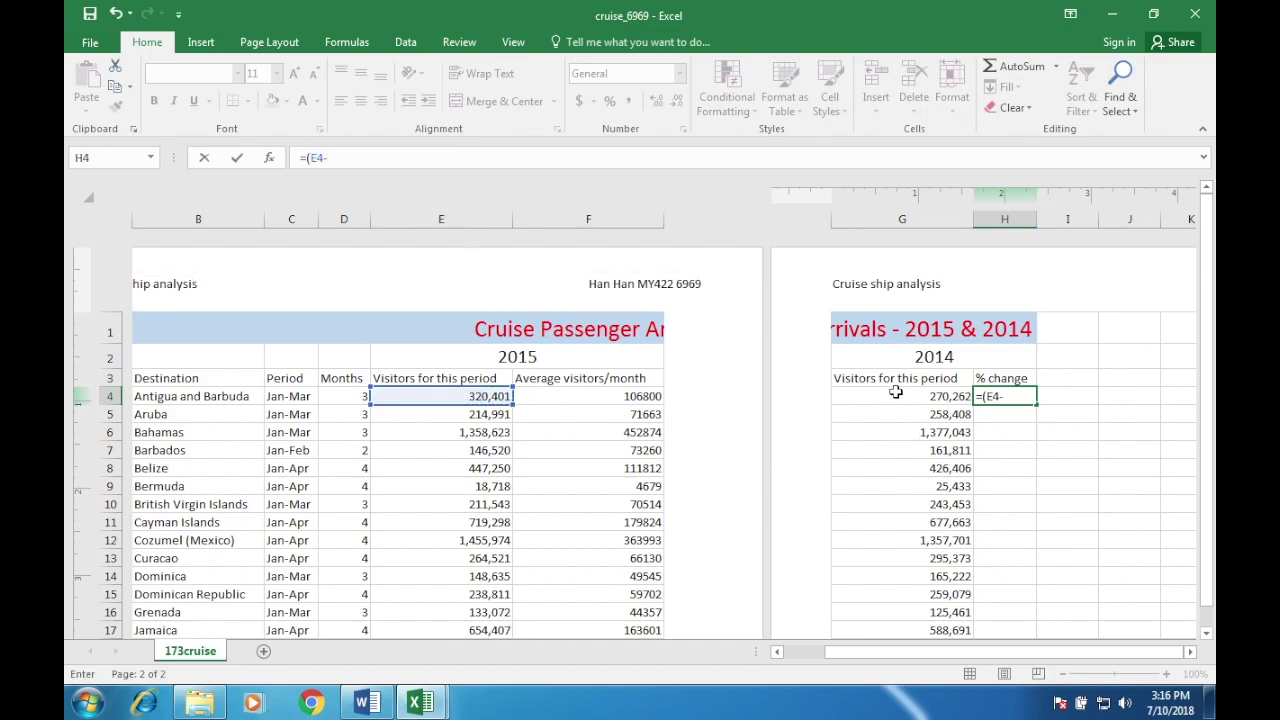
pyautogui.click(887, 394)
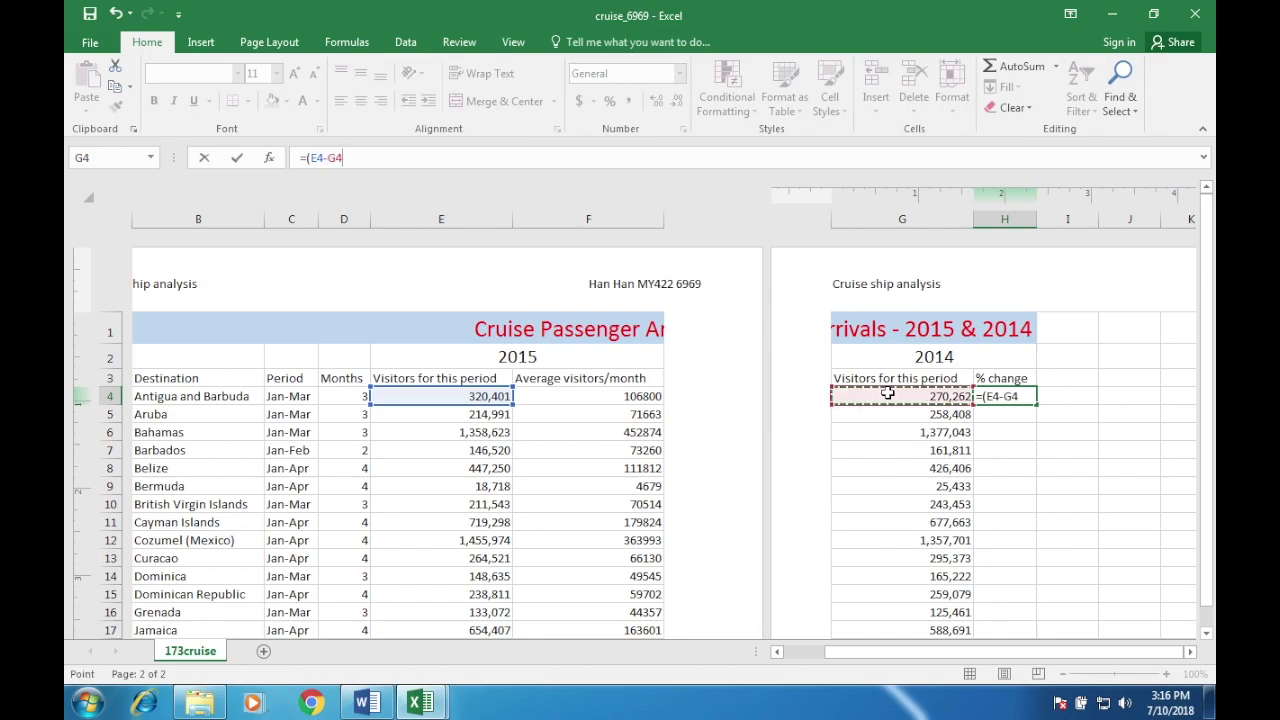
pyautogui.write(')/')
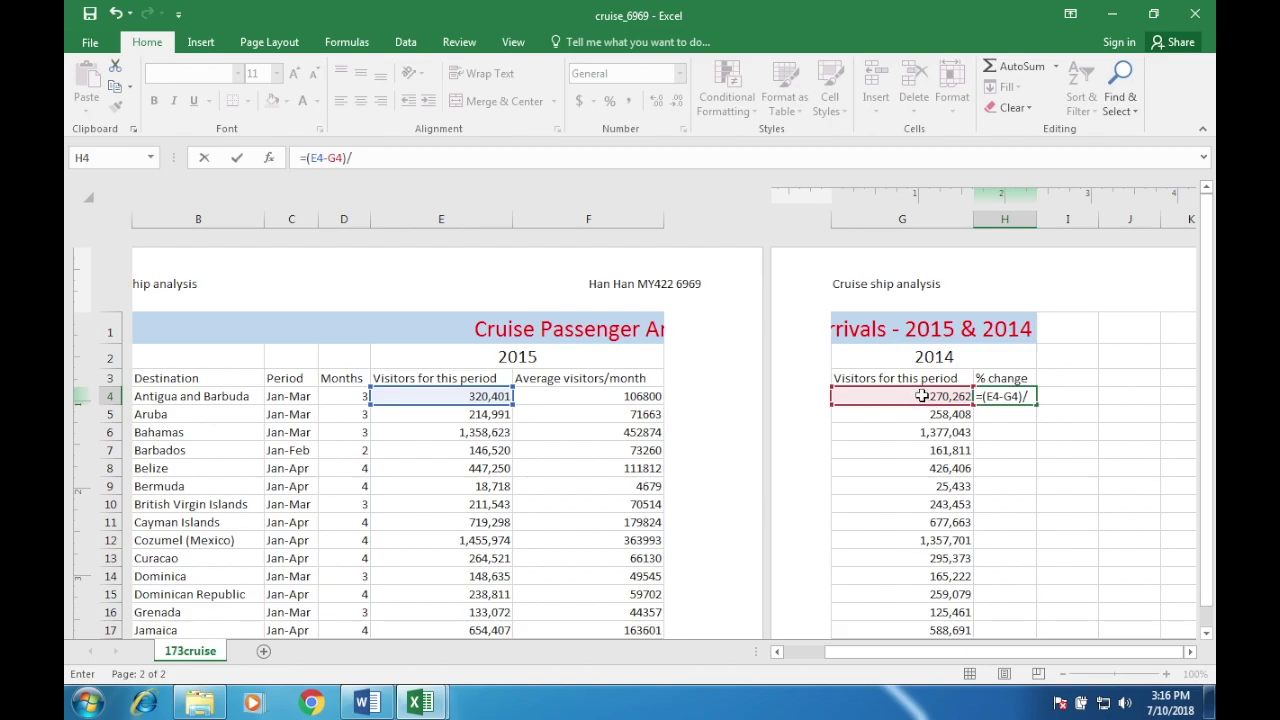
pyautogui.click(921, 396)
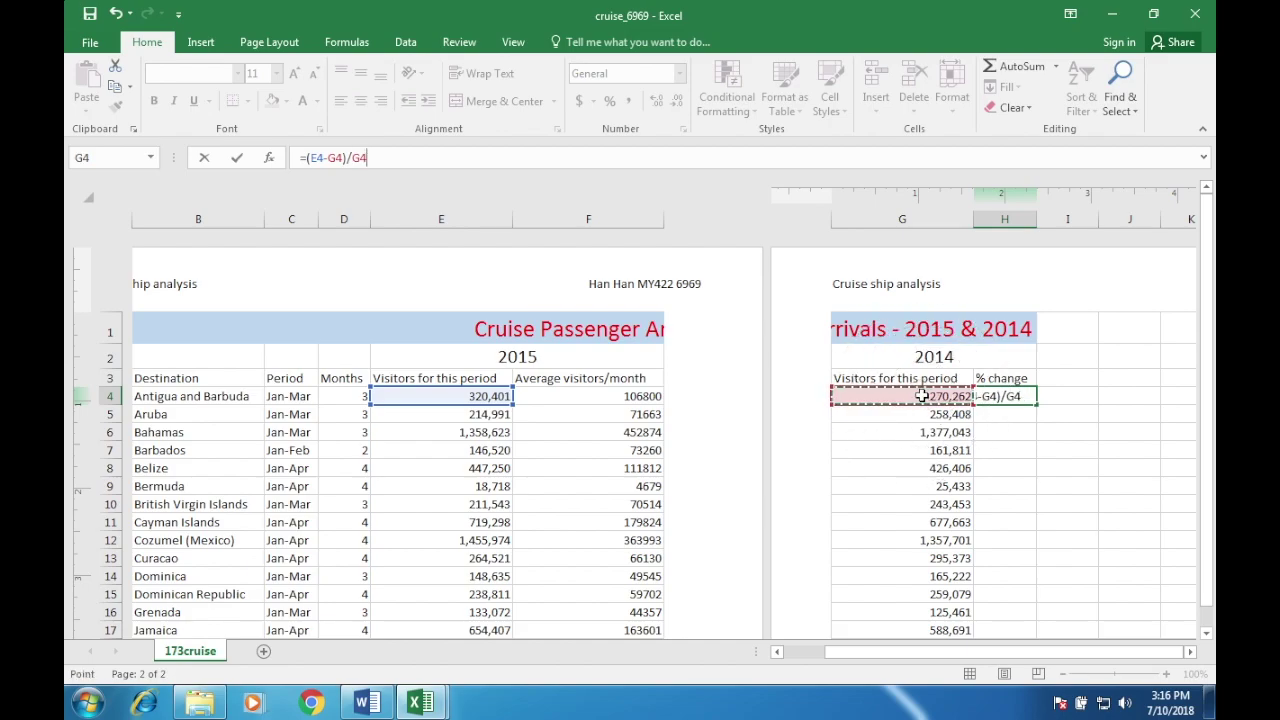
pyautogui.press('Return')
# Format H4 as a percentage (19%) and copy it down column H
pyautogui.click(1016, 398)
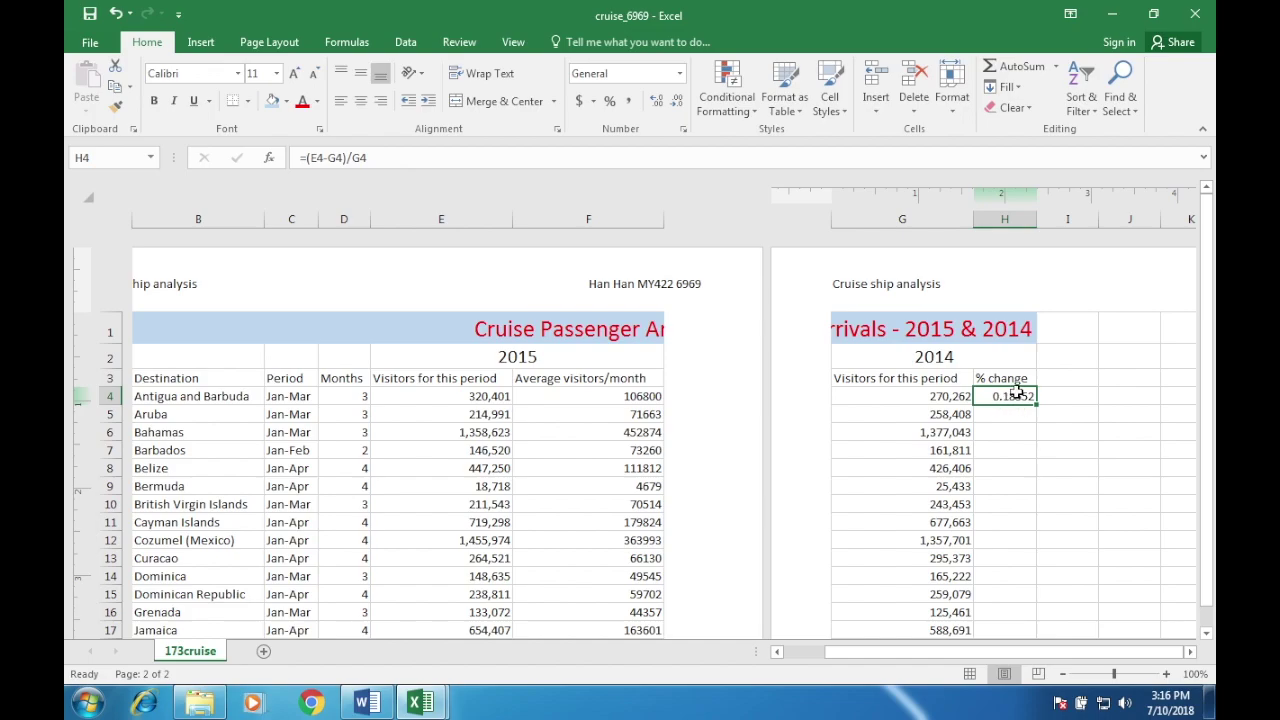
pyautogui.click(609, 102)
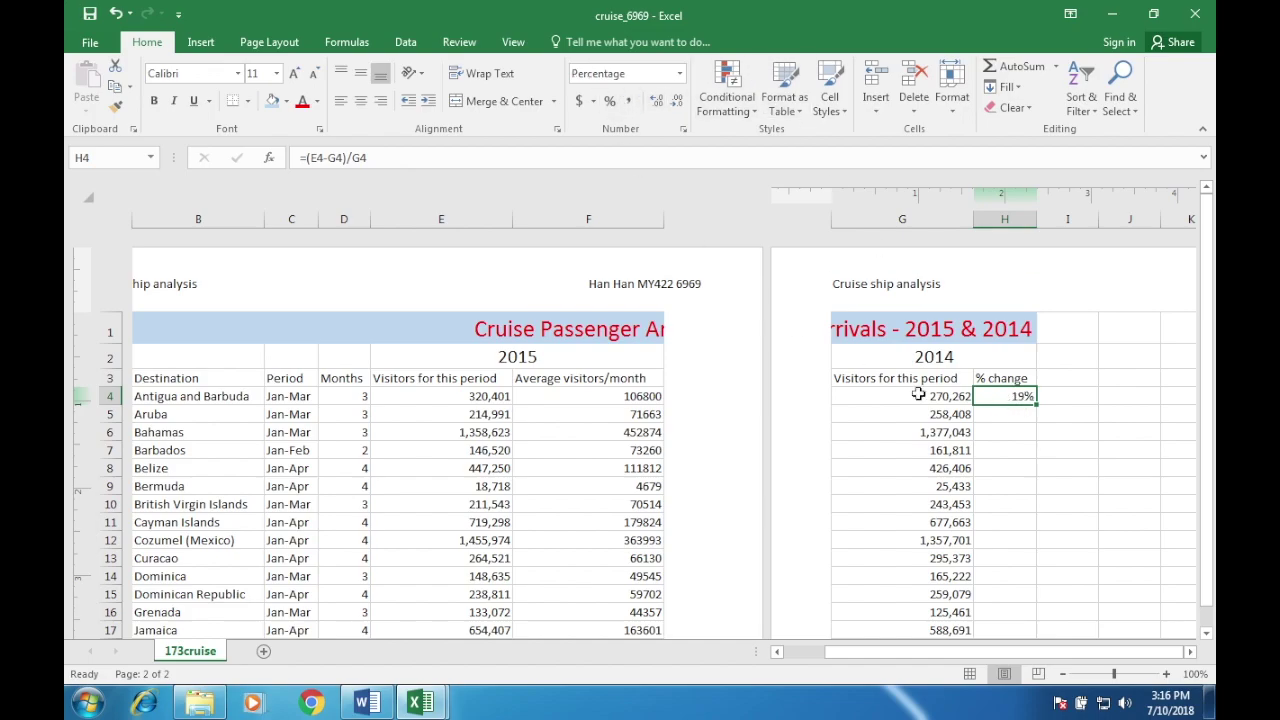
pyautogui.doubleClick(1036, 404)
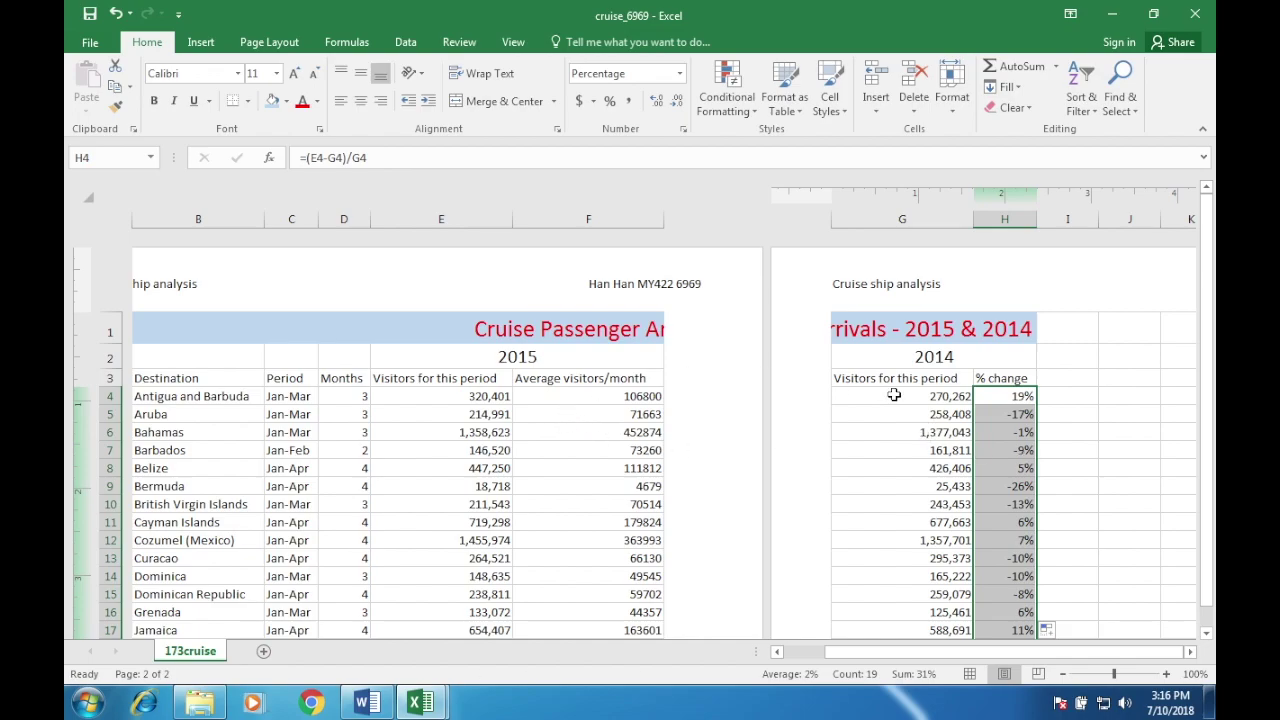
# Redo the column H fill-down and bold the row 3 headings from Dcode to % change
pyautogui.hotkey('ctrl', 'z')
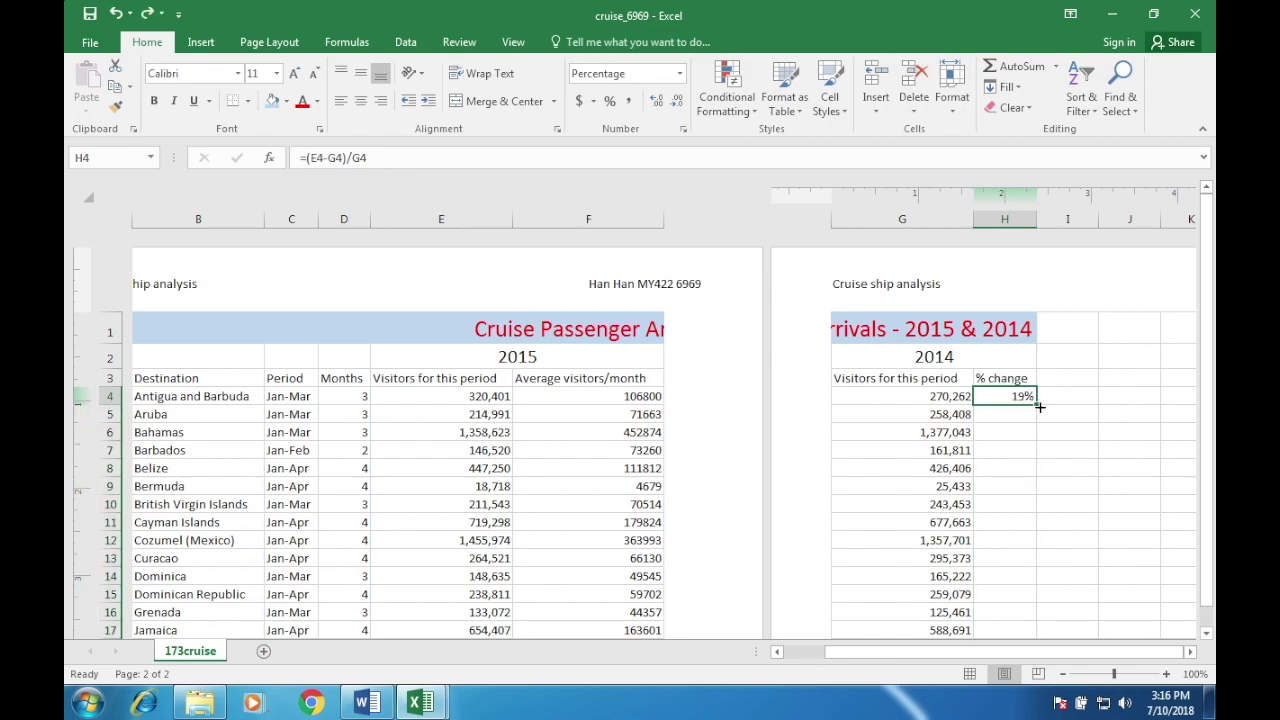
pyautogui.doubleClick(1039, 407)
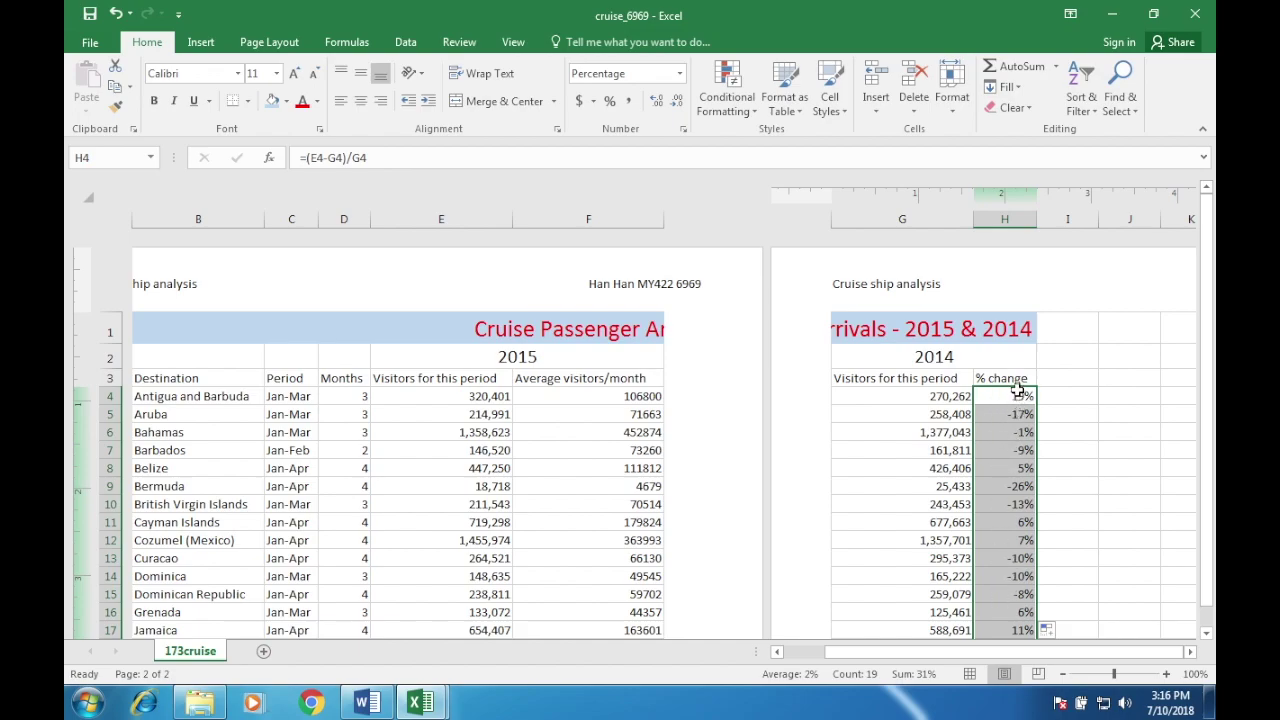
pyautogui.moveTo(1001, 379); pyautogui.dragTo(210, 380)
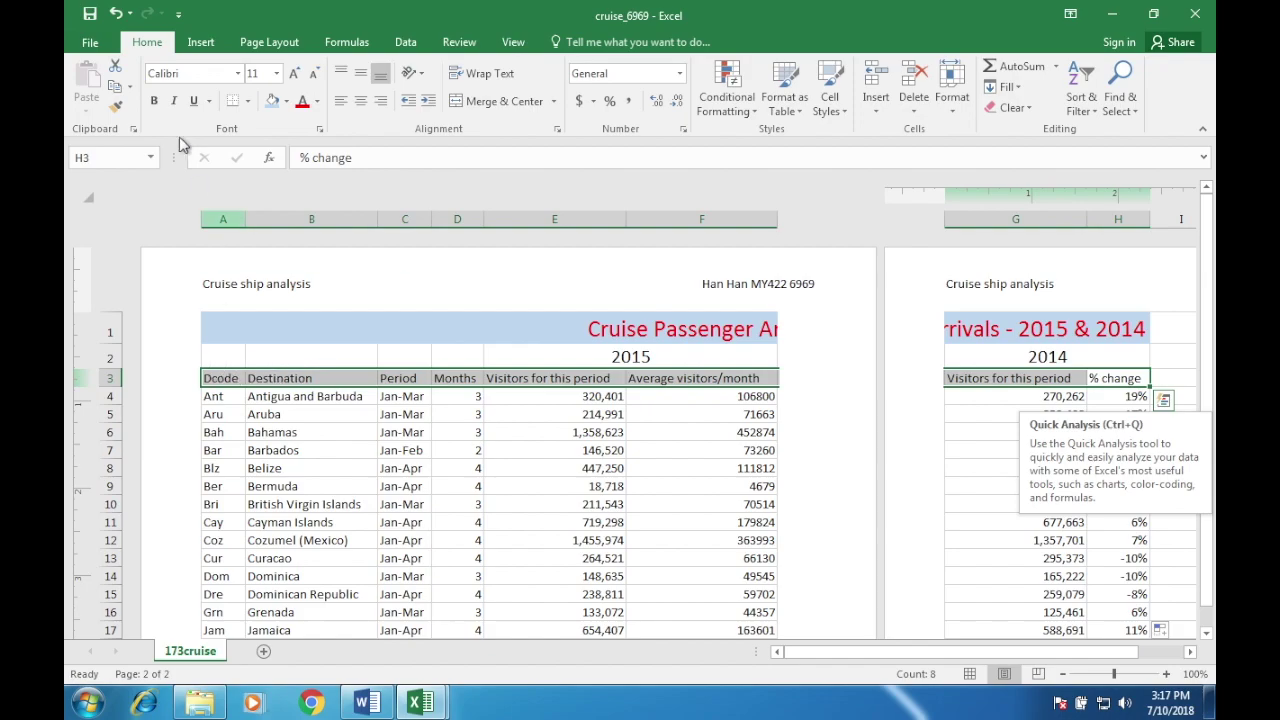
pyautogui.click(156, 104)
pyautogui.click(290, 436)
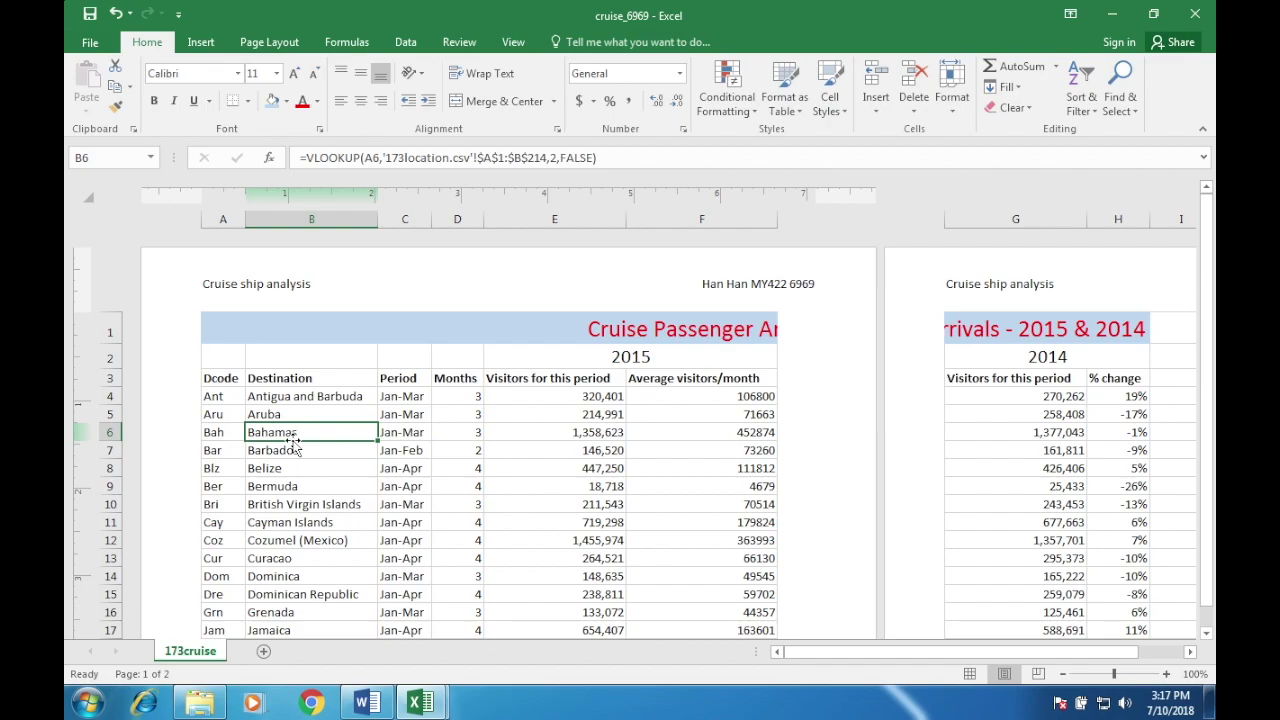
pyautogui.click(350, 46)
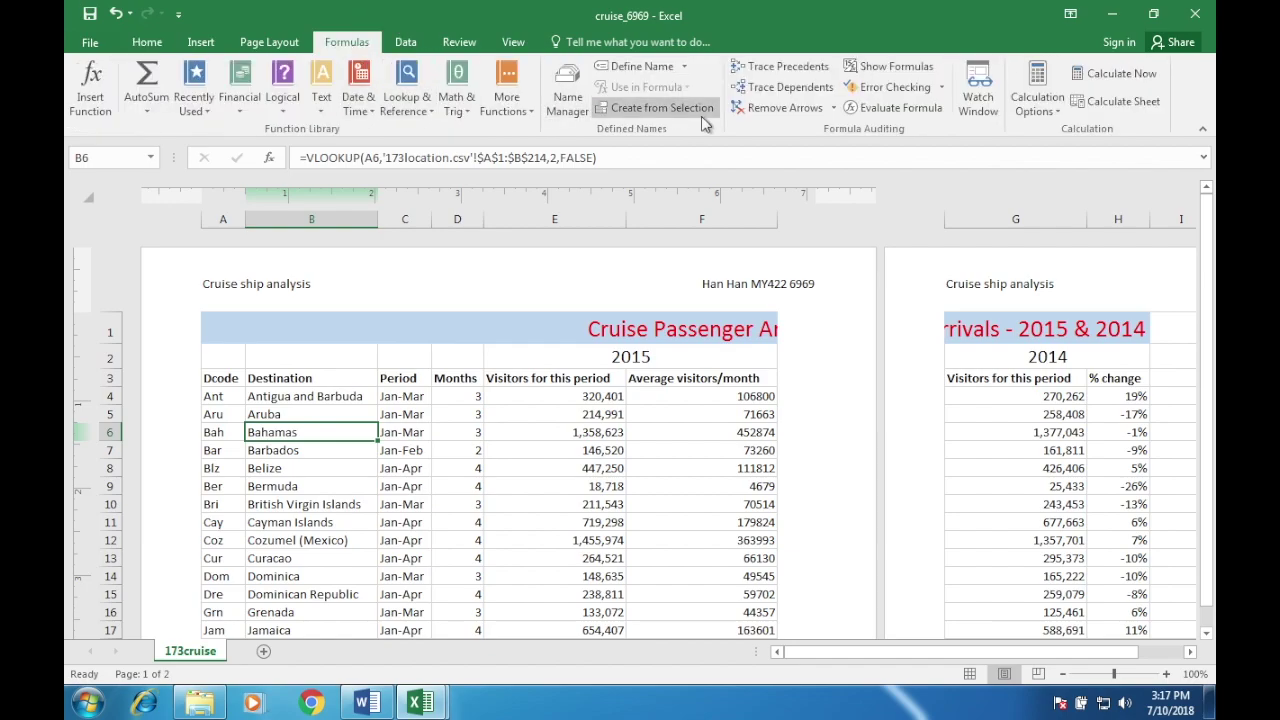
# Show formulas in the cells and autofit every column to its contents
pyautogui.click(880, 68)
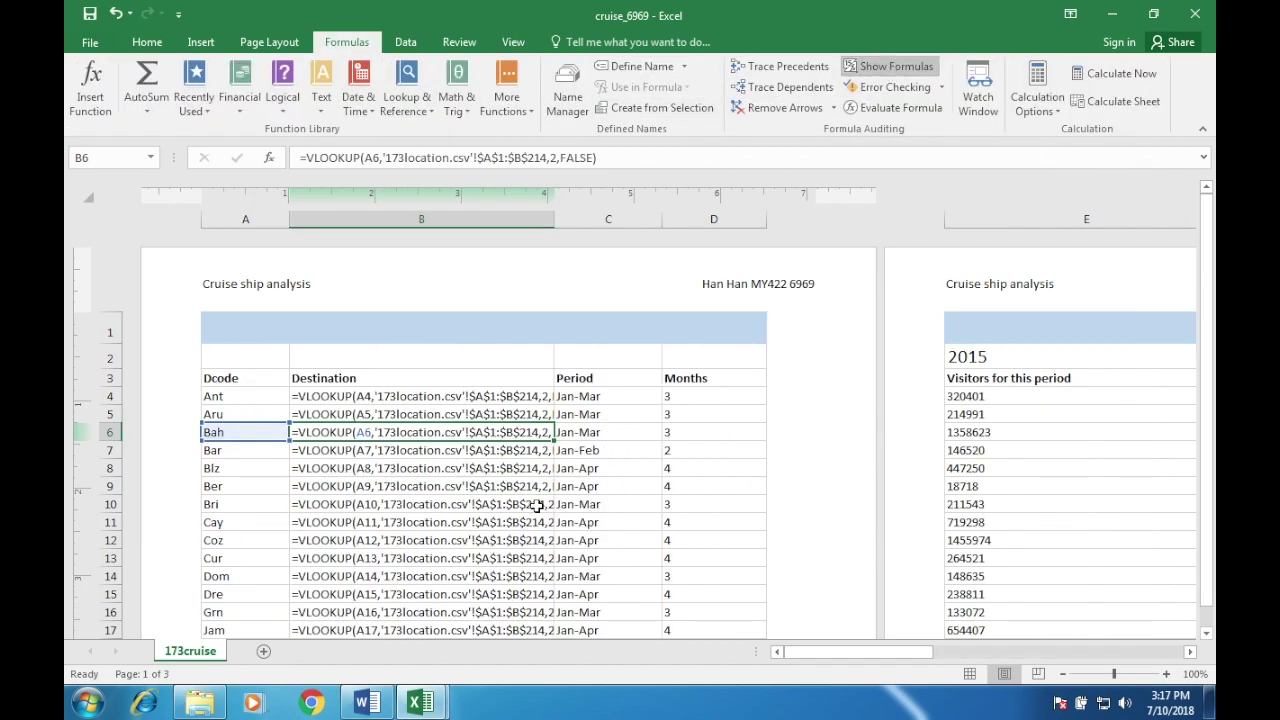
pyautogui.click(87, 198)
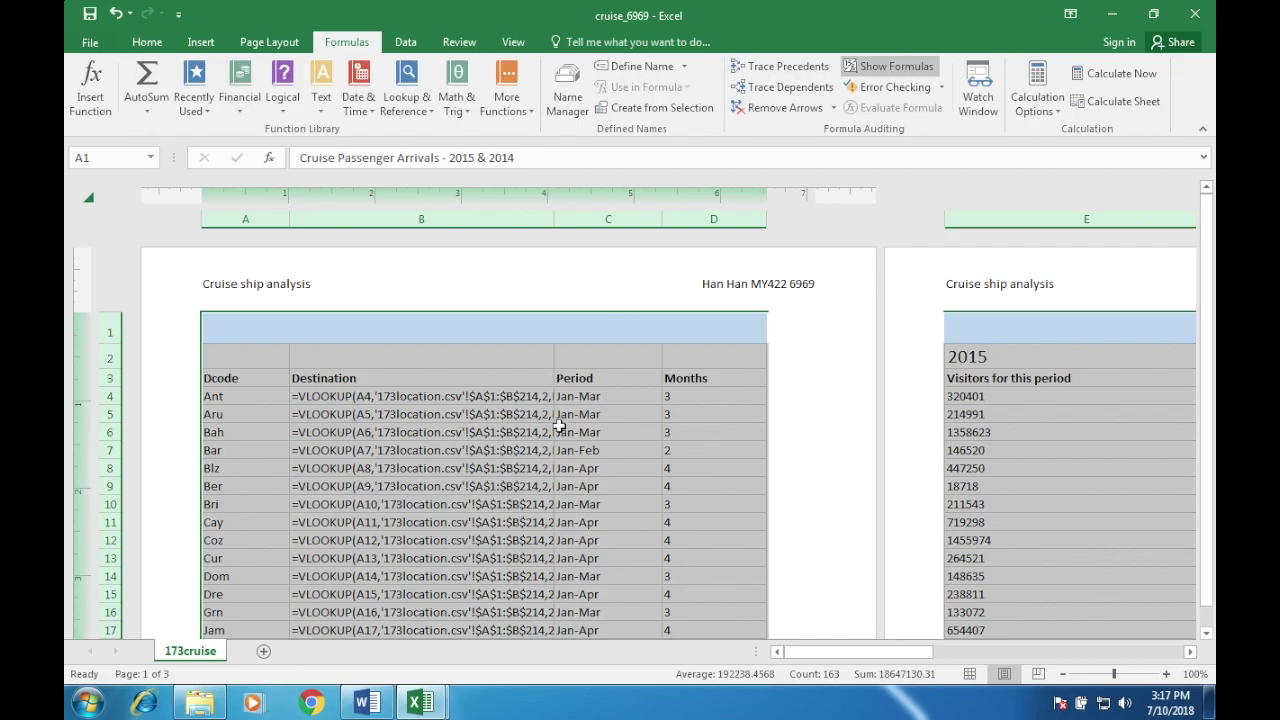
pyautogui.doubleClick(553, 220)
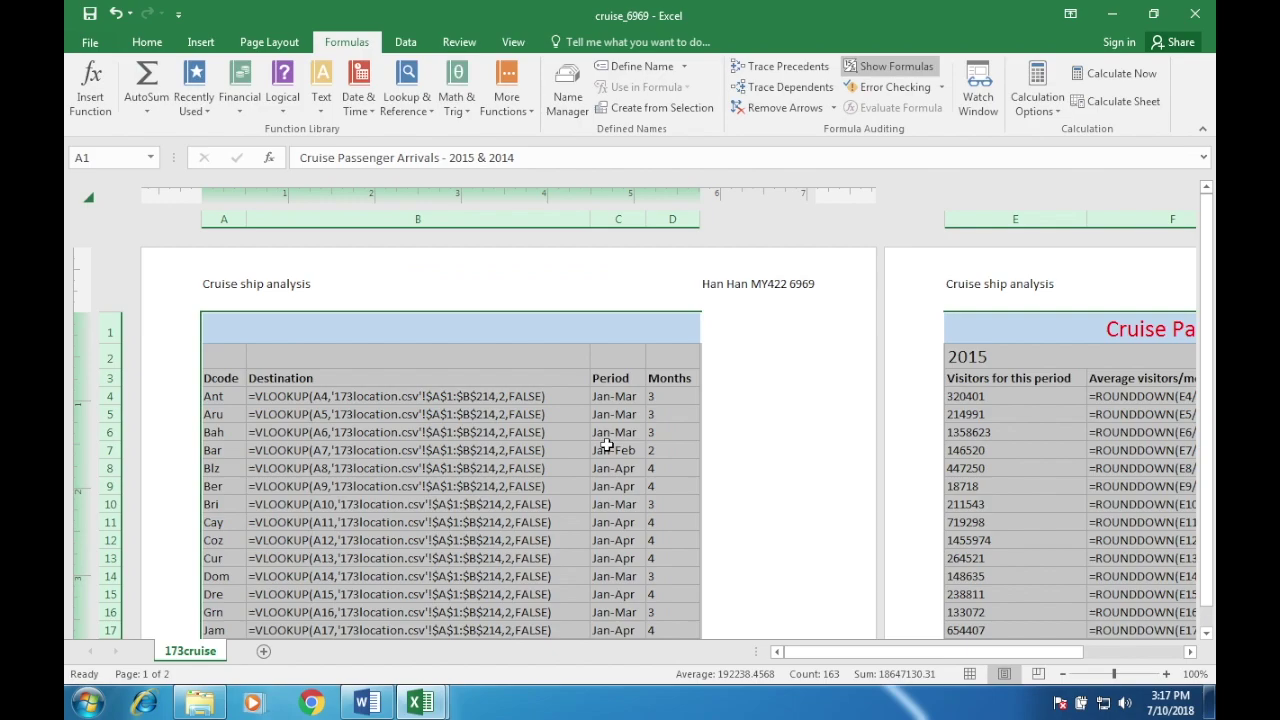
pyautogui.click(607, 446)
# Set the page orientation to landscape
pyautogui.click(270, 42)
pyautogui.click(254, 92)
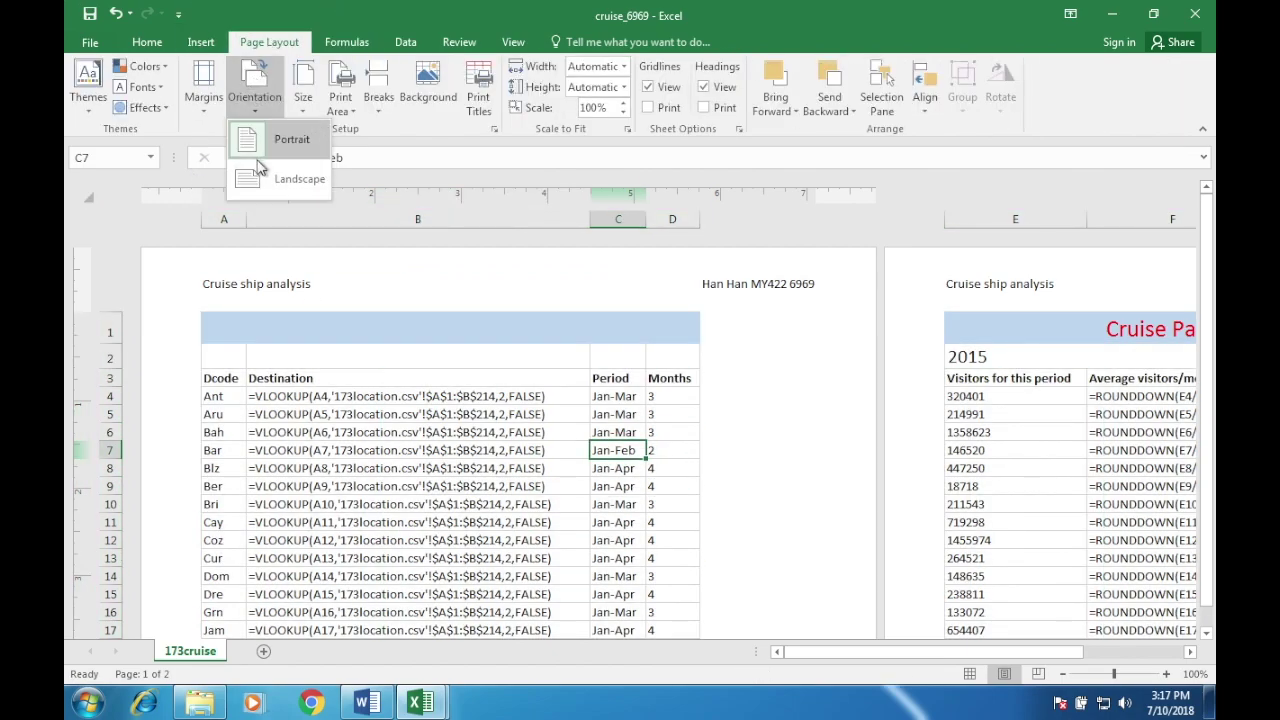
pyautogui.click(262, 177)
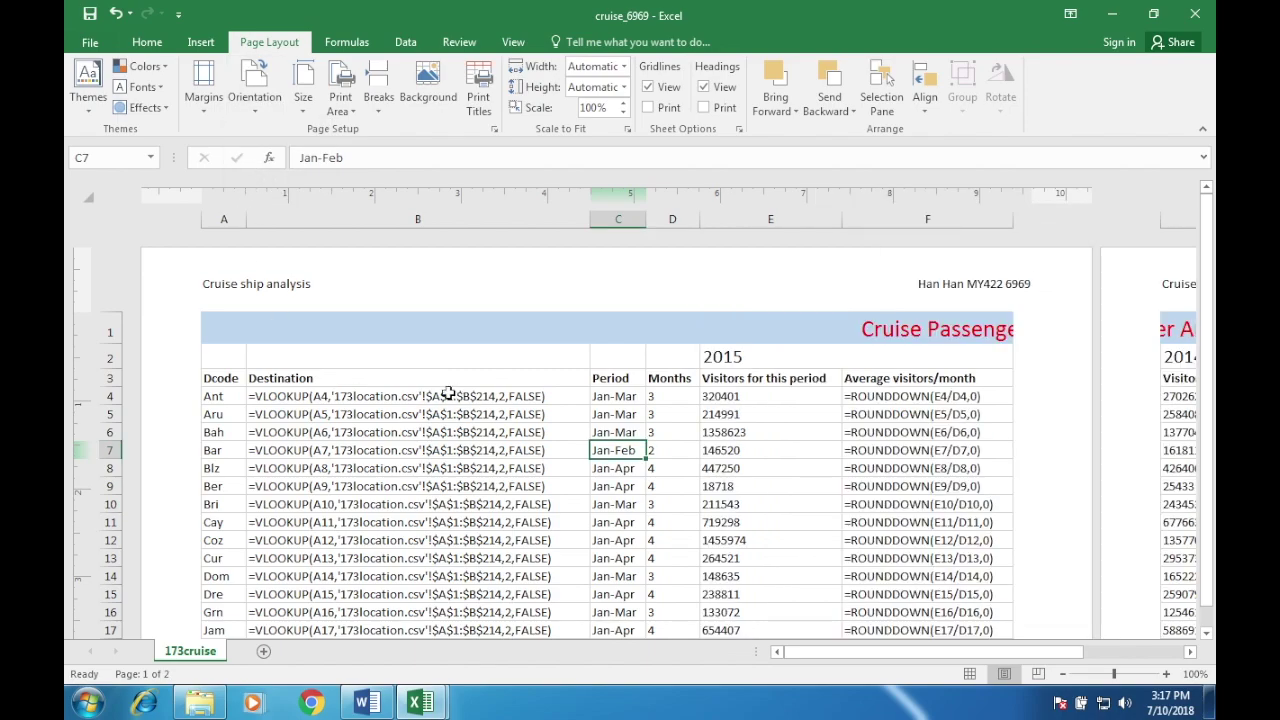
pyautogui.click(89, 42)
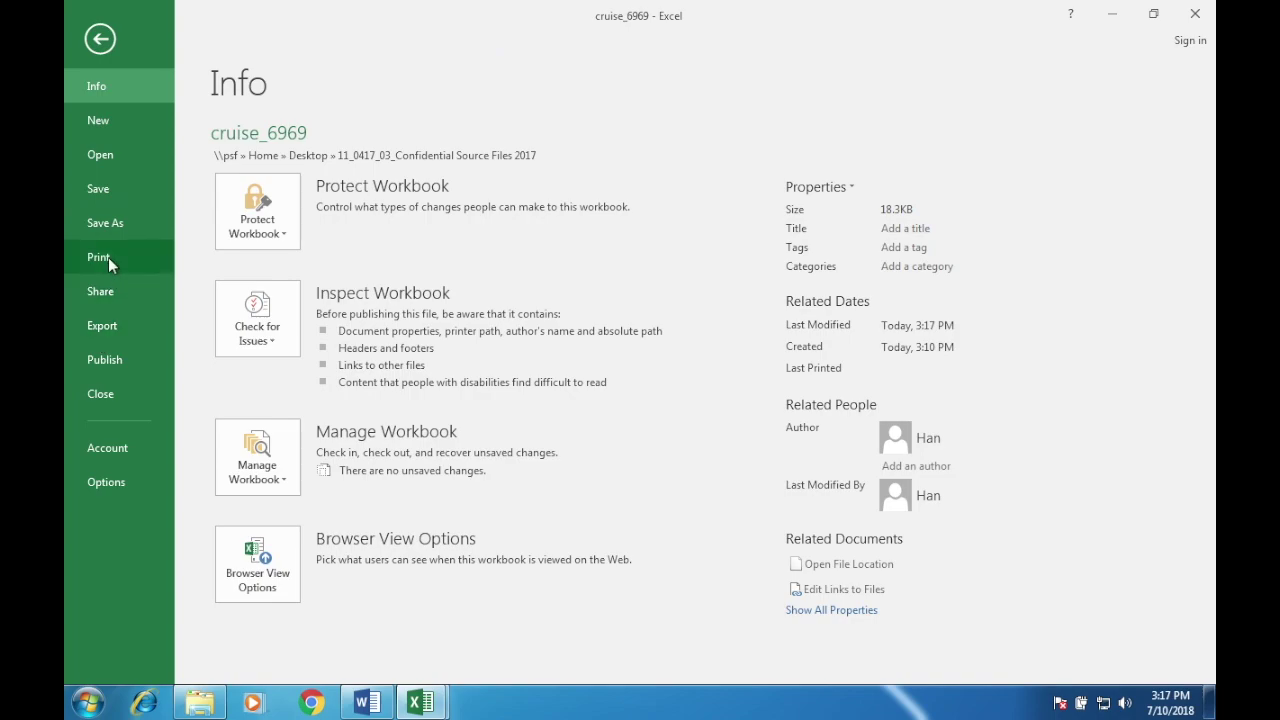
# Turn on printing of row and column headings in Page Setup's Sheet options
pyautogui.click(108, 257)
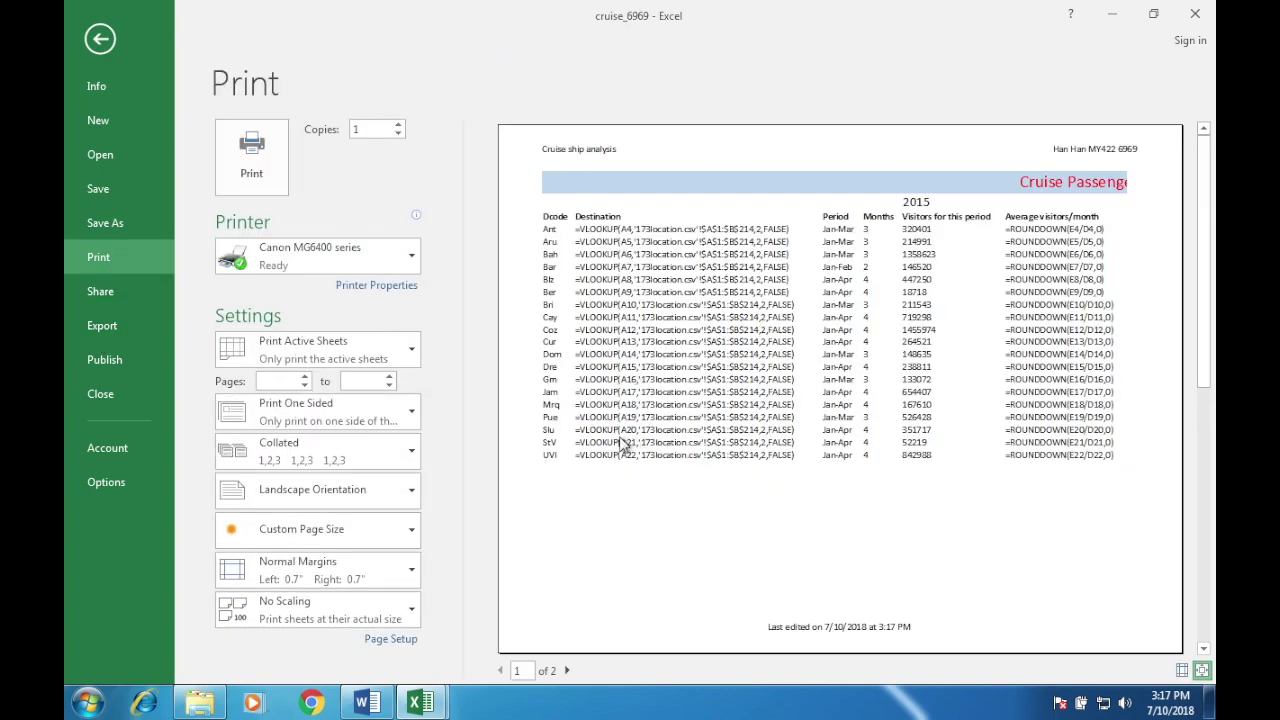
pyautogui.click(398, 645)
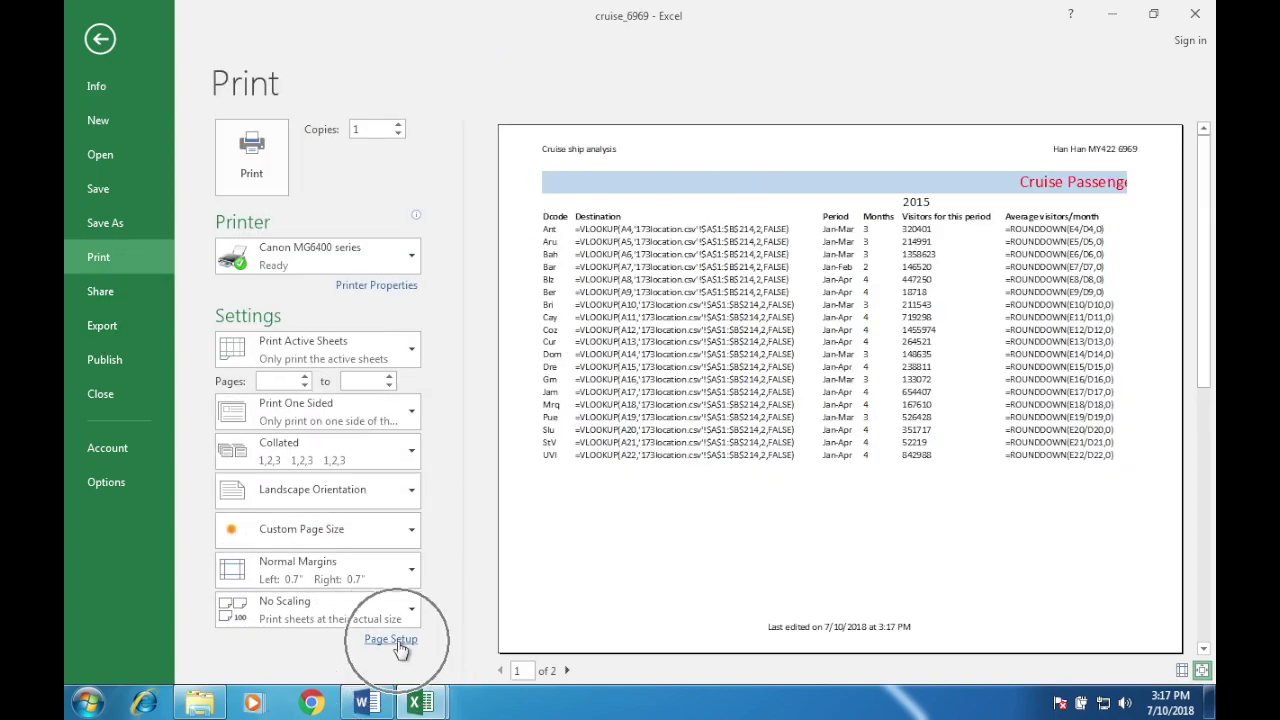
pyautogui.click(516, 285)
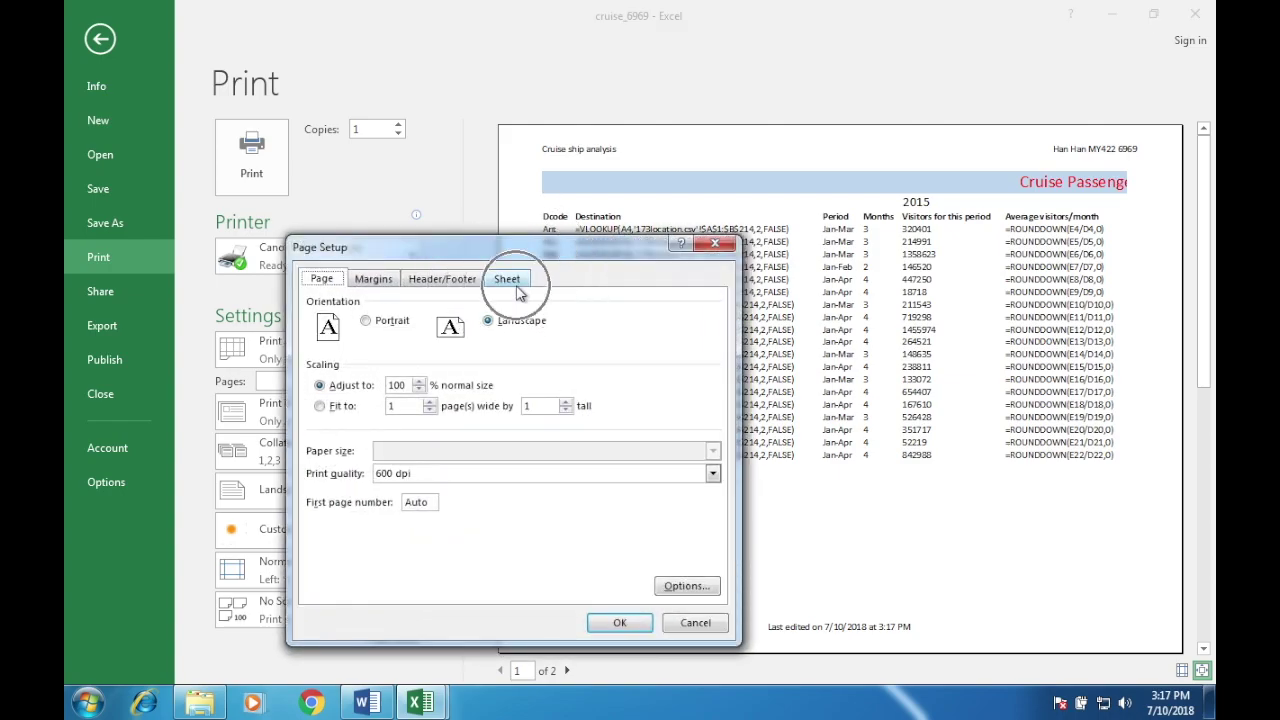
pyautogui.click(370, 465)
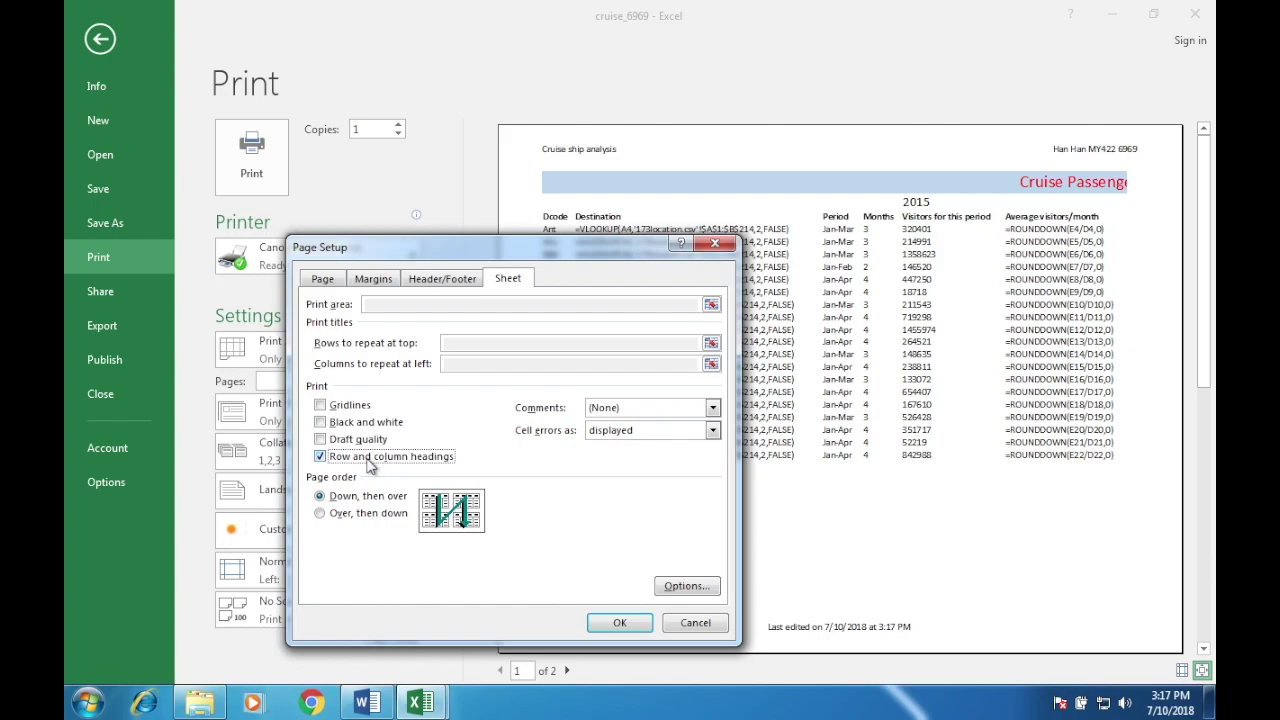
pyautogui.click(619, 622)
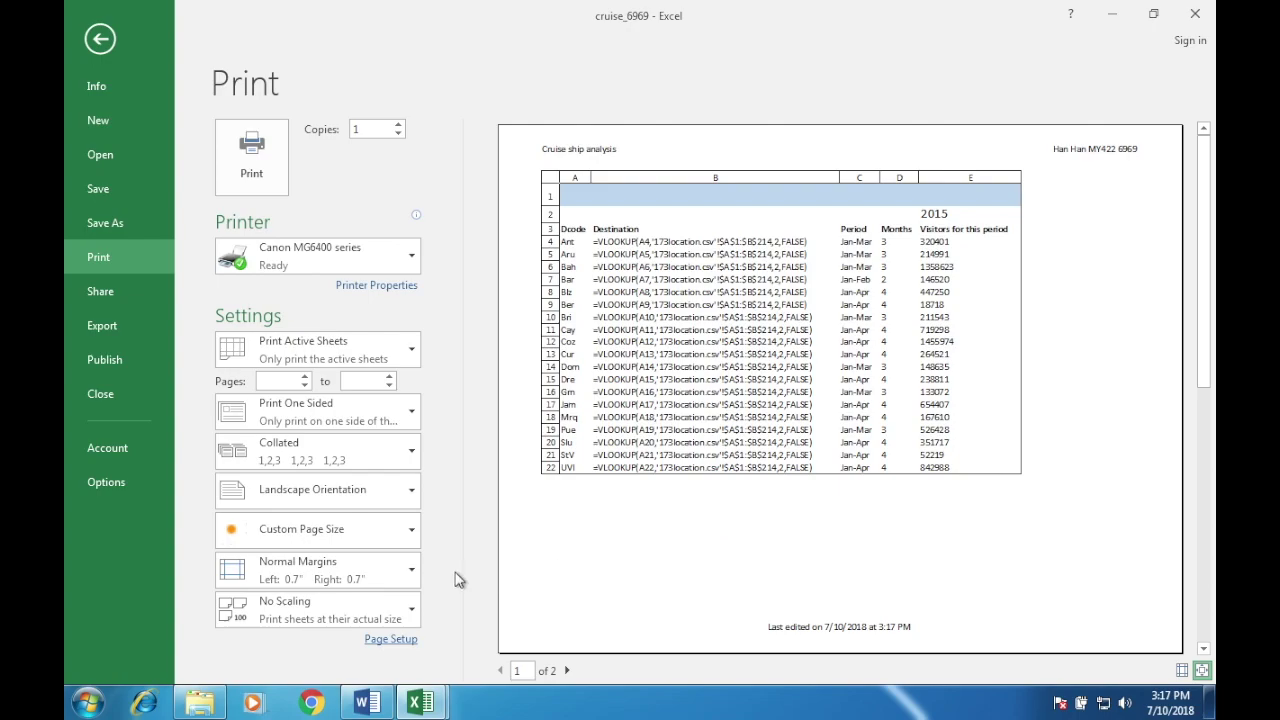
# Keep the scaling unchanged and choose Print to PDF (Mac Desktop) as the printer
pyautogui.click(334, 615)
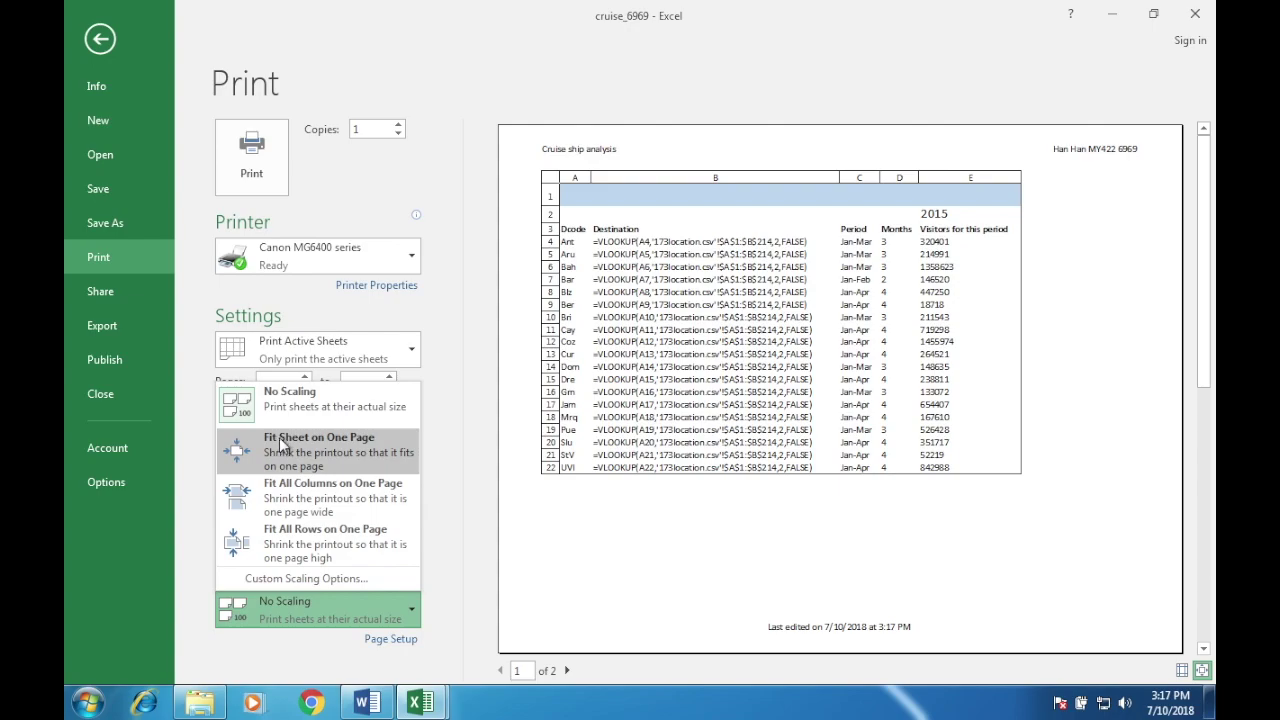
pyautogui.click(568, 510)
pyautogui.click(352, 248)
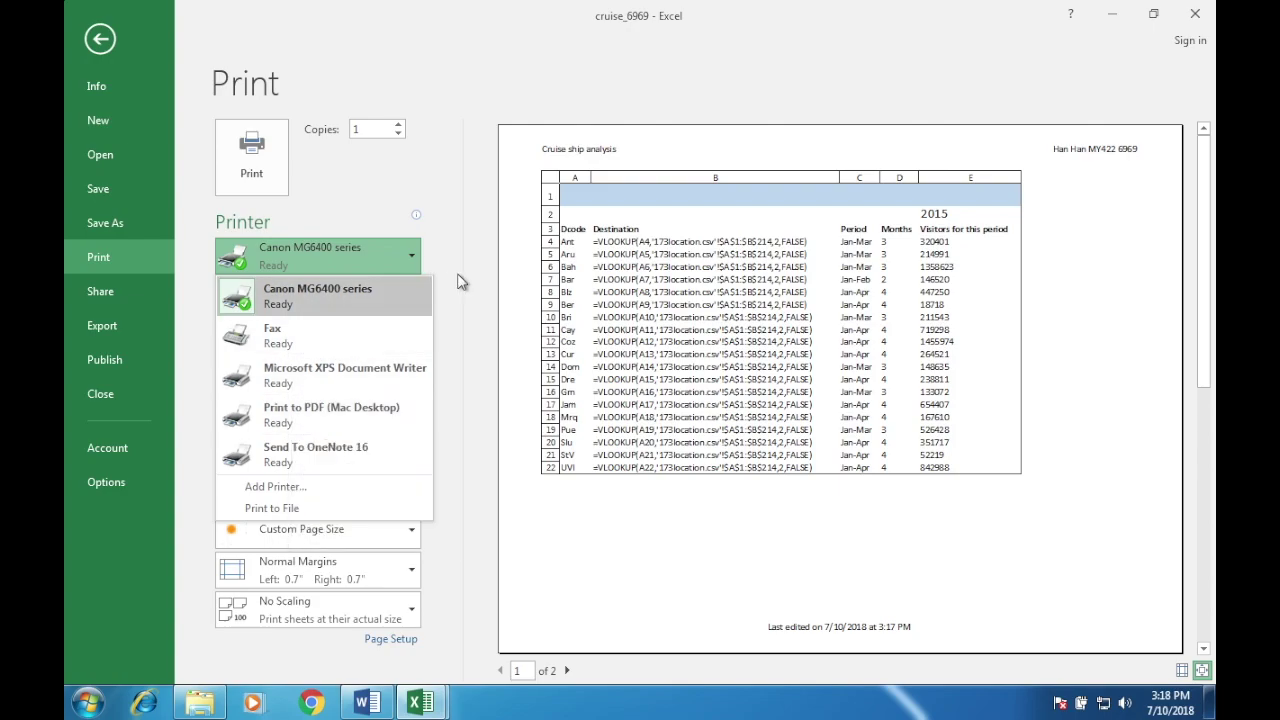
pyautogui.click(378, 407)
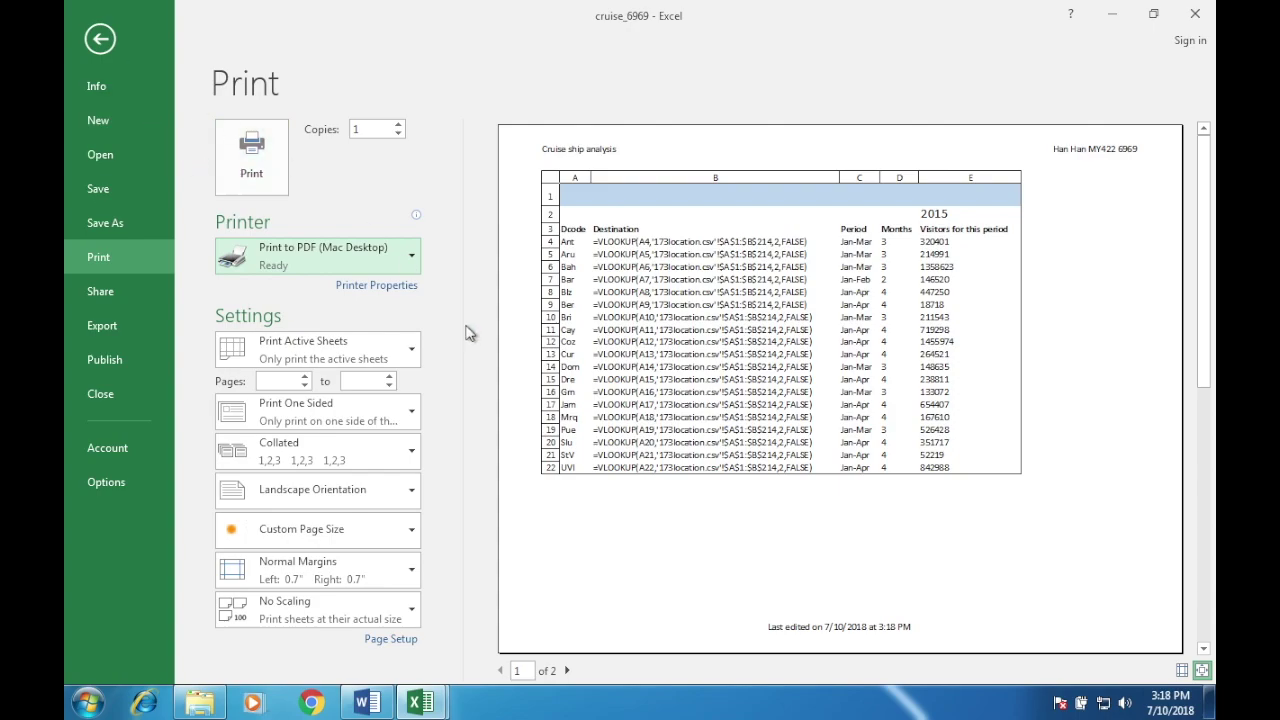
pyautogui.click(100, 40)
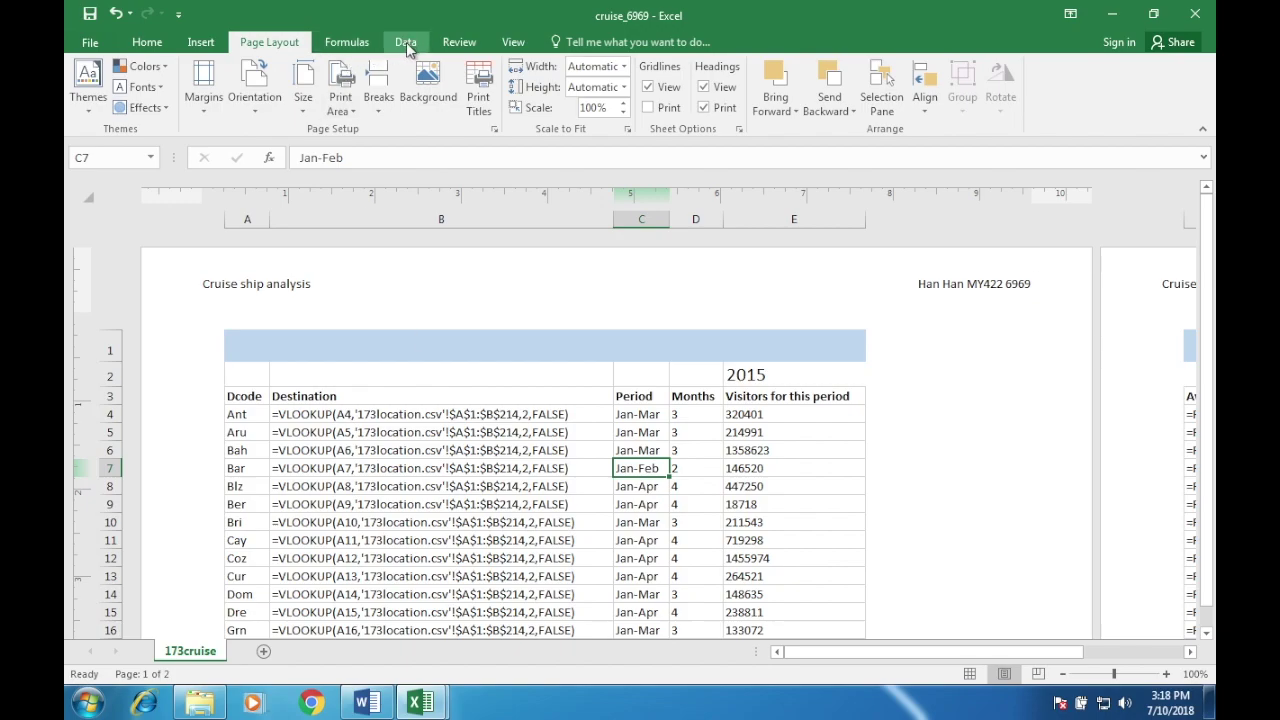
# Turn off Show Formulas and autofit all column widths so headings read in full
pyautogui.click(360, 43)
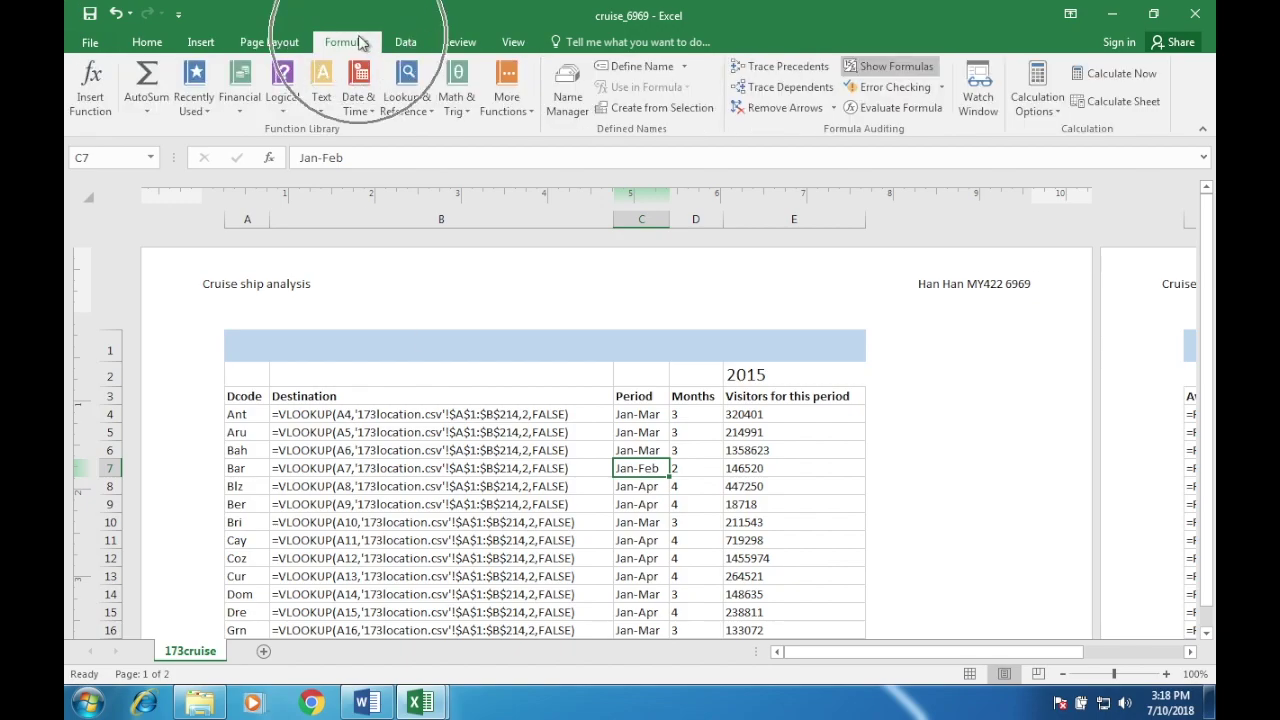
pyautogui.click(910, 70)
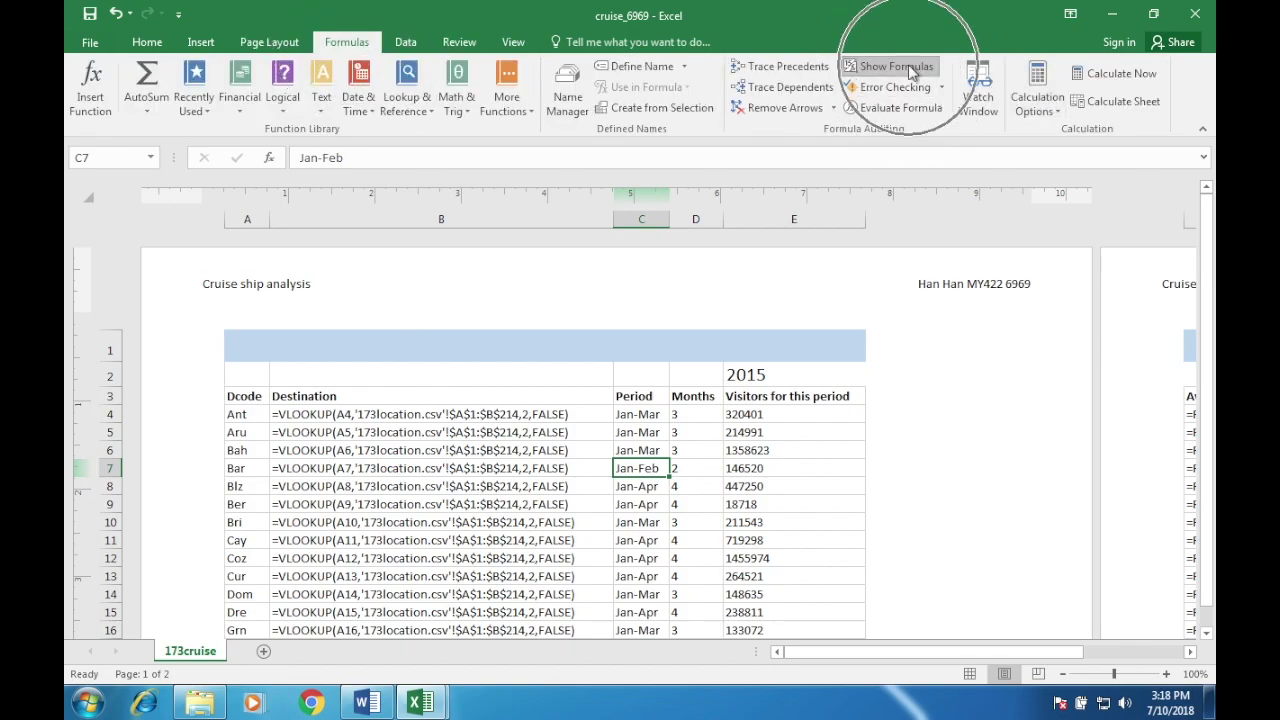
pyautogui.click(89, 196)
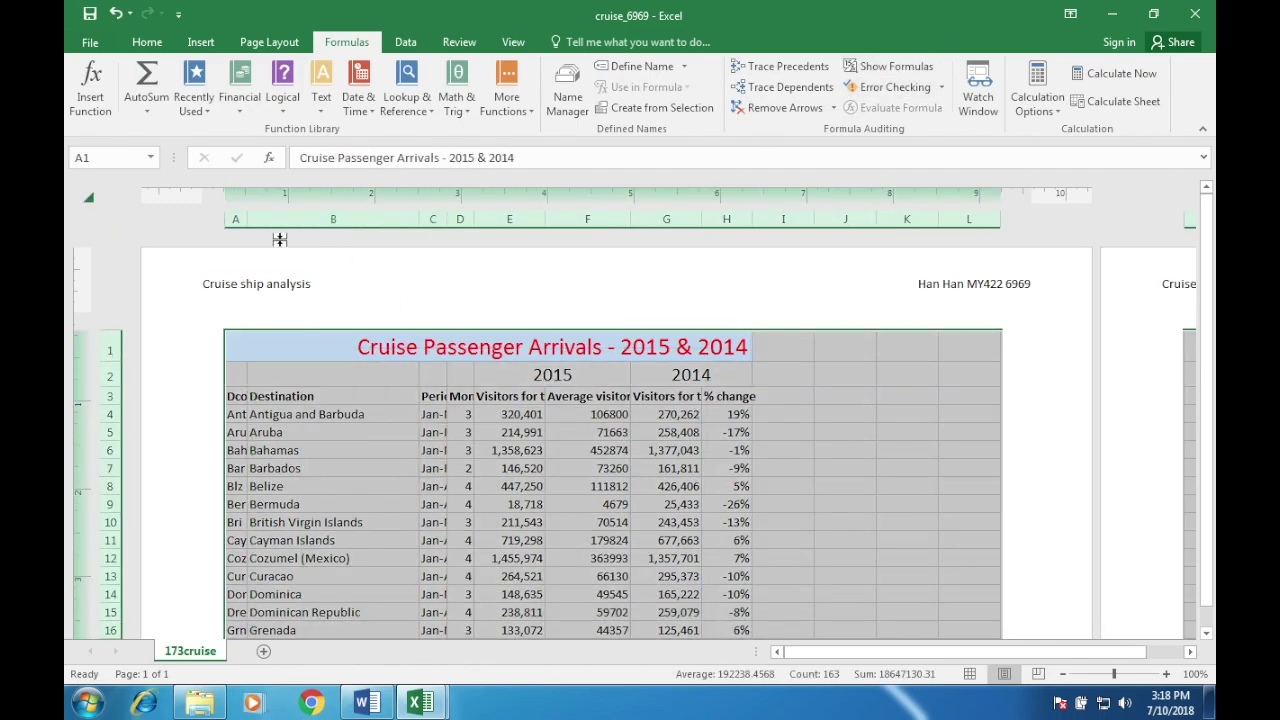
pyautogui.doubleClick(247, 219)
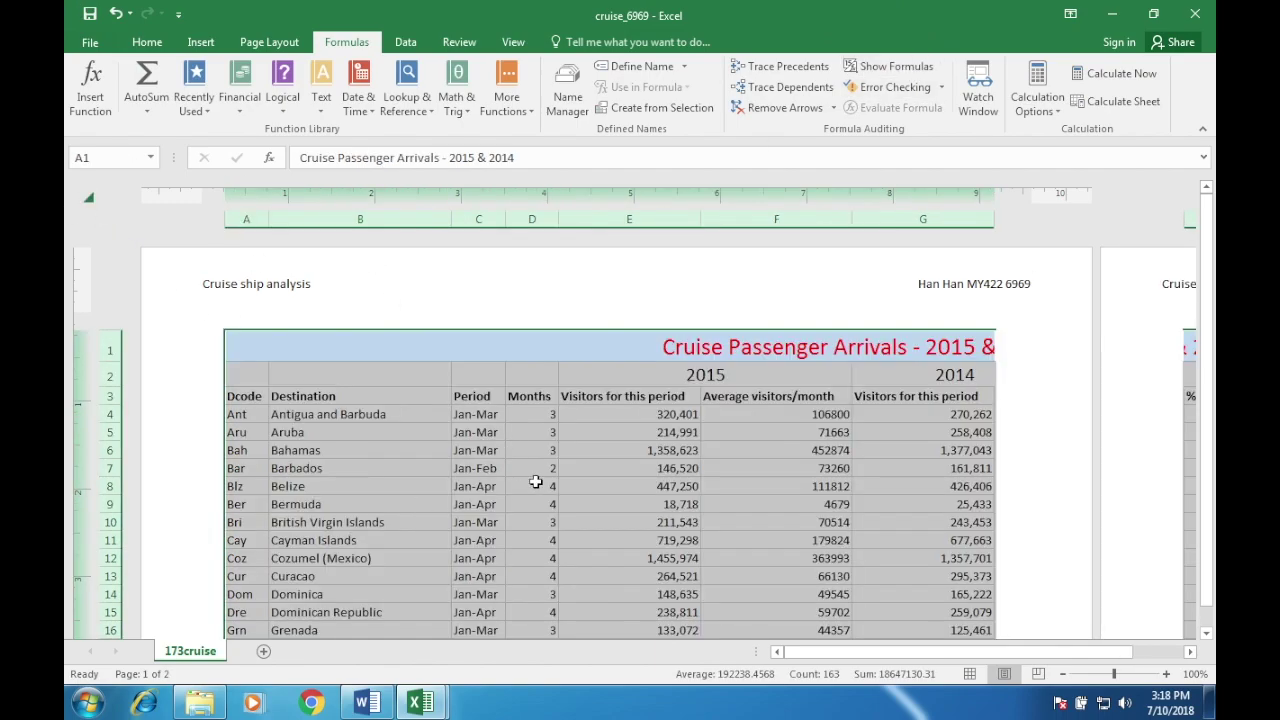
pyautogui.click(536, 483)
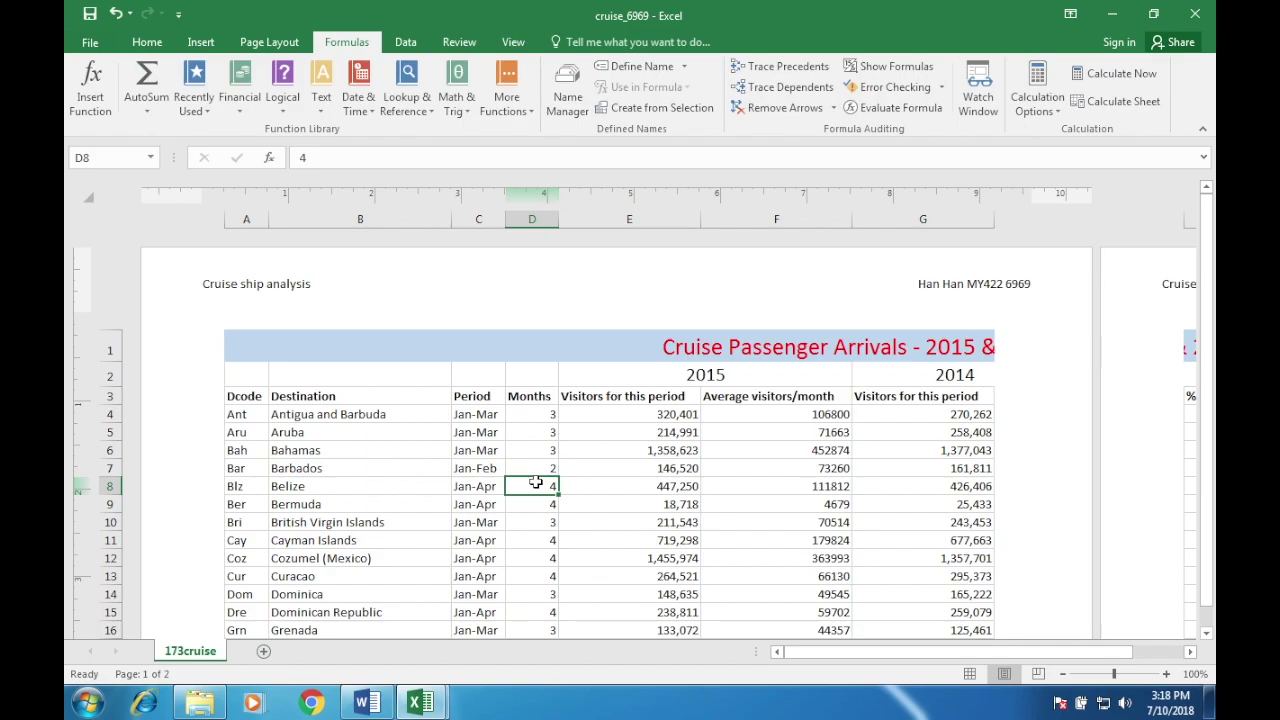
# Turn off row and column headings in Page Setup's Sheet options
pyautogui.click(90, 42)
pyautogui.click(98, 257)
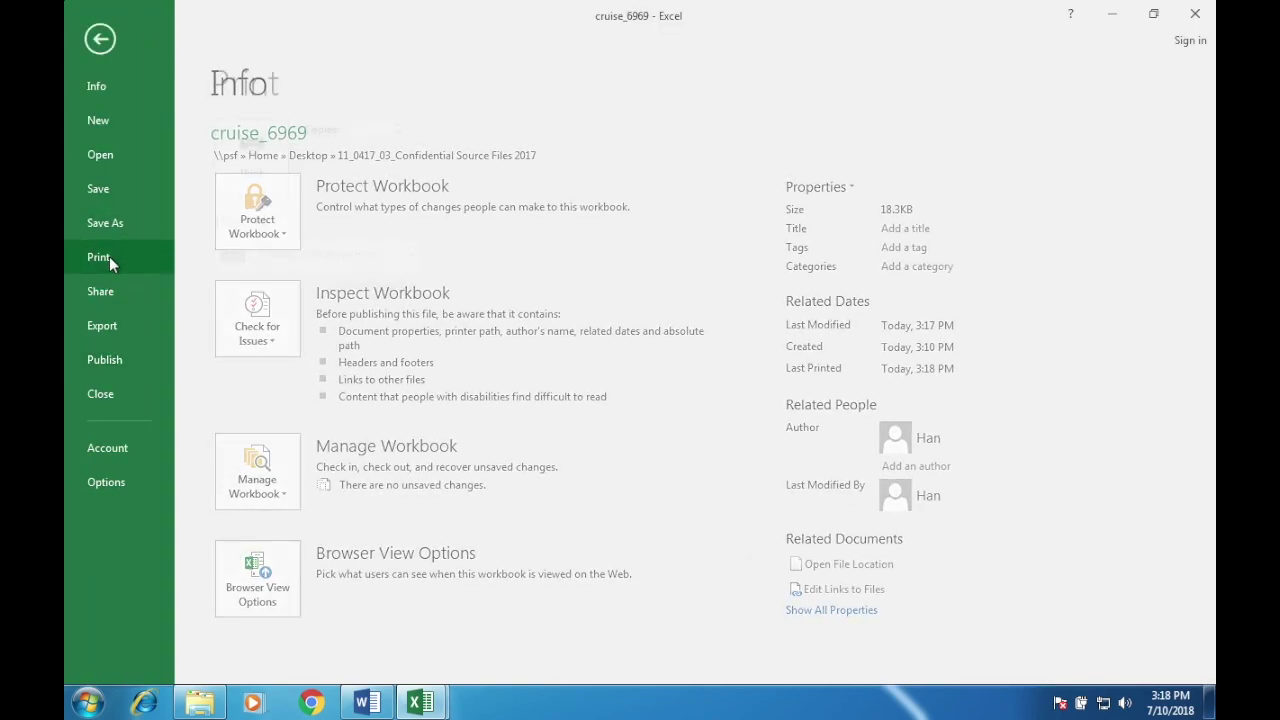
pyautogui.click(388, 638)
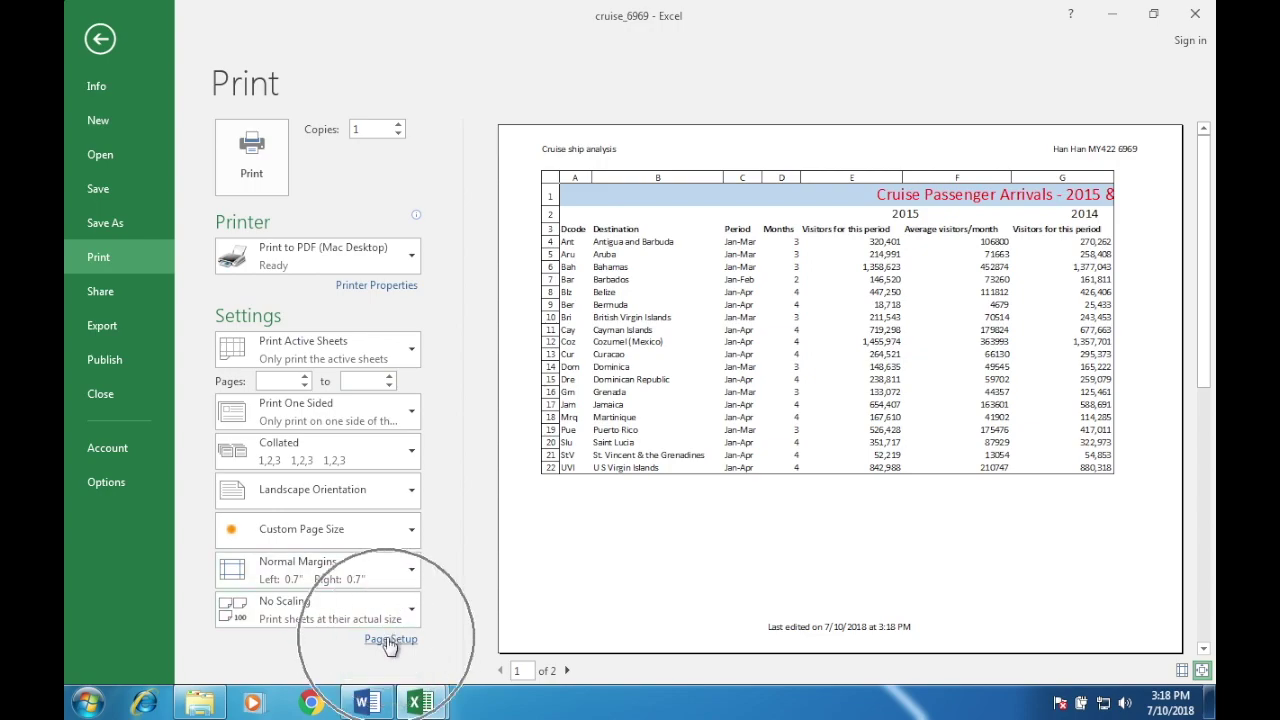
pyautogui.click(510, 278)
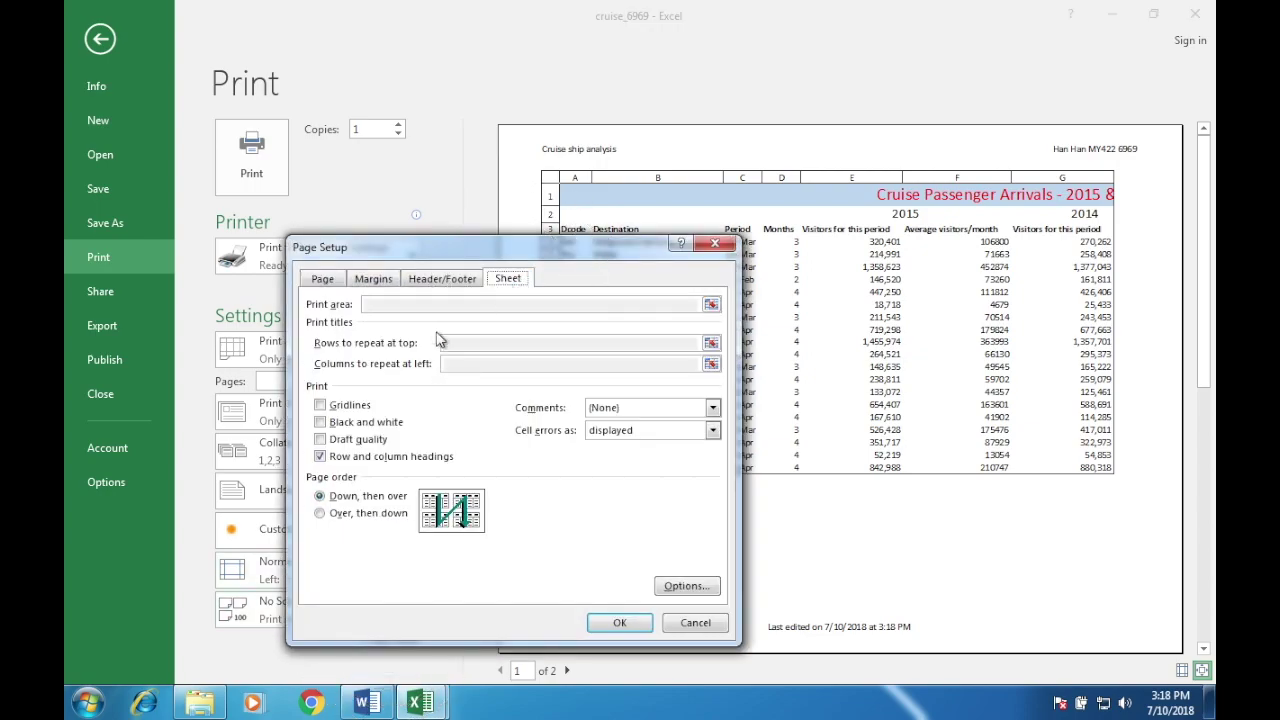
pyautogui.click(366, 463)
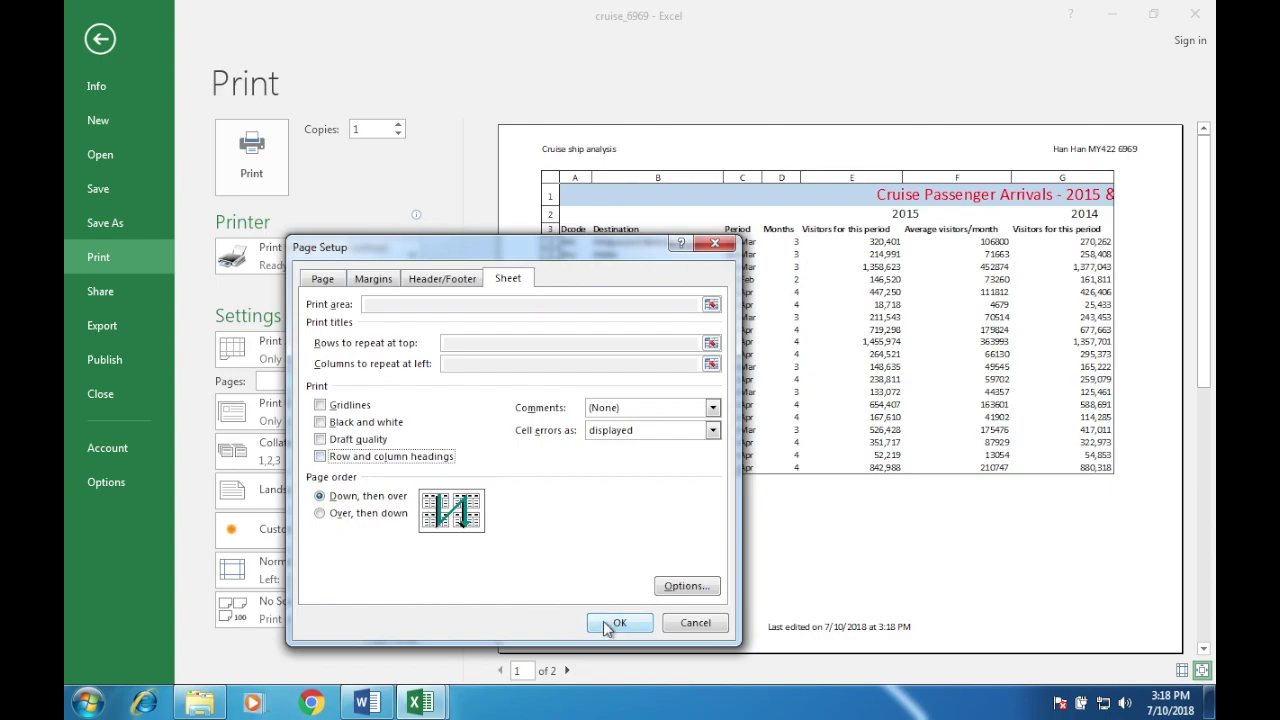
pyautogui.click(606, 622)
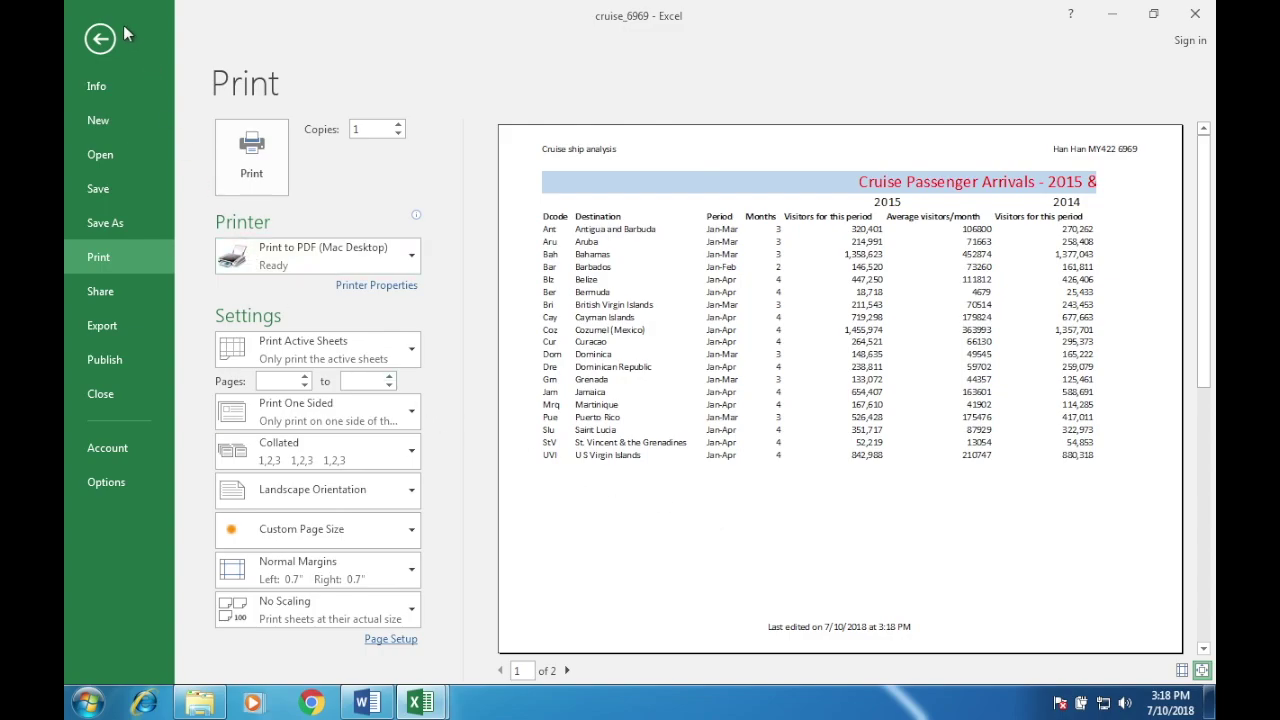
# Print the values sheet in portrait orientation with Fit Sheet on One Page
pyautogui.click(335, 491)
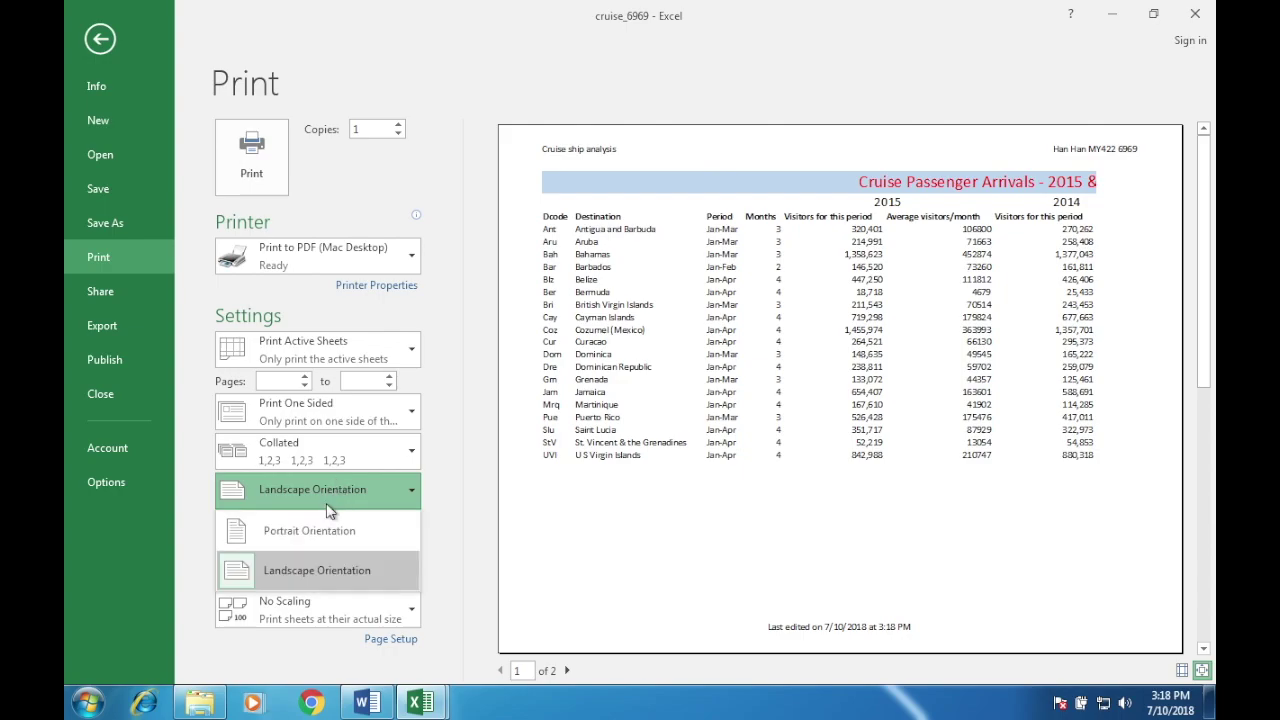
pyautogui.click(315, 538)
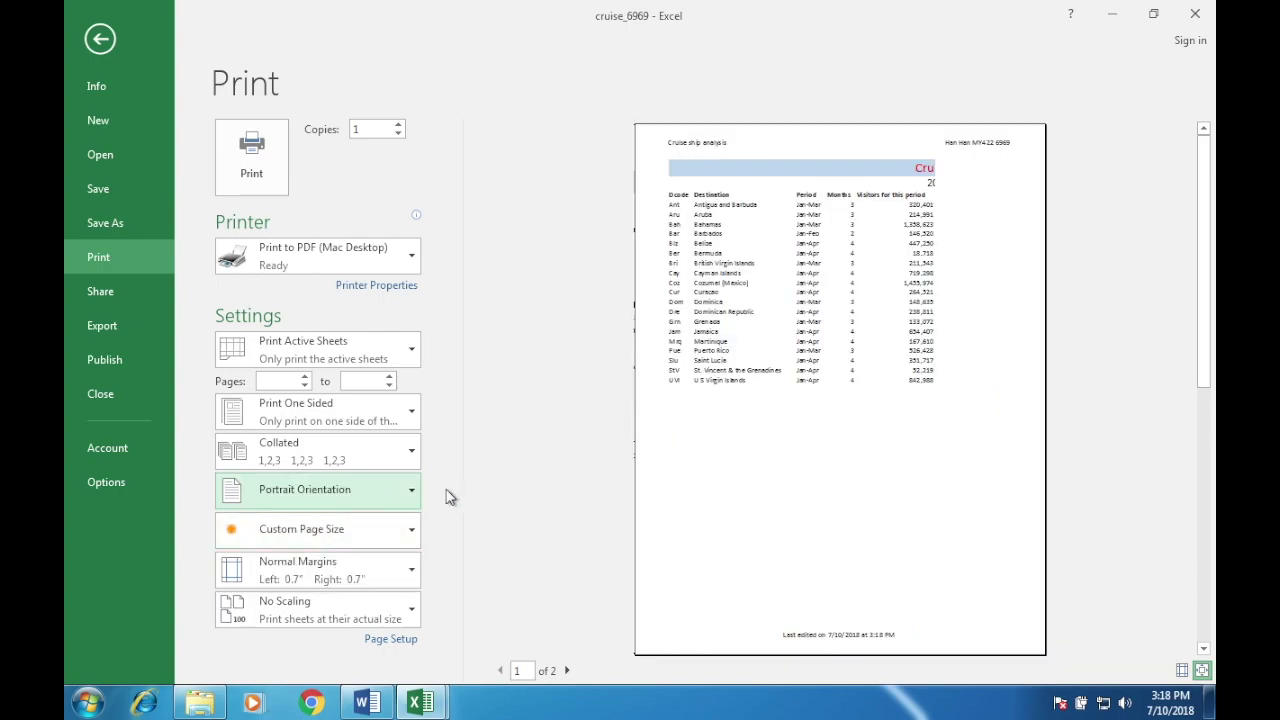
pyautogui.click(312, 617)
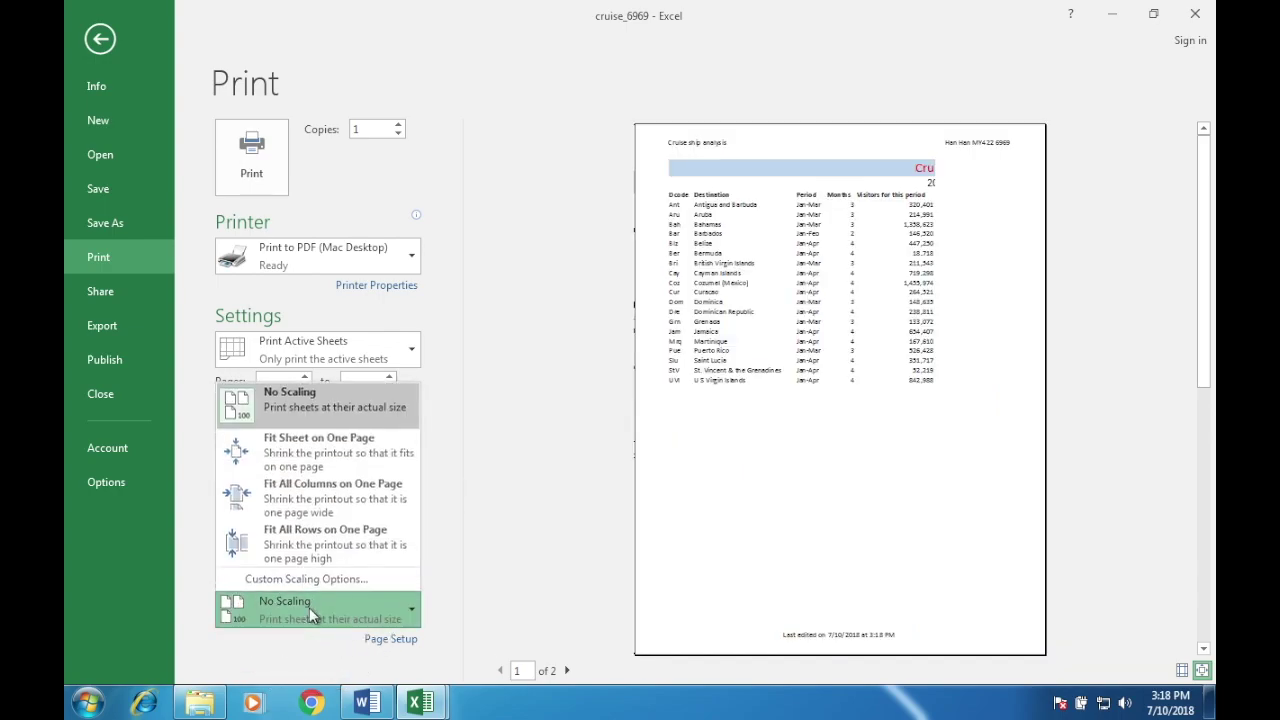
pyautogui.click(316, 449)
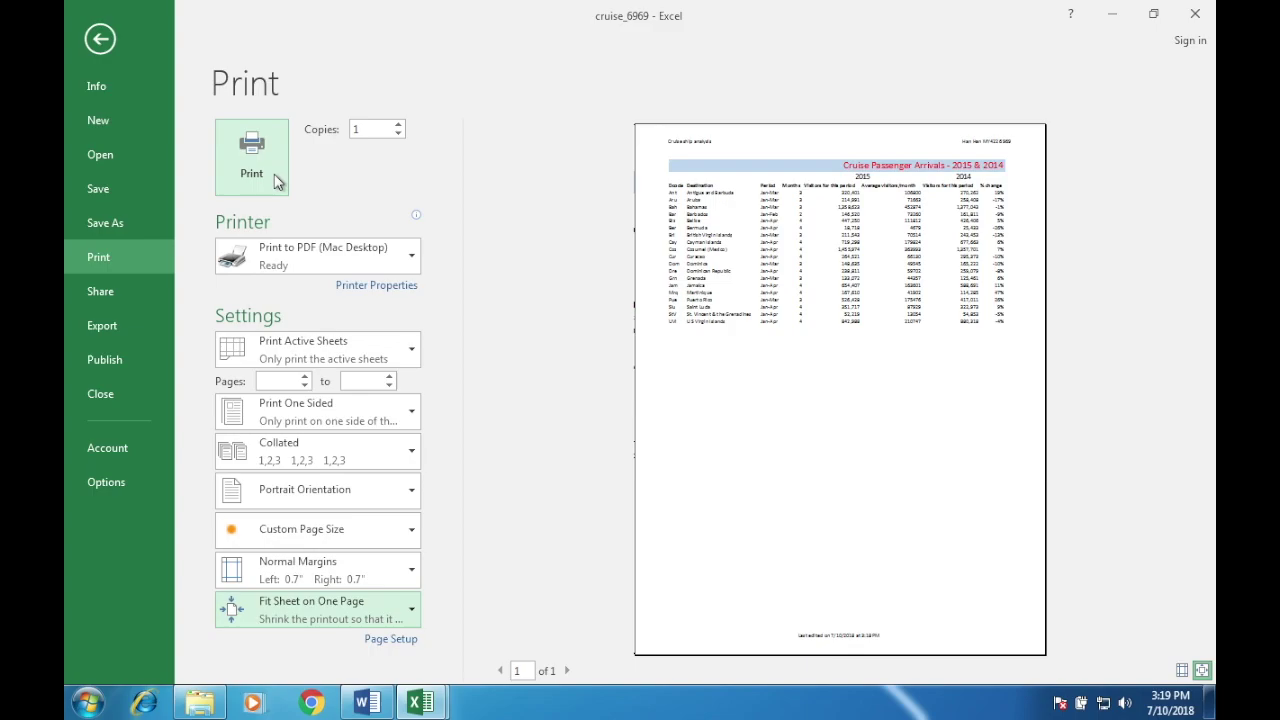
pyautogui.click(277, 181)
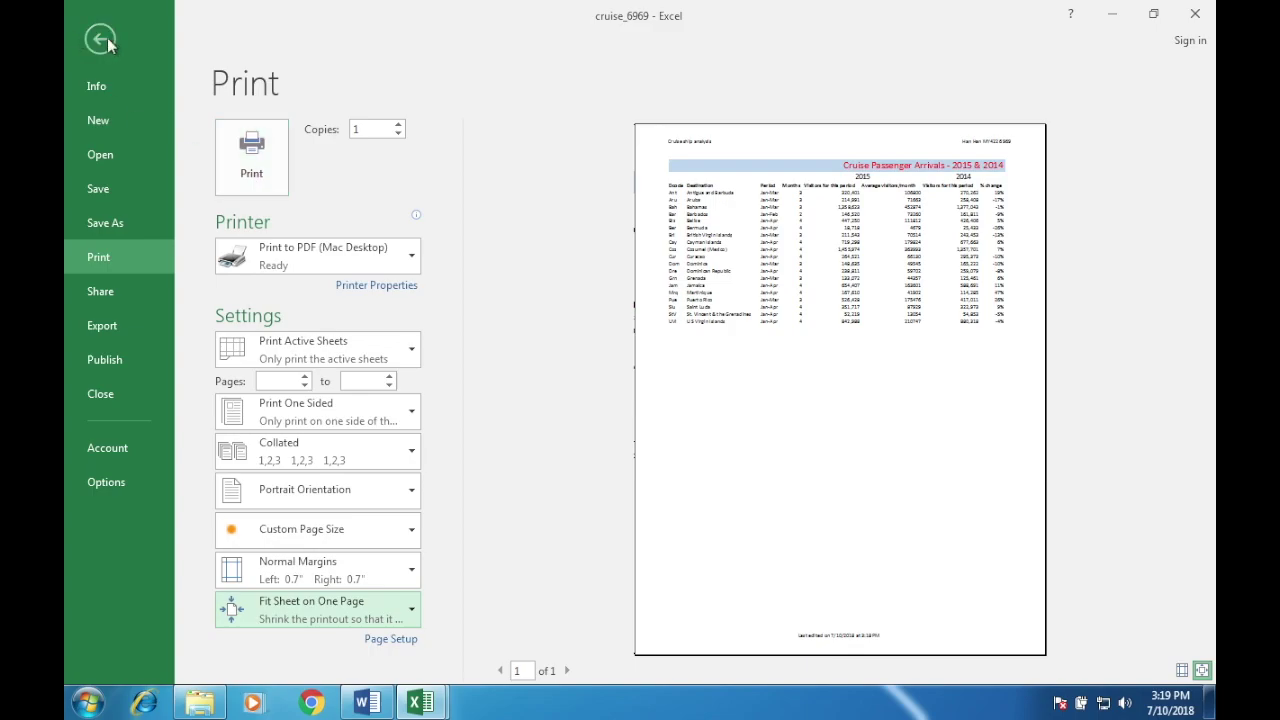
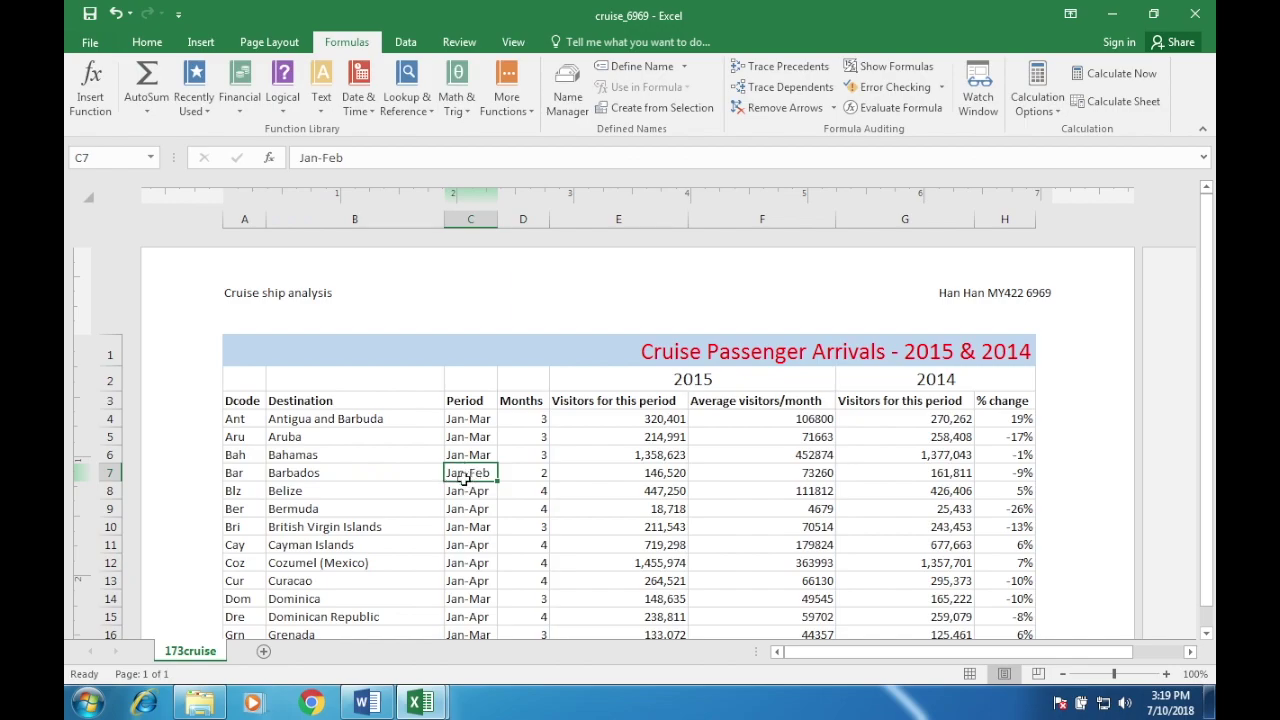
# Set Barbados to Jan-Mar, 3 months, with visitors =146520+70041 (216,561)
pyautogui.doubleClick(490, 472)
pyautogui.press('BackSpace')
pyautogui.press('BackSpace')
pyautogui.press('BackSpace')
pyautogui.write('Mar')
pyautogui.press('Tab')
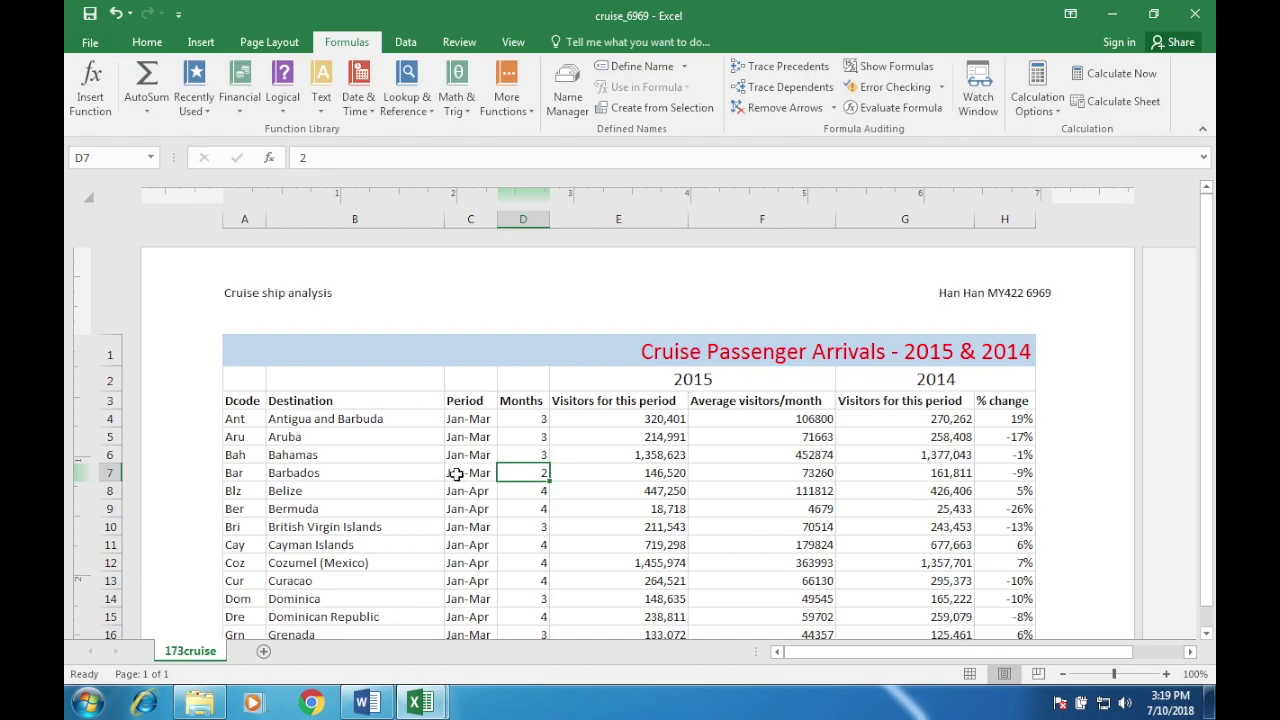
pyautogui.write('3')
pyautogui.click(607, 478)
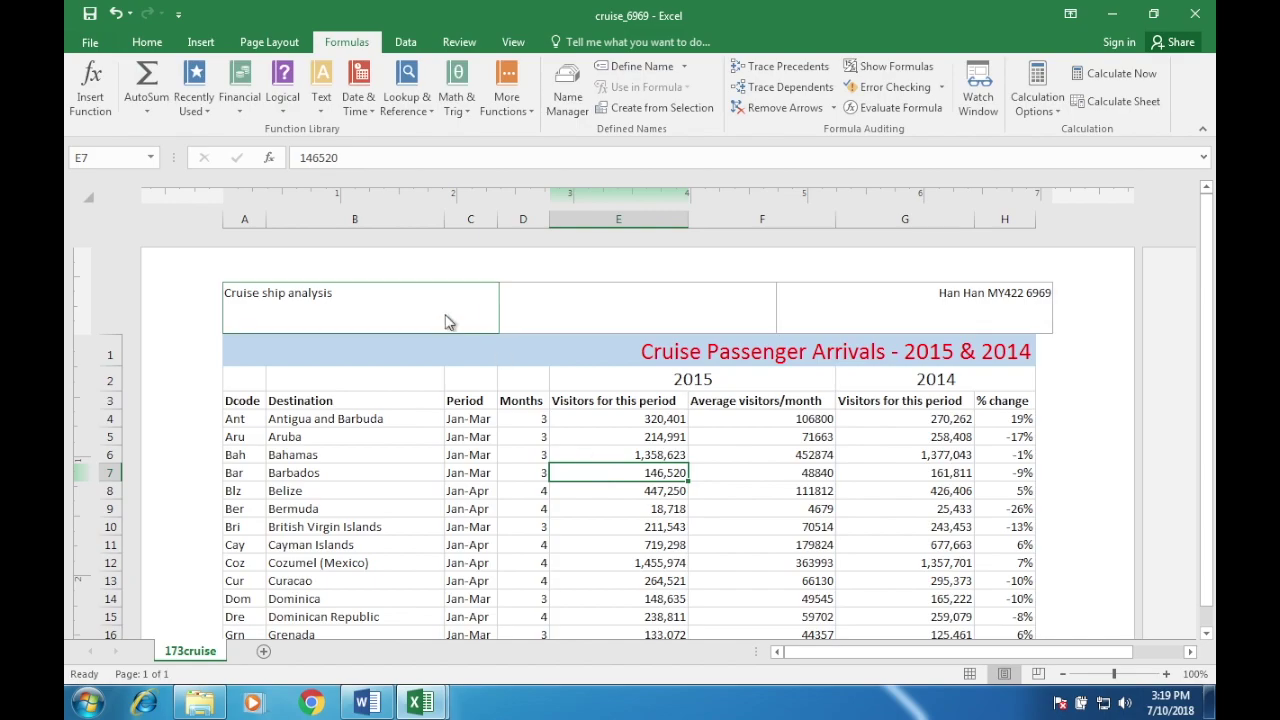
pyautogui.click(605, 470)
pyautogui.click(296, 157)
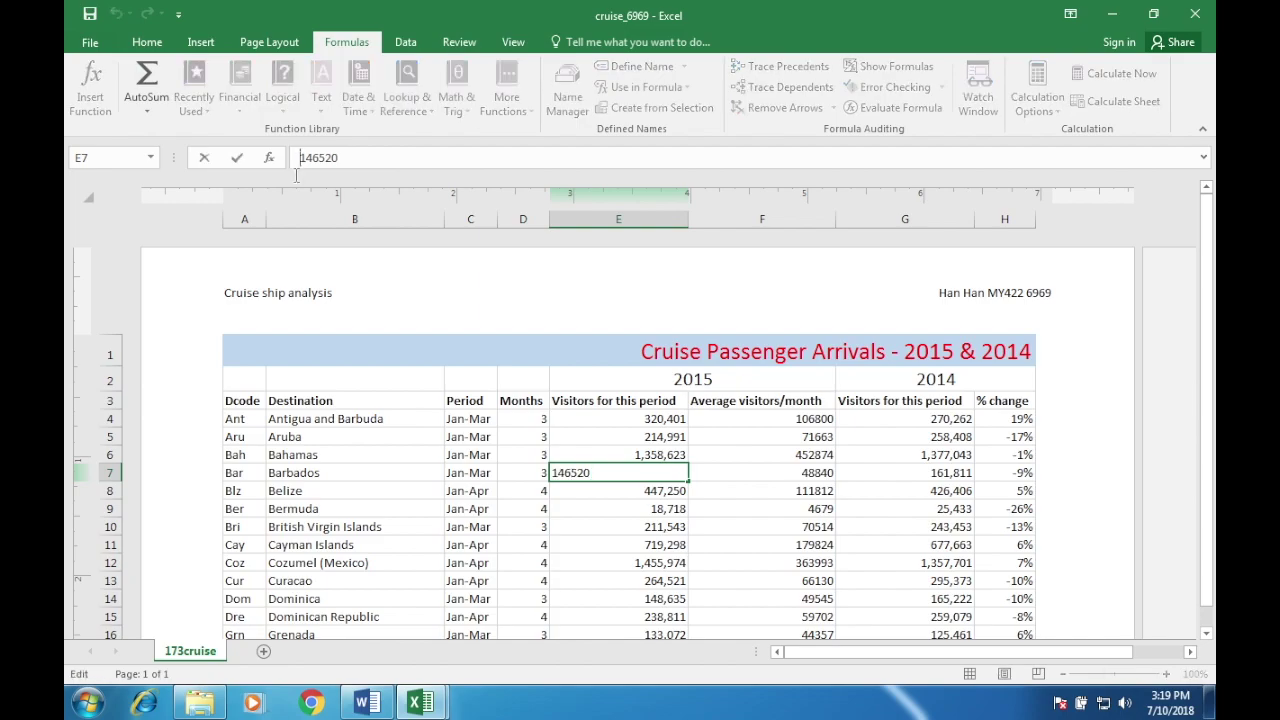
pyautogui.write('=')
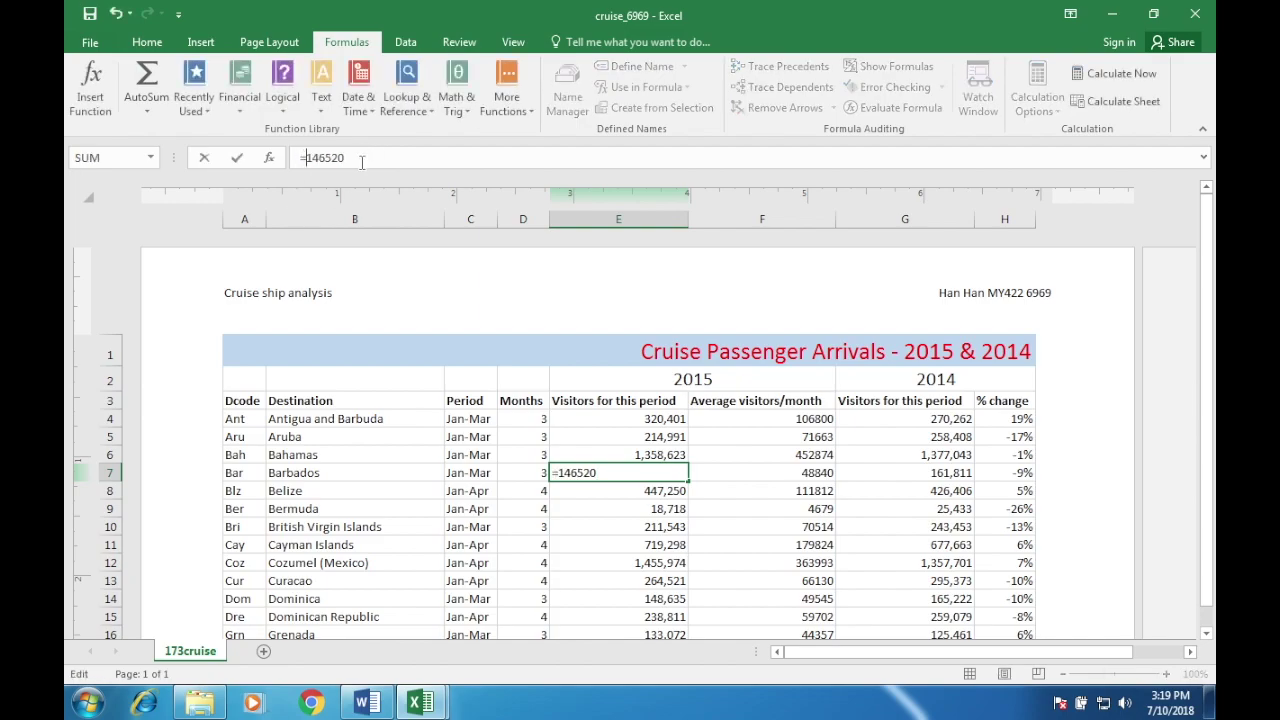
pyautogui.write('+70041')
pyautogui.press('Return')
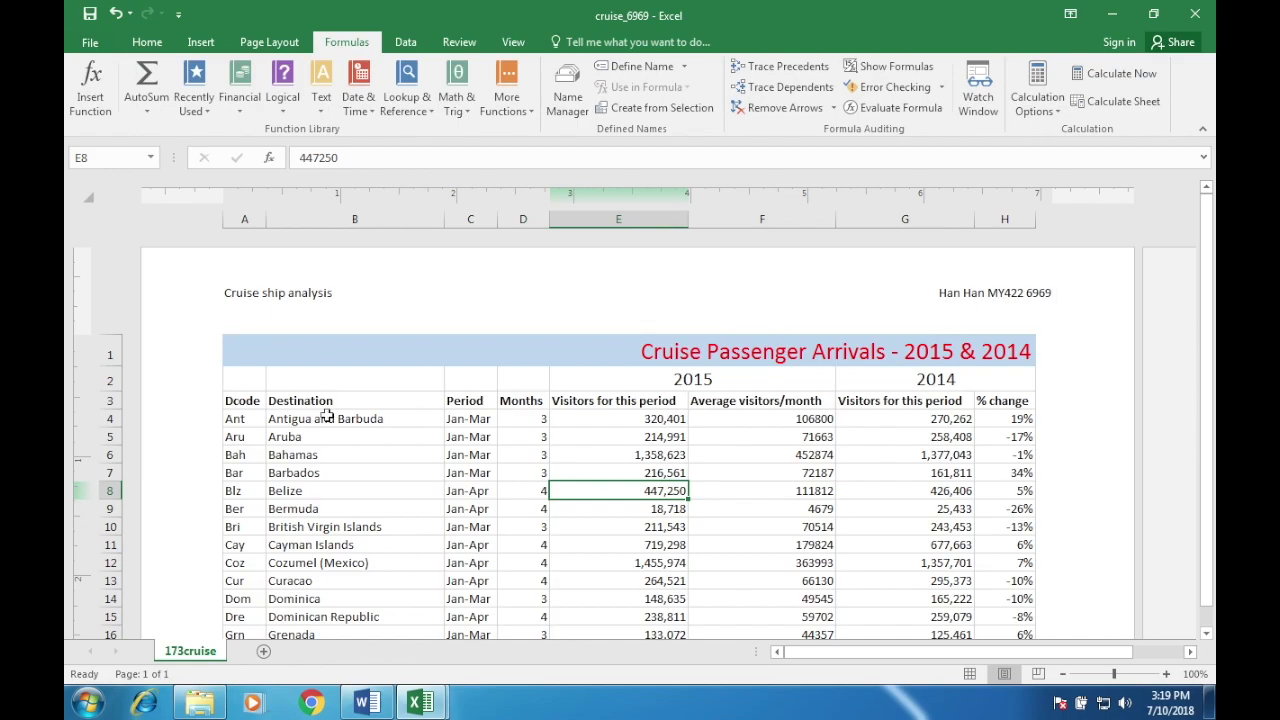
# Set British Virgin Islands to Jan-April, 4 months, adding 68457 visitors for 280,000
pyautogui.doubleClick(475, 527)
pyautogui.press('BackSpace')
pyautogui.press('BackSpace')
pyautogui.press('BackSpace')
pyautogui.write('April')
pyautogui.press('Tab')
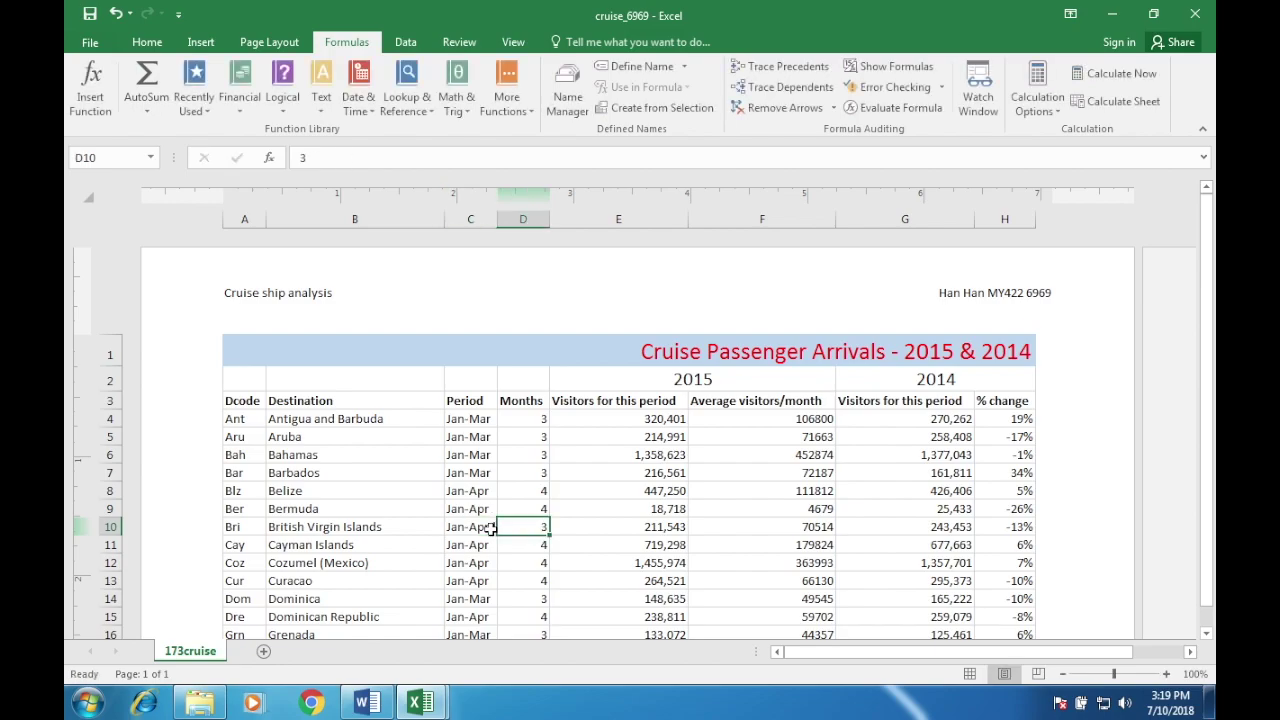
pyautogui.write('4')
pyautogui.press('Tab')
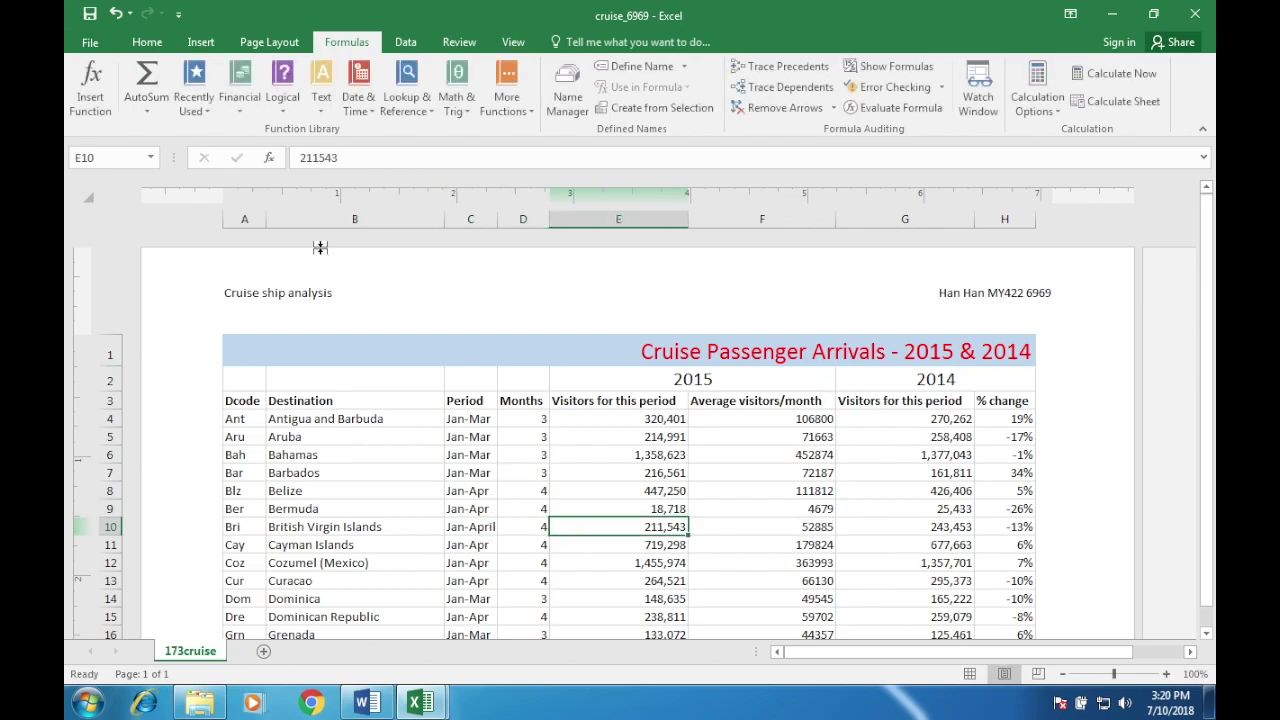
pyautogui.click(298, 157)
pyautogui.write('=')
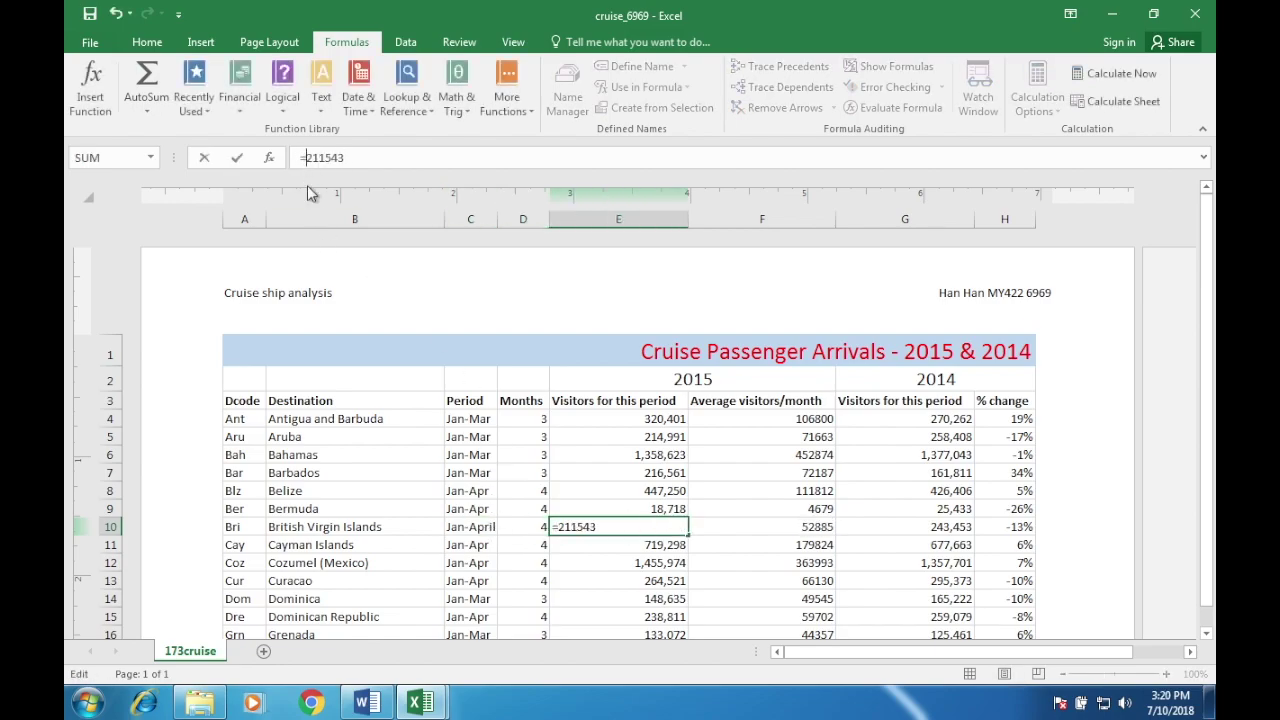
pyautogui.write('+68457')
pyautogui.press('Return')
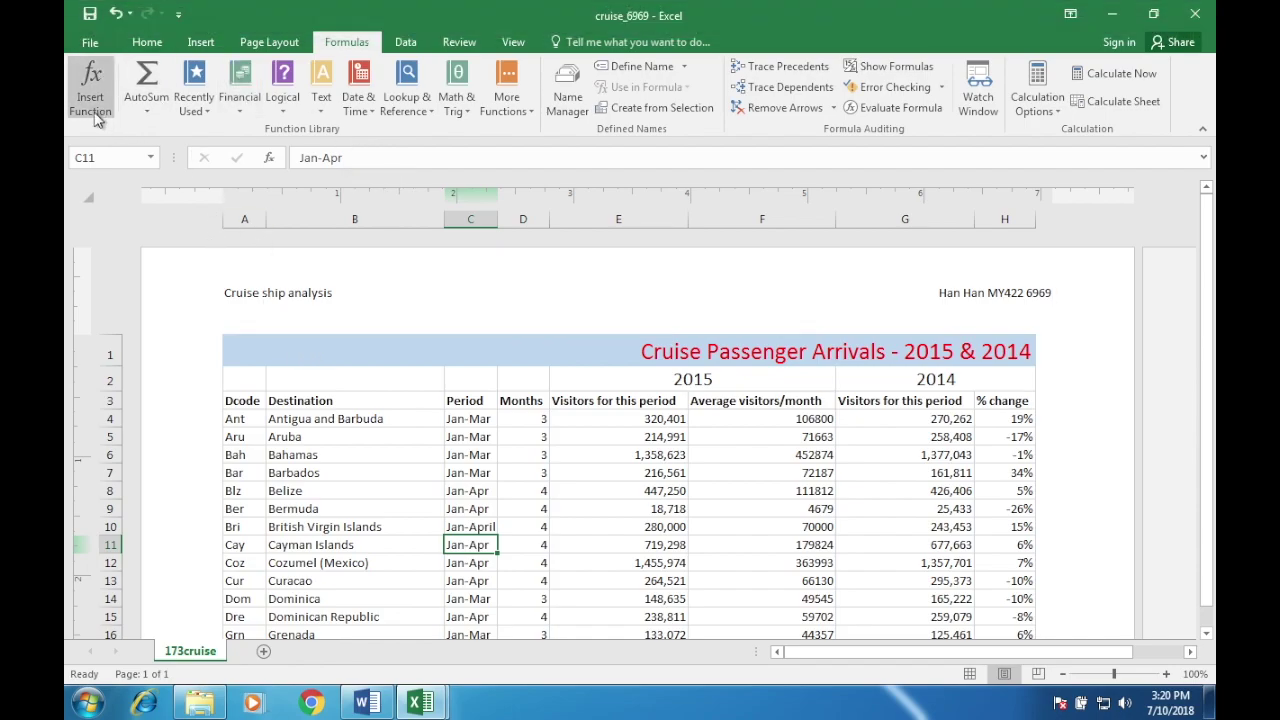
pyautogui.click(82, 45)
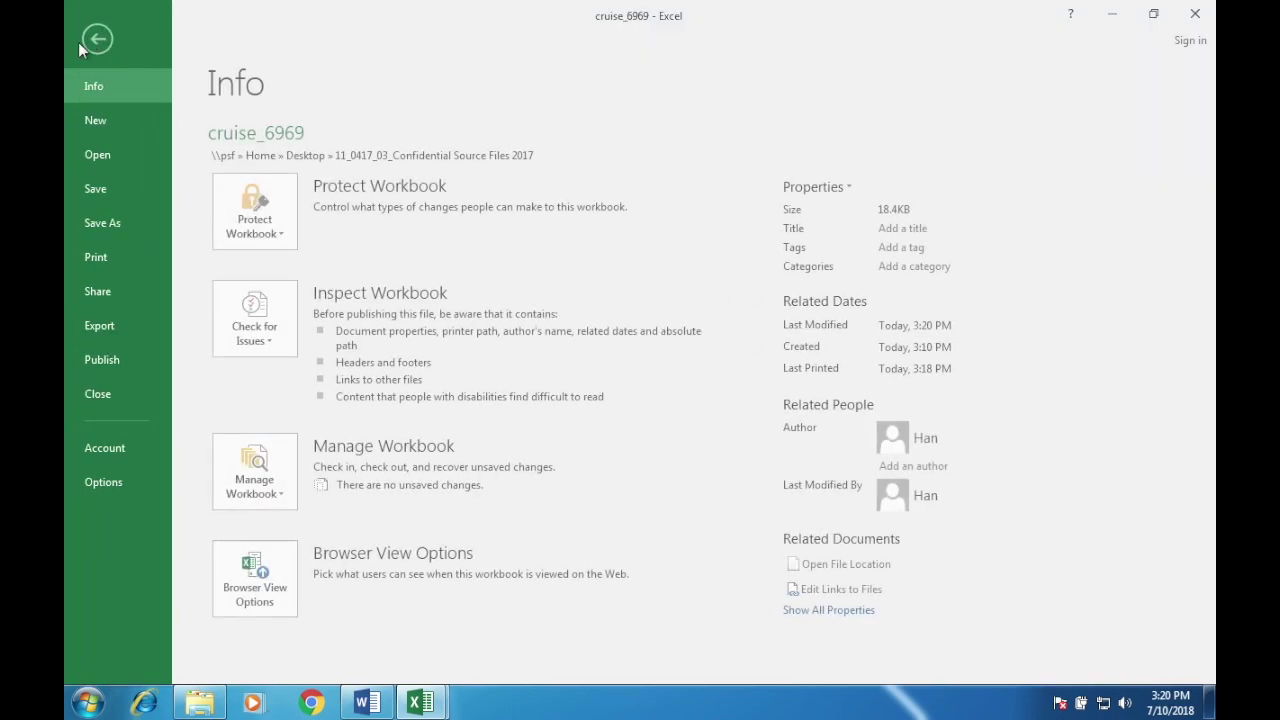
pyautogui.click(111, 251)
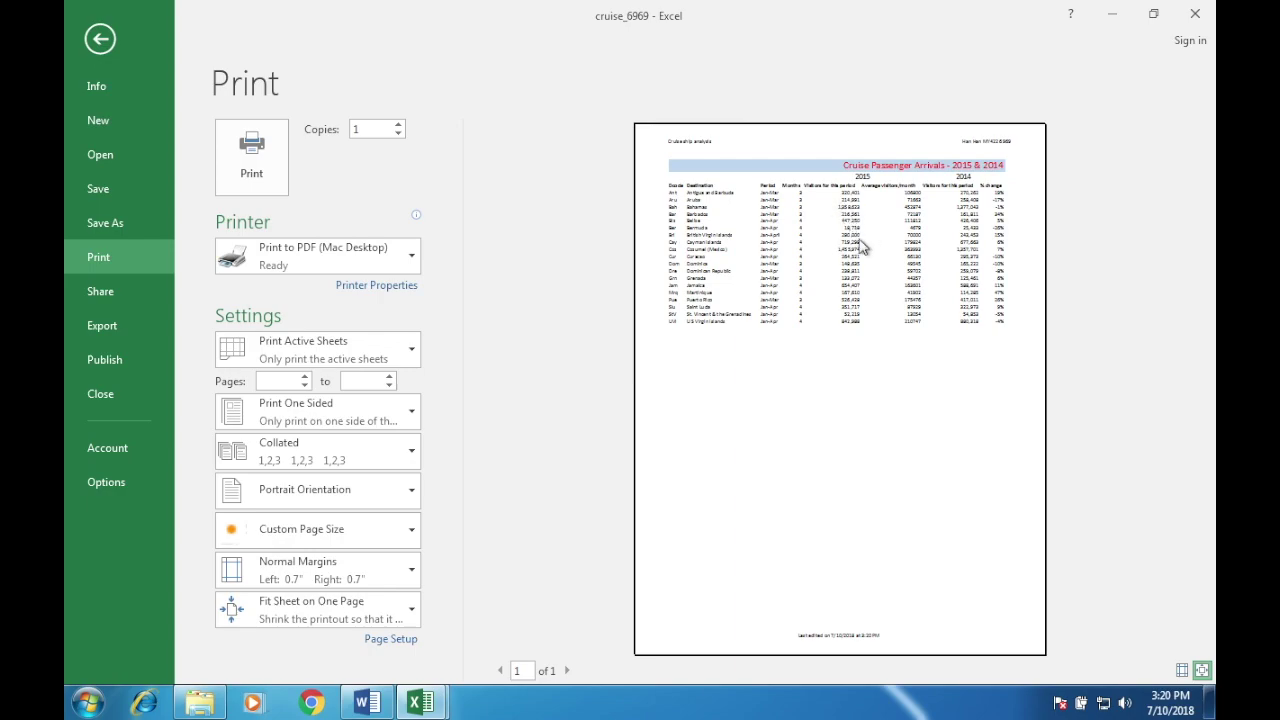
pyautogui.click(103, 40)
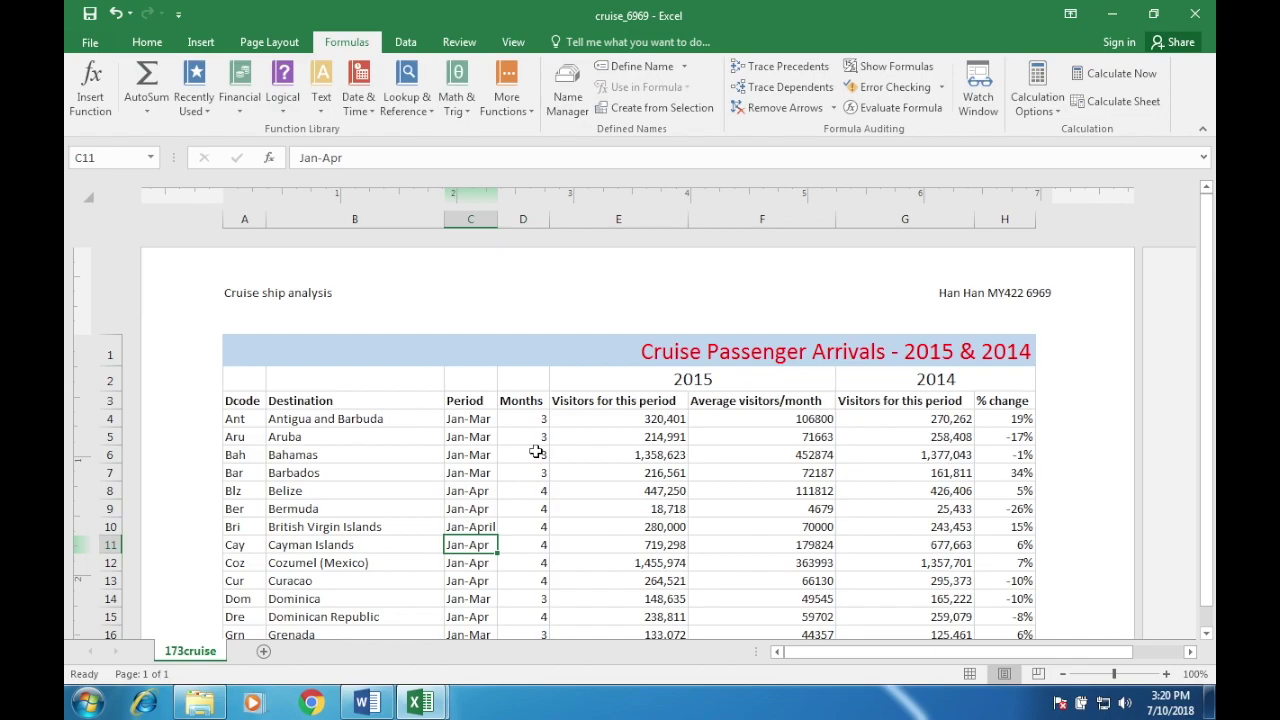
pyautogui.click(90, 42)
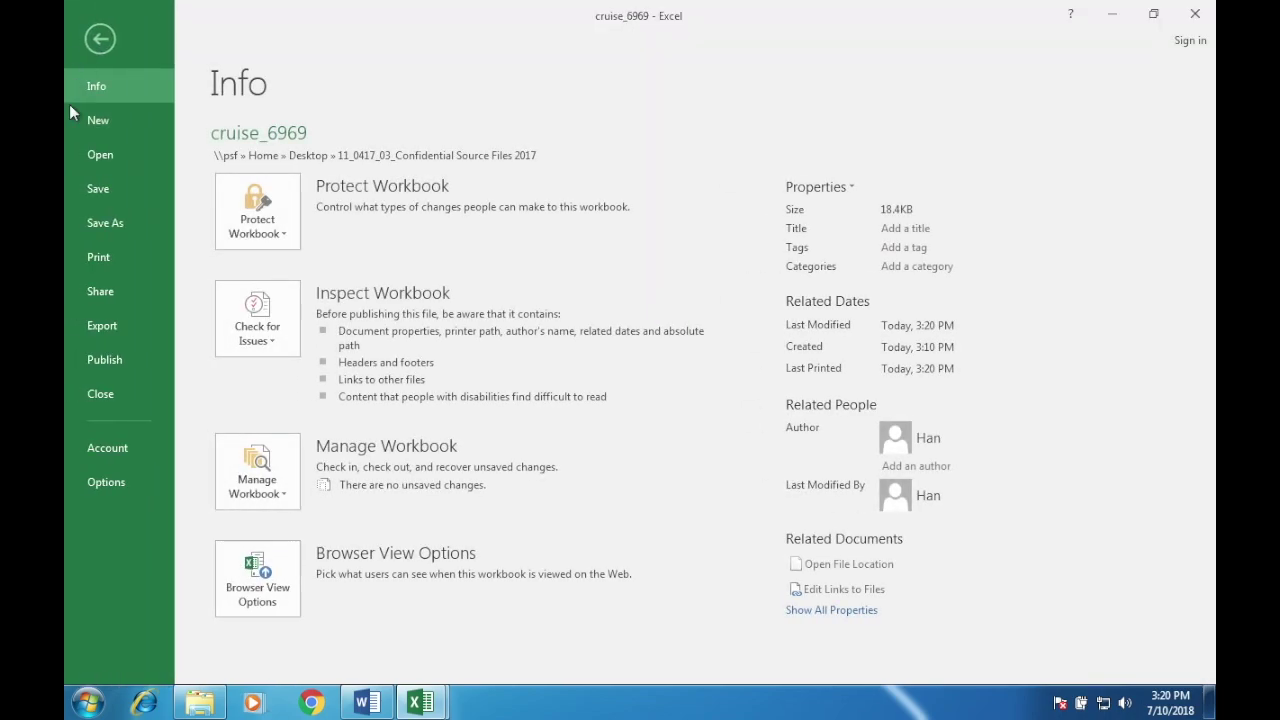
pyautogui.click(115, 262)
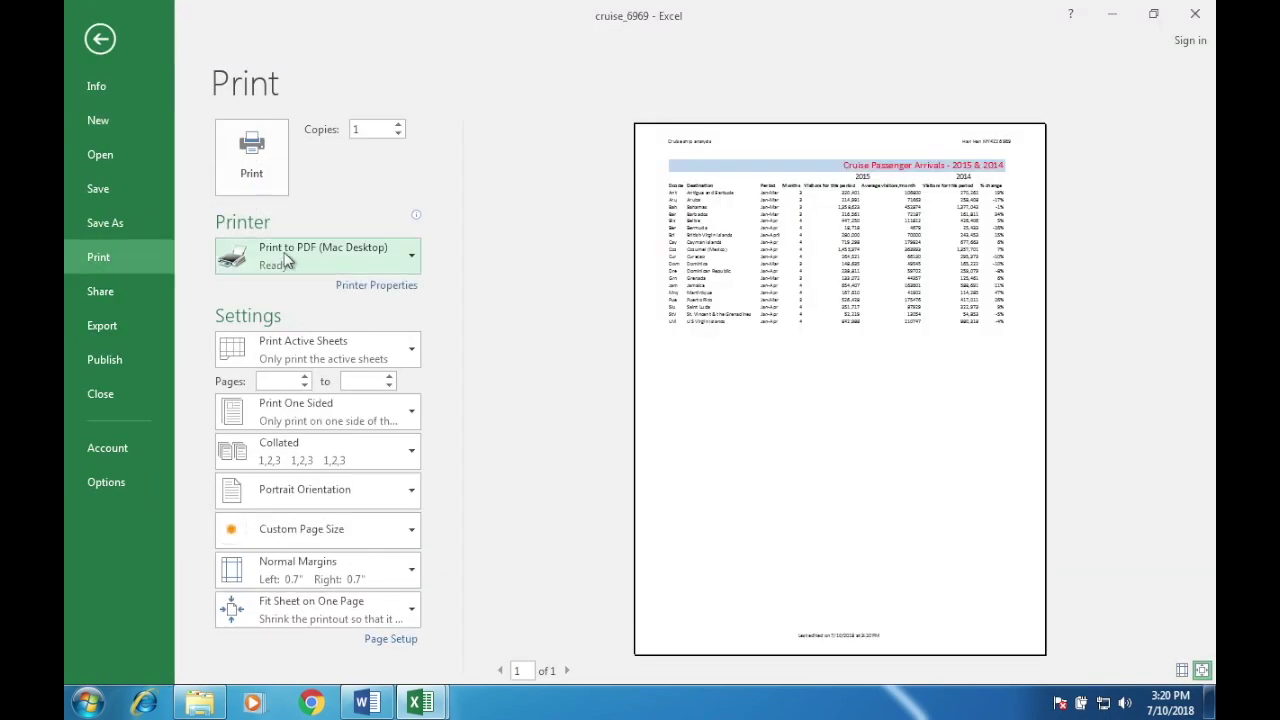
pyautogui.click(127, 83)
pyautogui.click(100, 40)
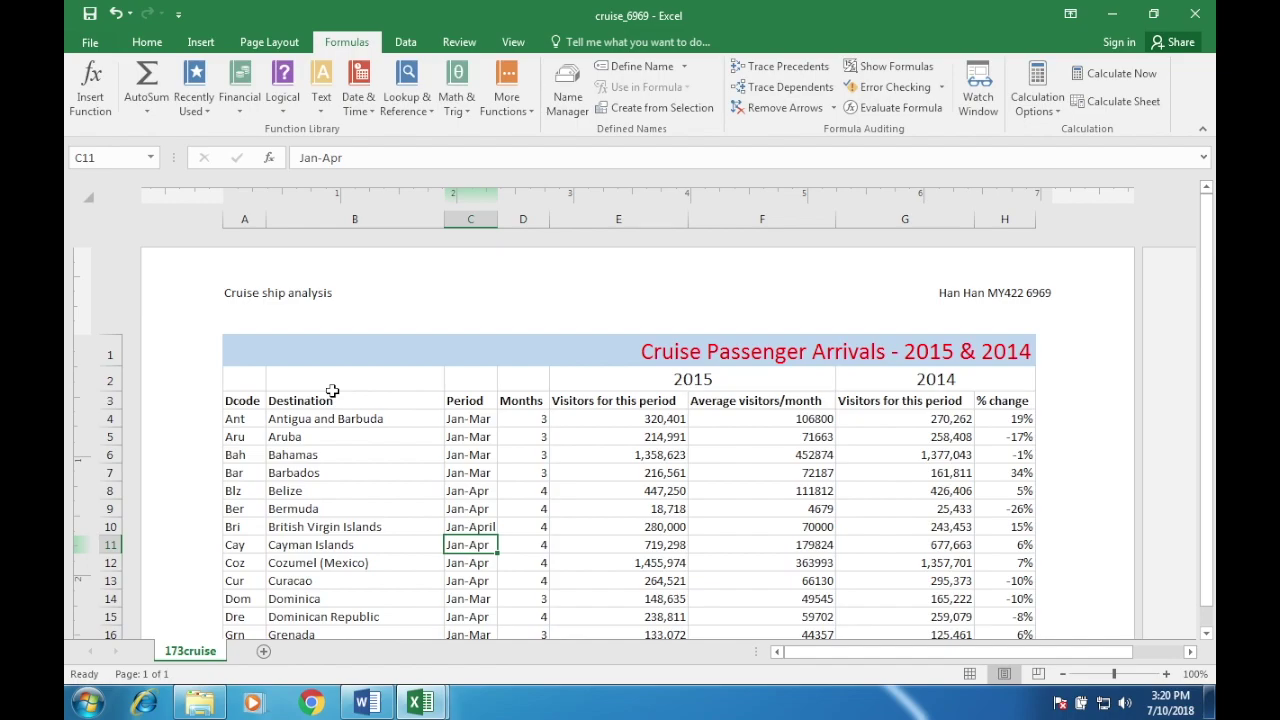
# Enter =SUM(E4:E22) in E24, giving a 2015 visitor total of 8,412,224
pyautogui.scroll(-3, 495, 490)
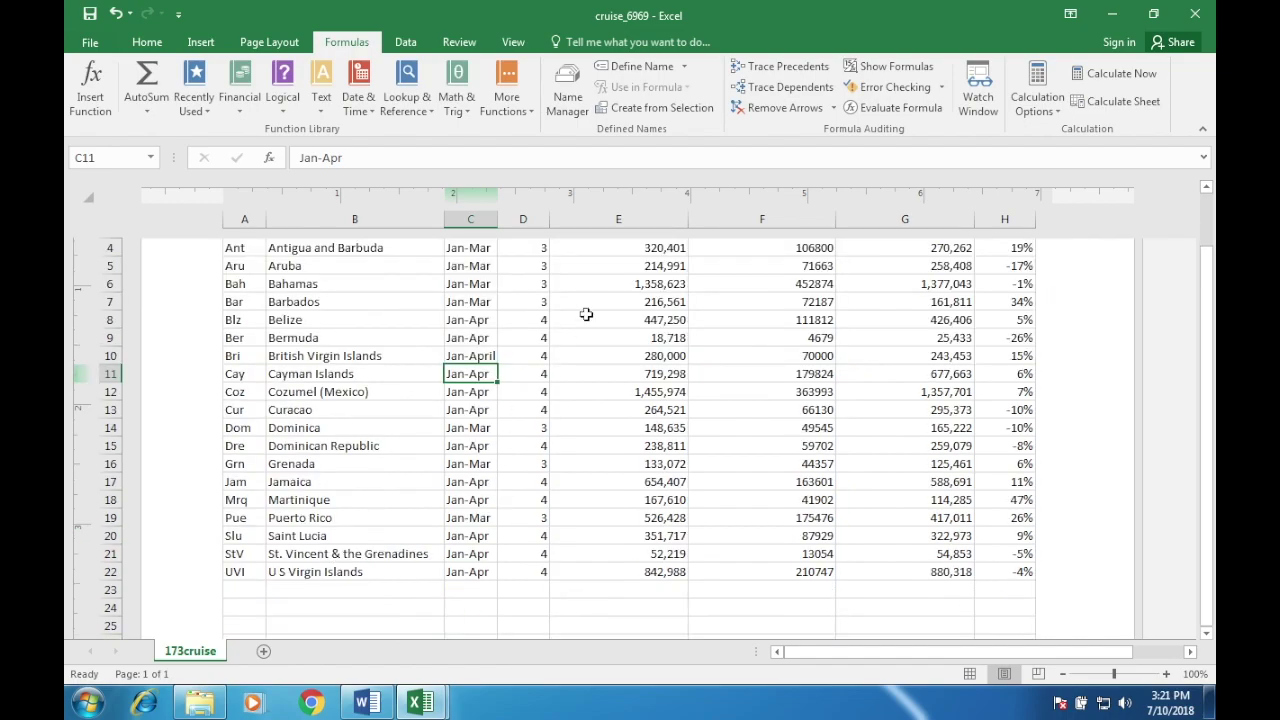
pyautogui.click(605, 220)
pyautogui.click(619, 607)
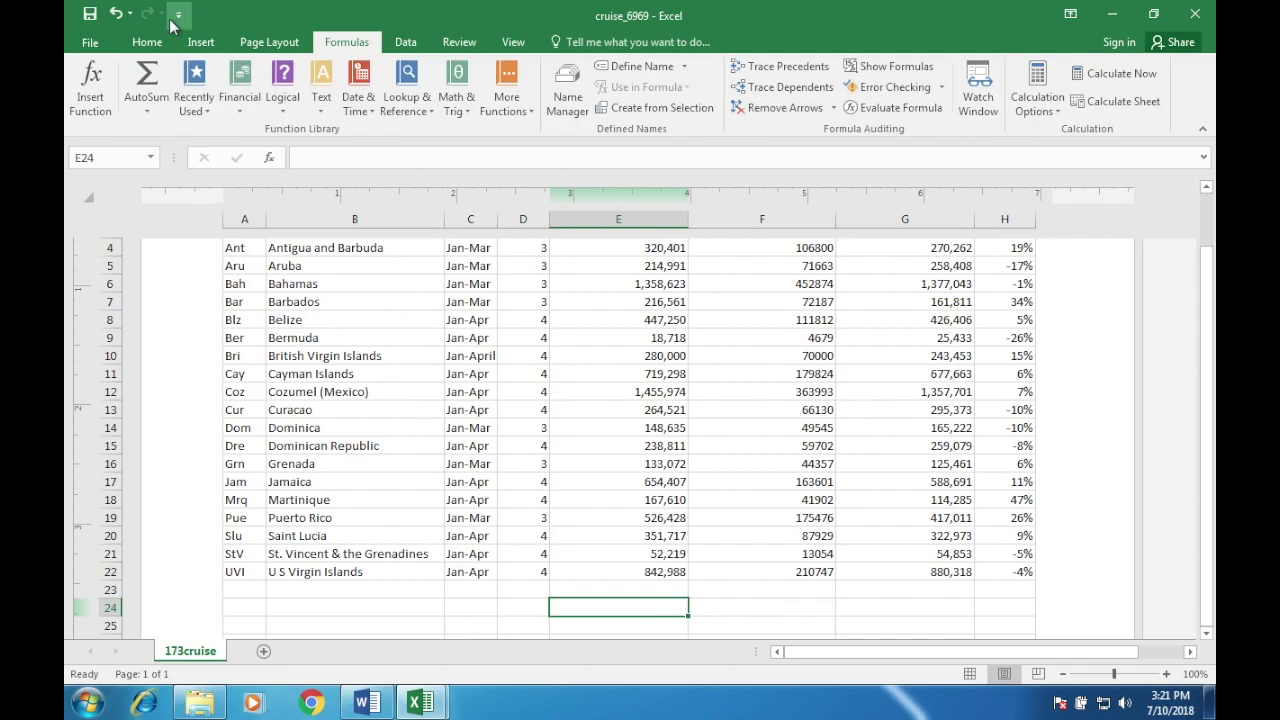
pyautogui.click(143, 42)
pyautogui.write('=SUM(')
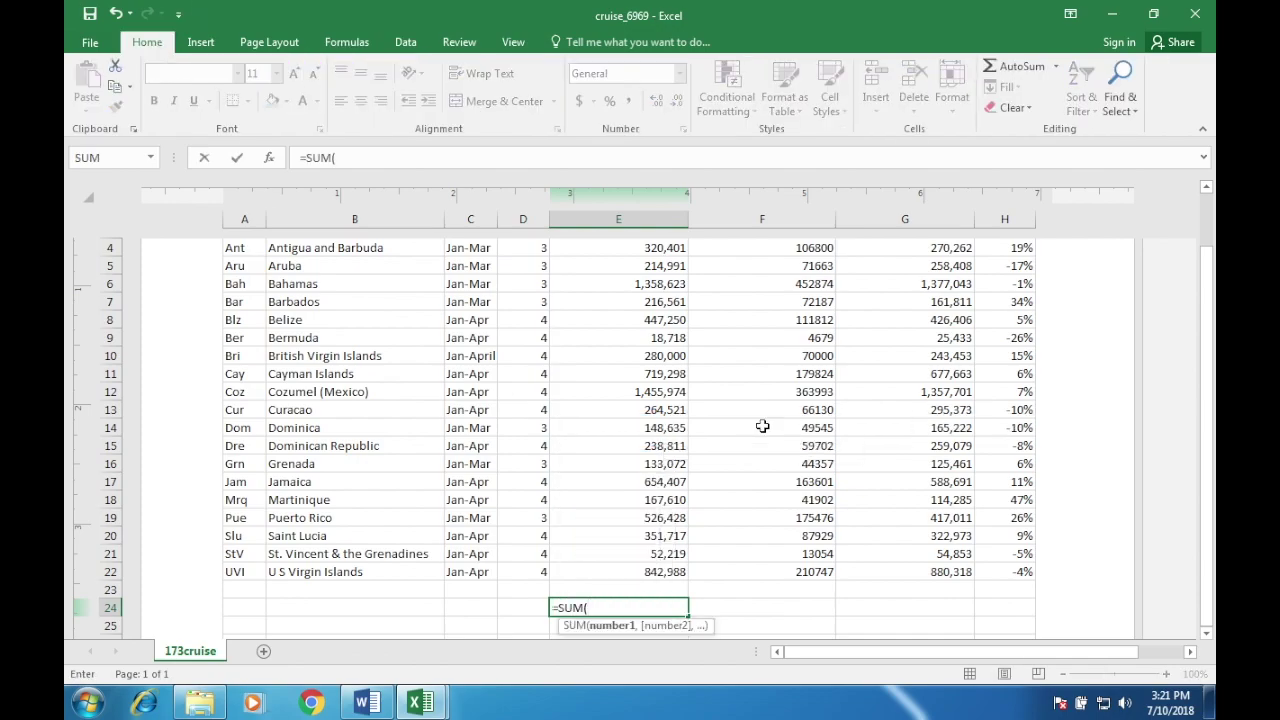
pyautogui.scroll(3, 650, 414)
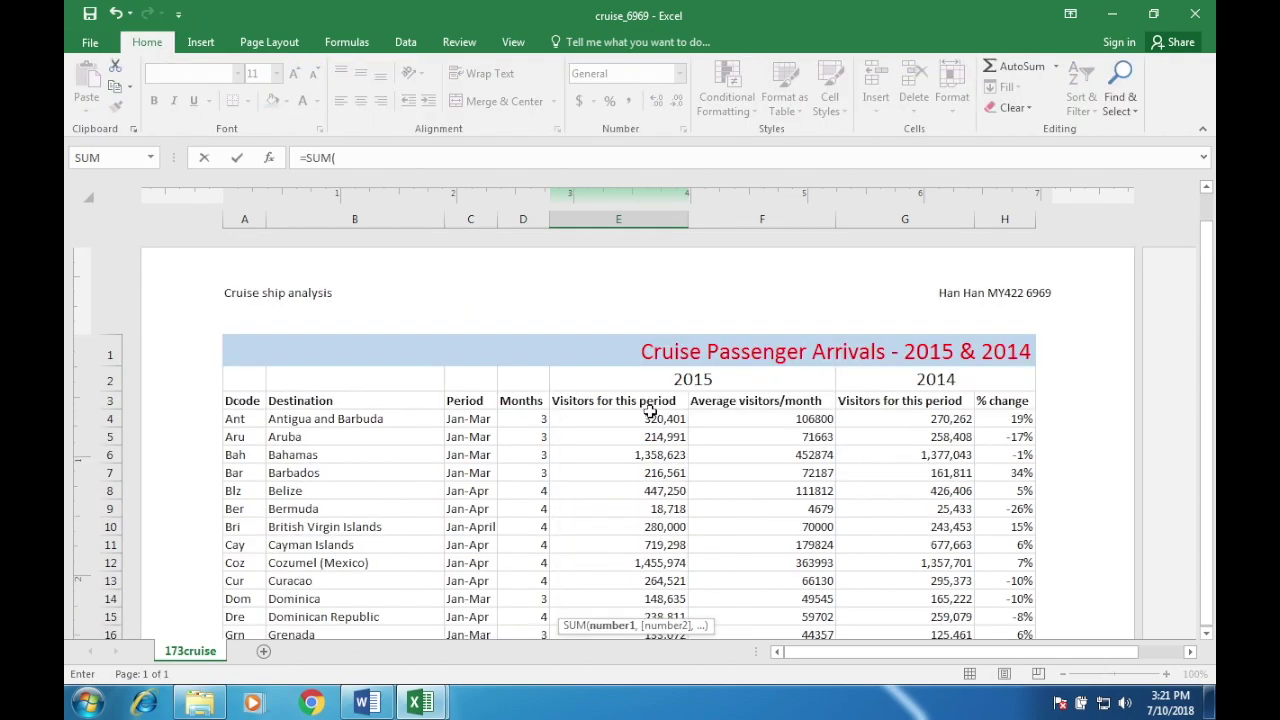
pyautogui.click(642, 419)
pyautogui.moveTo(642, 419); pyautogui.dragTo(641, 565)
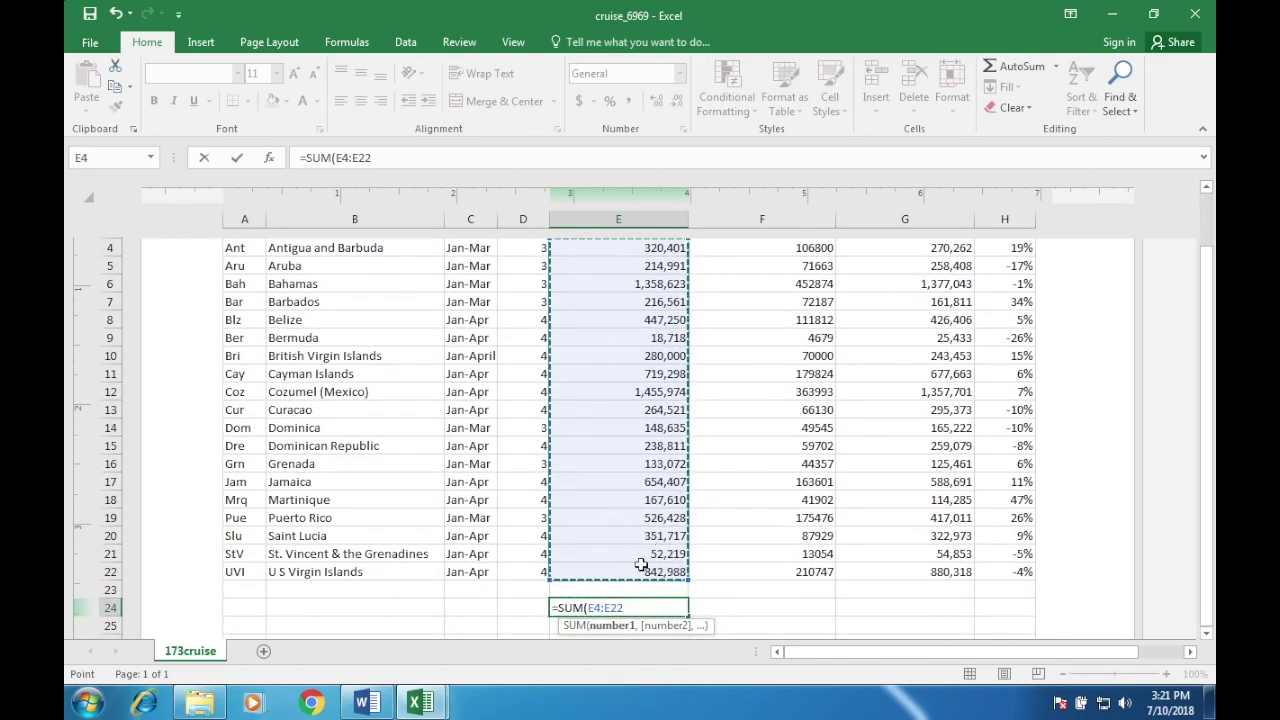
pyautogui.press('Return')
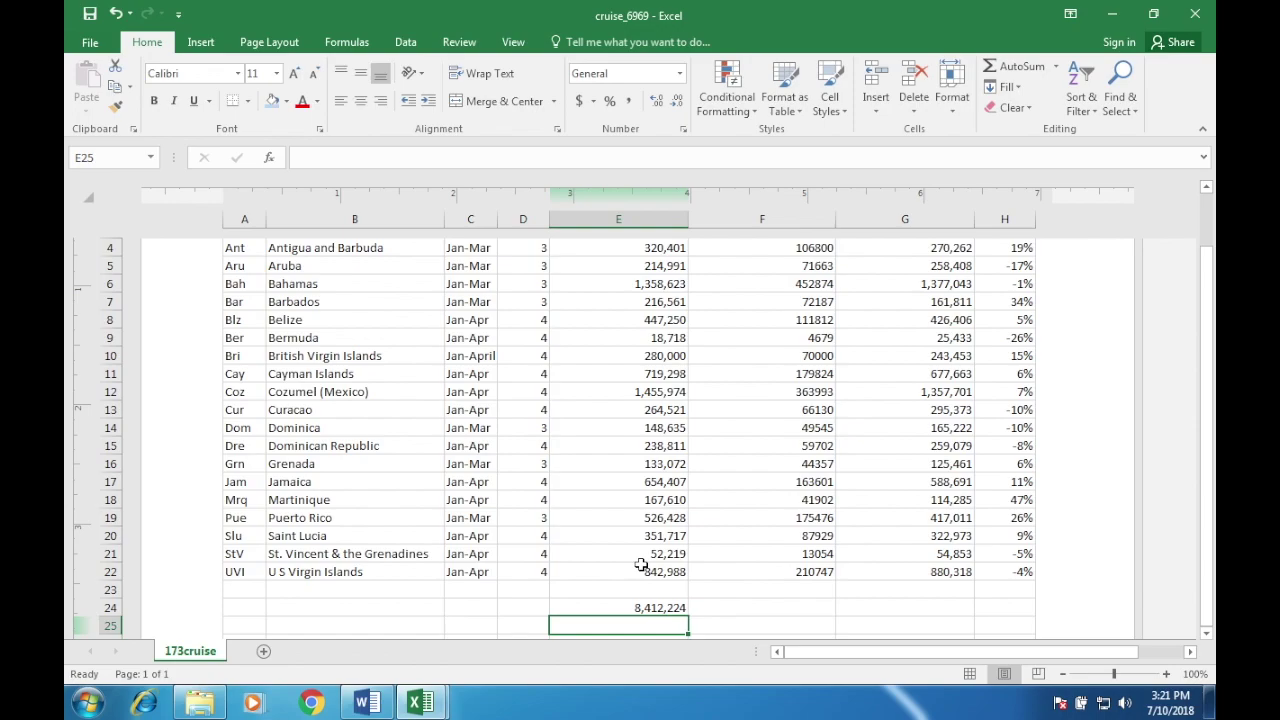
# Enter =AVERAGE(E4:E22) in E25, giving an average of 442,749
pyautogui.write('=average(')
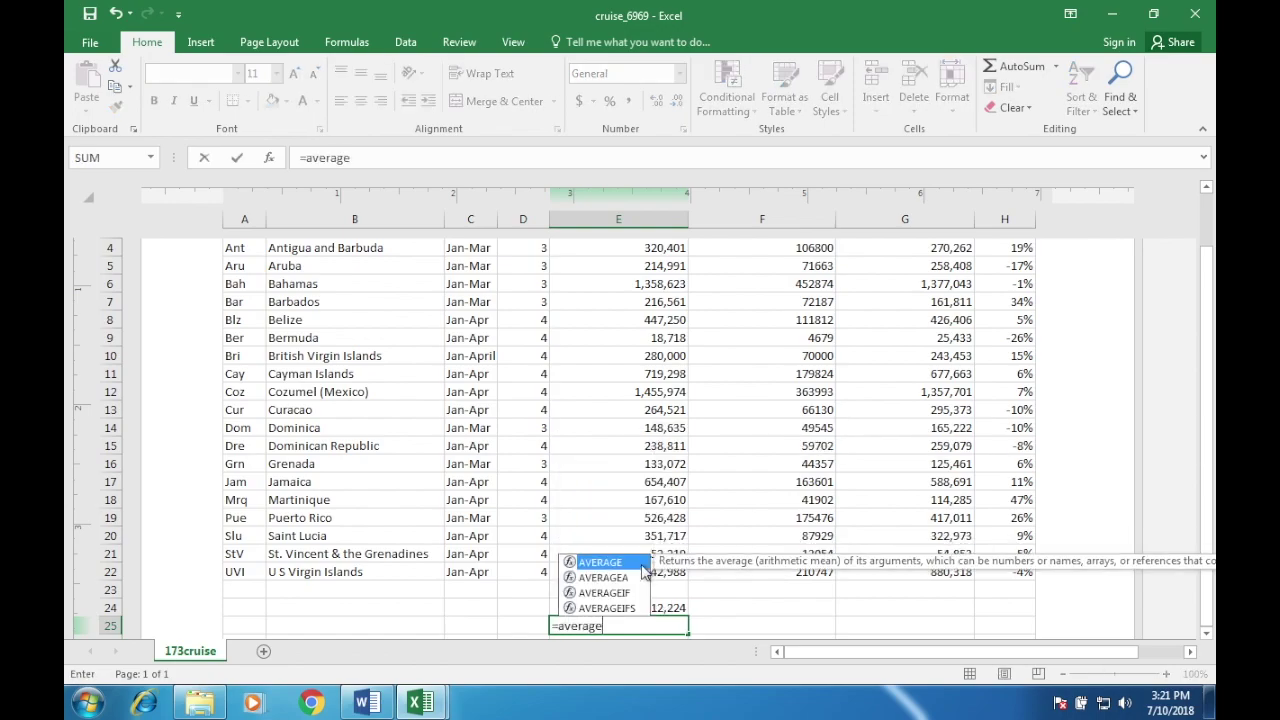
pyautogui.scroll(3, 641, 565)
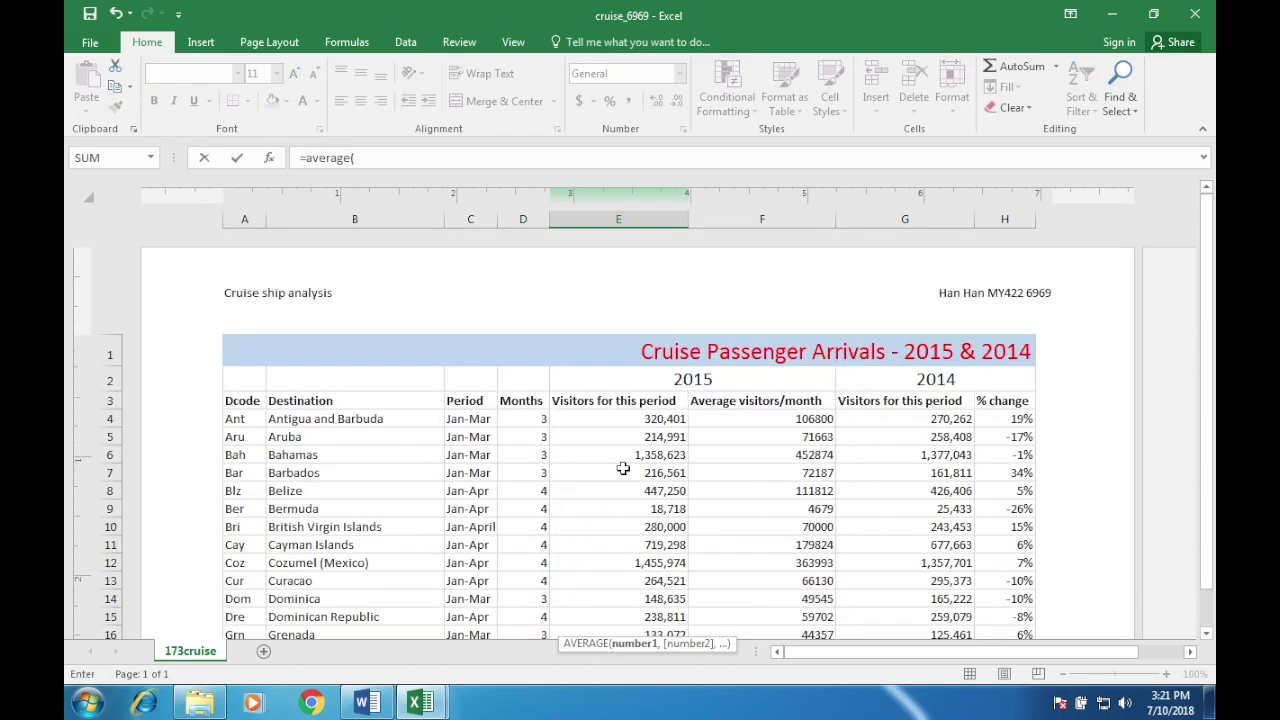
pyautogui.click(636, 419)
pyautogui.moveTo(632, 580)
pyautogui.mouseDown()
pyautogui.moveTo(637, 700)
pyautogui.moveTo(634, 600)
pyautogui.mouseUp()
pyautogui.press('Return')
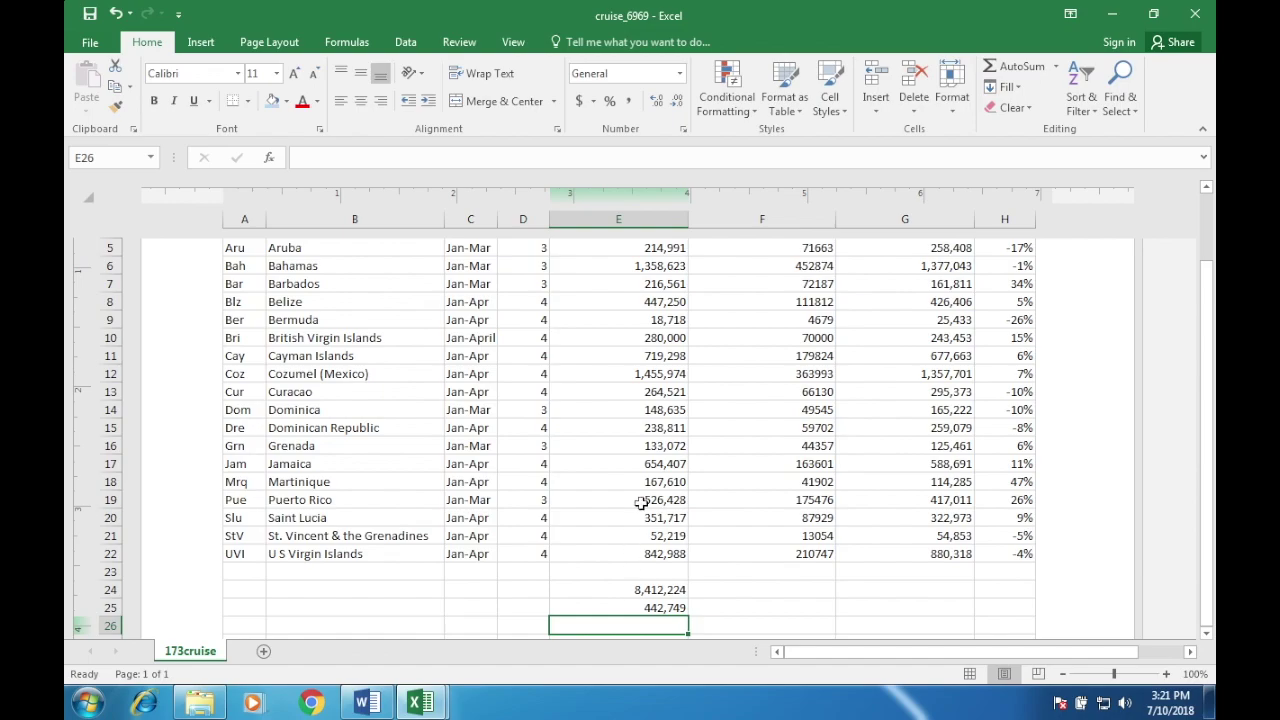
pyautogui.scroll(1, 646, 471)
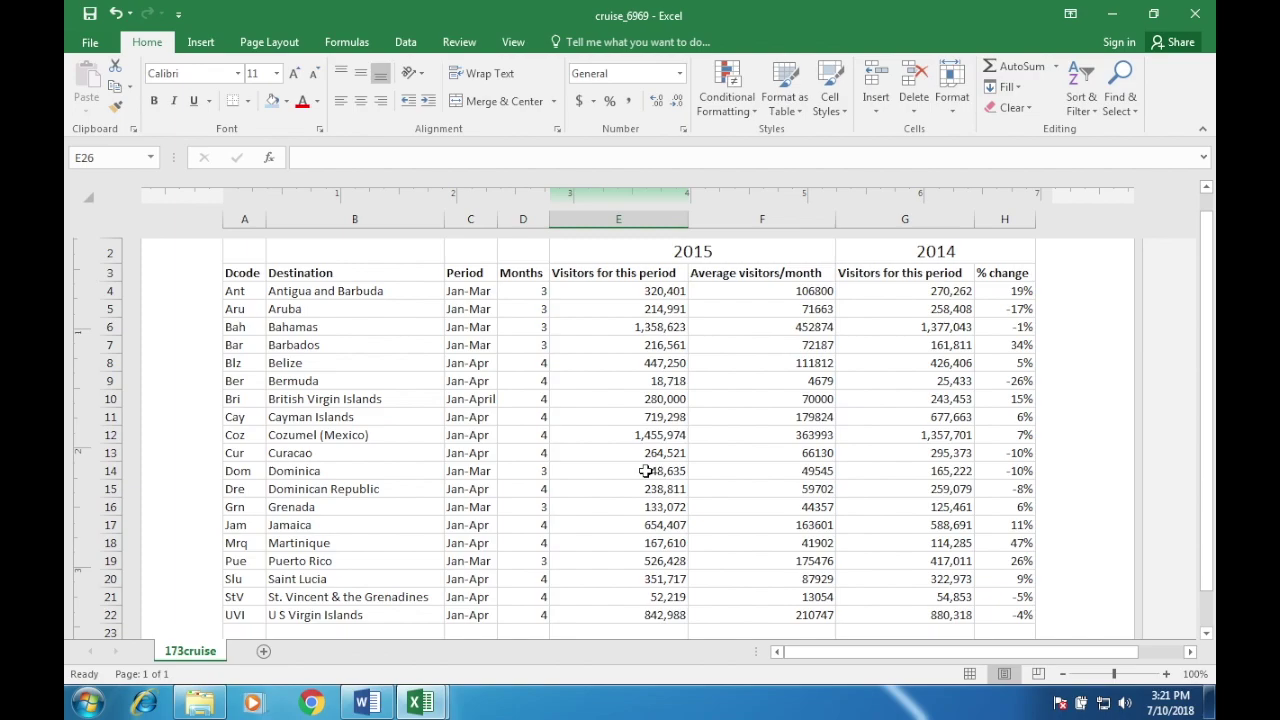
pyautogui.scroll(-1, 646, 471)
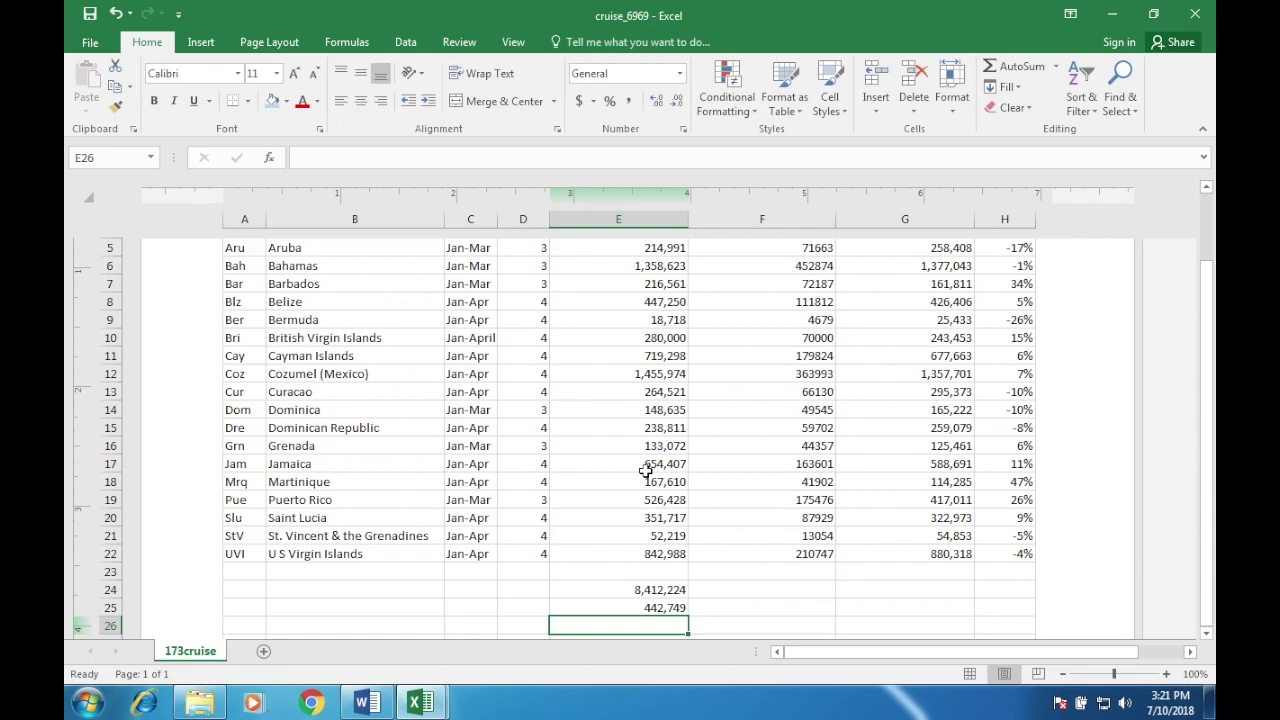
# Enter =MAX(E4:E22) in E26, giving 1,455,974, then move toward empty column I
pyautogui.write('=MAX(')
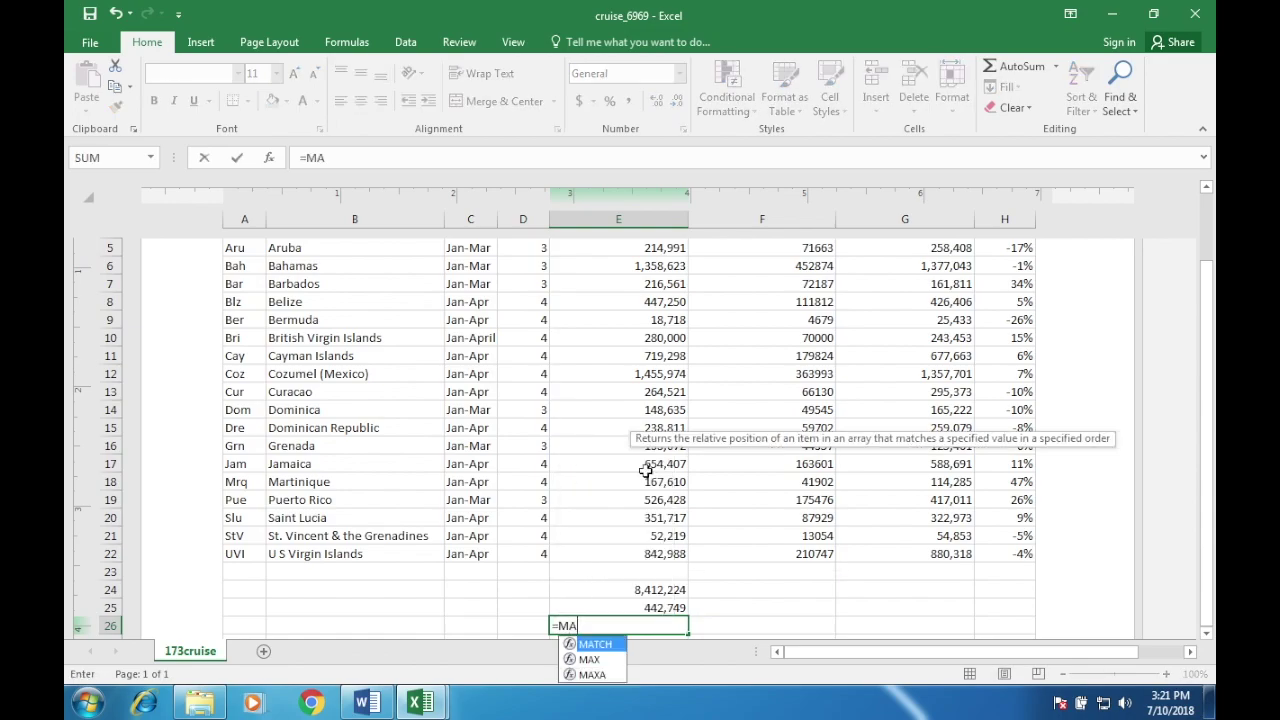
pyautogui.scroll(1, 634, 434)
pyautogui.moveTo(626, 290); pyautogui.dragTo(635, 612)
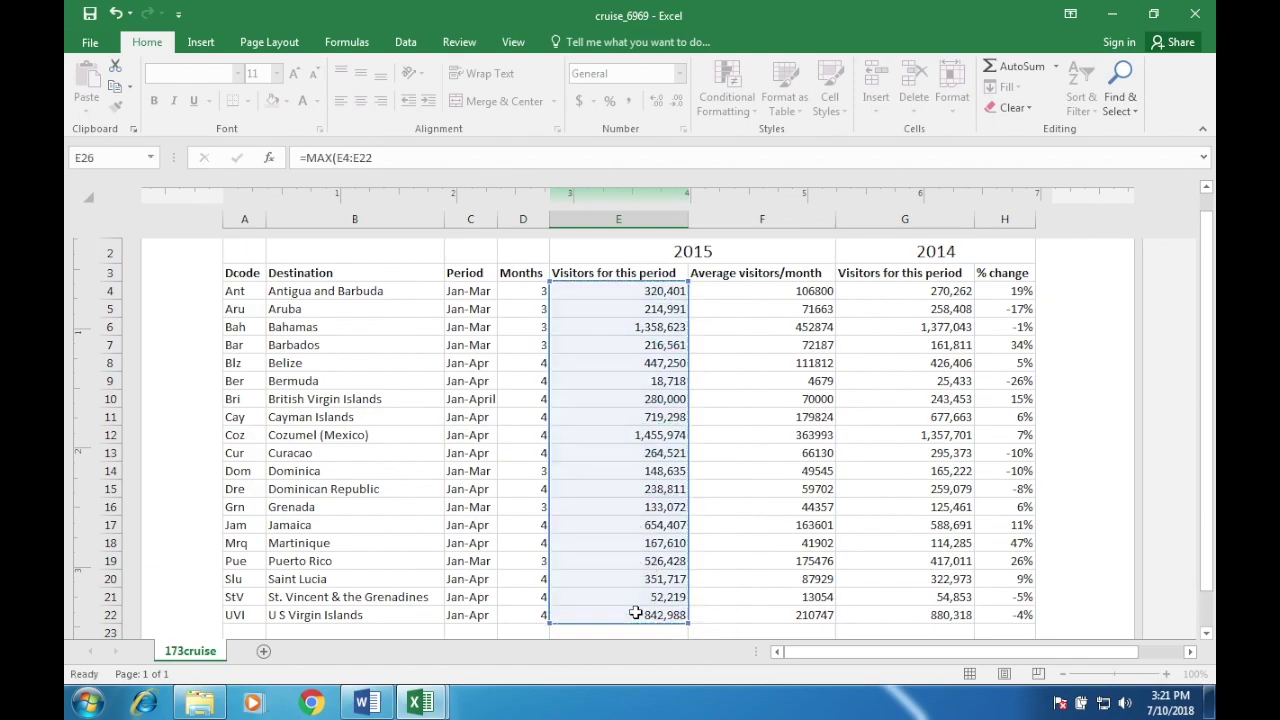
pyautogui.press('Return')
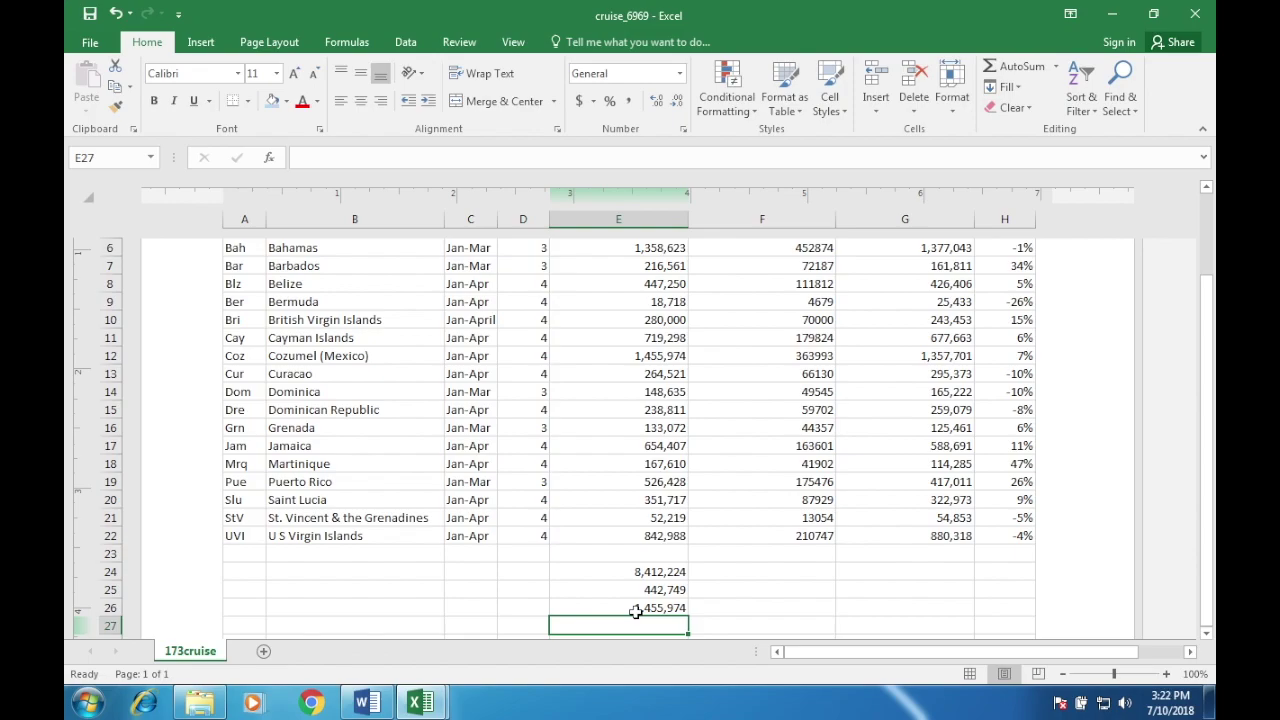
pyautogui.press('Right')
pyautogui.press('Right')
pyautogui.press('Right')
pyautogui.press('Right')
pyautogui.press('Up')
pyautogui.press('Up')
pyautogui.press('Up')
pyautogui.press('Up')
pyautogui.press('Up')
pyautogui.press('Up')
pyautogui.press('Up')
pyautogui.press('Up')
pyautogui.press('Up')
pyautogui.press('Up')
pyautogui.press('Up')
pyautogui.press('Up')
# Fill I4:I22 with =B4 destination-name formulas and autofit column I
pyautogui.scroll(3, 1049, 383)
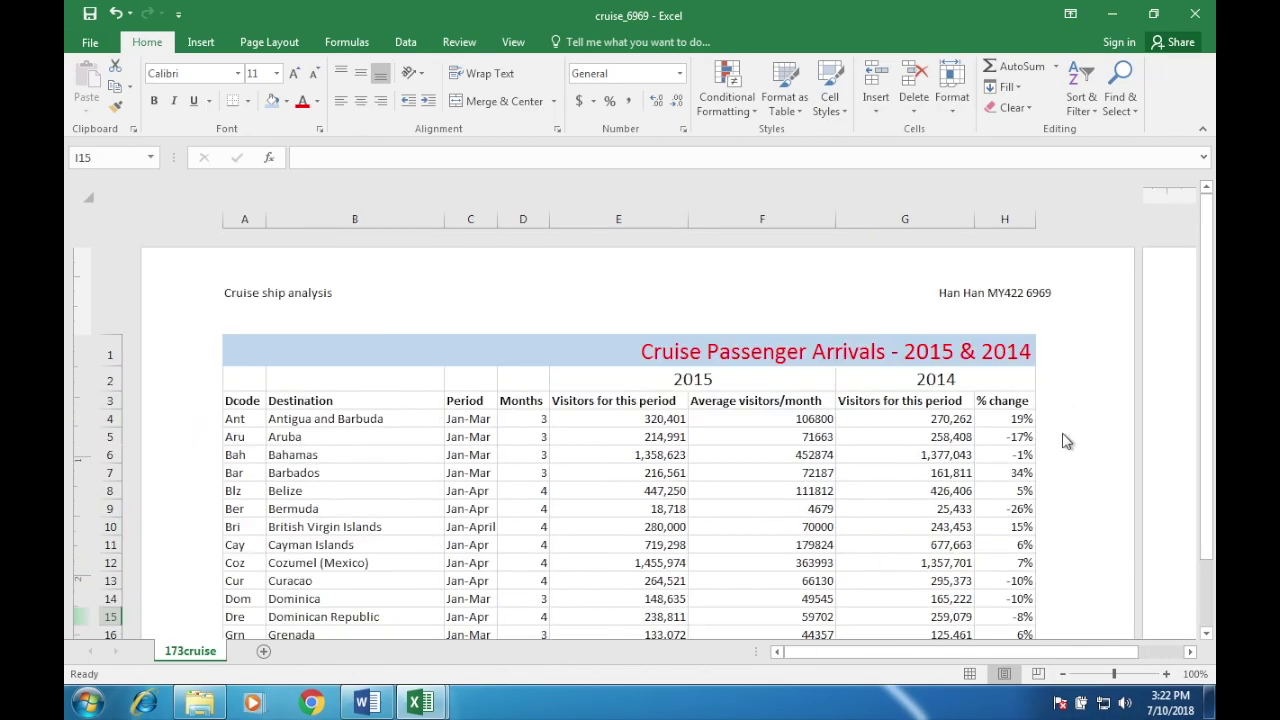
pyautogui.hscroll(6, 1063, 436)
pyautogui.hscroll(-4, 1063, 436)
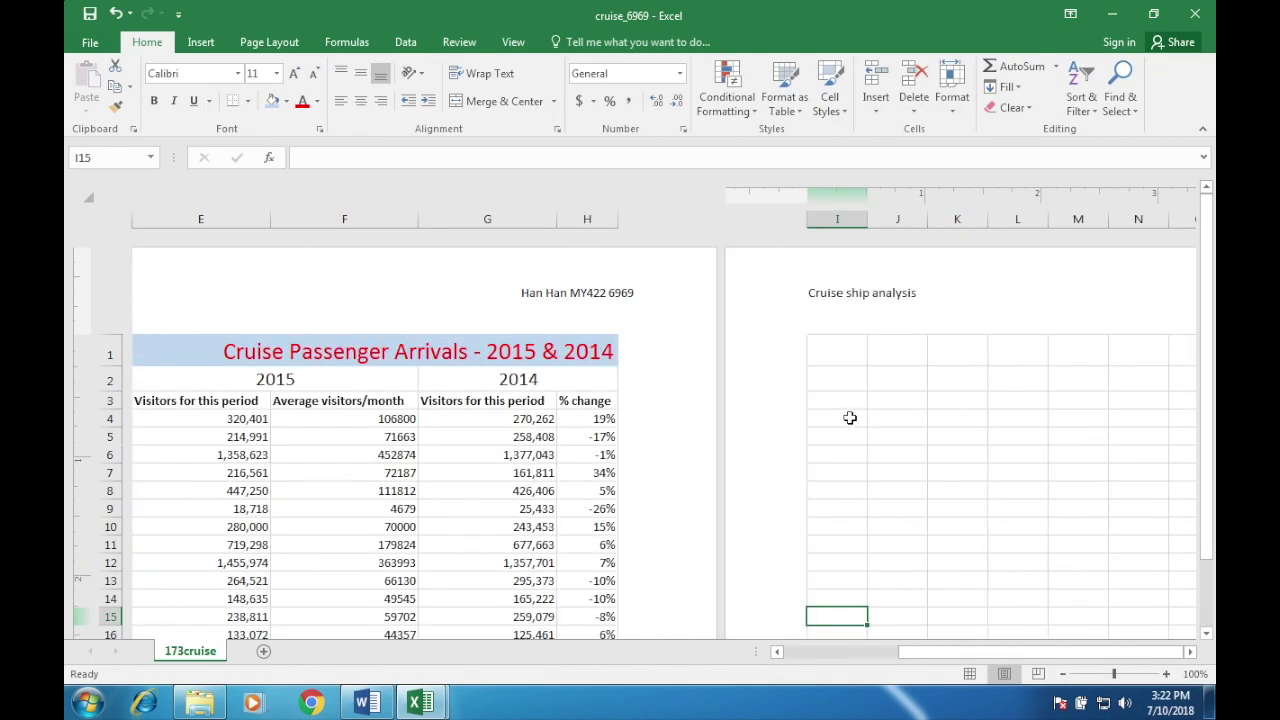
pyautogui.click(841, 415)
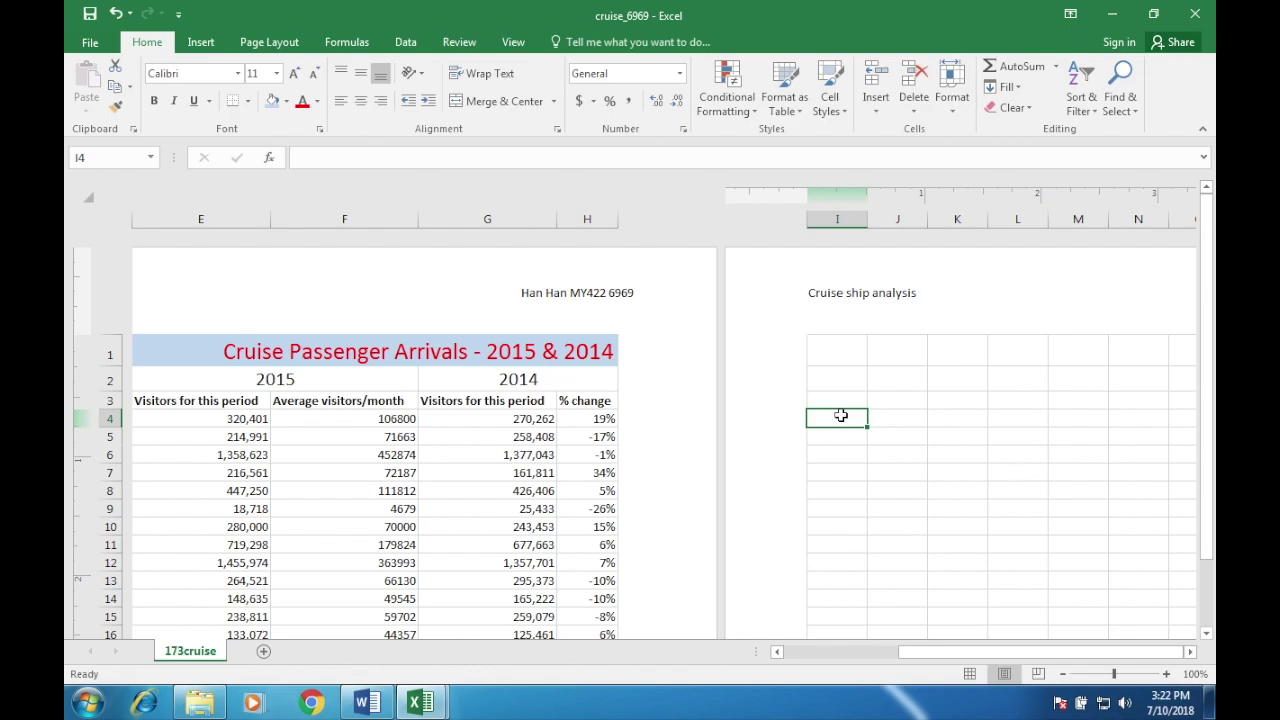
pyautogui.write('=')
pyautogui.press('Left')
pyautogui.press('Left')
pyautogui.press('Left')
pyautogui.press('Left')
pyautogui.press('Left')
pyautogui.press('Left')
pyautogui.press('Left')
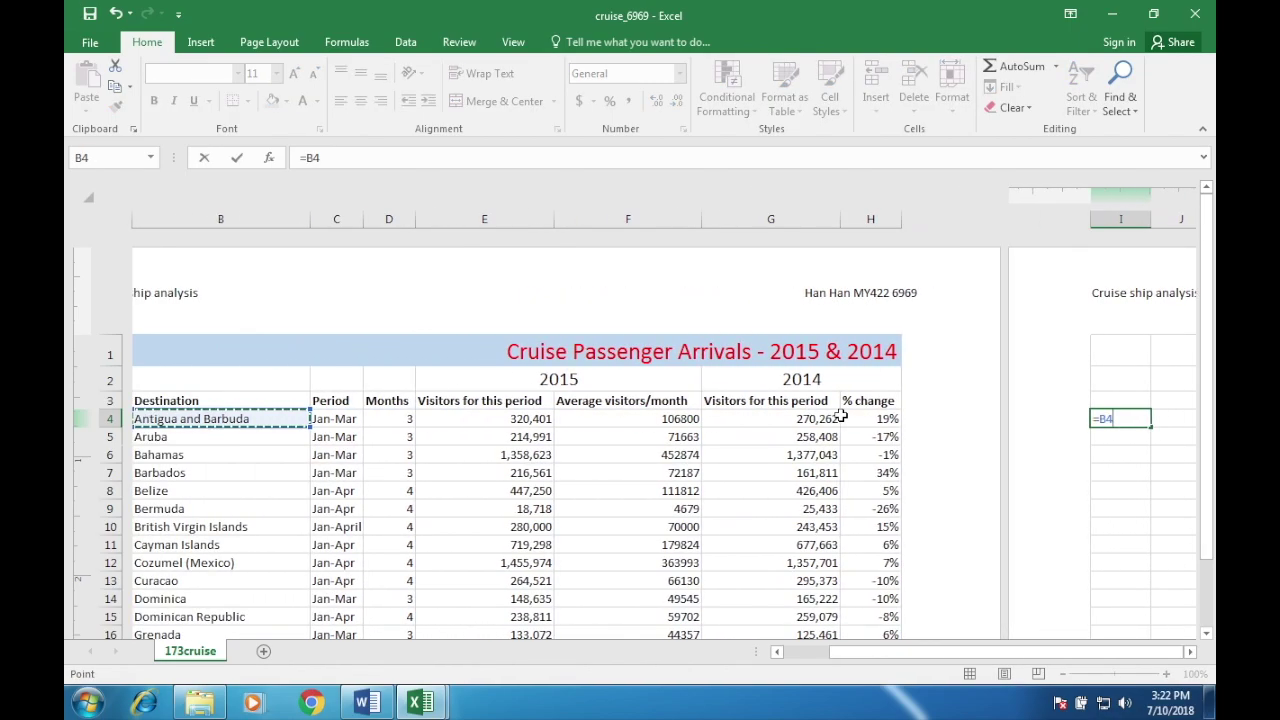
pyautogui.press('Return')
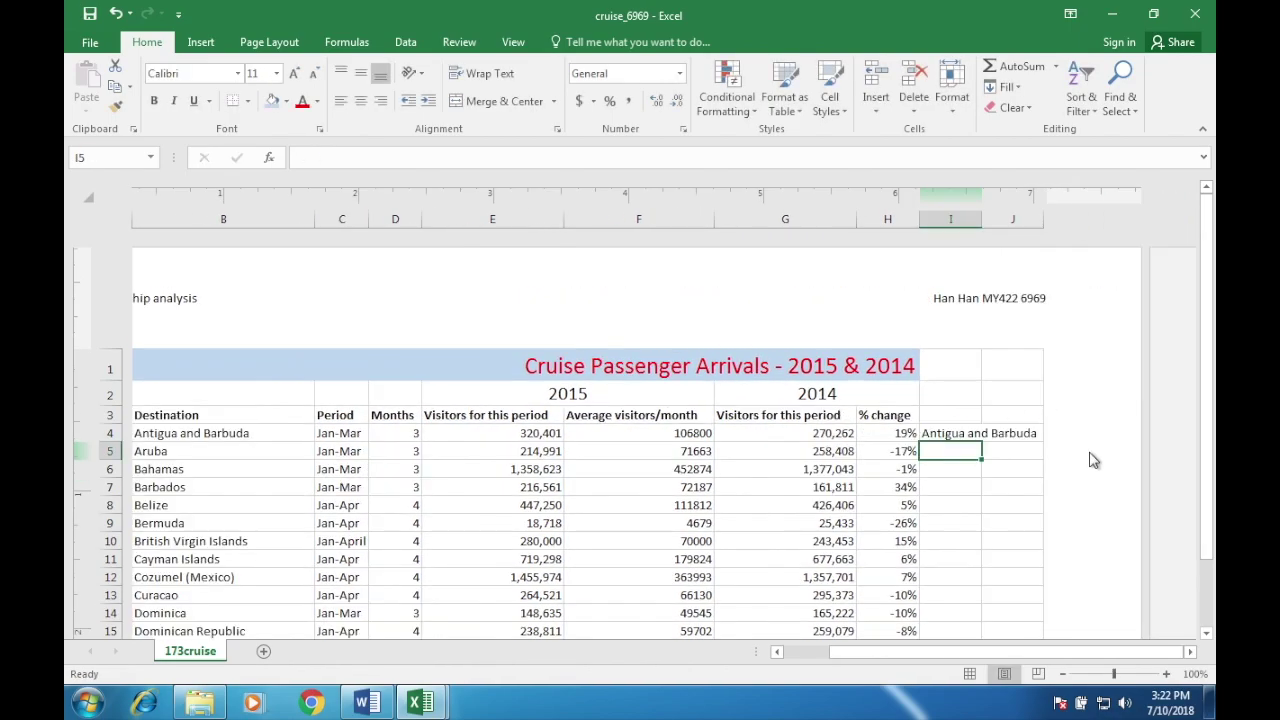
pyautogui.click(952, 431)
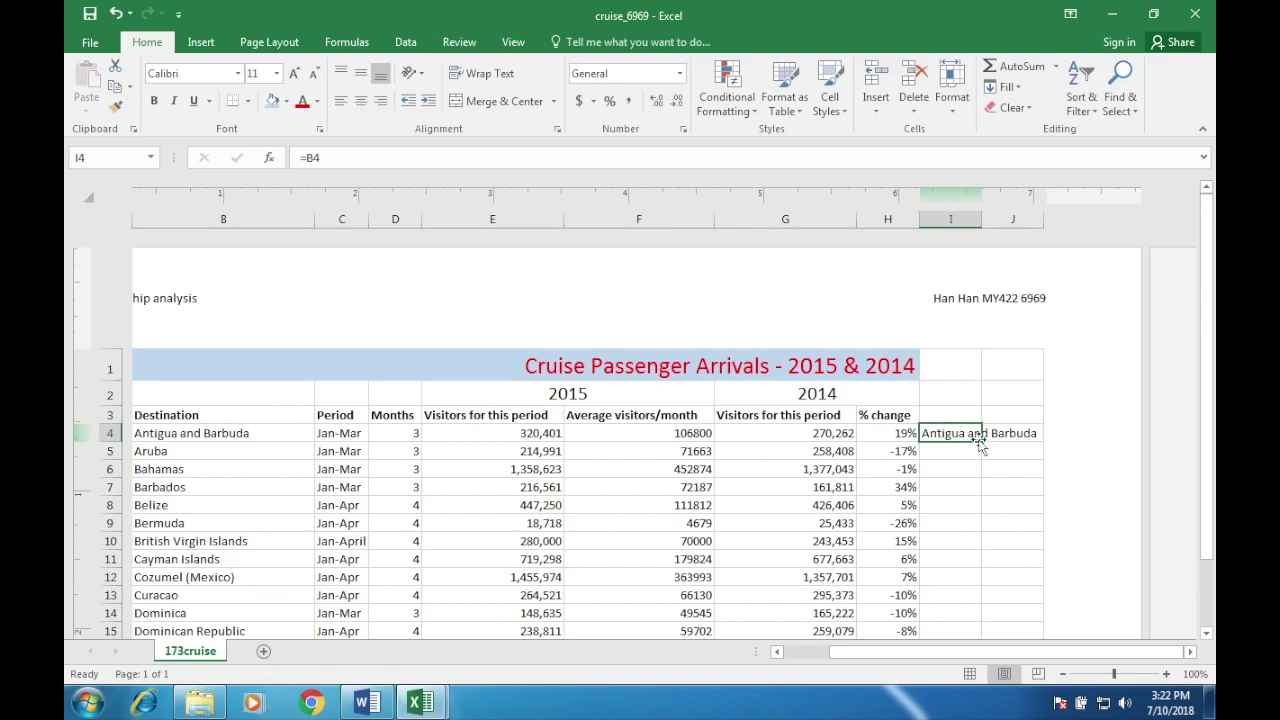
pyautogui.doubleClick(981, 442)
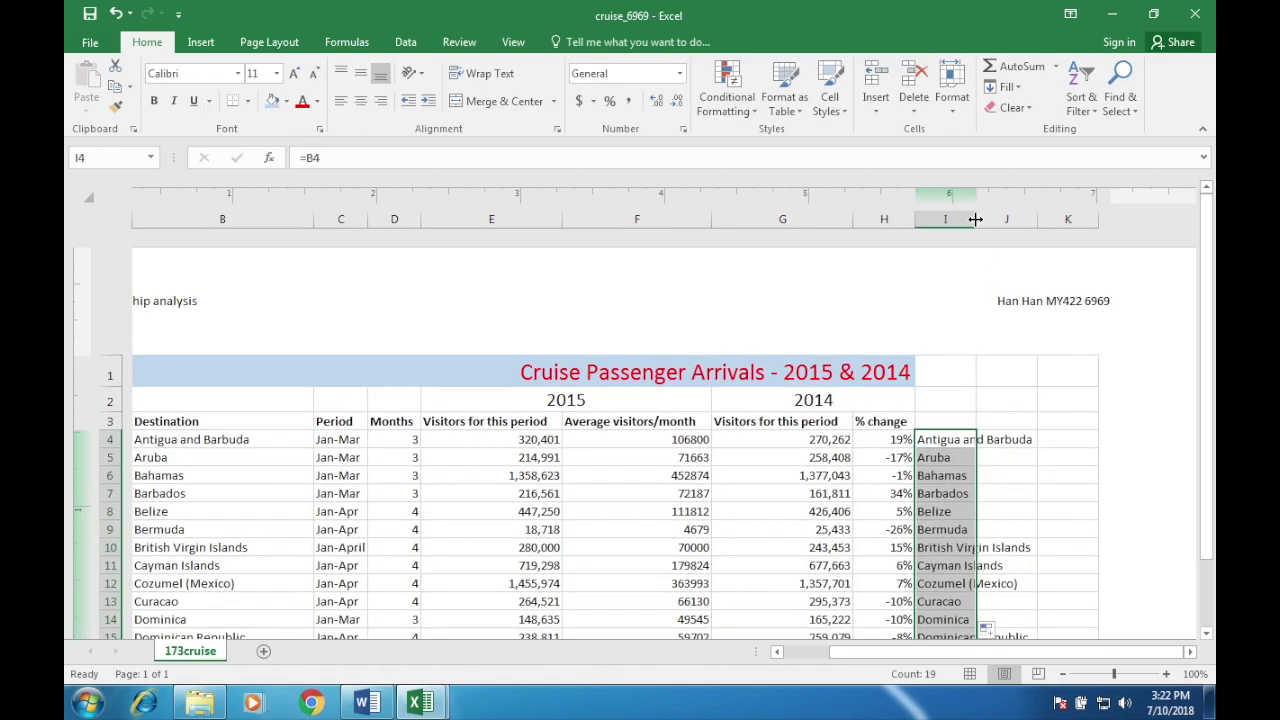
pyautogui.doubleClick(975, 219)
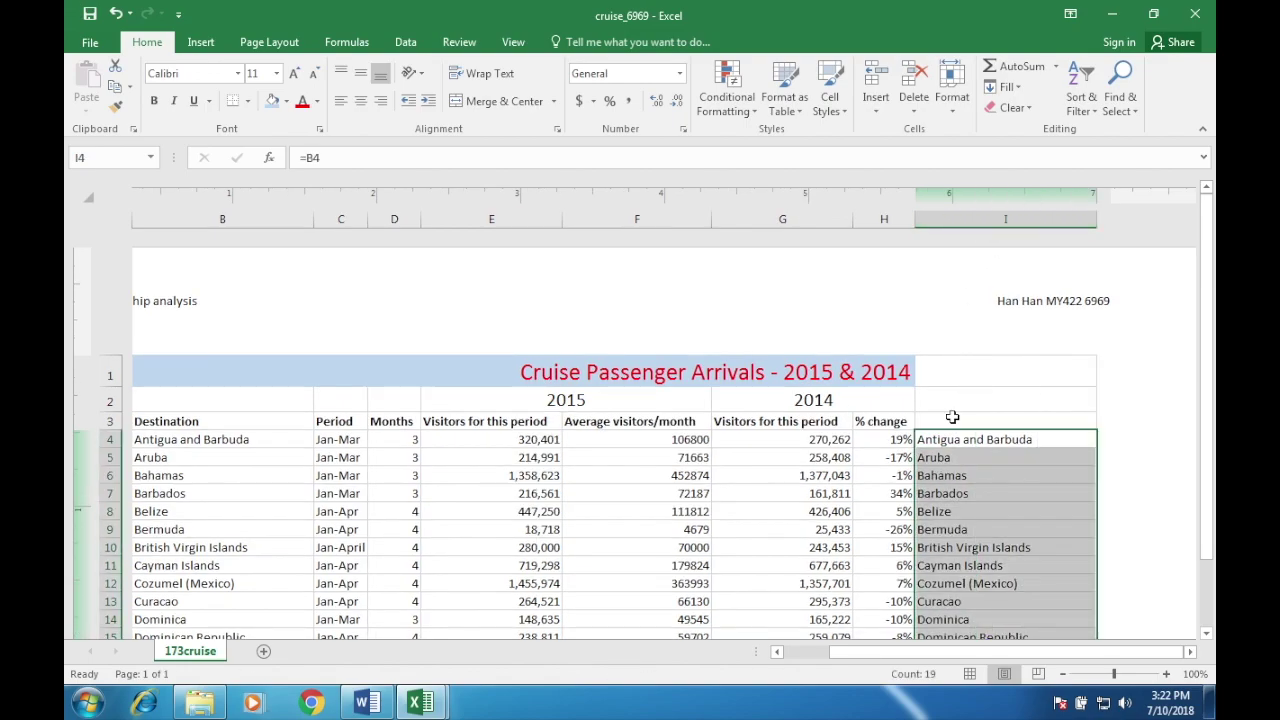
pyautogui.hscroll(-2, 952, 417)
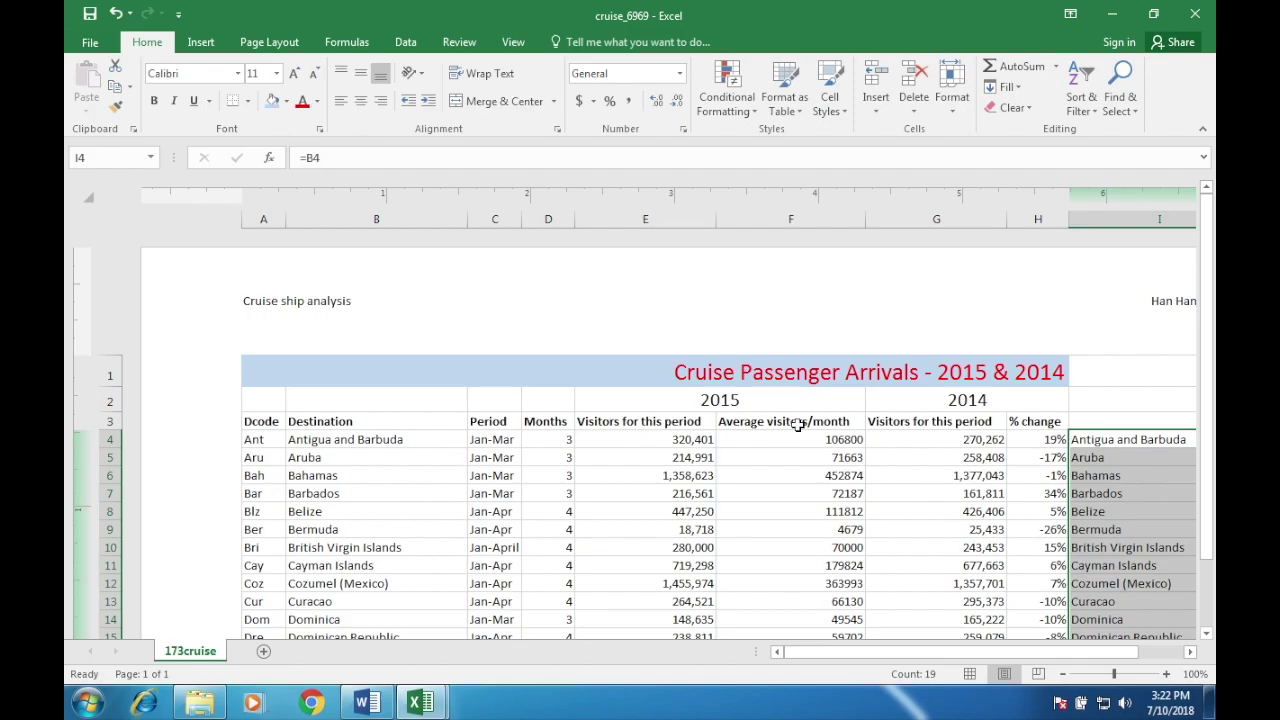
pyautogui.scroll(-5, 750, 506)
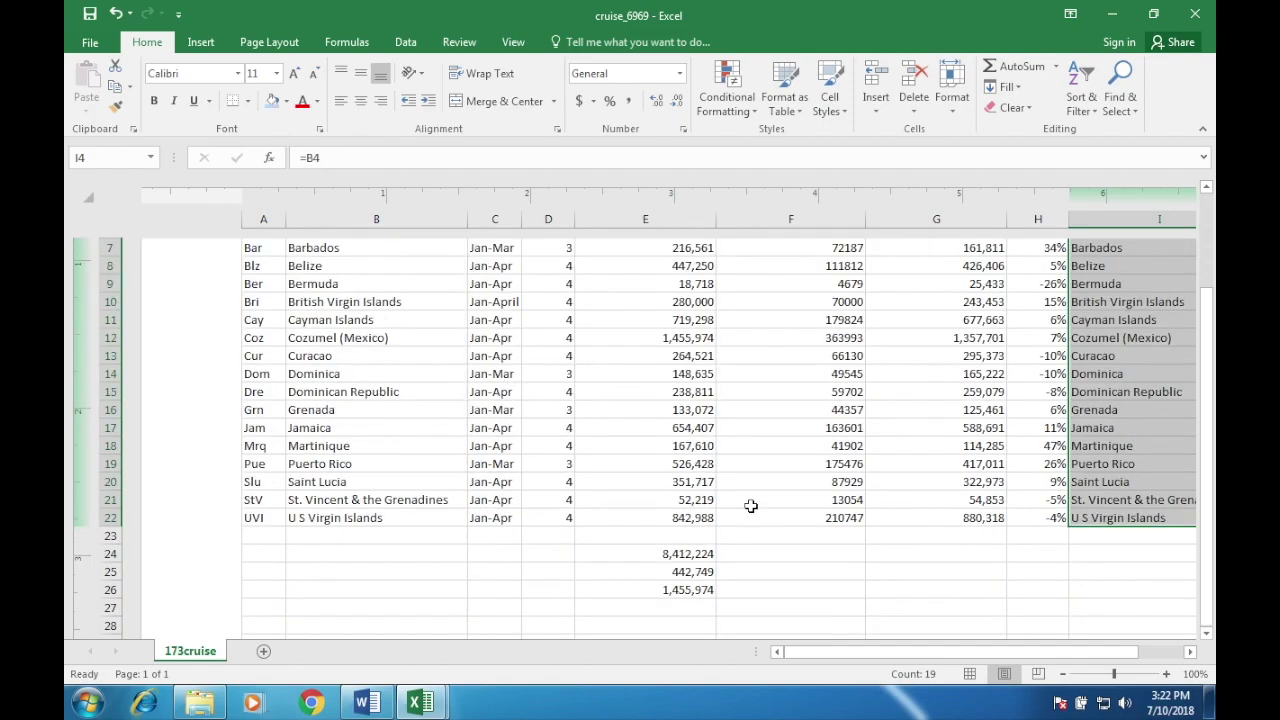
pyautogui.scroll(-1, 750, 506)
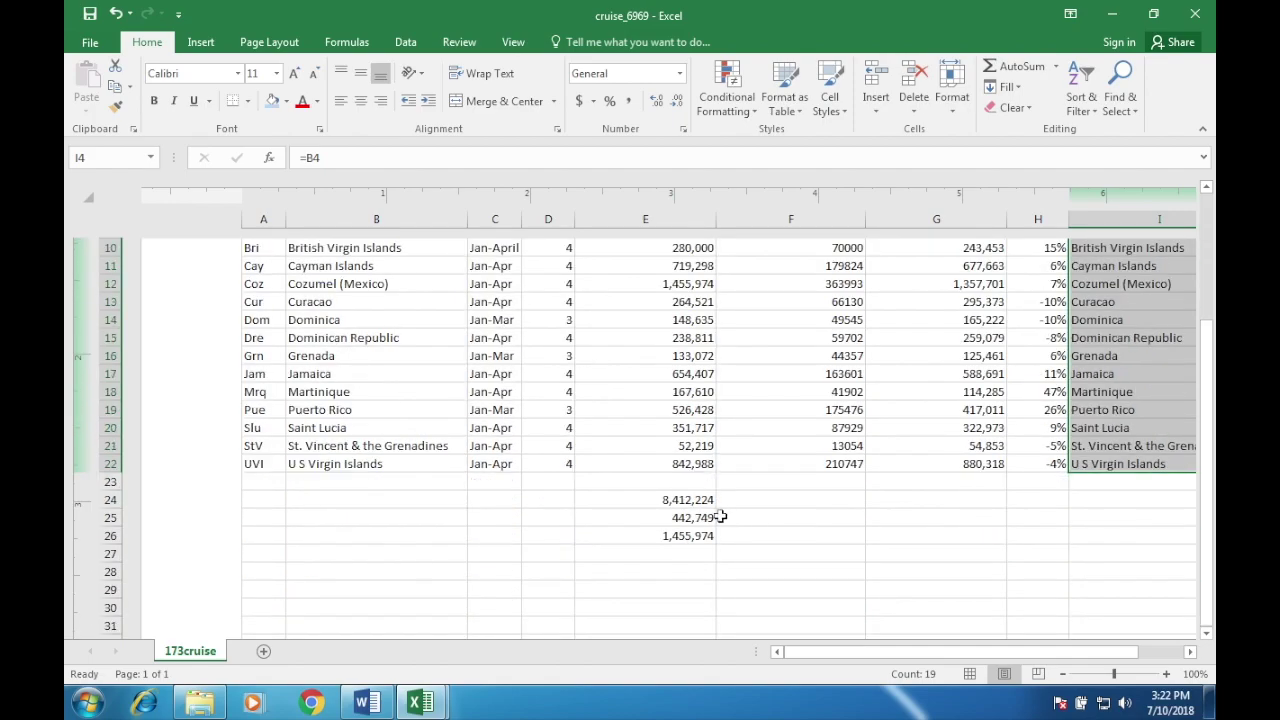
pyautogui.click(661, 552)
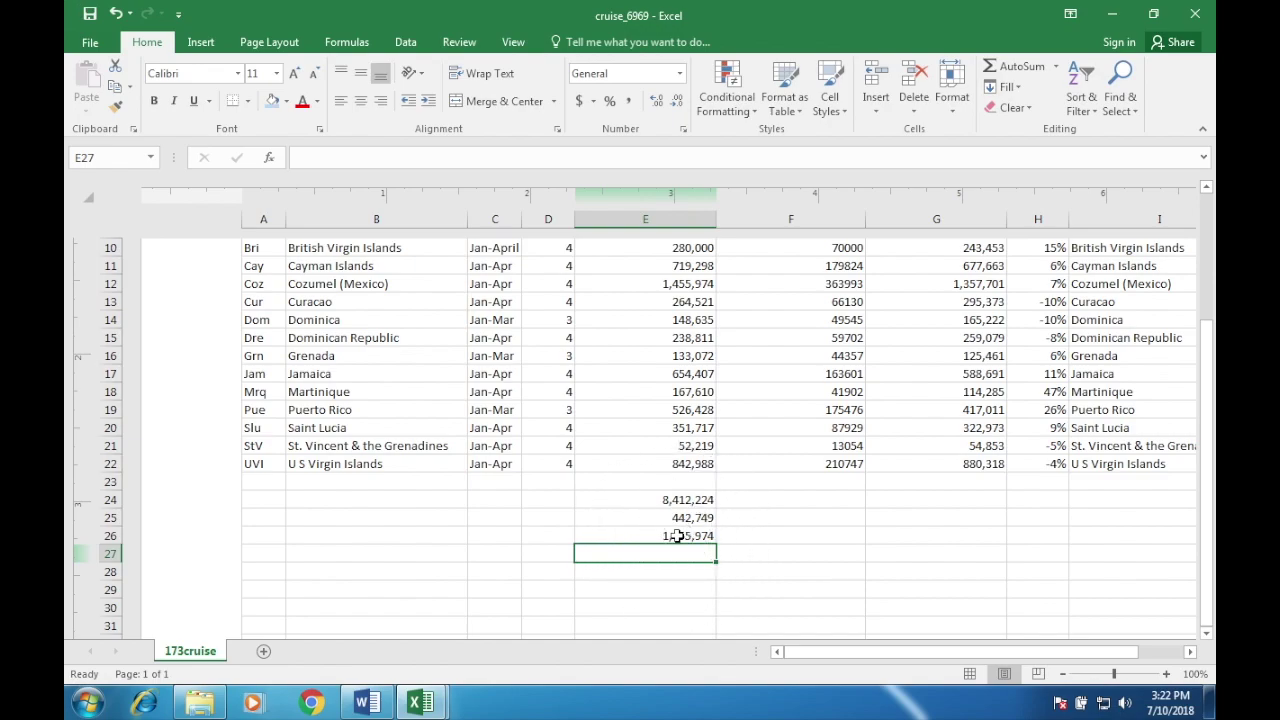
pyautogui.click(677, 536)
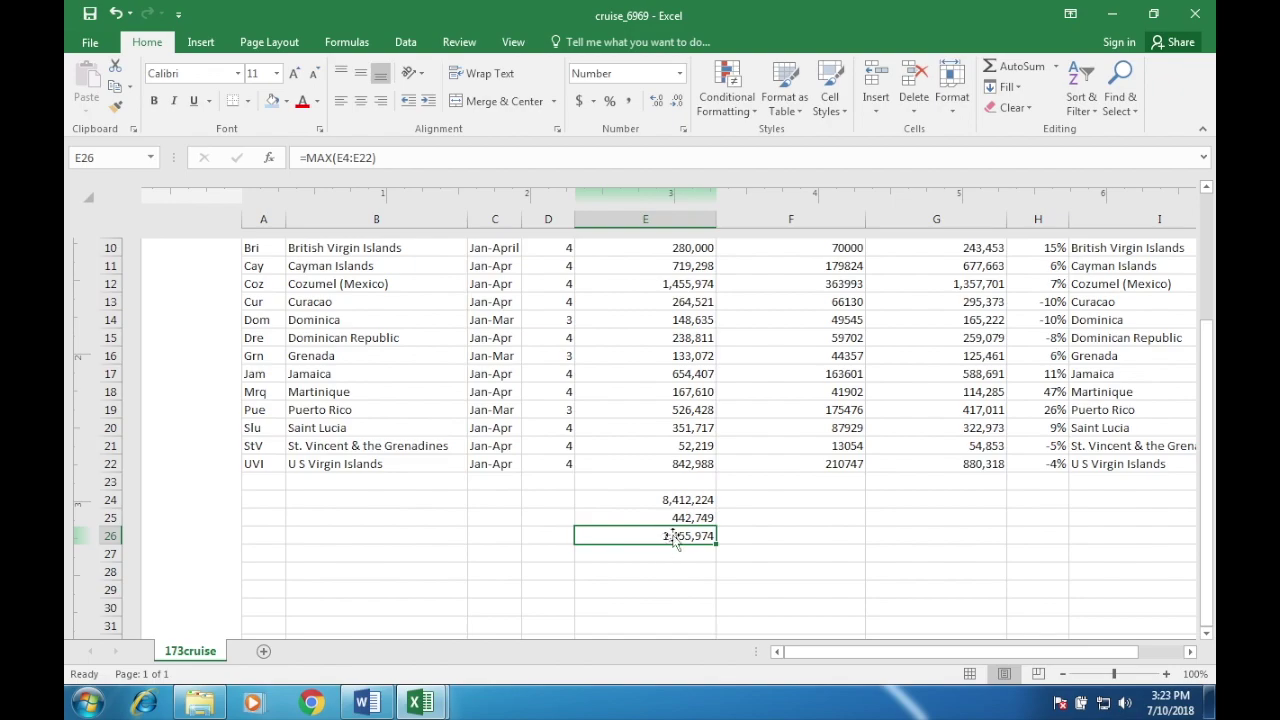
pyautogui.click(678, 286)
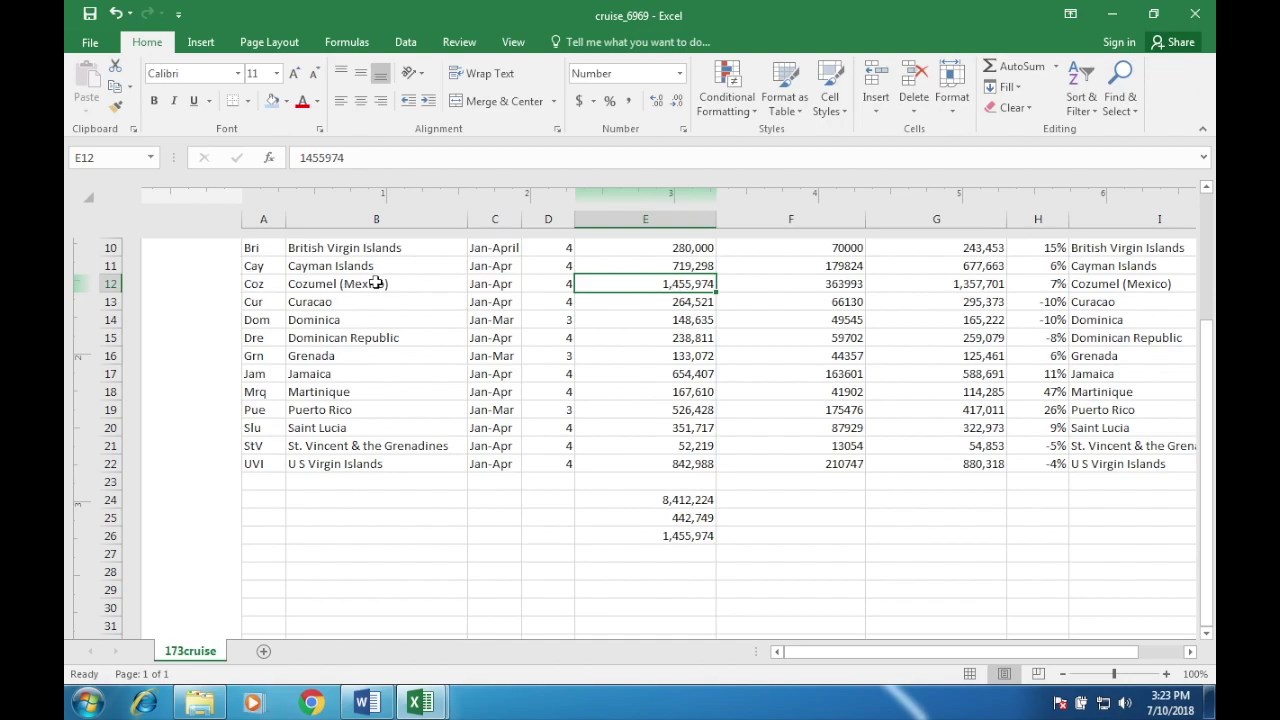
pyautogui.click(636, 549)
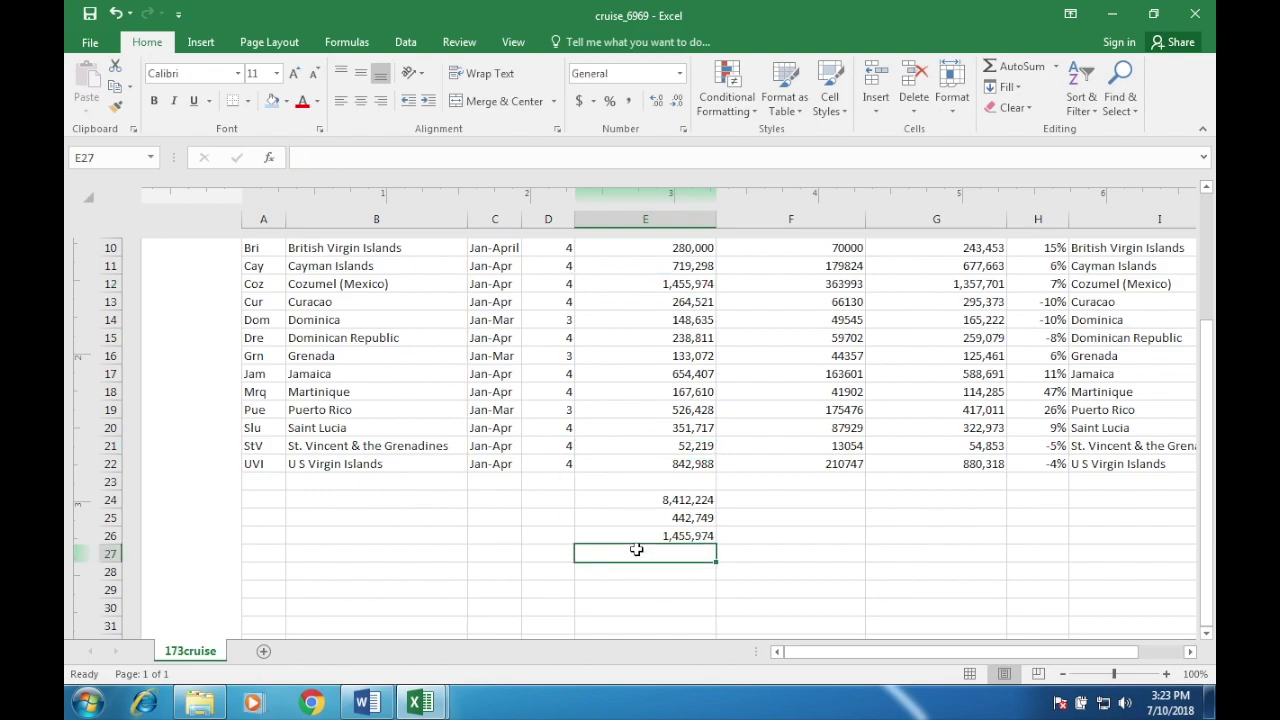
# Enter =VLOOKUP(E26,$E$4:$I$22,5,FALSE) in E27, returning Cozumel (Mexico)
pyautogui.write('=VLOOKUP(')
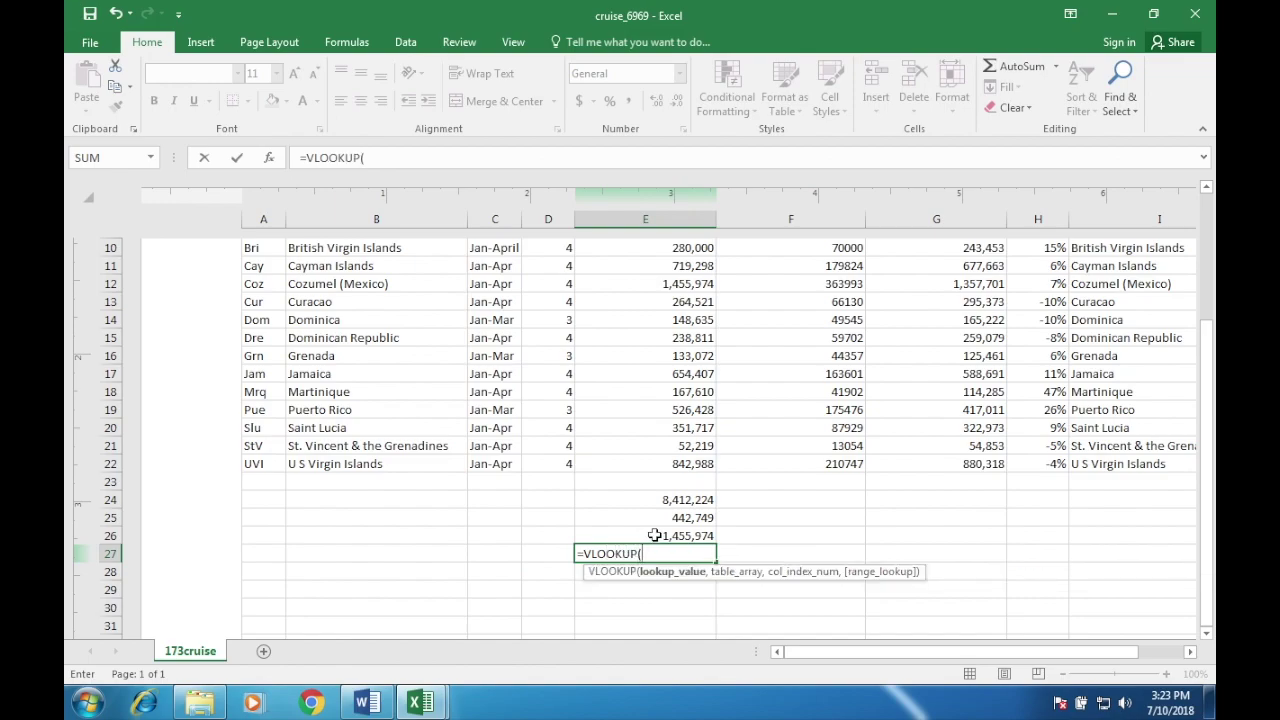
pyautogui.click(654, 536)
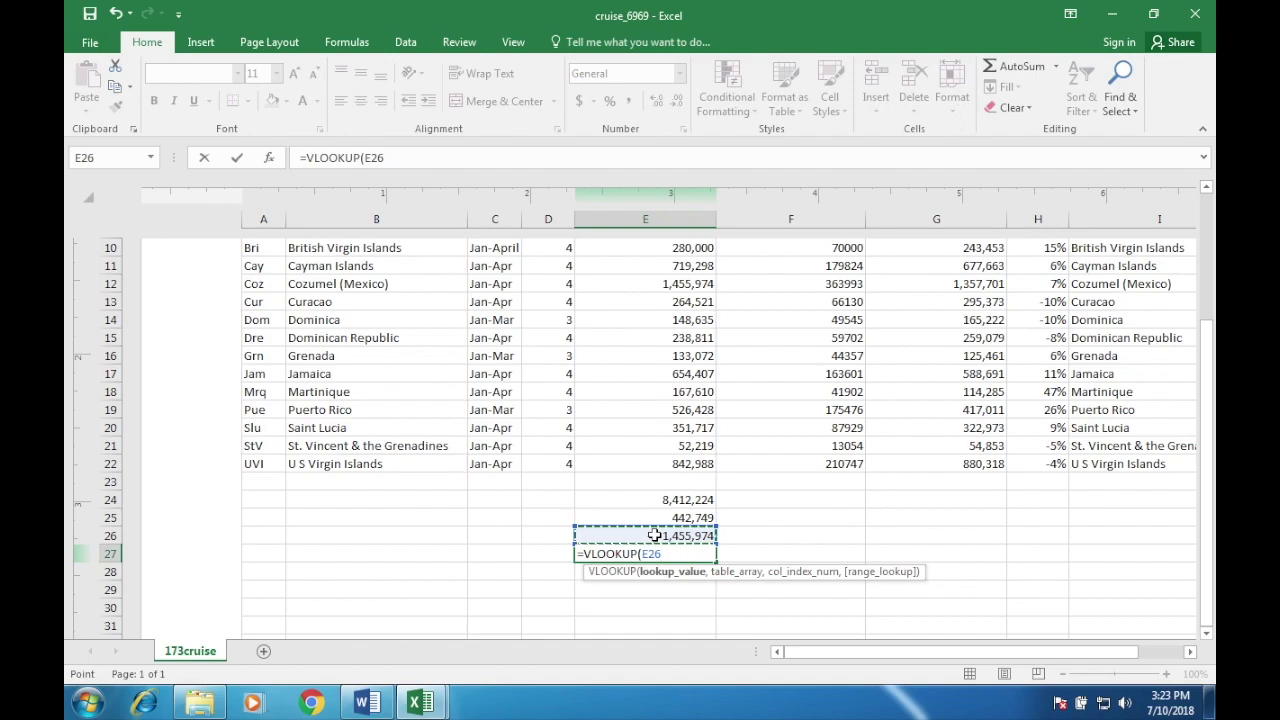
pyautogui.write(',')
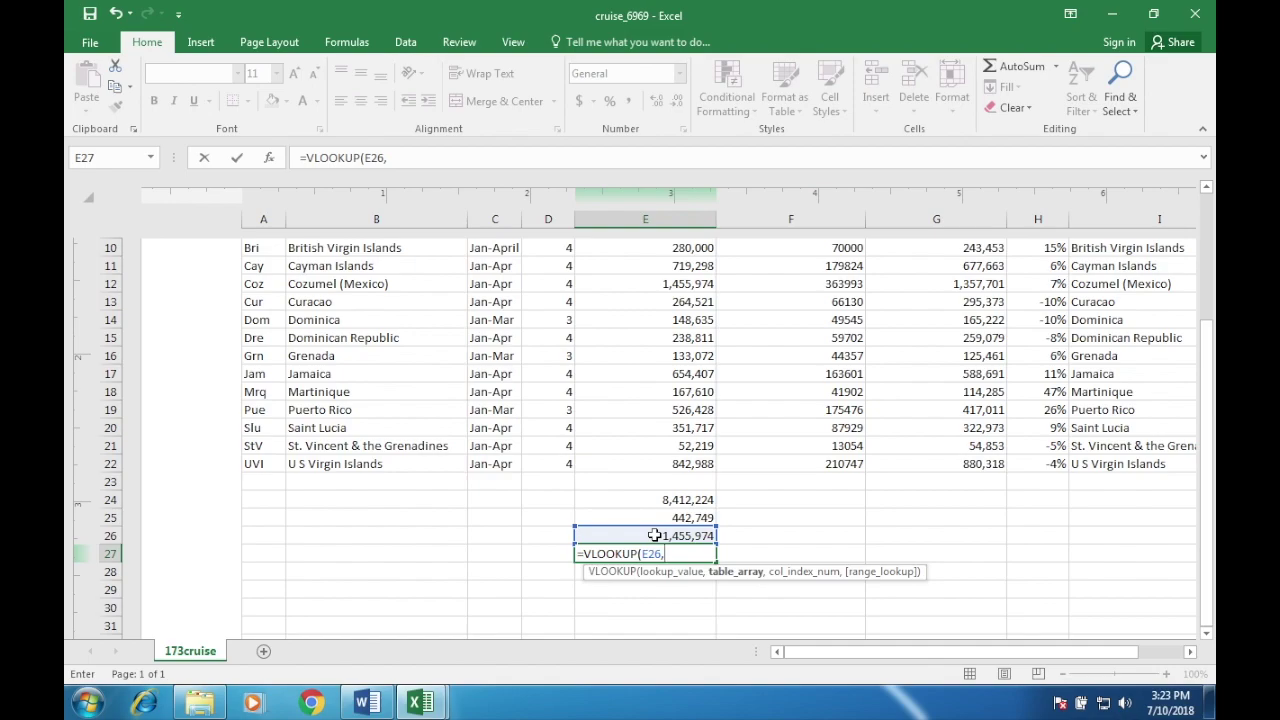
pyautogui.moveTo(675, 461); pyautogui.dragTo(1113, 441)
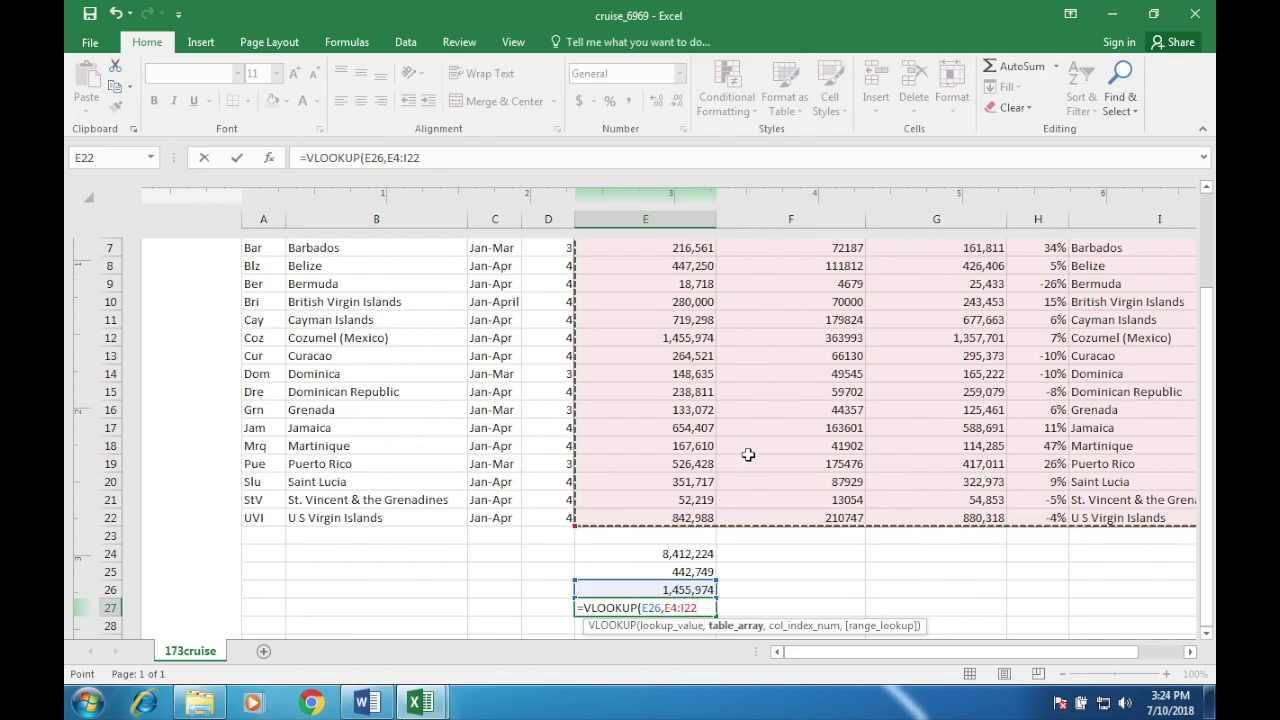
pyautogui.press('F4')
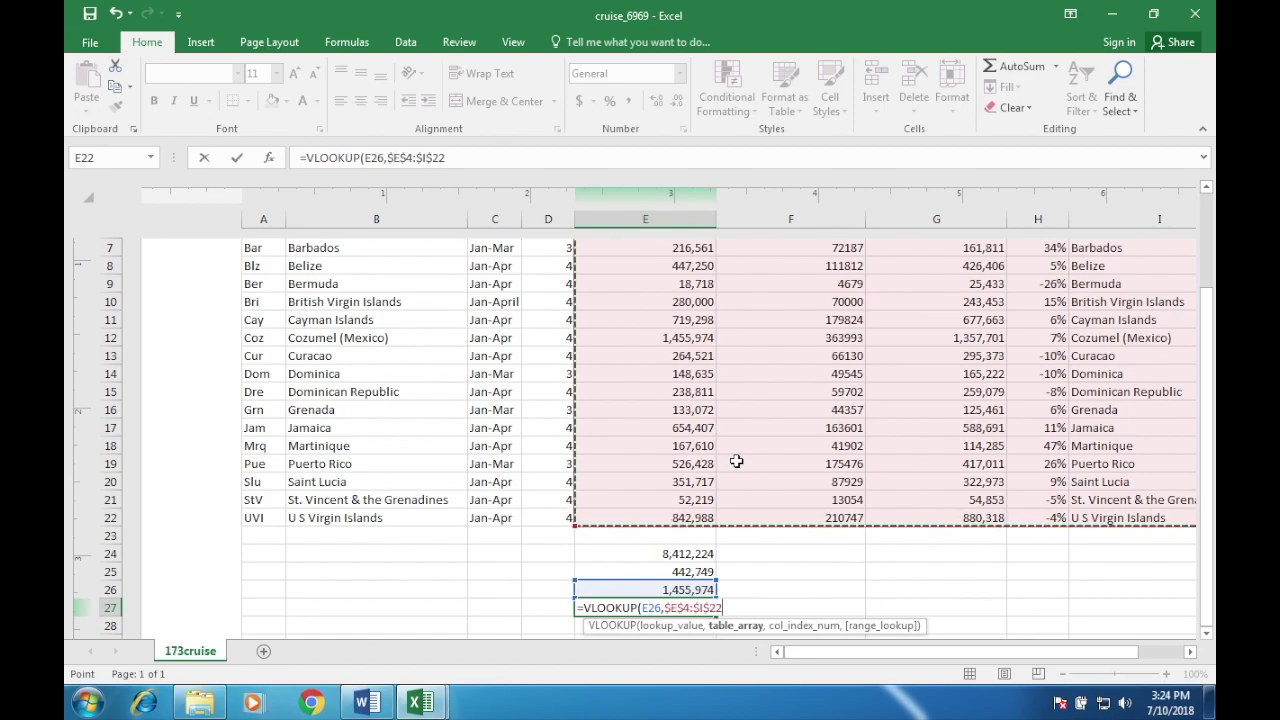
pyautogui.write(',')
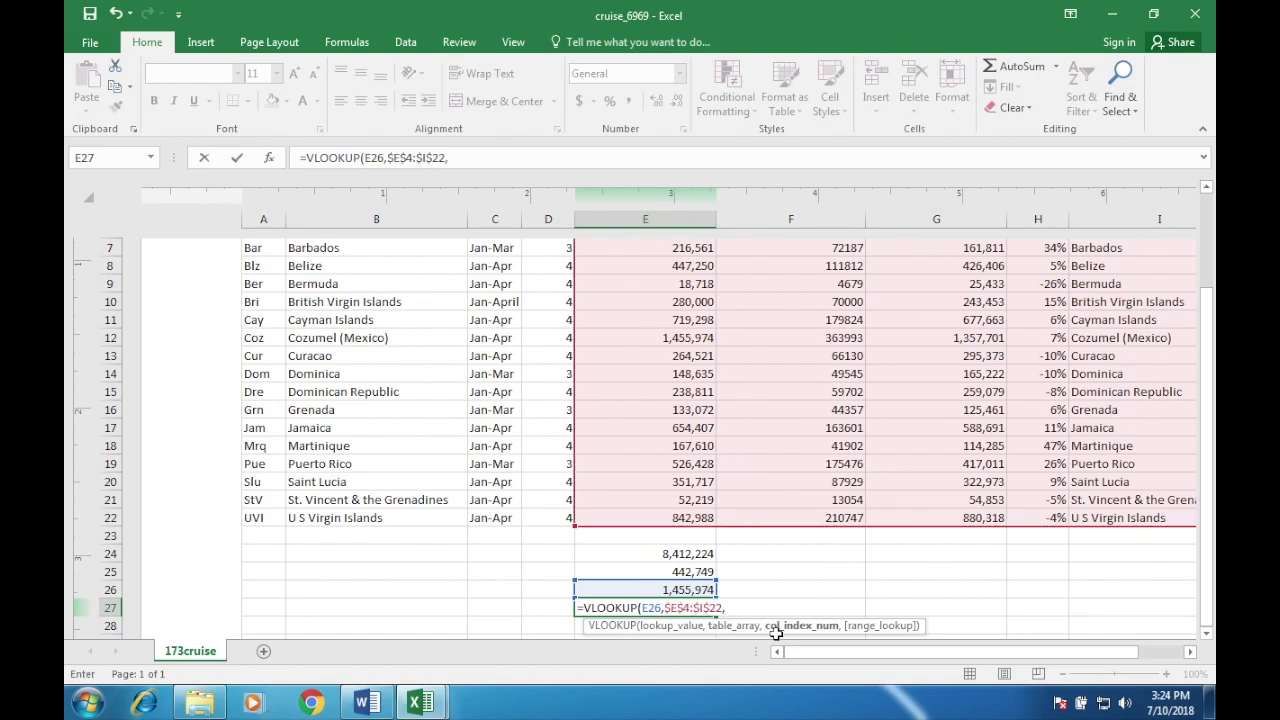
pyautogui.moveTo(838, 660); pyautogui.dragTo(852, 660)
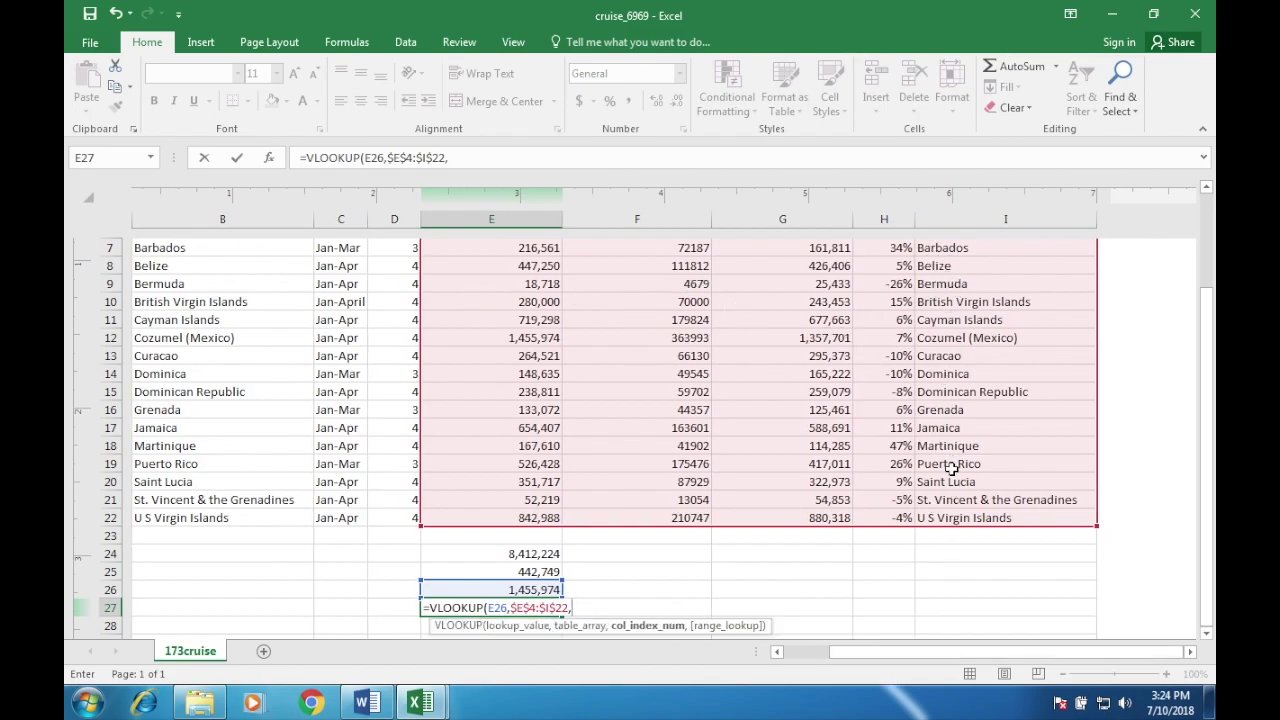
pyautogui.write('5,')
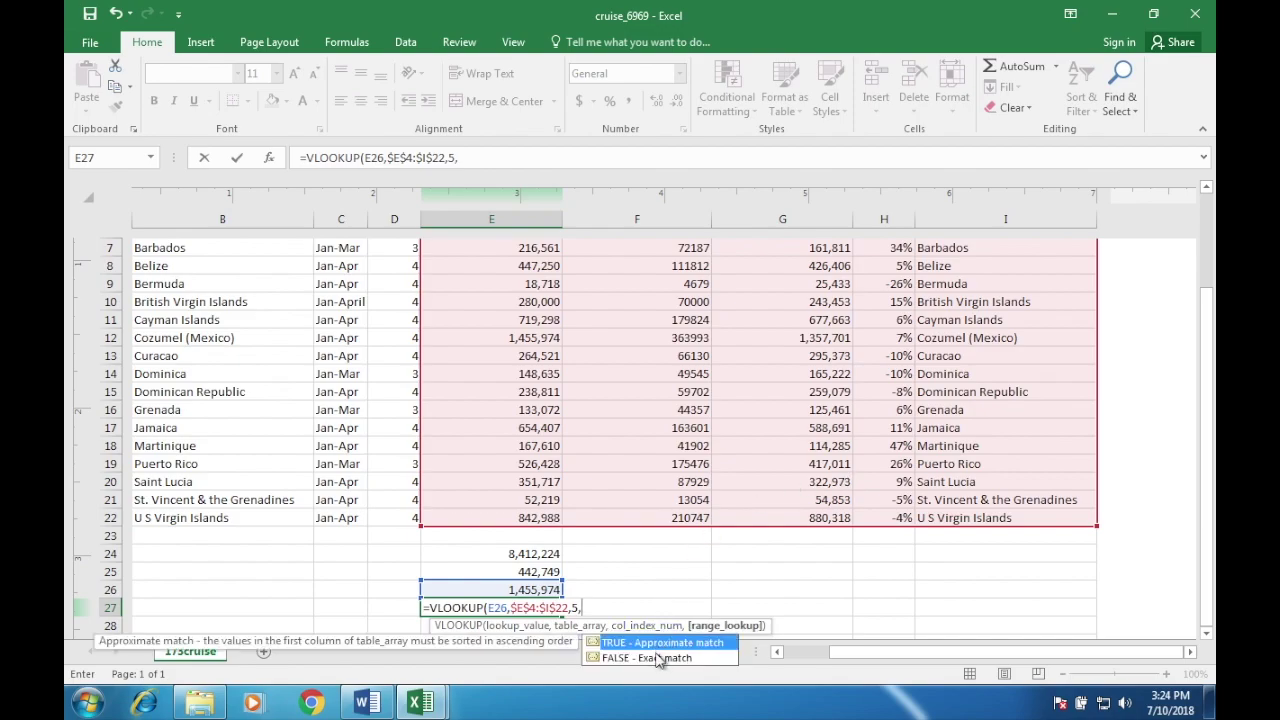
pyautogui.doubleClick(659, 658)
pyautogui.press('Return')
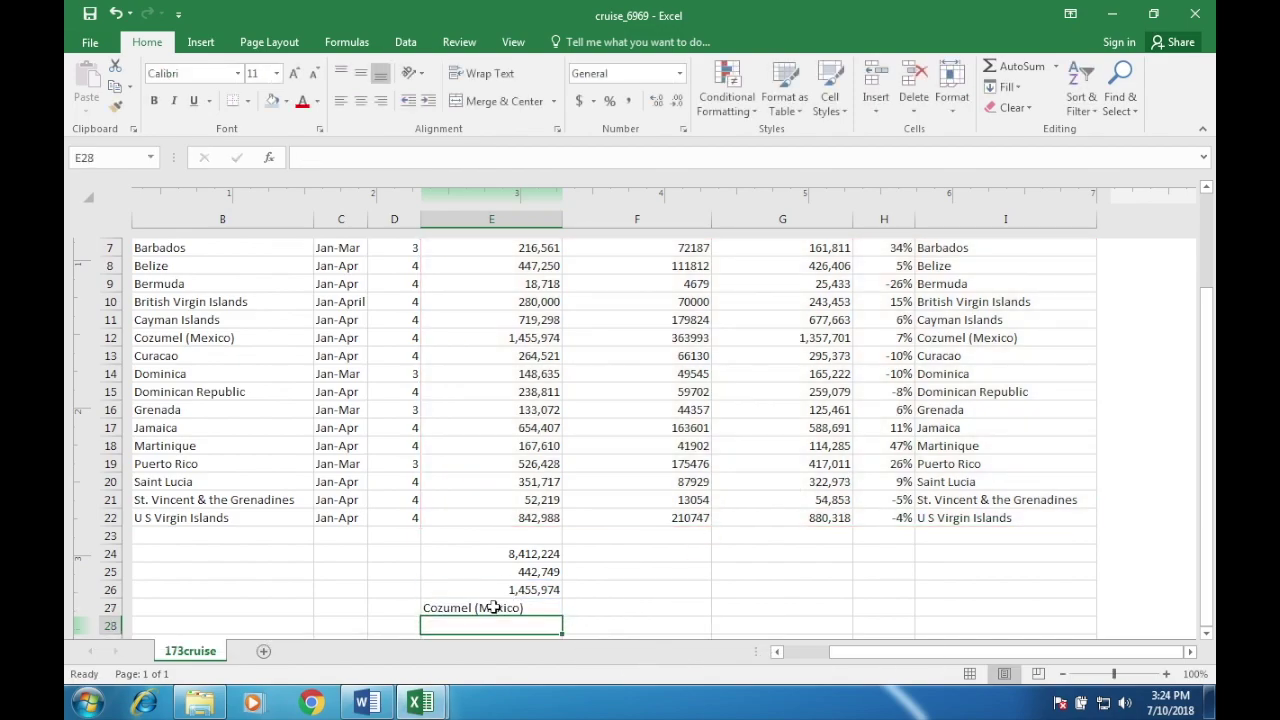
pyautogui.click(498, 609)
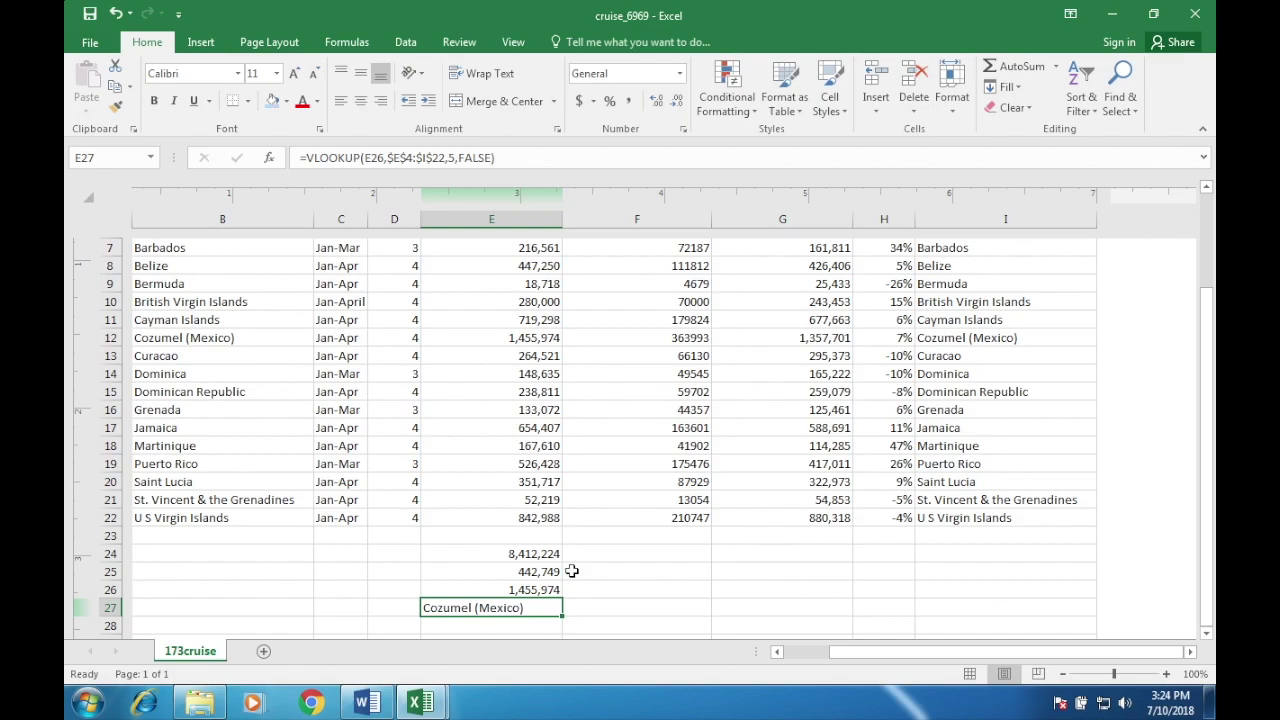
# Label D24 'Total Visitors (2015)' and D25 'Average Visitors (2015)', autofitting column D
pyautogui.hscroll(-2, 571, 571)
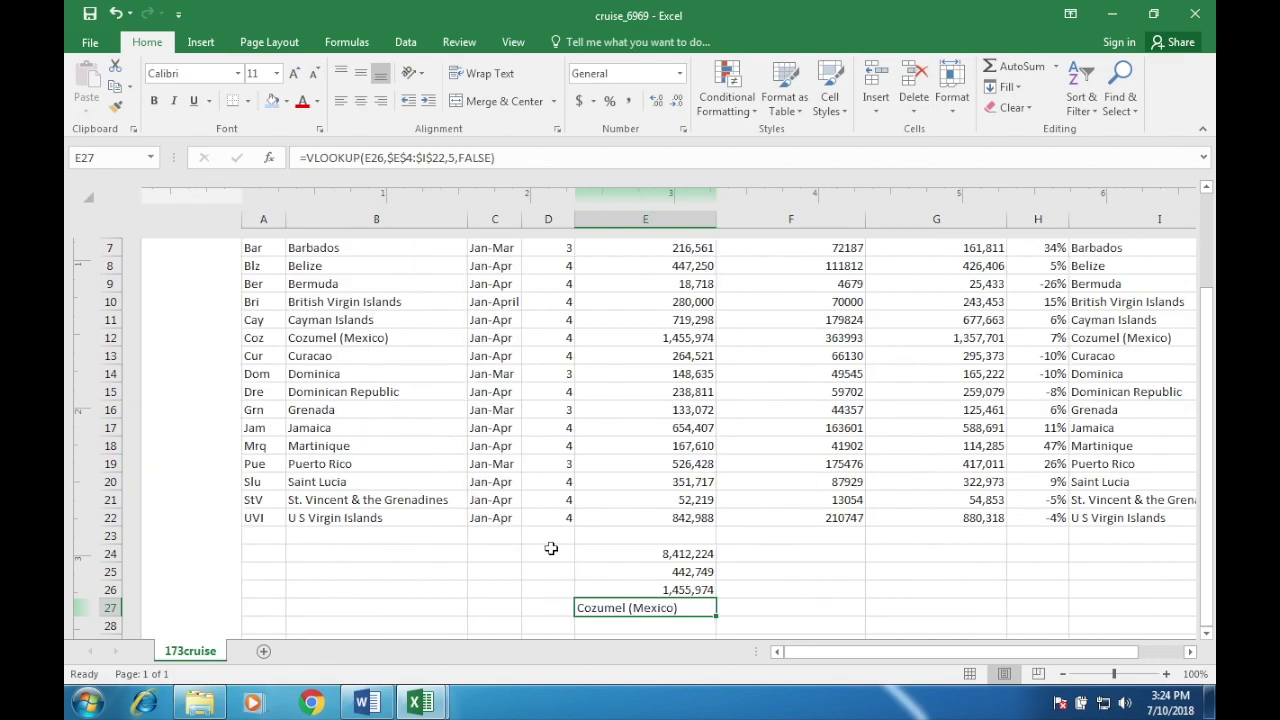
pyautogui.click(551, 549)
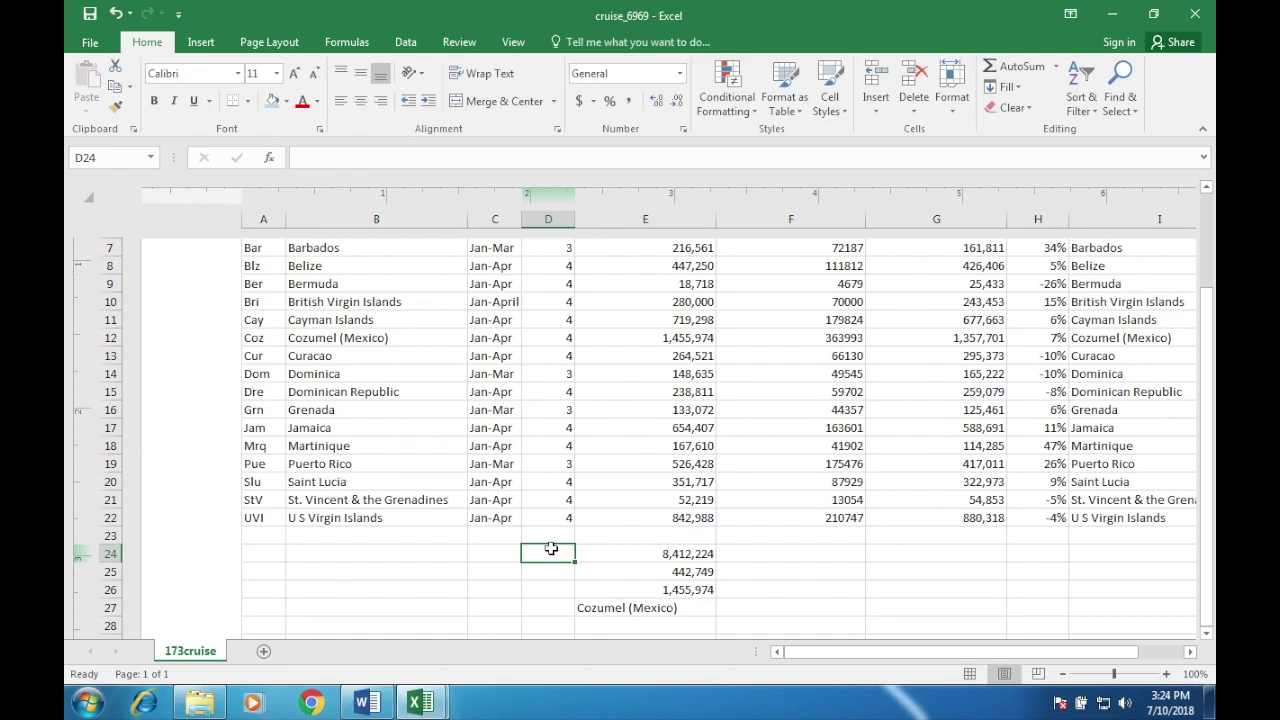
pyautogui.write('Total Vis')
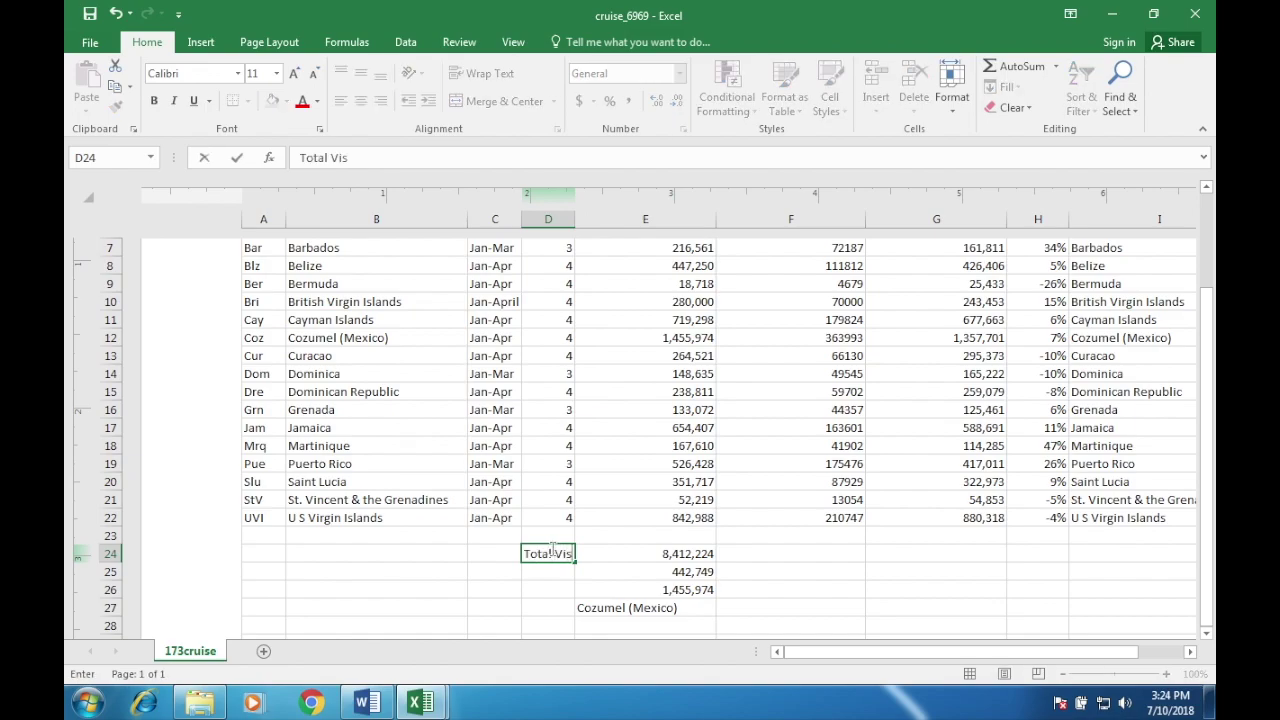
pyautogui.write('itors (2015')
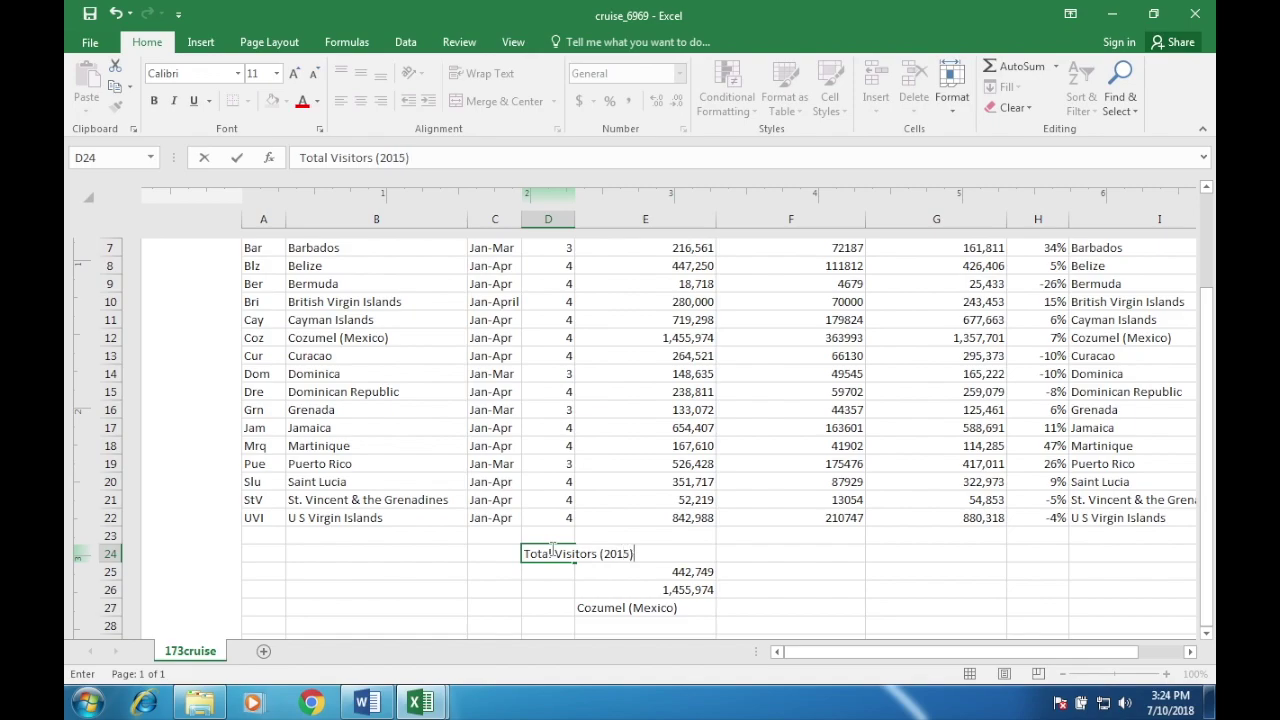
pyautogui.press('Return')
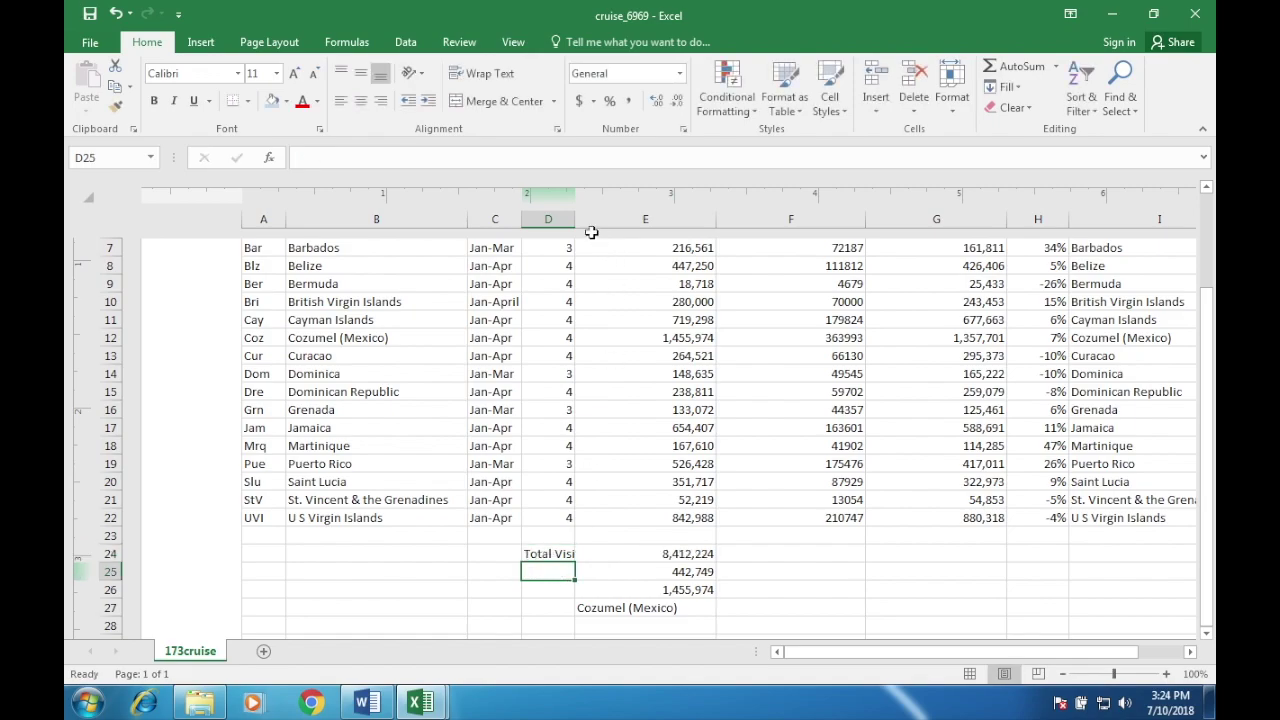
pyautogui.doubleClick(576, 218)
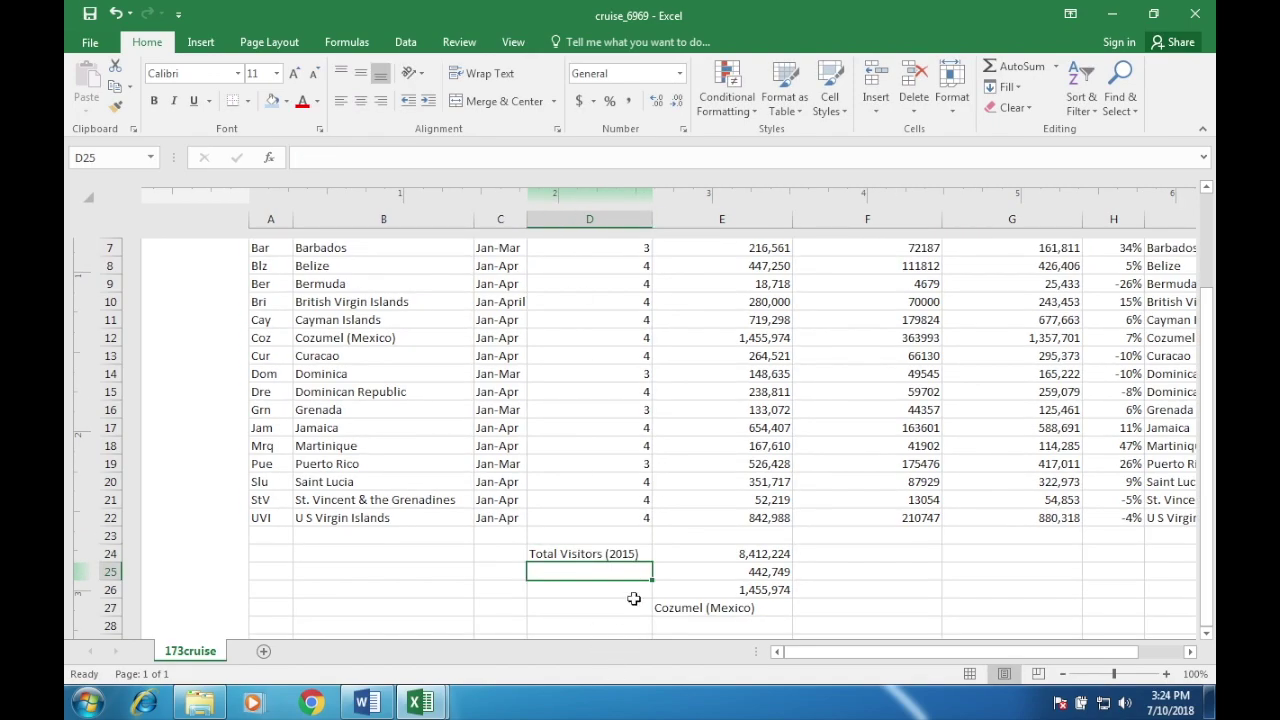
pyautogui.write('Average Viso')
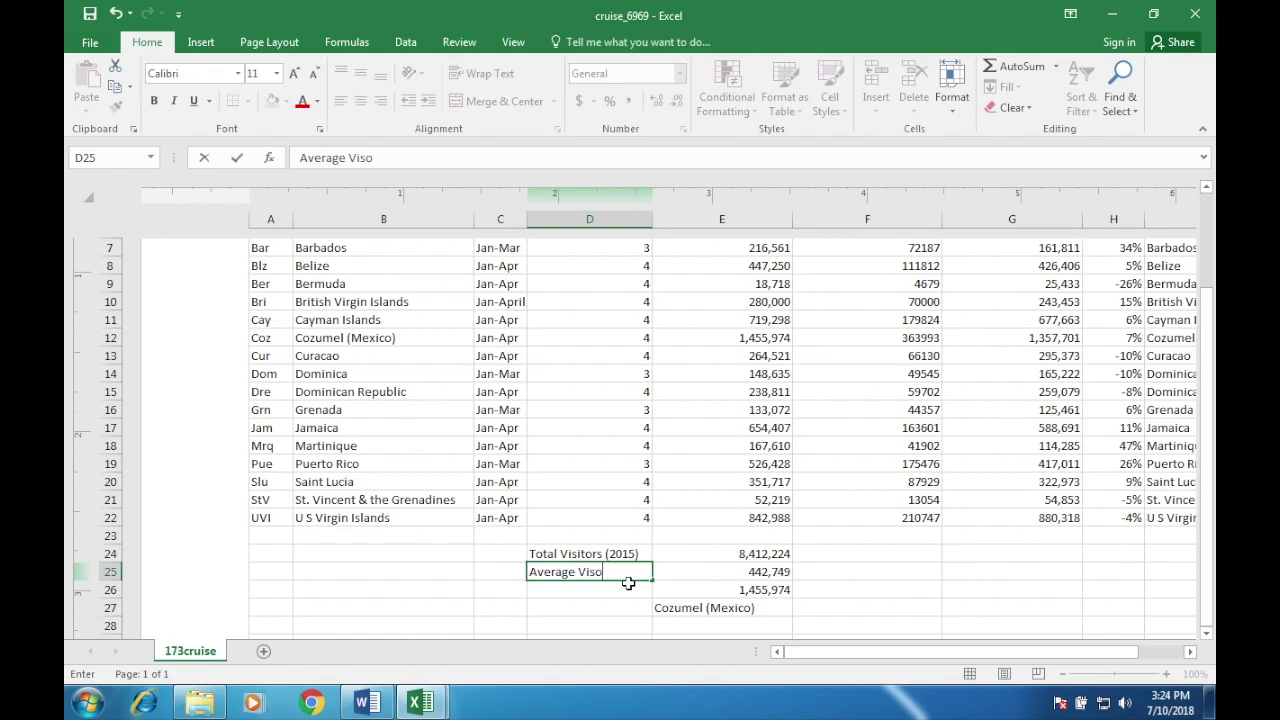
pyautogui.press('BackSpace')
pyautogui.press('BackSpace')
pyautogui.write('sitors (2015)')
pyautogui.press('Return')
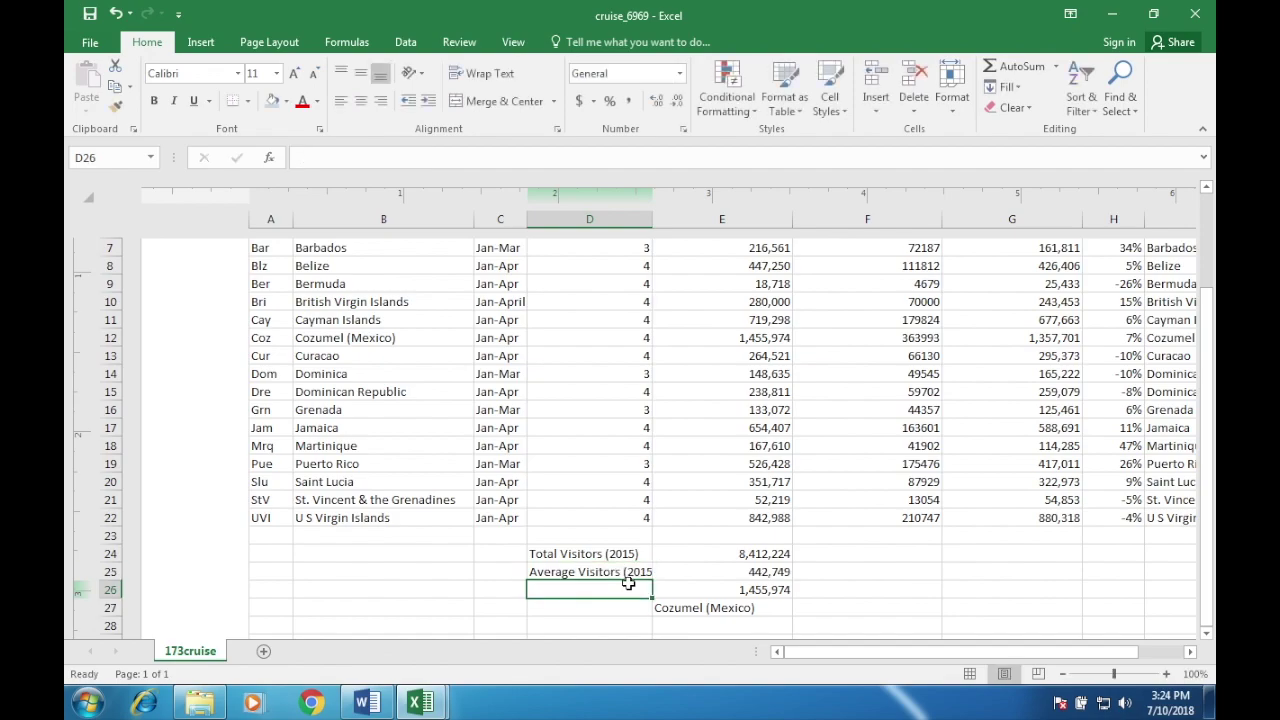
pyautogui.doubleClick(652, 218)
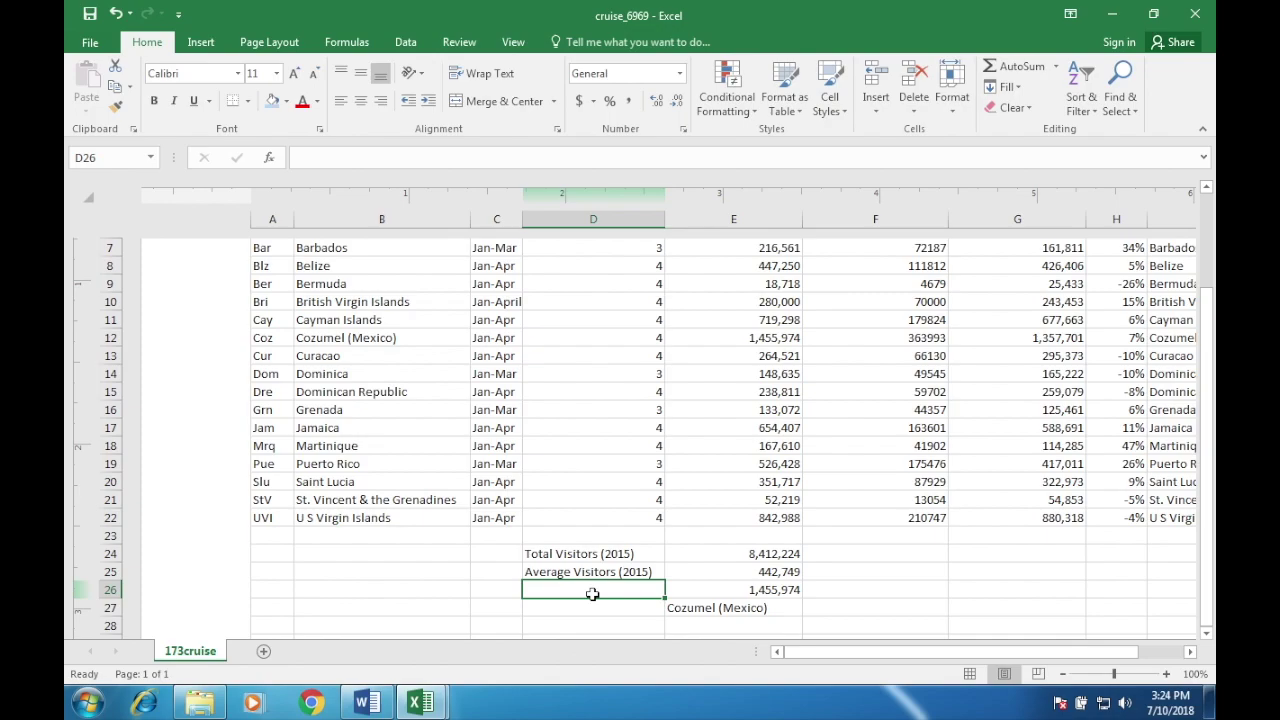
# Label D26 'Total Visitors To Most Popular Destination' and D27 'Most Popular Destination'
pyautogui.write('Total Visitor')
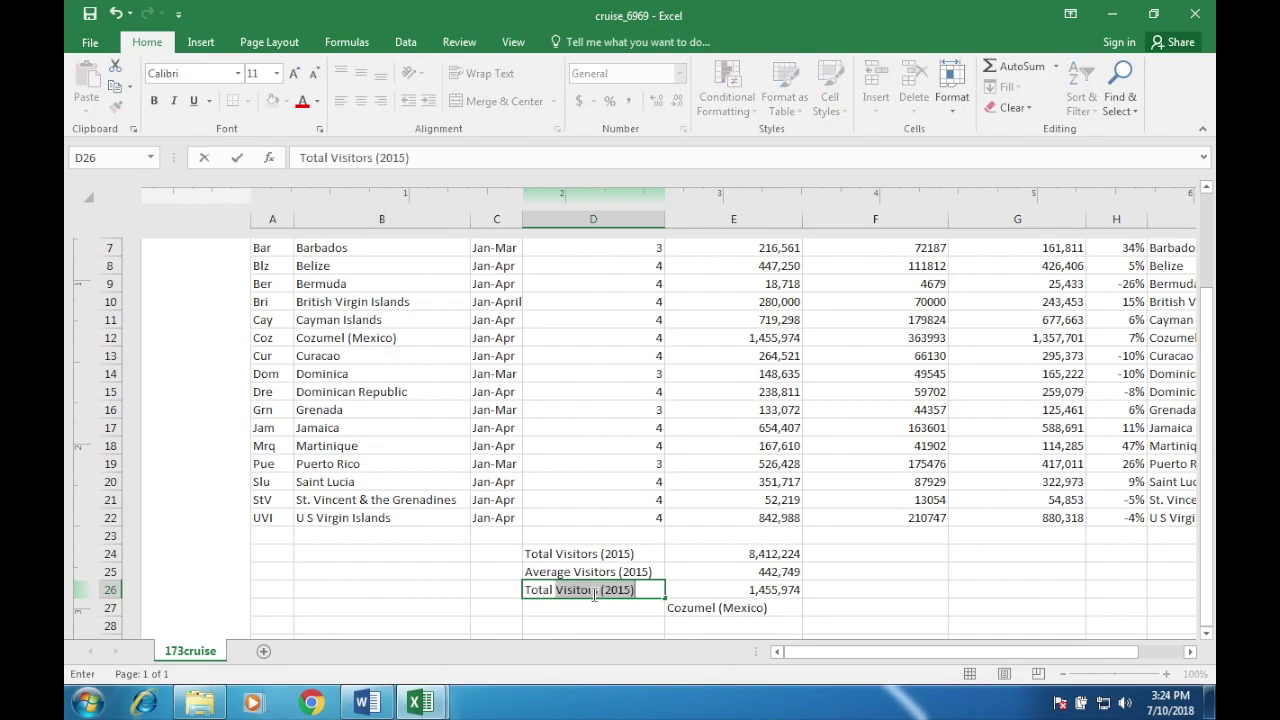
pyautogui.write('s To Mo')
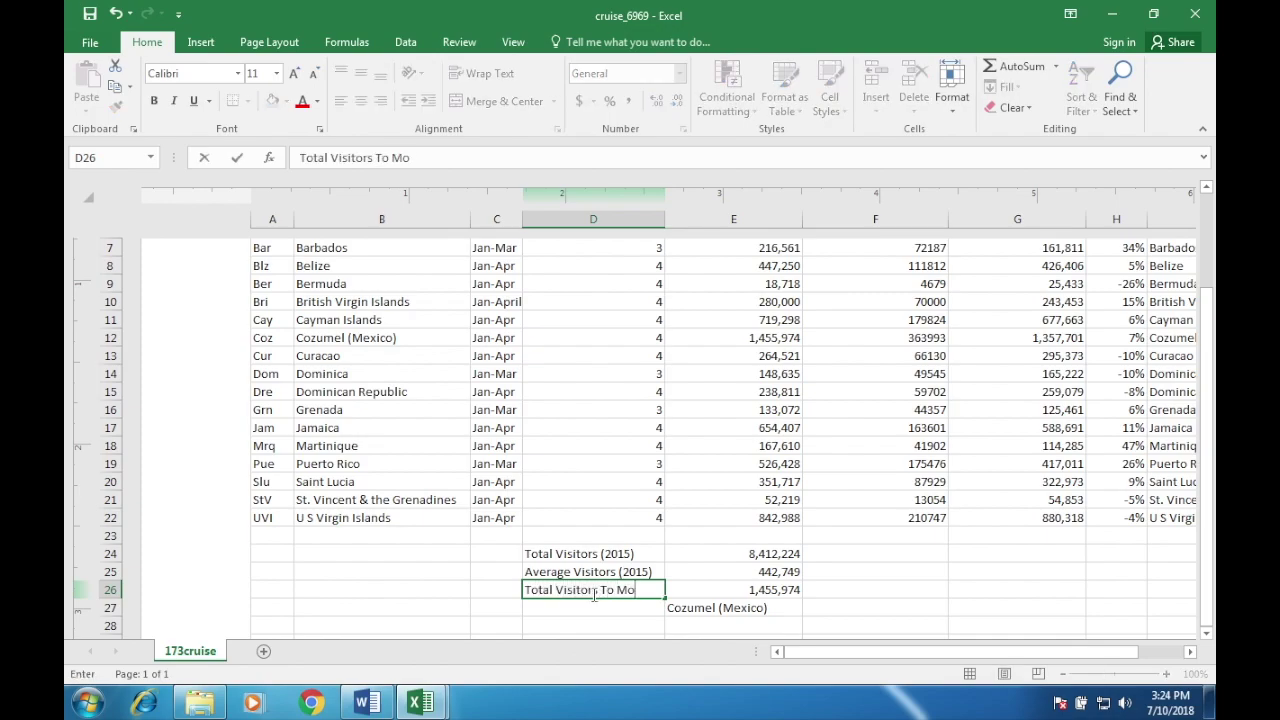
pyautogui.write('st Popular Destinat')
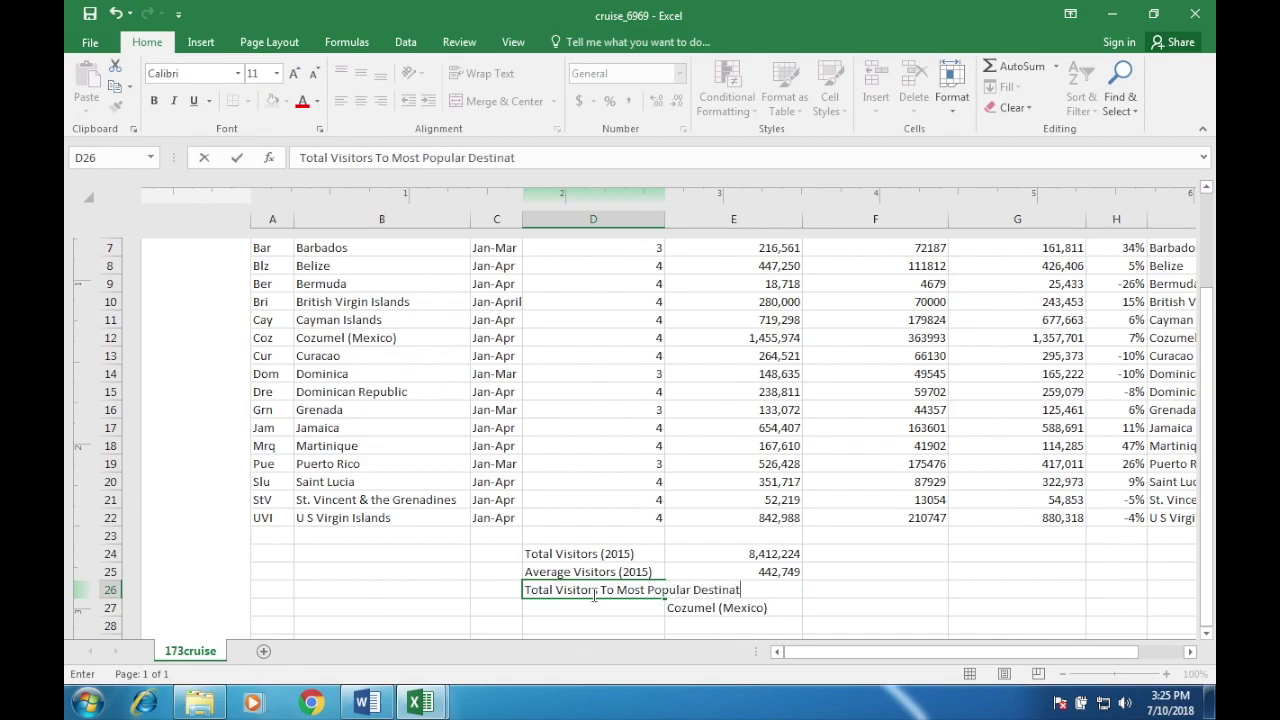
pyautogui.write('ion')
pyautogui.press('Return')
pyautogui.doubleClick(665, 218)
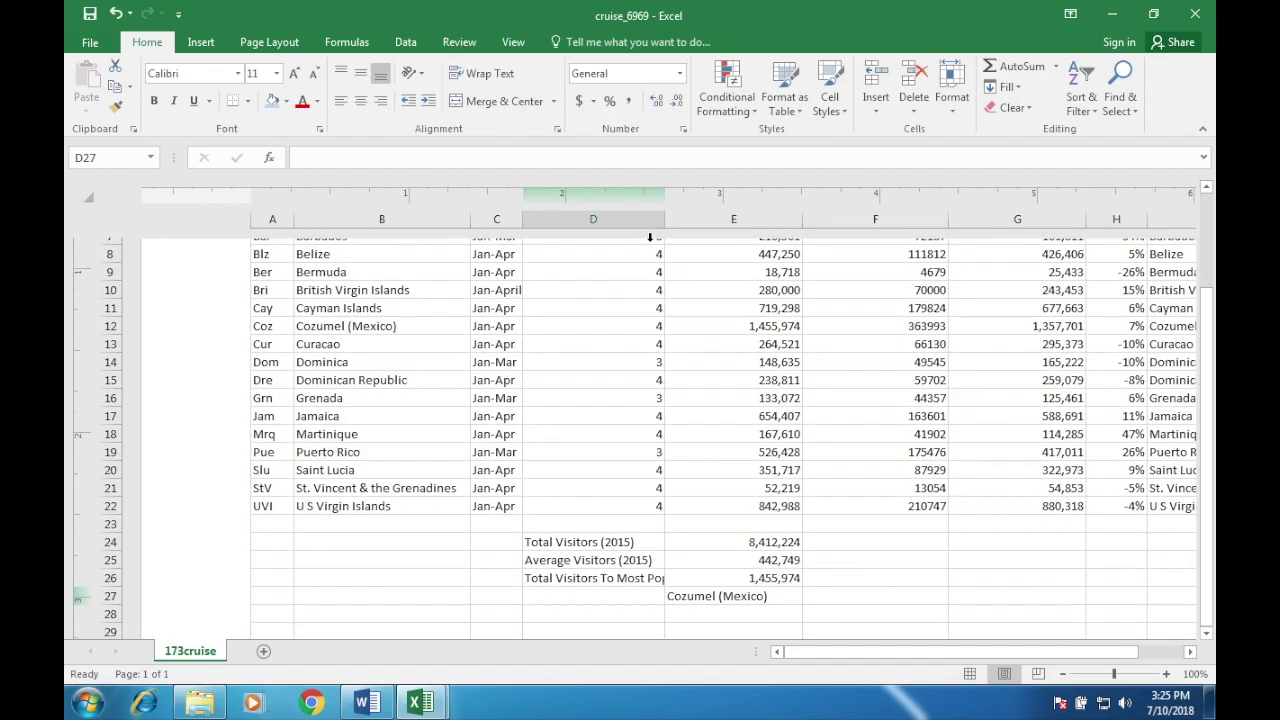
pyautogui.write('Most Popu')
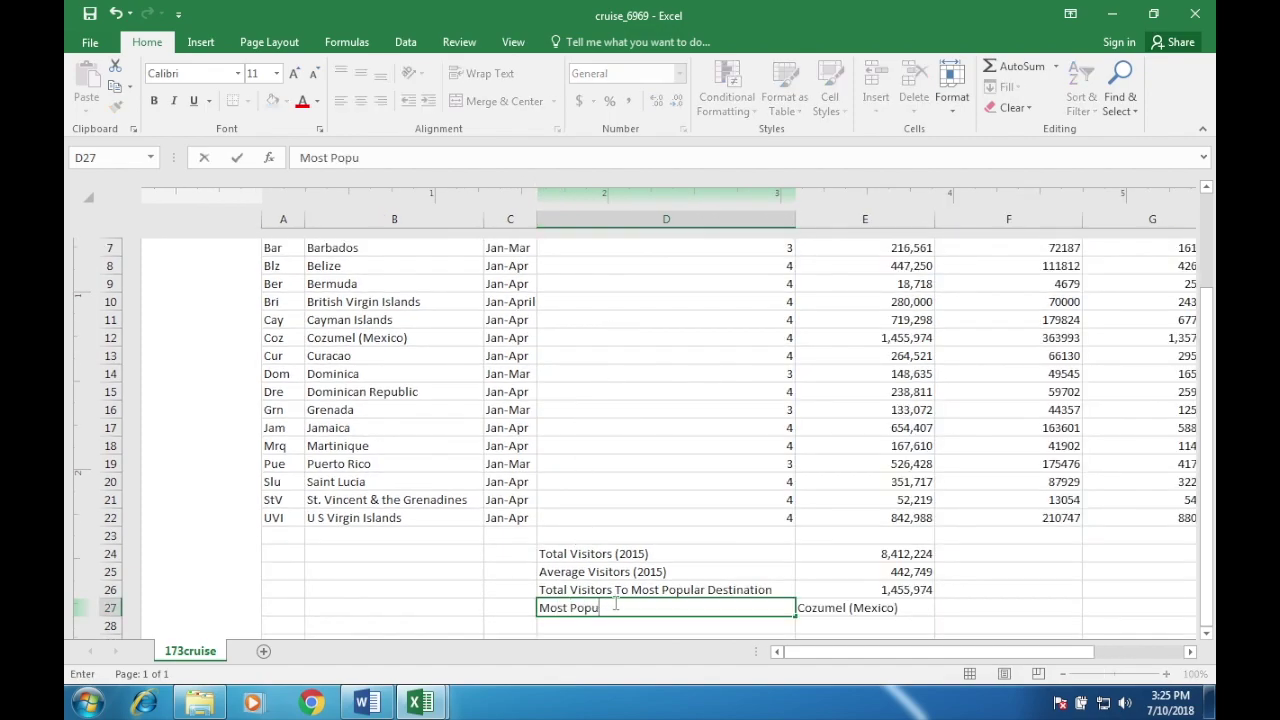
pyautogui.write('lar Destination')
pyautogui.press('Return')
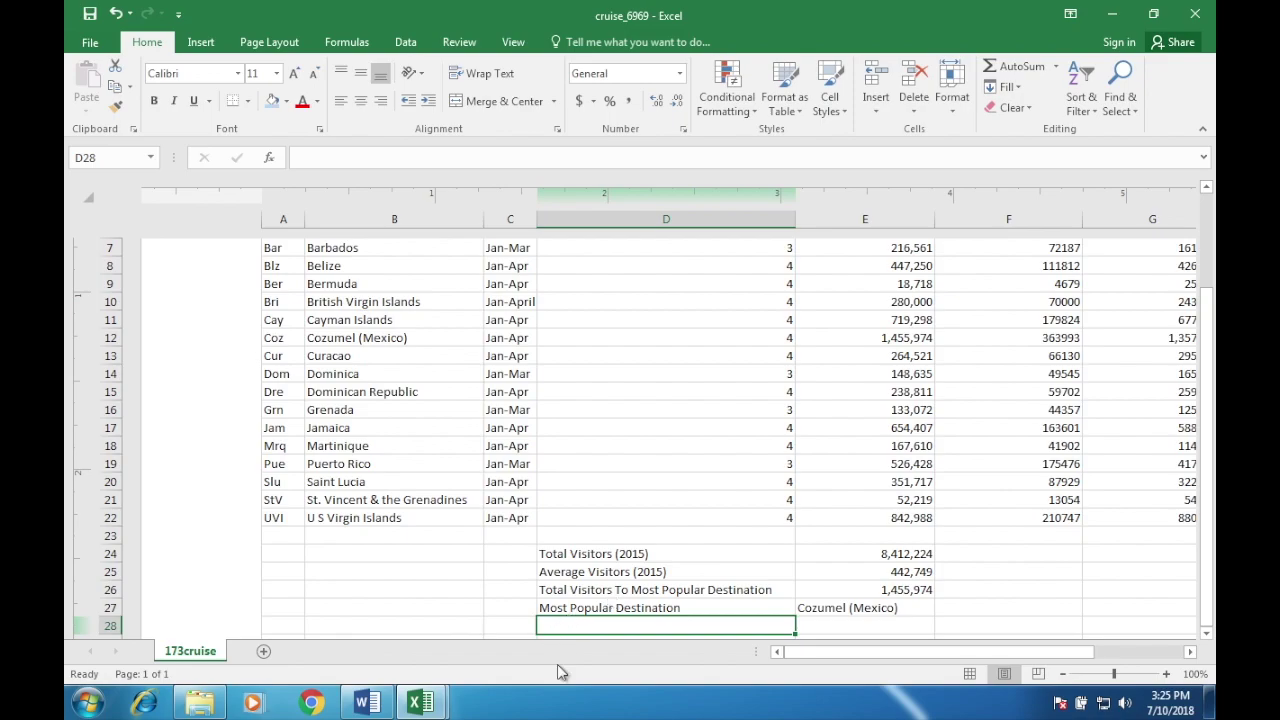
# Select D24:E27, turn on Show Formulas, and autofit column D
pyautogui.moveTo(810, 658); pyautogui.dragTo(856, 658)
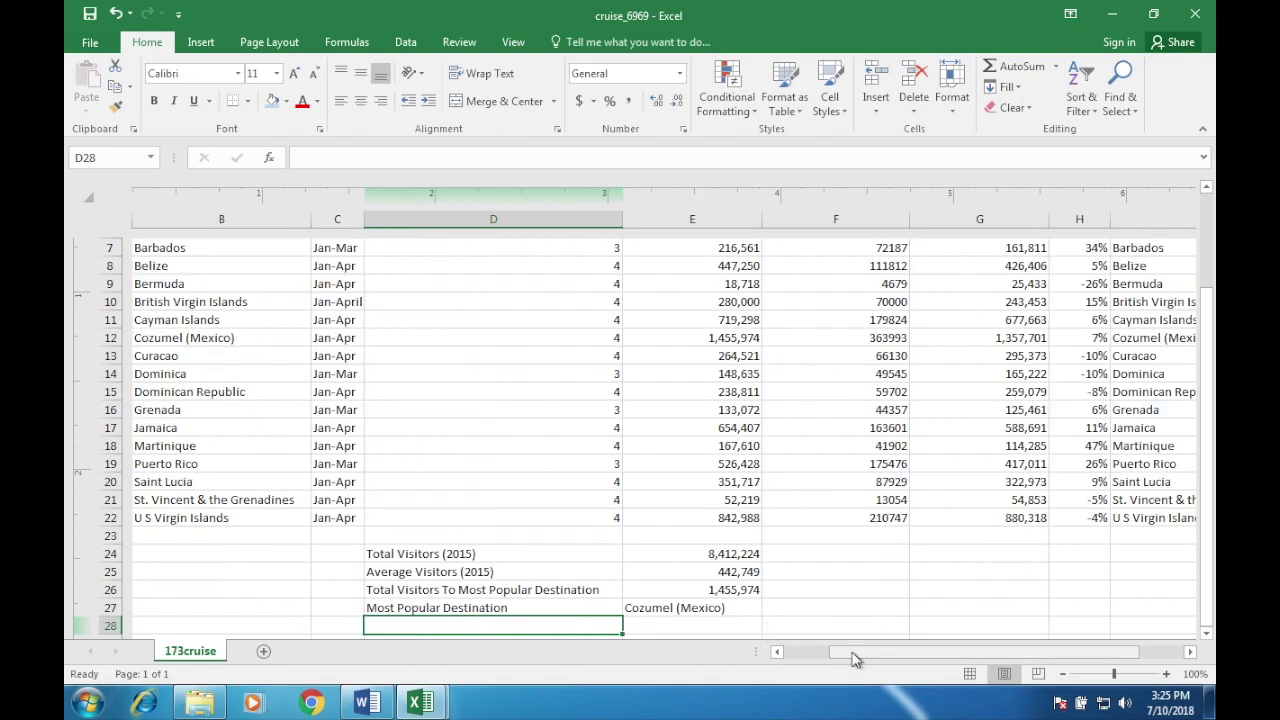
pyautogui.click(416, 553)
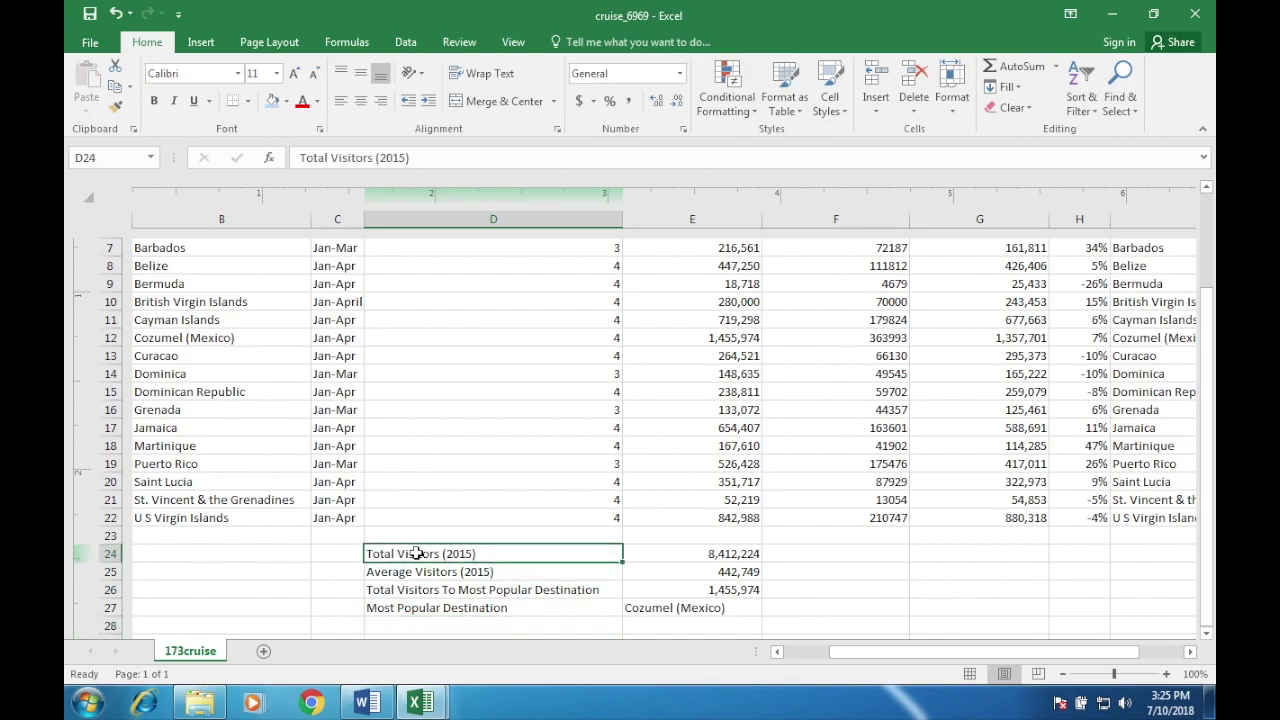
pyautogui.moveTo(416, 553)
pyautogui.mouseDown()
pyautogui.moveTo(729, 591)
pyautogui.moveTo(740, 610)
pyautogui.mouseUp()
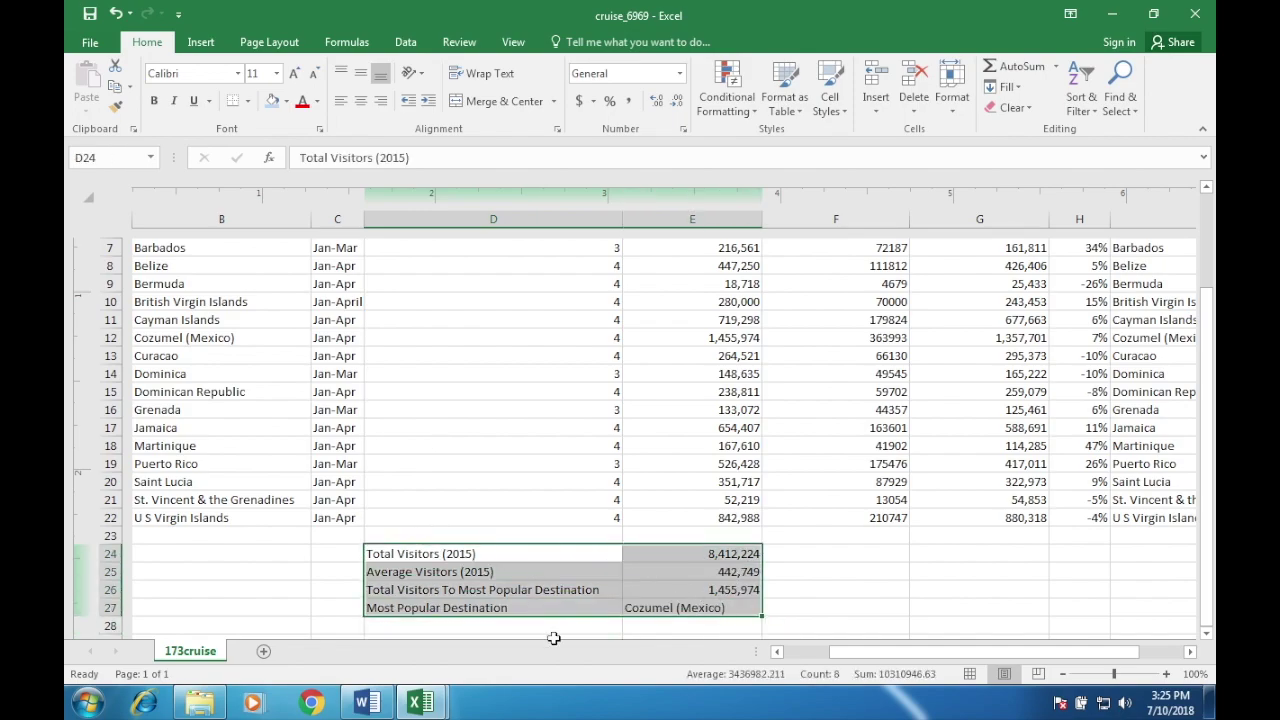
pyautogui.click(344, 42)
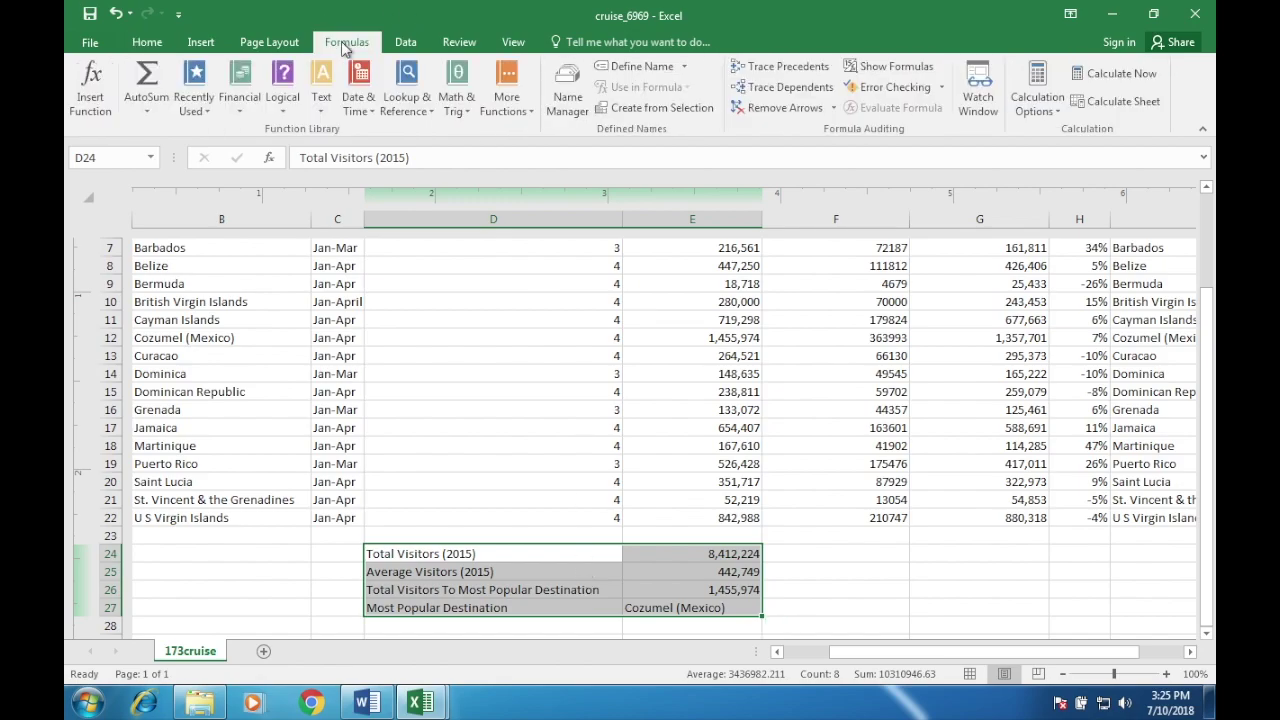
pyautogui.click(888, 66)
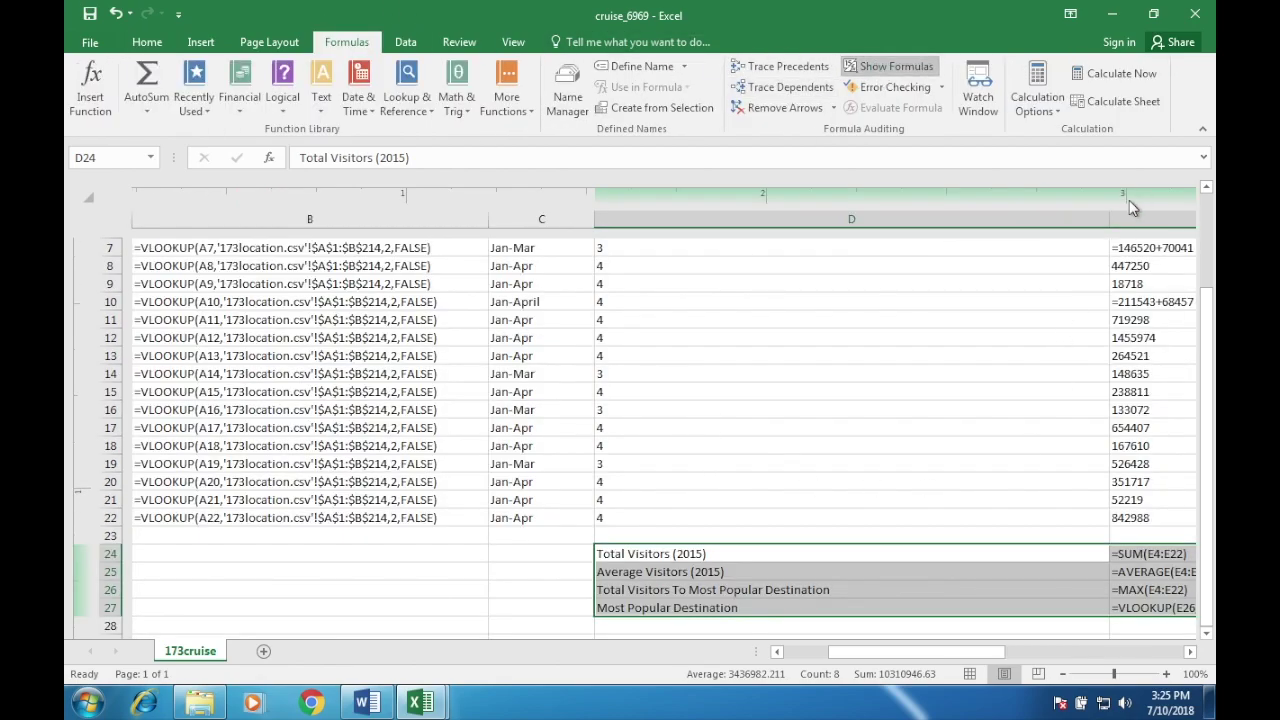
pyautogui.doubleClick(1108, 218)
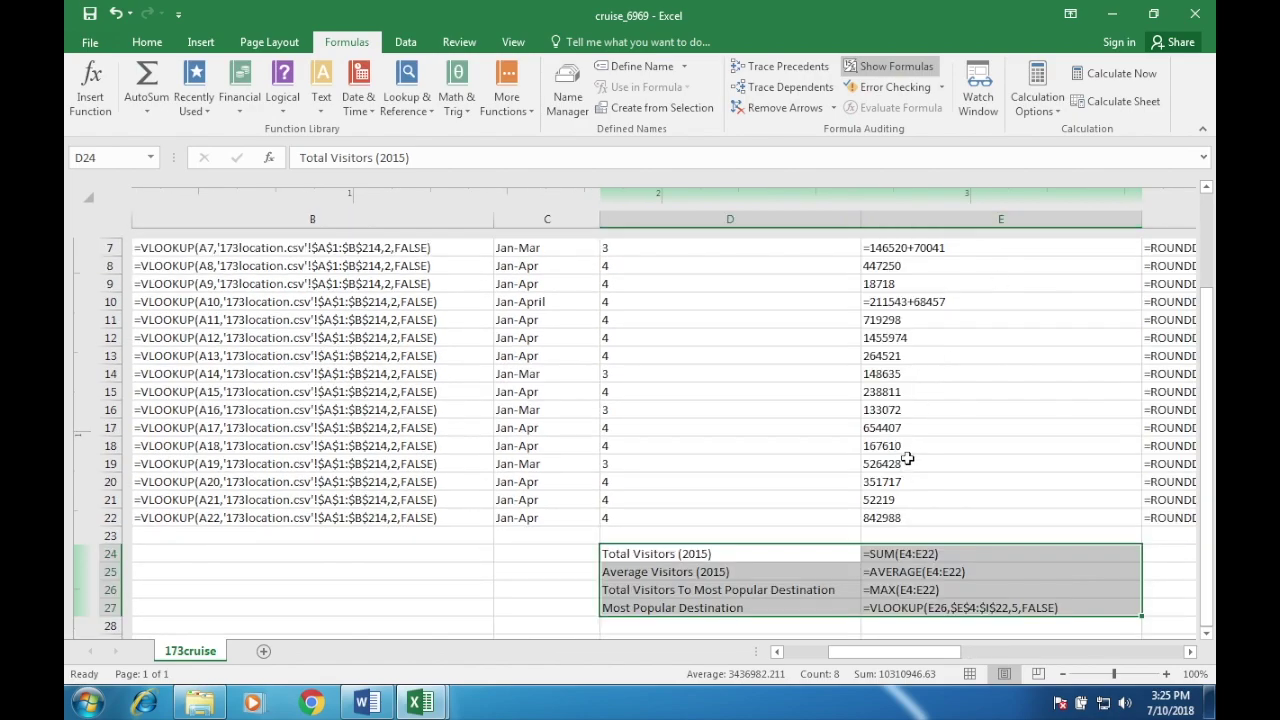
# Set the D24:E27 summary block as the print area
pyautogui.click(269, 42)
pyautogui.click(341, 100)
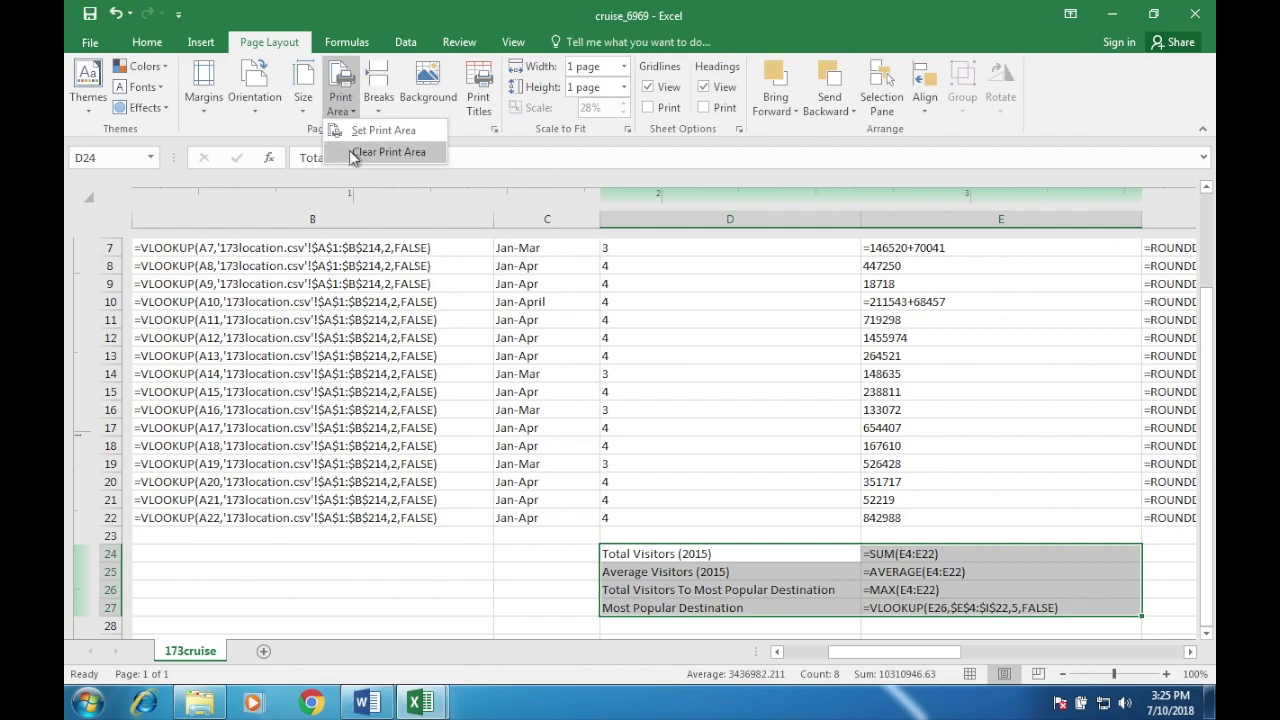
pyautogui.click(368, 134)
# In Page Setup's Sheet options, enable printing of row and column headings
pyautogui.click(92, 42)
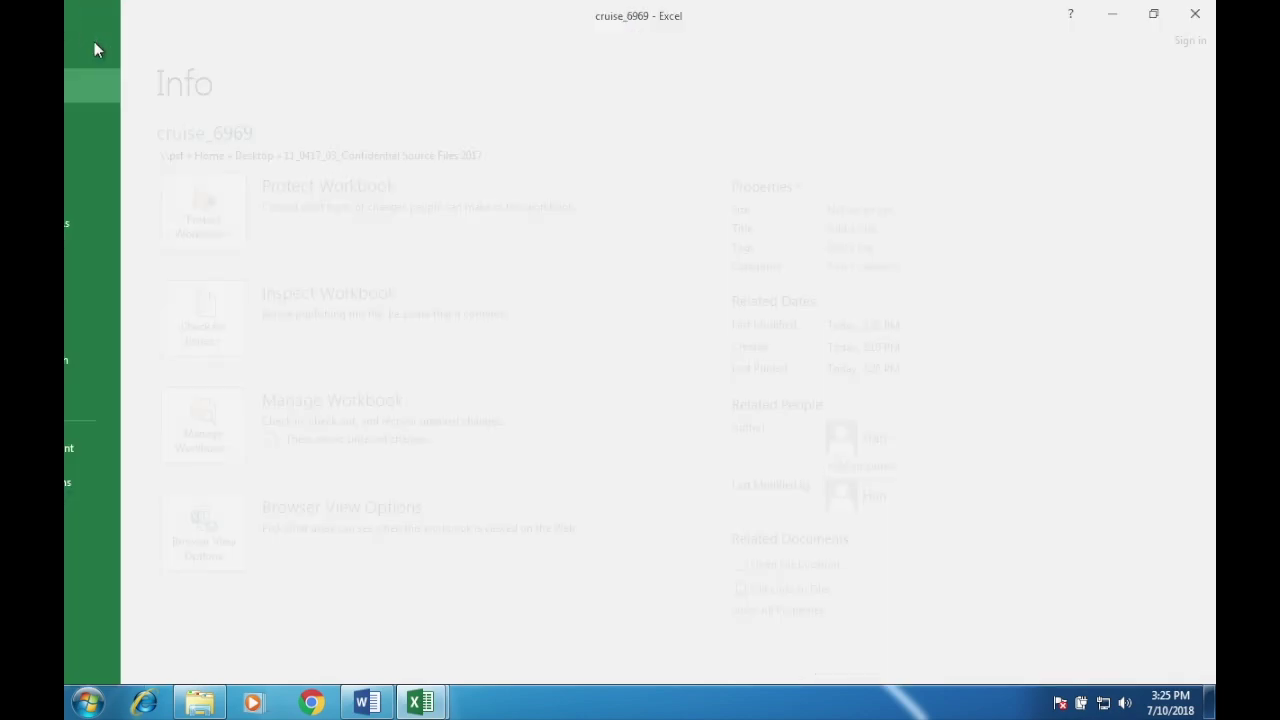
pyautogui.click(119, 262)
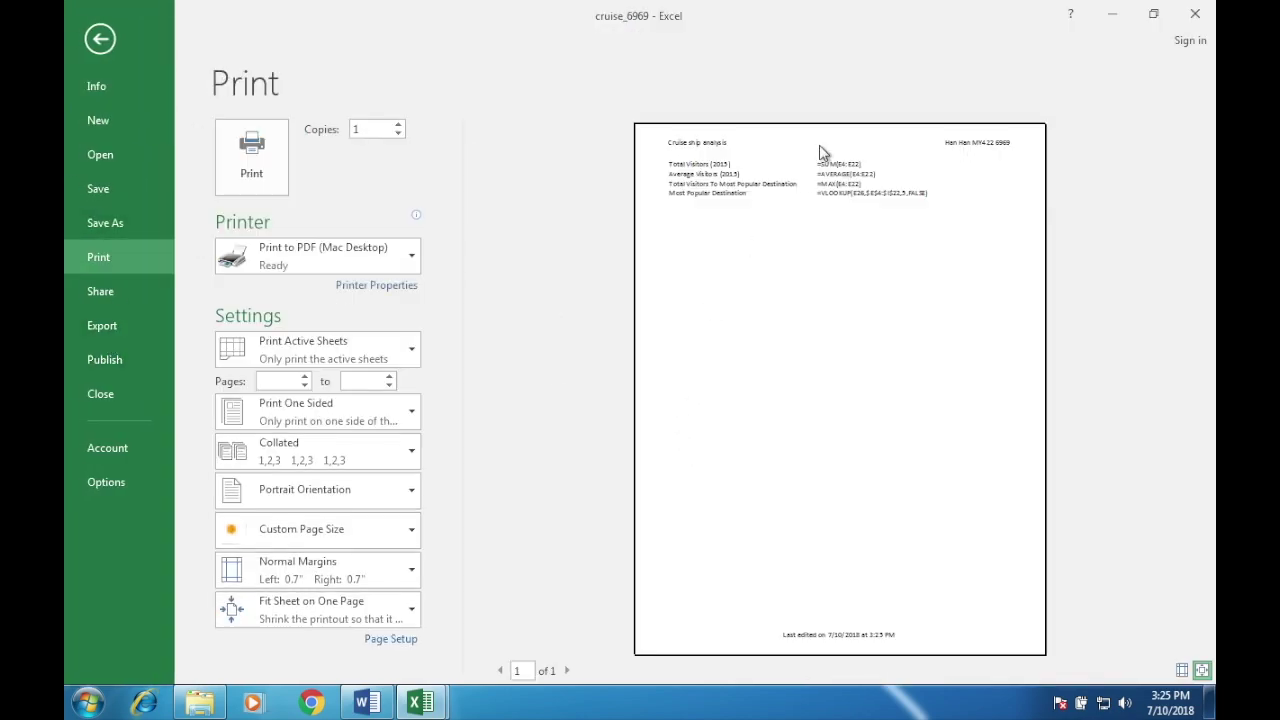
pyautogui.click(327, 344)
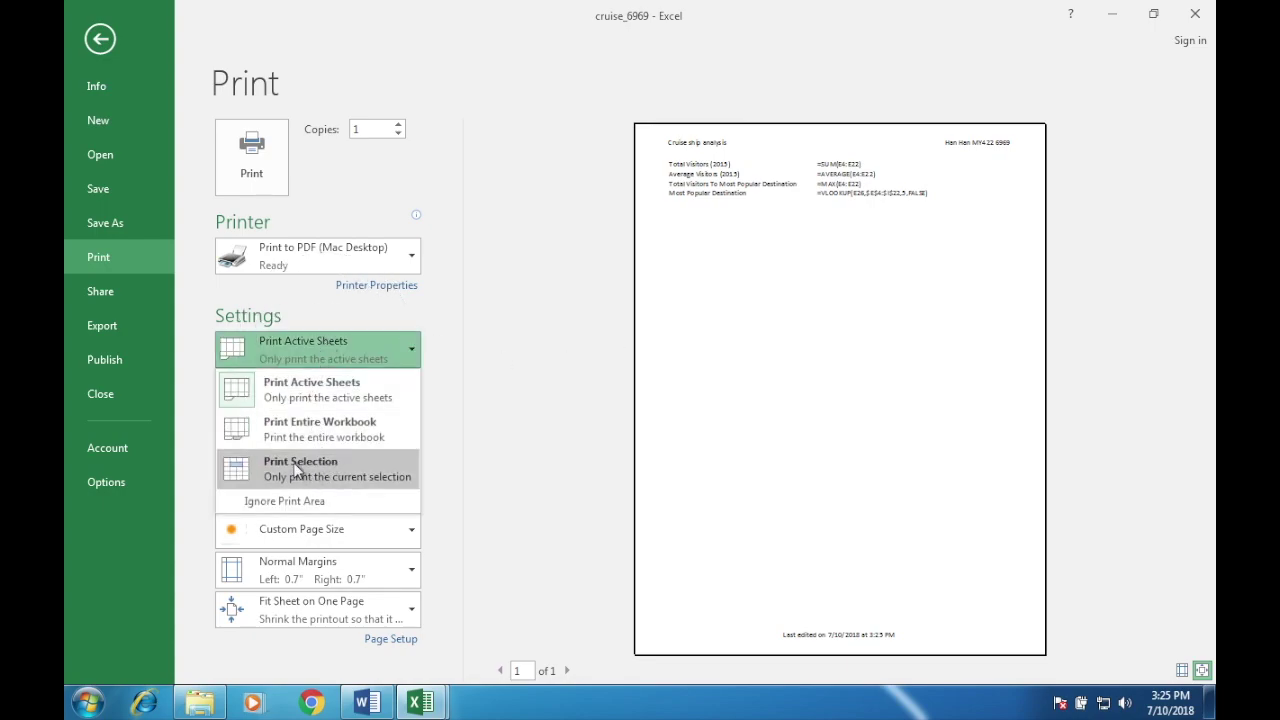
pyautogui.click(487, 466)
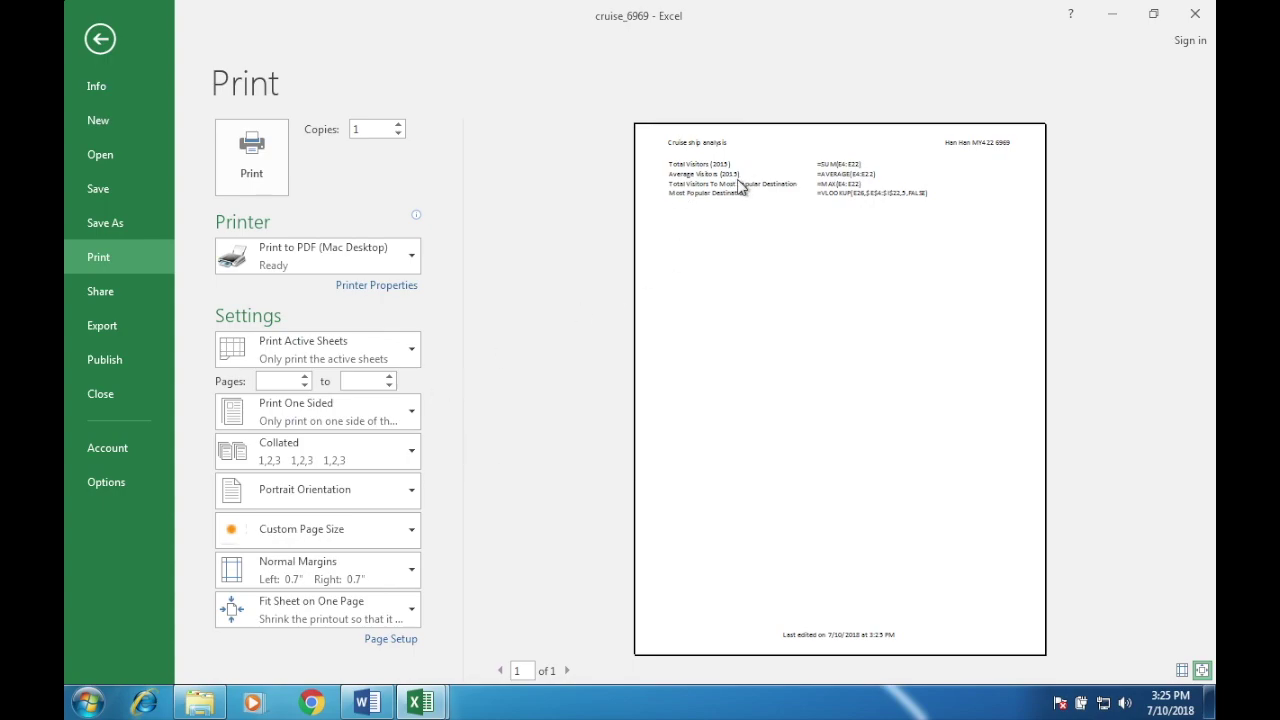
pyautogui.click(400, 646)
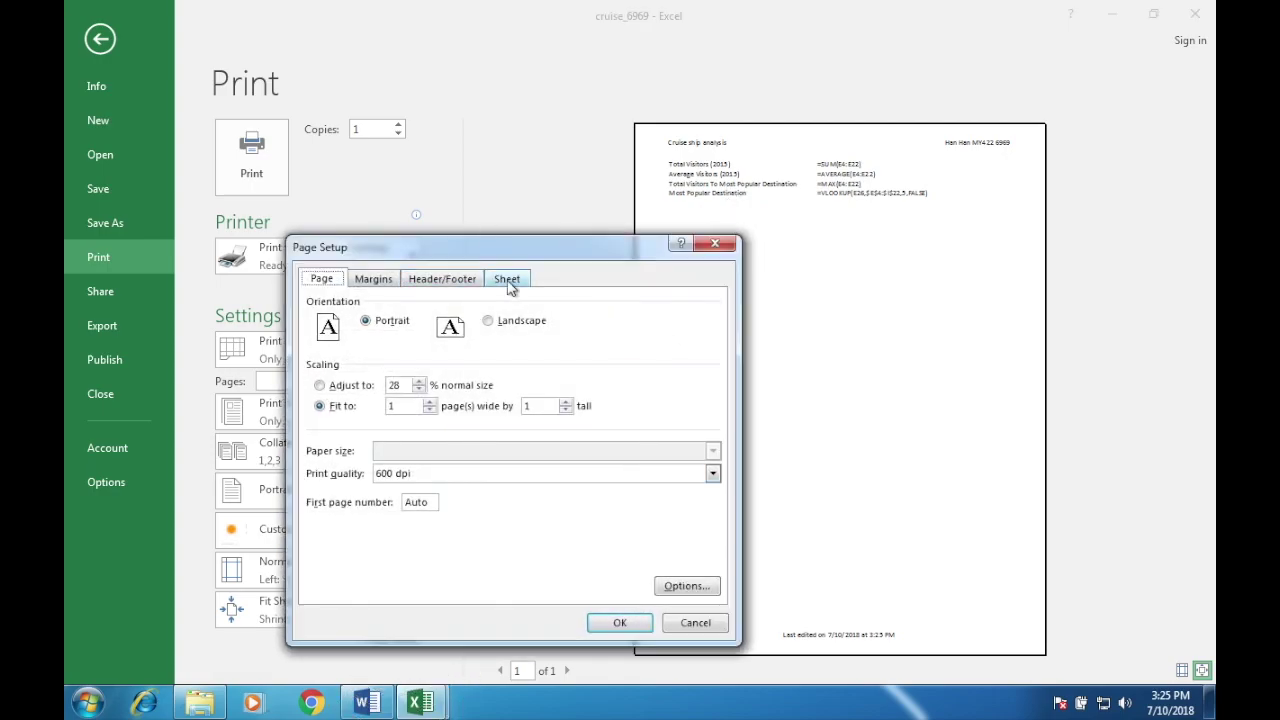
pyautogui.click(510, 282)
pyautogui.click(392, 456)
pyautogui.click(608, 623)
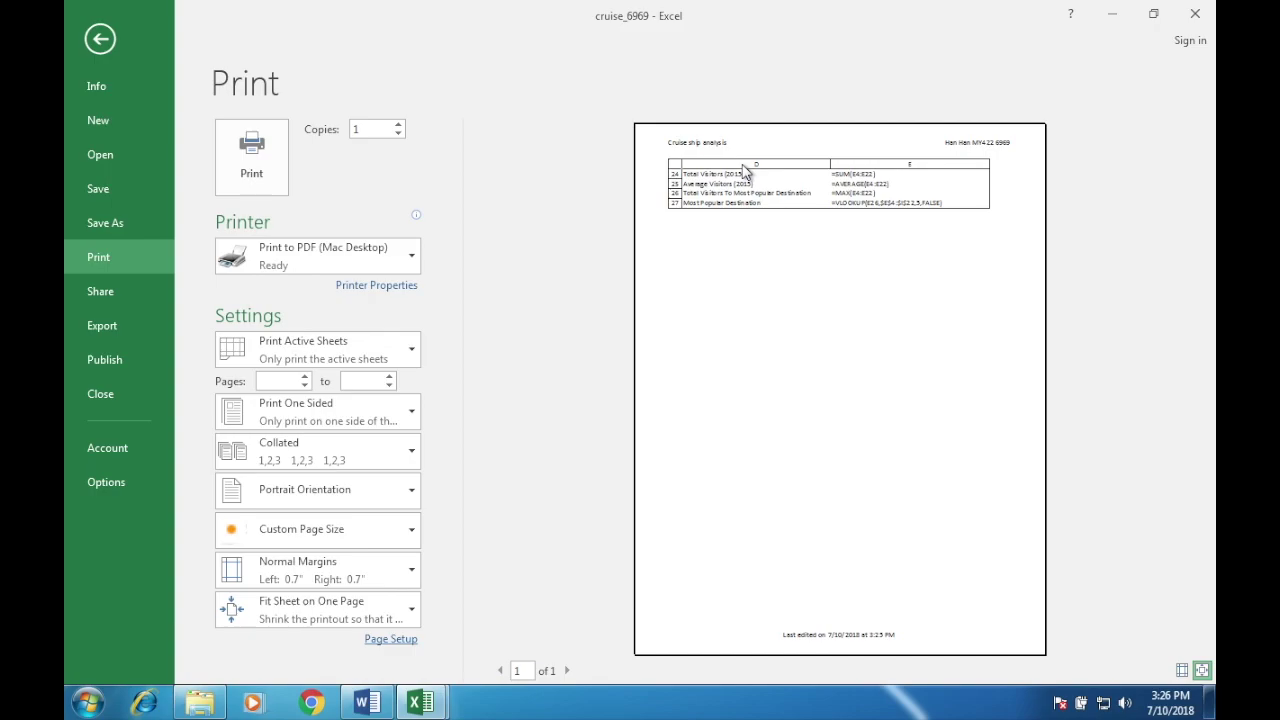
pyautogui.click(100, 39)
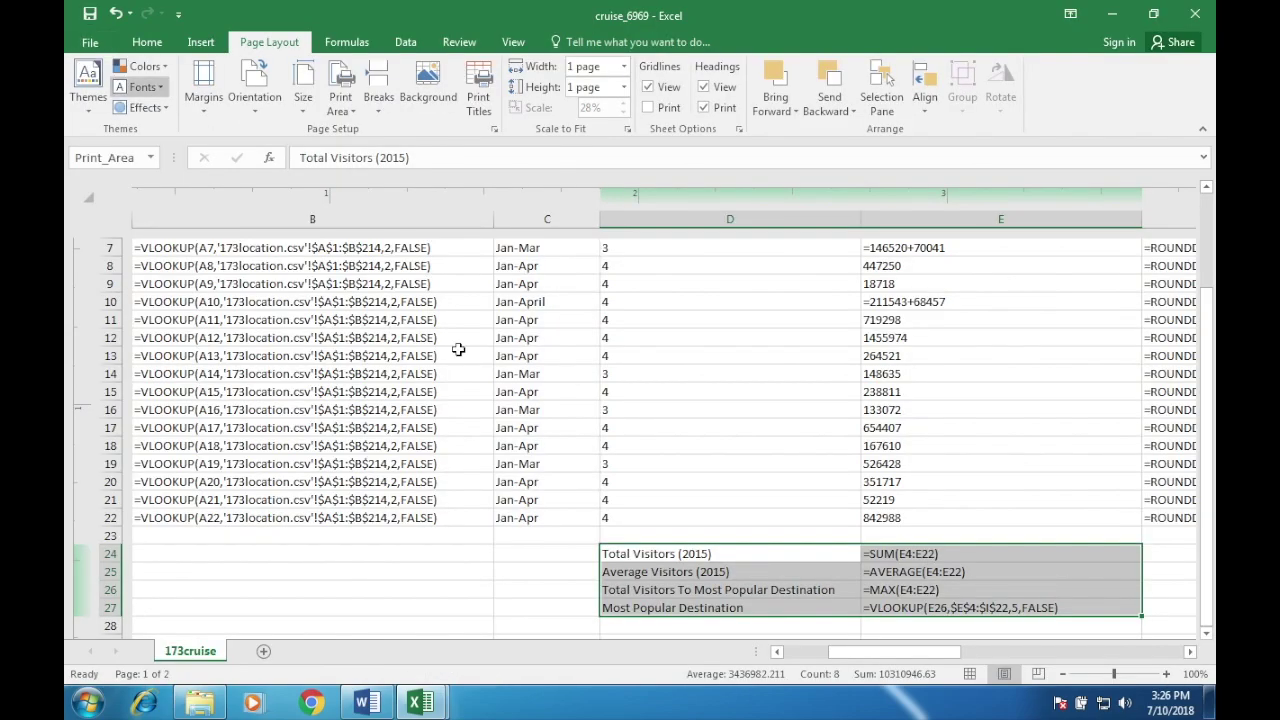
# Reapply the D24:E27 print area and turn Show Formulas off
pyautogui.click(340, 104)
pyautogui.click(365, 131)
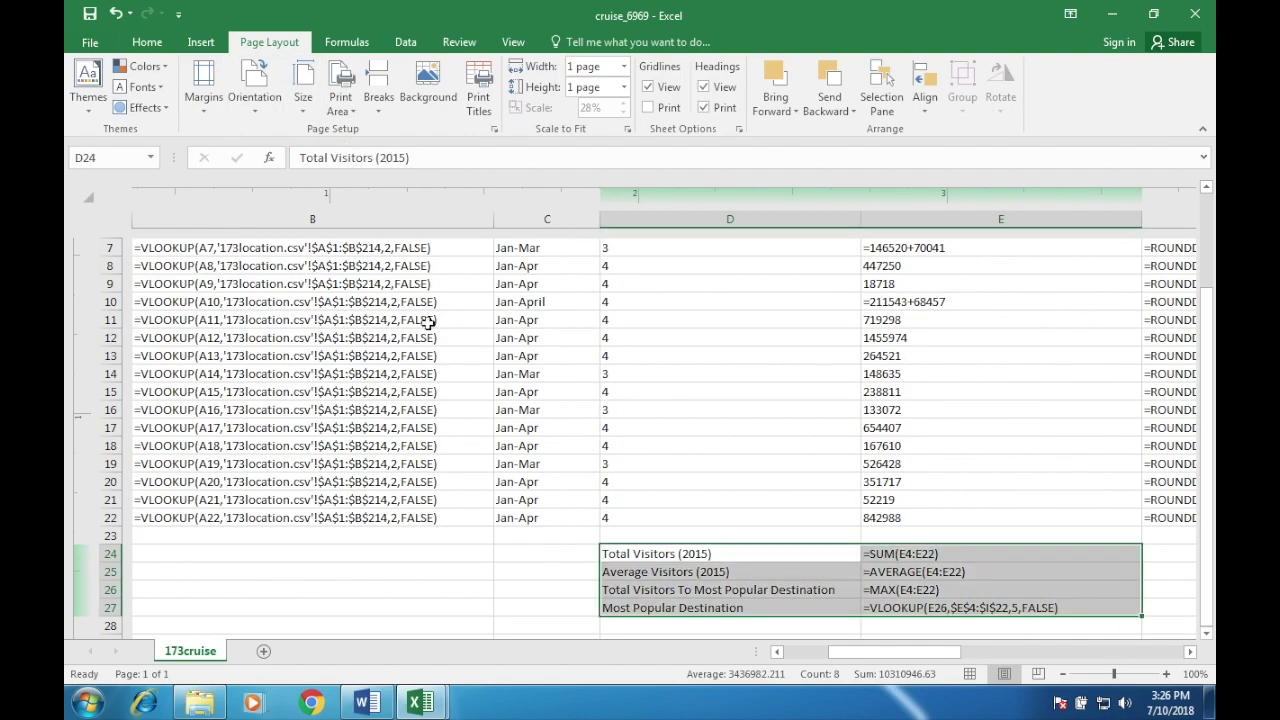
pyautogui.click(346, 42)
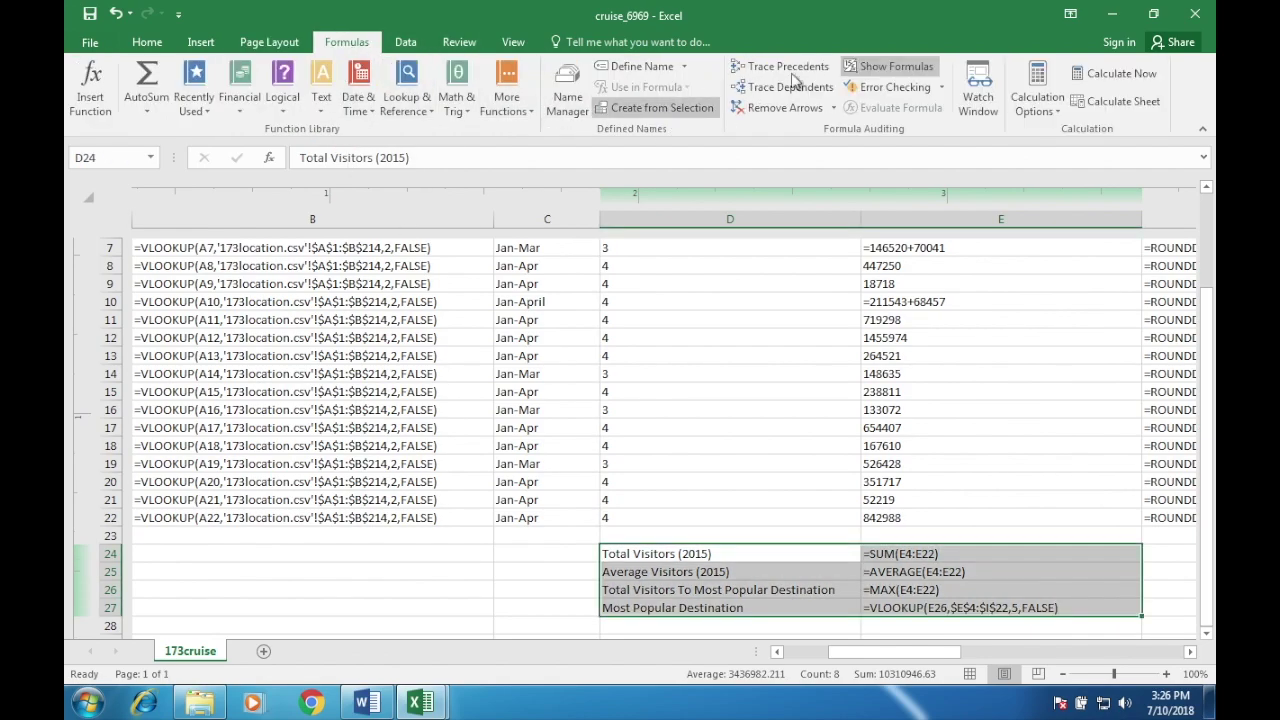
pyautogui.click(912, 69)
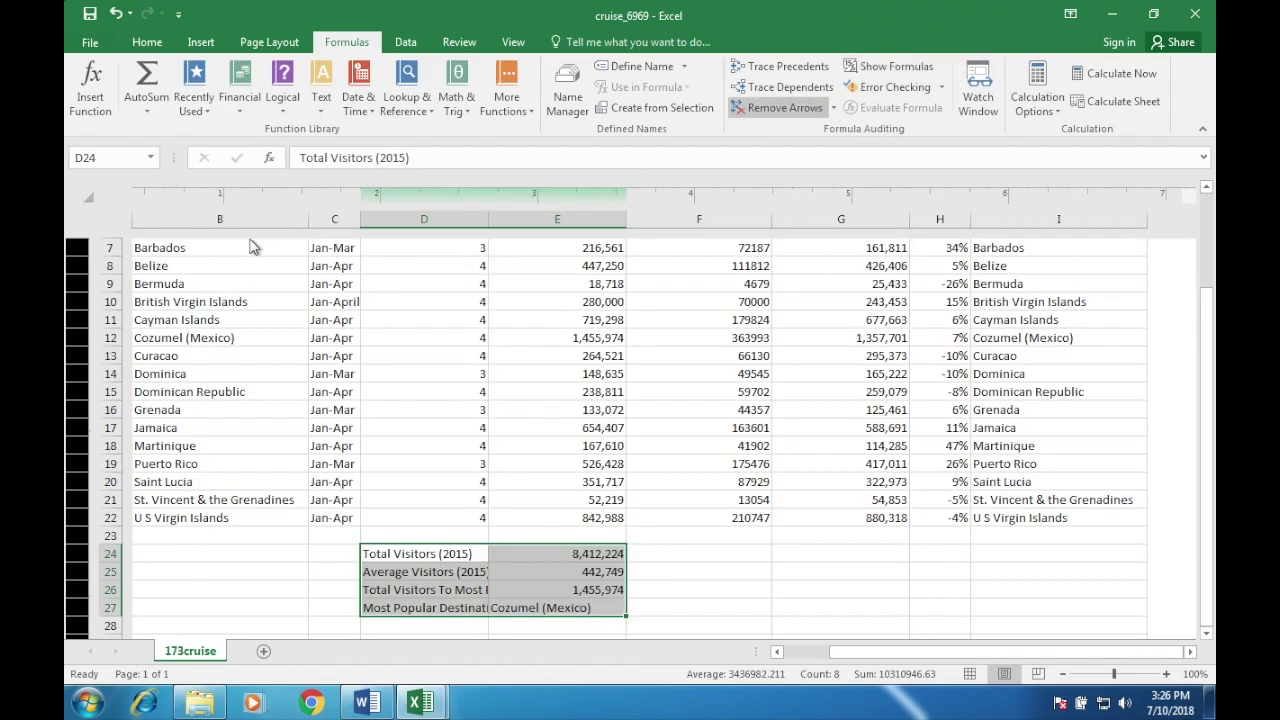
# Select the whole sheet and autofit every column to its contents
pyautogui.click(106, 222)
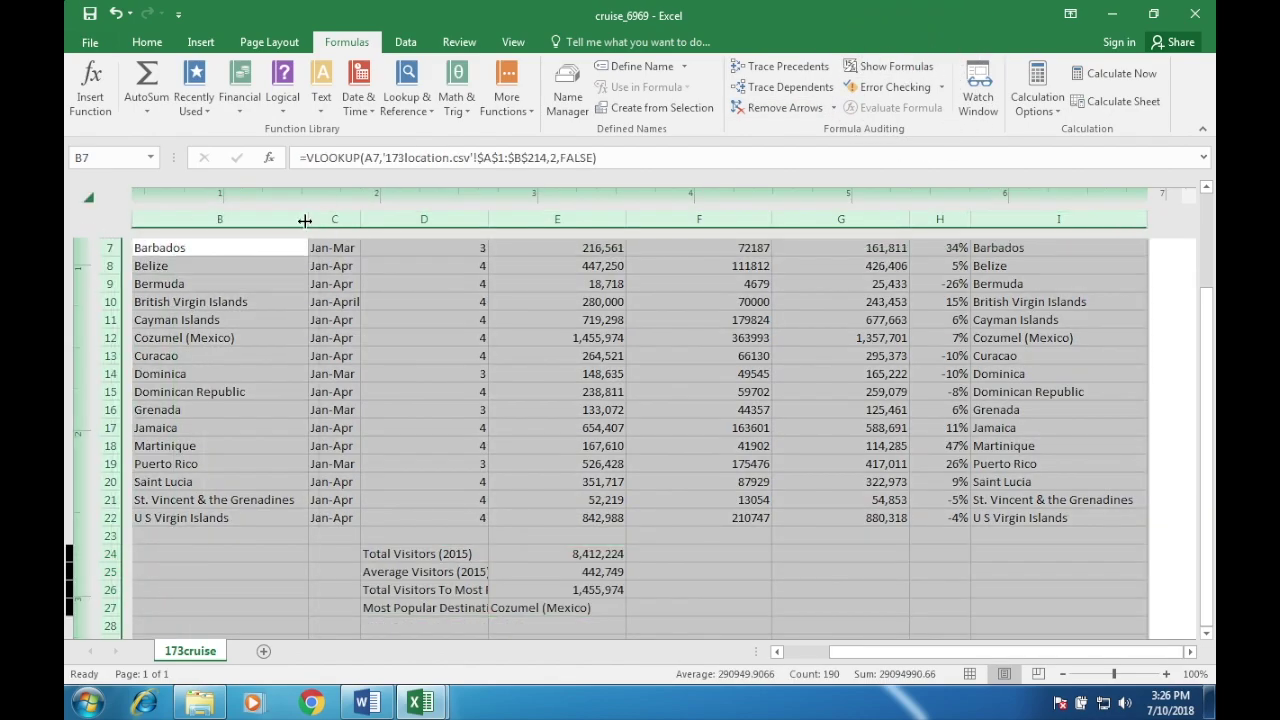
pyautogui.doubleClick(308, 219)
pyautogui.scroll(5, 404, 399)
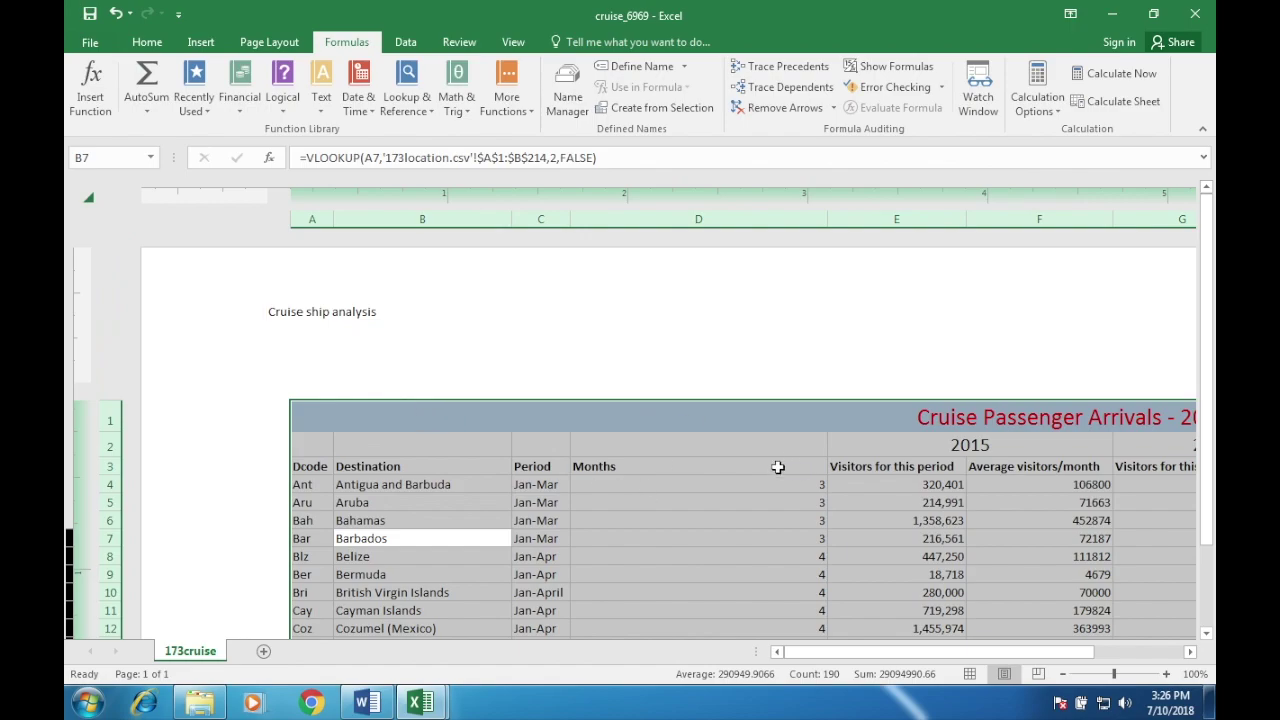
pyautogui.click(730, 515)
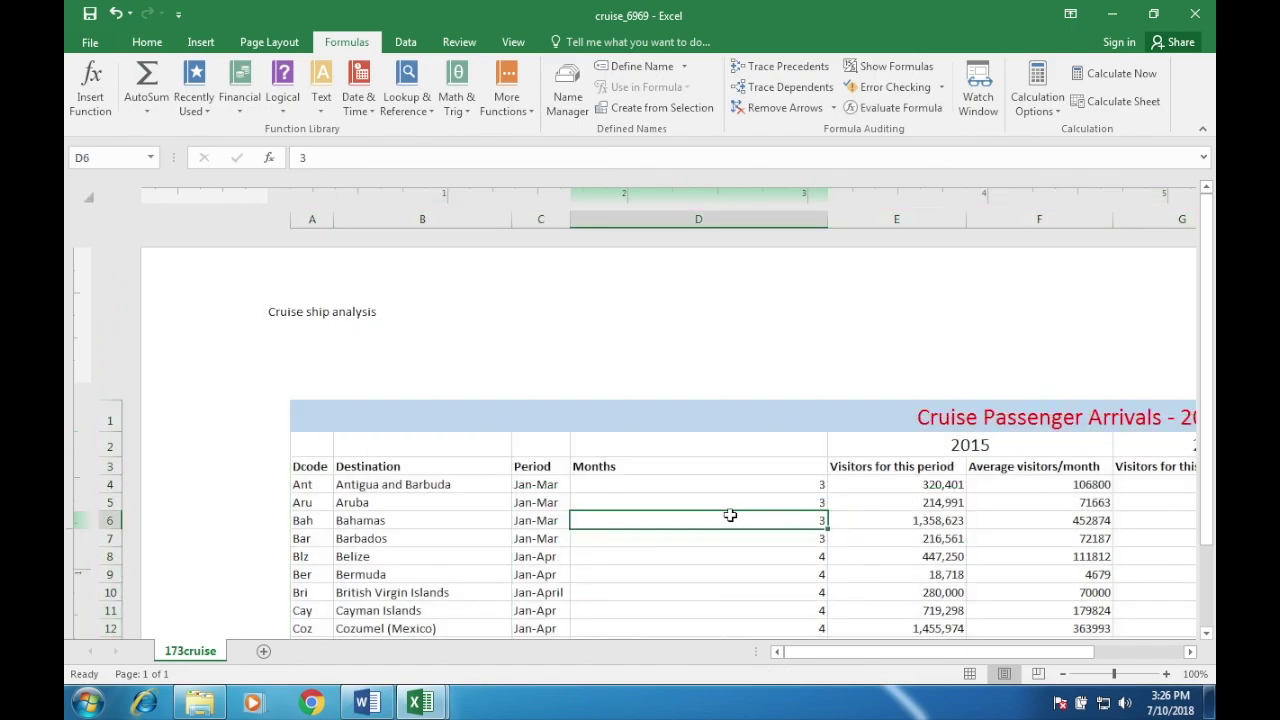
# Select the destination names in I4:I22
pyautogui.press('Right')
pyautogui.press('Right')
pyautogui.press('Right')
pyautogui.press('Right')
pyautogui.press('Right')
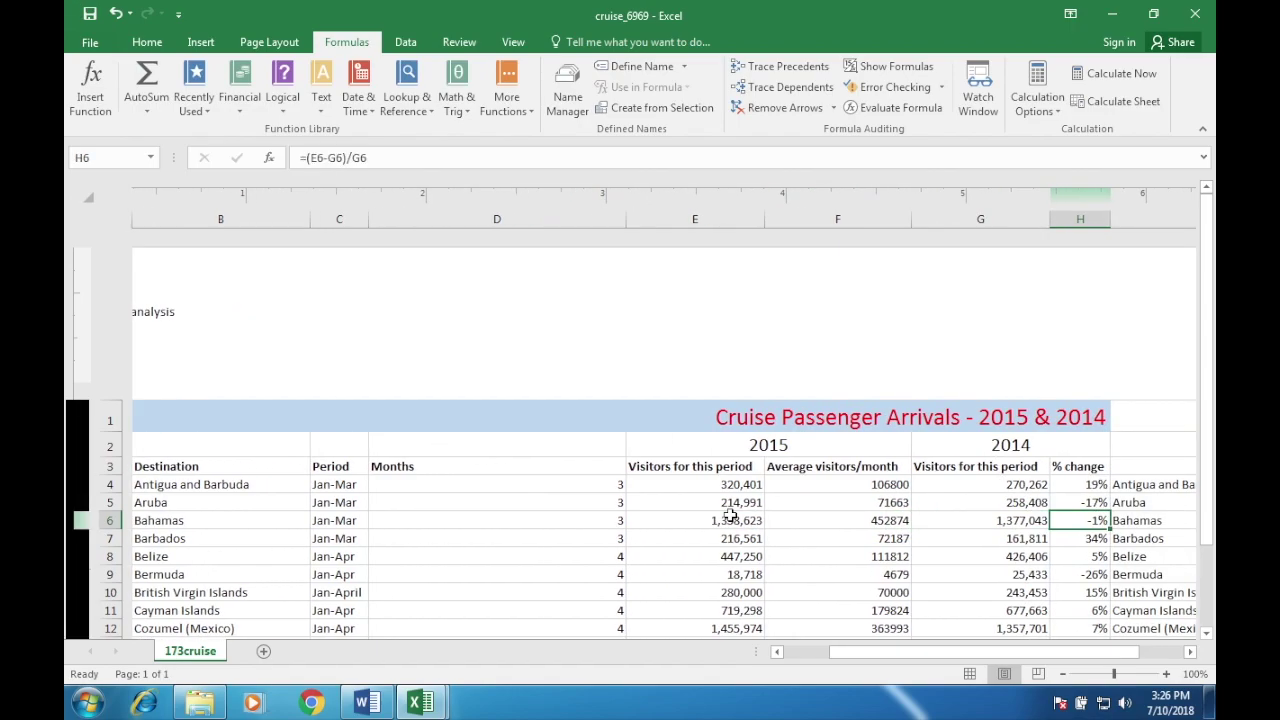
pyautogui.press('Up')
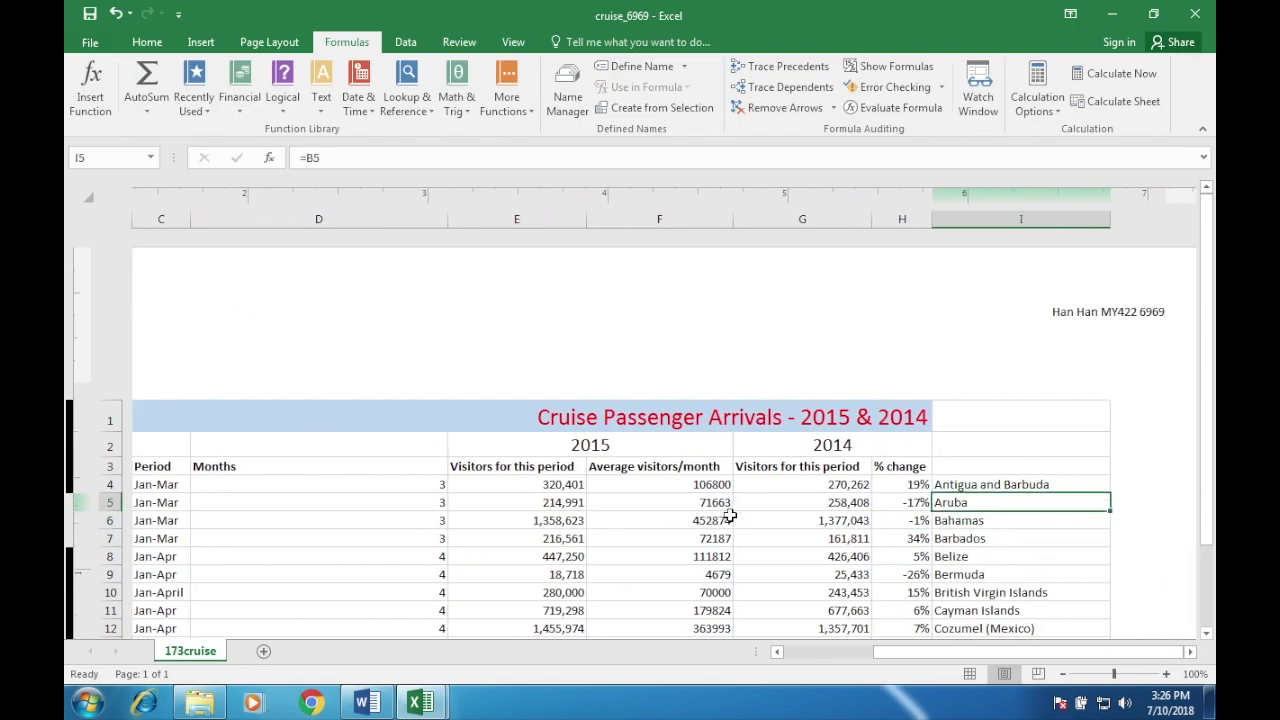
pyautogui.press('Up')
pyautogui.hotkey('shift', 'Down')
pyautogui.hotkey('shift', 'Down')
pyautogui.hotkey('shift', 'Down')
pyautogui.hotkey('shift', 'Down')
pyautogui.hotkey('shift', 'Down')
pyautogui.hotkey('shift', 'Down')
pyautogui.hotkey('shift', 'Down')
pyautogui.hotkey('shift', 'Down')
pyautogui.hotkey('shift', 'Down')
pyautogui.hotkey('shift', 'Down')
pyautogui.hotkey('shift', 'Down')
pyautogui.hotkey('shift', 'Down')
pyautogui.hotkey('shift', 'Down')
pyautogui.hotkey('shift', 'Down')
pyautogui.hotkey('shift', 'Down')
pyautogui.hotkey('shift', 'Down')
pyautogui.hotkey('shift', 'Down')
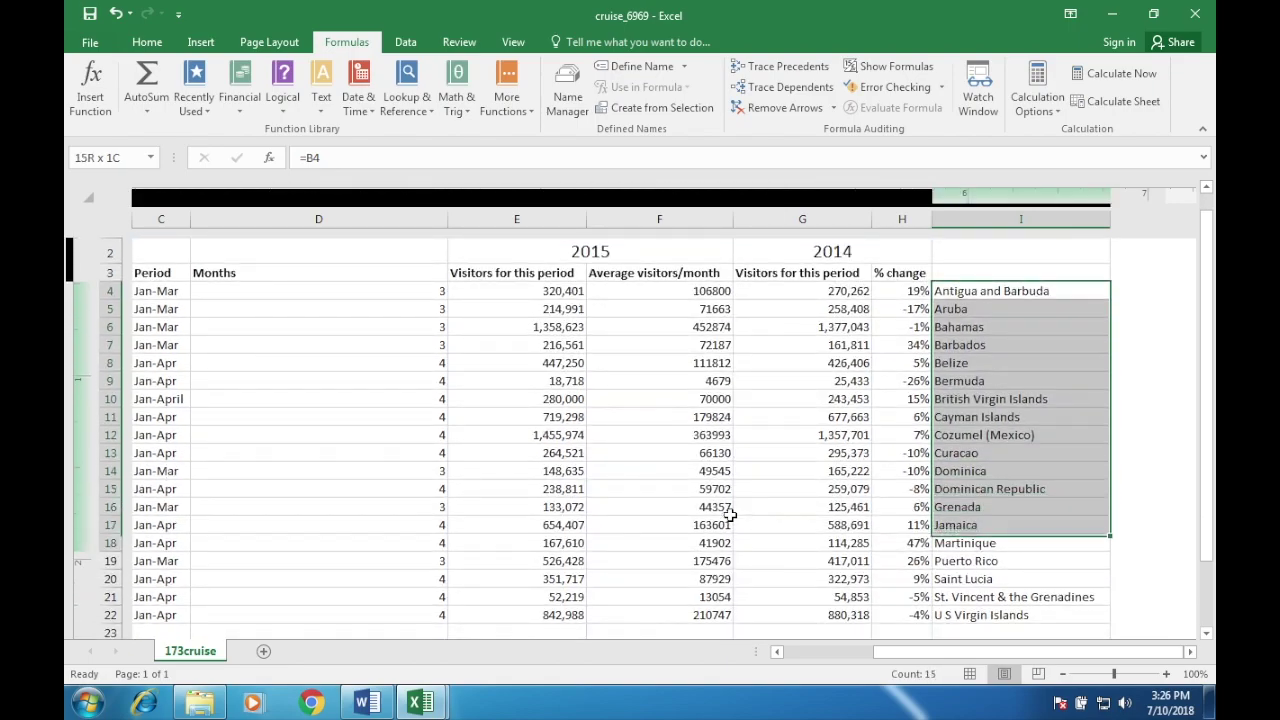
pyautogui.hotkey('shift', 'Down')
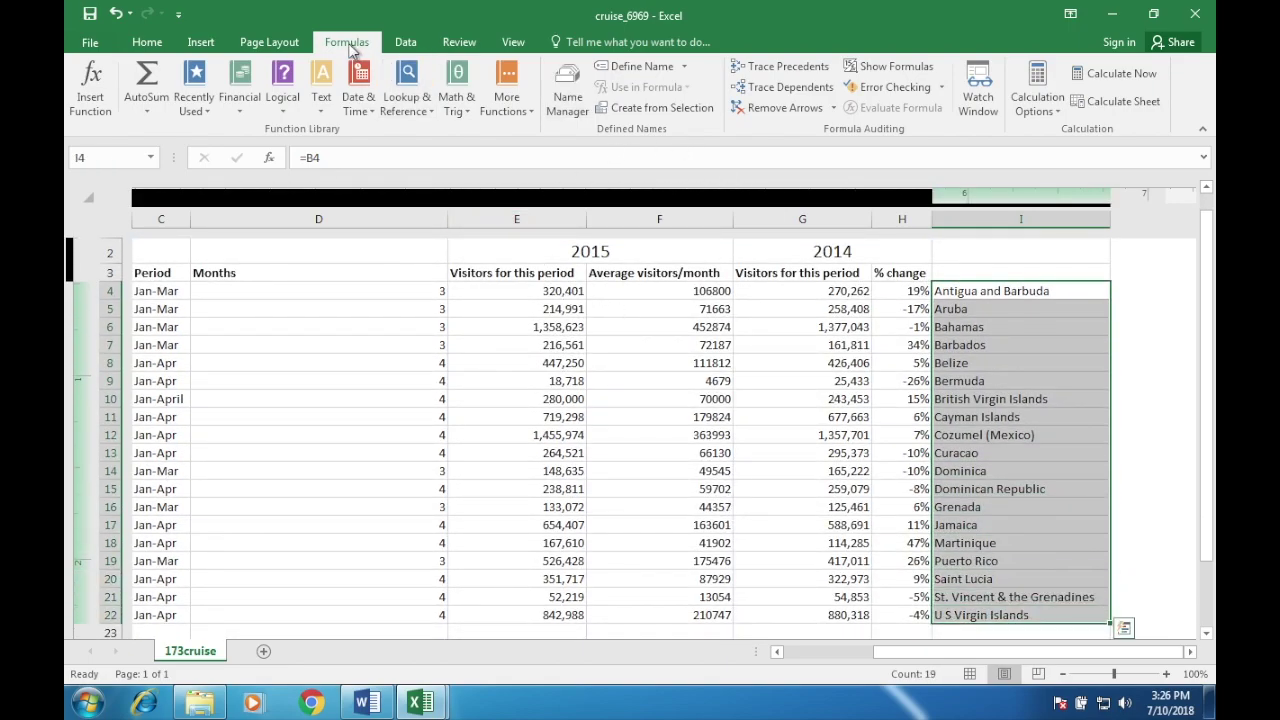
# Turn on Show Formulas and narrow column I to fit its =B formulas
pyautogui.click(895, 67)
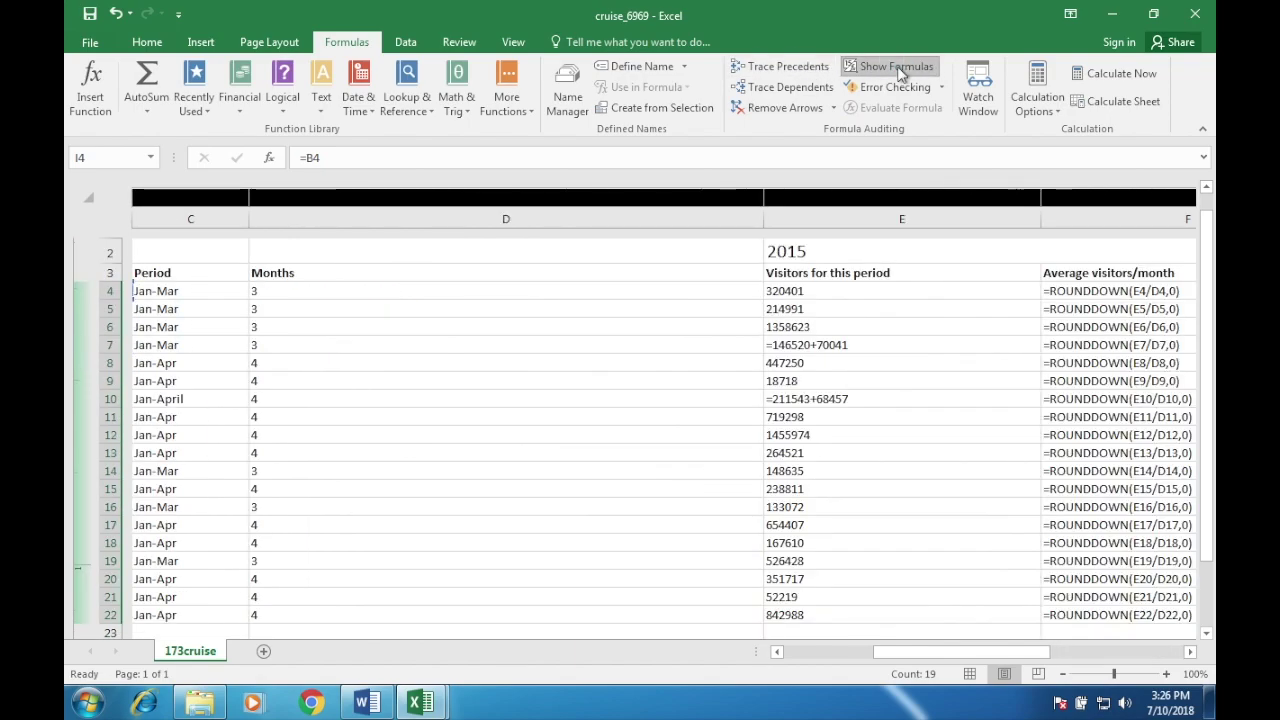
pyautogui.moveTo(914, 657); pyautogui.dragTo(1077, 658)
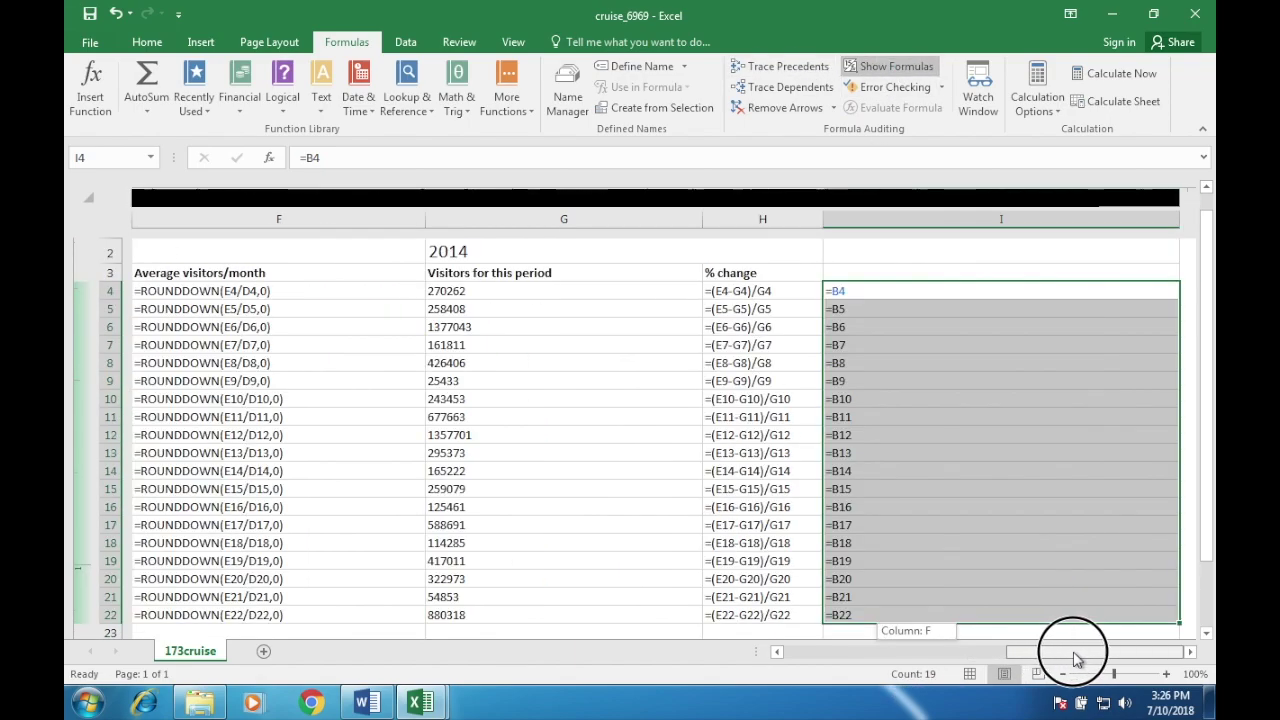
pyautogui.doubleClick(1180, 216)
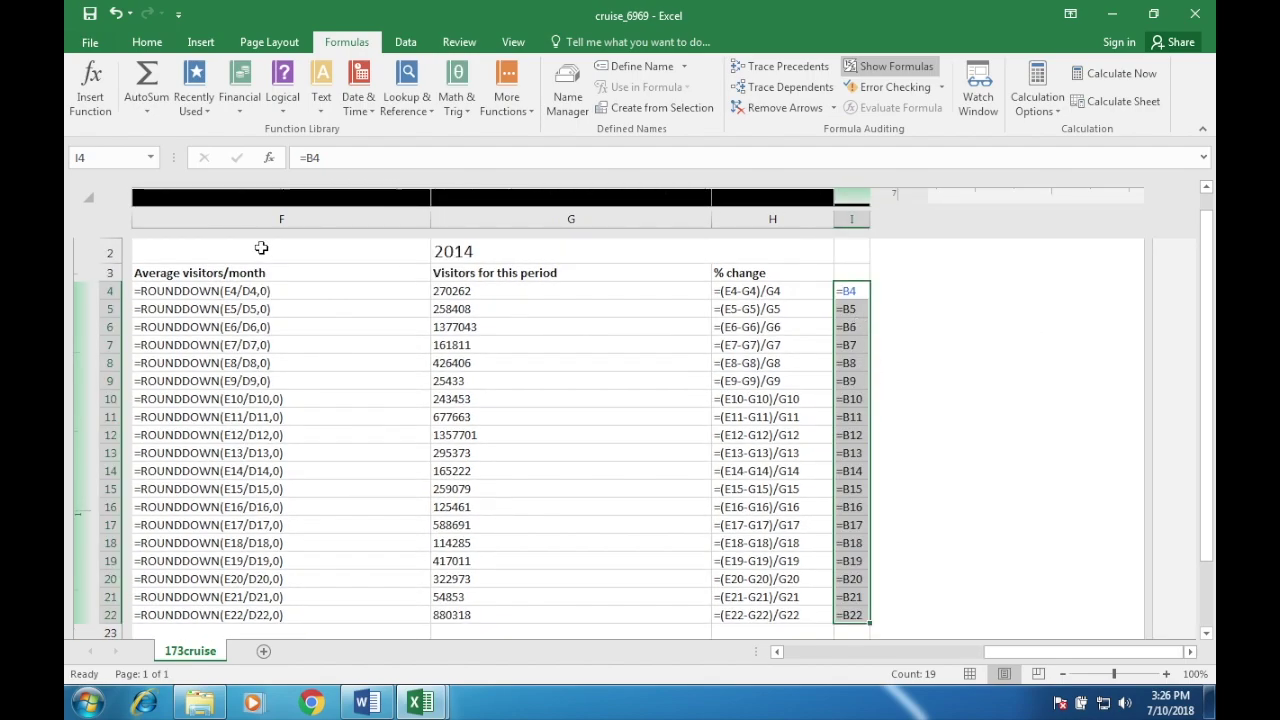
# Set the print settings to Print Selection only
pyautogui.click(98, 50)
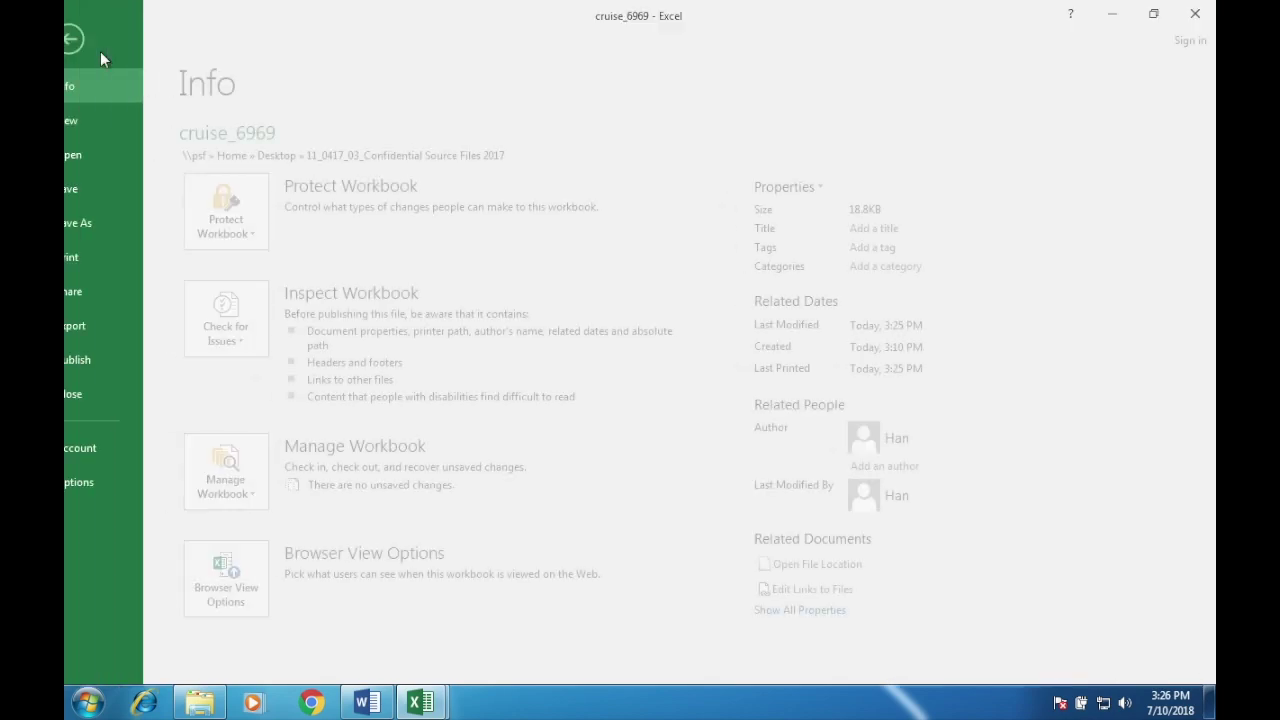
pyautogui.click(128, 258)
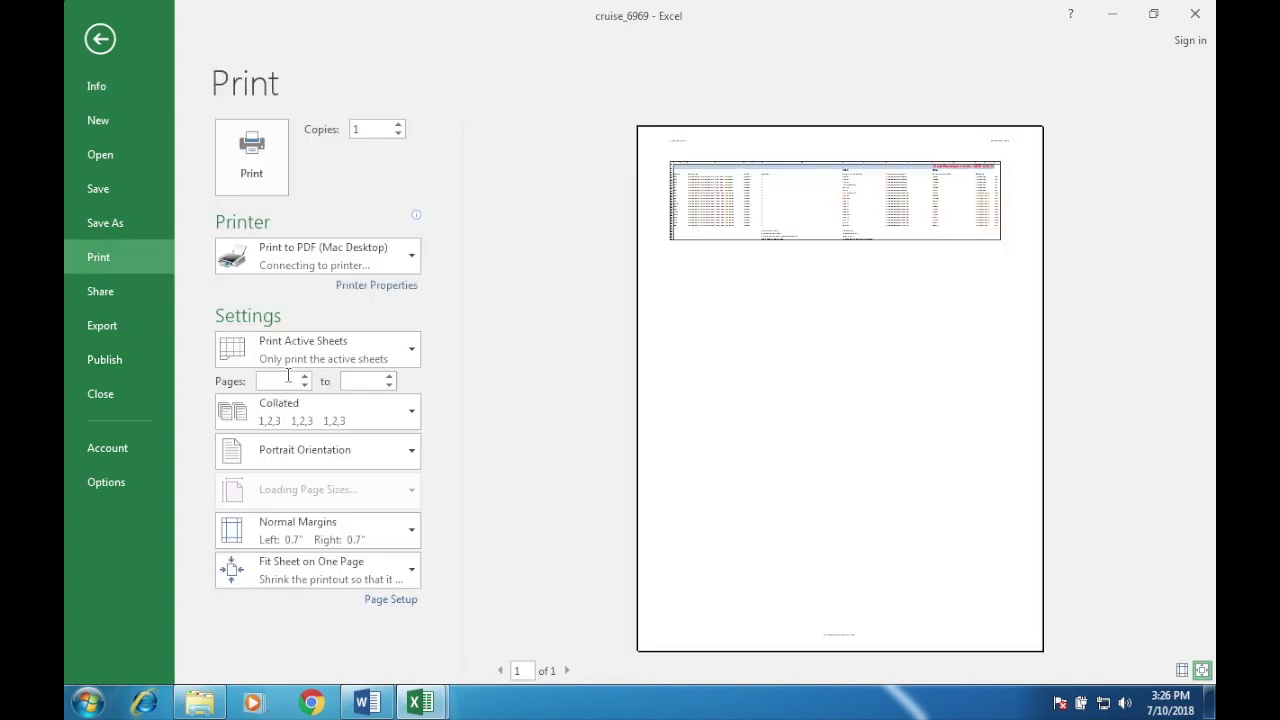
pyautogui.click(299, 344)
pyautogui.click(297, 470)
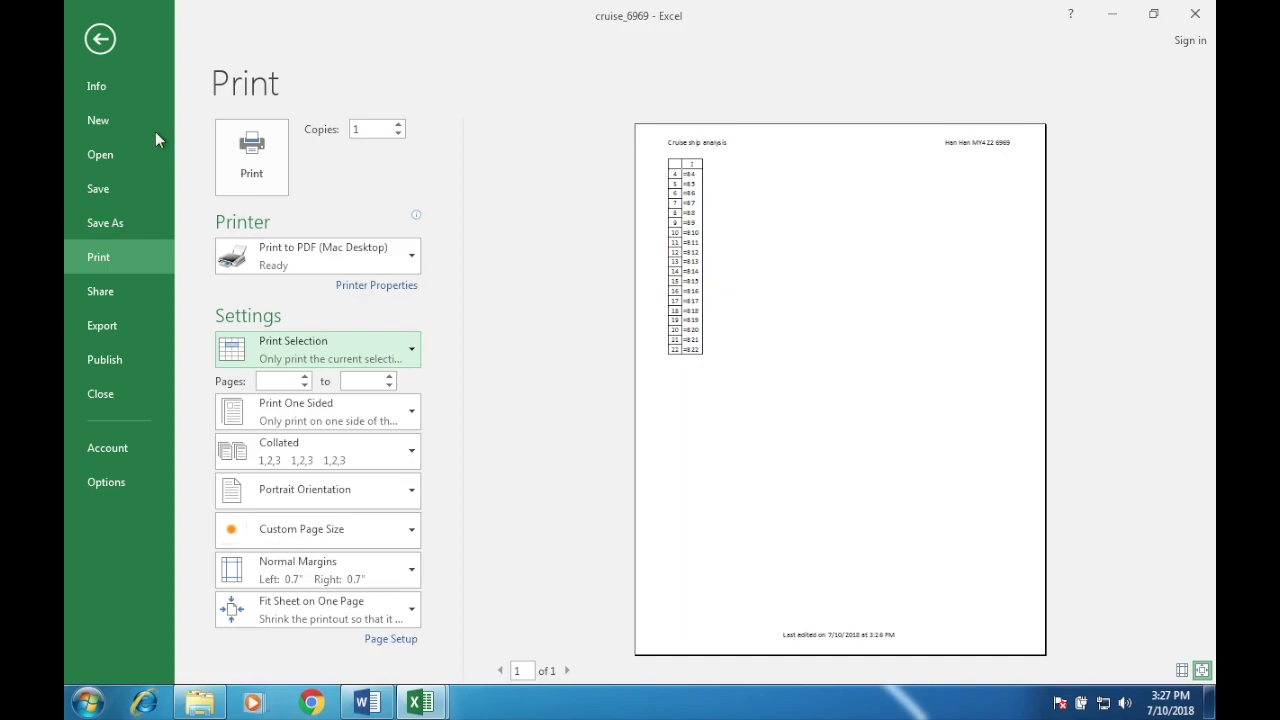
pyautogui.click(106, 39)
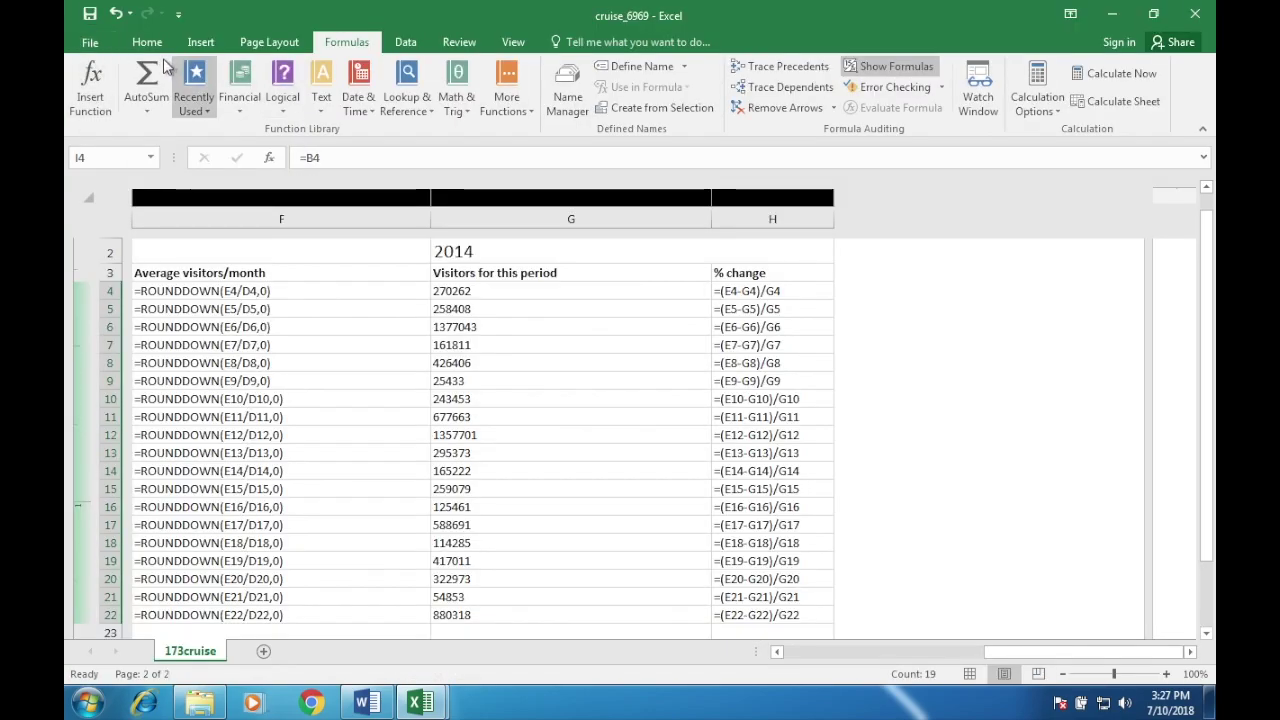
# Turn off Show Formulas and AutoFit every column of the cruise sheet
pyautogui.click(869, 74)
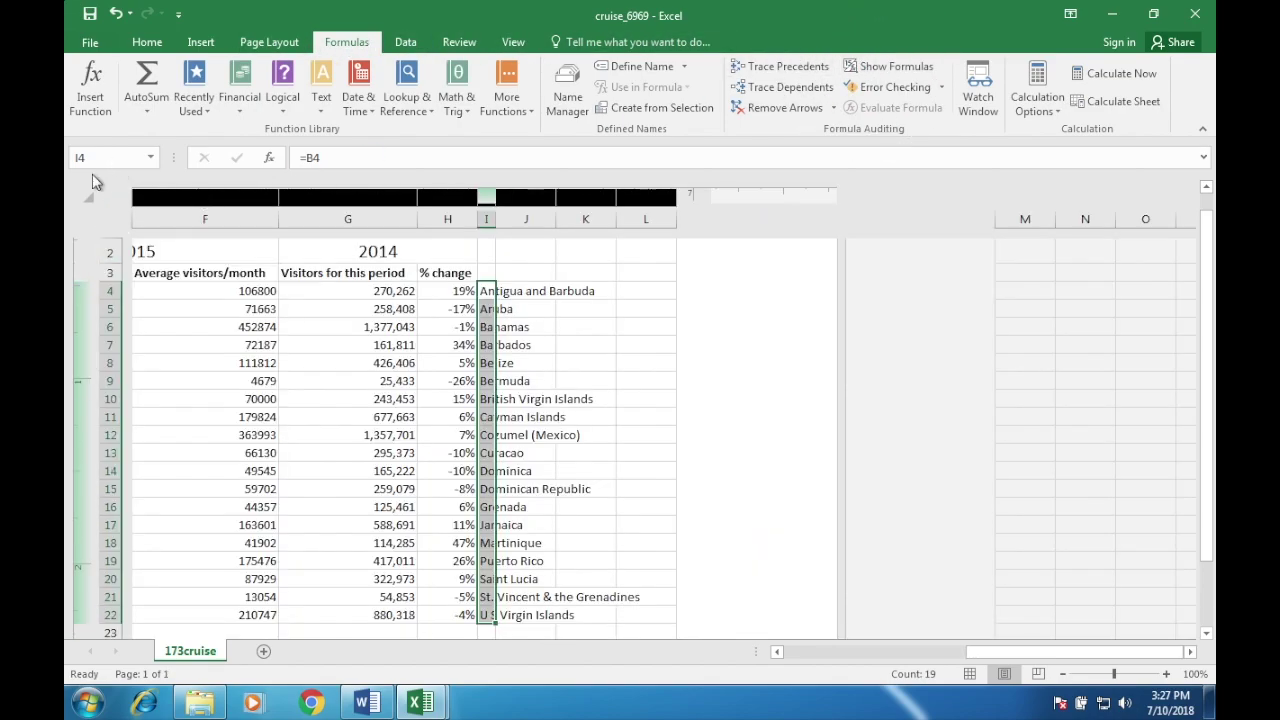
pyautogui.click(83, 193)
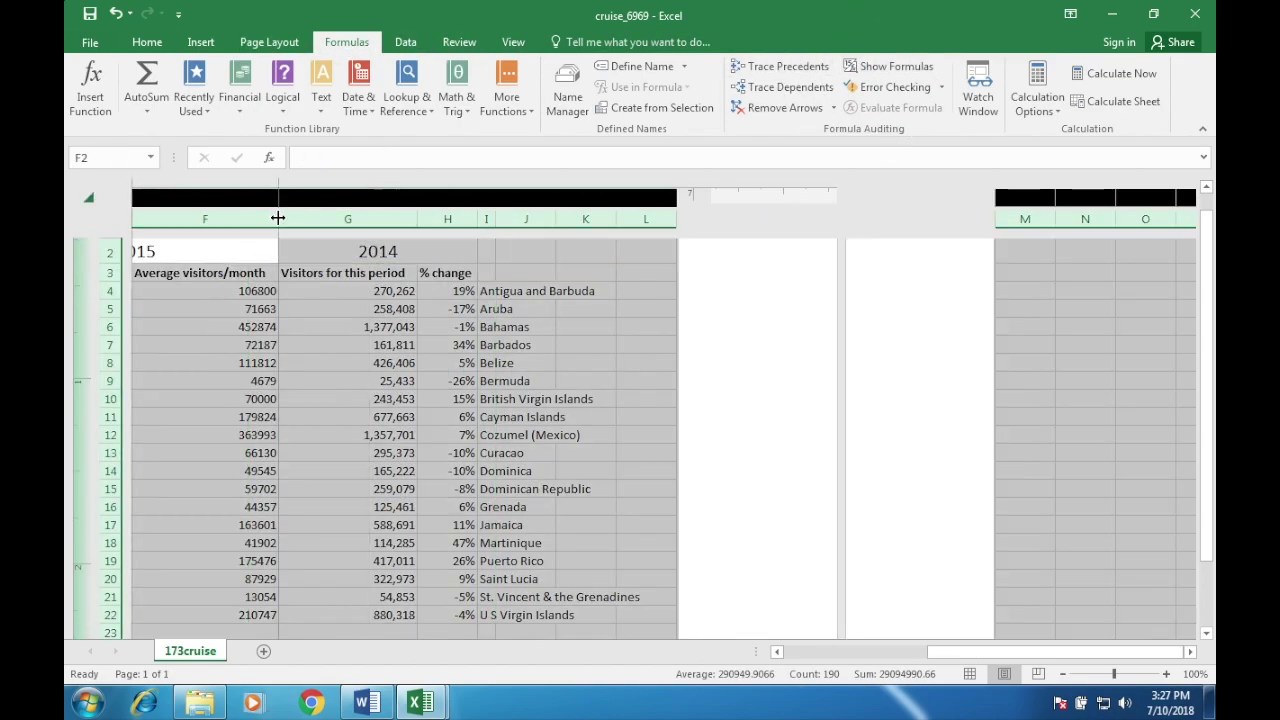
pyautogui.doubleClick(278, 216)
pyautogui.scroll(-2, 613, 399)
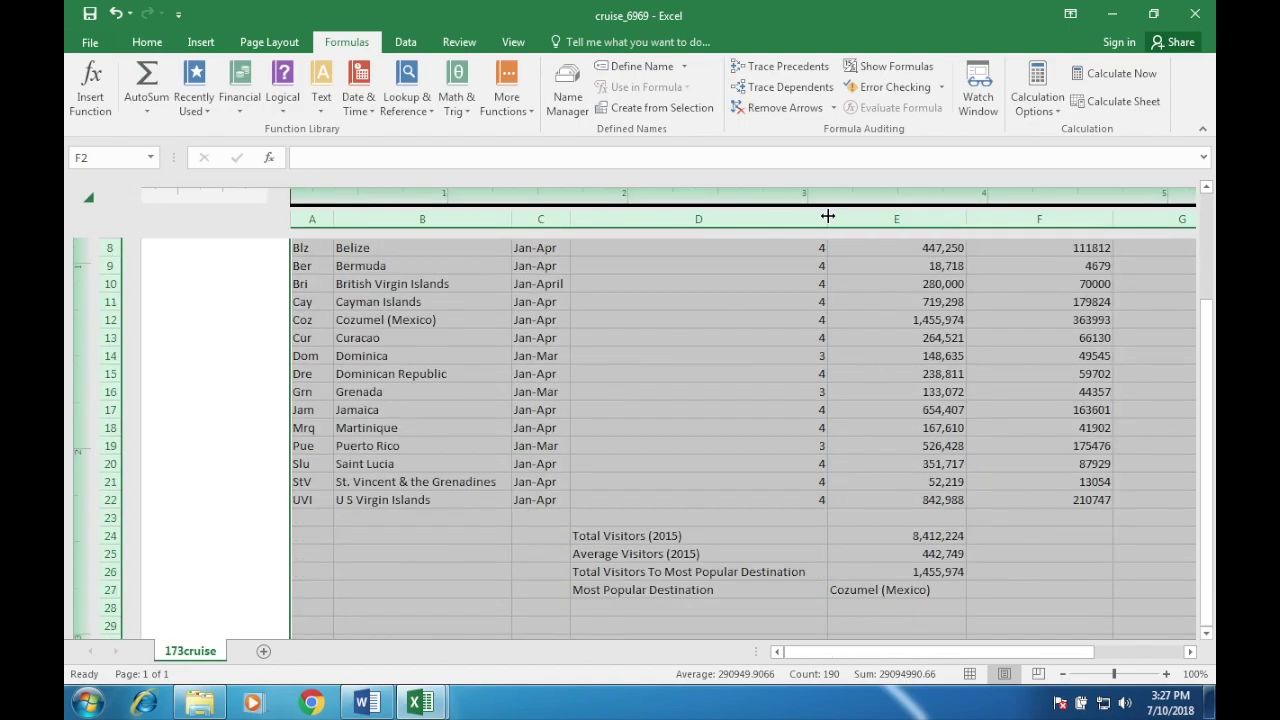
# Narrow column D slightly, then go to the workbook's File Info page
pyautogui.click(779, 285)
pyautogui.moveTo(831, 217); pyautogui.dragTo(816, 216)
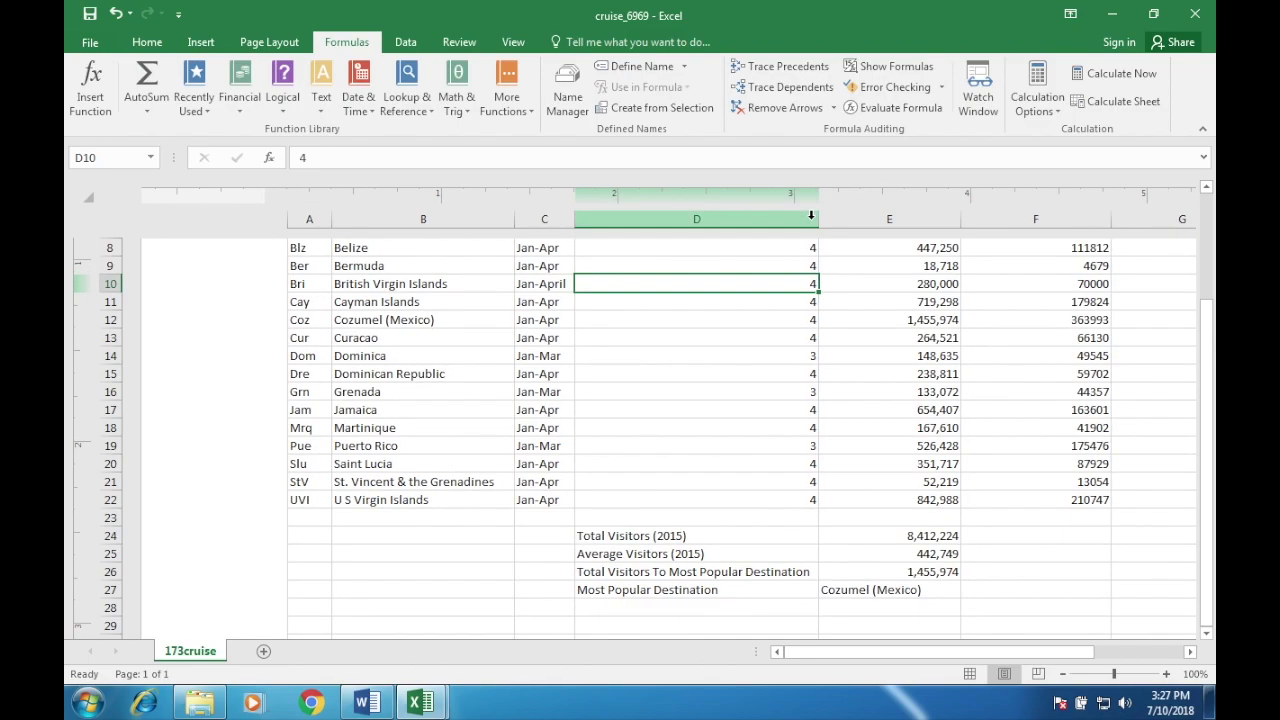
pyautogui.click(710, 463)
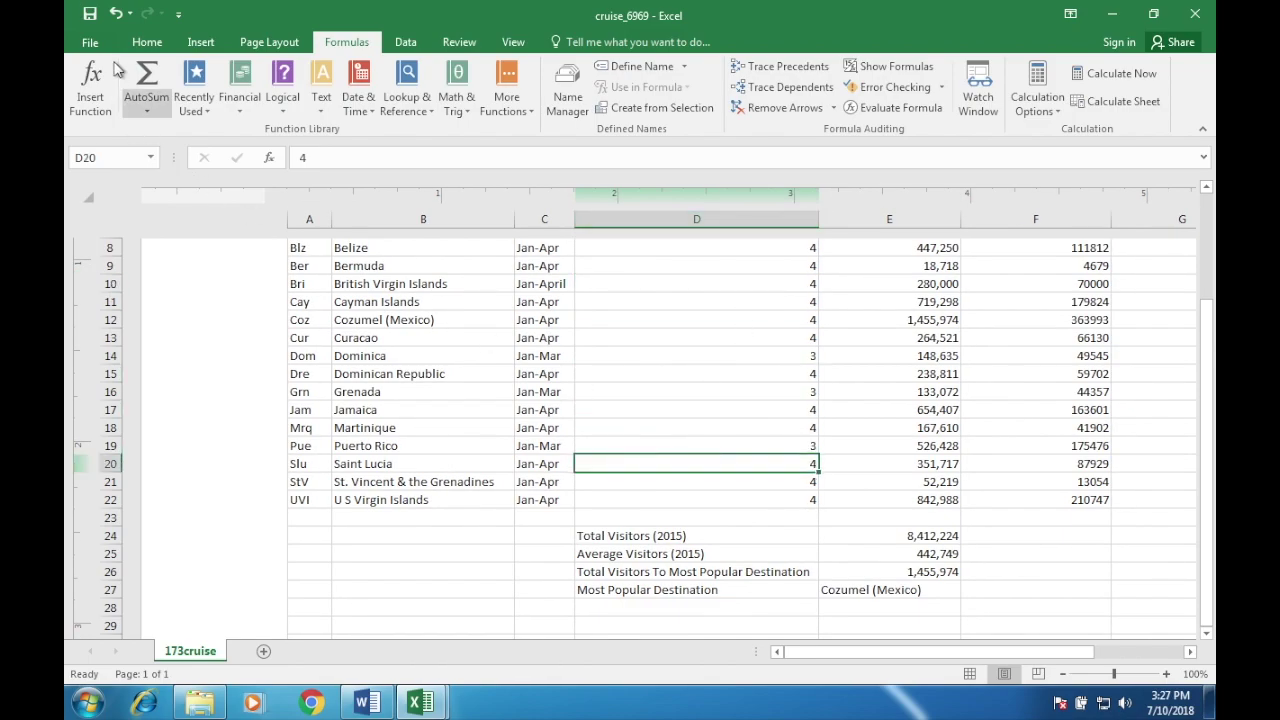
pyautogui.click(92, 42)
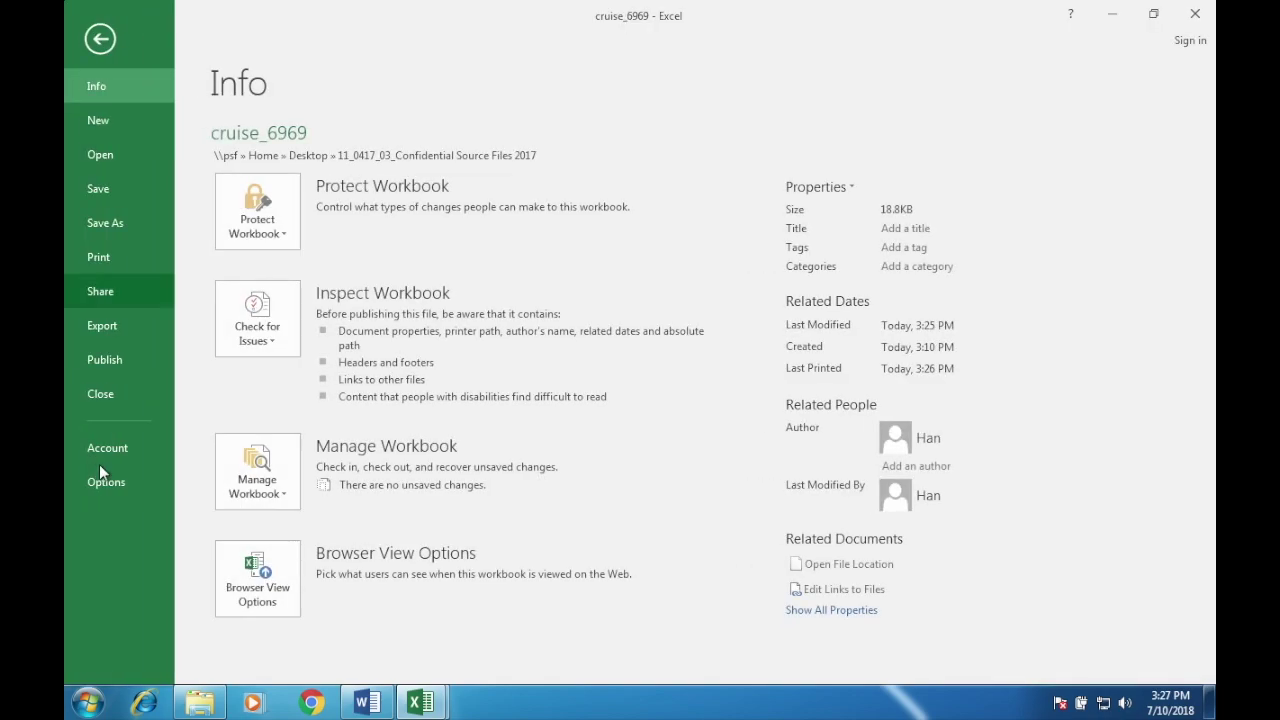
# Set printing to Print Active Sheets with row and column headings turned off
pyautogui.click(127, 261)
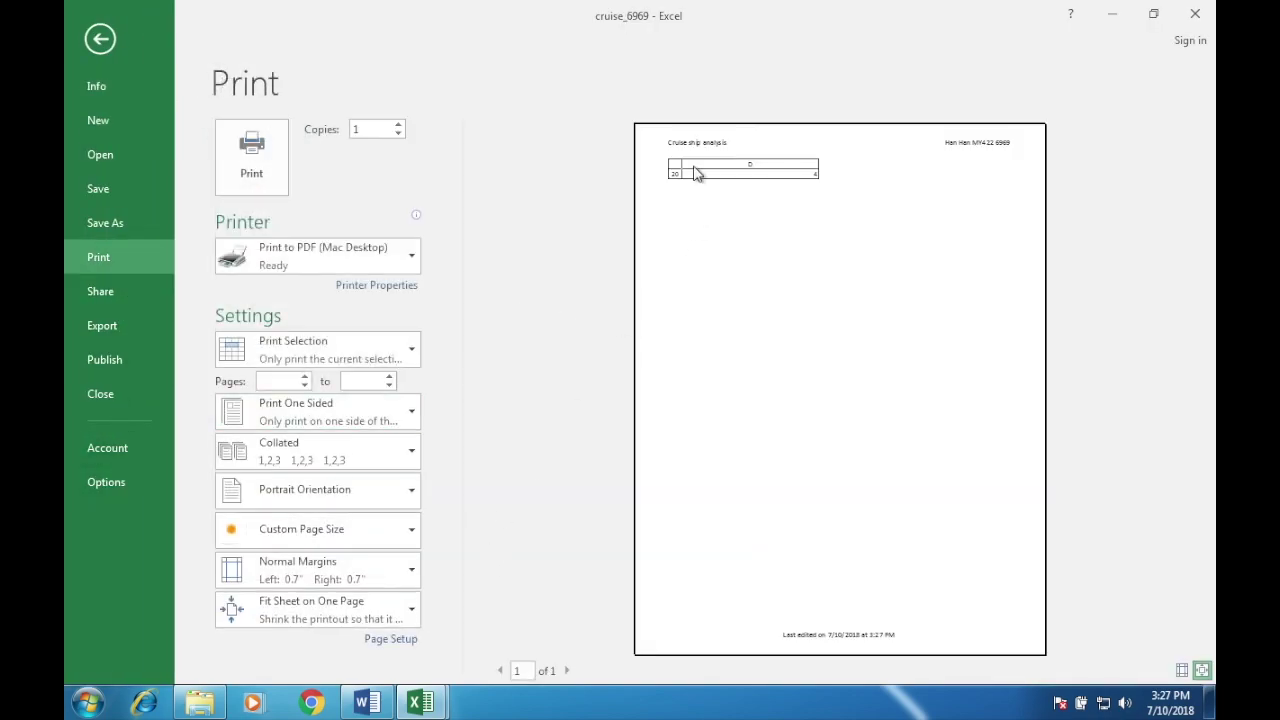
pyautogui.click(344, 341)
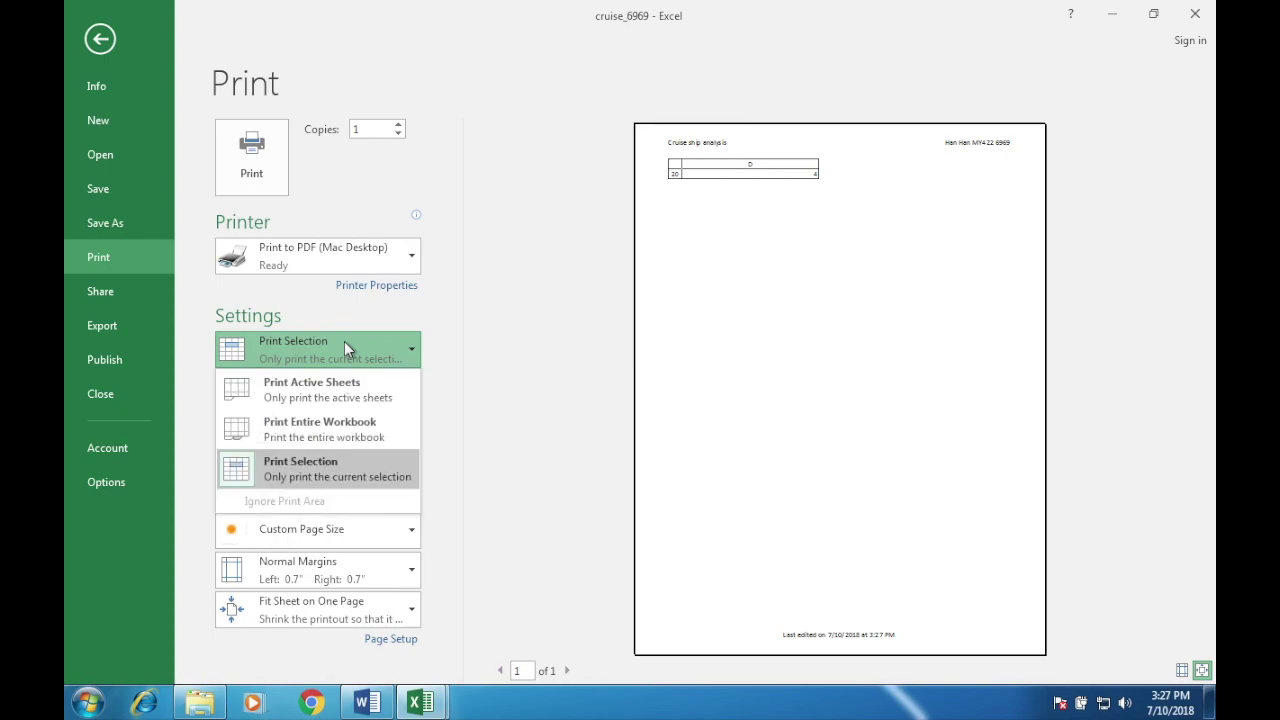
pyautogui.click(300, 395)
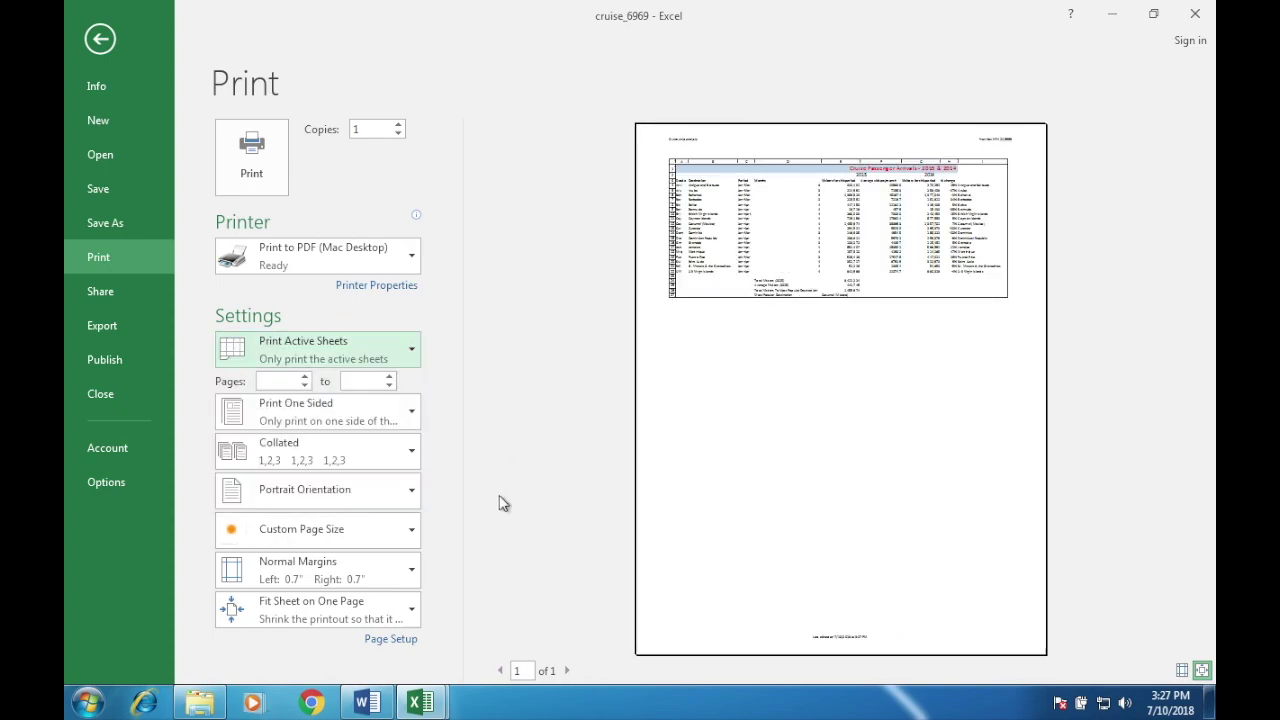
pyautogui.click(386, 645)
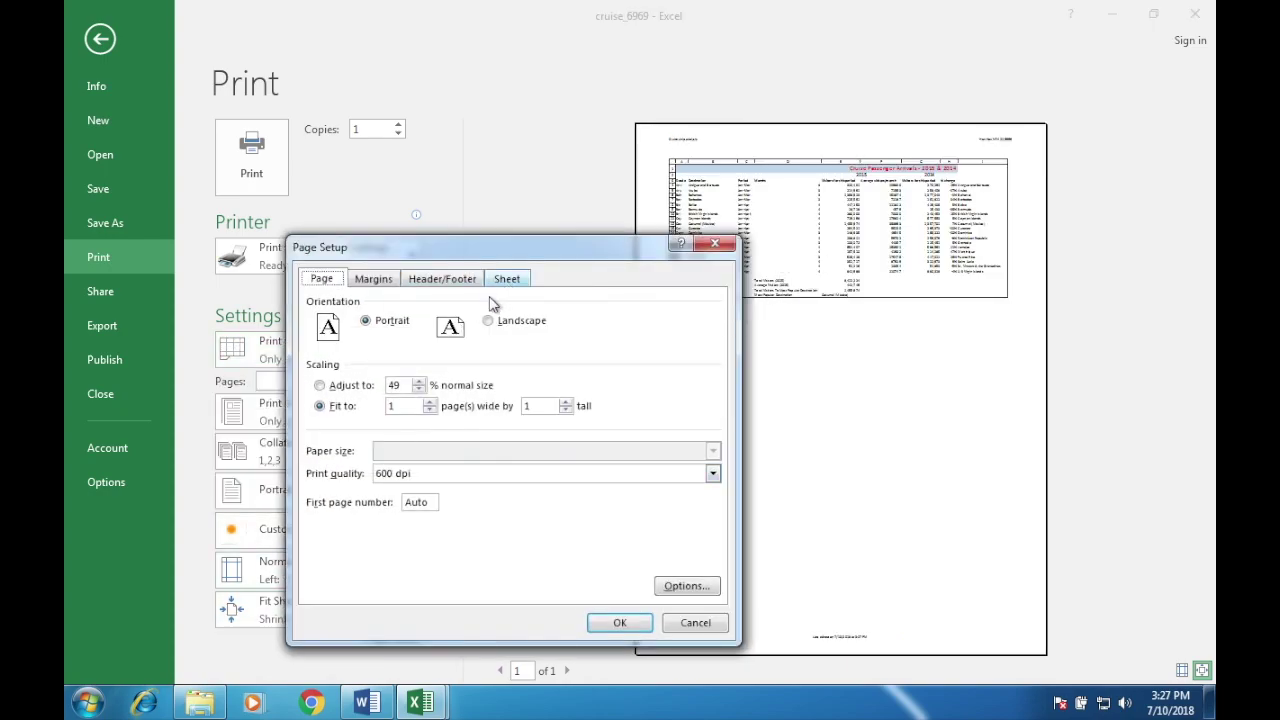
pyautogui.click(505, 279)
pyautogui.click(345, 456)
pyautogui.click(619, 624)
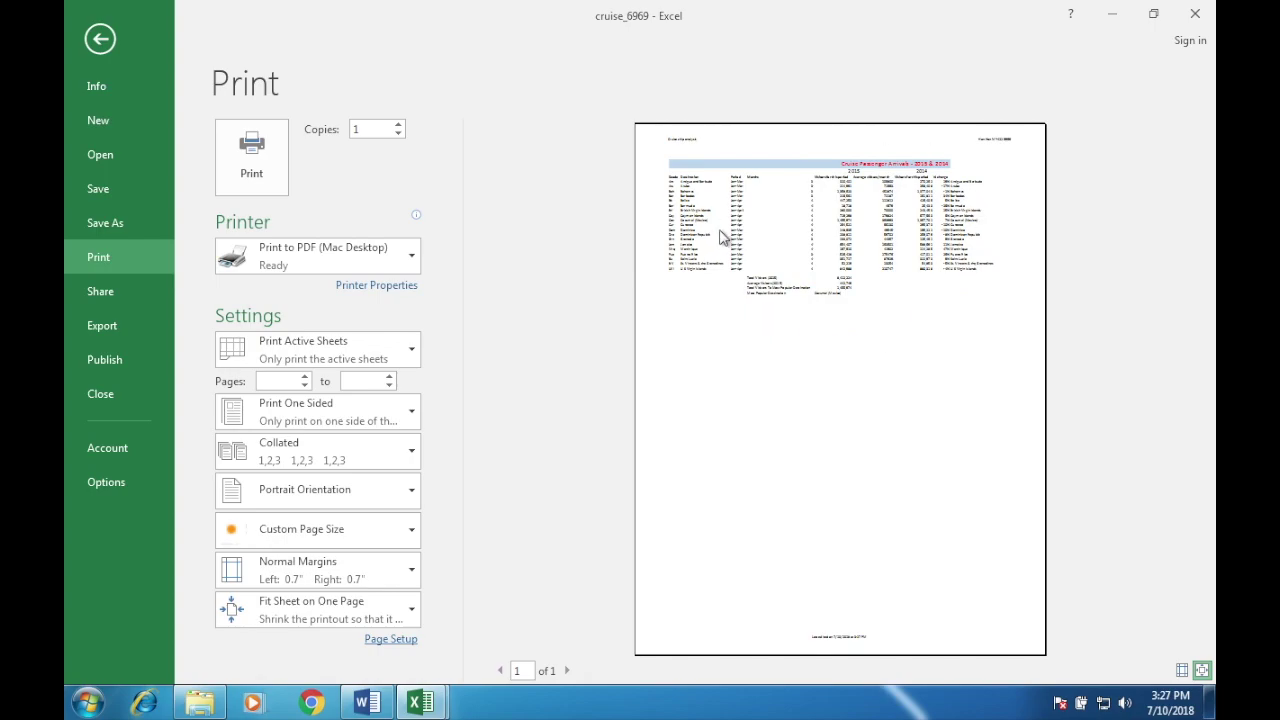
# Switch the page to landscape orientation and print the worksheet
pyautogui.click(388, 490)
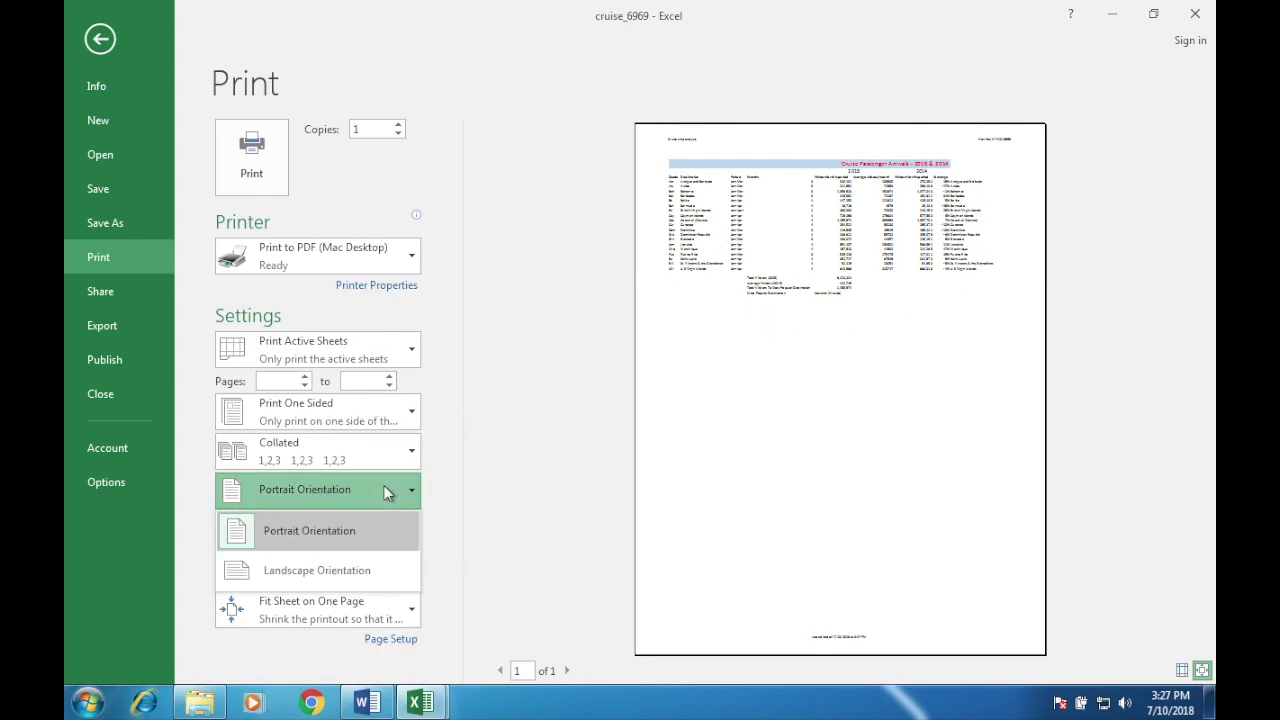
pyautogui.click(343, 573)
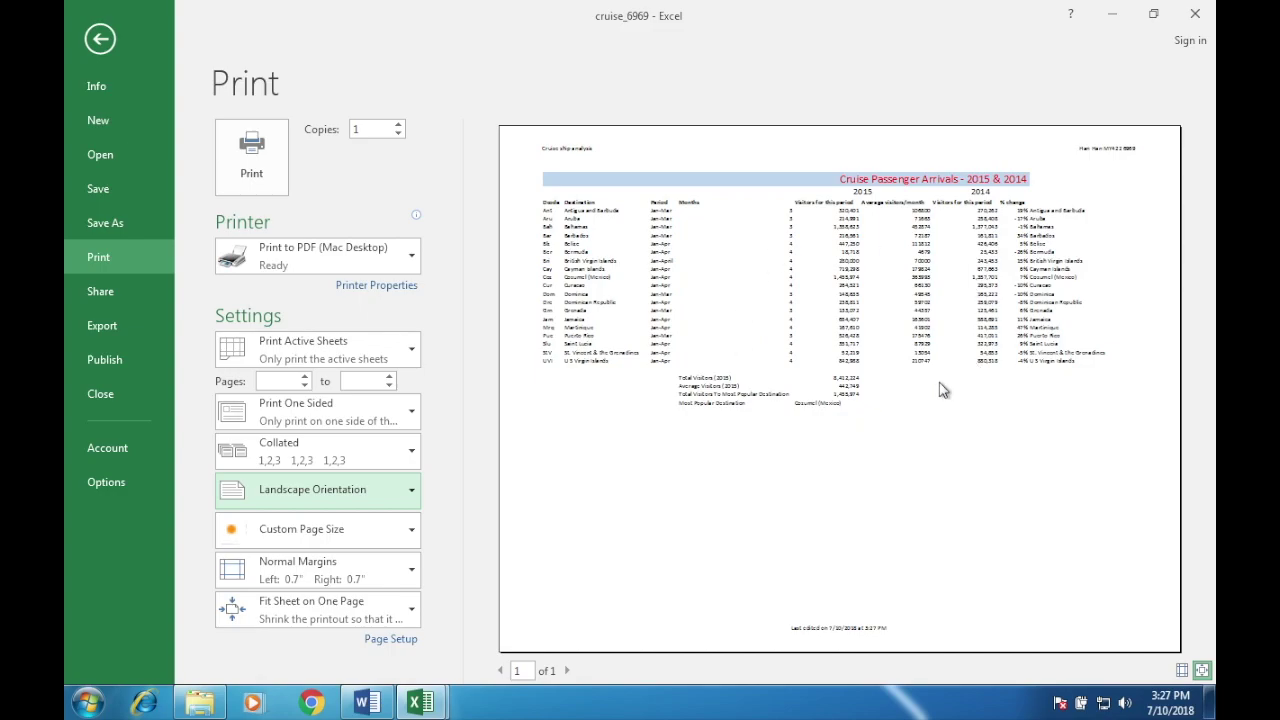
pyautogui.click(252, 170)
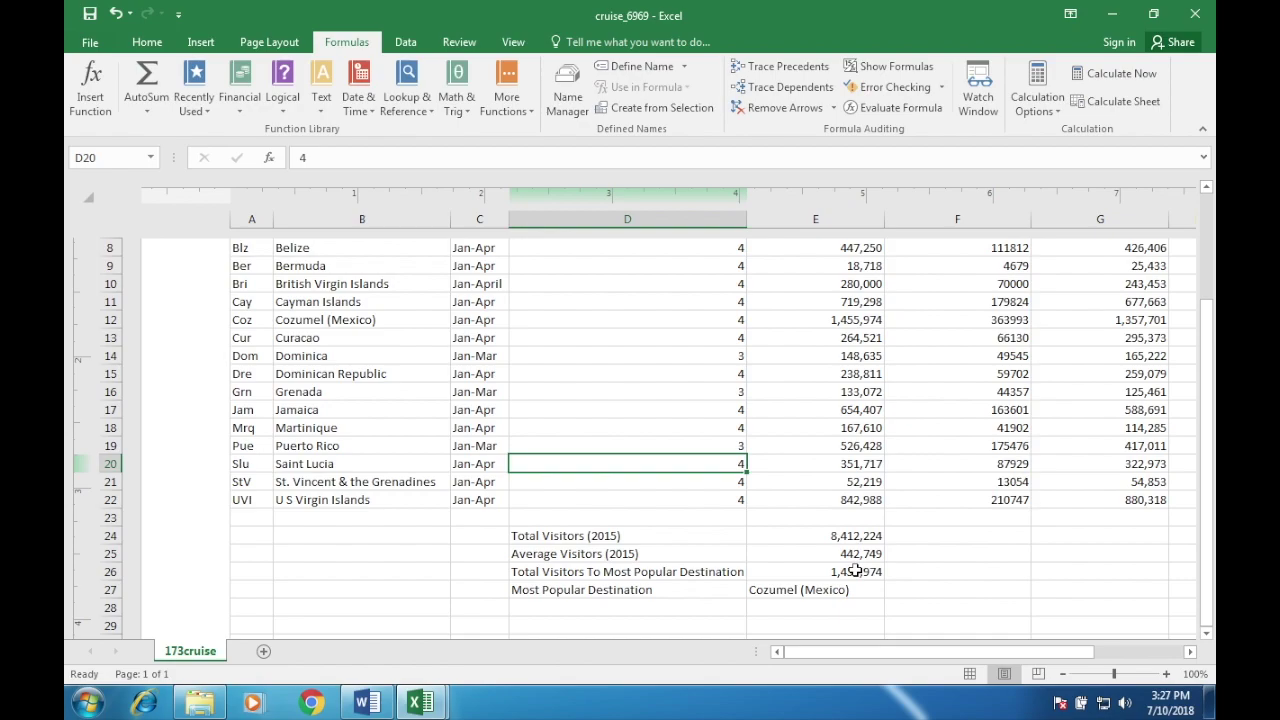
# Add filter arrows to the column titles in row 3
pyautogui.scroll(3, 803, 477)
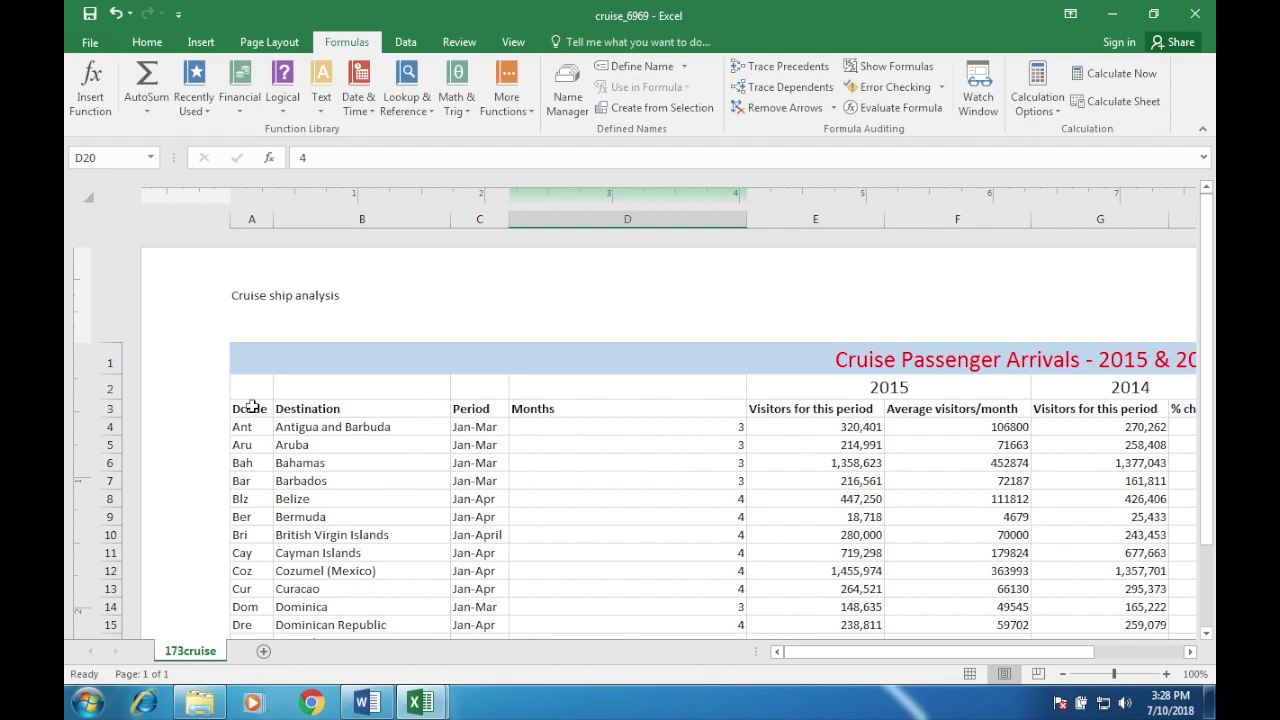
pyautogui.moveTo(251, 408); pyautogui.dragTo(948, 404)
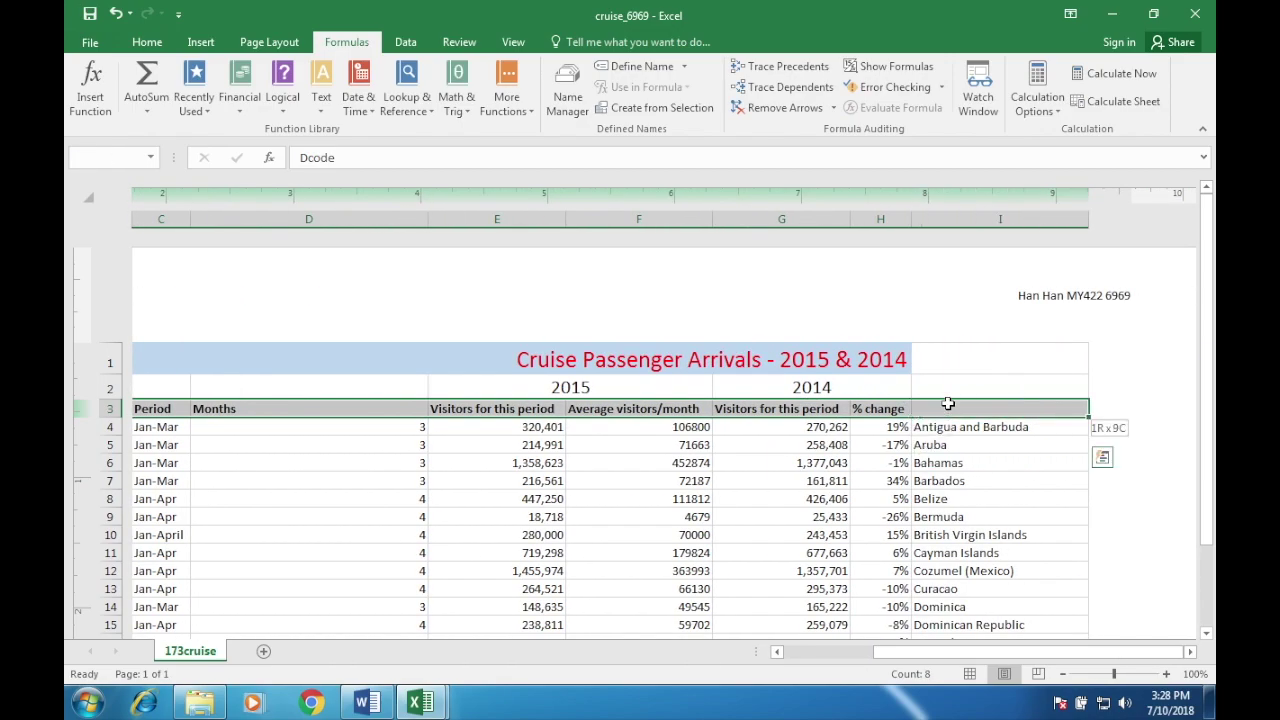
pyautogui.hotkey('ctrl', 'q')
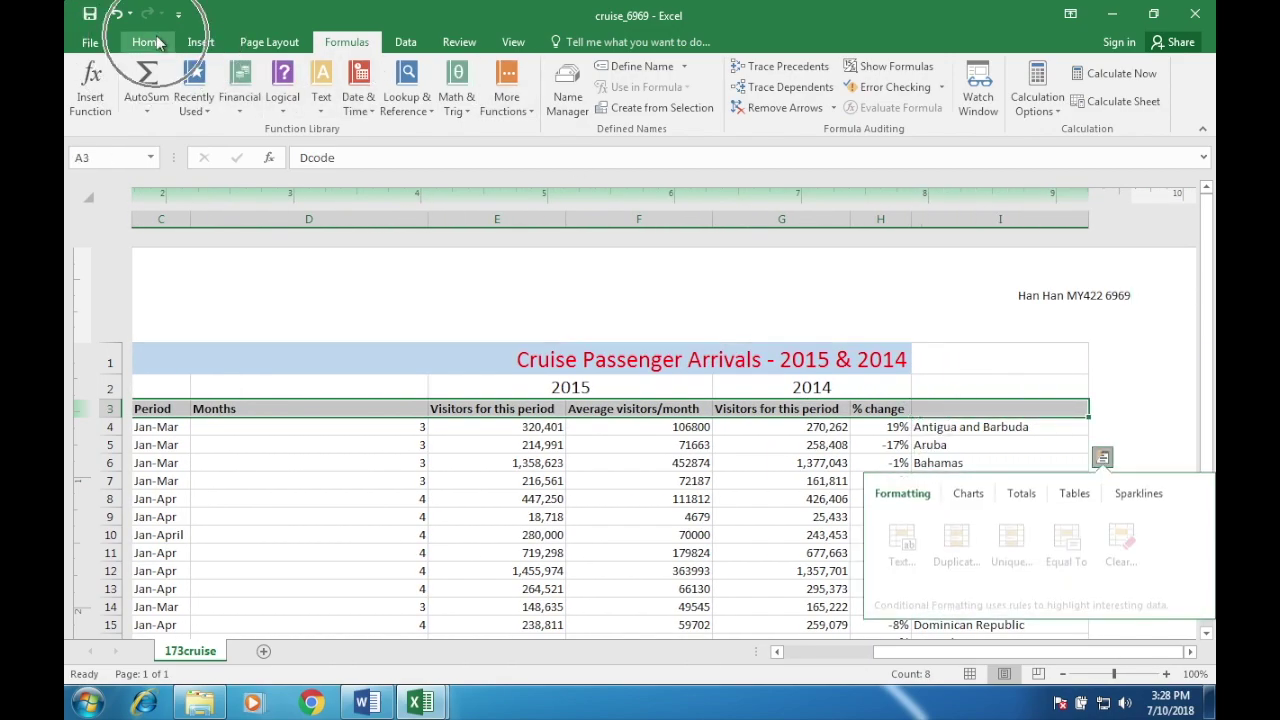
pyautogui.click(157, 42)
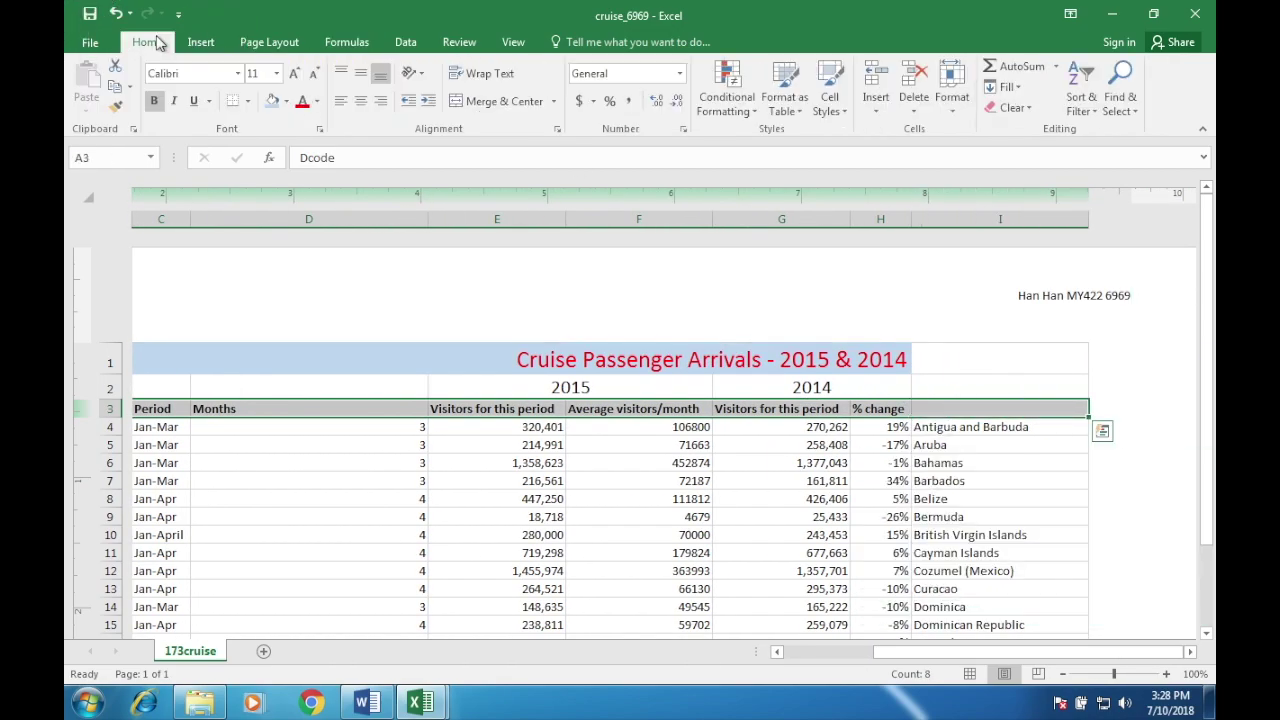
pyautogui.click(1081, 104)
pyautogui.click(1100, 204)
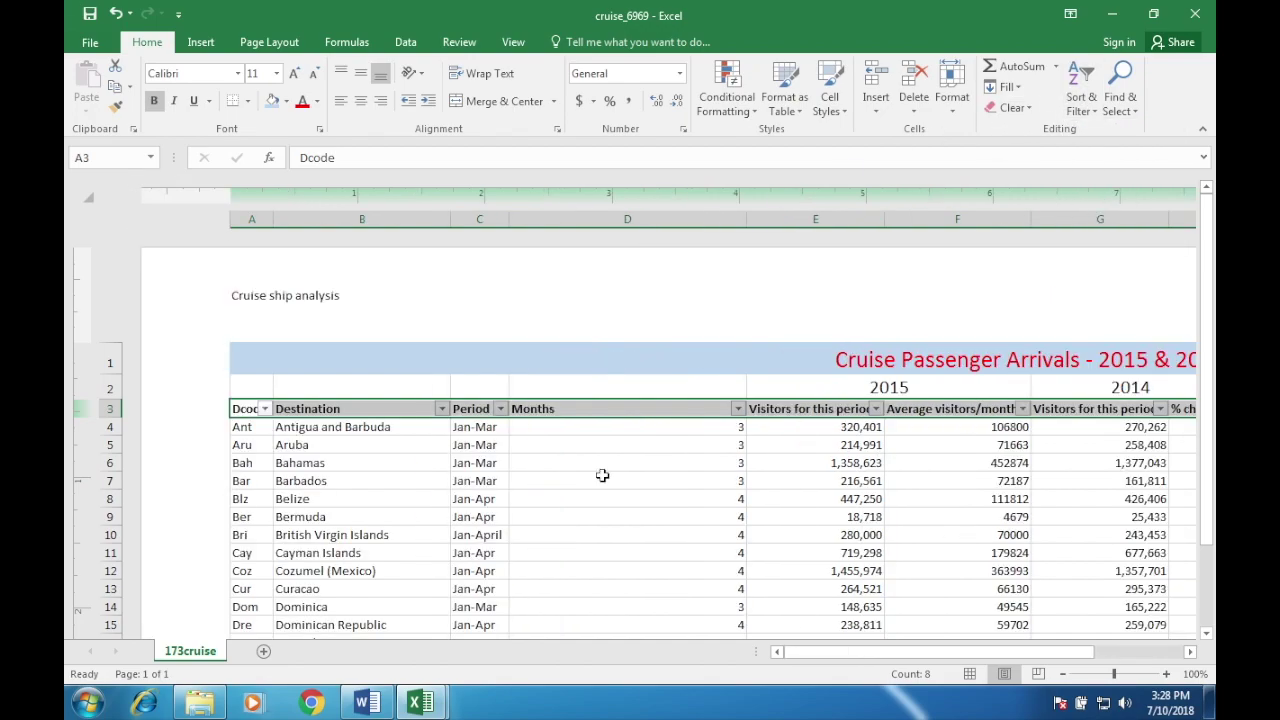
# Filter the Months column to show only destinations with 3 months
pyautogui.click(739, 412)
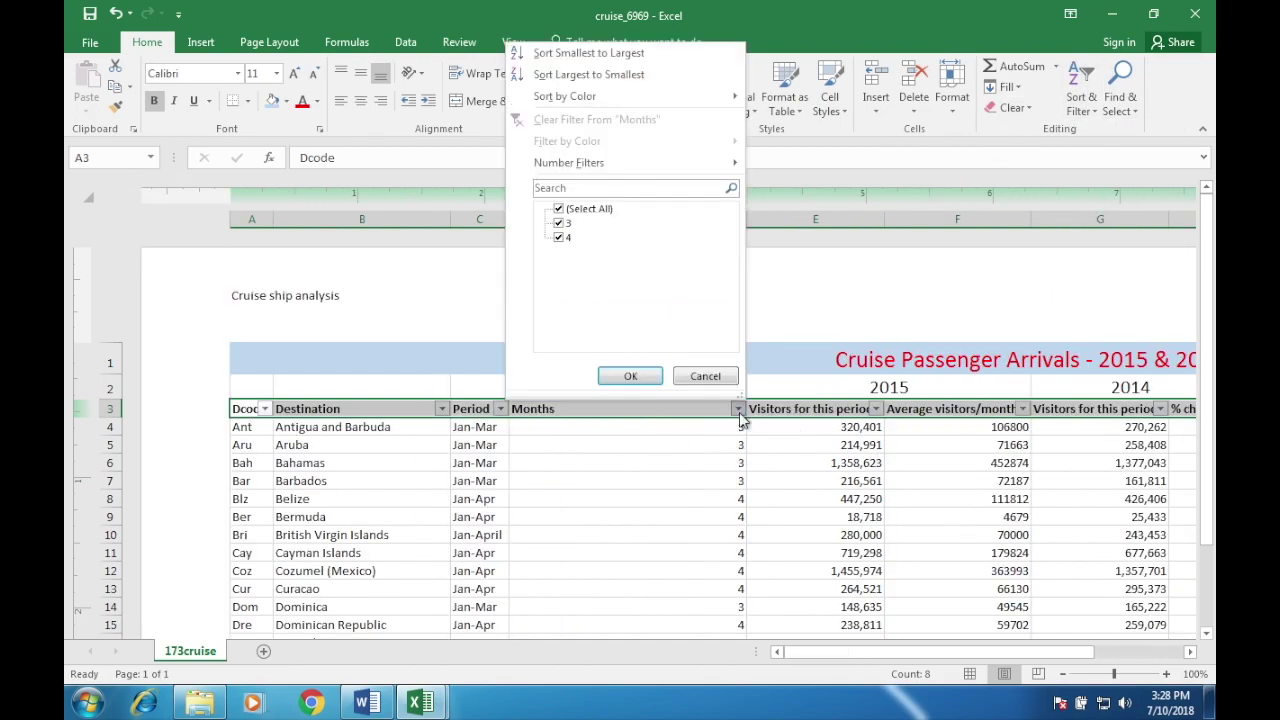
pyautogui.click(560, 209)
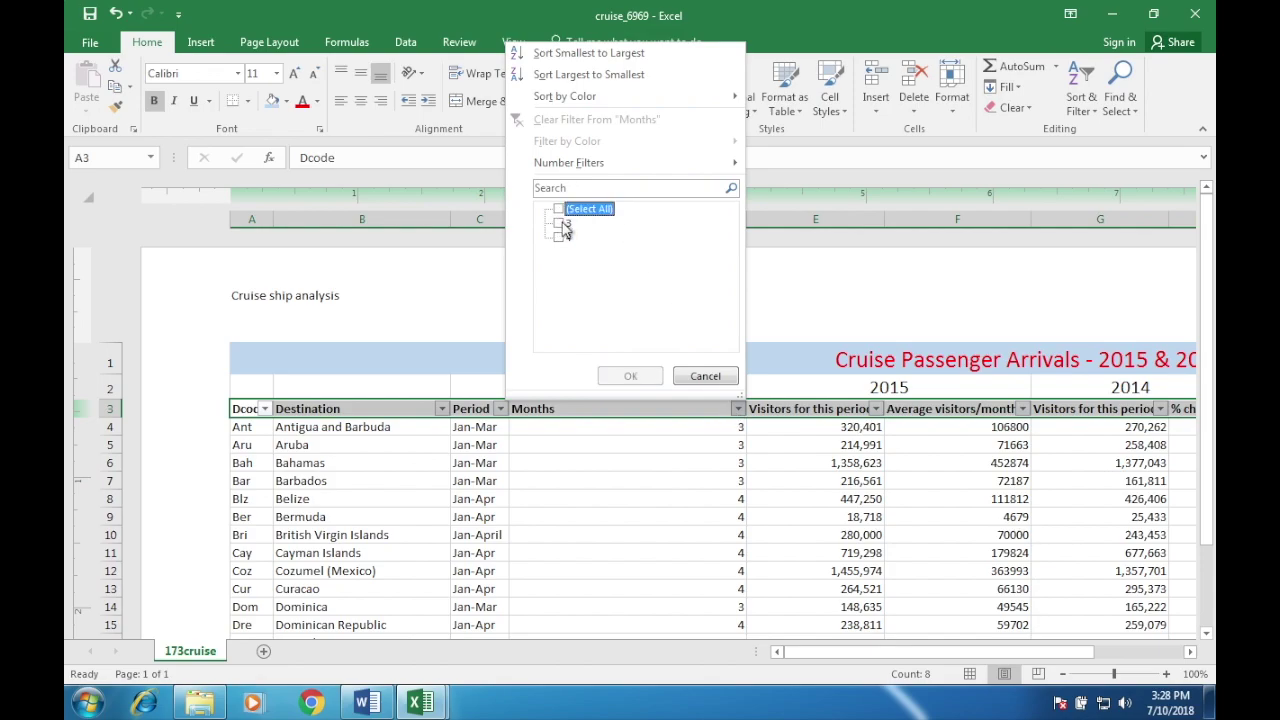
pyautogui.click(560, 224)
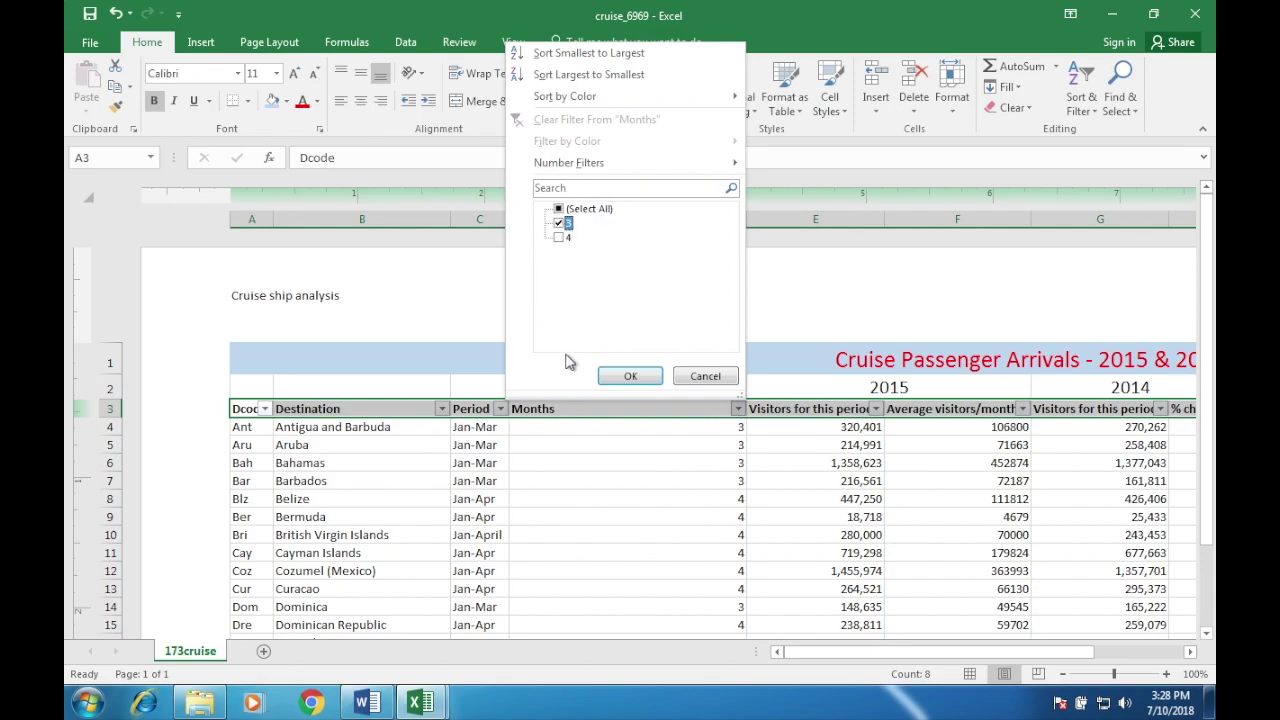
pyautogui.click(628, 377)
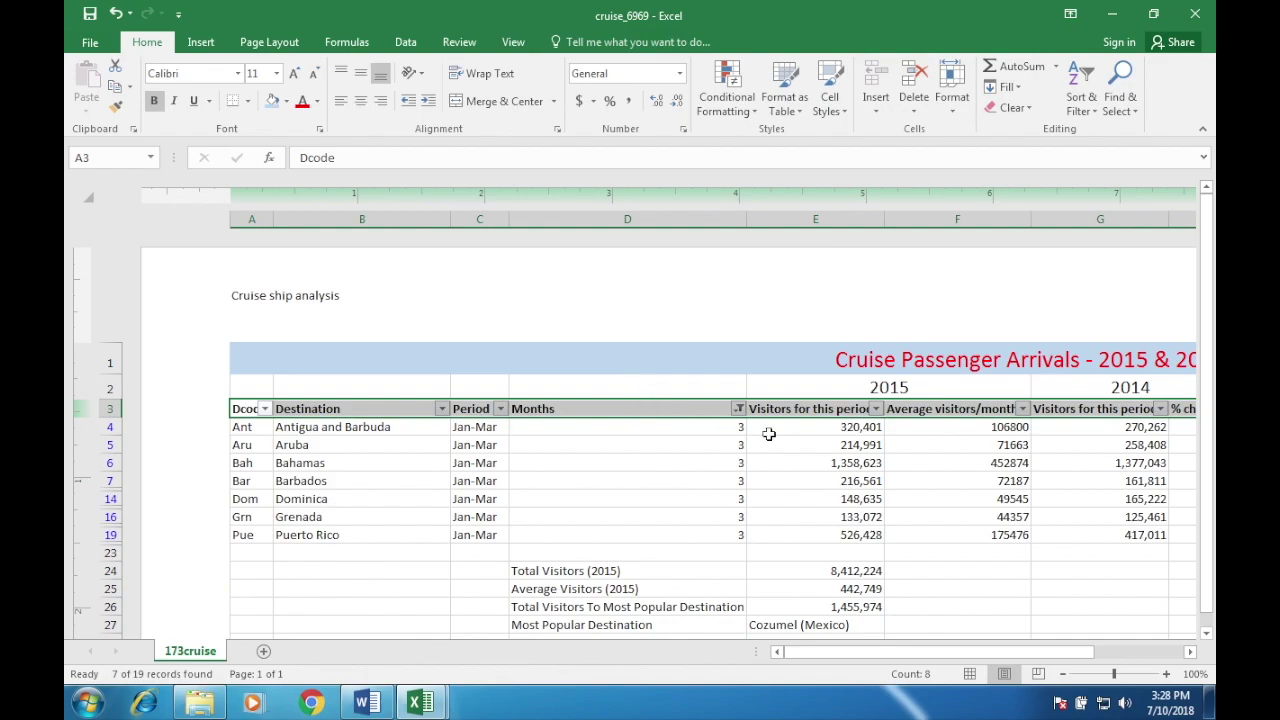
pyautogui.moveTo(894, 651); pyautogui.dragTo(985, 651)
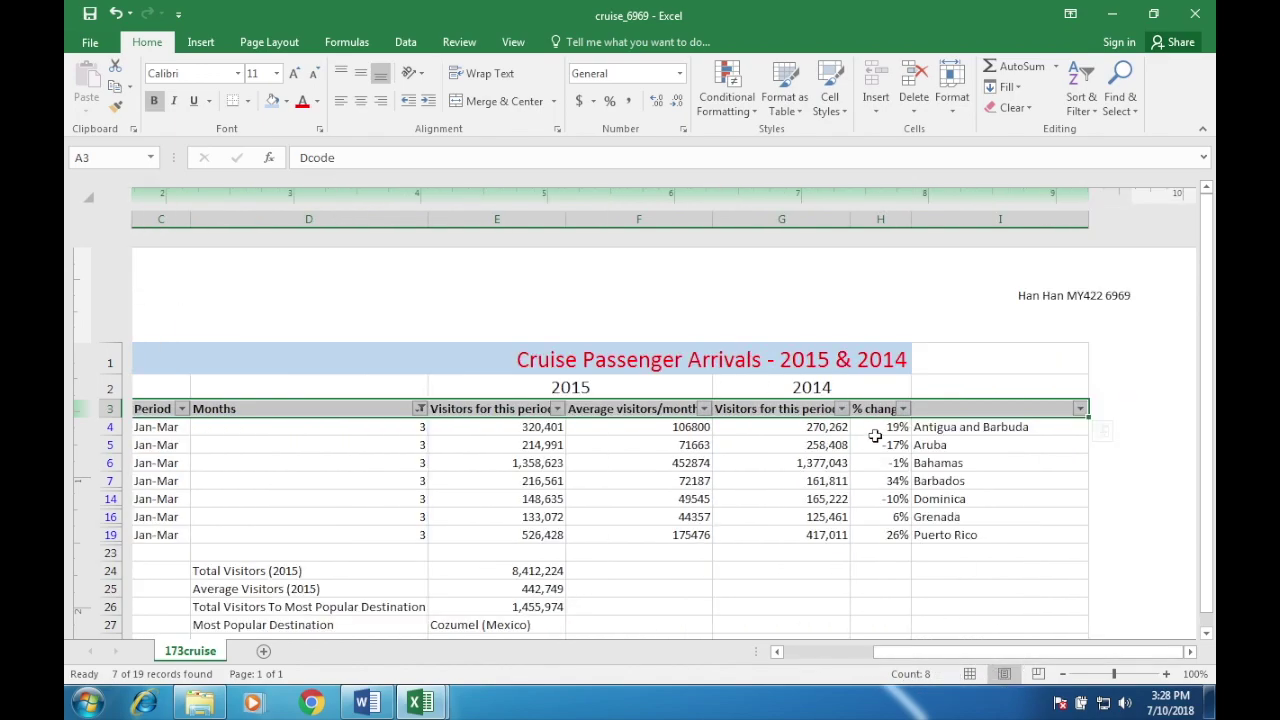
# Sort the % change column from largest to smallest
pyautogui.click(902, 409)
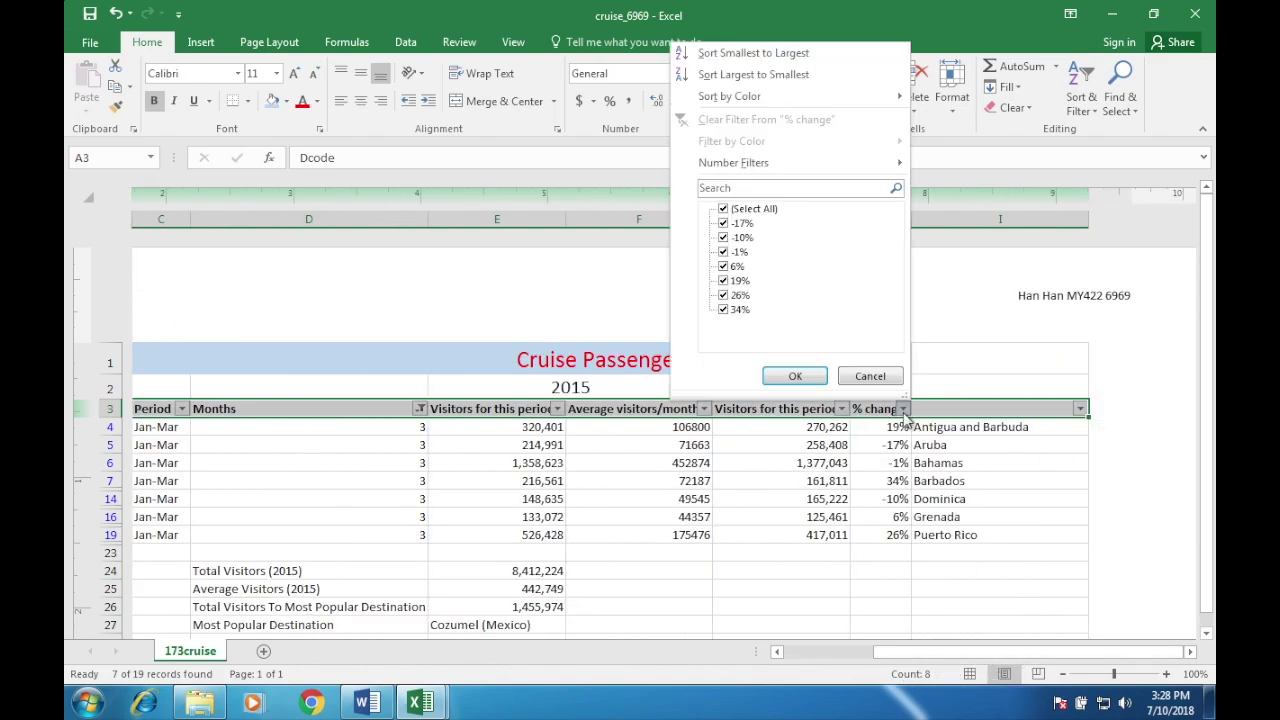
pyautogui.click(745, 75)
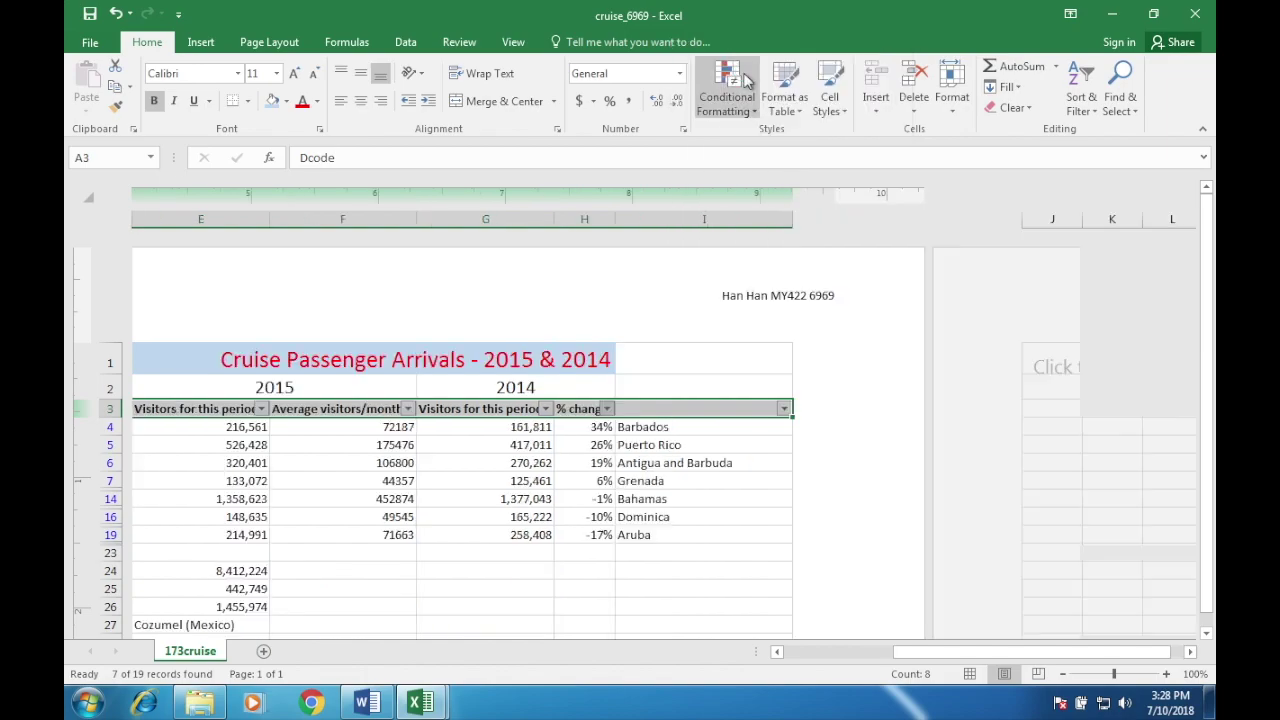
pyautogui.moveTo(953, 658); pyautogui.dragTo(873, 655)
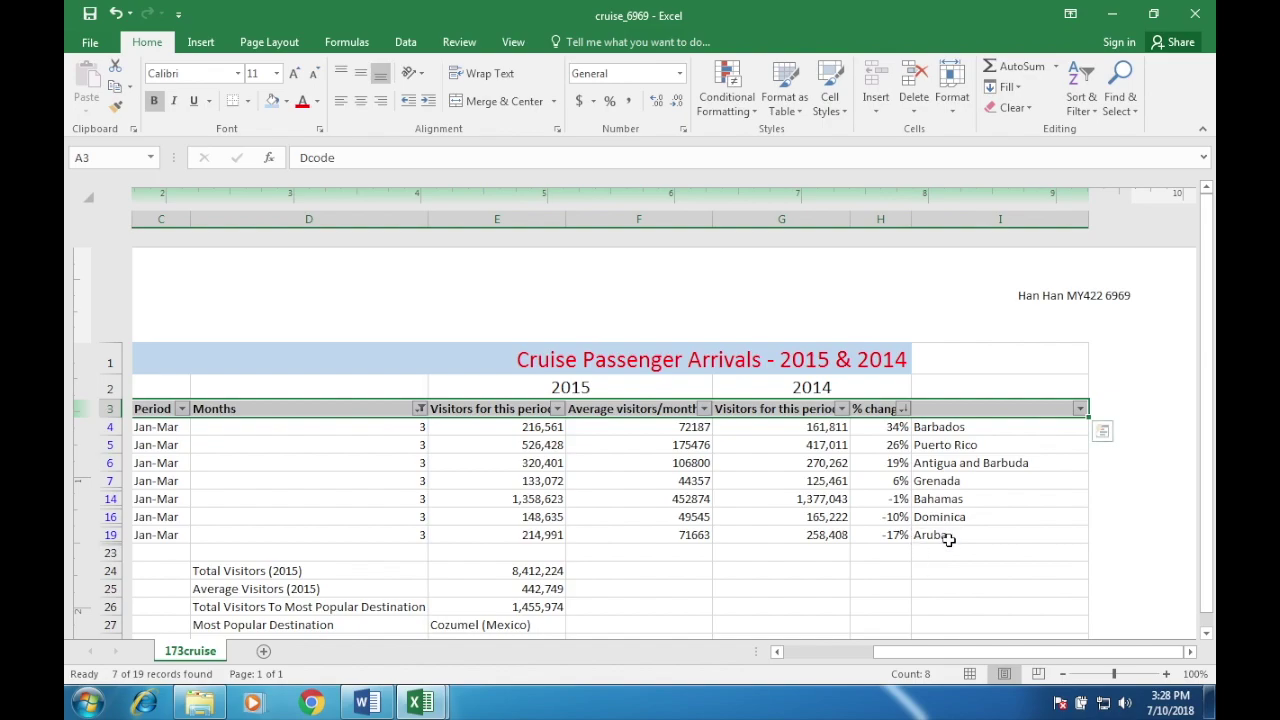
# Select the filtered table from H19 back to A2
pyautogui.moveTo(925, 535); pyautogui.dragTo(886, 534)
pyautogui.moveTo(667, 511); pyautogui.dragTo(486, 500)
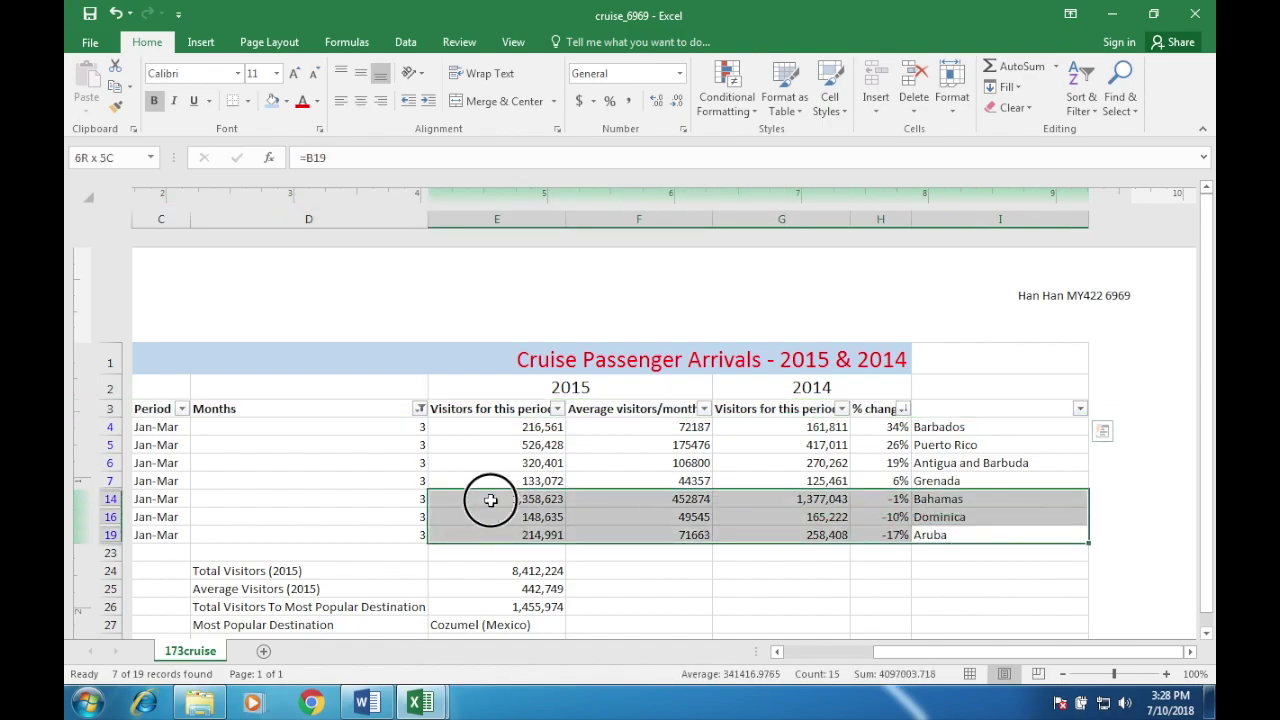
pyautogui.click(860, 534)
pyautogui.moveTo(886, 541); pyautogui.dragTo(231, 406)
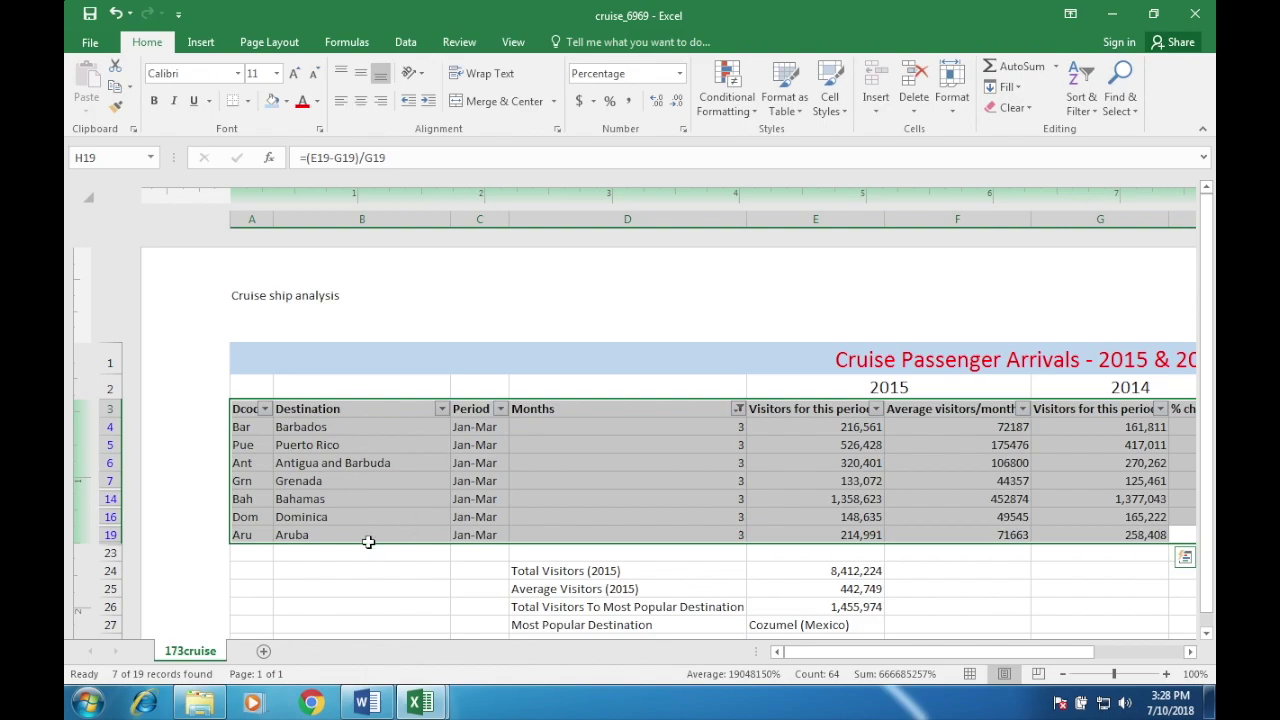
# Change the print setting to Print Selection, check the seven-row preview, and go back
pyautogui.click(104, 46)
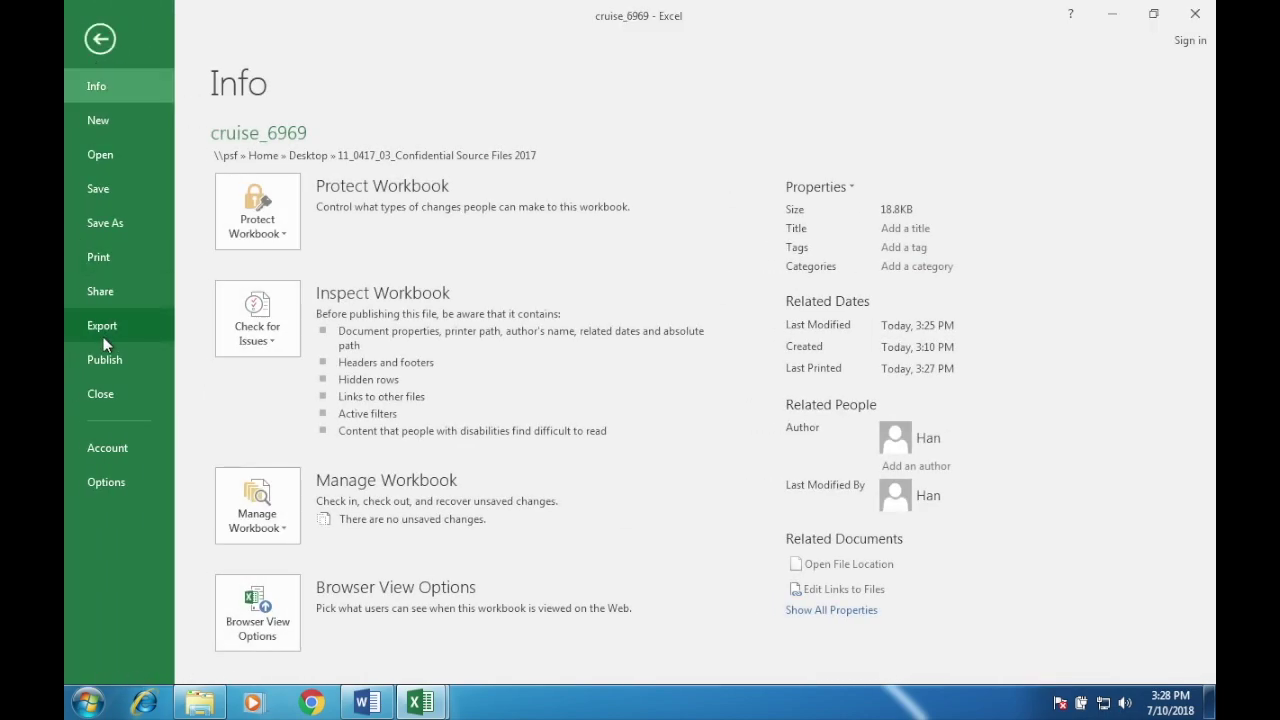
pyautogui.click(105, 256)
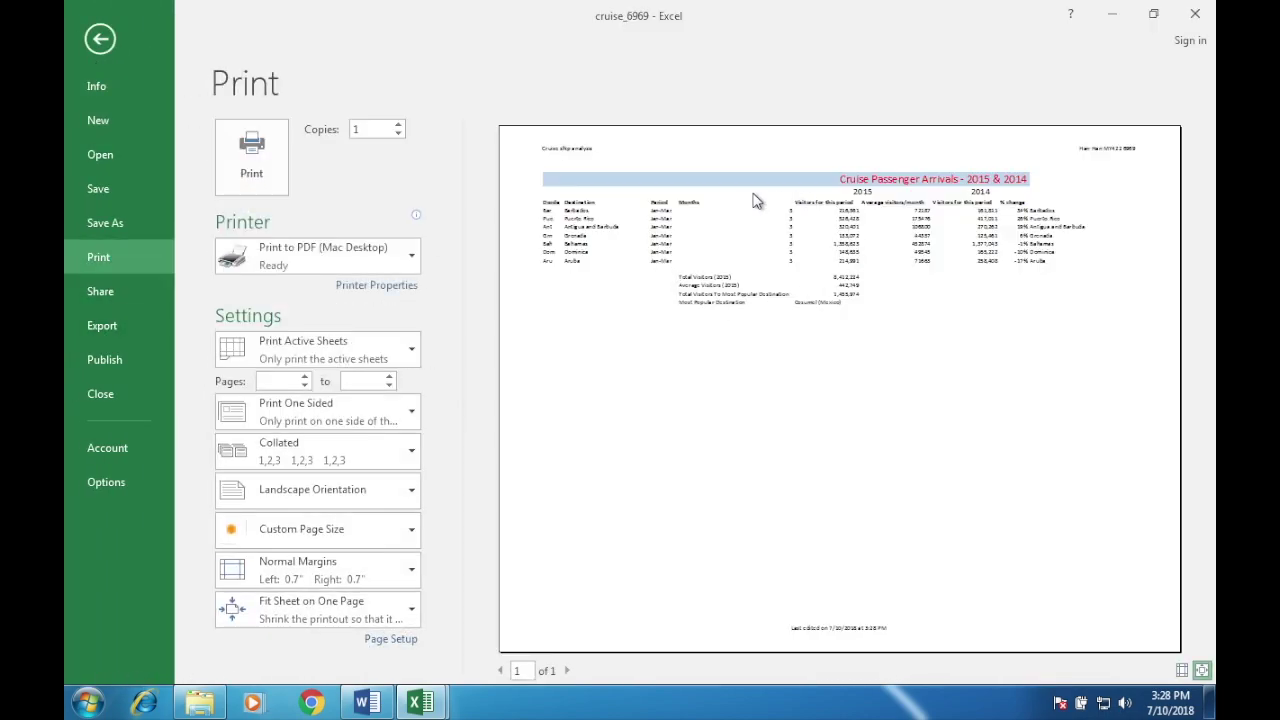
pyautogui.click(260, 350)
pyautogui.click(755, 300)
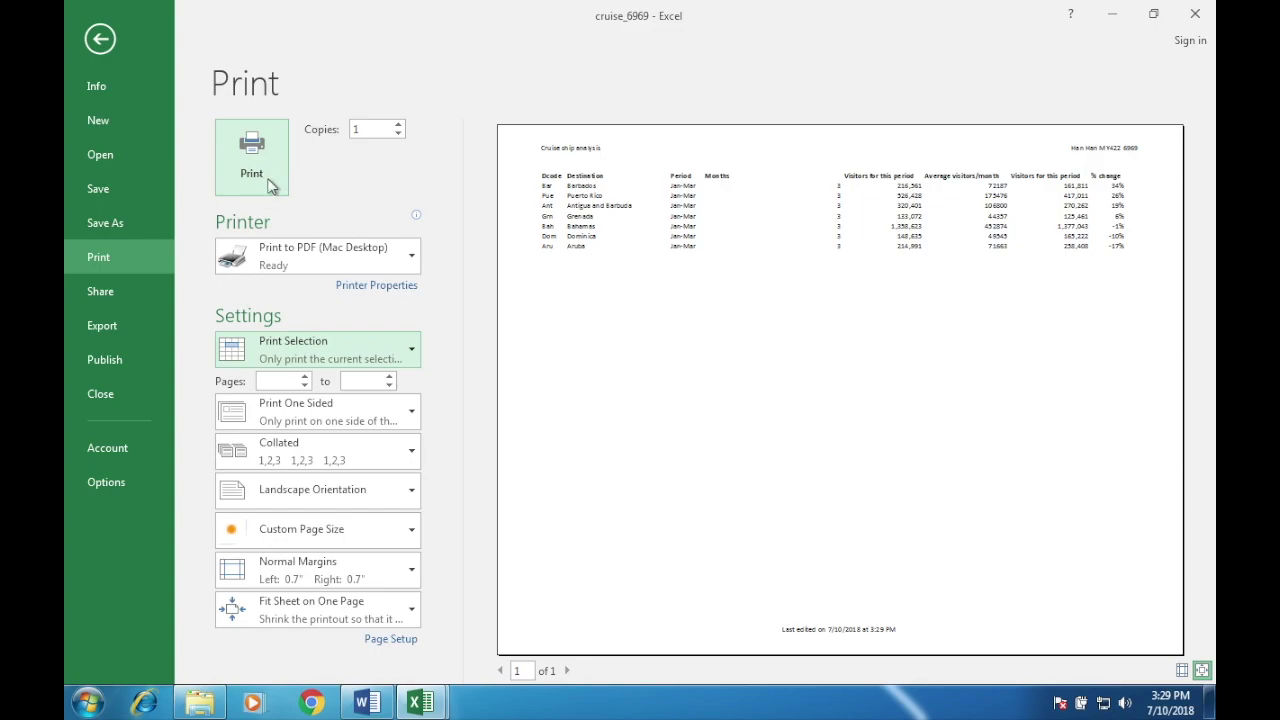
pyautogui.click(100, 40)
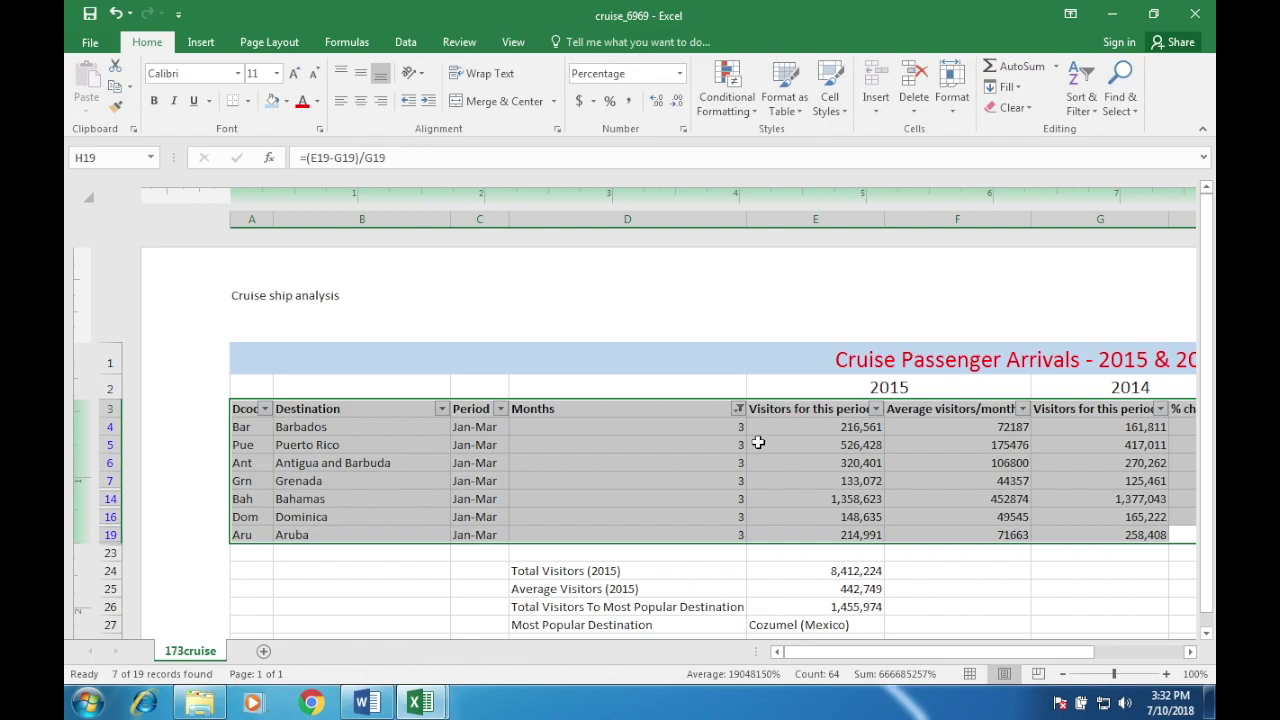
# Close cruise_6969 saving its changes, then close the 173location workbook
pyautogui.click(1196, 25)
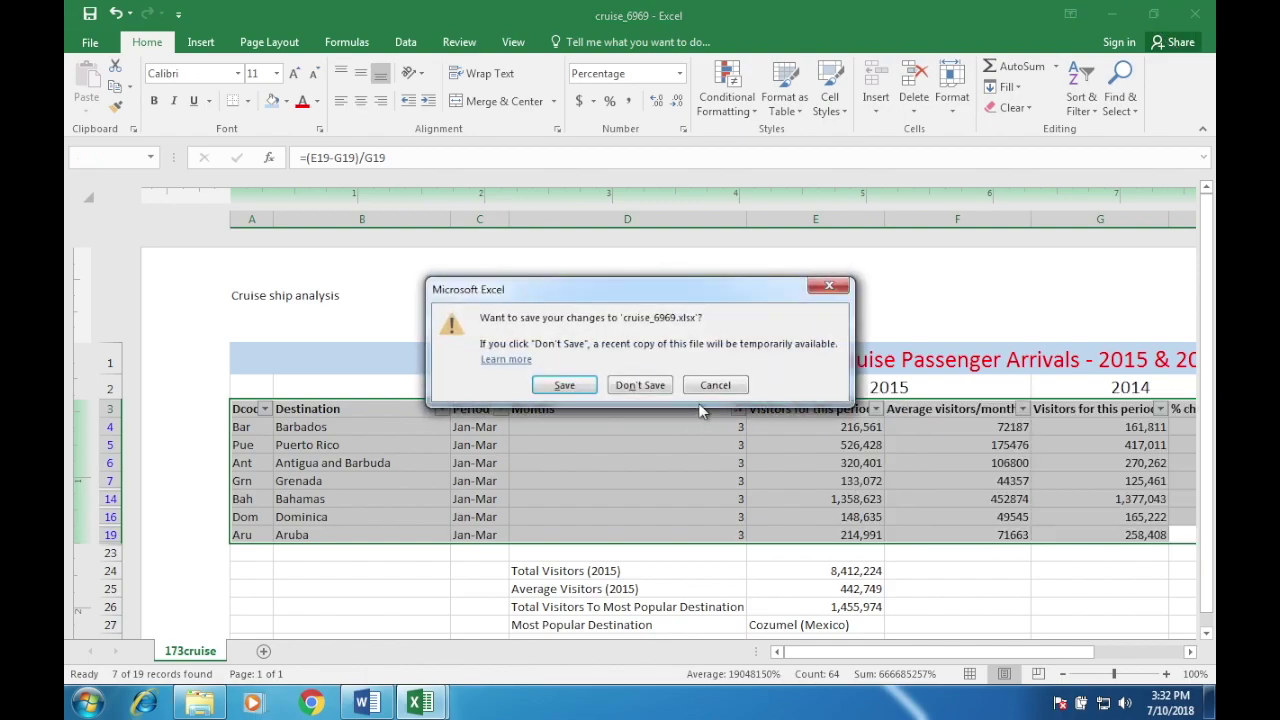
pyautogui.click(567, 386)
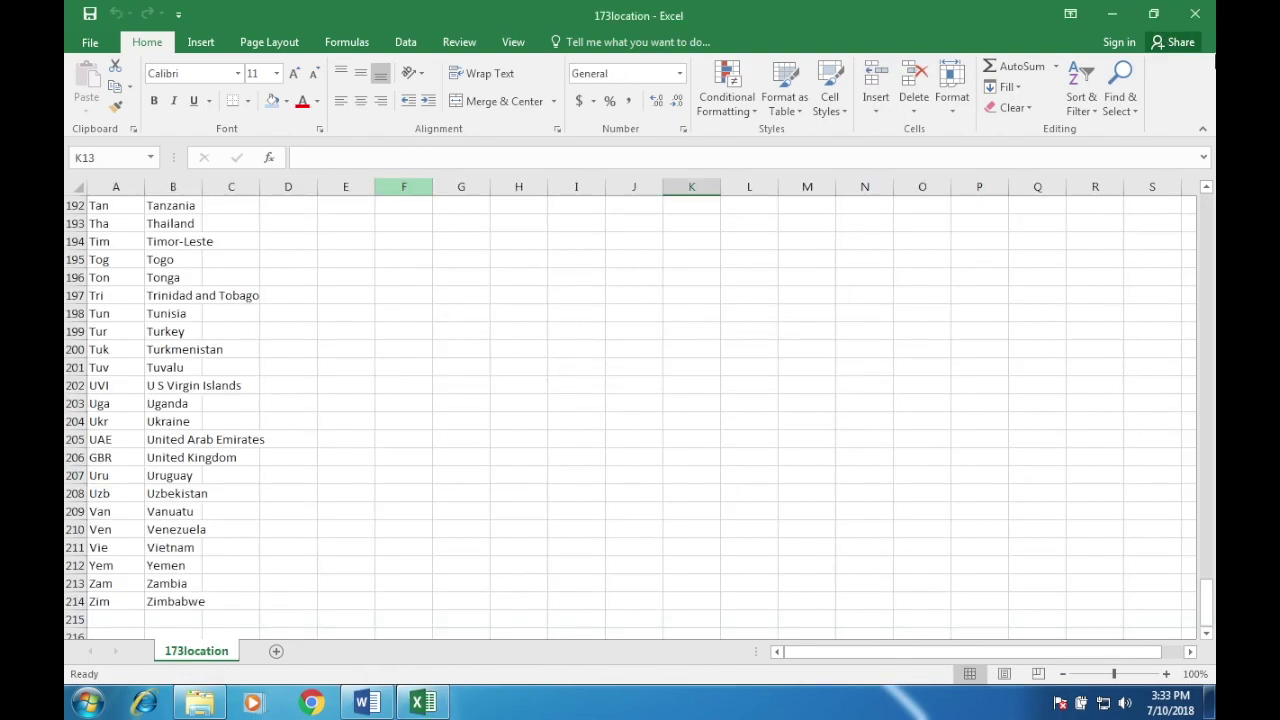
pyautogui.click(1195, 13)
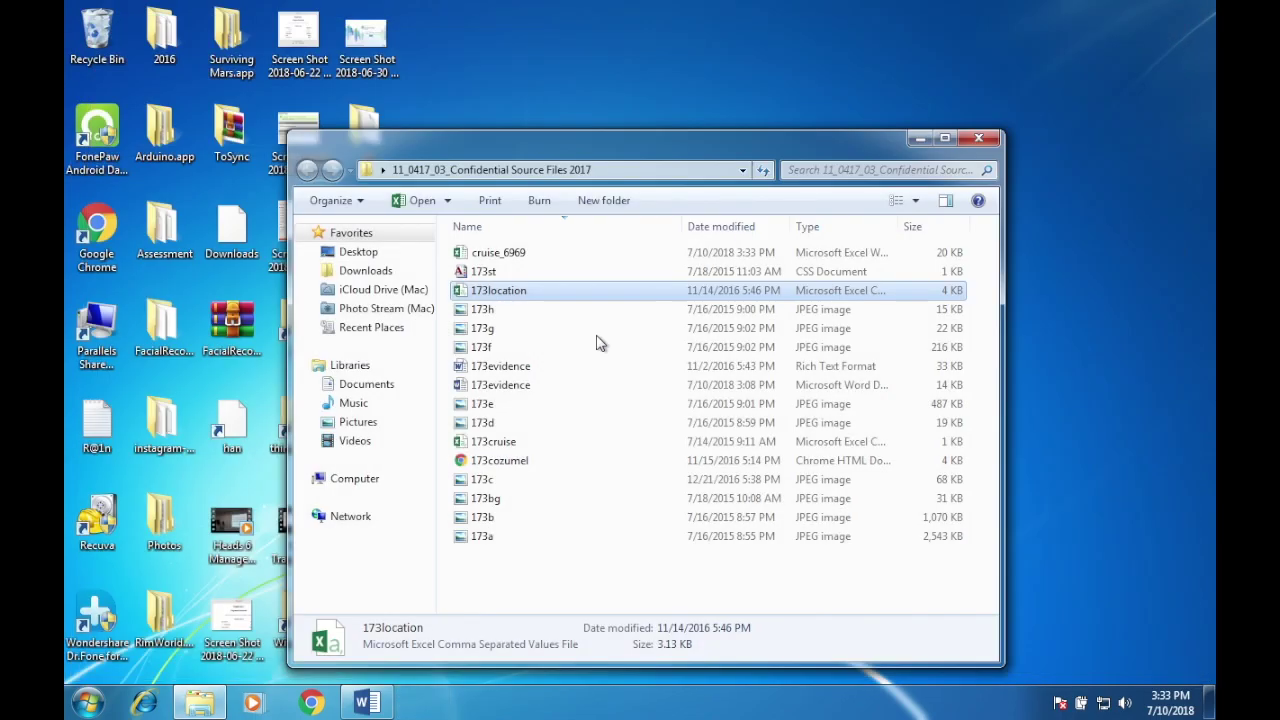
pyautogui.click(586, 592)
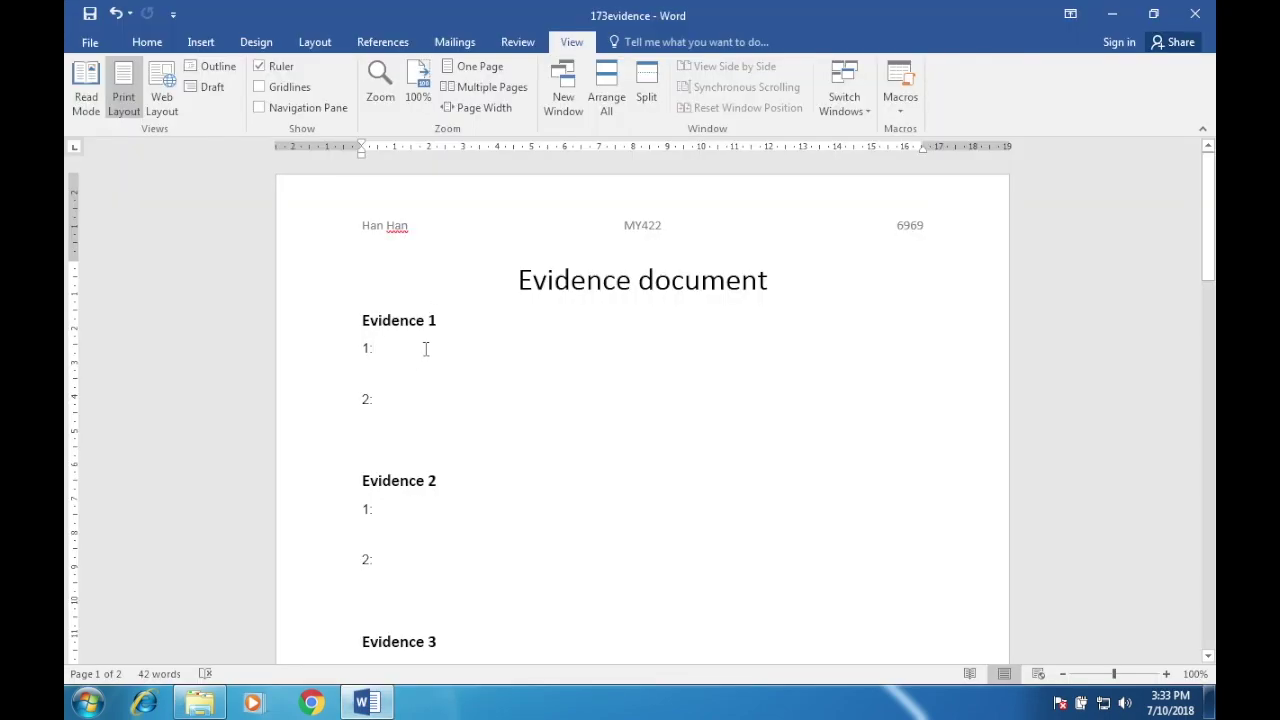
# Type the Evidence 1 points on tested elements, expected outcomes and target audience, then maximize Word
pyautogui.click(425, 348)
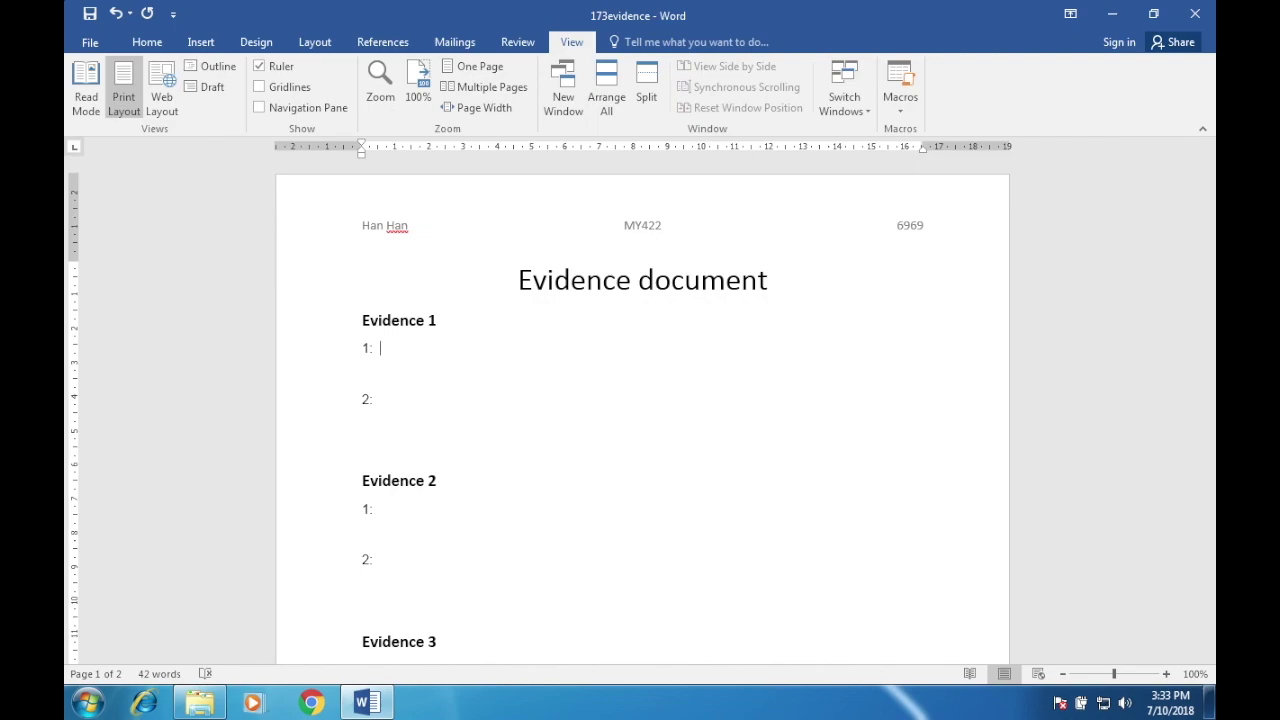
pyautogui.write('Identify each elements that n')
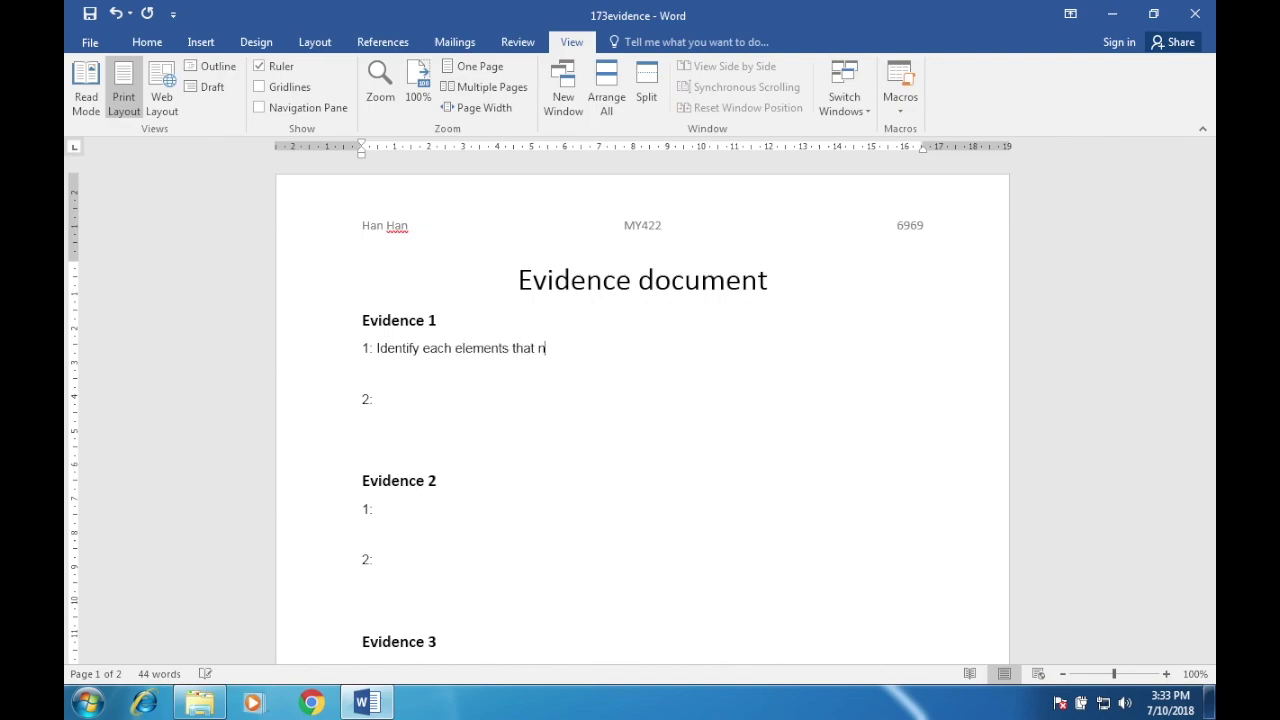
pyautogui.write('eed')
pyautogui.press('BackSpace')
pyautogui.press('BackSpace')
pyautogui.press('BackSpace')
pyautogui.press('BackSpace')
pyautogui.press('BackSpace')
pyautogui.press('BackSpace')
pyautogui.press('BackSpace')
pyautogui.press('BackSpace')
pyautogui.press('BackSpace')
pyautogui.press('BackSpace')
pyautogui.press('BackSpace')
pyautogui.write('that needs to be tested 2:')
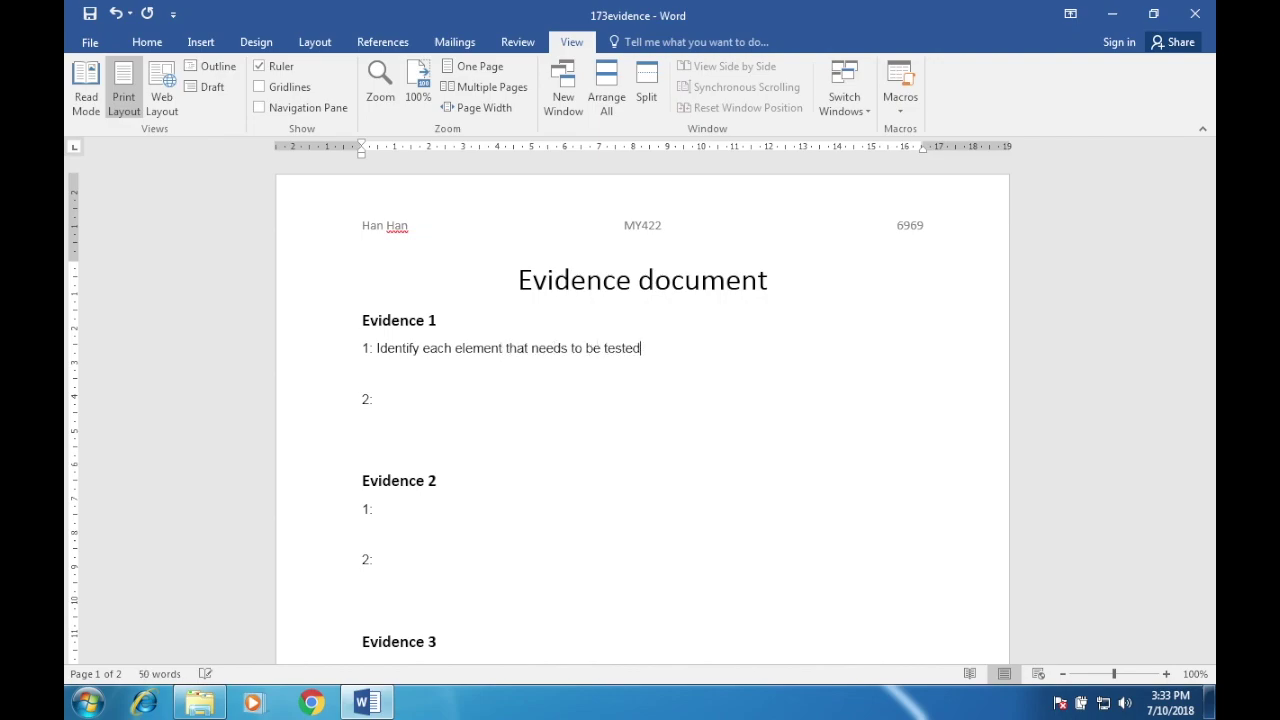
pyautogui.write(' Identify expected outcomes.')
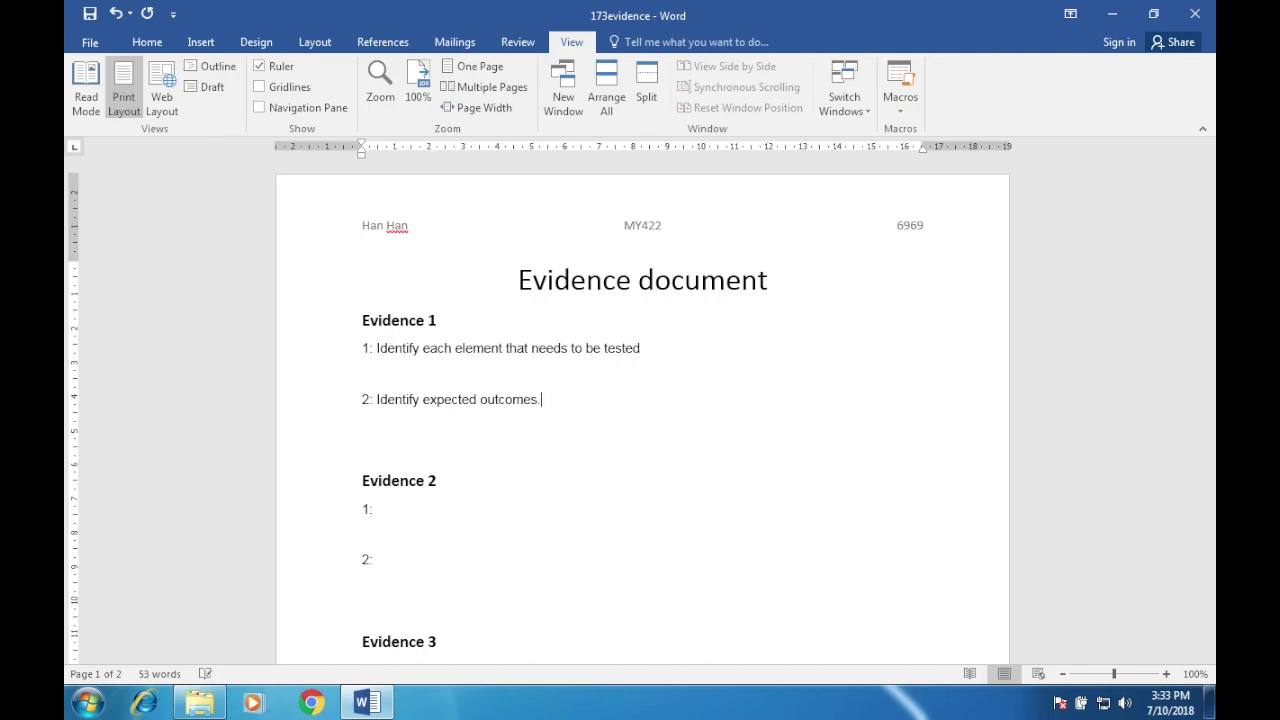
pyautogui.write('Identify the target audience')
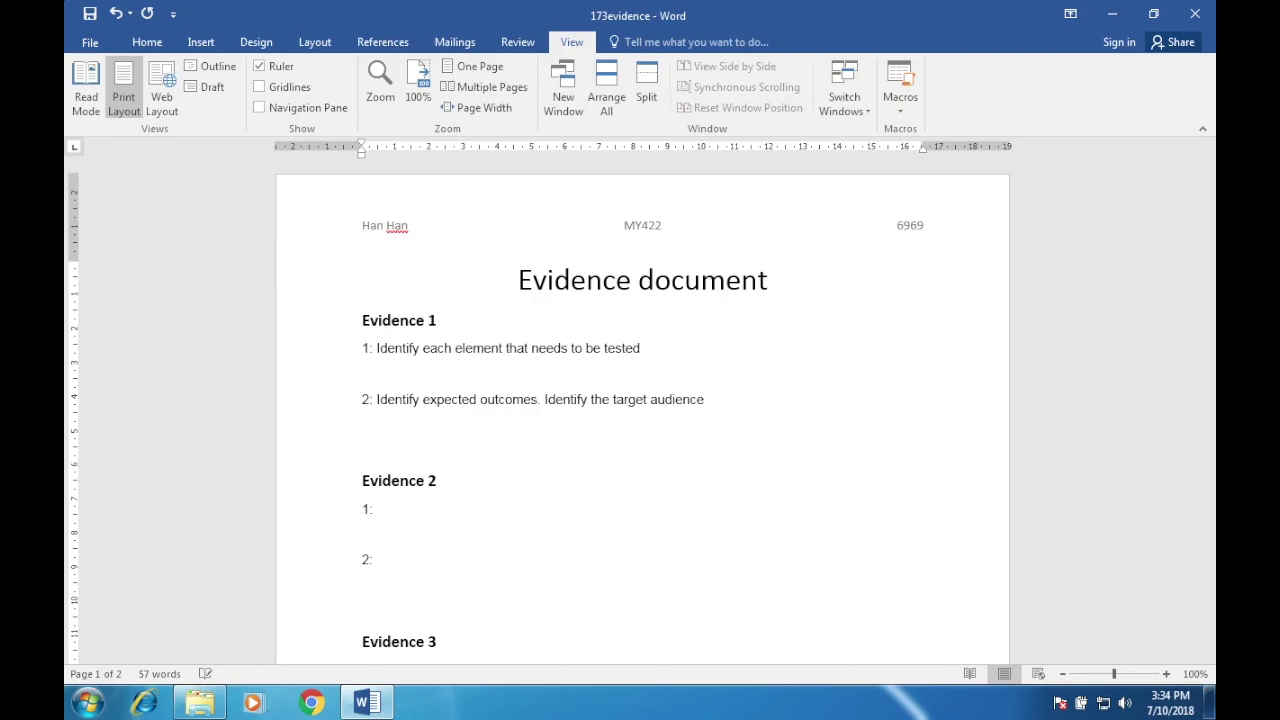
pyautogui.write('.')
pyautogui.press('super+Left')
pyautogui.click(576, 14)
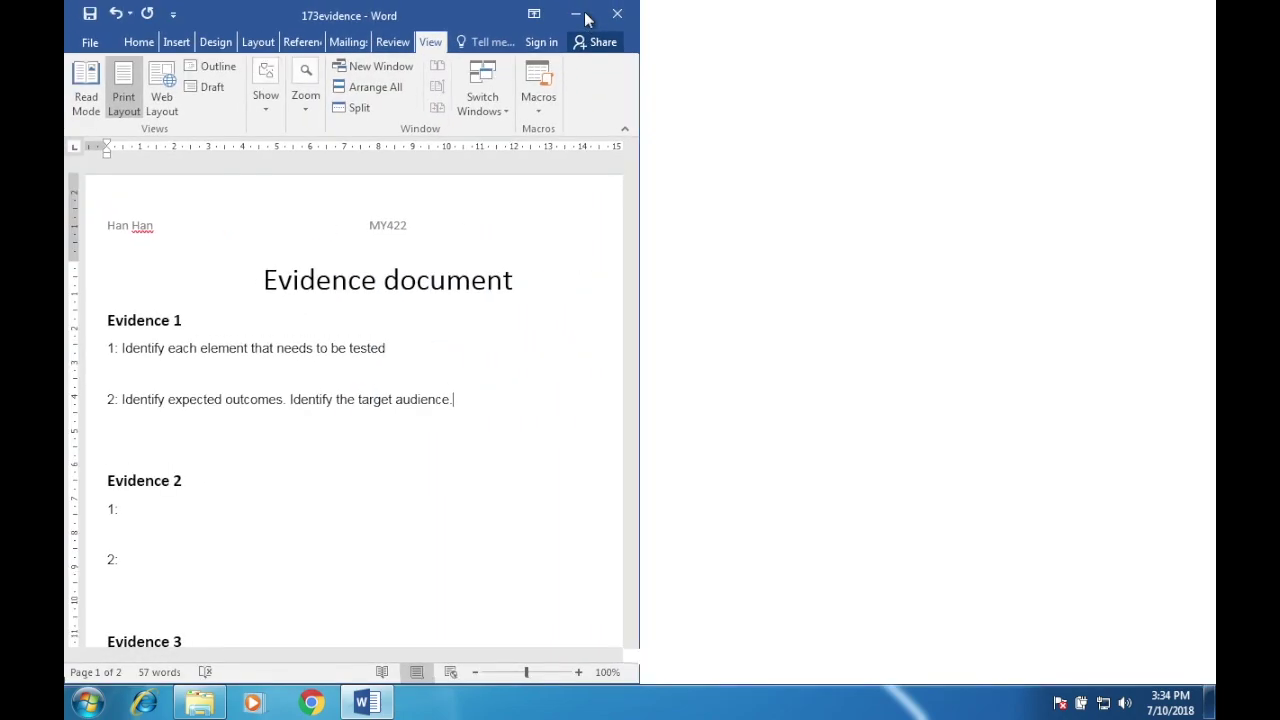
# Move 'Identify the target audience' onto its own line numbered '3.'
pyautogui.click(540, 399)
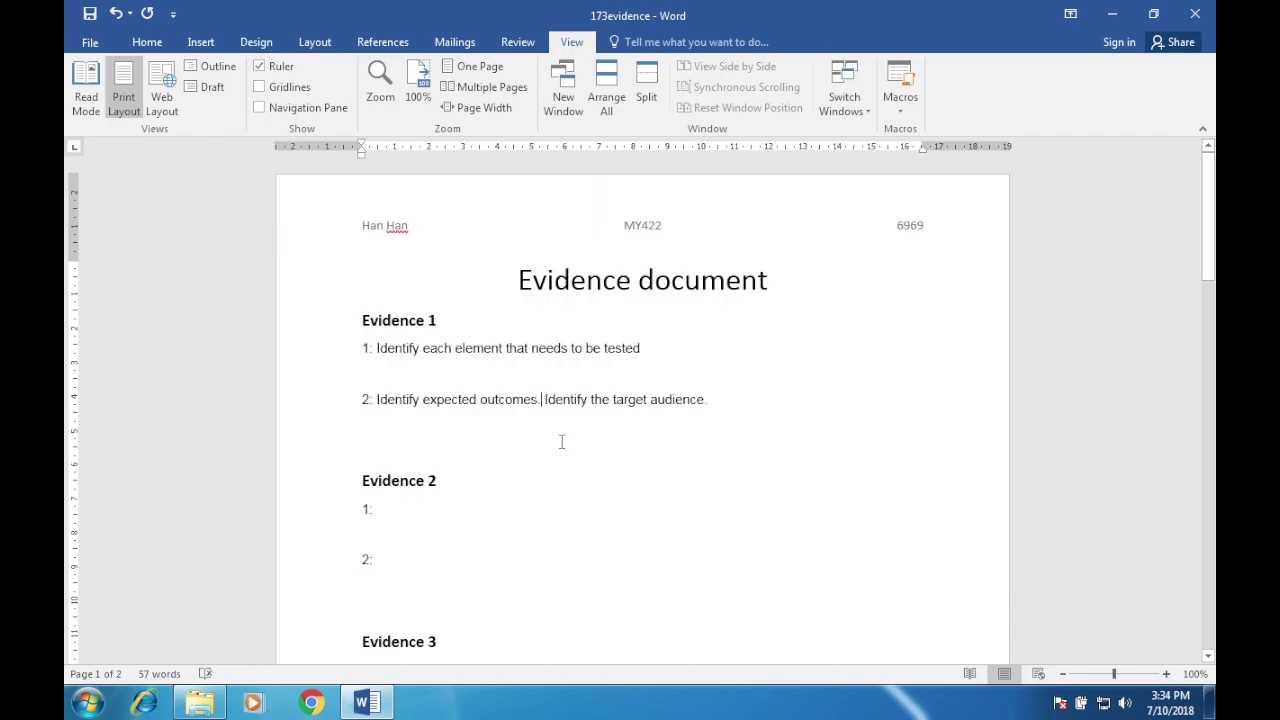
pyautogui.press('Return')
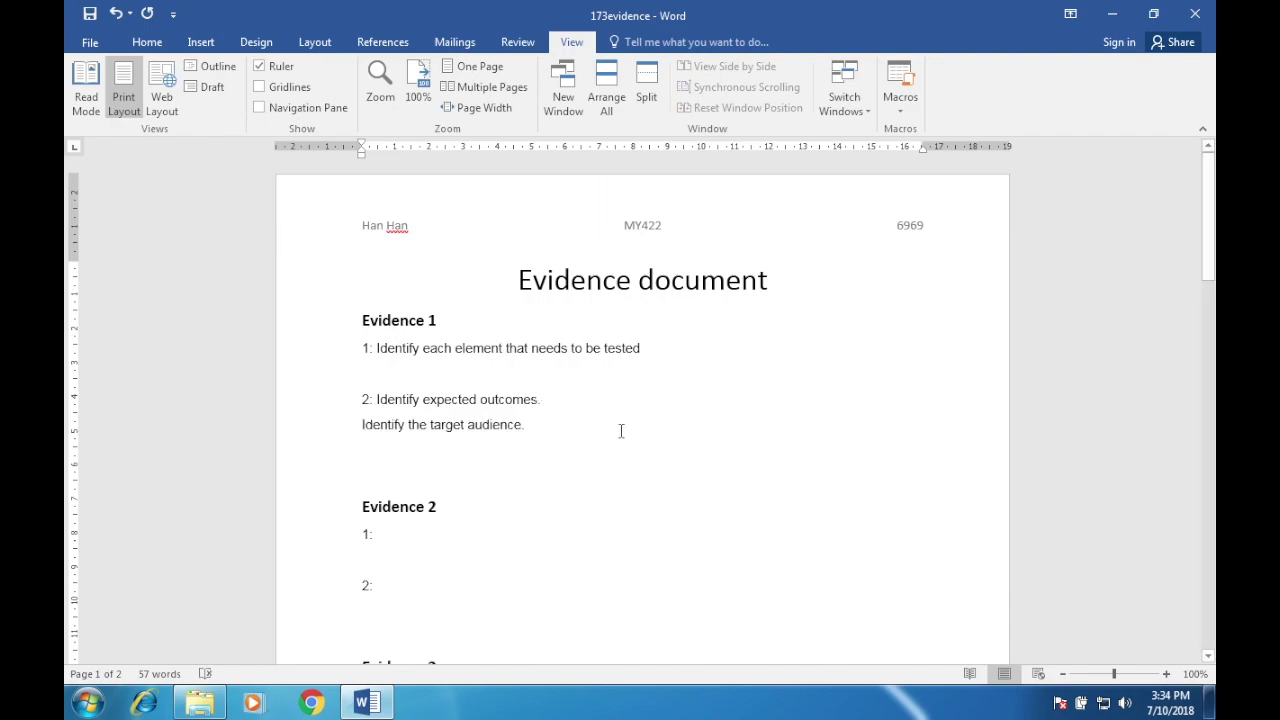
pyautogui.press('BackSpace')
pyautogui.press('Return')
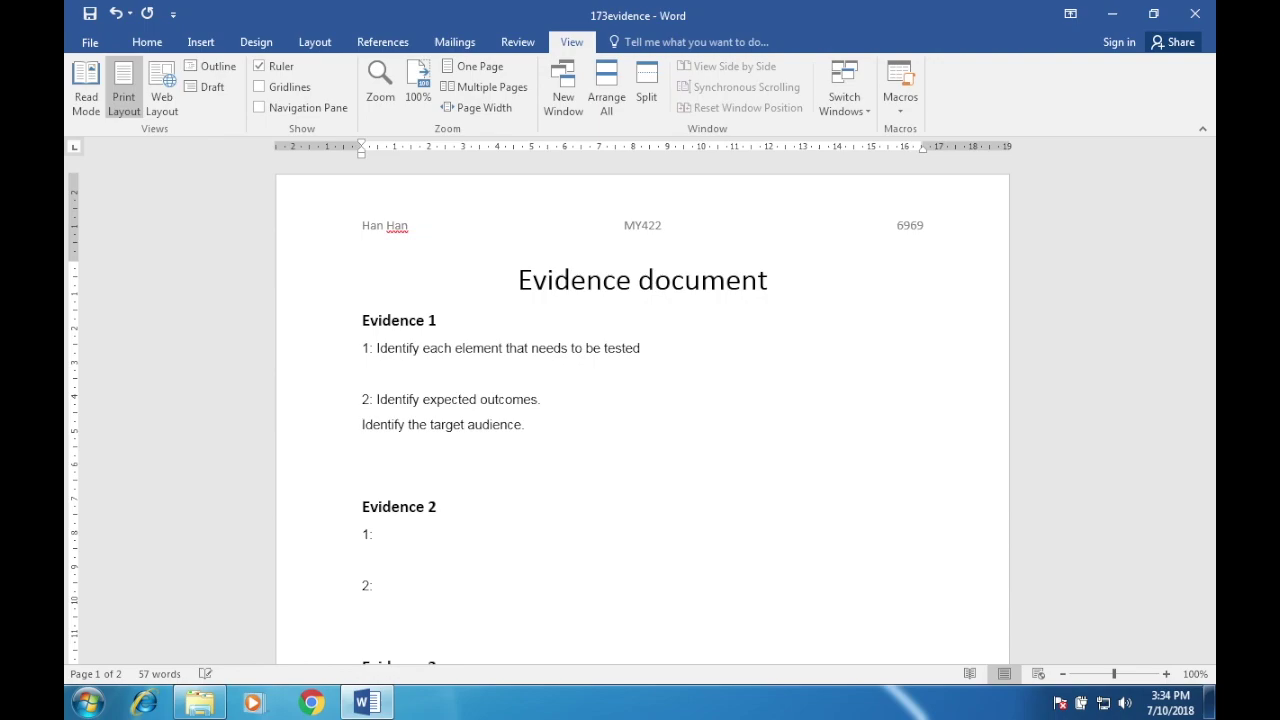
pyautogui.write('3.')
# Add item '4. The corporate house styles' on a new line
pyautogui.click(556, 451)
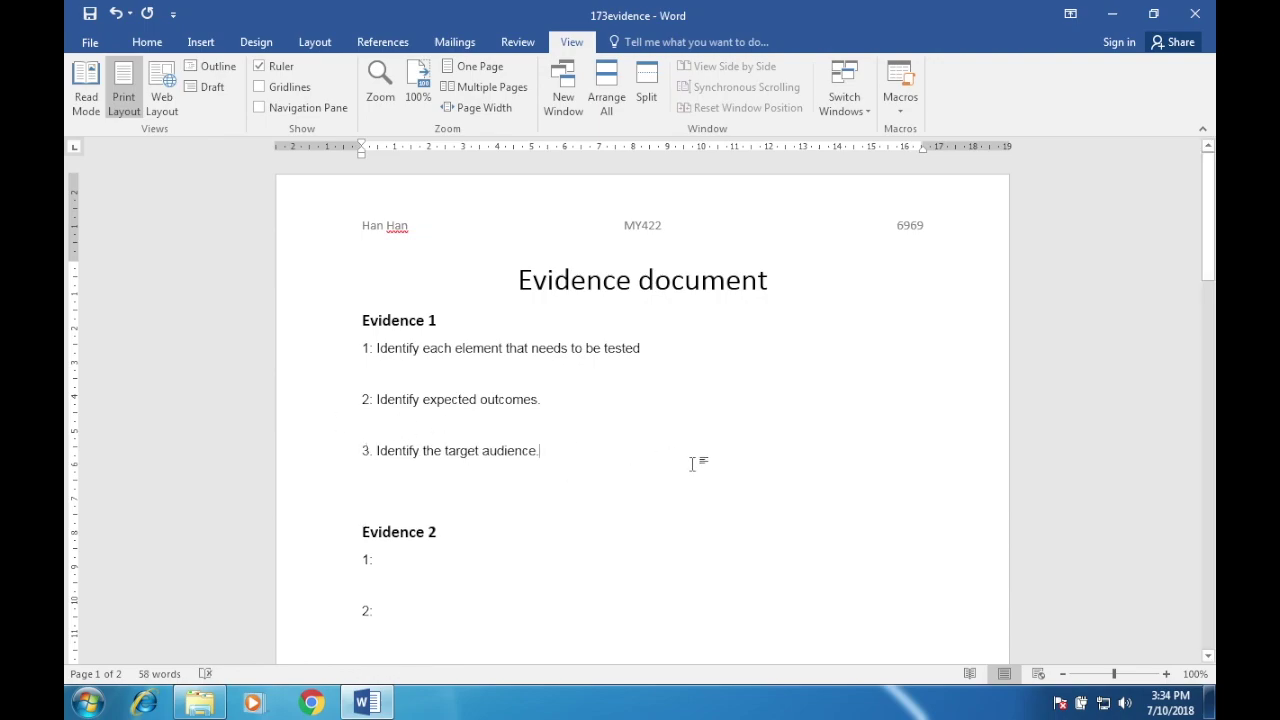
pyautogui.press('Return')
pyautogui.press('Return')
pyautogui.press('BackSpace')
pyautogui.write('4. ')
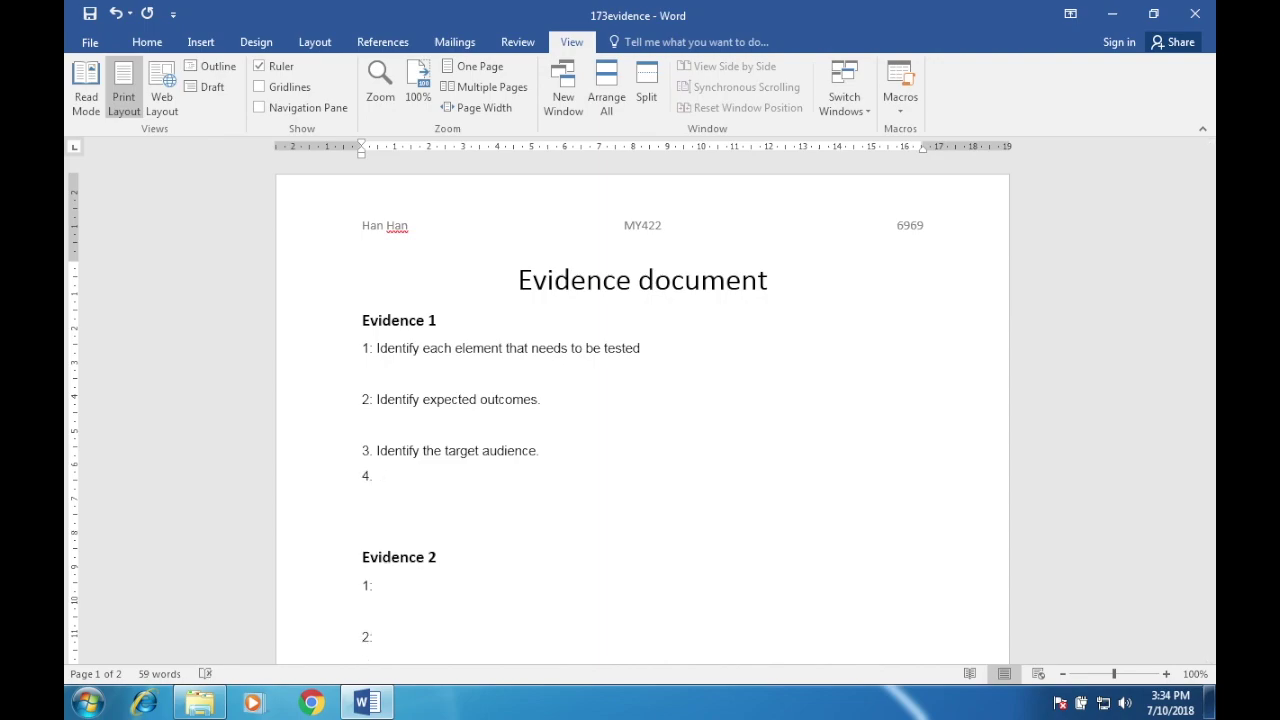
pyautogui.write('The corporate house styles')
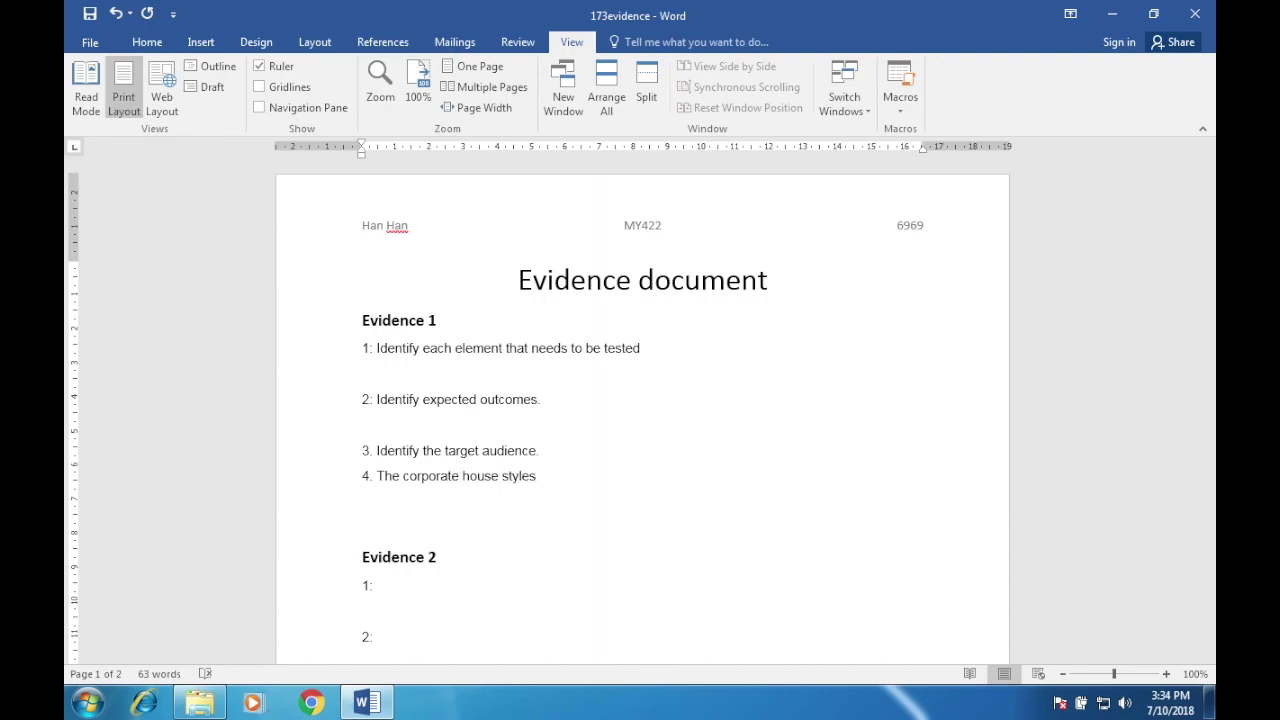
# Answer Evidence 2 with 'Functional testing.' for 1: and 'Alpha testing/in-house' for 2:
pyautogui.click(457, 590)
pyautogui.write('Functional testing.')
pyautogui.click(362, 610)
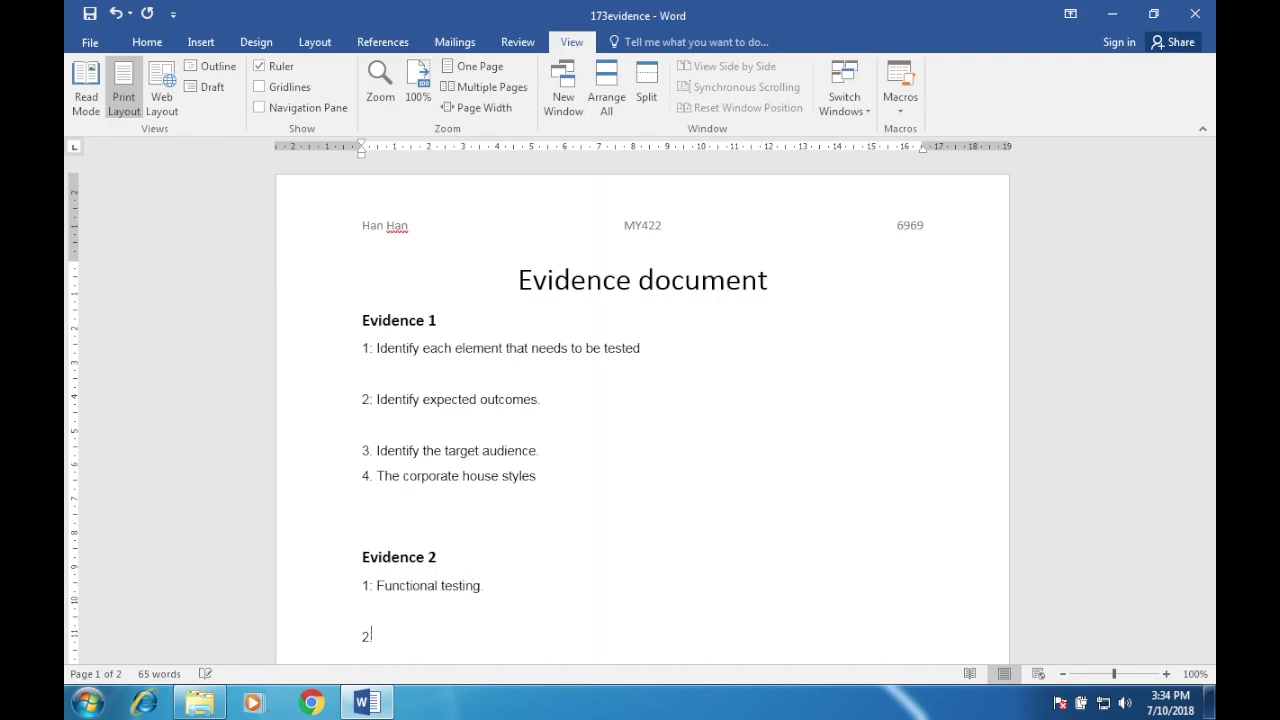
pyautogui.write('2:')
pyautogui.write('Alpha testing/in-house')
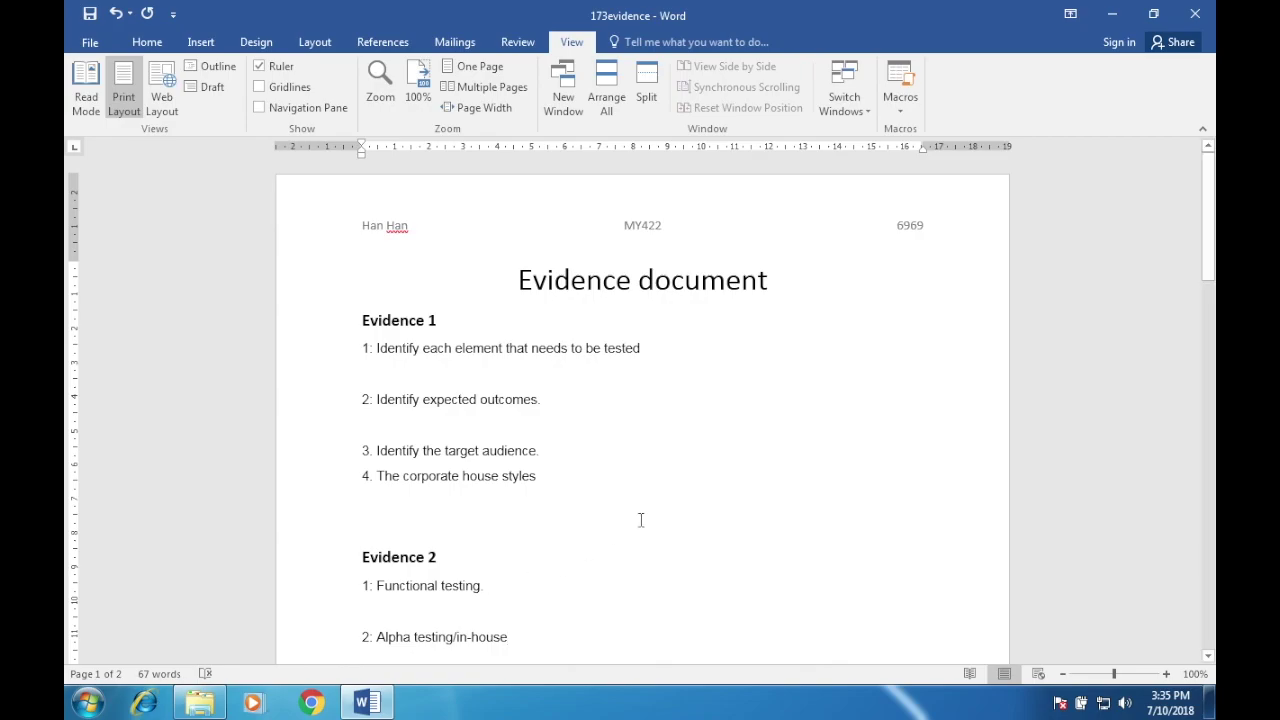
# Create a new folder named html_173 in the source files folder
pyautogui.click(1113, 16)
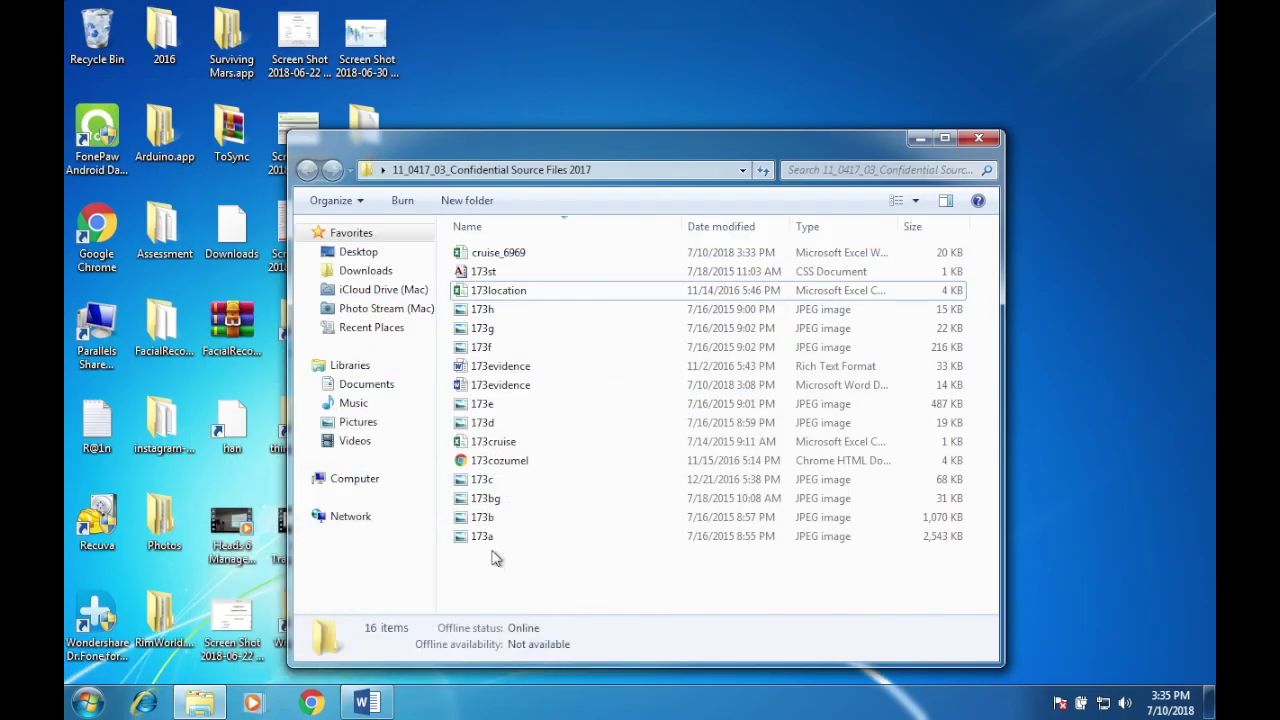
pyautogui.rightClick(510, 584)
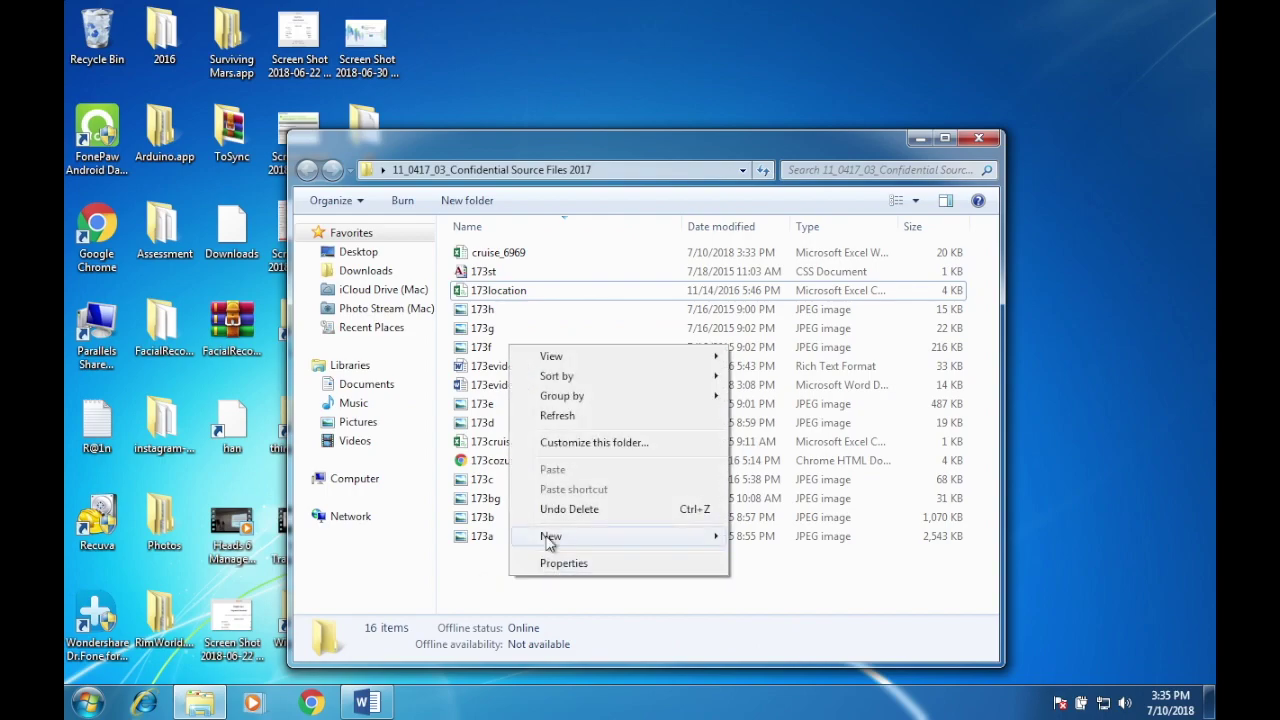
pyautogui.moveTo(700, 536)
pyautogui.click(796, 540)
pyautogui.write('html_173')
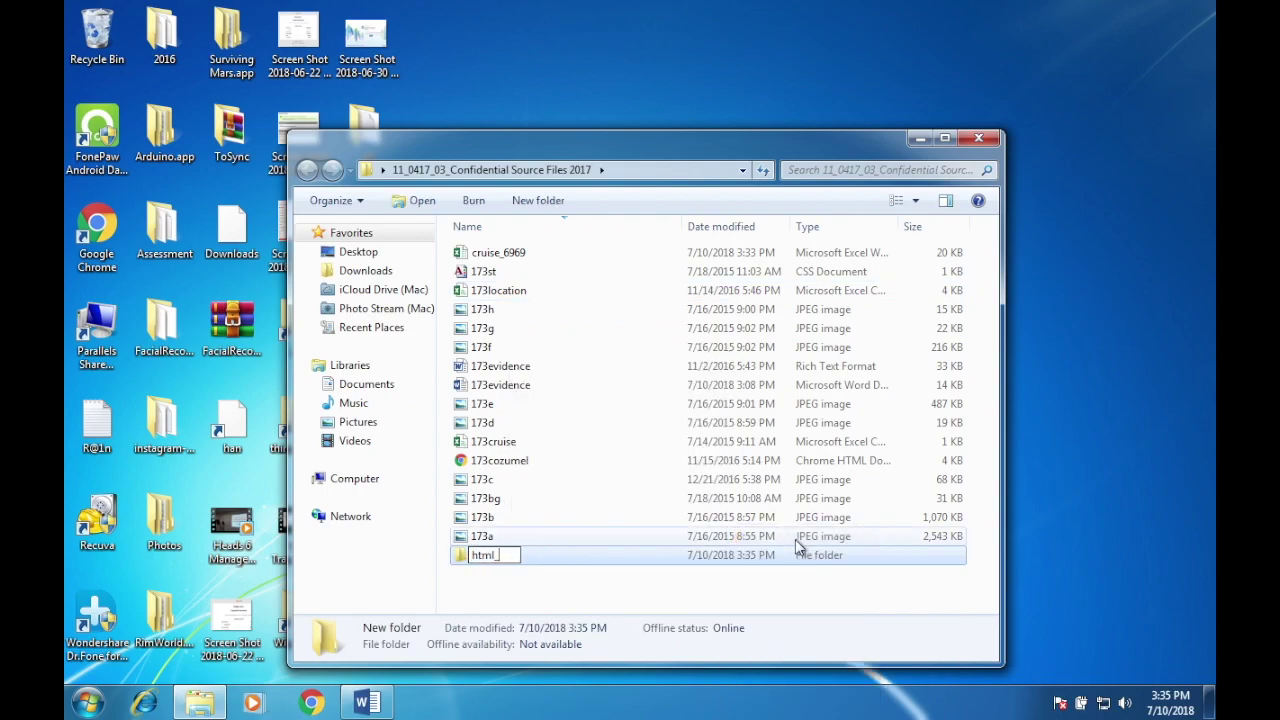
pyautogui.press('Return')
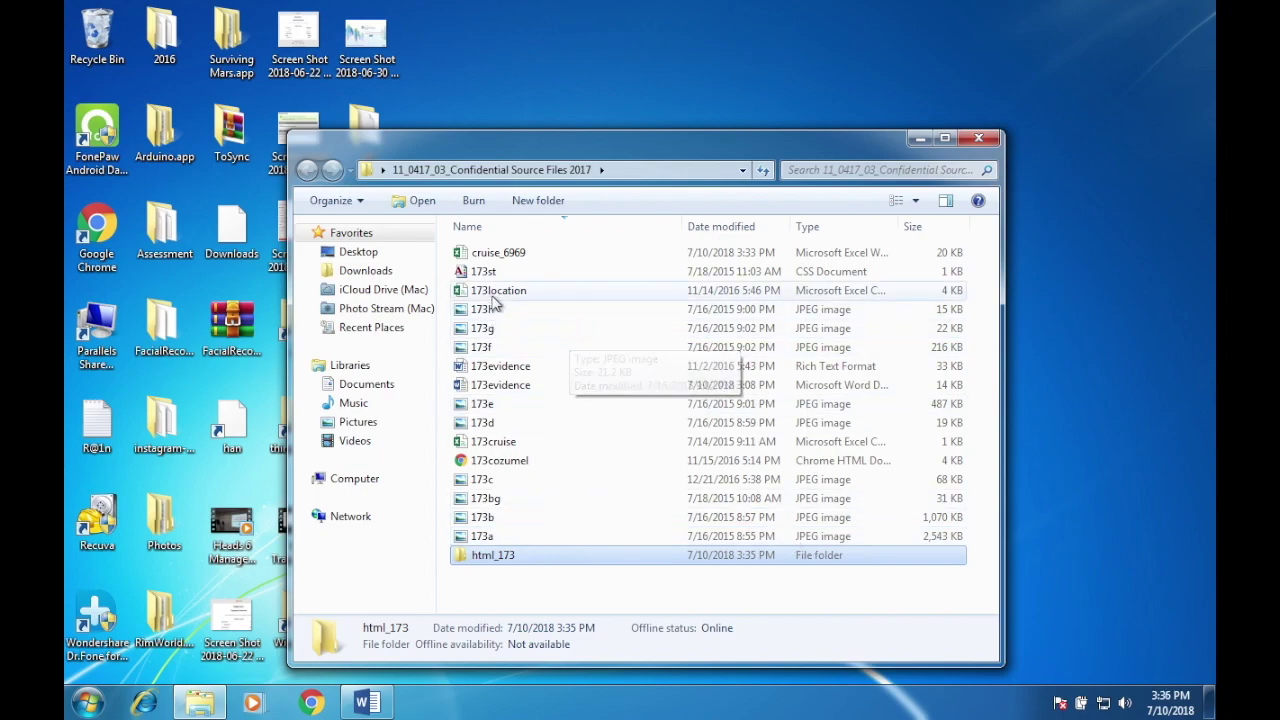
# Sort by name and move images 173a-173h, 173cozumel and 173st into html_173
pyautogui.click(532, 229)
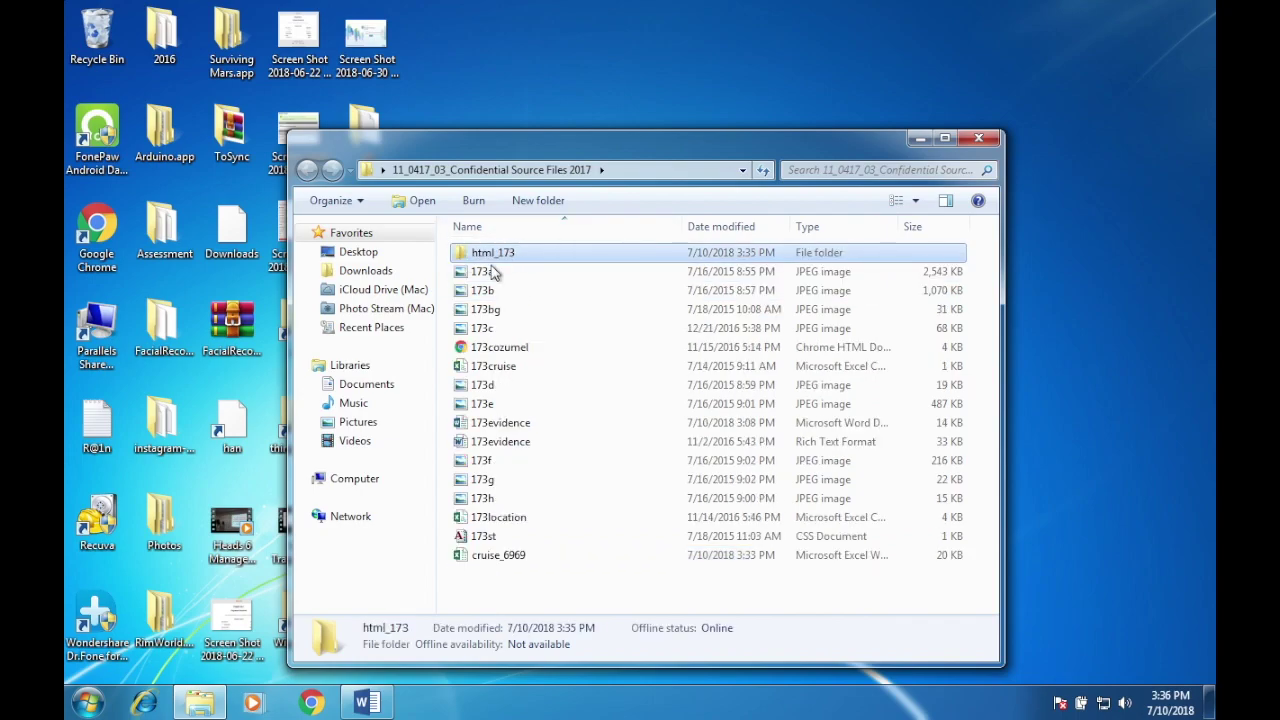
pyautogui.click(490, 274)
pyautogui.keyDown('shift'); pyautogui.click(483, 328); pyautogui.keyUp('shift')
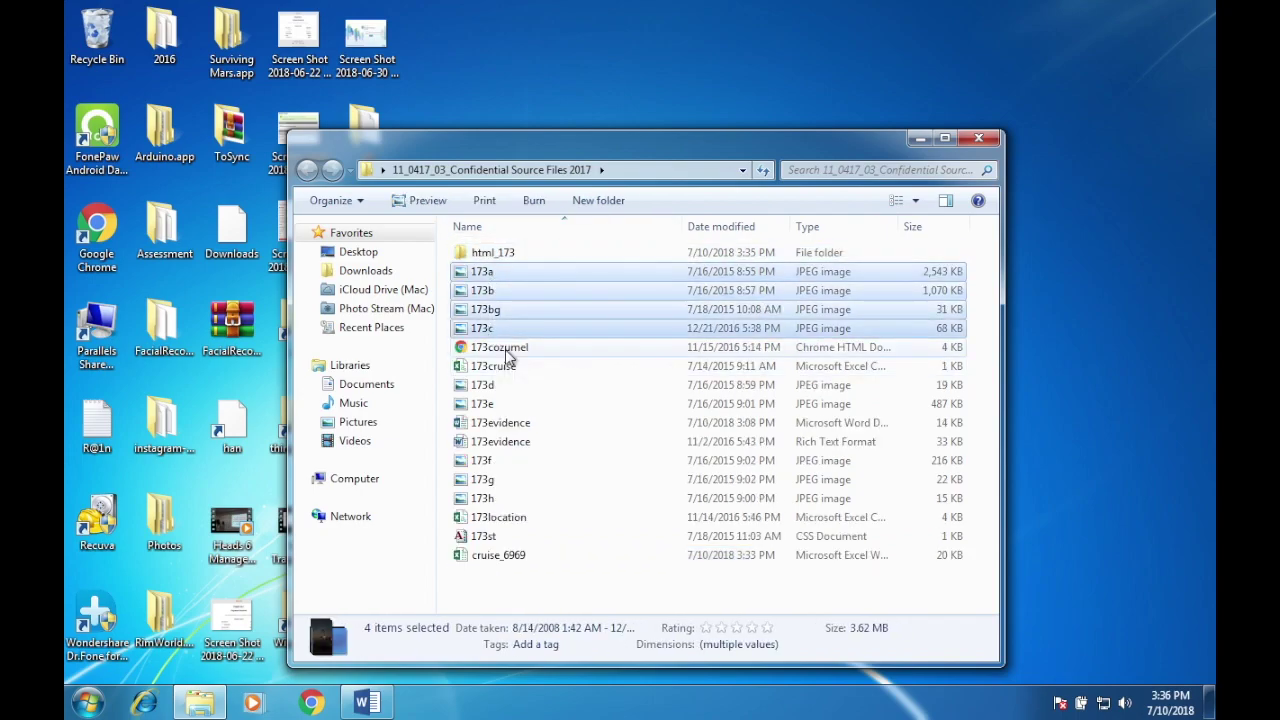
pyautogui.keyDown('shift'); pyautogui.click(506, 350); pyautogui.keyUp('shift')
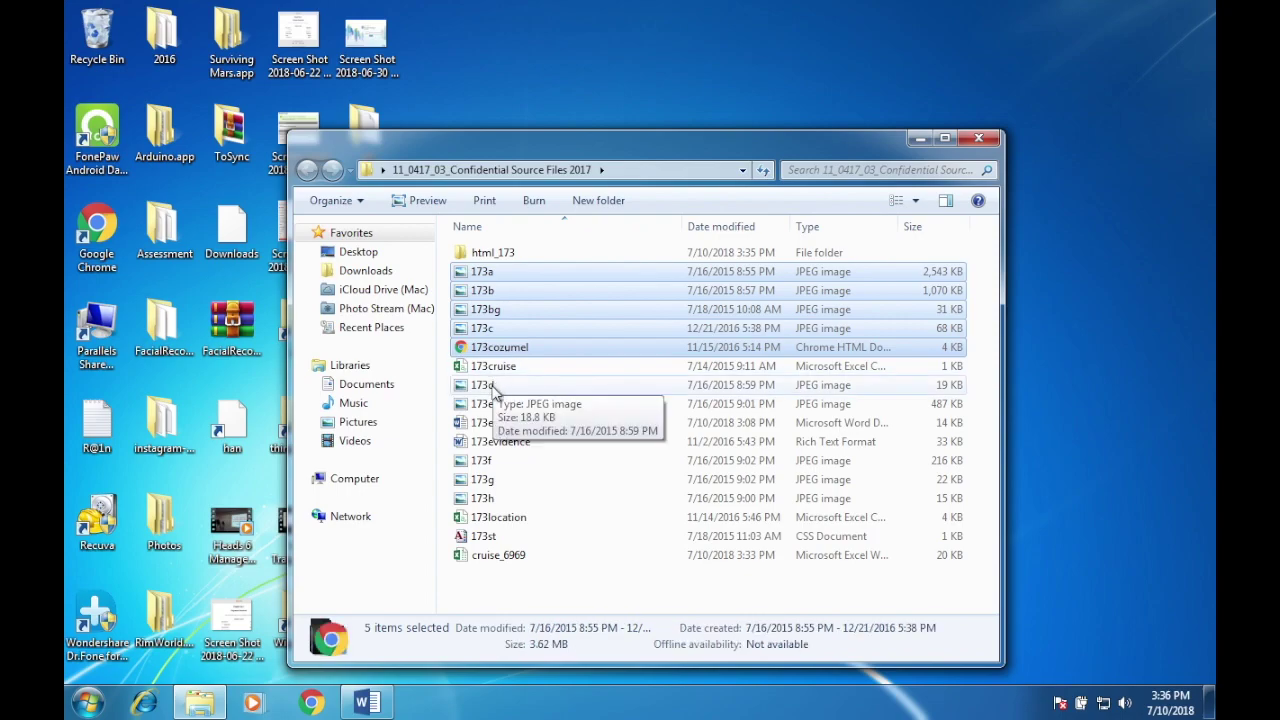
pyautogui.keyDown('ctrl'); pyautogui.click(489, 388); pyautogui.keyUp('ctrl')
pyautogui.keyDown('ctrl'); pyautogui.click(489, 405); pyautogui.keyUp('ctrl')
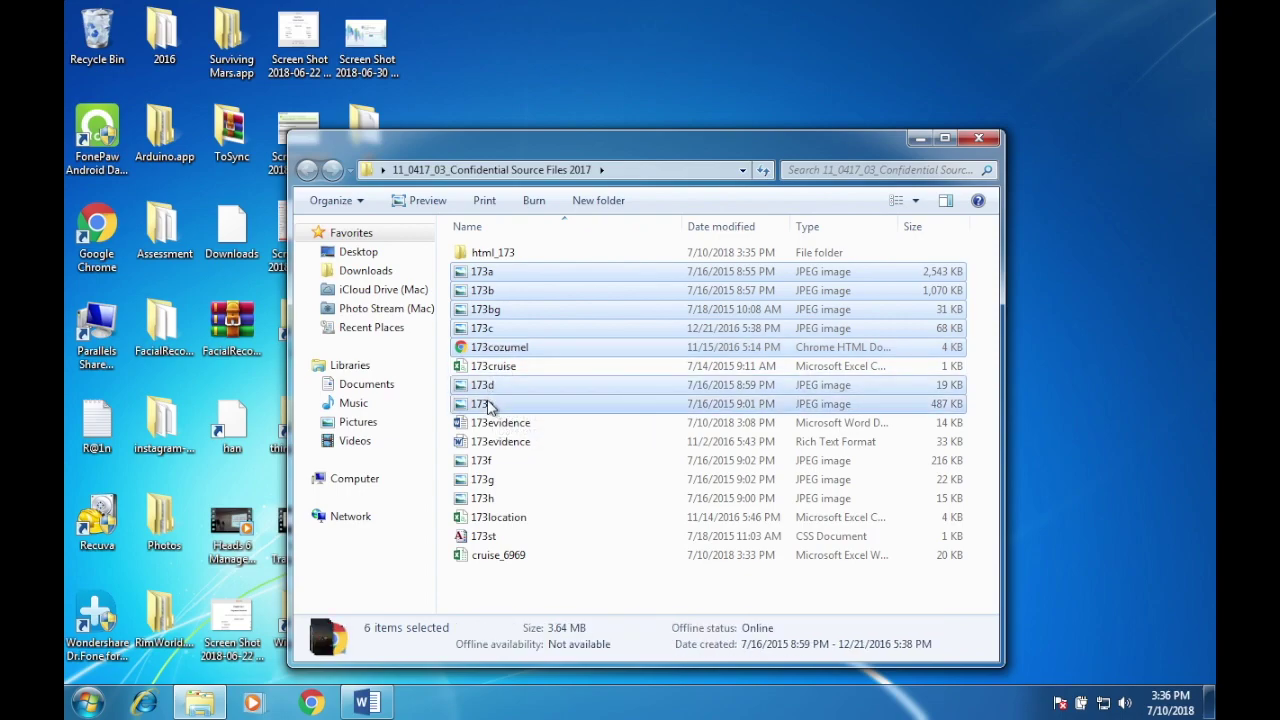
pyautogui.keyDown('ctrl'); pyautogui.click(484, 461); pyautogui.keyUp('ctrl')
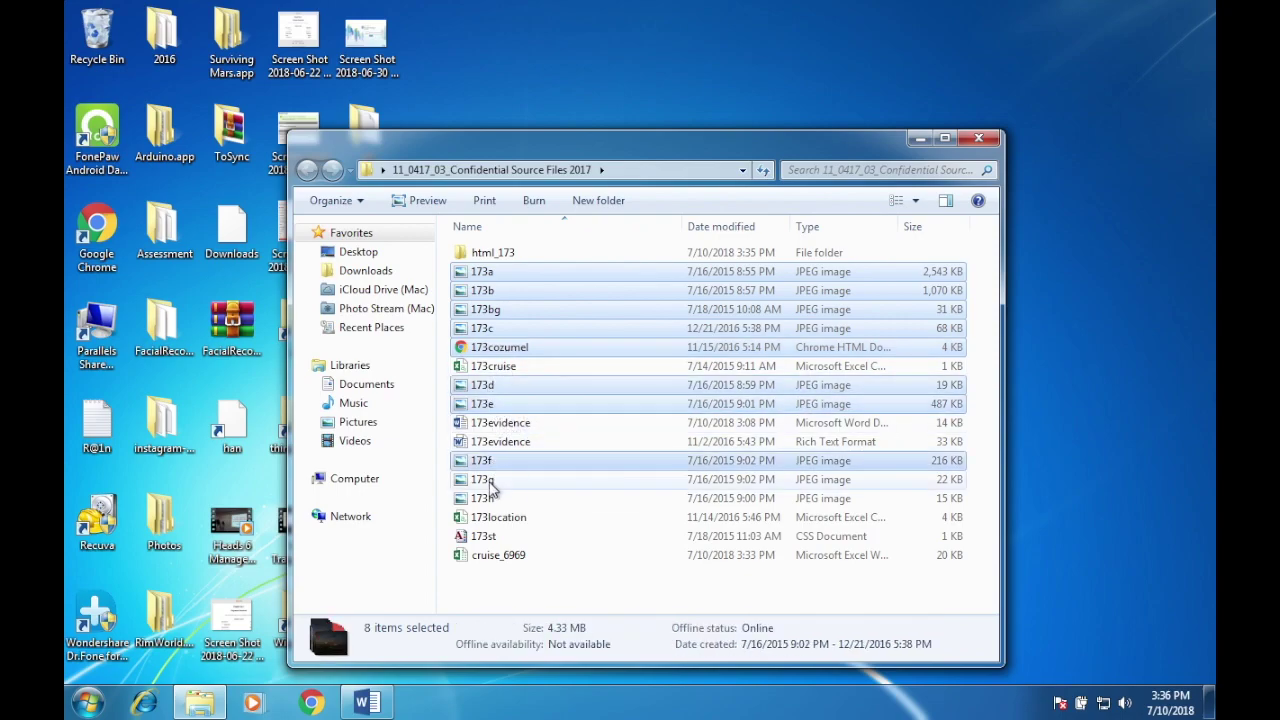
pyautogui.keyDown('ctrl'); pyautogui.click(484, 480); pyautogui.keyUp('ctrl')
pyautogui.keyDown('ctrl'); pyautogui.click(486, 499); pyautogui.keyUp('ctrl')
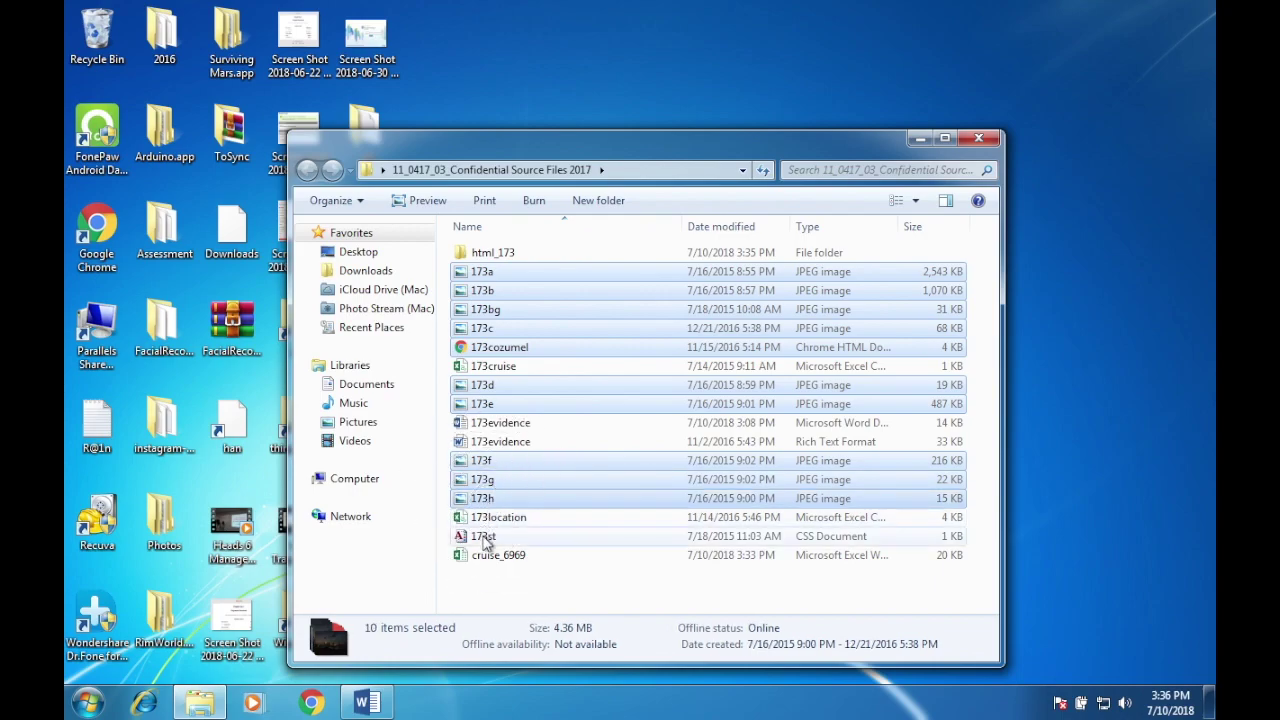
pyautogui.keyDown('ctrl'); pyautogui.click(484, 537); pyautogui.keyUp('ctrl')
pyautogui.moveTo(481, 279); pyautogui.dragTo(490, 252)
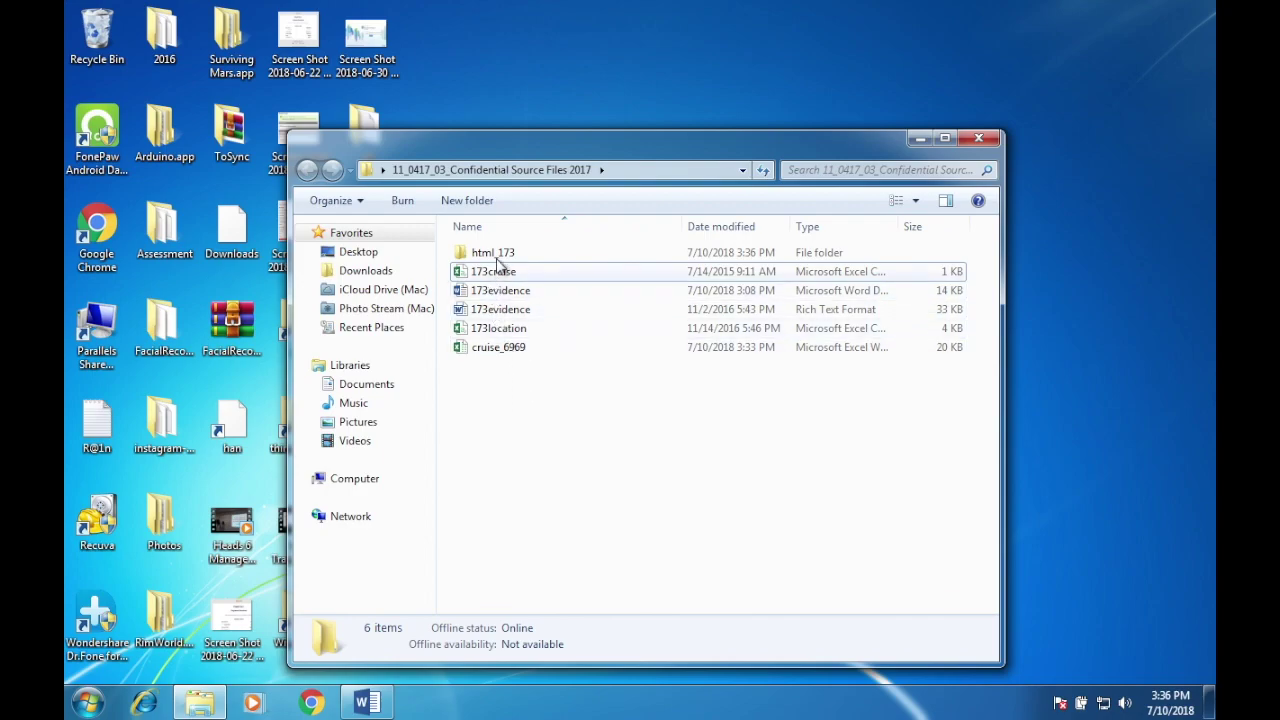
# Open html_173 in Content view and enlarge the window to show file dimensions
pyautogui.doubleClick(494, 253)
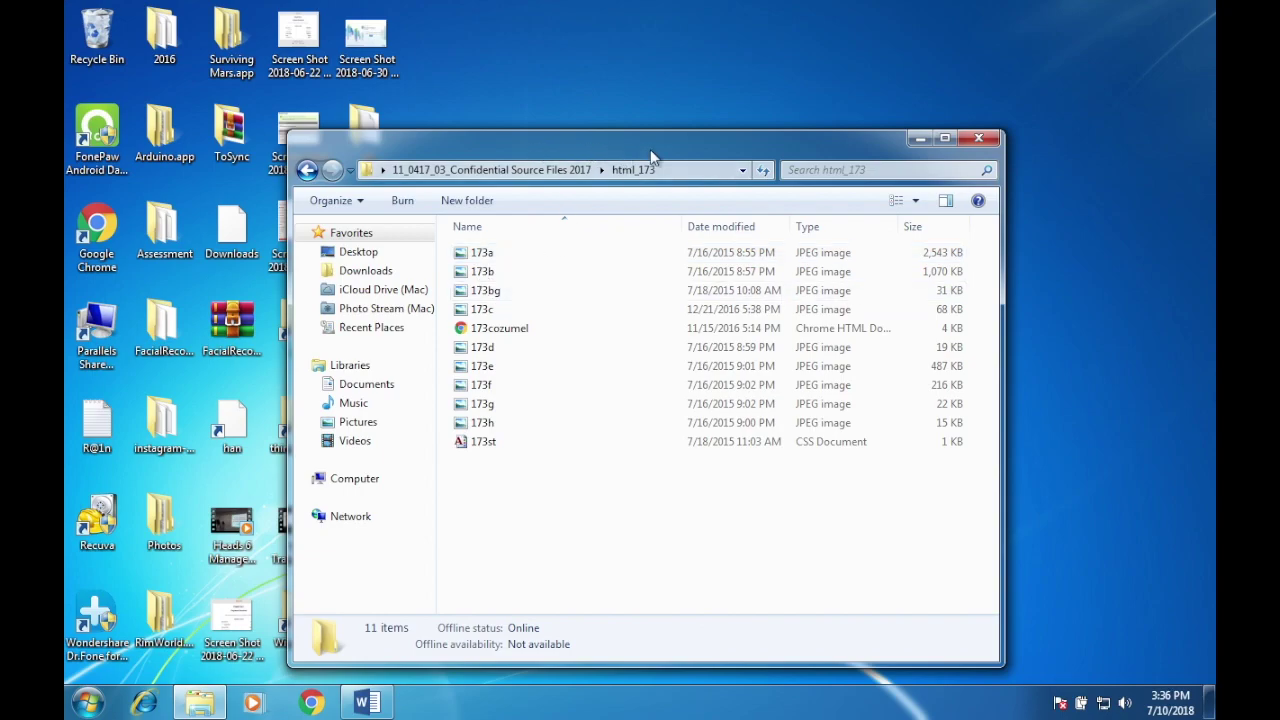
pyautogui.press('XF86AudioMute')
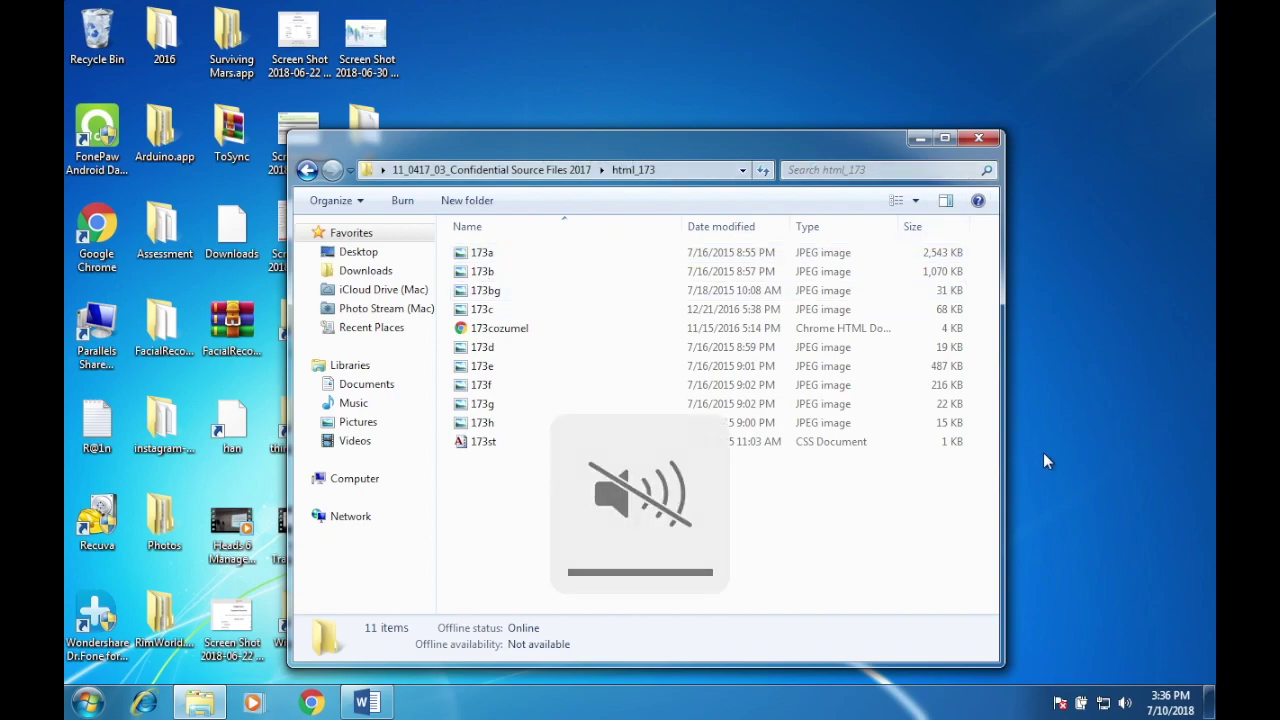
pyautogui.click(914, 201)
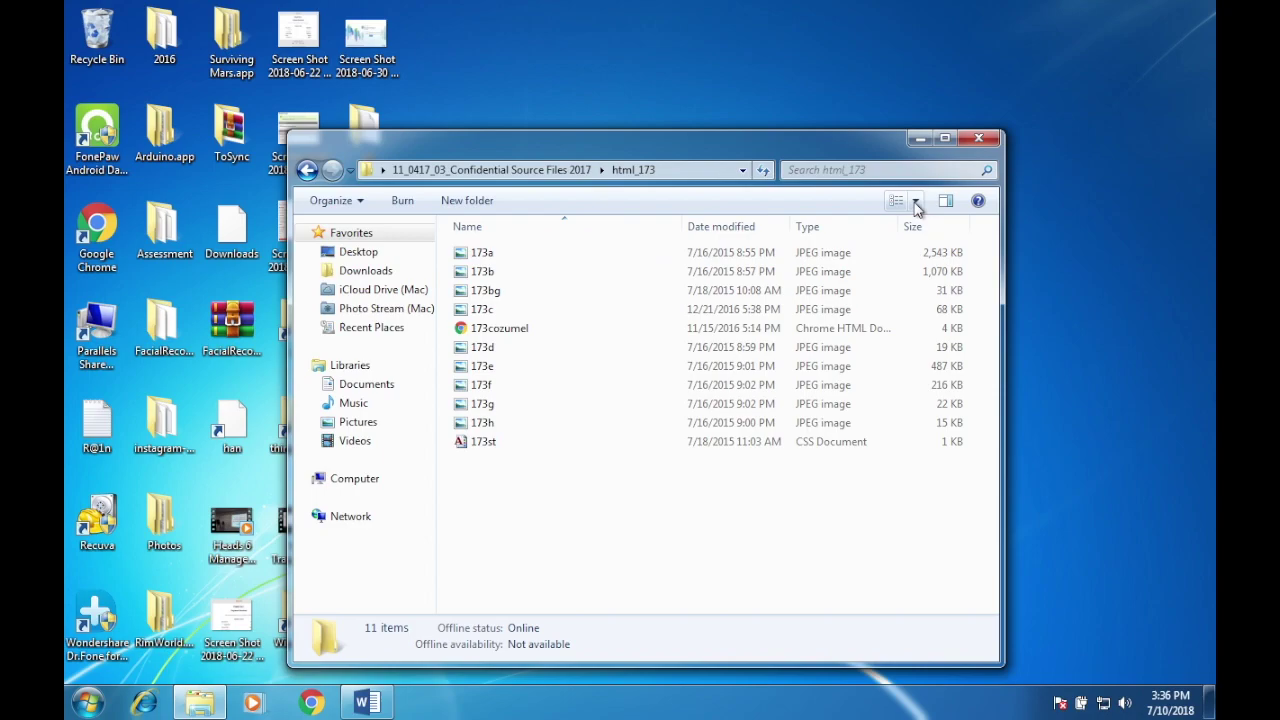
pyautogui.moveTo(914, 214); pyautogui.dragTo(918, 253)
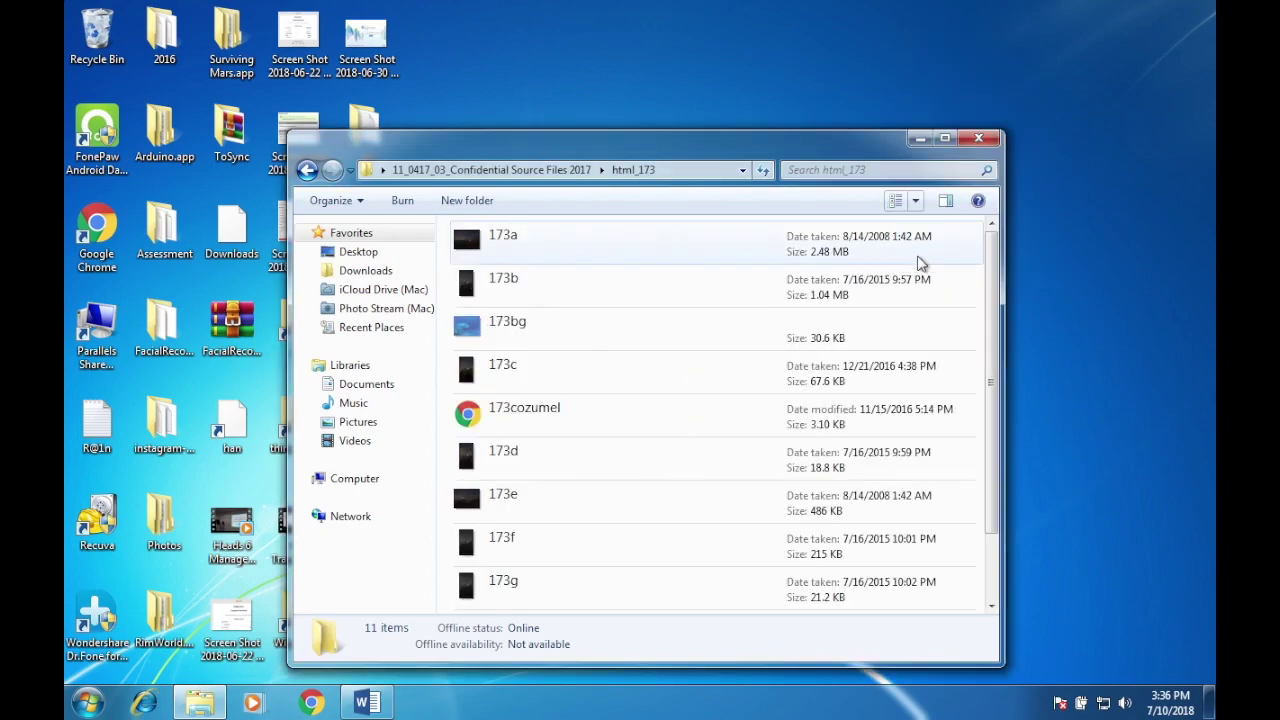
pyautogui.moveTo(1003, 333); pyautogui.dragTo(1179, 338)
pyautogui.moveTo(755, 149); pyautogui.dragTo(640, 76)
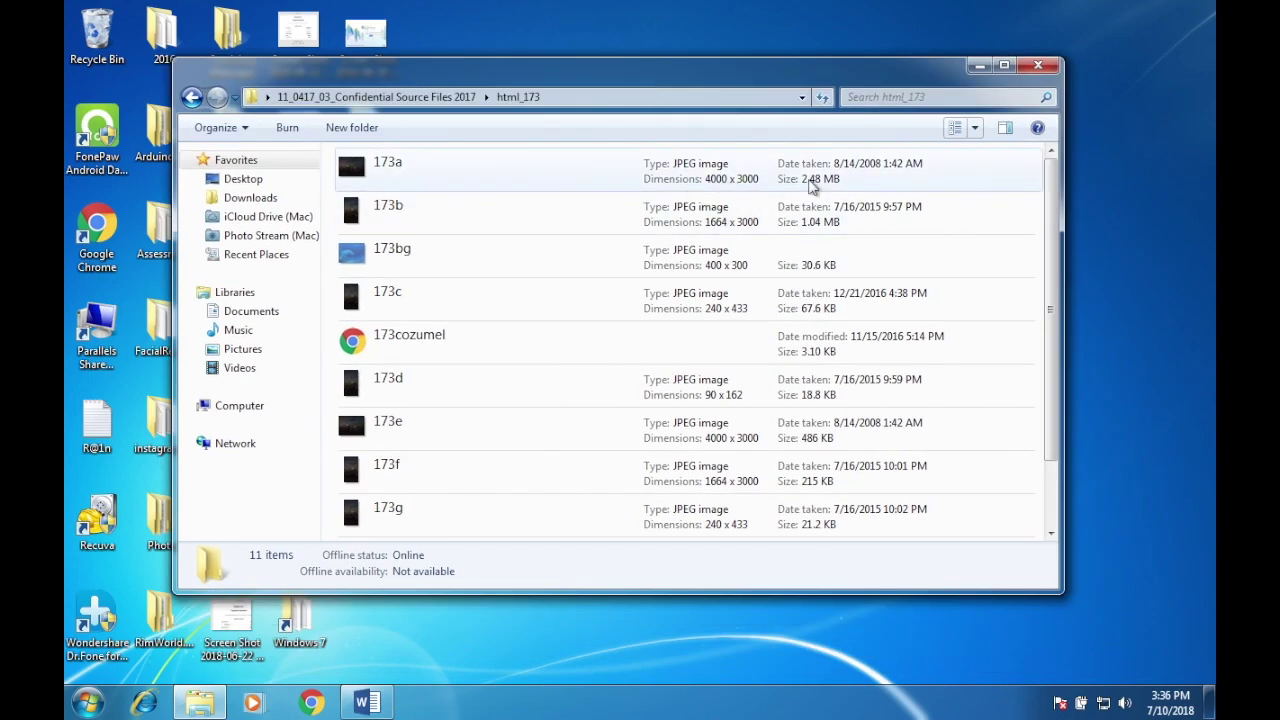
pyautogui.moveTo(630, 592); pyautogui.dragTo(634, 685)
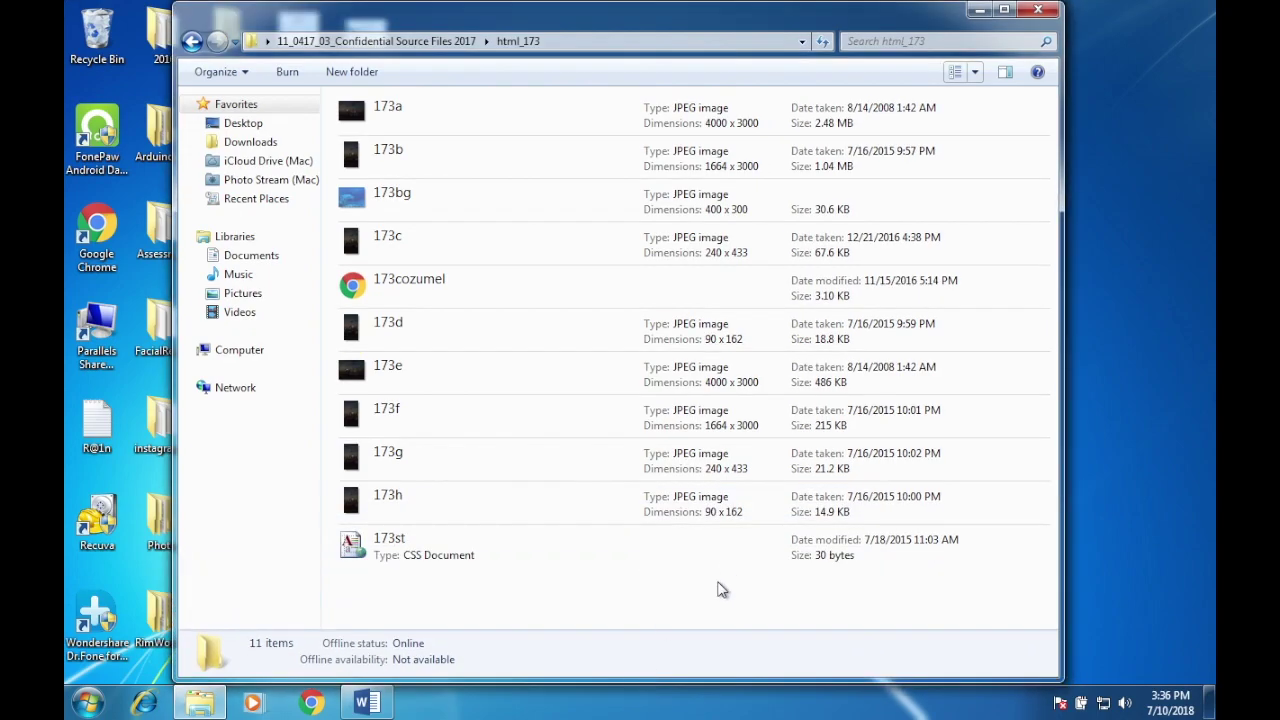
# Take a PrintSc screenshot of the folder window and return to the Word document
pyautogui.moveTo(512, 5)
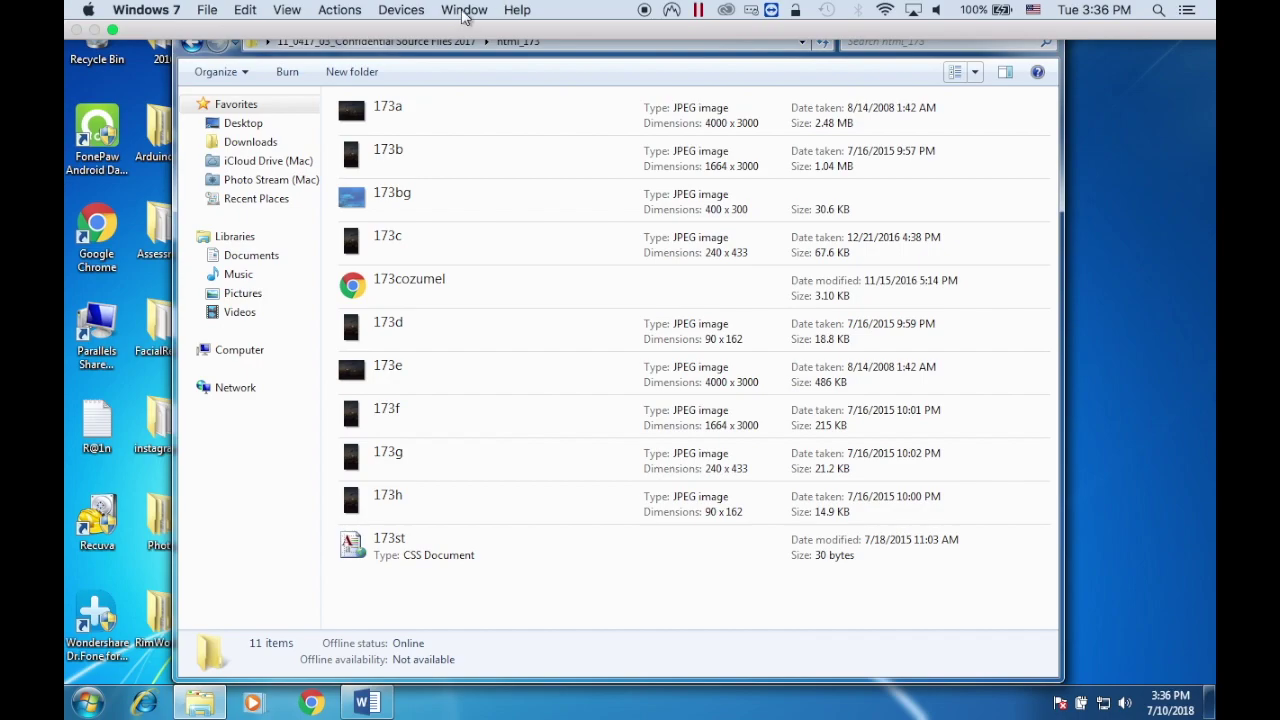
pyautogui.click(464, 10)
pyautogui.moveTo(443, 147)
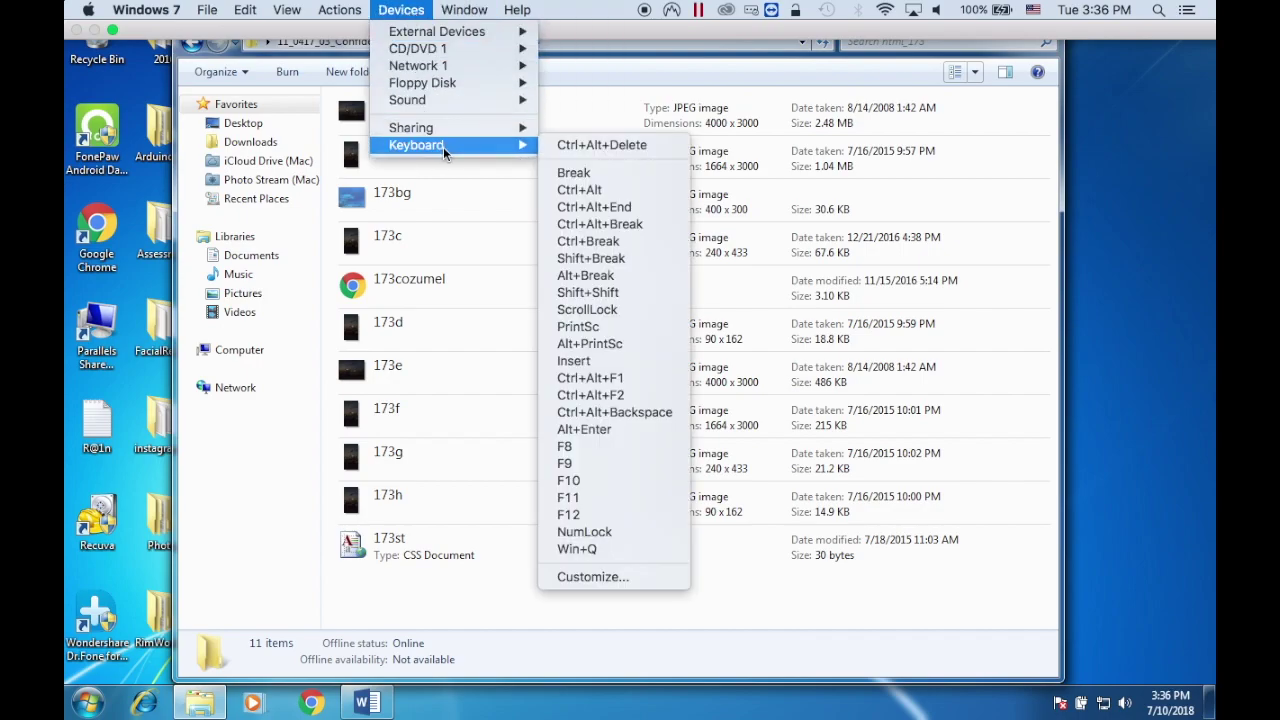
pyautogui.click(620, 327)
pyautogui.click(365, 704)
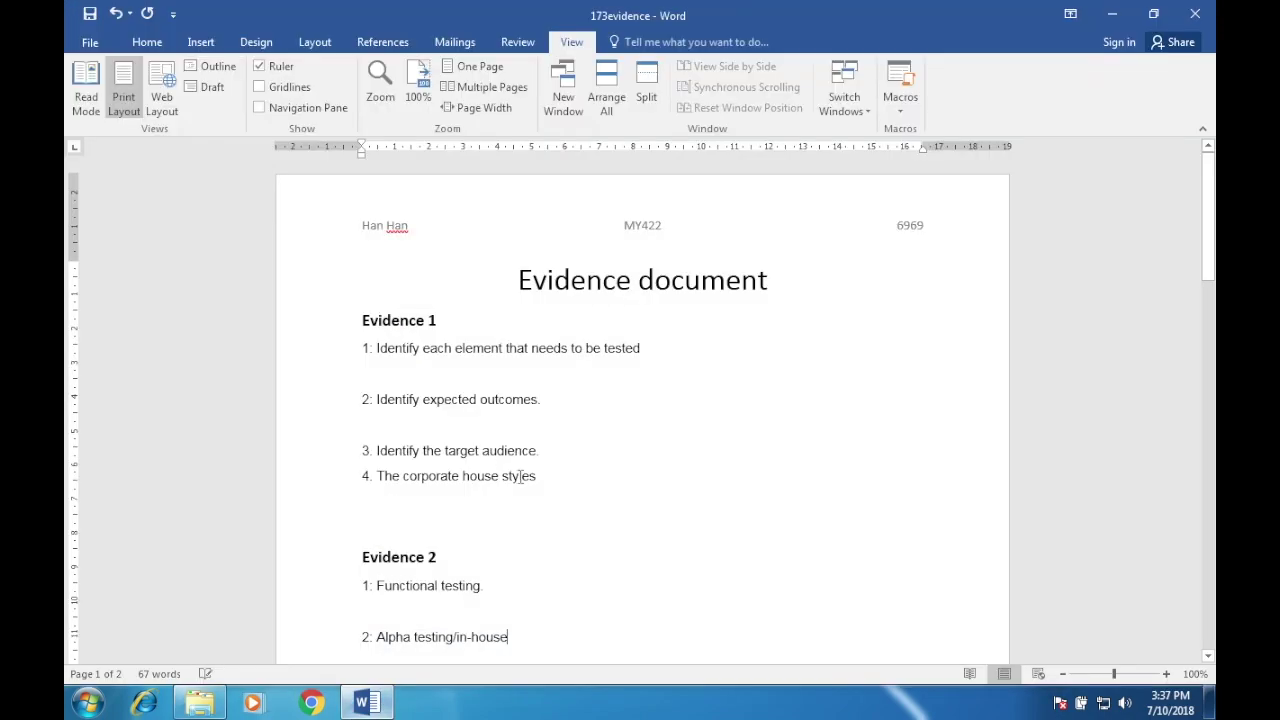
pyautogui.scroll(-5, 520, 489)
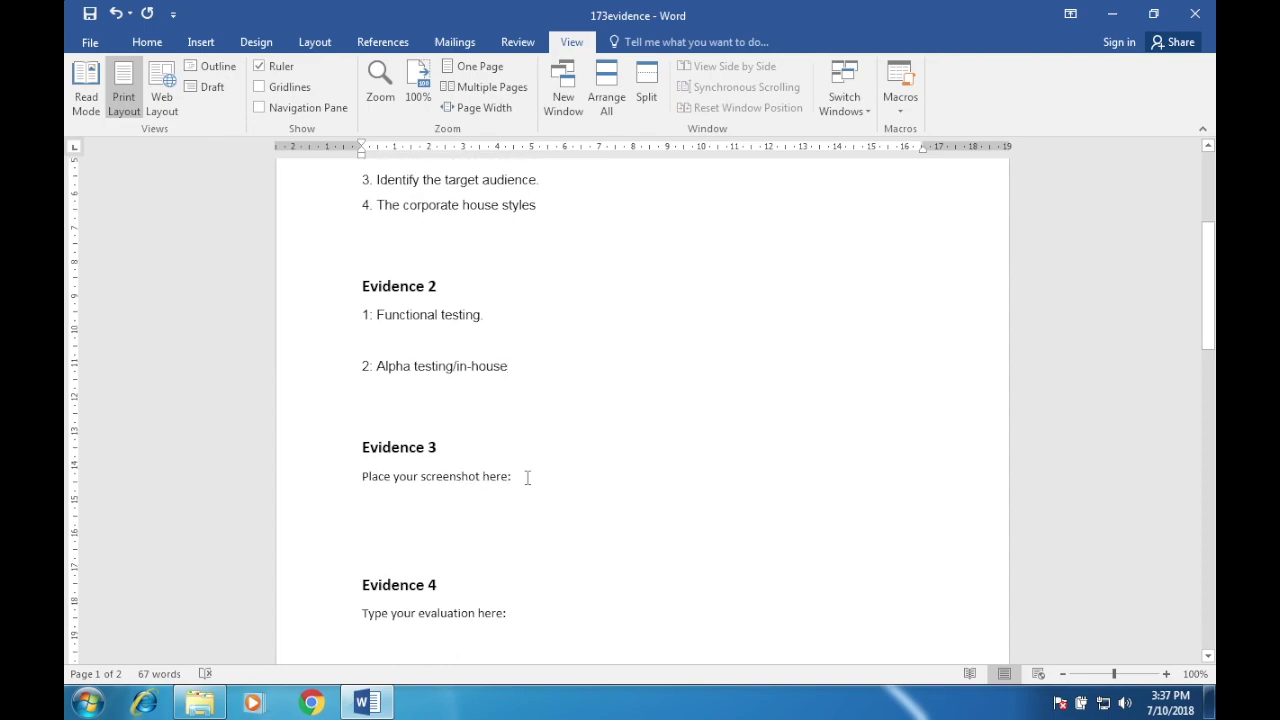
# Paste the html_173 folder screenshot on a new line under Evidence 3's prompt
pyautogui.press('Return')
pyautogui.hotkey('ctrl', 'v')
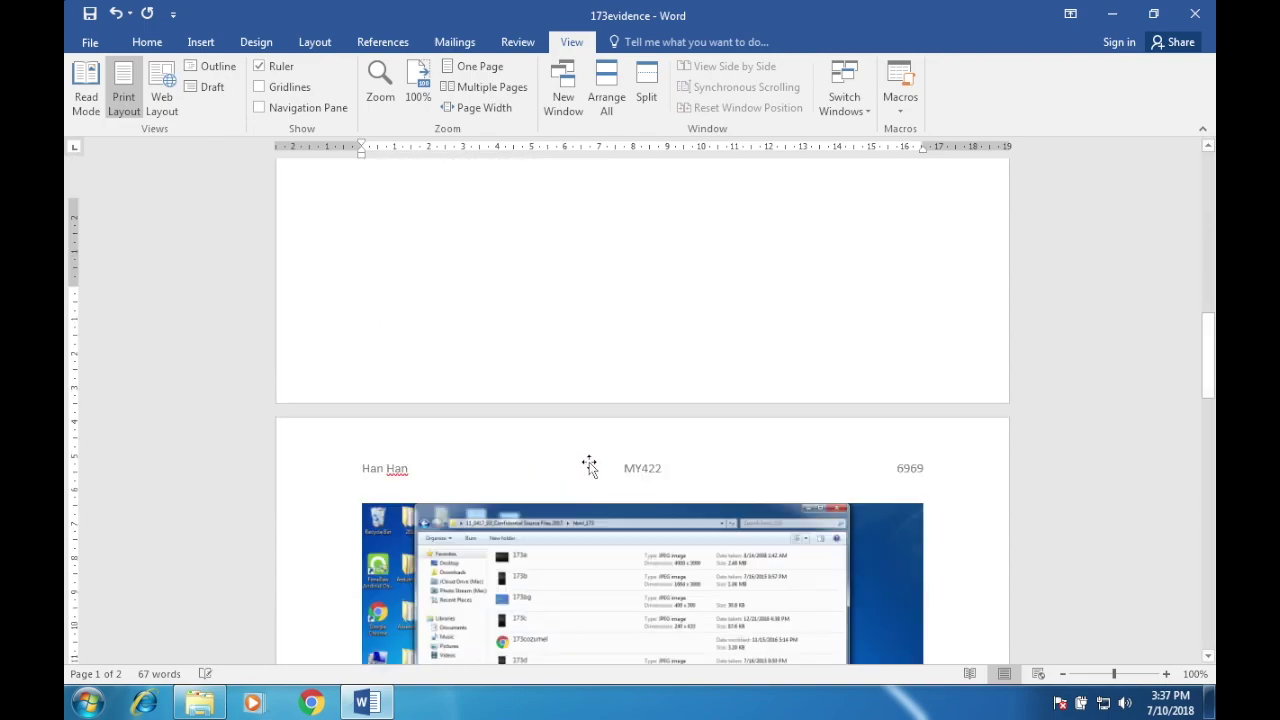
pyautogui.scroll(-5, 610, 460)
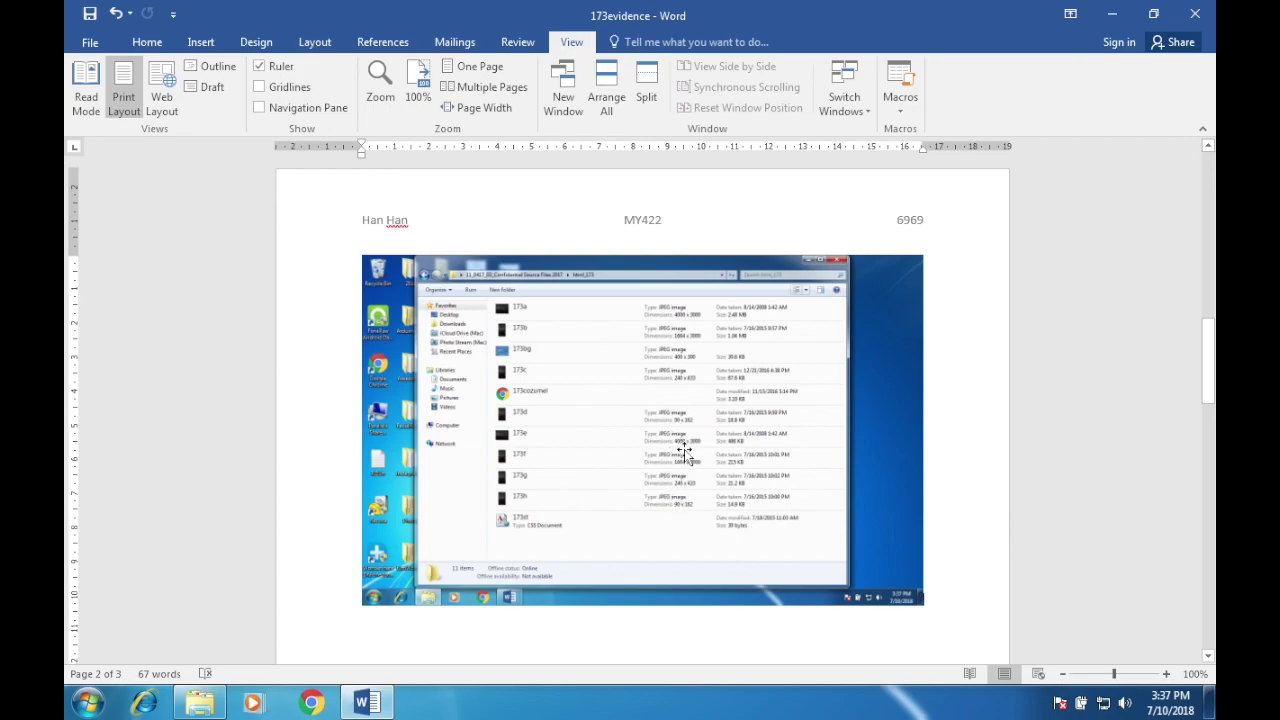
# Check the pasted screenshot, deselect it, and bring the html_173 folder window to the front
pyautogui.click(684, 452)
pyautogui.click(684, 449)
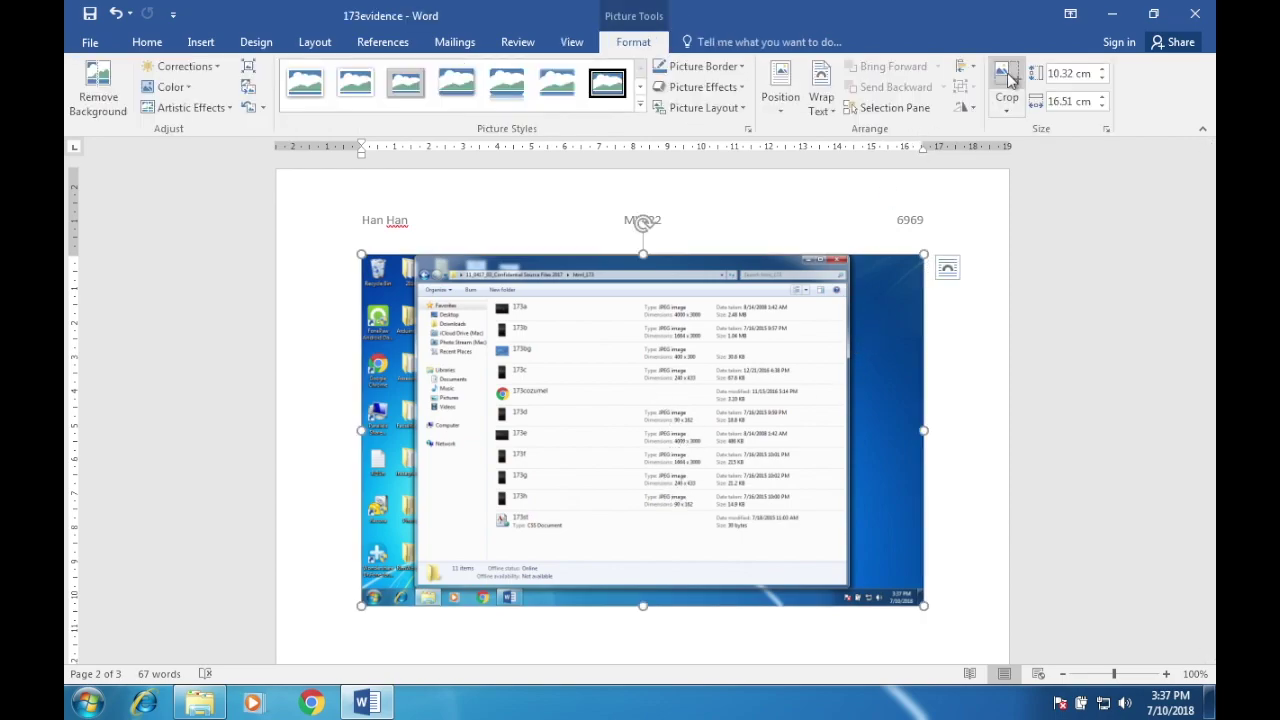
pyautogui.click(953, 445)
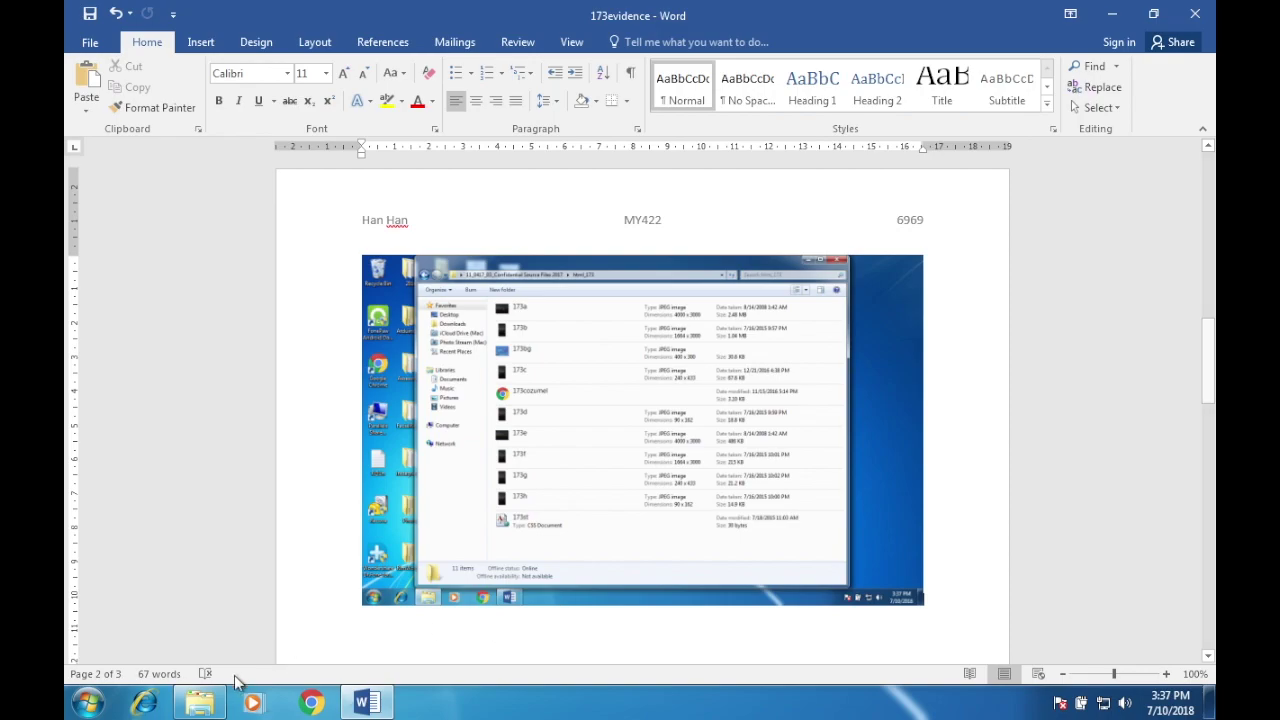
pyautogui.click(199, 703)
# Open 173cozumel in Expression Web 4, answering No to making it the default editor
pyautogui.rightClick(446, 284)
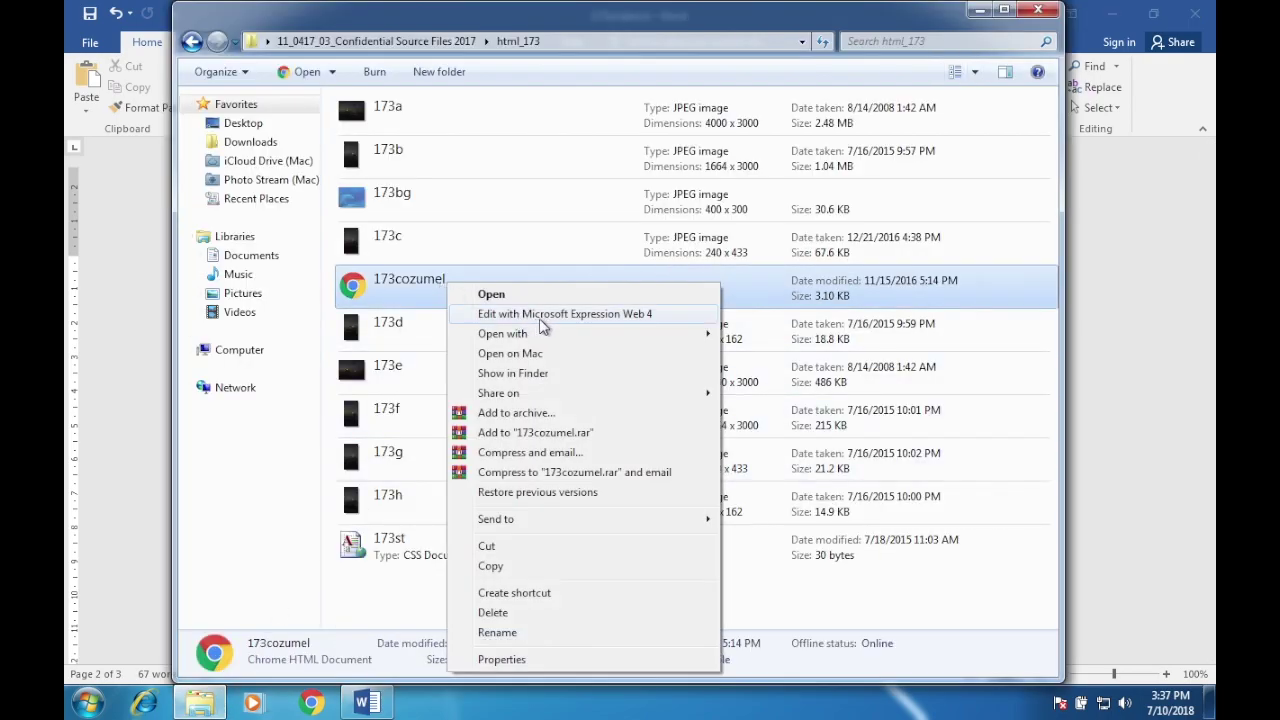
pyautogui.click(547, 316)
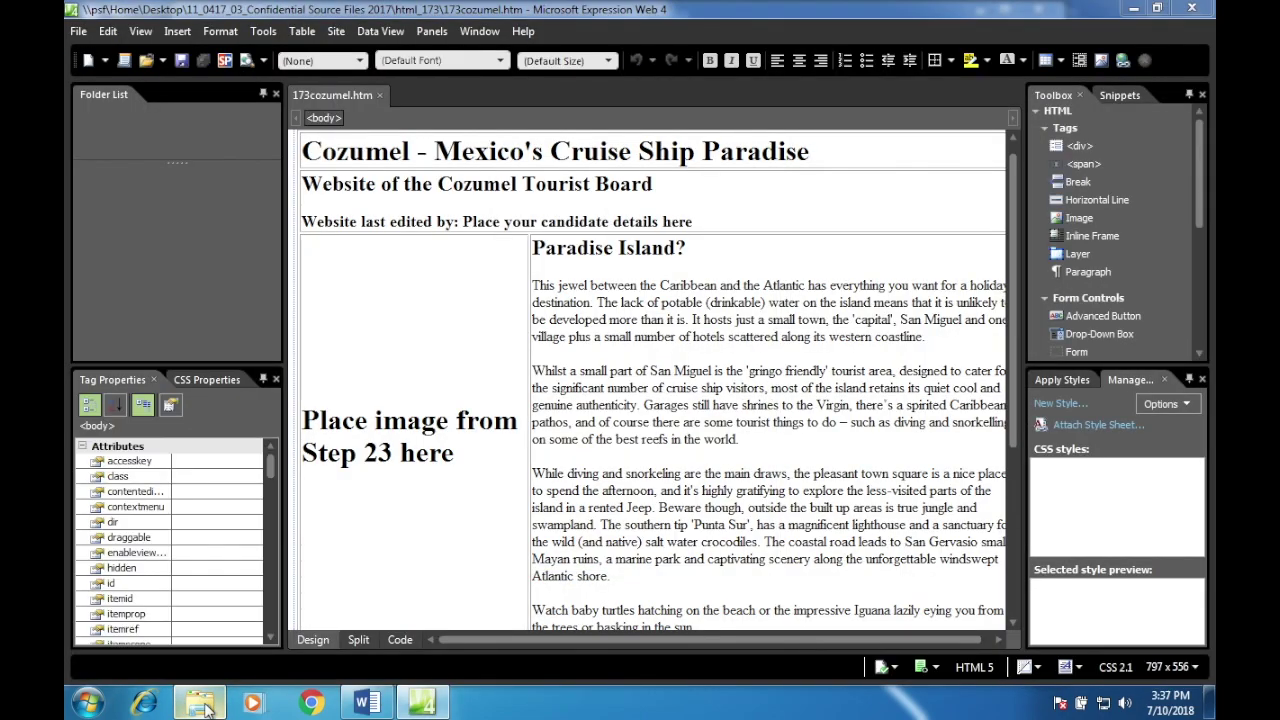
pyautogui.click(201, 700)
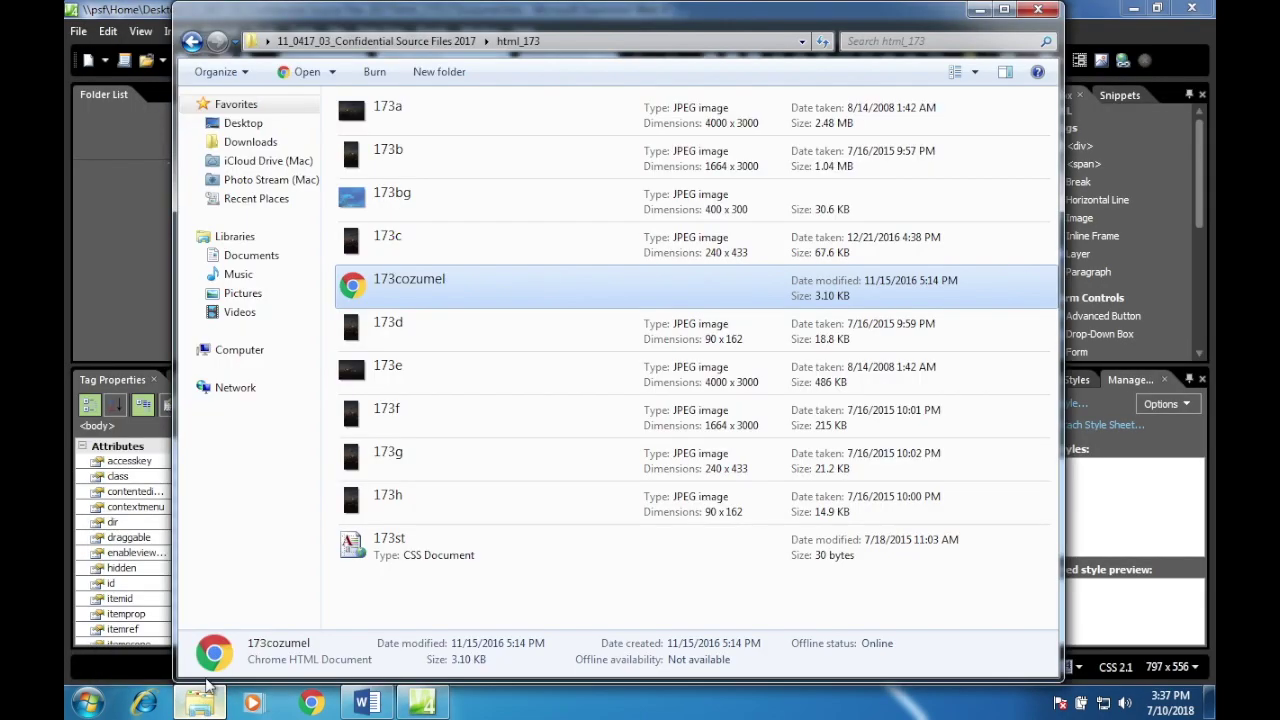
pyautogui.doubleClick(389, 287)
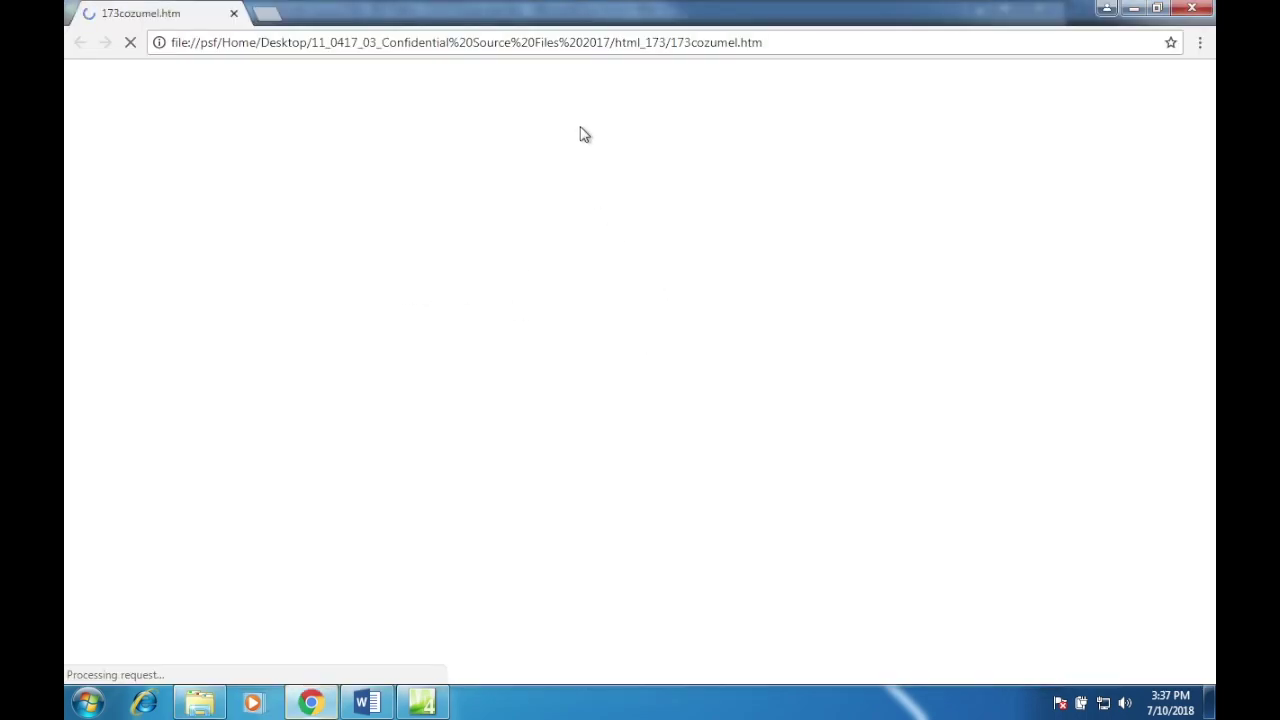
pyautogui.click(364, 706)
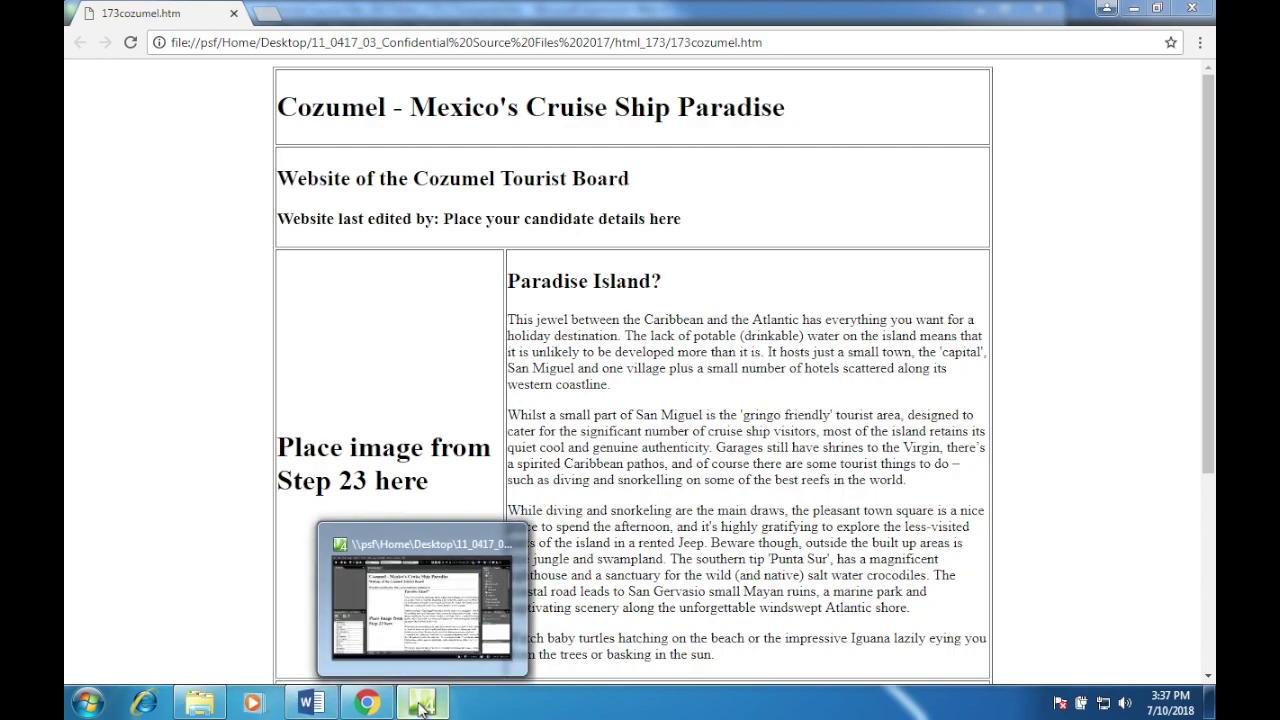
pyautogui.click(422, 704)
pyautogui.click(752, 383)
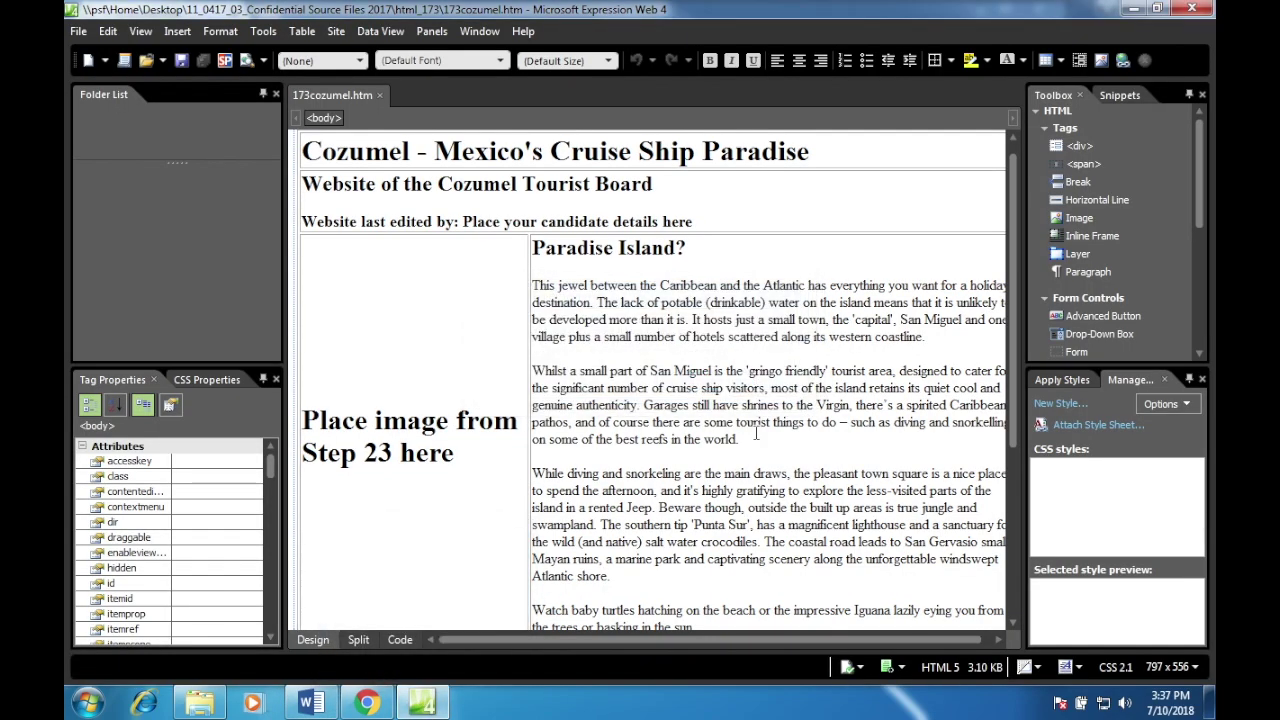
# Place the caret in the Cozumel page text, then bring the html_173 folder forward
pyautogui.click(756, 433)
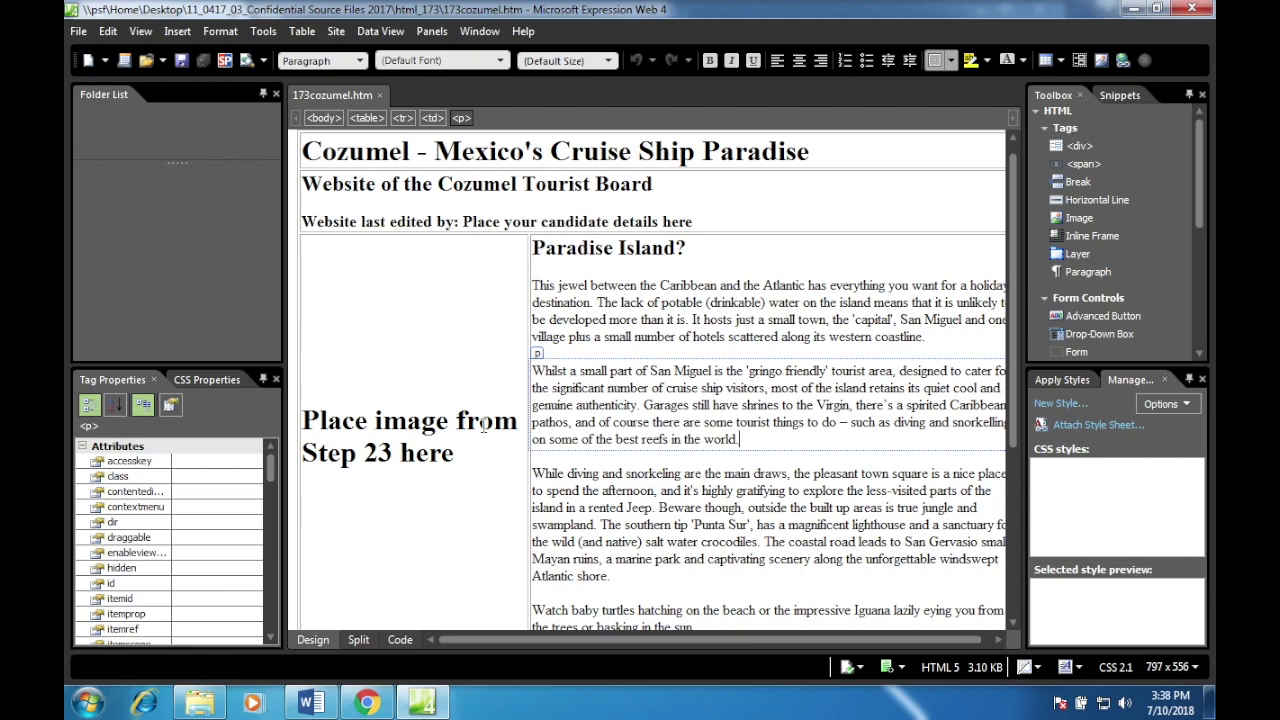
pyautogui.click(200, 703)
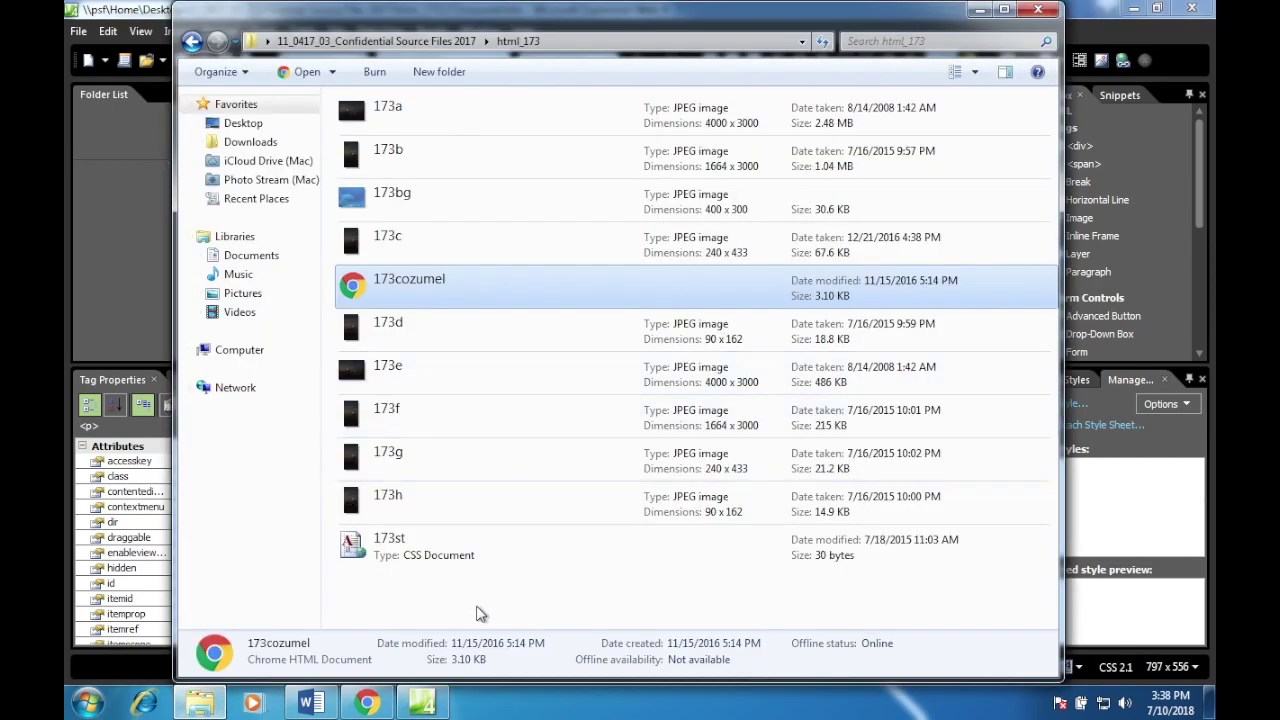
# Select the candidate images 173a–173h, narrowing the choice down to 173c and 173g
pyautogui.click(380, 122)
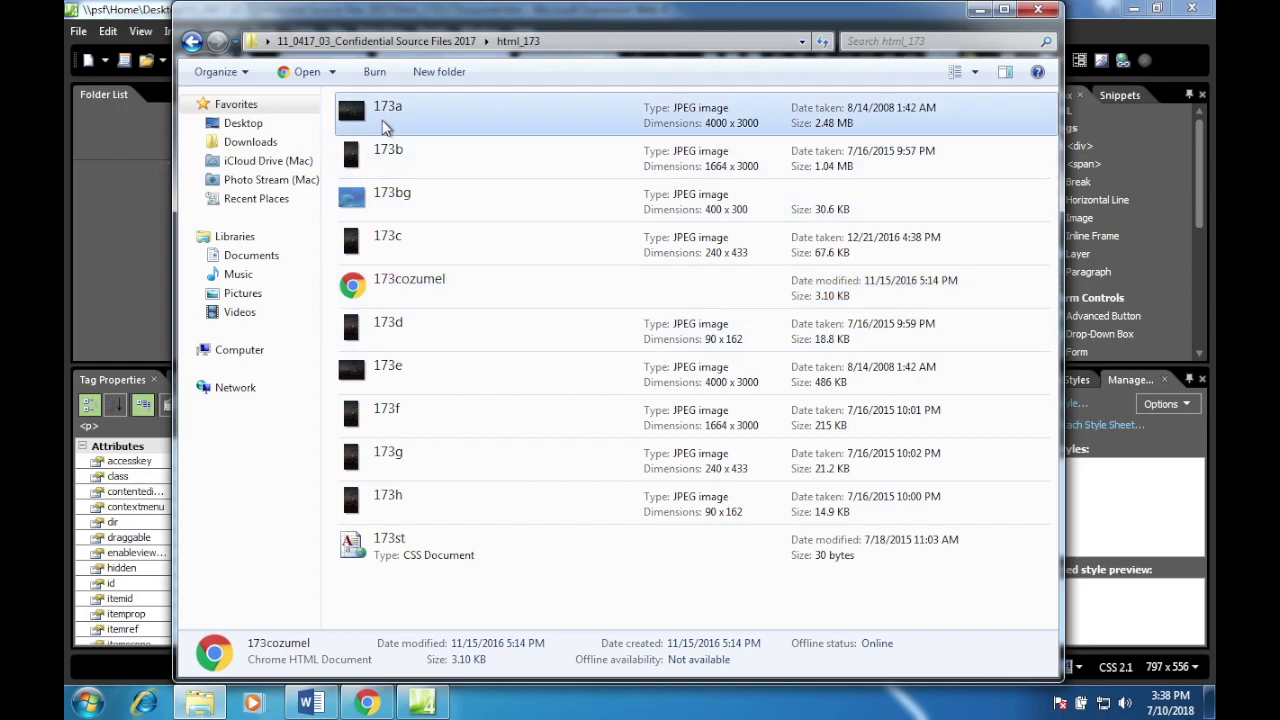
pyautogui.click(350, 383)
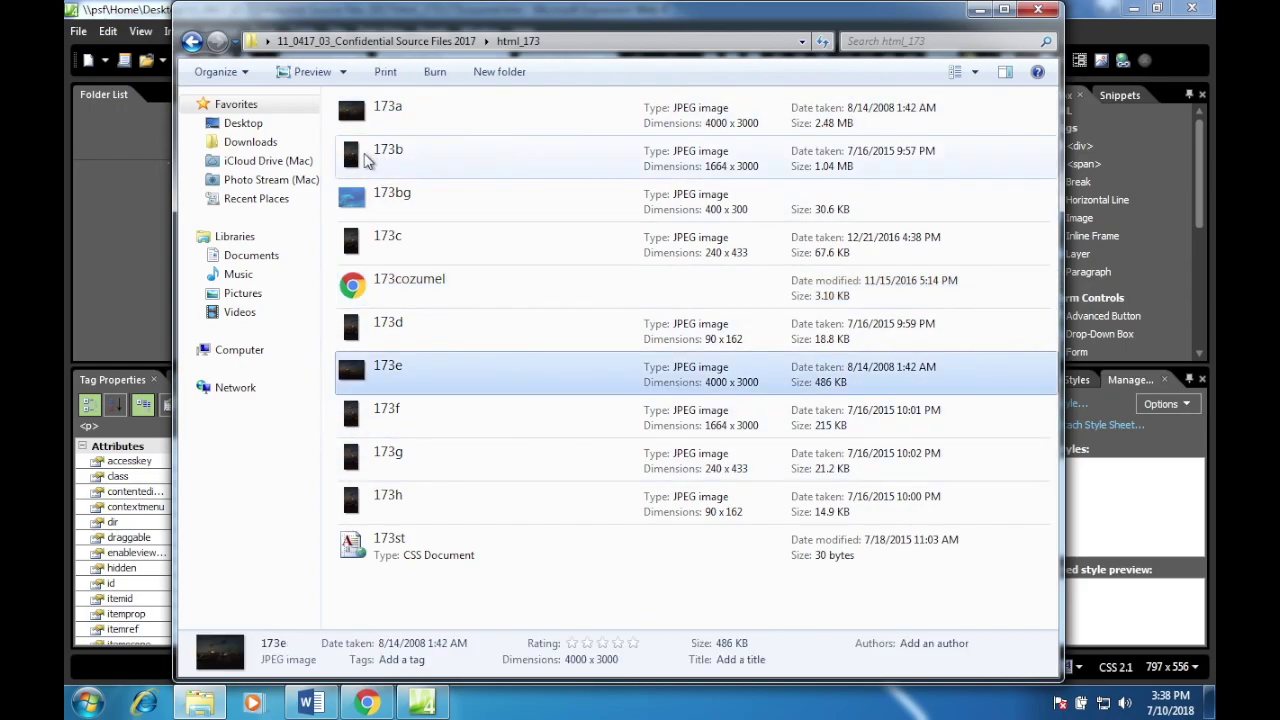
pyautogui.click(352, 155)
pyautogui.keyDown('ctrl'); pyautogui.click(365, 240); pyautogui.keyUp('ctrl')
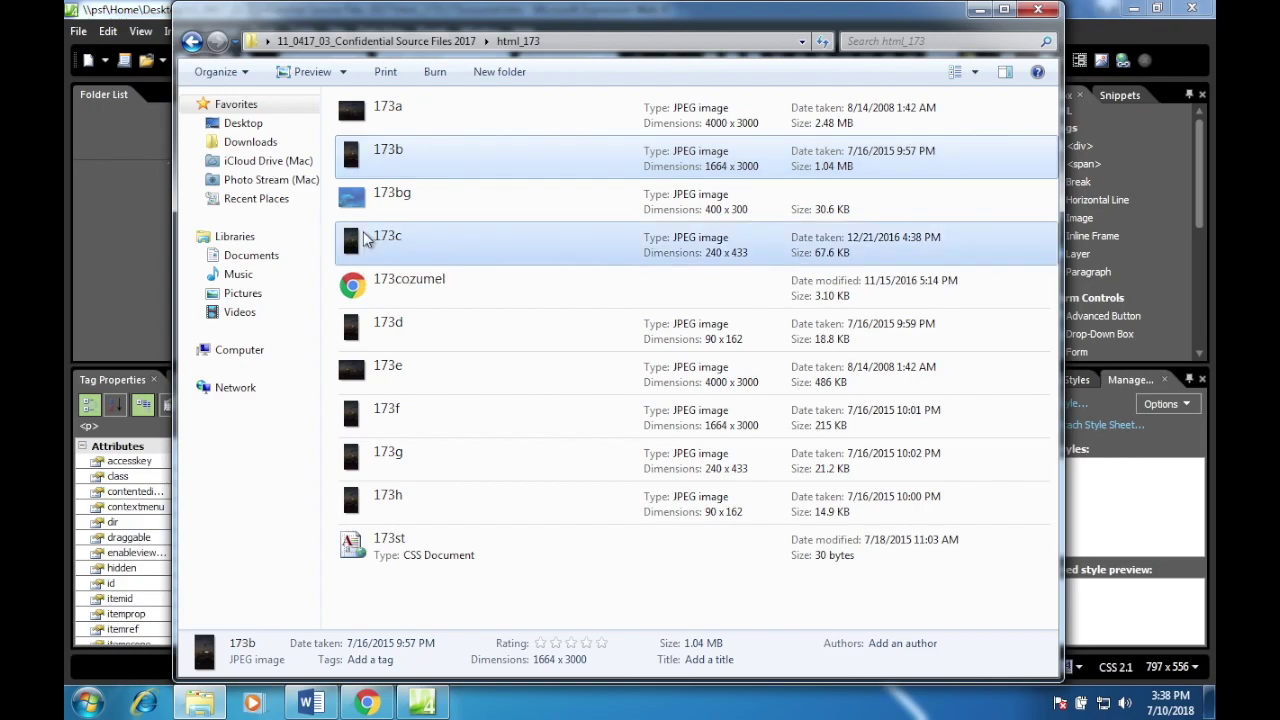
pyautogui.keyDown('ctrl'); pyautogui.click(352, 430); pyautogui.keyUp('ctrl')
pyautogui.keyDown('ctrl'); pyautogui.click(355, 462); pyautogui.keyUp('ctrl')
pyautogui.keyDown('ctrl'); pyautogui.click(355, 503); pyautogui.keyUp('ctrl')
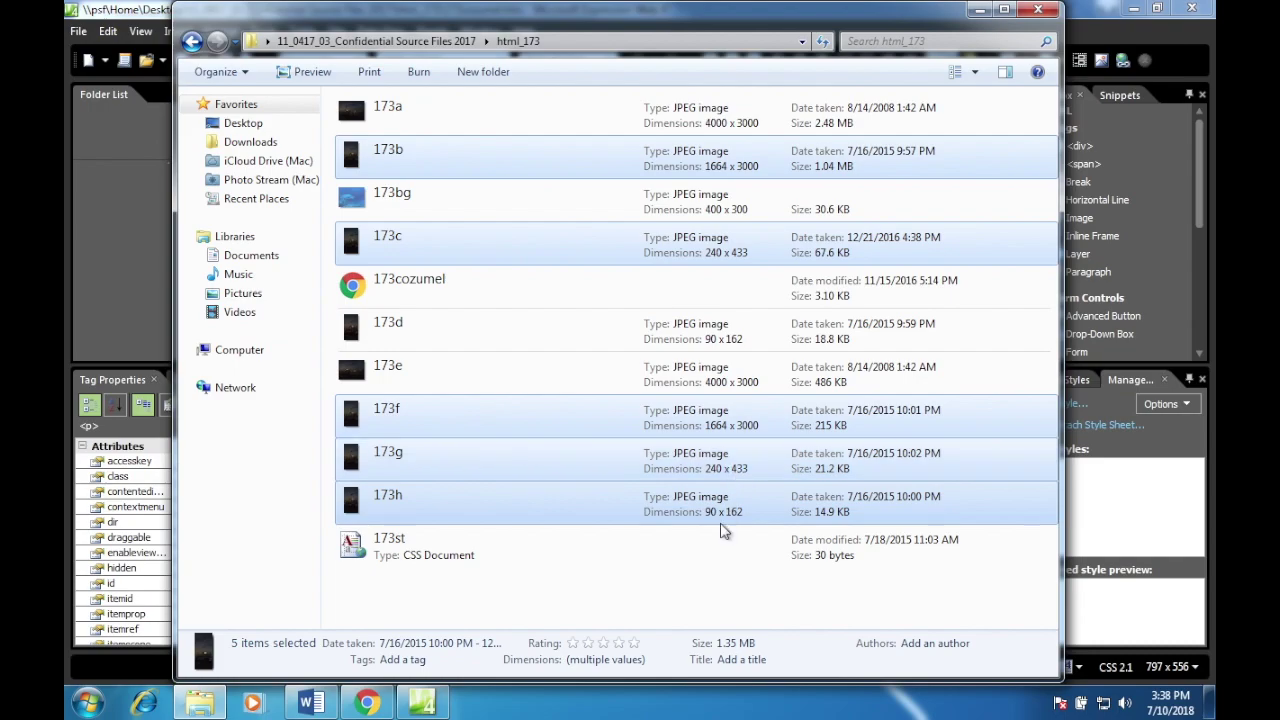
pyautogui.click(733, 458)
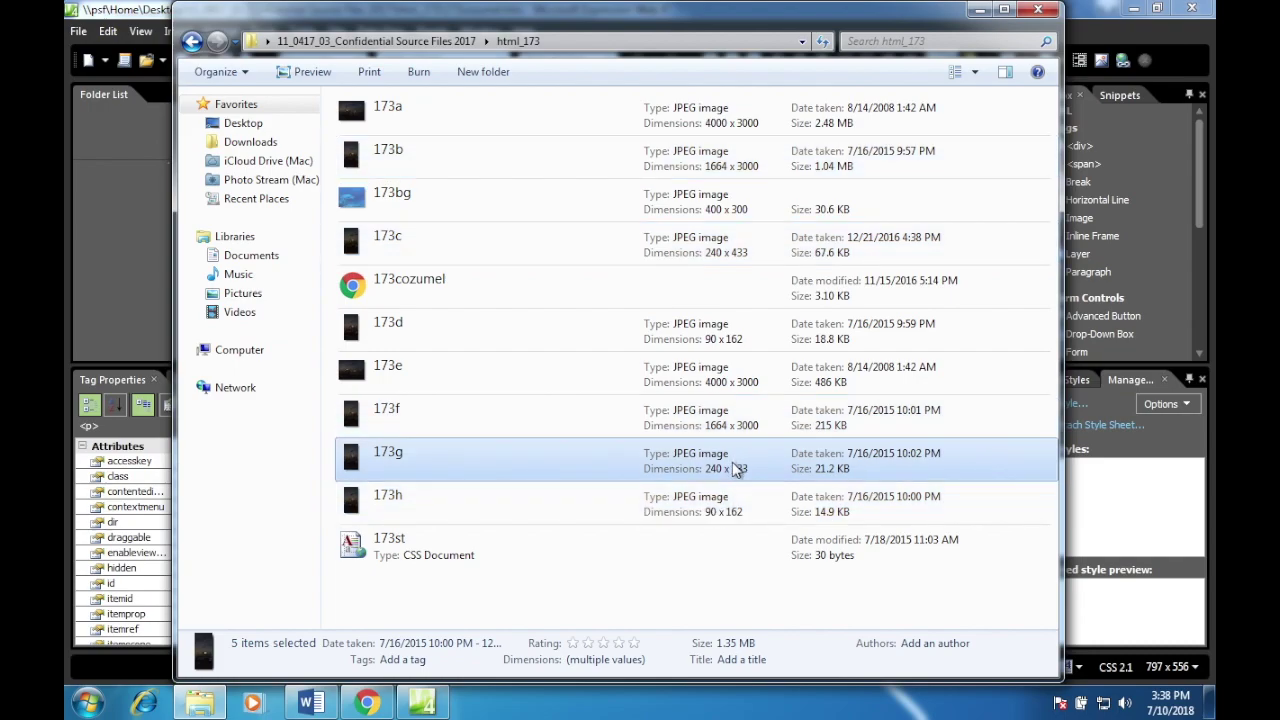
pyautogui.keyDown('ctrl'); pyautogui.click(745, 252); pyautogui.keyUp('ctrl')
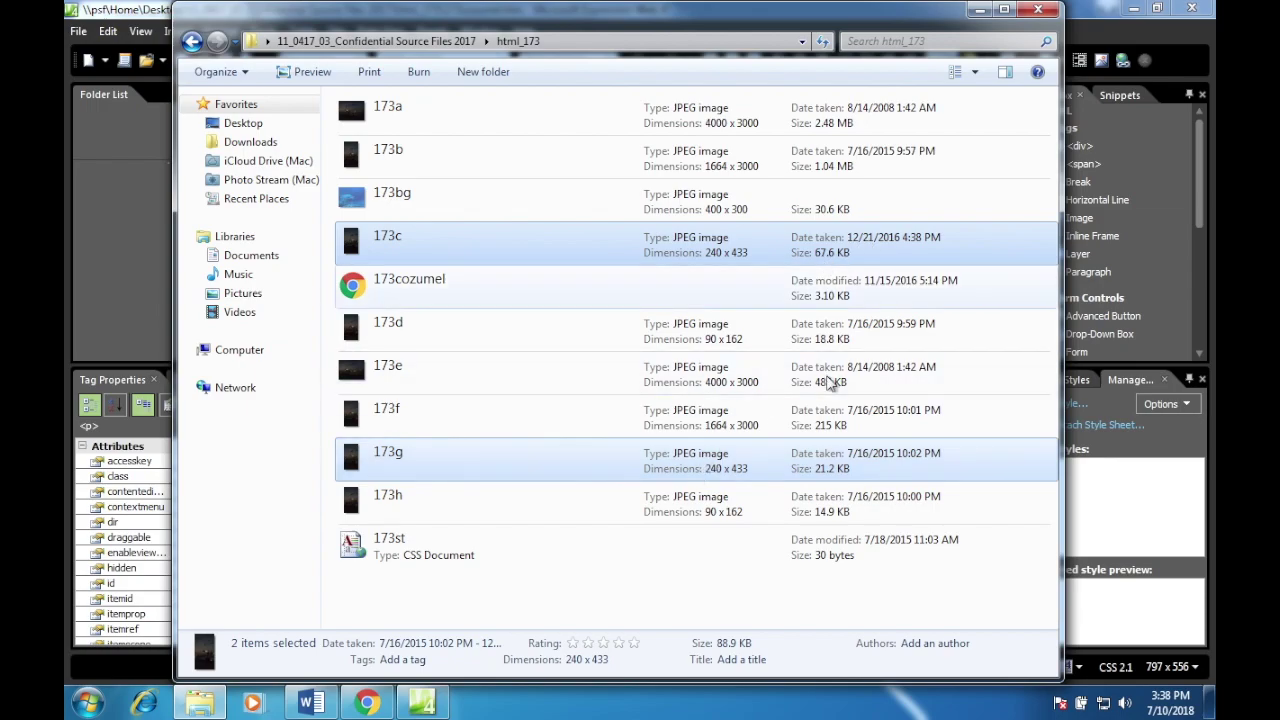
pyautogui.click(857, 473)
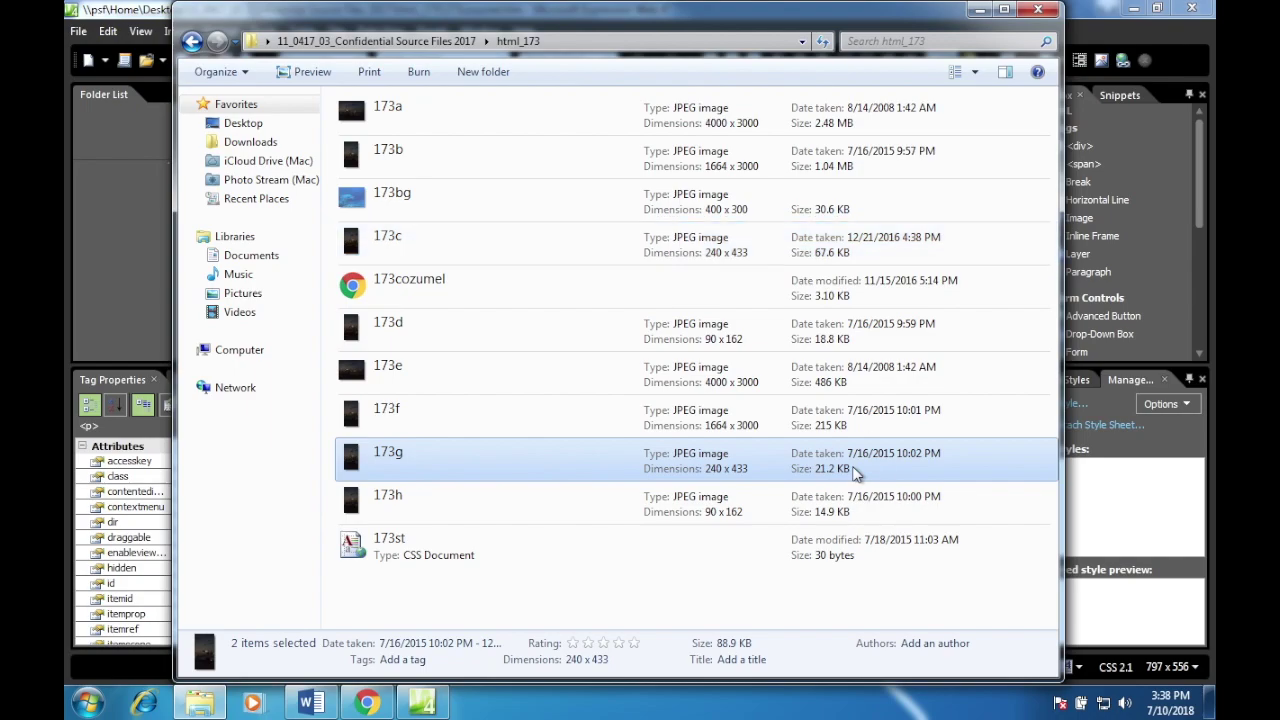
# Preview photos 173c and 173g, then select the page's Step 23 image placeholder
pyautogui.doubleClick(403, 242)
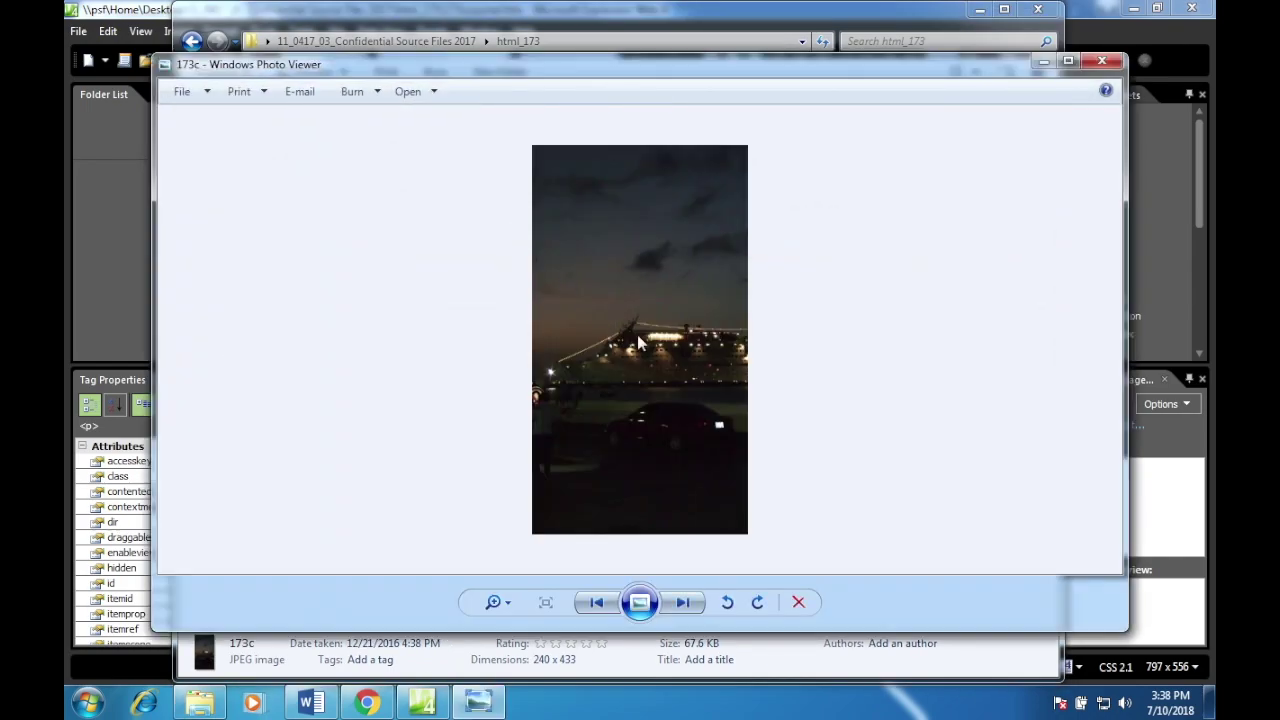
pyautogui.click(1102, 62)
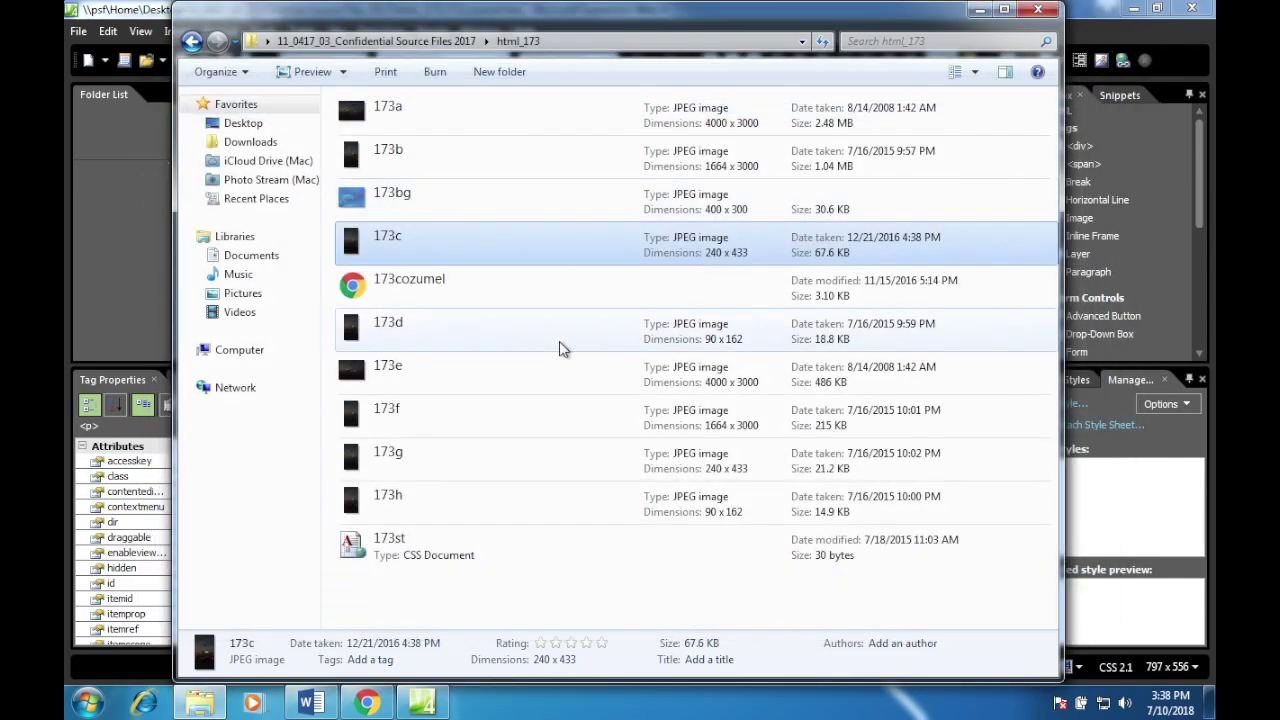
pyautogui.click(505, 412)
pyautogui.doubleClick(466, 460)
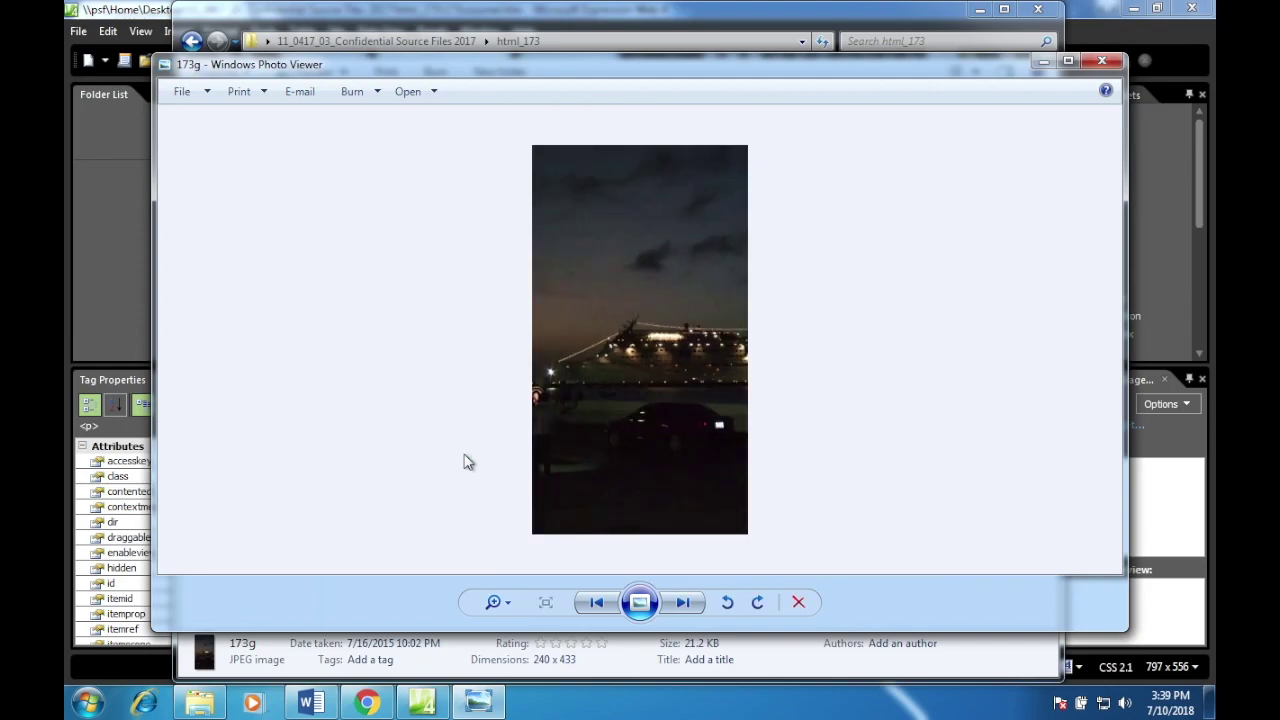
pyautogui.click(1104, 63)
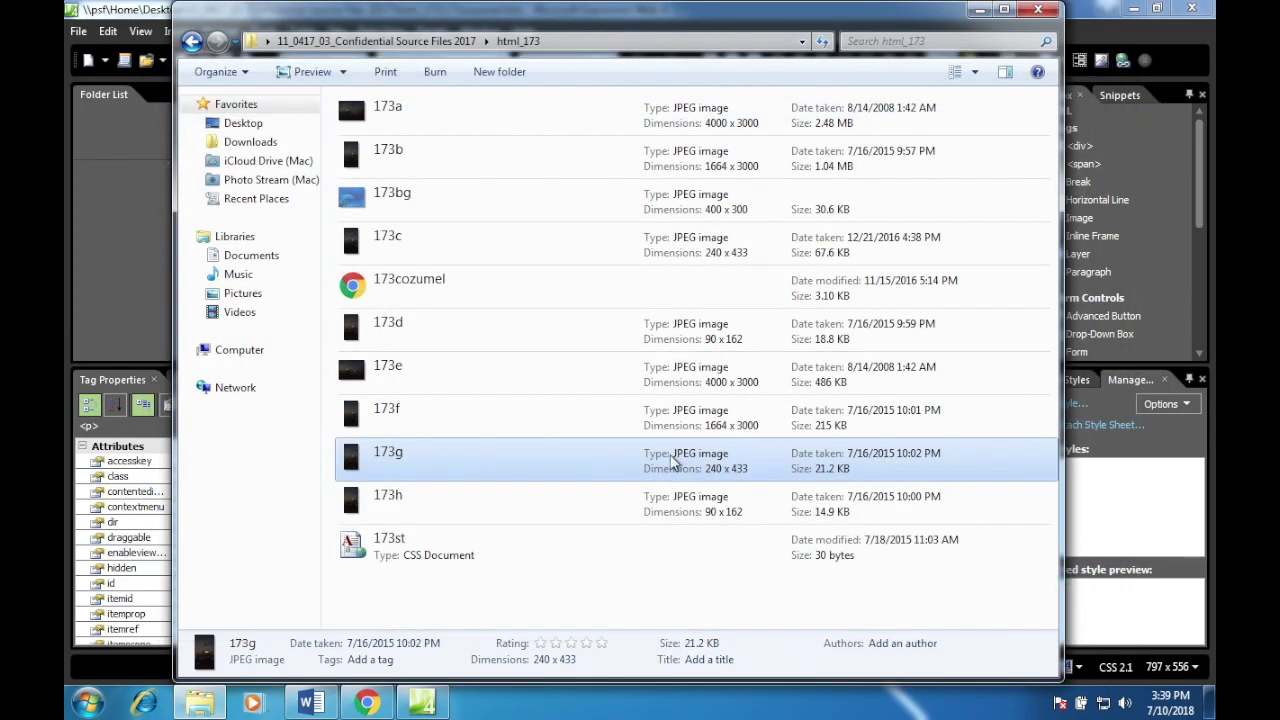
pyautogui.click(678, 465)
pyautogui.click(815, 468)
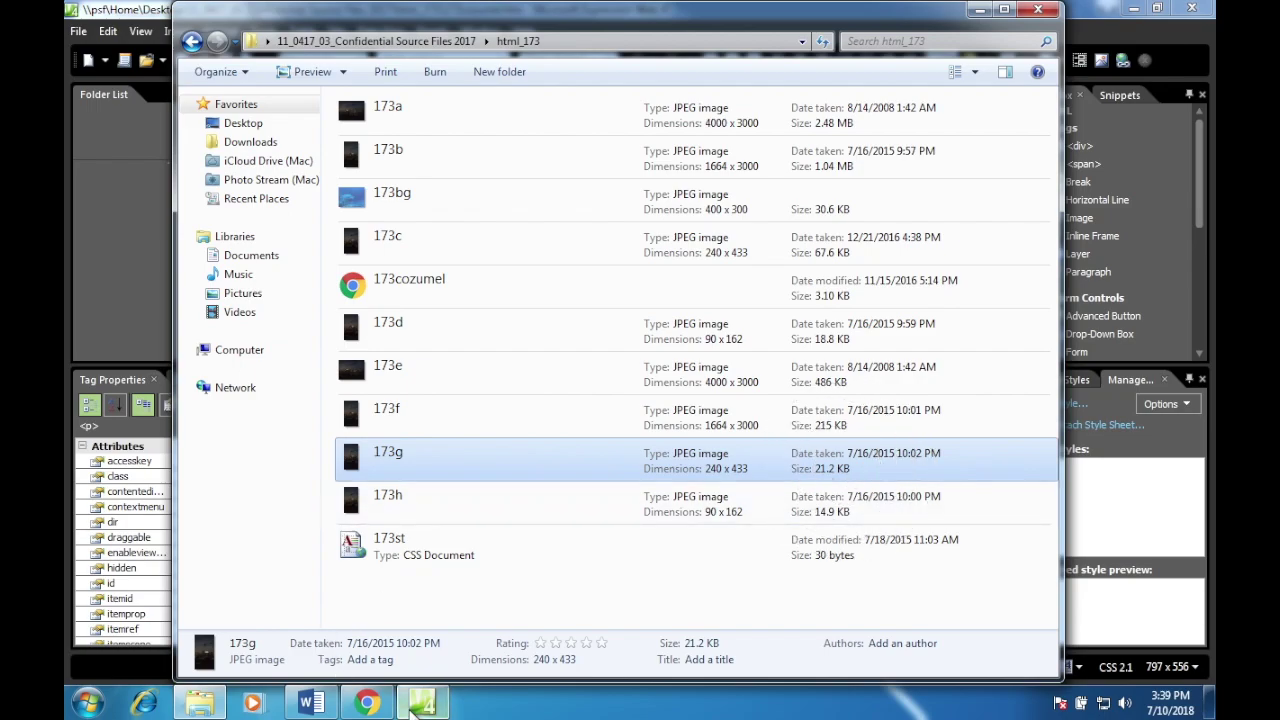
pyautogui.click(422, 703)
pyautogui.click(311, 428)
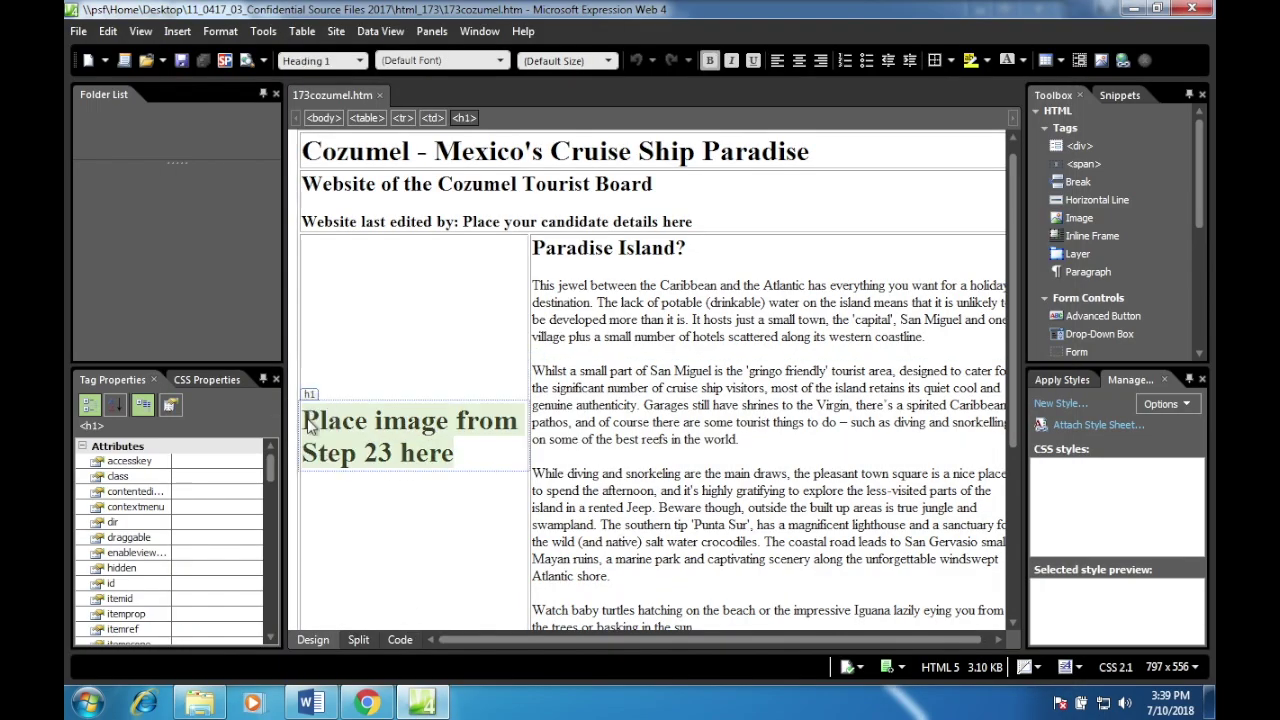
# Delete the placeholder heading and clear its heading style from the empty cell
pyautogui.press('Delete')
pyautogui.click(313, 59)
pyautogui.click(313, 74)
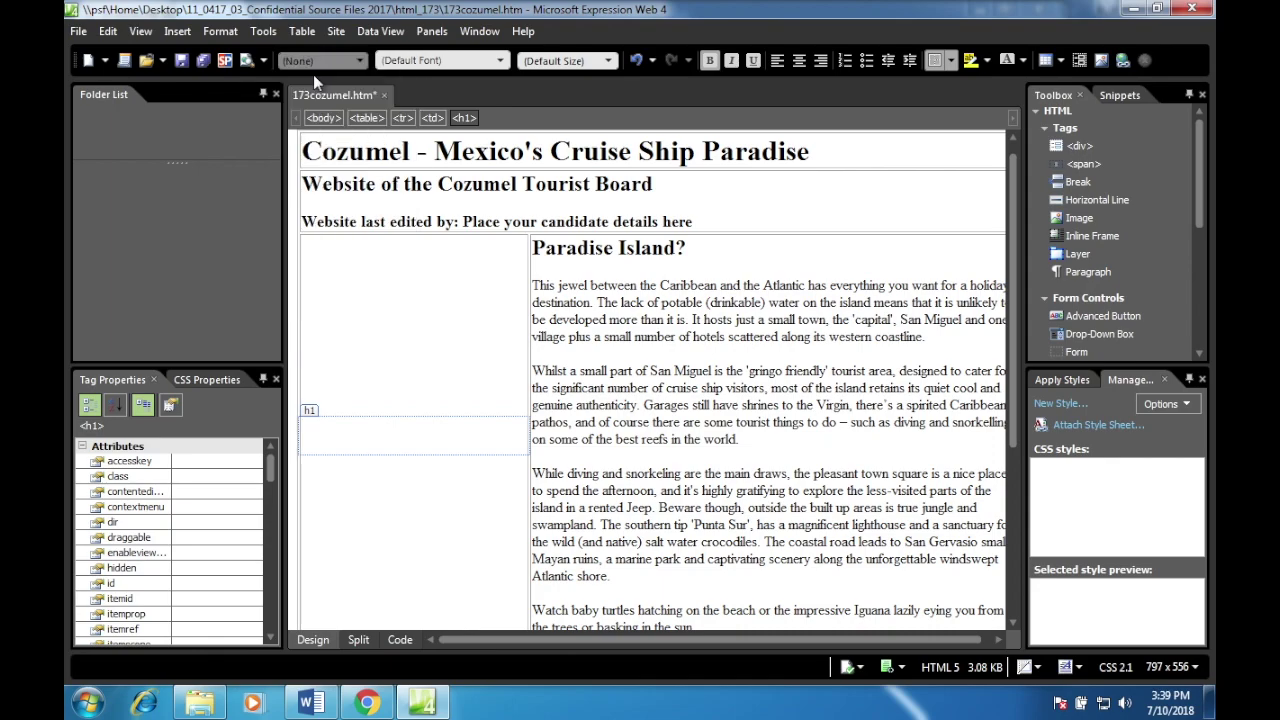
pyautogui.click(199, 703)
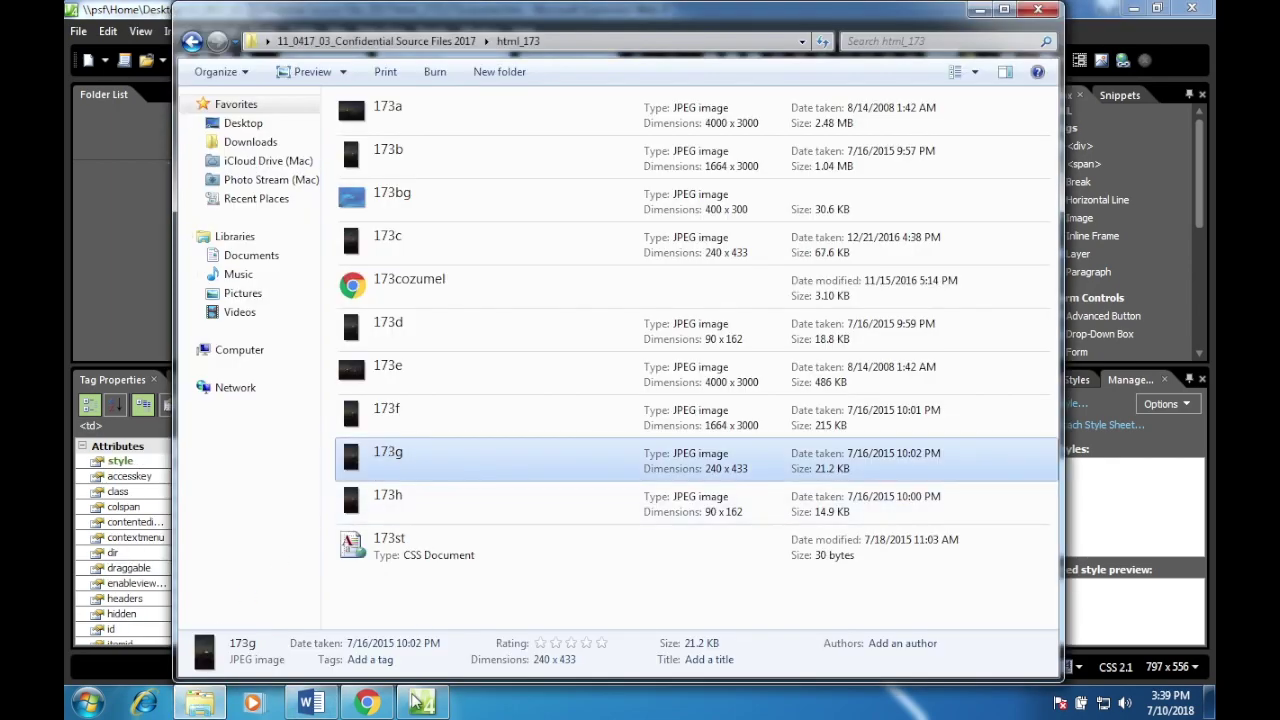
pyautogui.click(420, 703)
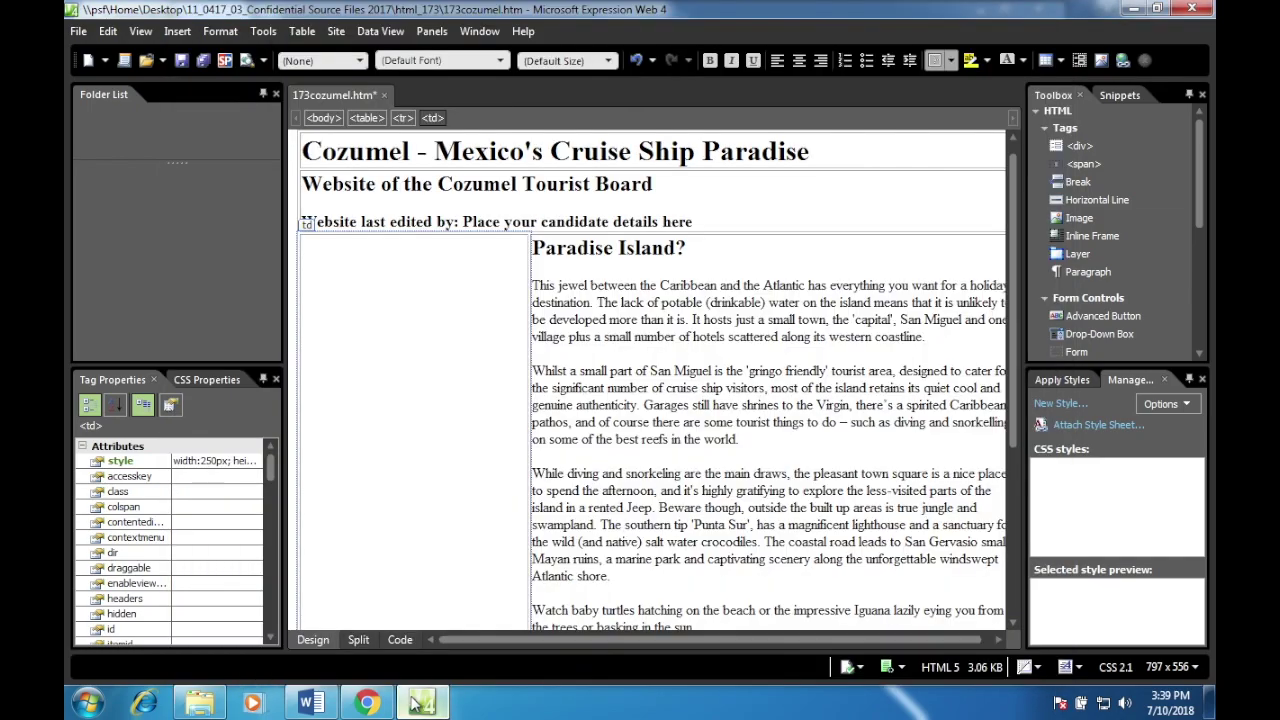
# Insert picture 173g from the html_173 folder with alternate text 'Cruise Ship'
pyautogui.click(177, 31)
pyautogui.moveTo(208, 167)
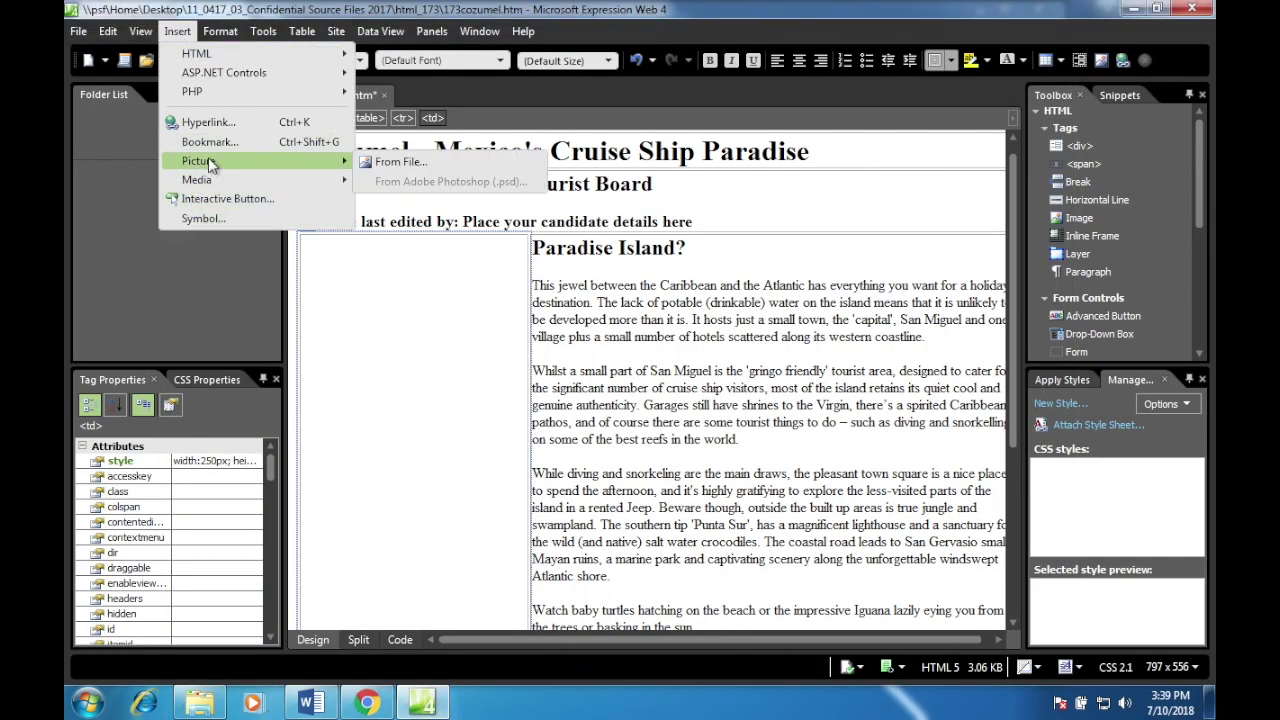
pyautogui.click(374, 163)
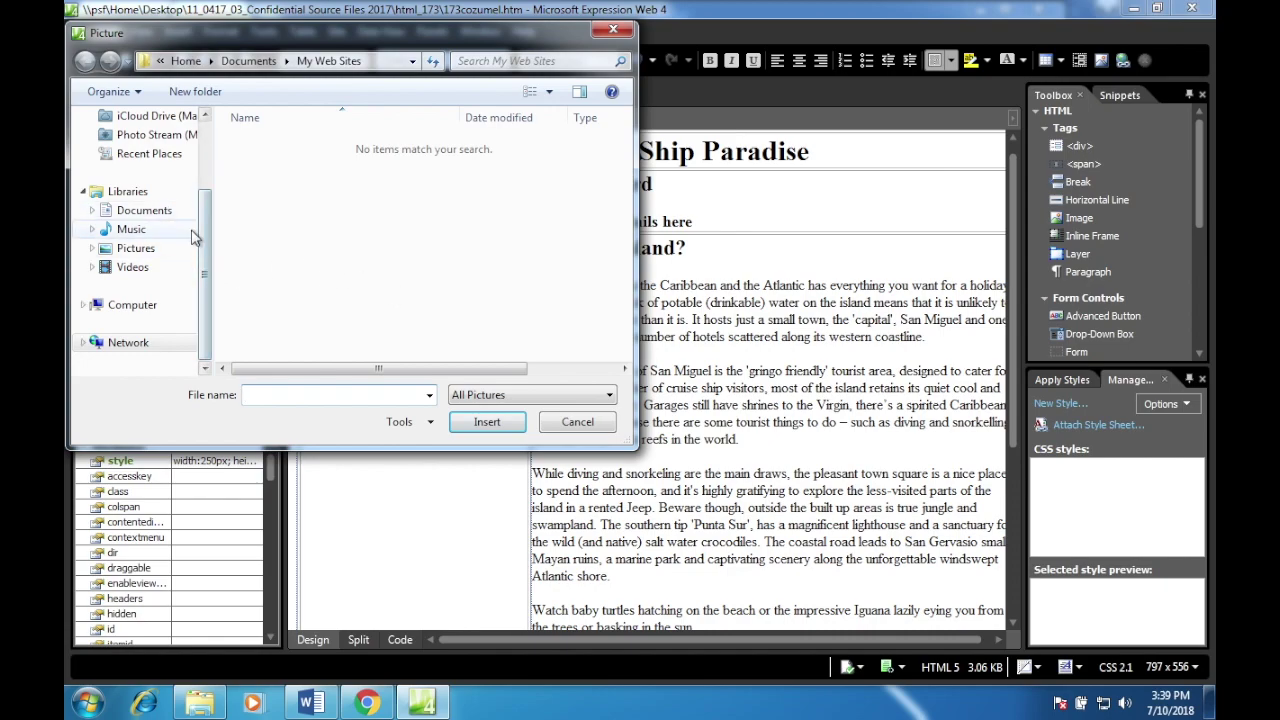
pyautogui.moveTo(200, 240); pyautogui.dragTo(205, 145)
pyautogui.click(133, 180)
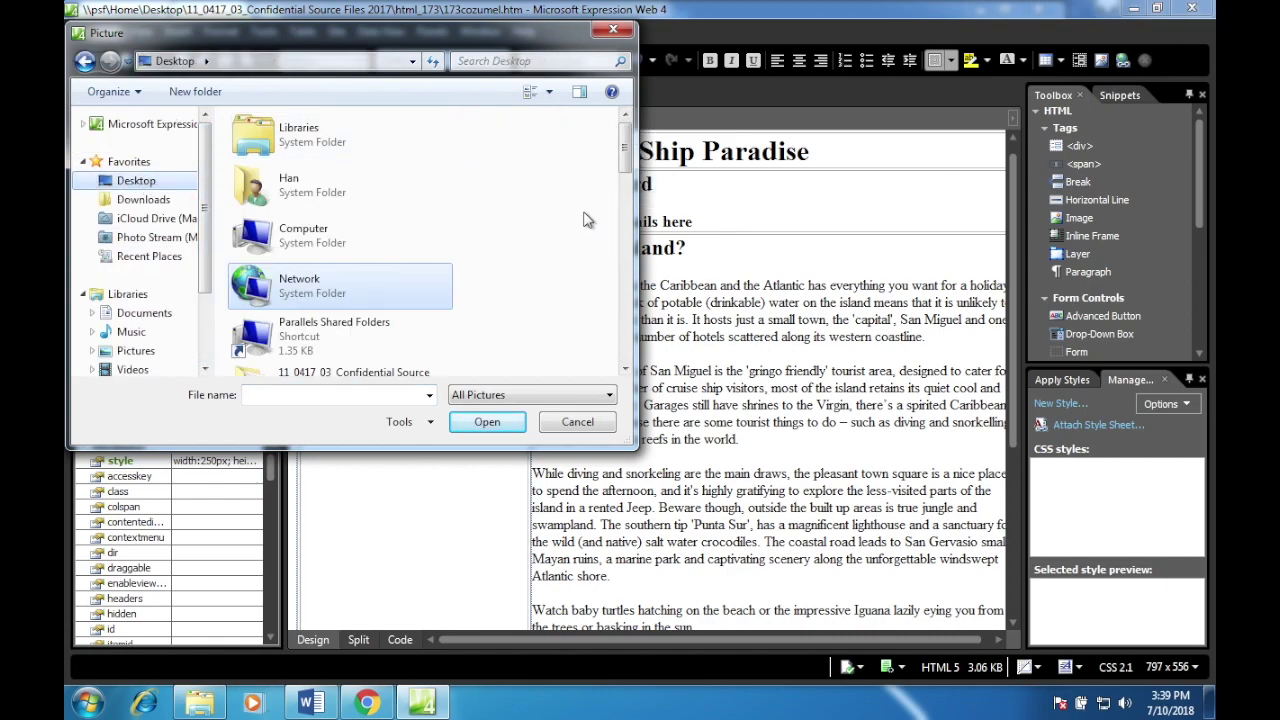
pyautogui.doubleClick(395, 371)
pyautogui.doubleClick(265, 143)
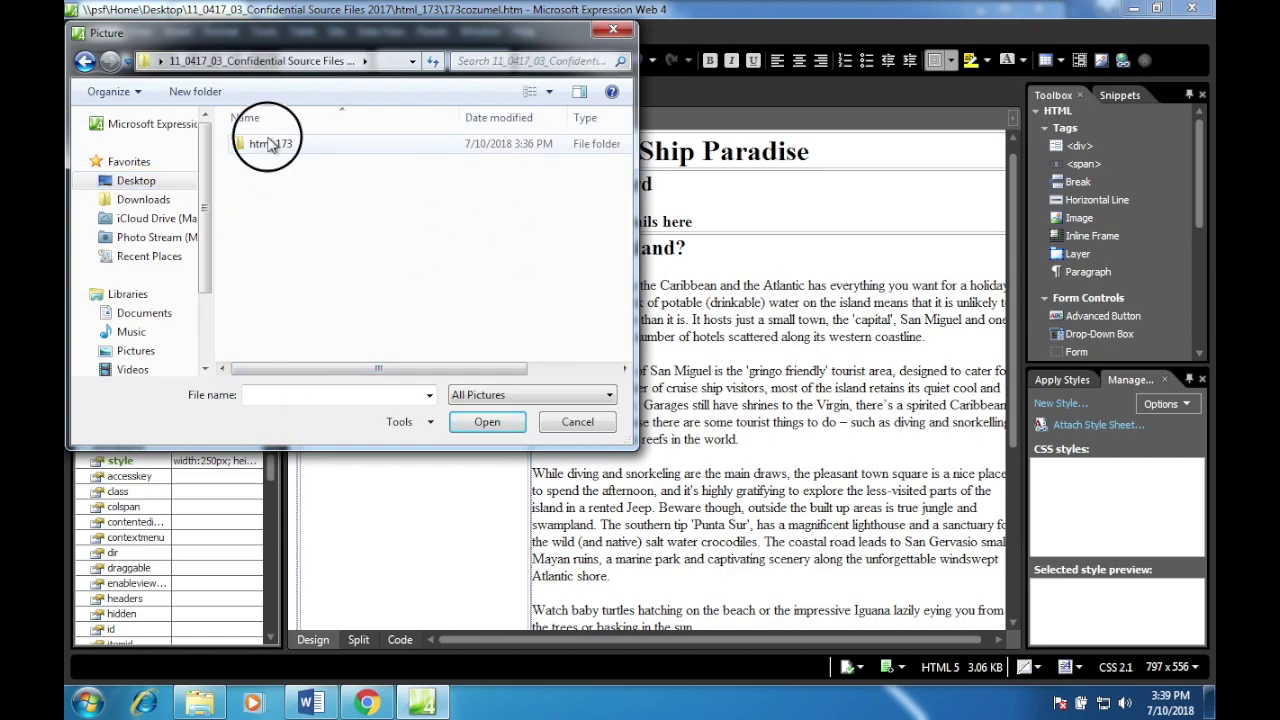
pyautogui.doubleClick(287, 276)
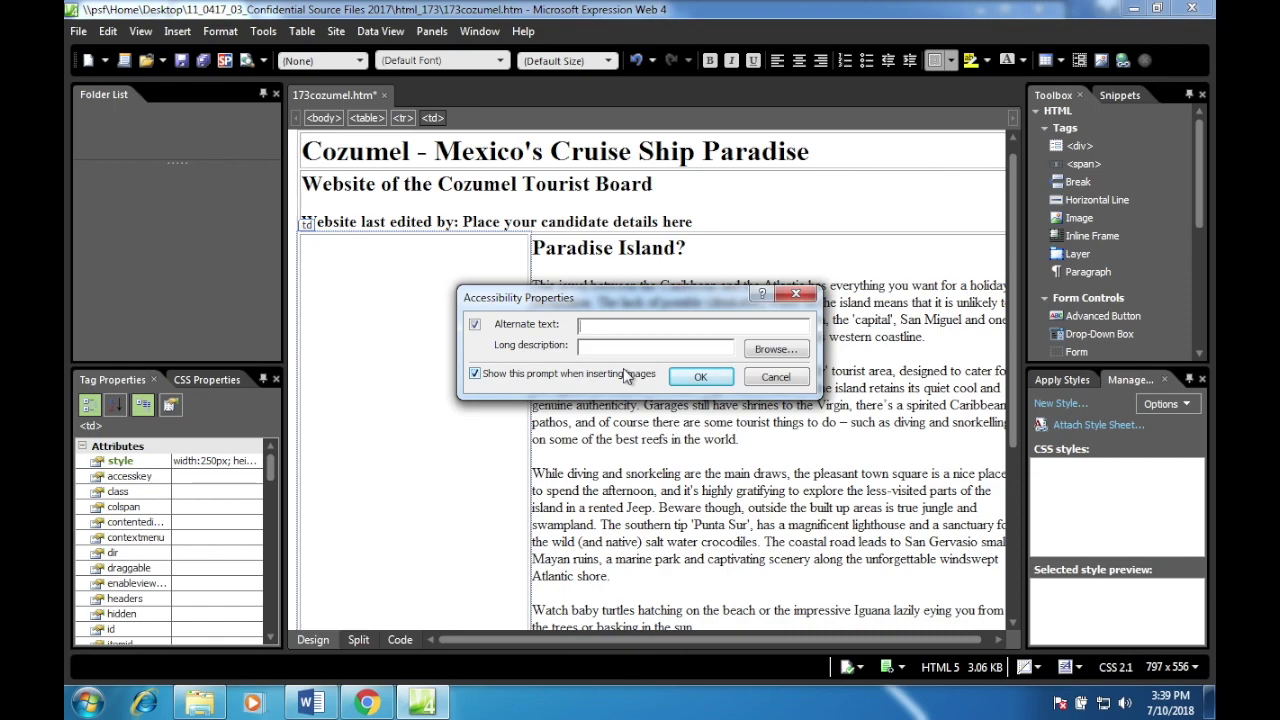
pyautogui.write('Cruise Ship')
pyautogui.press('Return')
# Save the Cozumel page with the new cruise-ship photo
pyautogui.scroll(-6, 501, 415)
pyautogui.scroll(7, 501, 415)
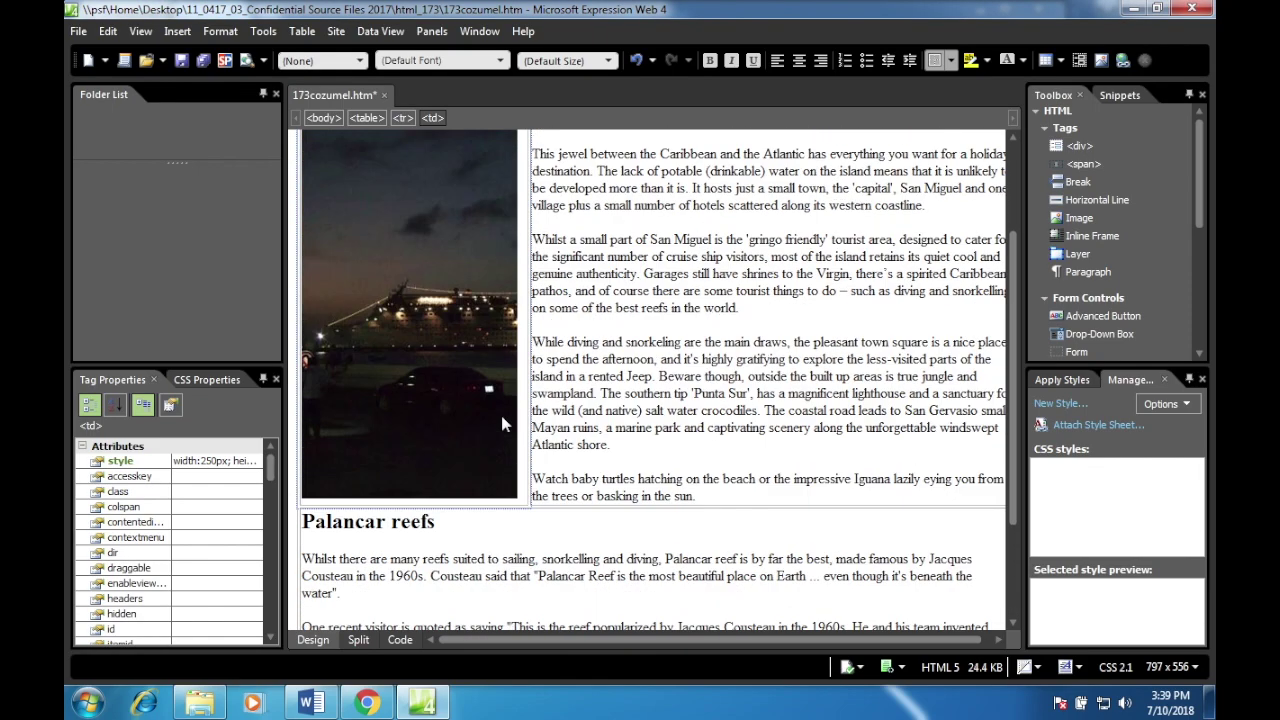
pyautogui.hotkey('ctrl', 's')
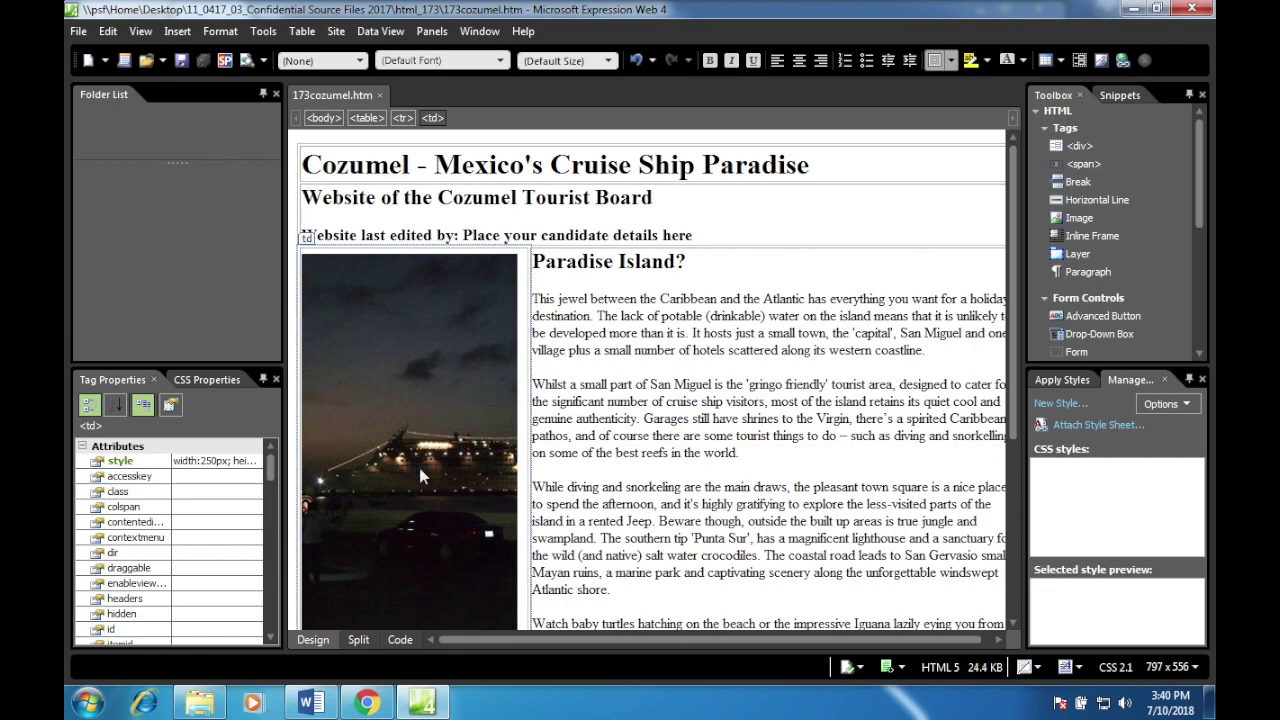
pyautogui.click(316, 704)
# Write the Evidence 4 evaluation: orientation more suitable, fits the cell, no noticeable degradation
pyautogui.scroll(-3, 528, 496)
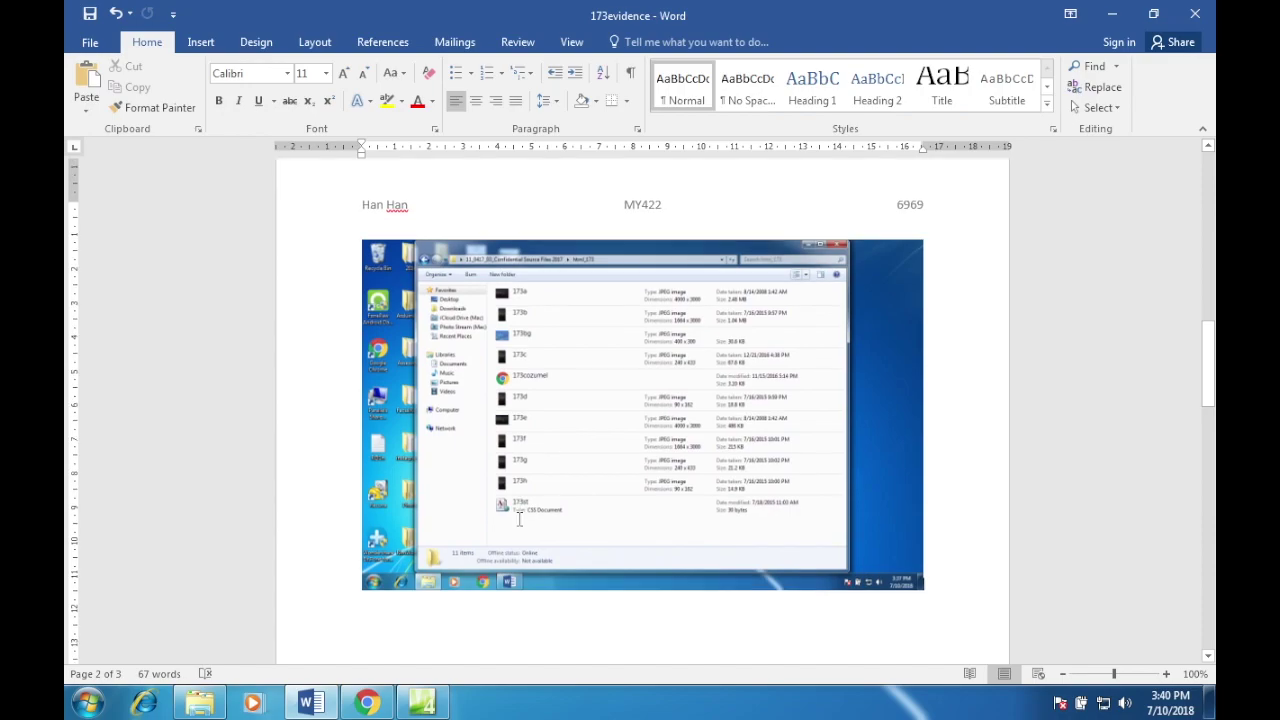
pyautogui.click(533, 597)
pyautogui.press('Return')
pyautogui.press('BackSpace')
pyautogui.write('T')
pyautogui.press('BackSpace')
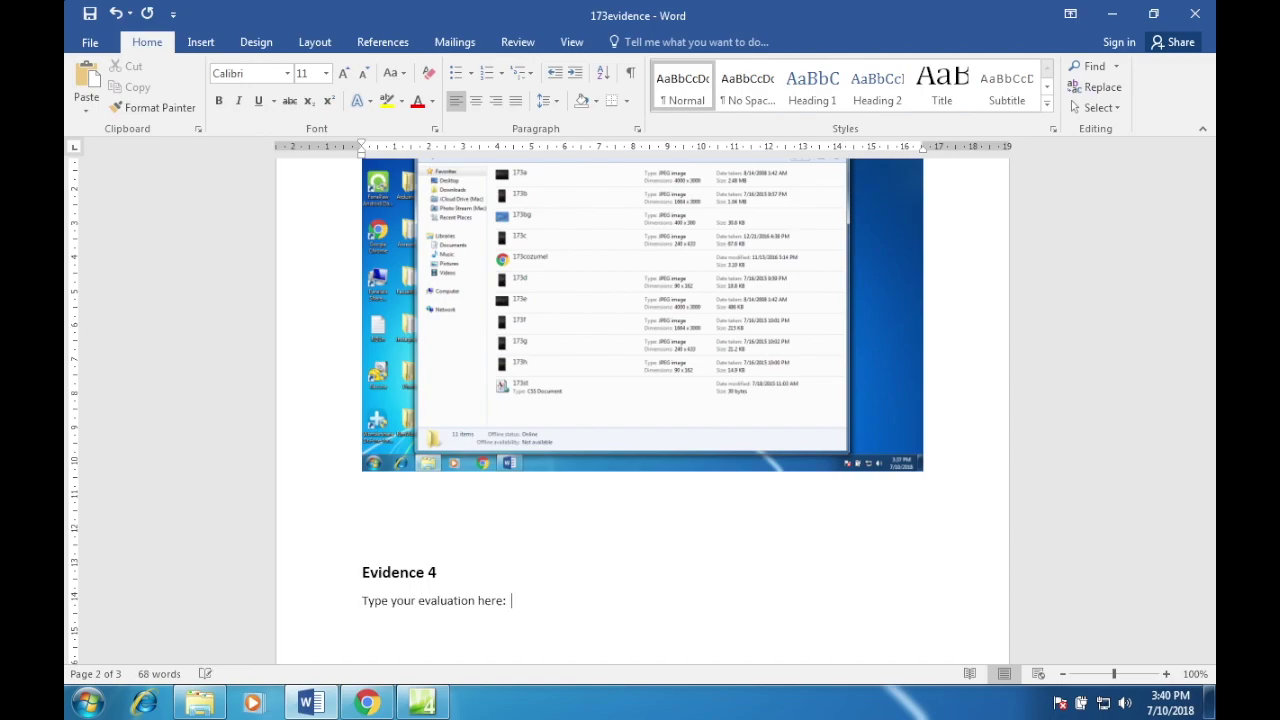
pyautogui.write('The image was selected ')
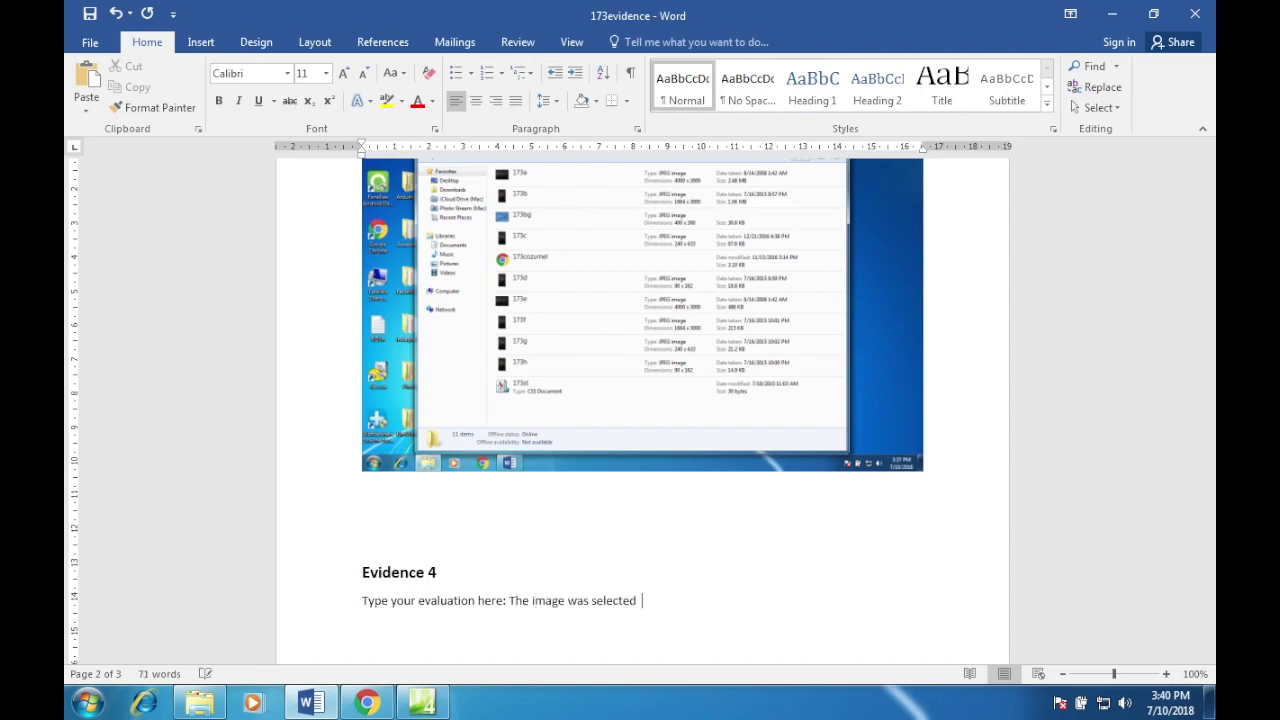
pyautogui.write('because the orientation is more suitable. ')
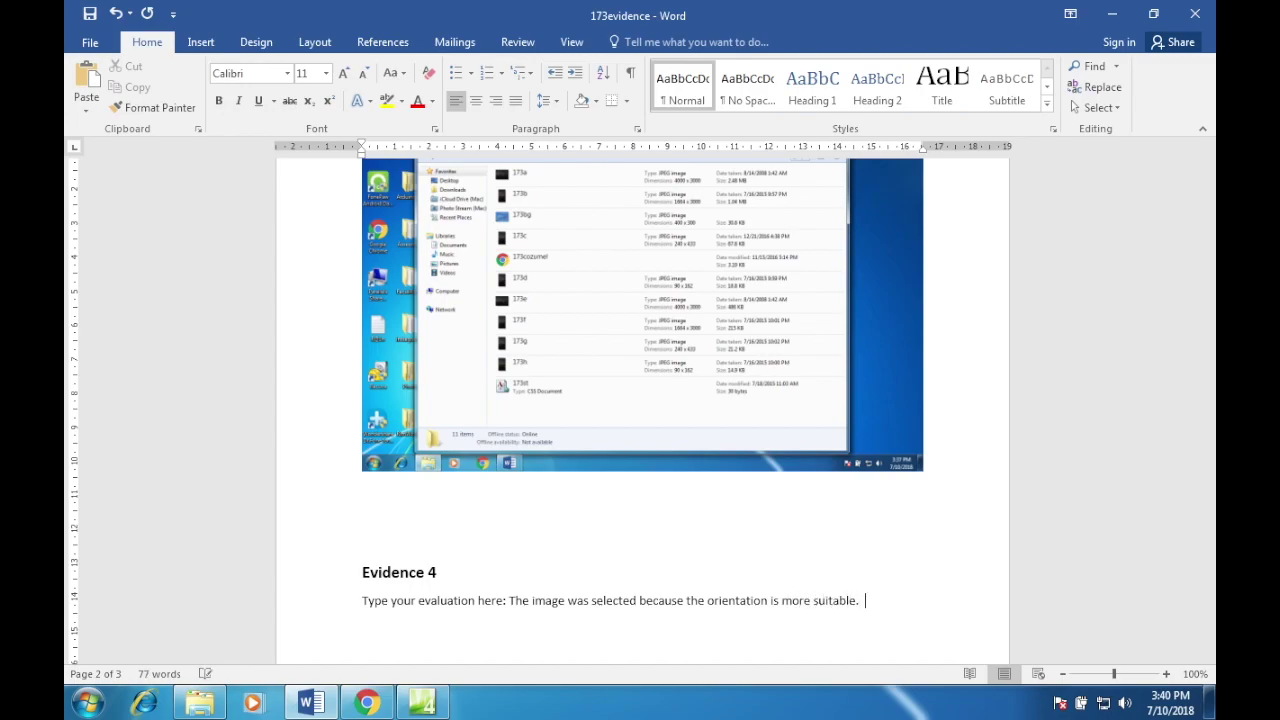
pyautogui.write('The ')
pyautogui.write('dimension')
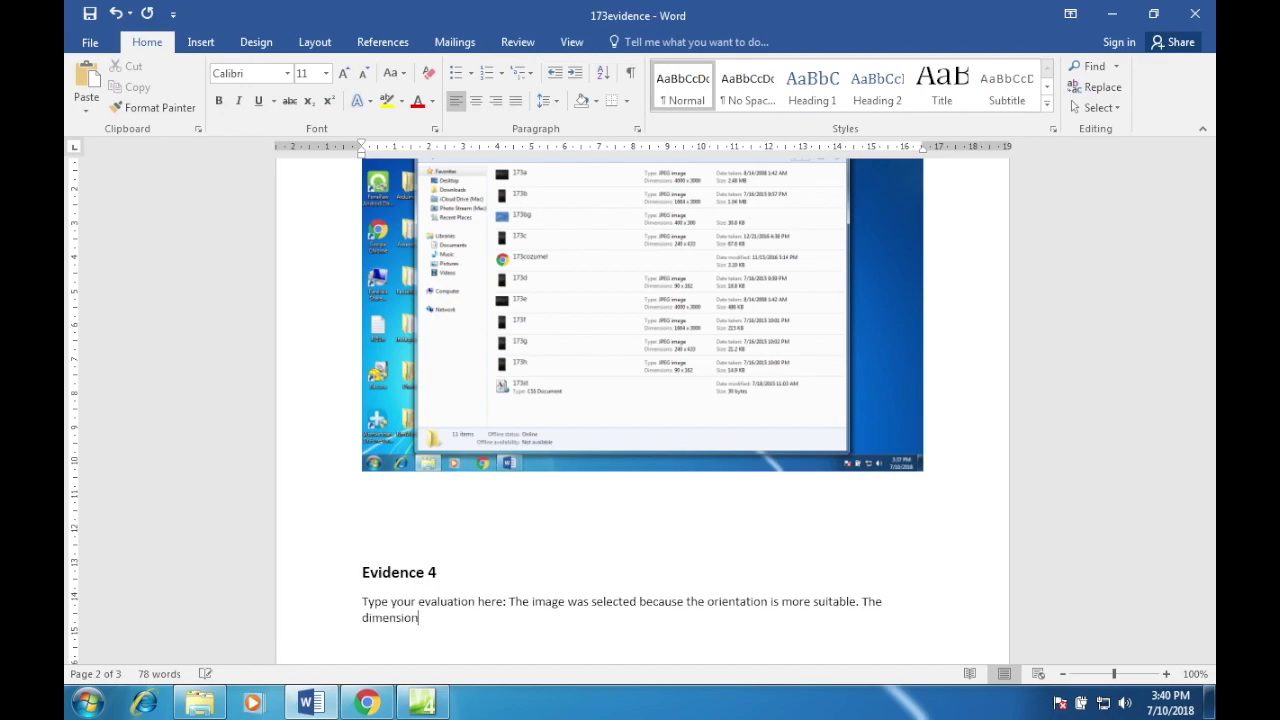
pyautogui.write(' of the image fits we')
pyautogui.press('BackSpace')
pyautogui.press('BackSpace')
pyautogui.write('well ')
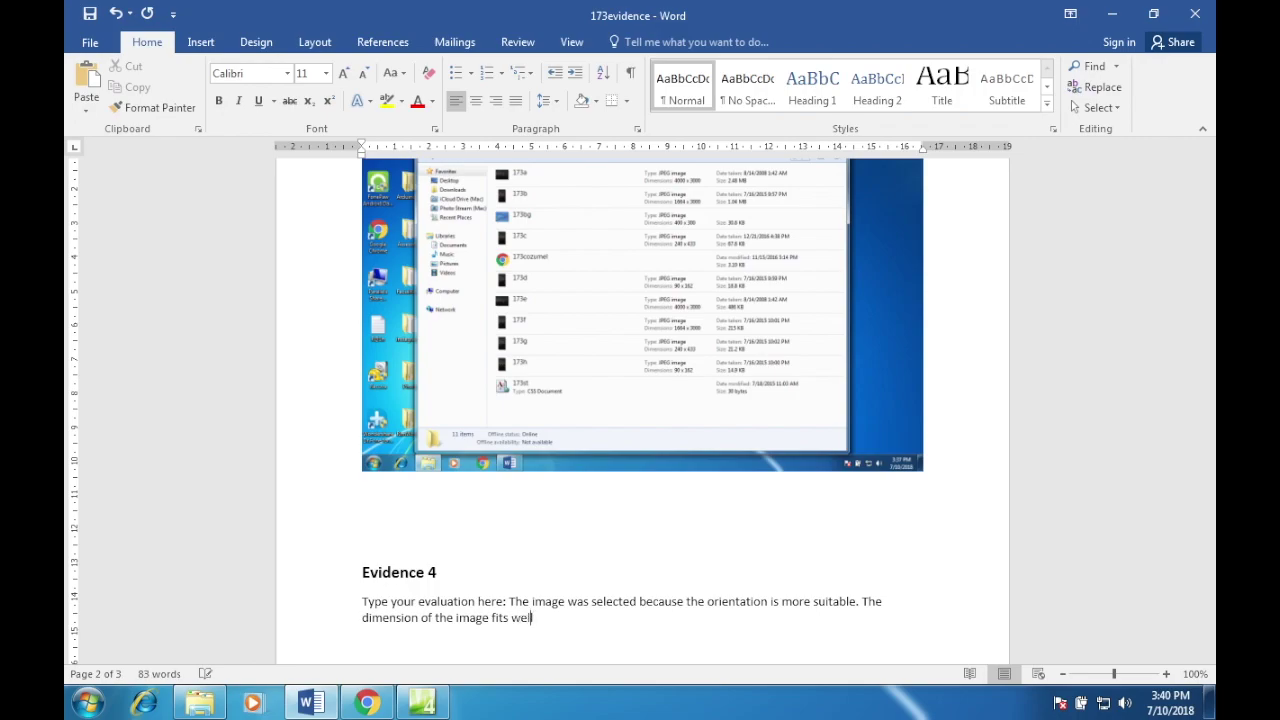
pyautogui.write('into the cell')
pyautogui.write(' and although the fi')
pyautogui.write('le size ')
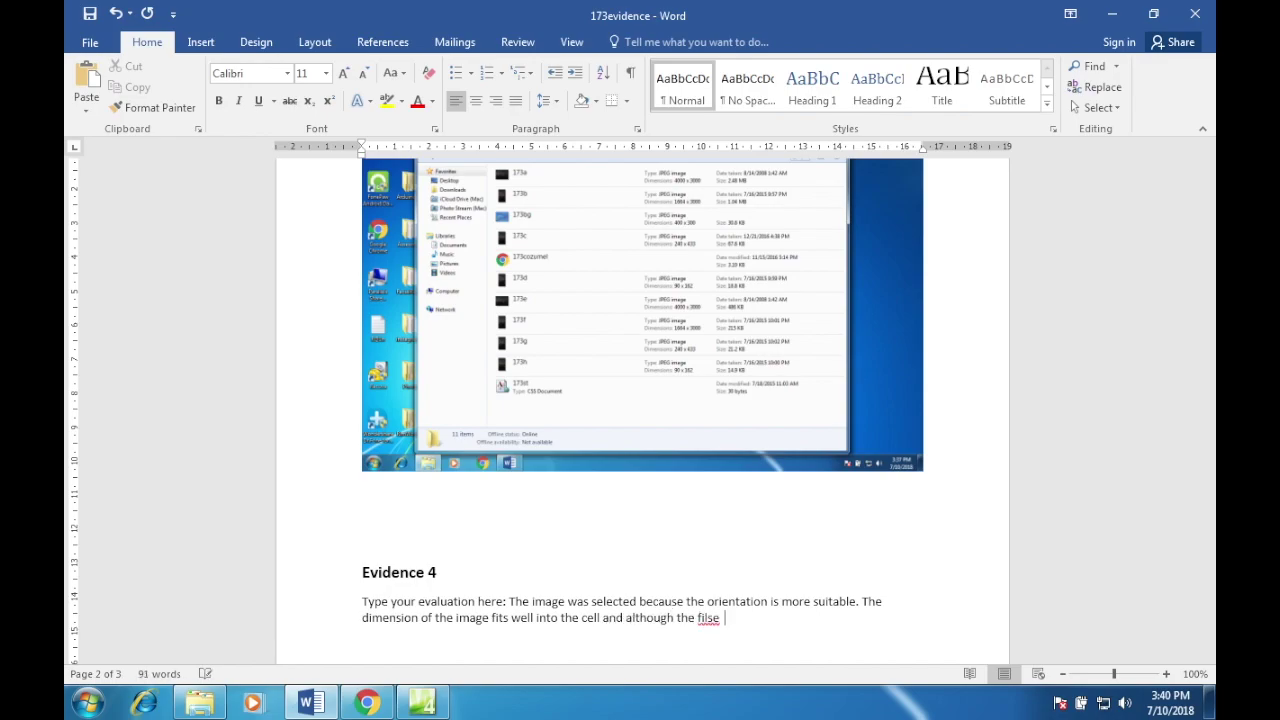
pyautogui.write('is small, there is no')
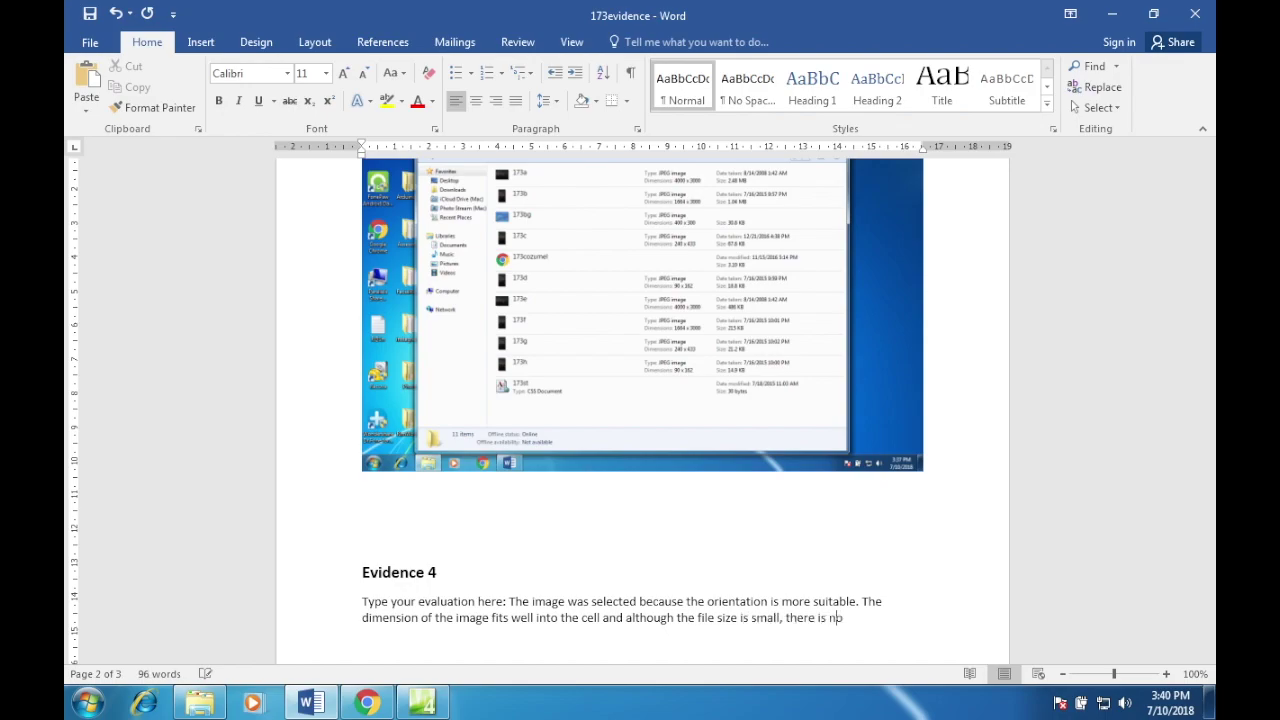
pyautogui.write(' noticeable ')
pyautogui.write('degradation in')
pyautogui.write(' the')
pyautogui.write(' quality of the ima')
pyautogui.write('ge.')
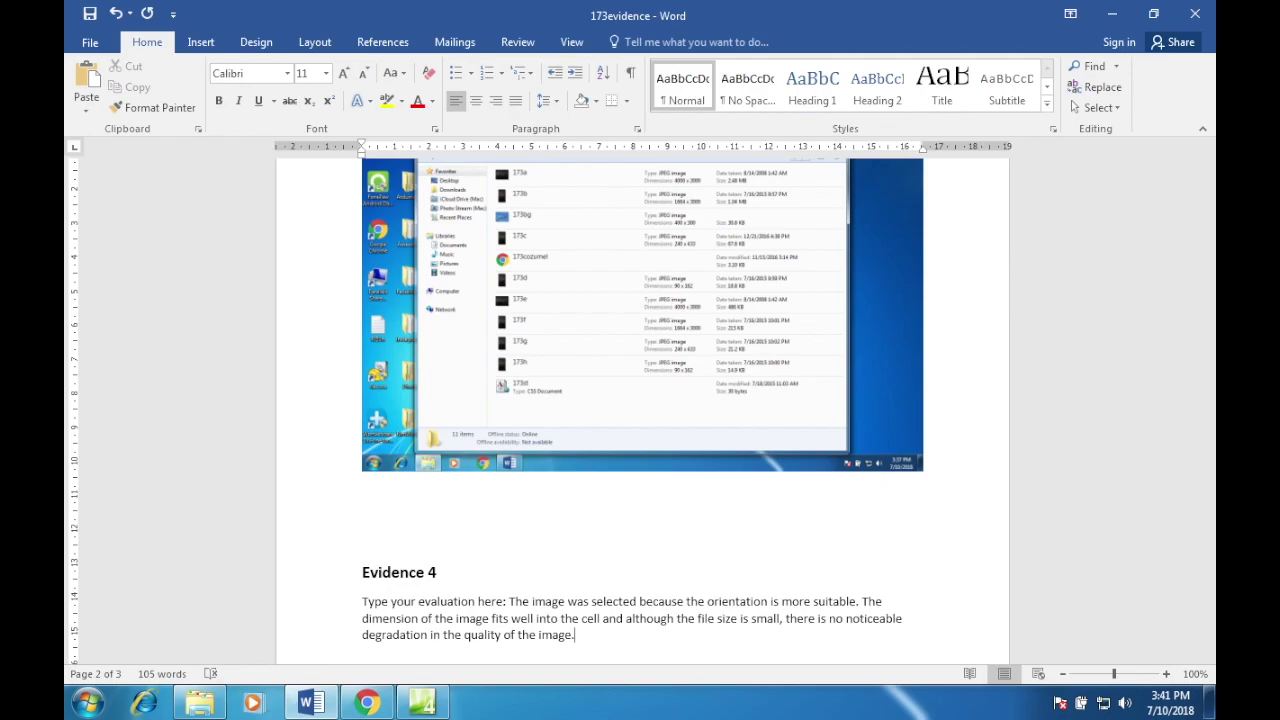
# Replace 'Place your candidate details here' with the candidate's name and number, then save
pyautogui.click(423, 703)
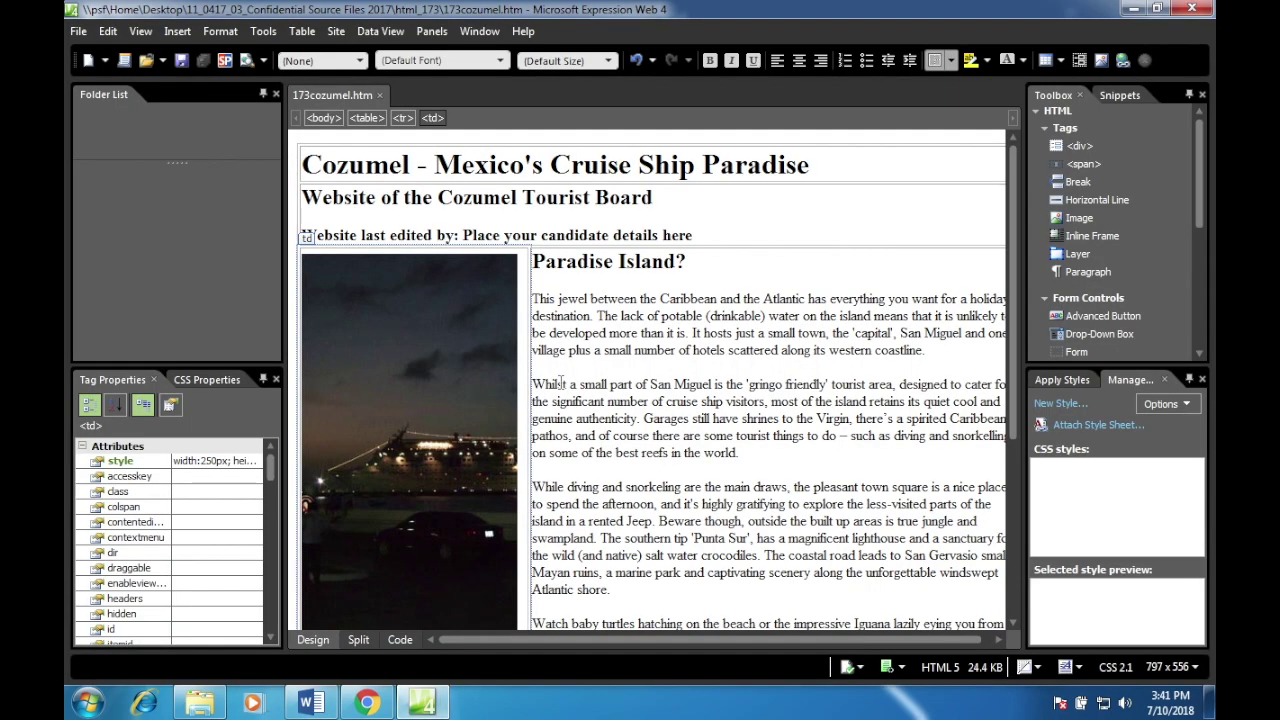
pyautogui.click(502, 234)
pyautogui.moveTo(707, 235); pyautogui.dragTo(463, 236)
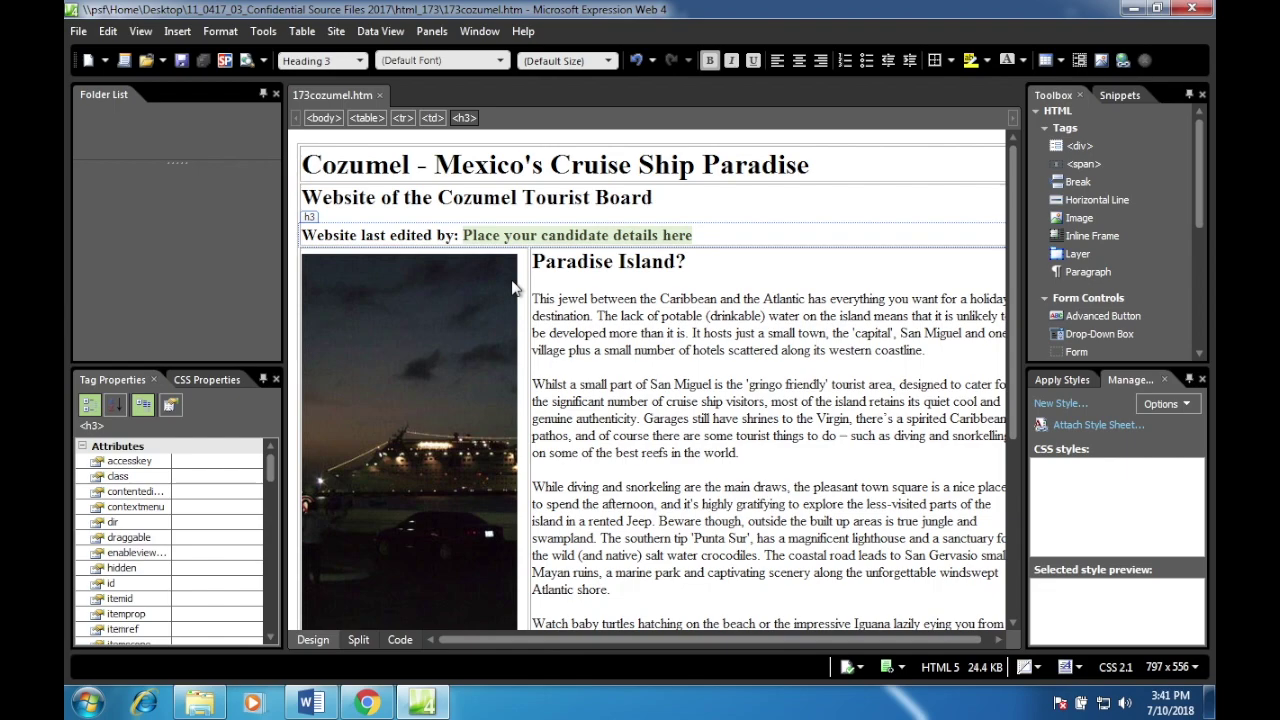
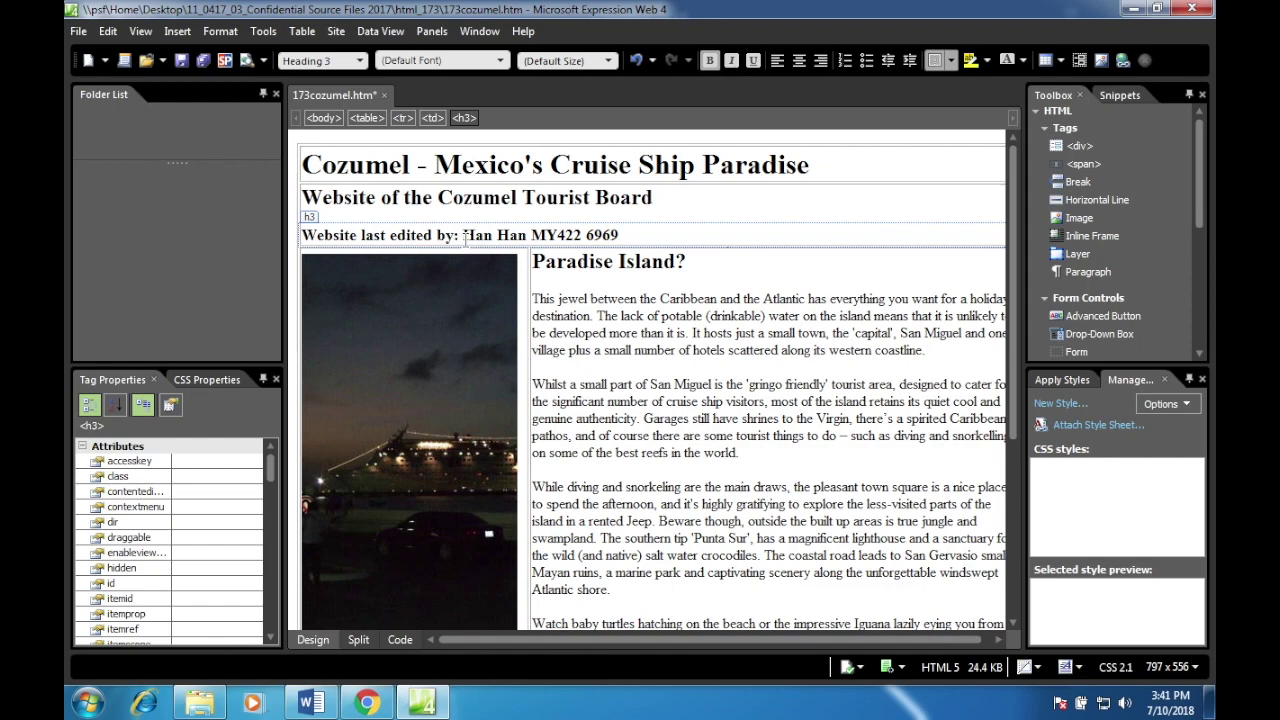
pyautogui.hotkey('shift', 'Return')
pyautogui.press('BackSpace')
pyautogui.click(648, 355)
pyautogui.hotkey('ctrl', 's')
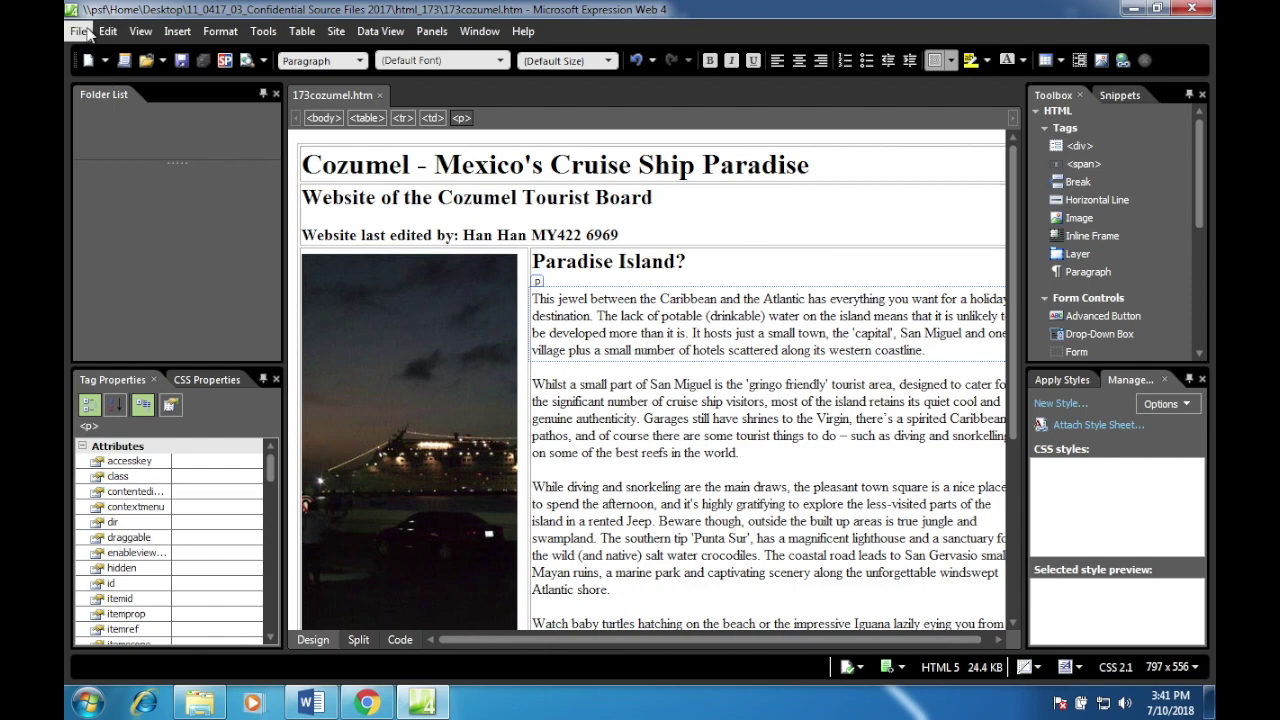
# Set the page title to 'CTB homepage' in the page properties
pyautogui.click(78, 31)
pyautogui.click(127, 301)
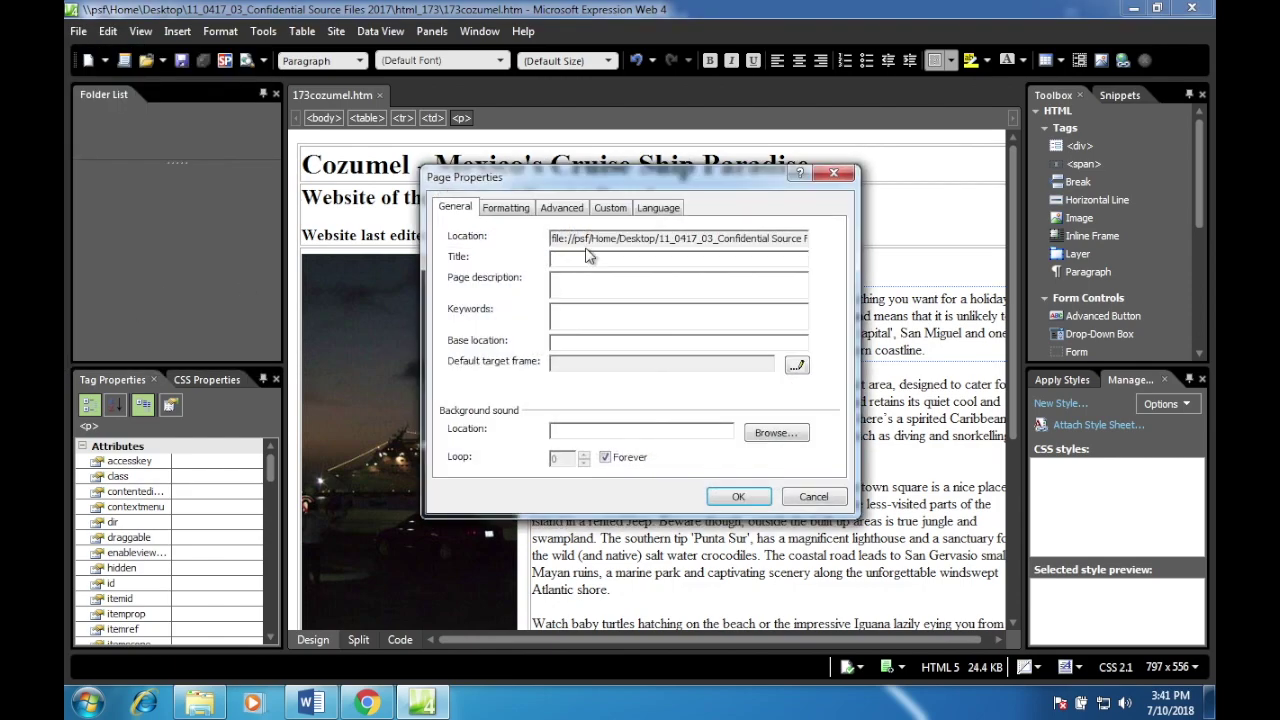
pyautogui.write('CTB homepage')
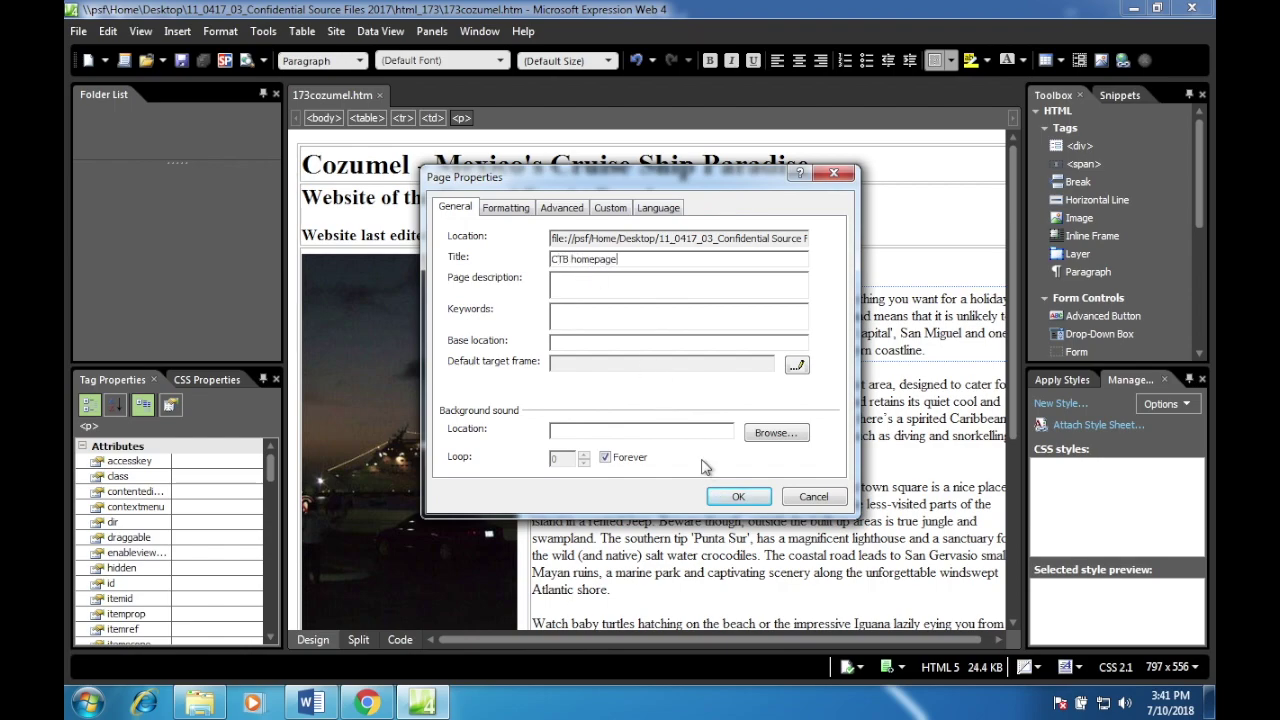
pyautogui.click(737, 497)
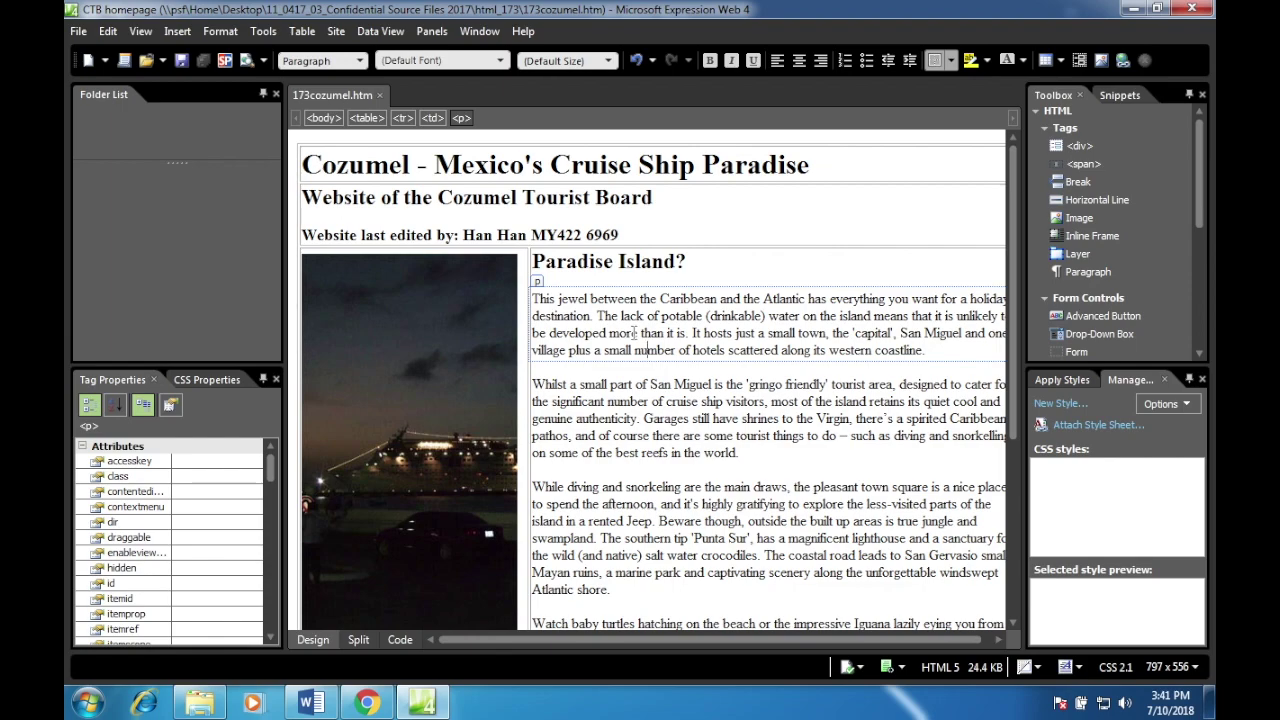
# Move the insertion point to the top of the page above the table
pyautogui.click(376, 199)
pyautogui.click(376, 204)
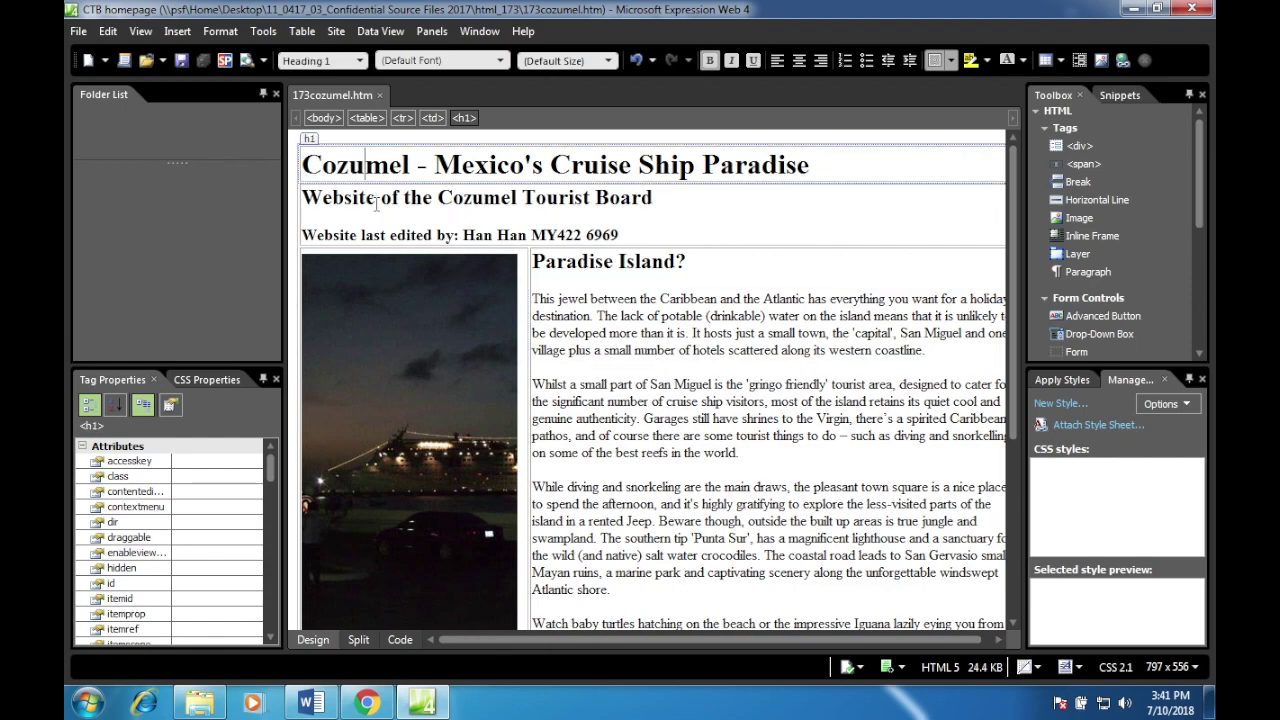
pyautogui.click(348, 151)
pyautogui.click(348, 150)
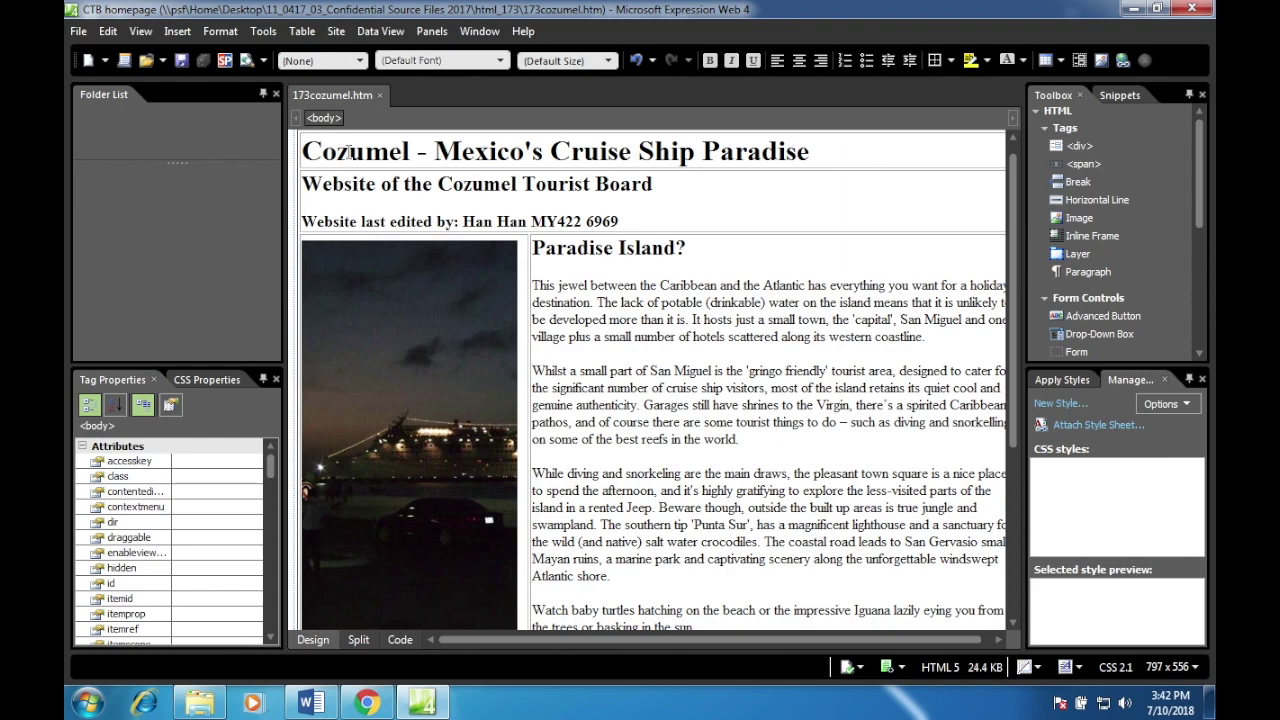
pyautogui.click(182, 35)
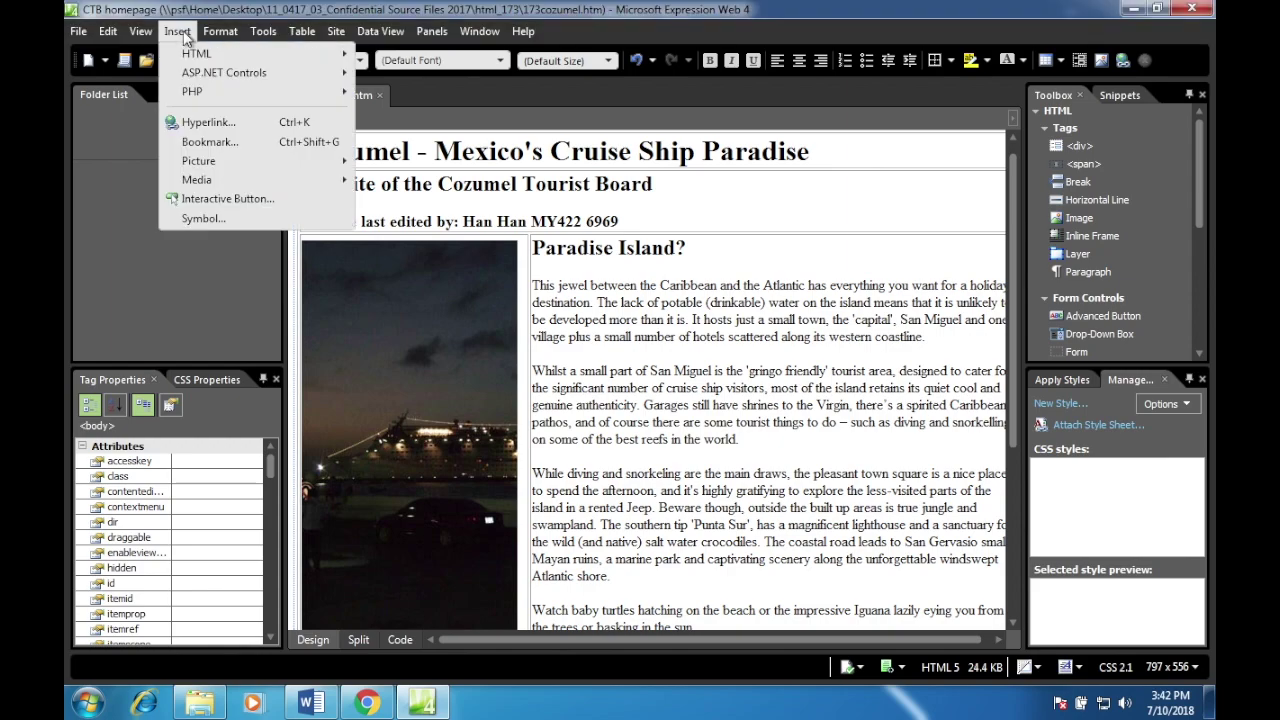
pyautogui.click(215, 142)
pyautogui.write('TOP')
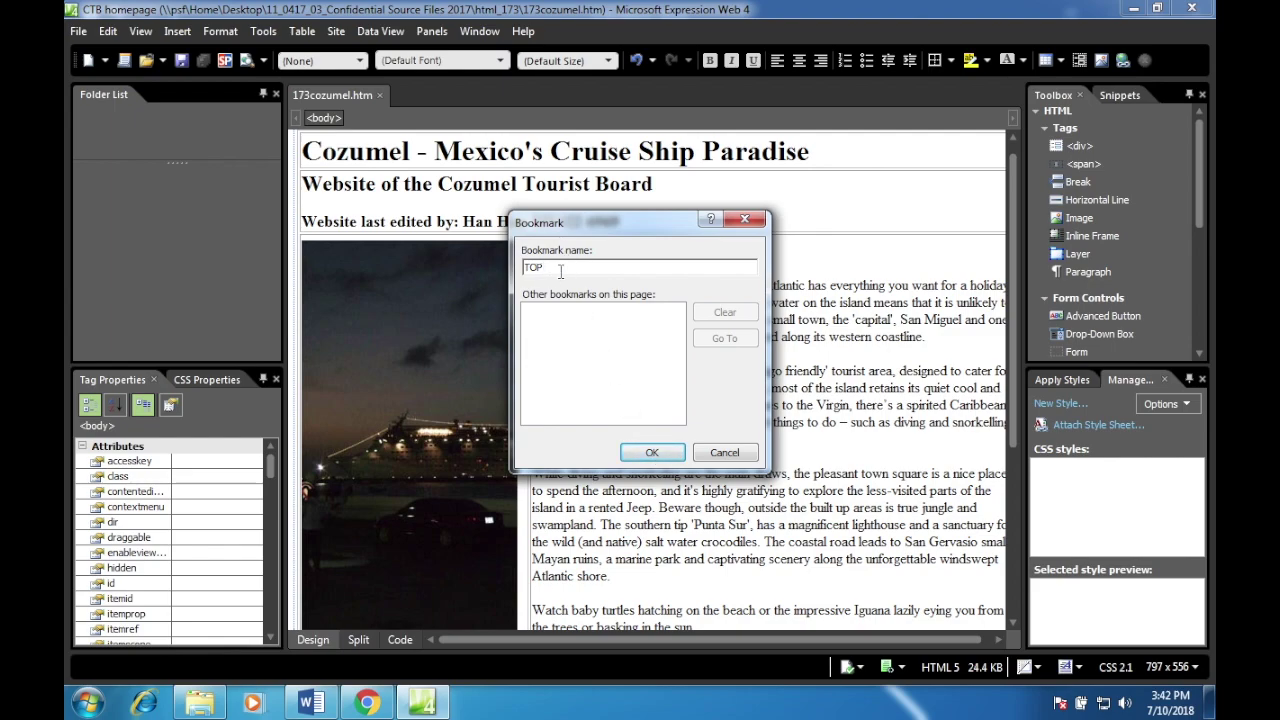
pyautogui.click(646, 455)
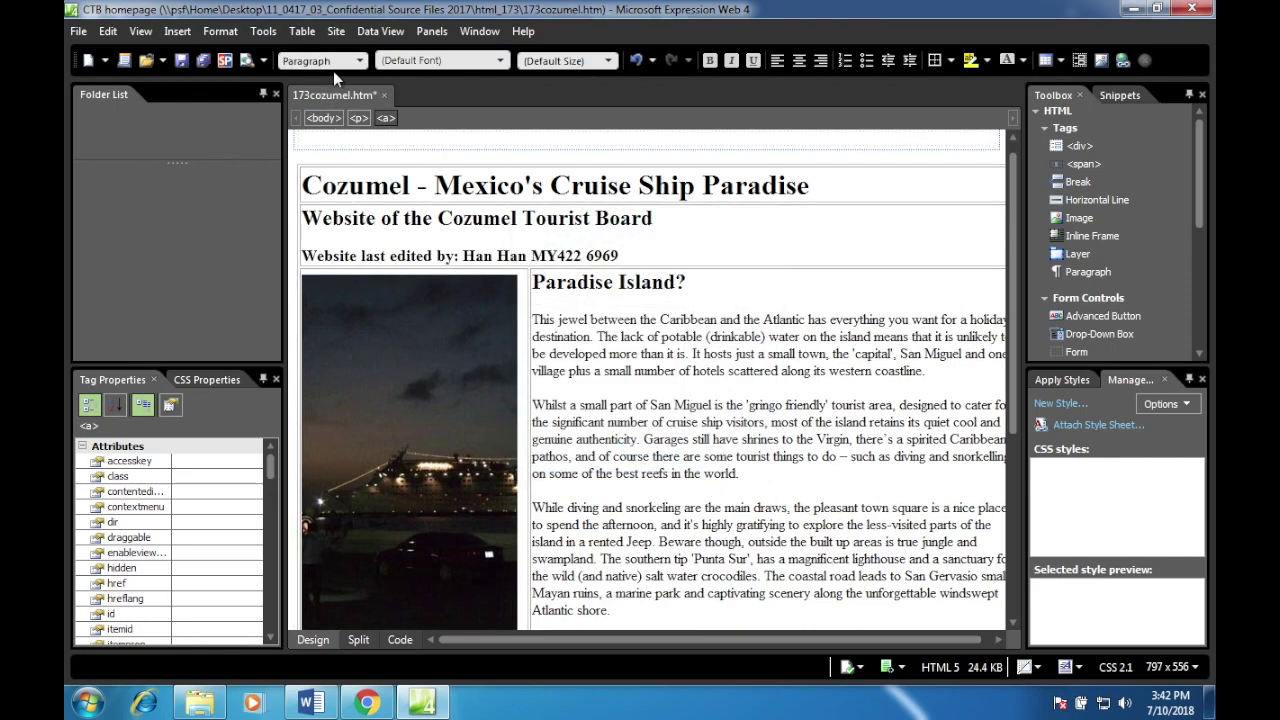
pyautogui.click(332, 62)
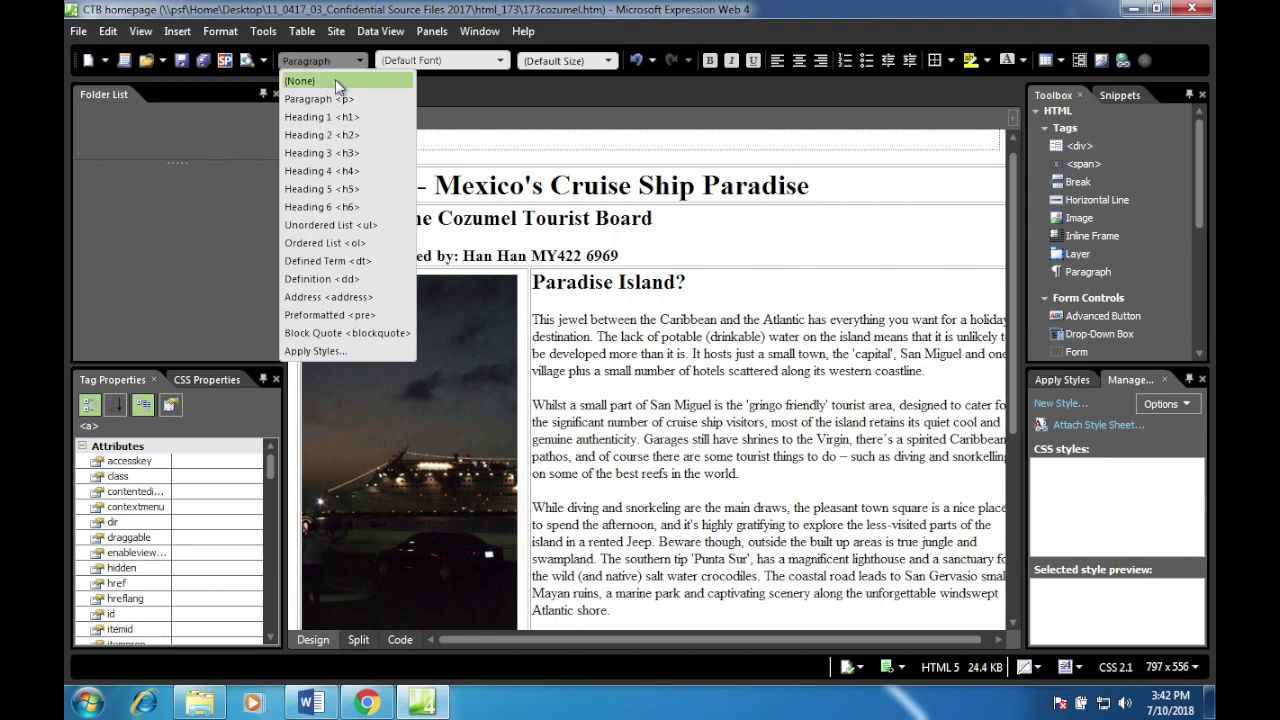
pyautogui.click(333, 84)
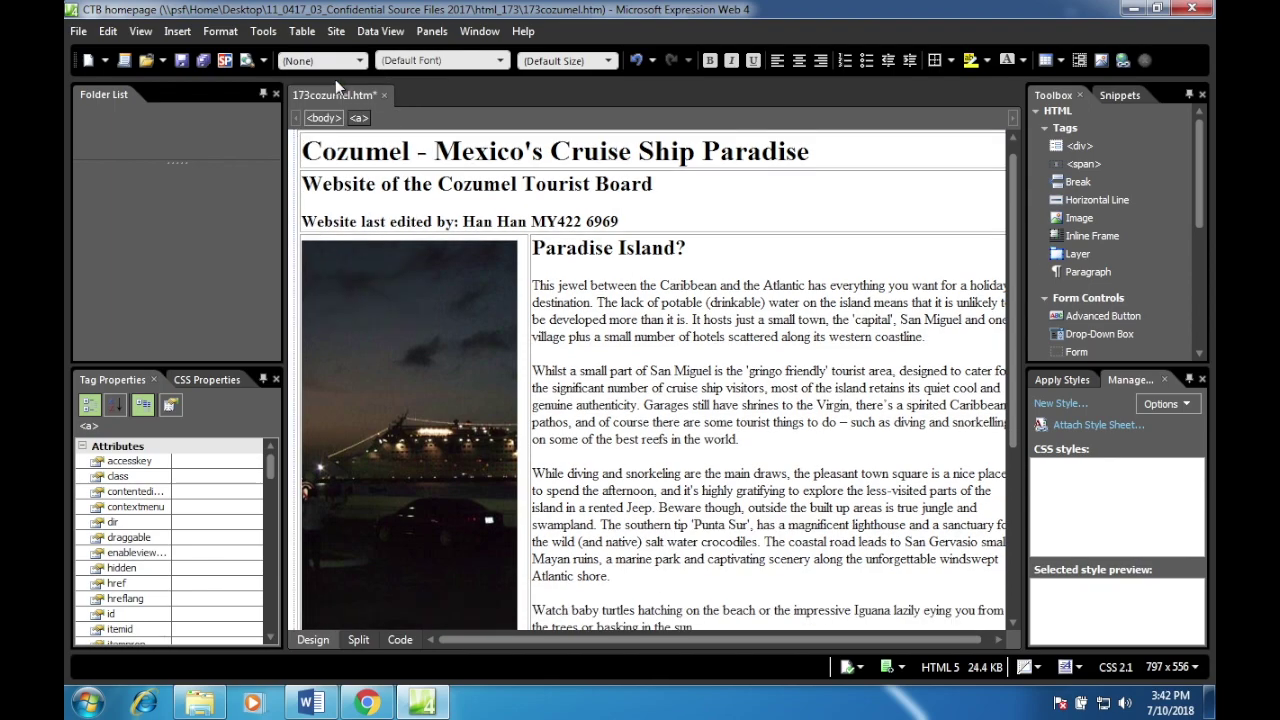
pyautogui.hotkey('ctrl', 's')
pyautogui.click(411, 626)
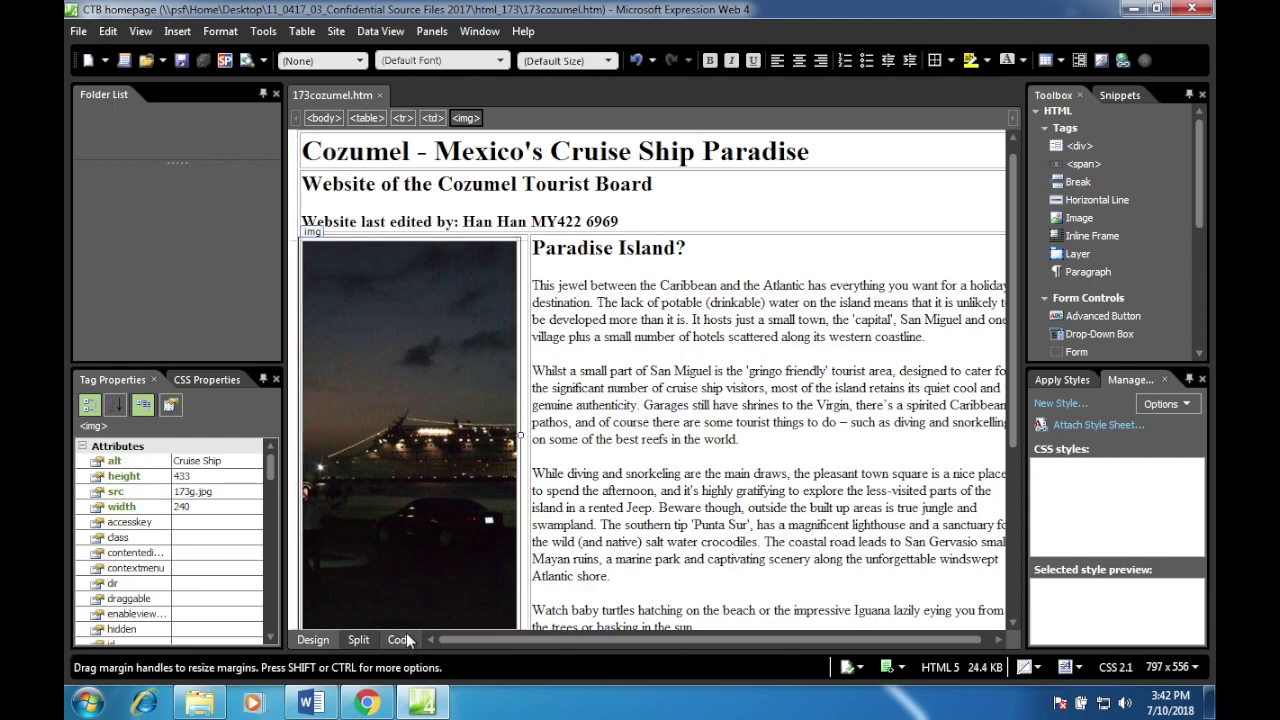
pyautogui.hotkey('ctrl', 'Home')
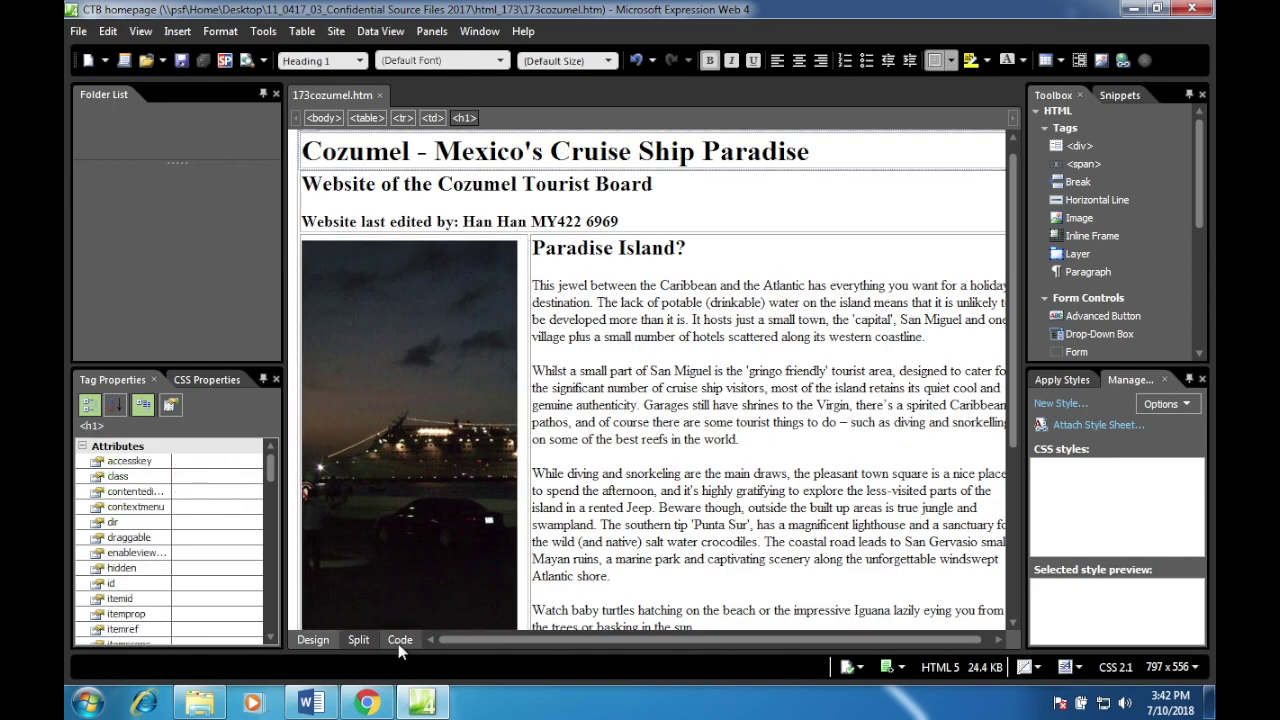
pyautogui.click(400, 640)
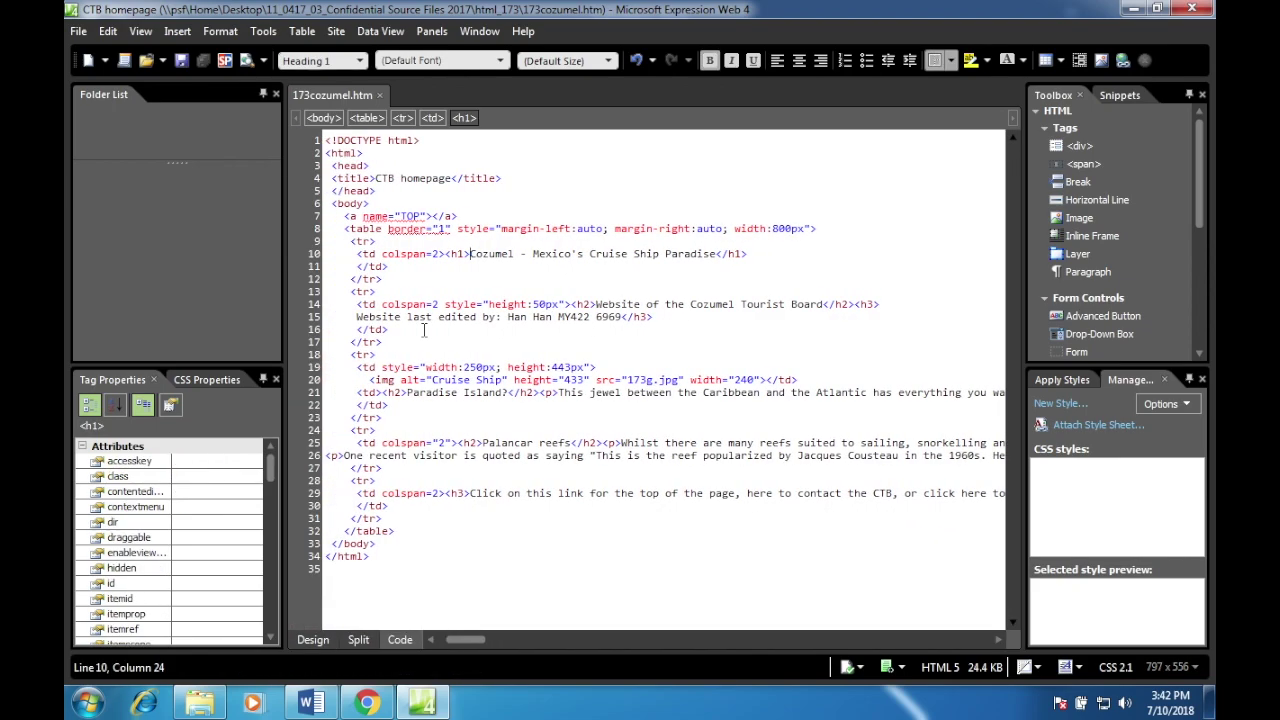
pyautogui.moveTo(460, 216); pyautogui.dragTo(344, 224)
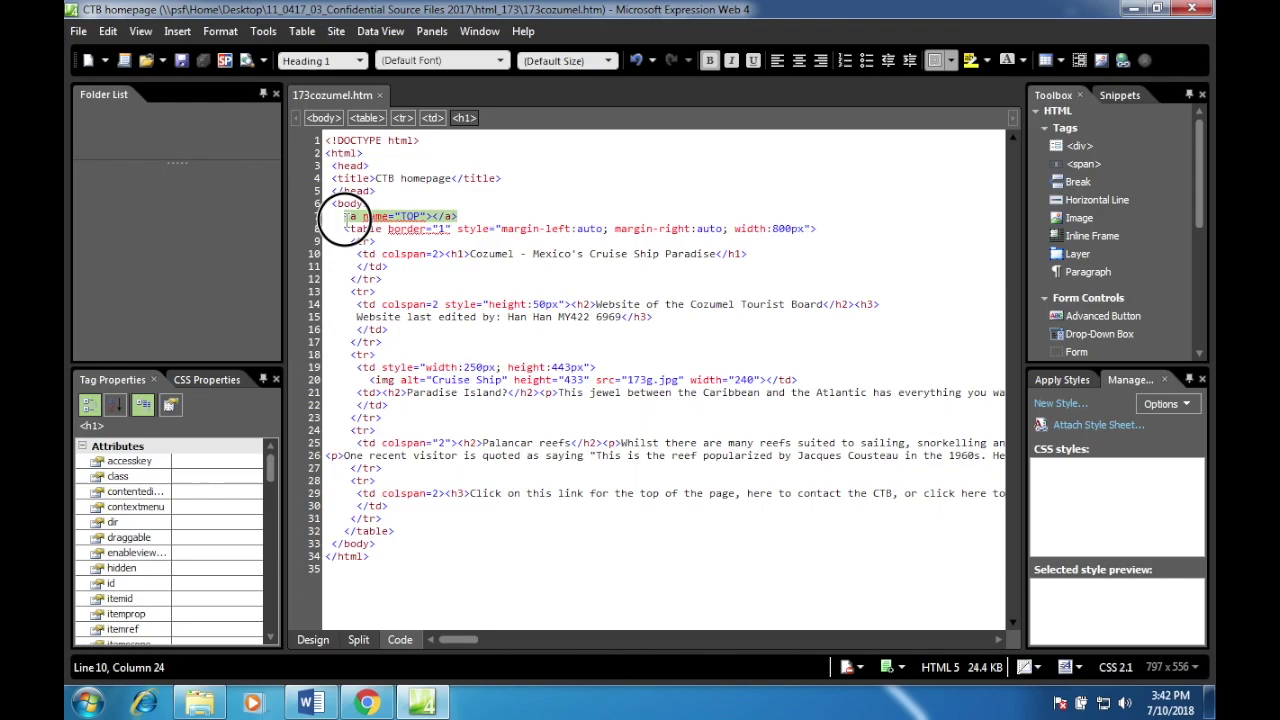
pyautogui.click(313, 641)
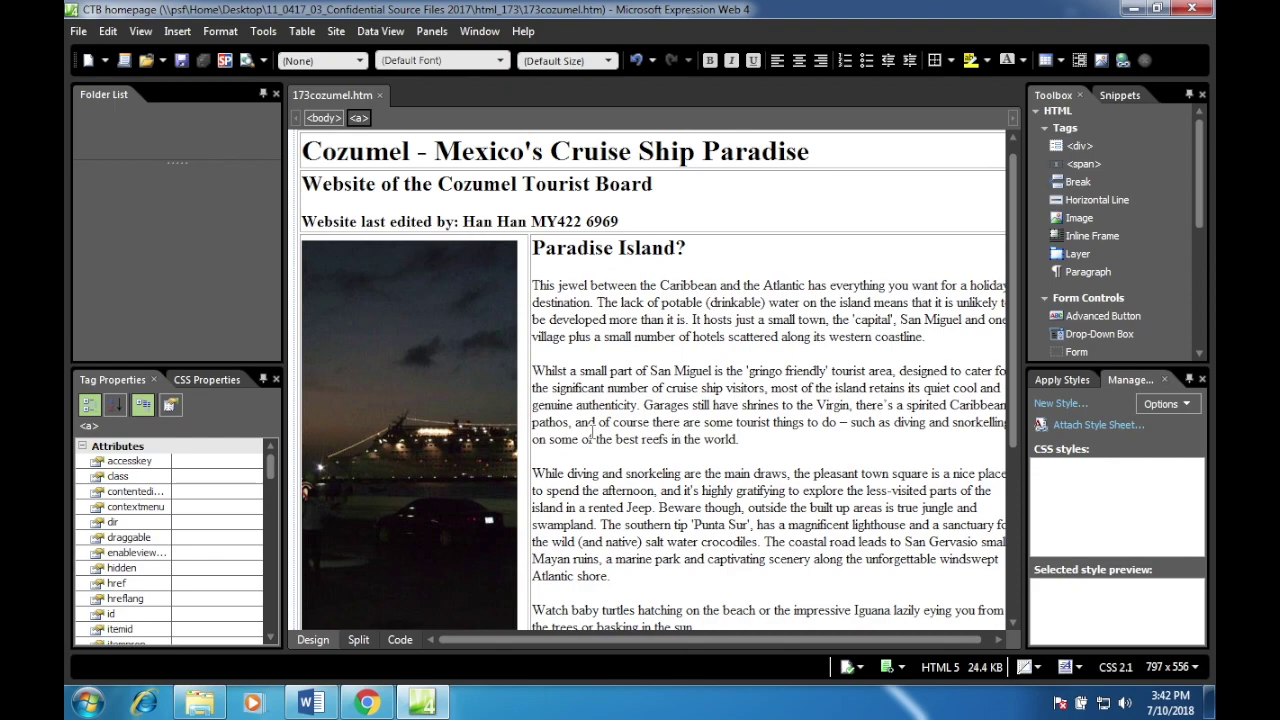
# Link 'Click on this link' to the TOP bookmark in this page and save
pyautogui.scroll(-5, 593, 432)
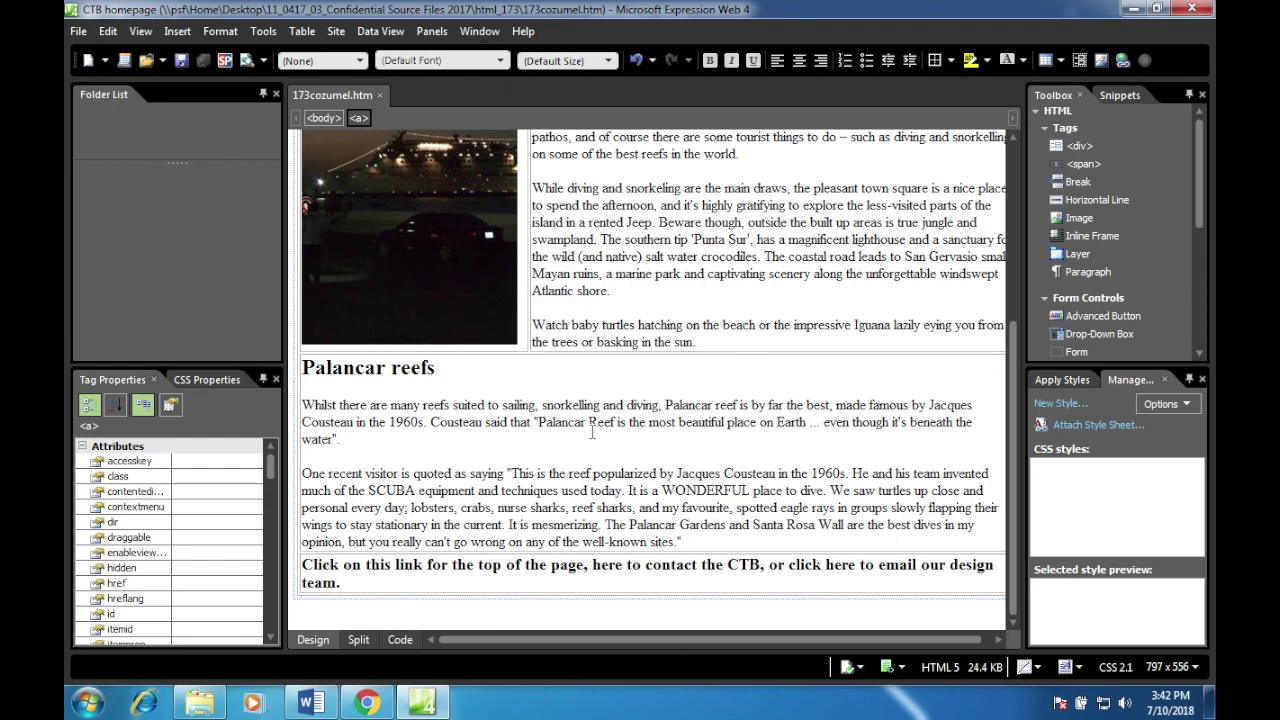
pyautogui.click(398, 565)
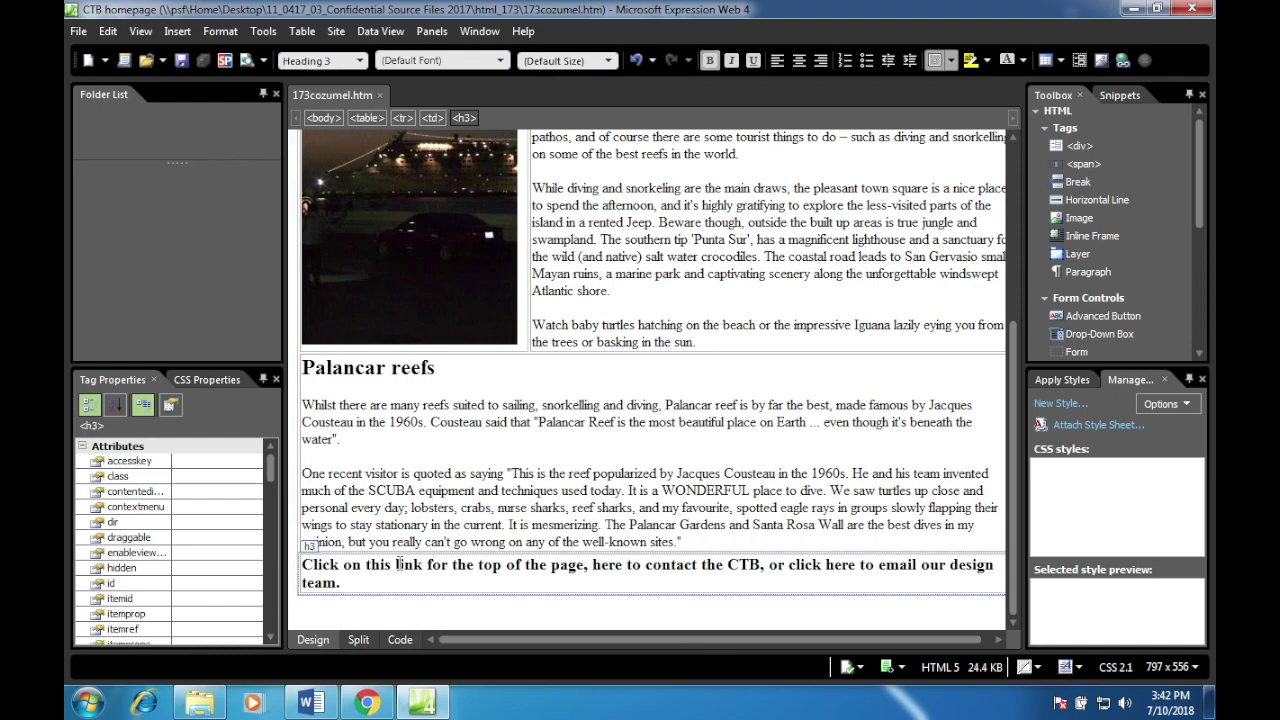
pyautogui.moveTo(424, 565); pyautogui.dragTo(302, 566)
pyautogui.rightClick(335, 570)
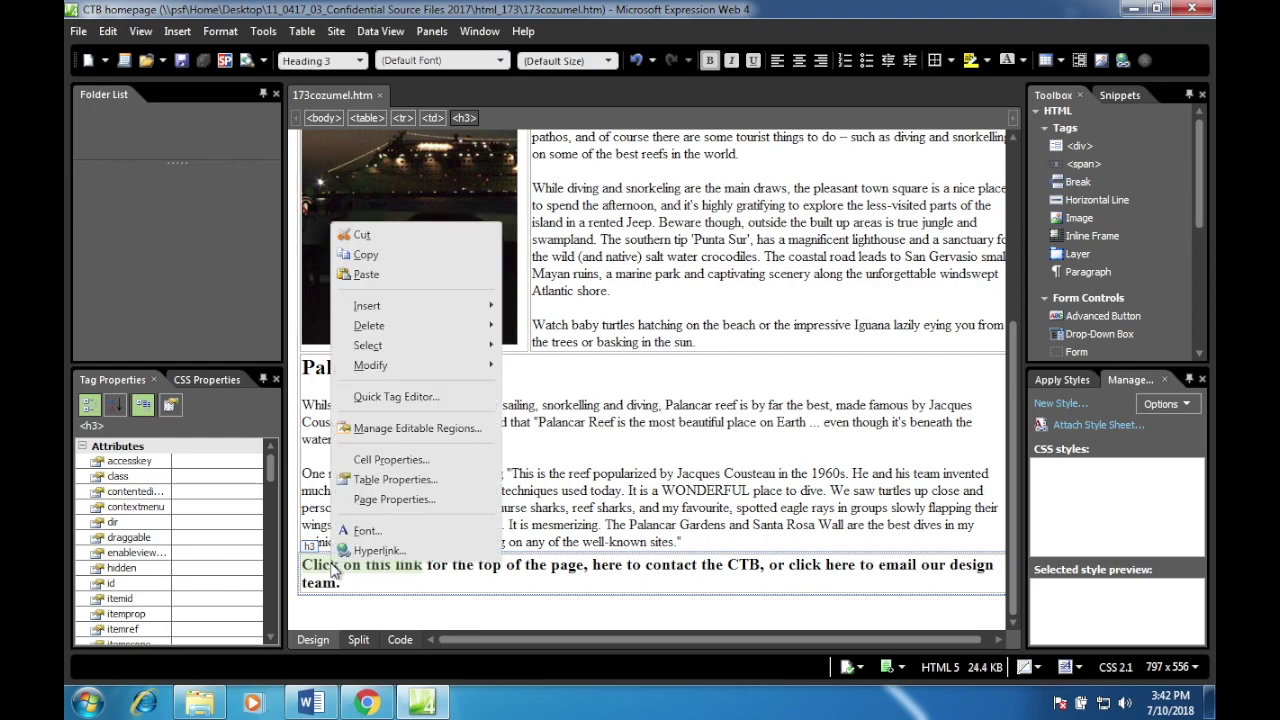
pyautogui.click(365, 550)
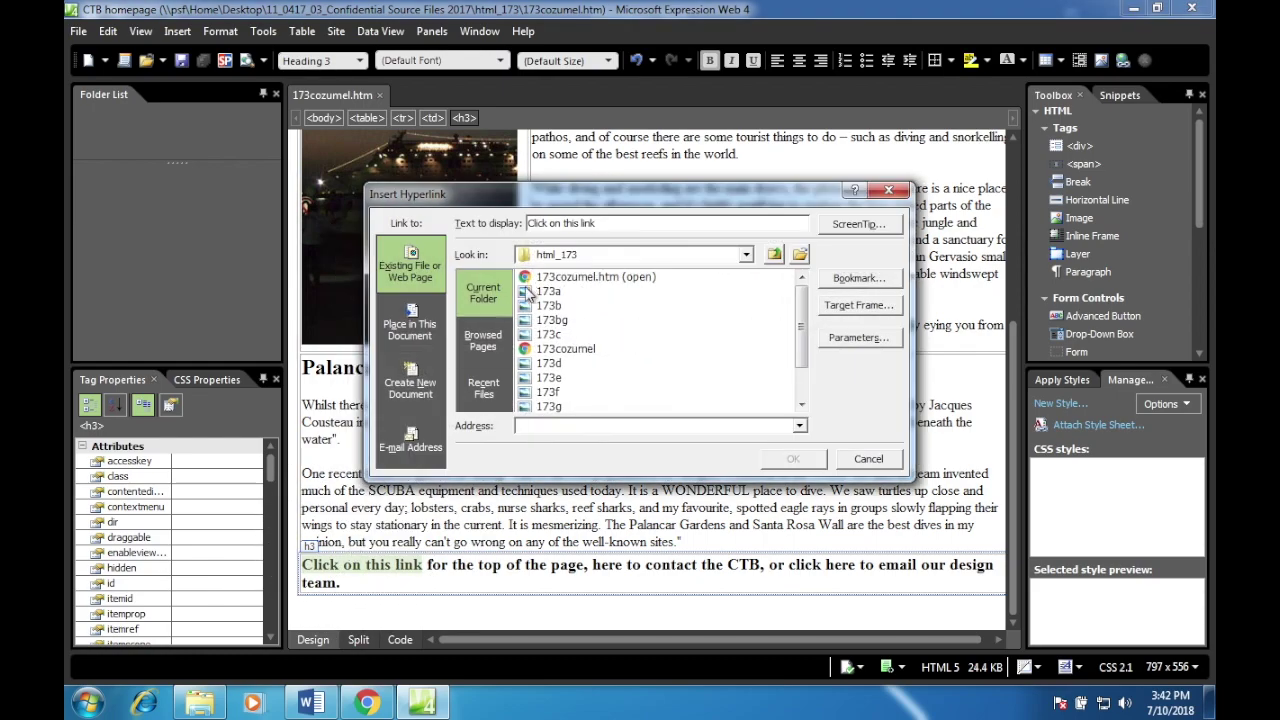
pyautogui.click(422, 324)
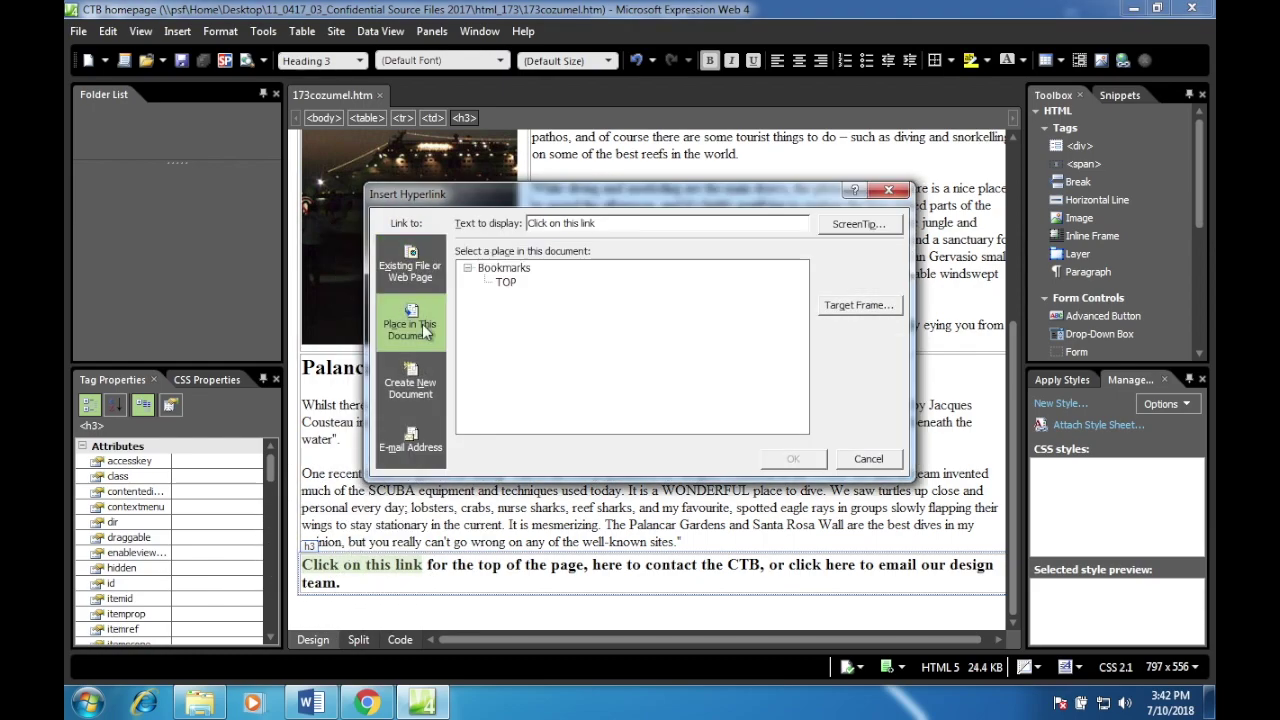
pyautogui.click(505, 282)
pyautogui.click(795, 459)
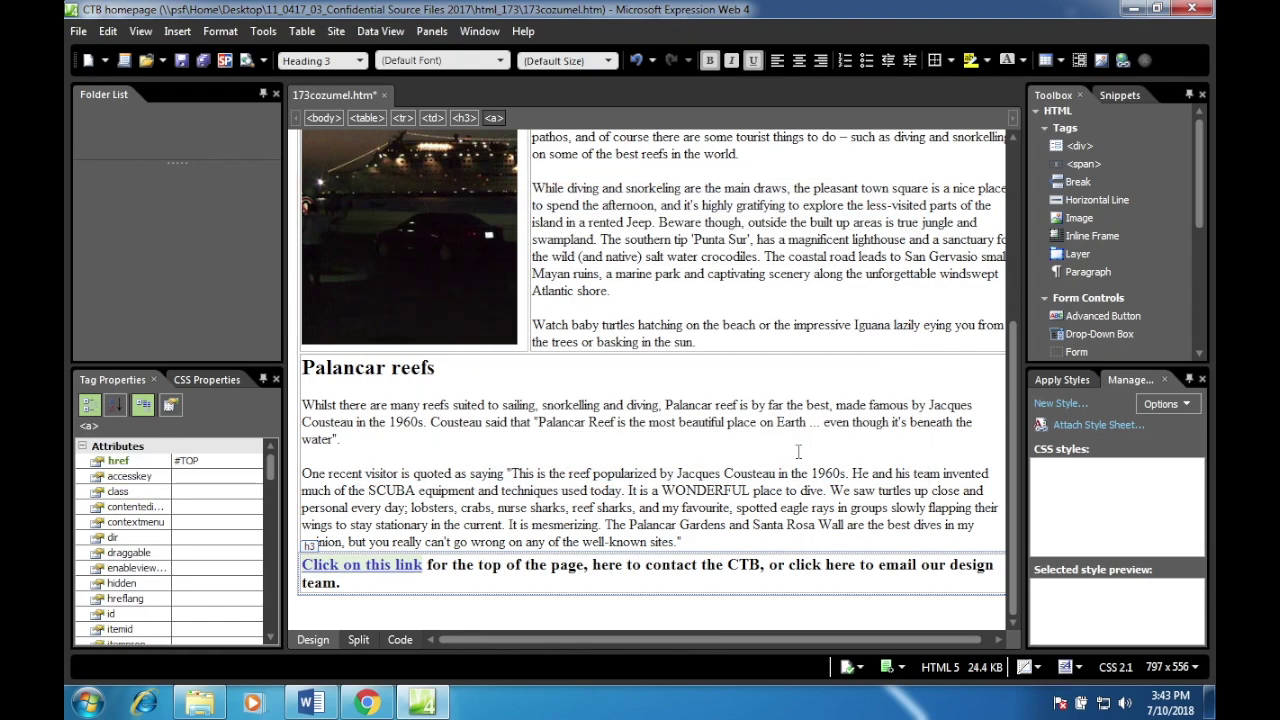
pyautogui.hotkey('ctrl', 's')
pyautogui.click(744, 566)
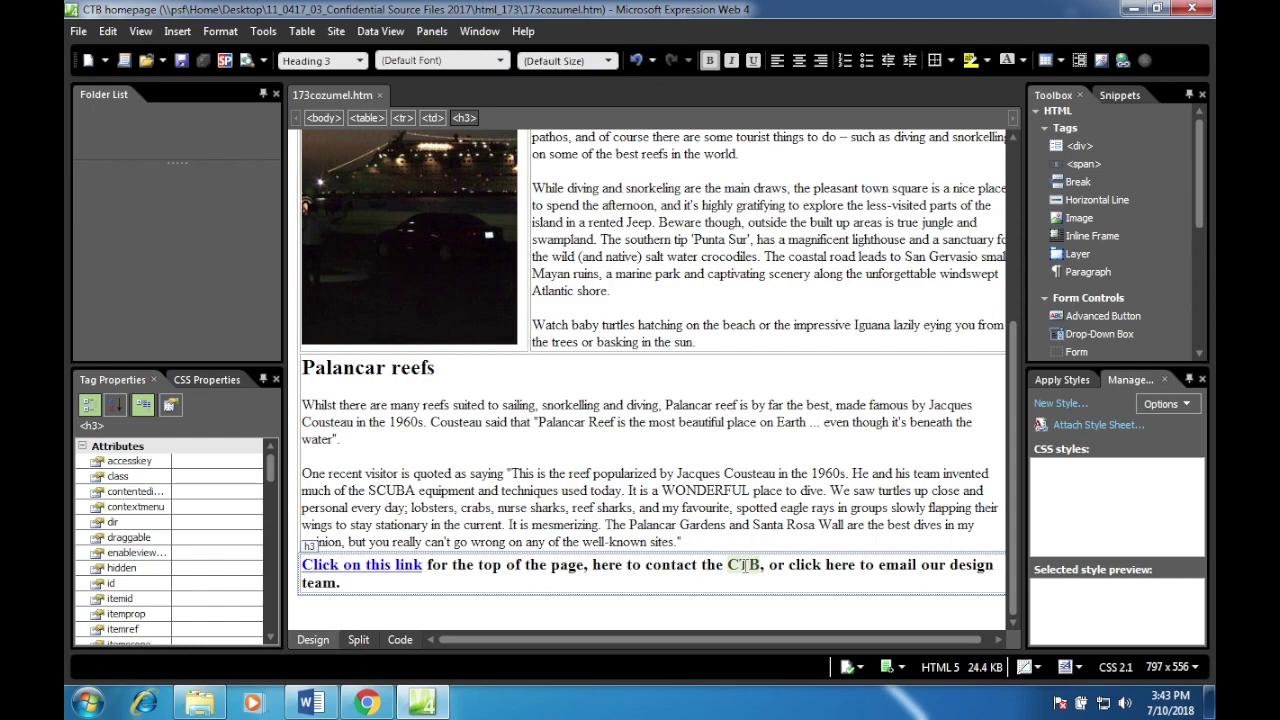
pyautogui.rightClick(744, 566)
pyautogui.click(756, 547)
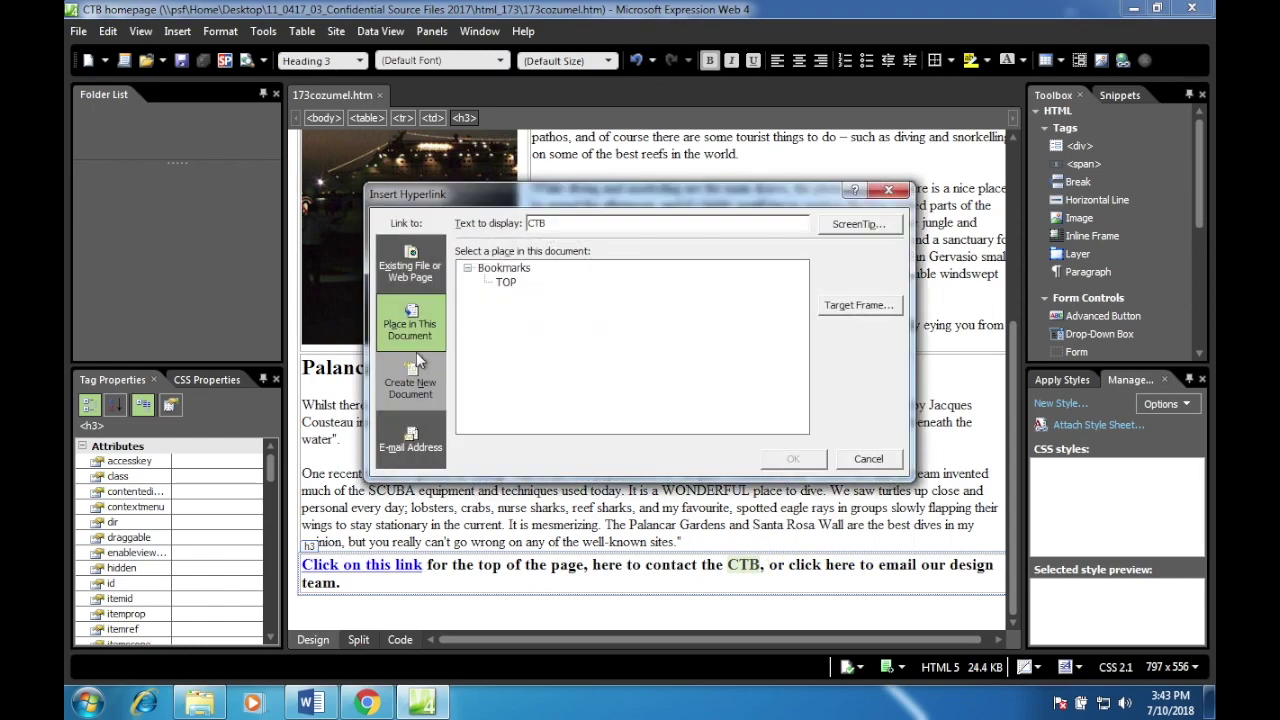
pyautogui.click(418, 253)
pyautogui.write('http://www.hout')
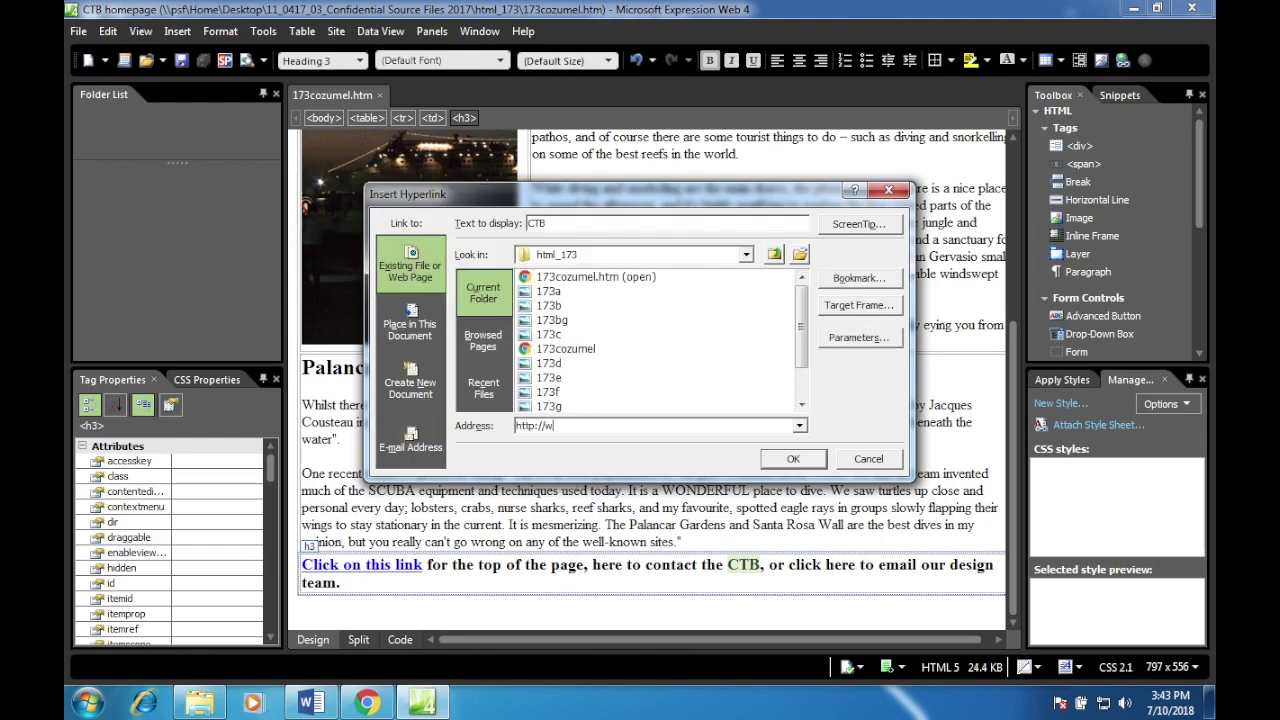
pyautogui.press('BackSpace')
pyautogui.press('BackSpace')
pyautogui.write('thouse-design.co.uk/CTB')
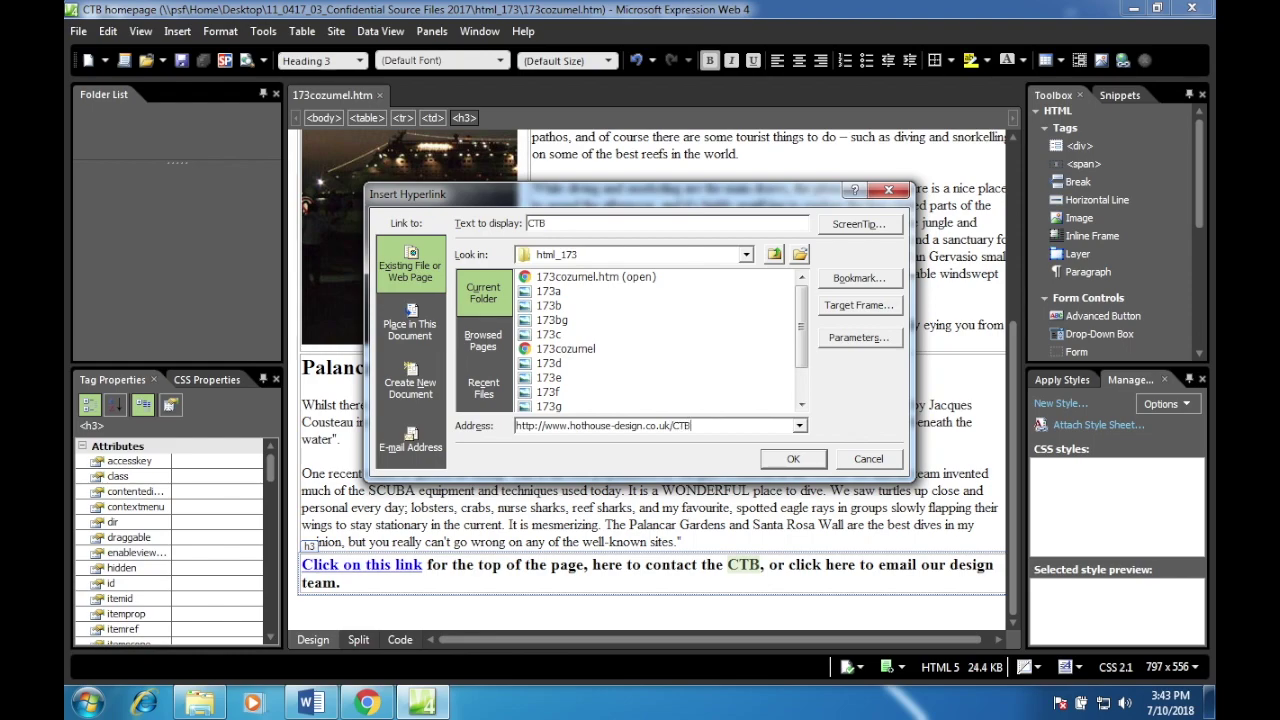
pyautogui.click(795, 460)
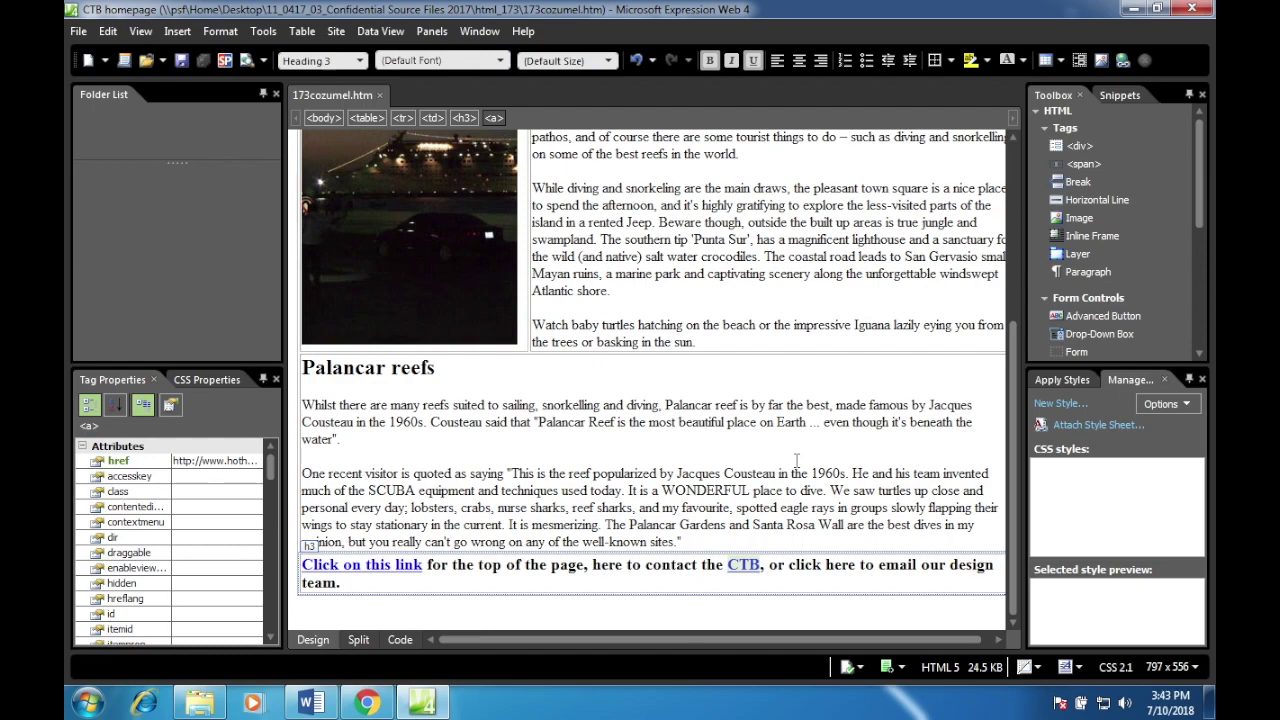
# Link 'email our design team' to the design team's e-mail address with subject 'My question'
pyautogui.click(880, 565)
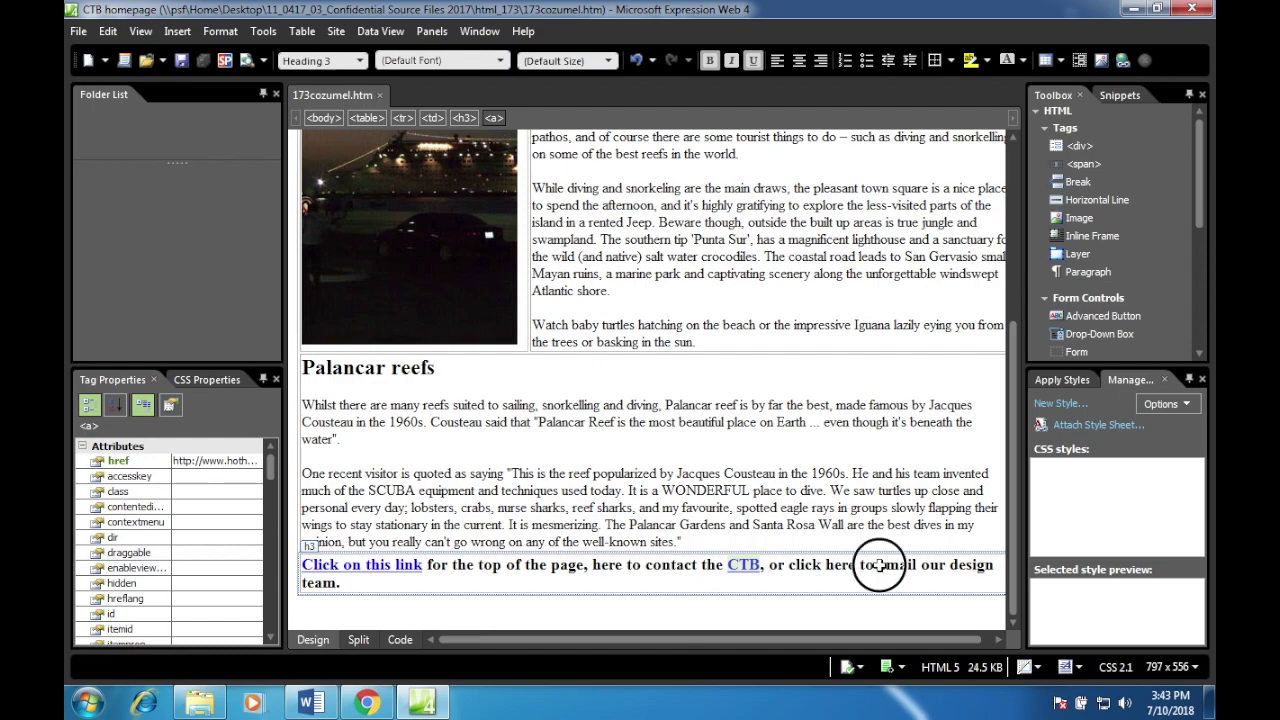
pyautogui.click(620, 594)
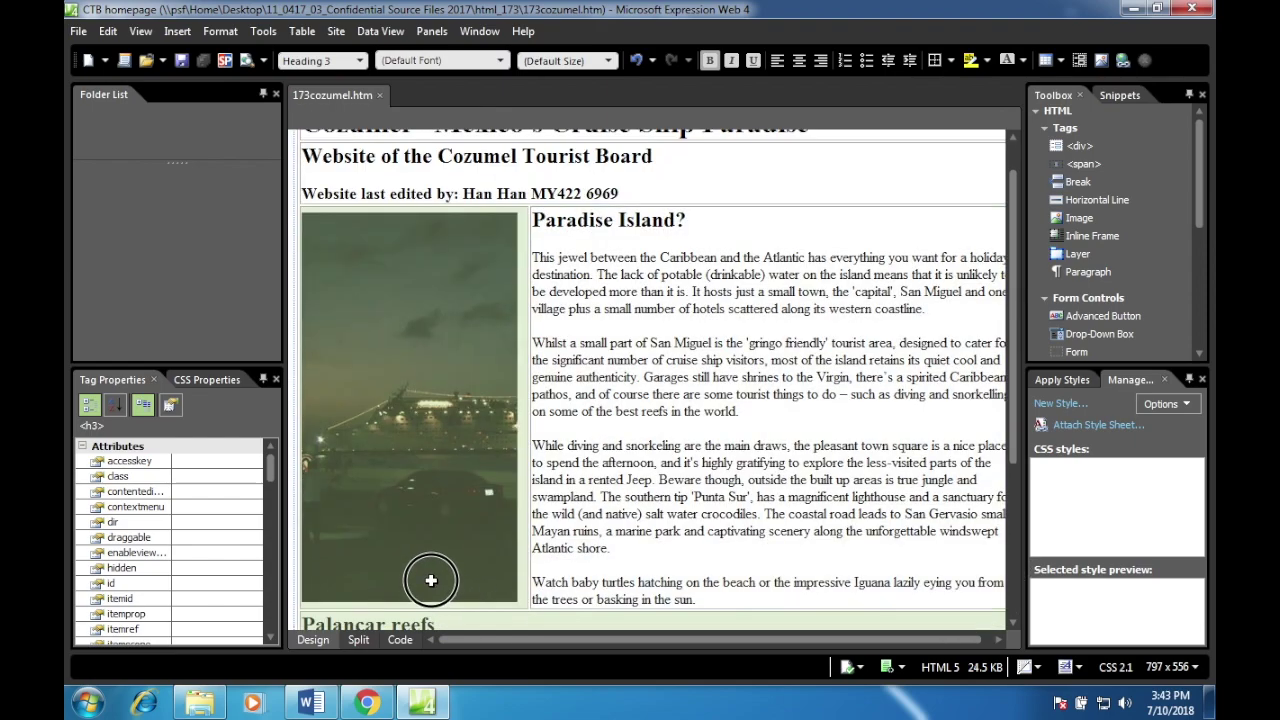
pyautogui.scroll(-3, 594, 622)
pyautogui.scroll(-1, 594, 622)
pyautogui.click(931, 568)
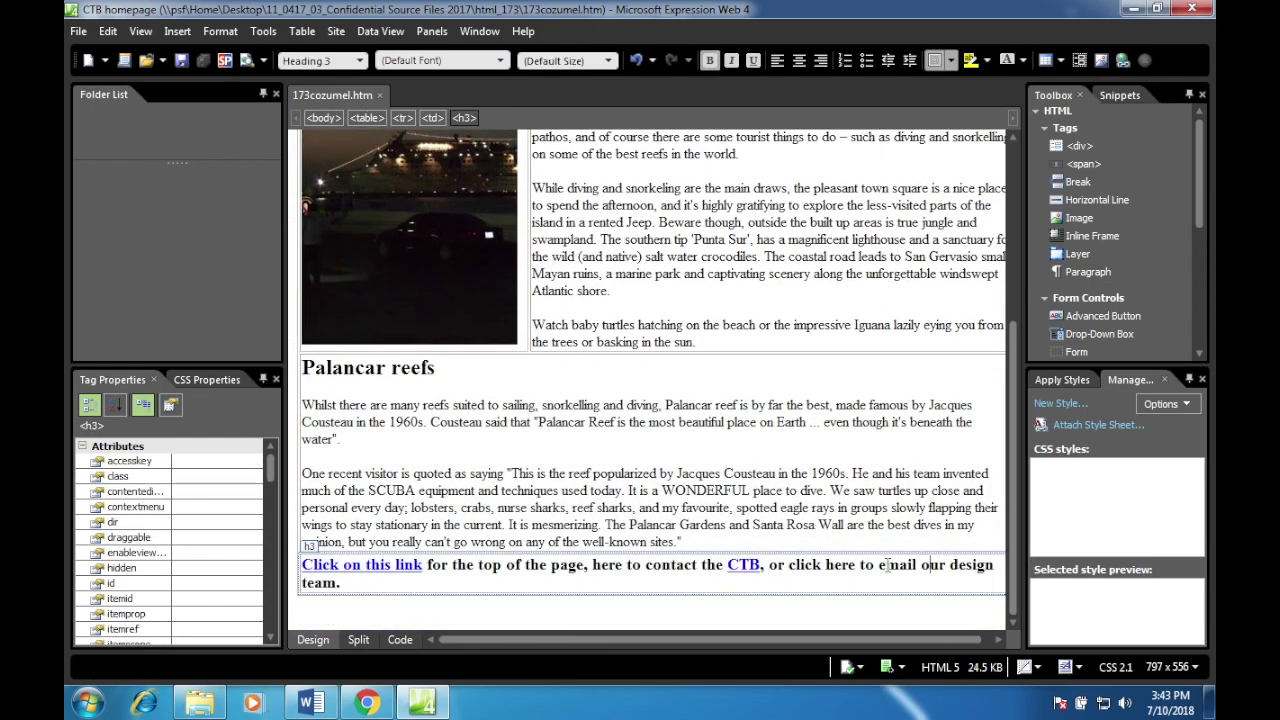
pyautogui.keyDown('shift'); pyautogui.click(406, 591); pyautogui.keyUp('shift')
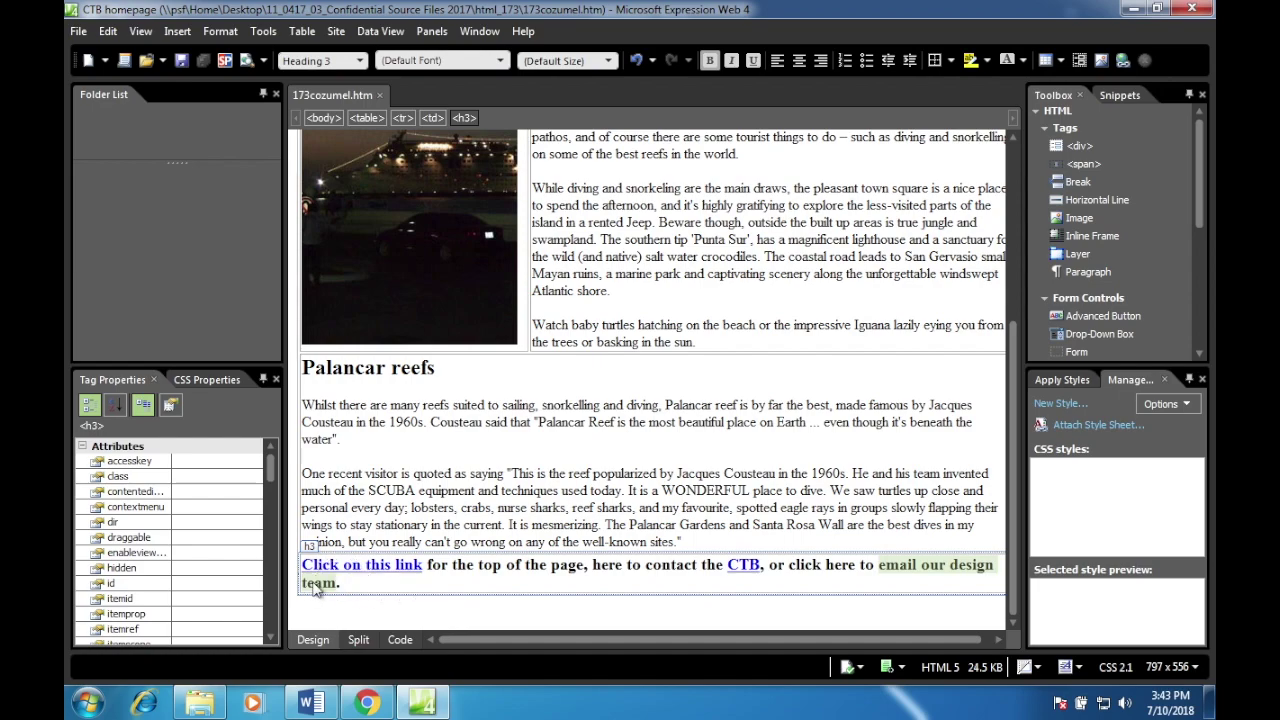
pyautogui.rightClick(313, 590)
pyautogui.click(340, 569)
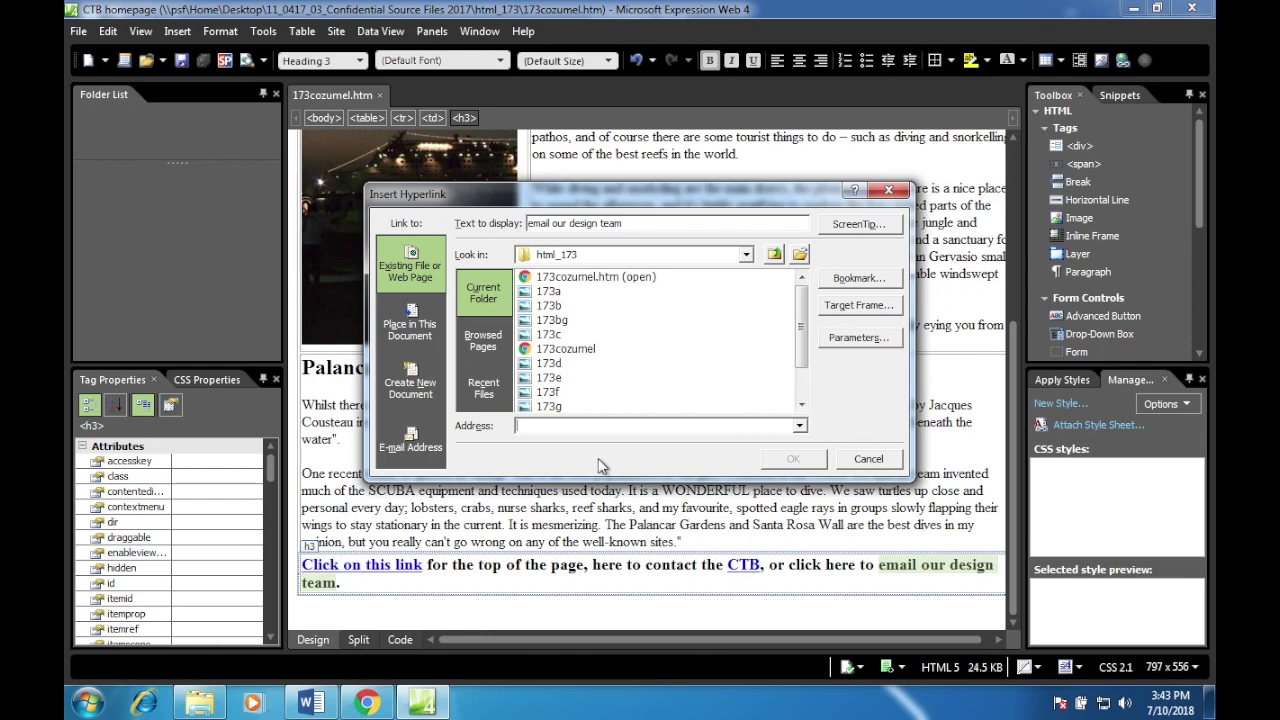
pyautogui.click(418, 437)
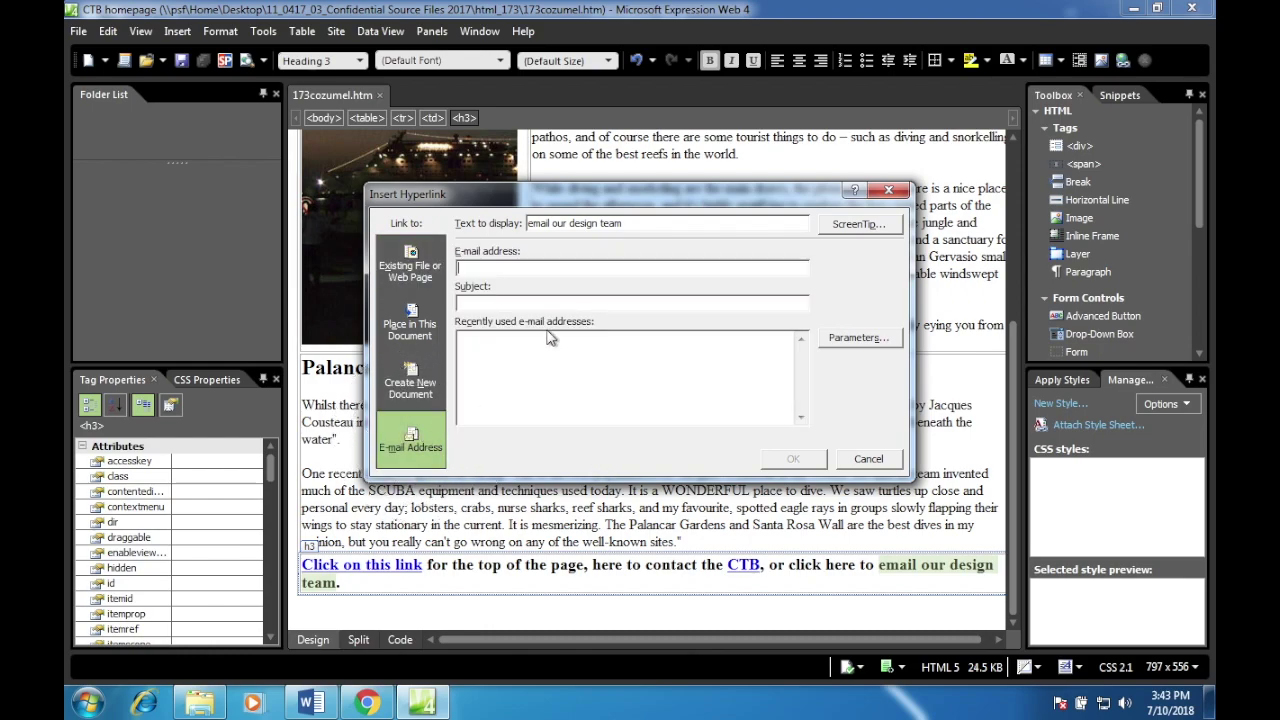
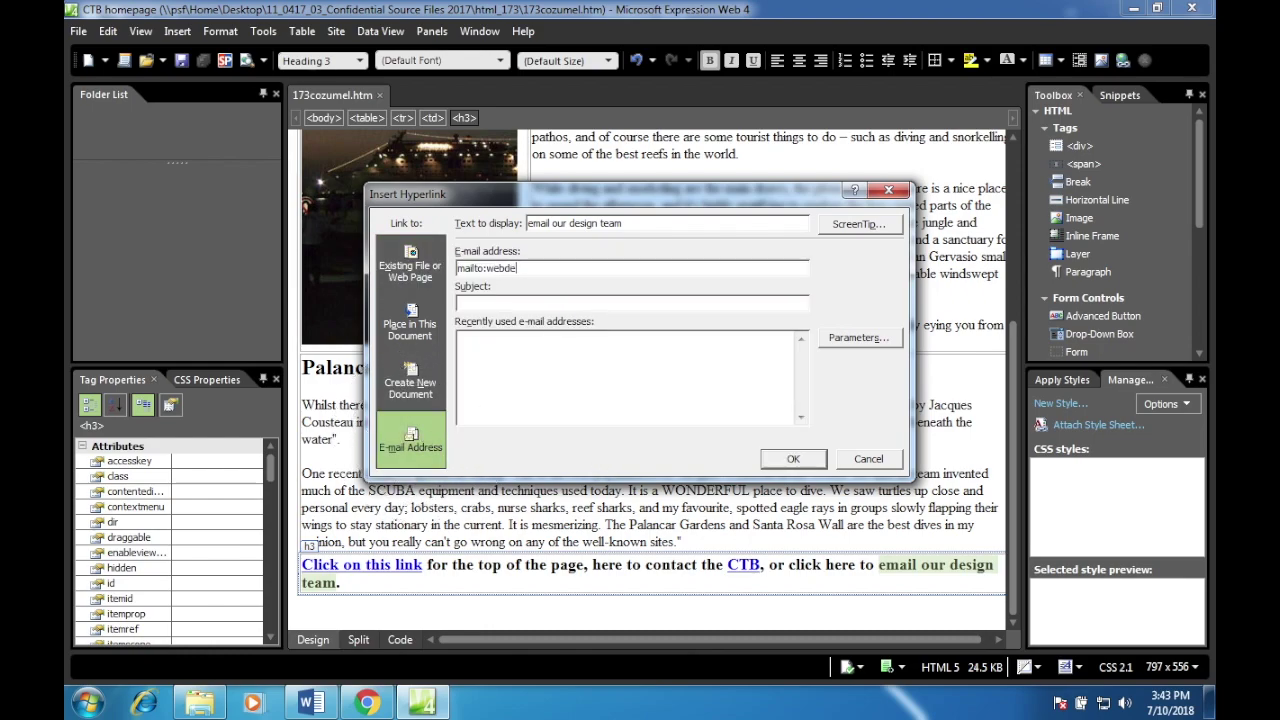
pyautogui.press('Tab')
pyautogui.write('My question')
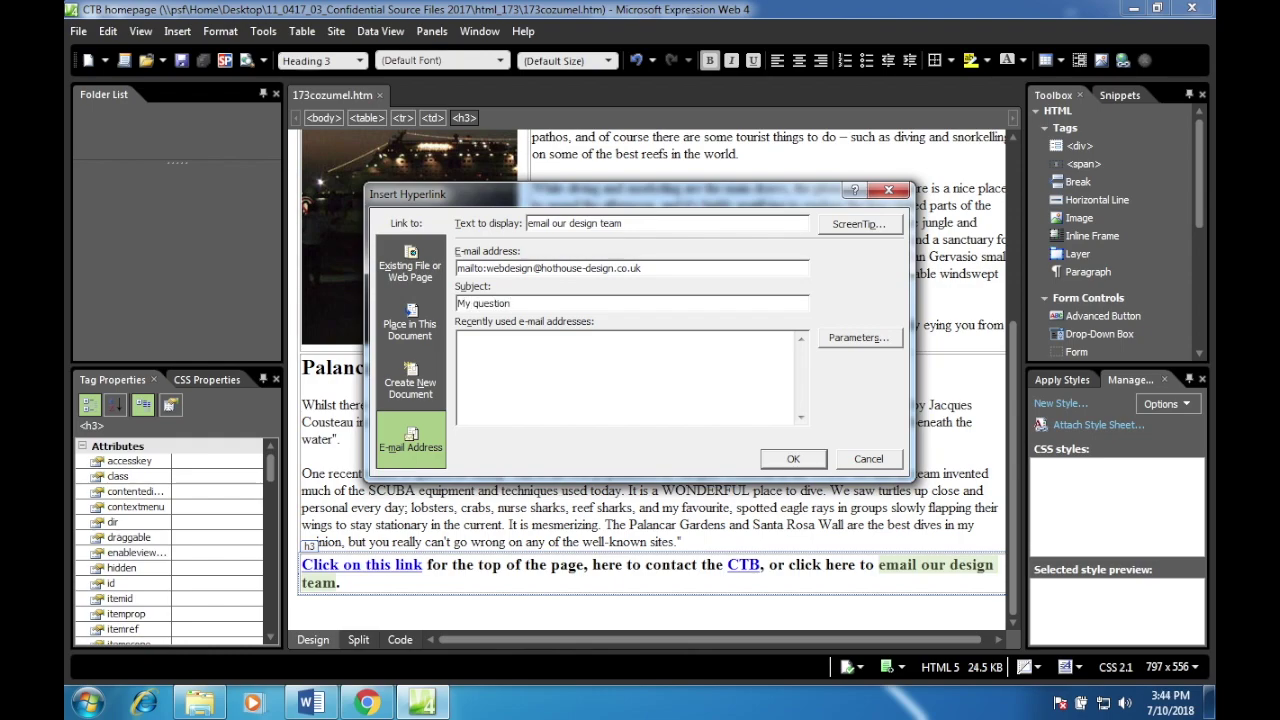
pyautogui.click(789, 459)
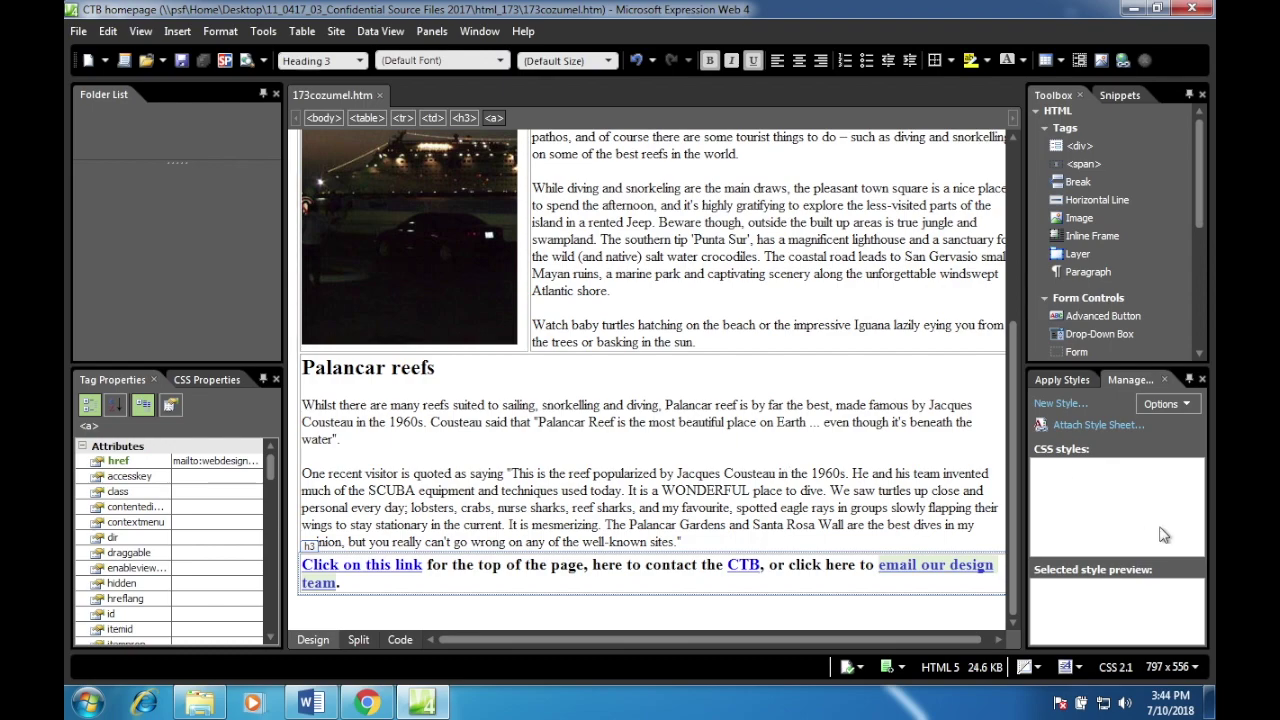
# Browse to html_173 and pick 173st as the stylesheet to attach
pyautogui.click(1098, 428)
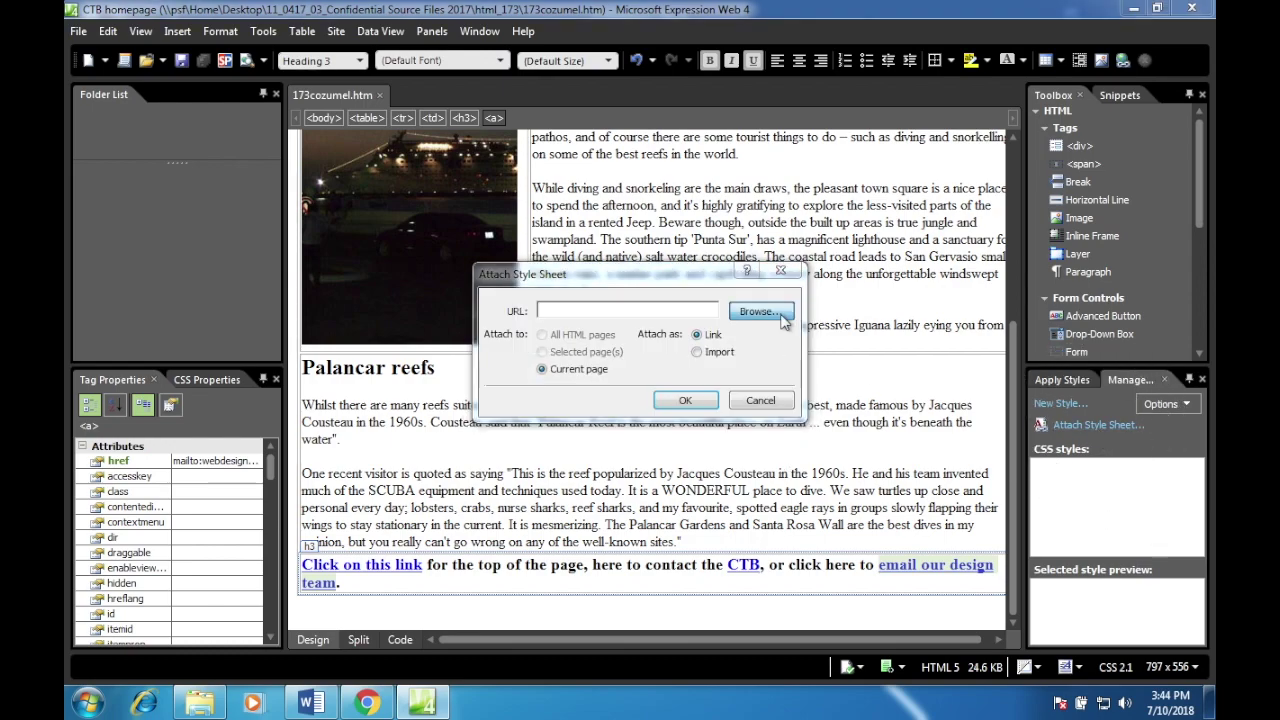
pyautogui.click(783, 314)
pyautogui.click(676, 348)
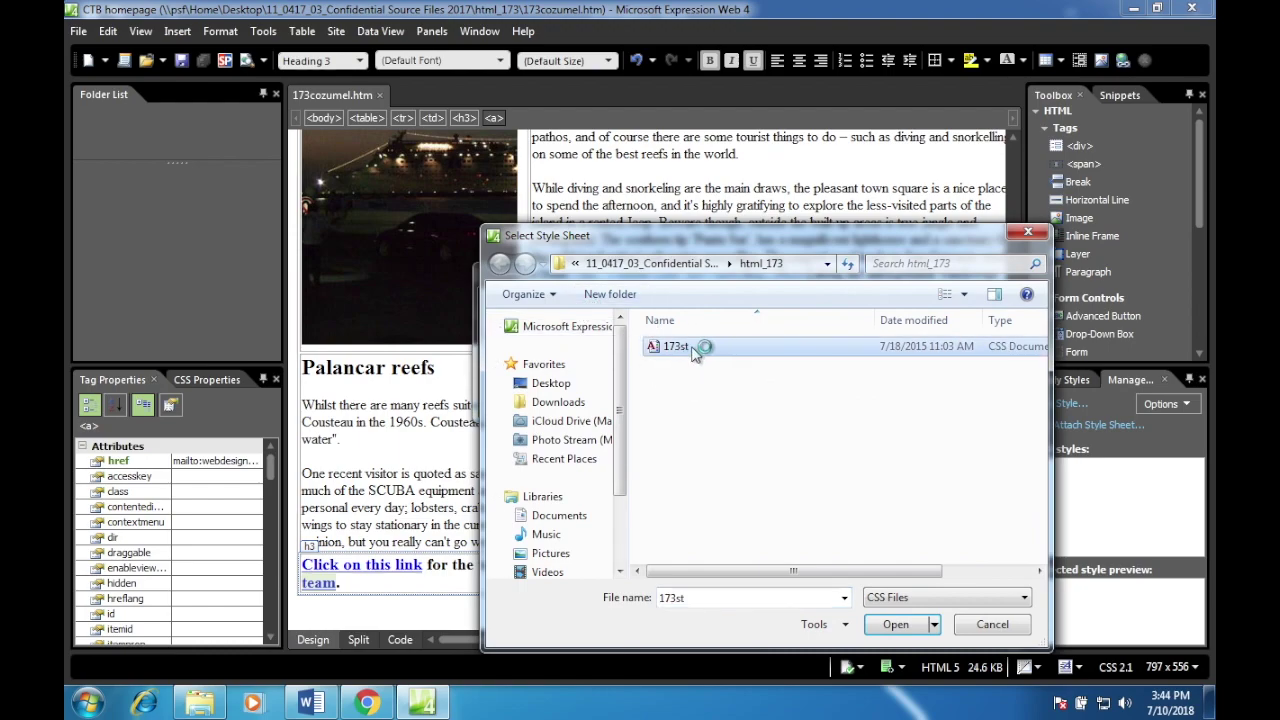
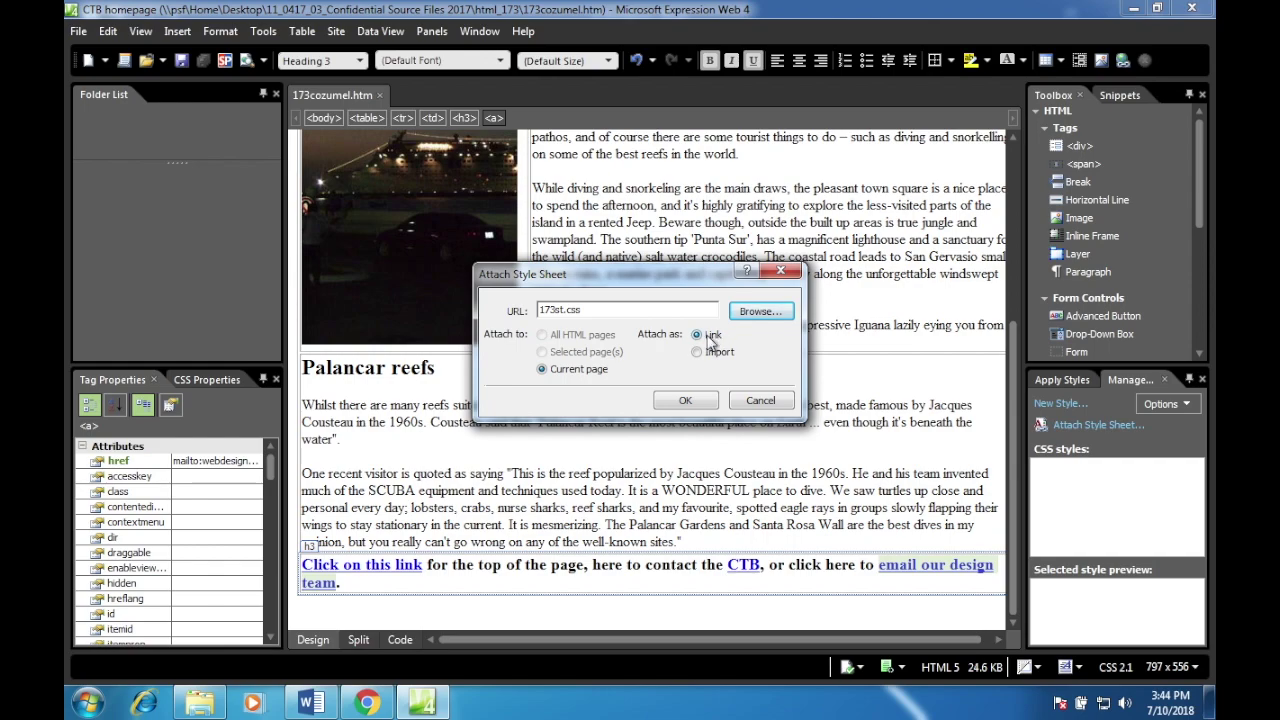
# Confirm attaching 173st.css to the Cozumel page and save the page
pyautogui.click(680, 399)
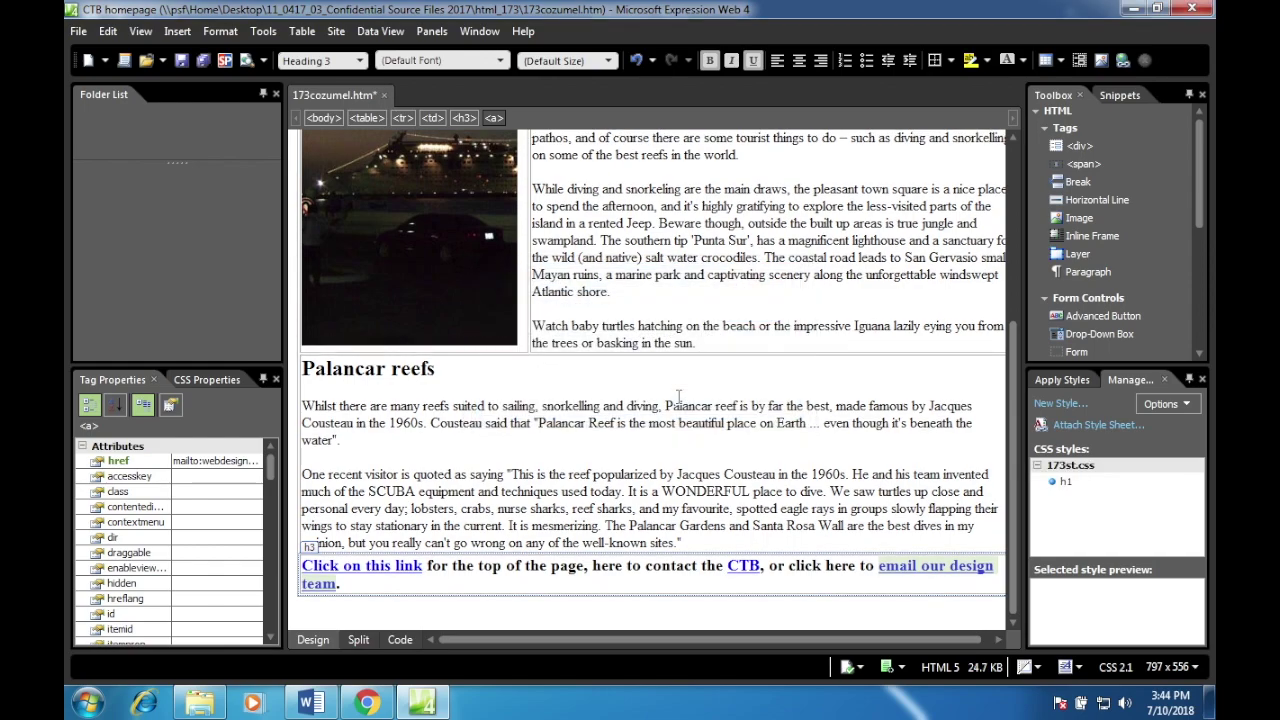
pyautogui.hotkey('ctrl', 's')
# Open 173st from the html_173 folder with Edit with Microsoft Expression Web 4
pyautogui.click(203, 701)
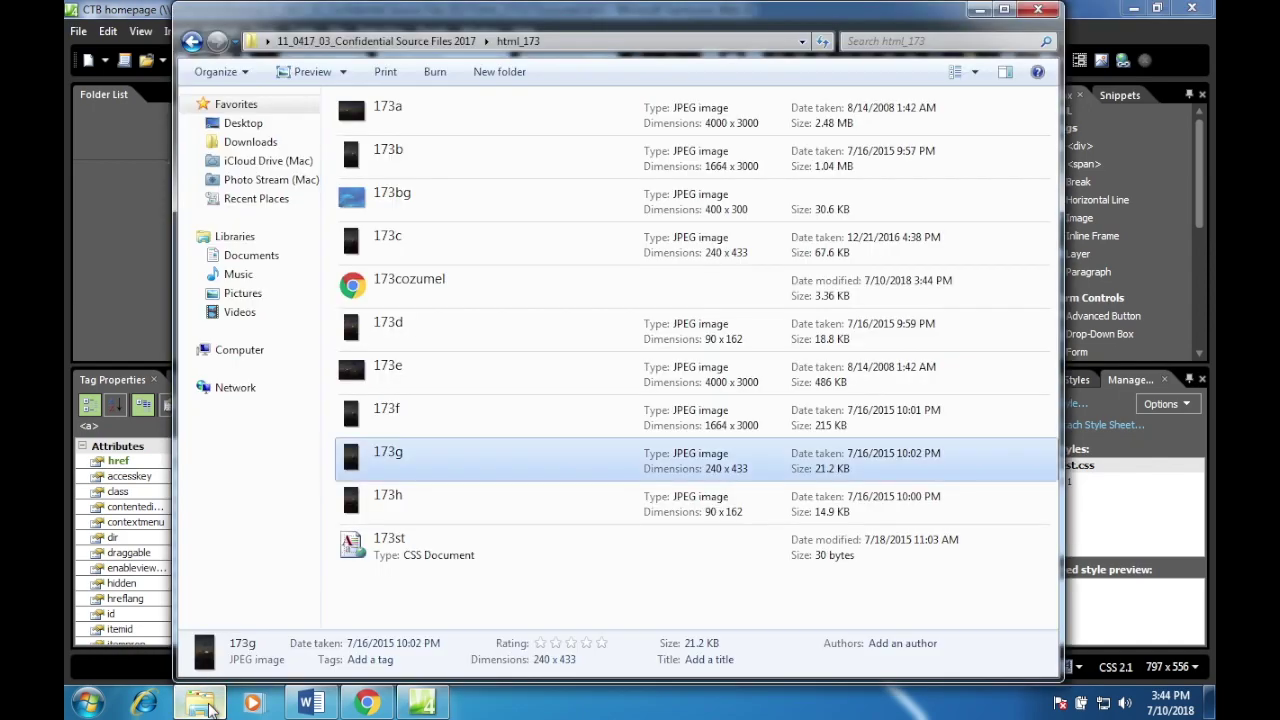
pyautogui.click(372, 544)
pyautogui.rightClick(370, 520)
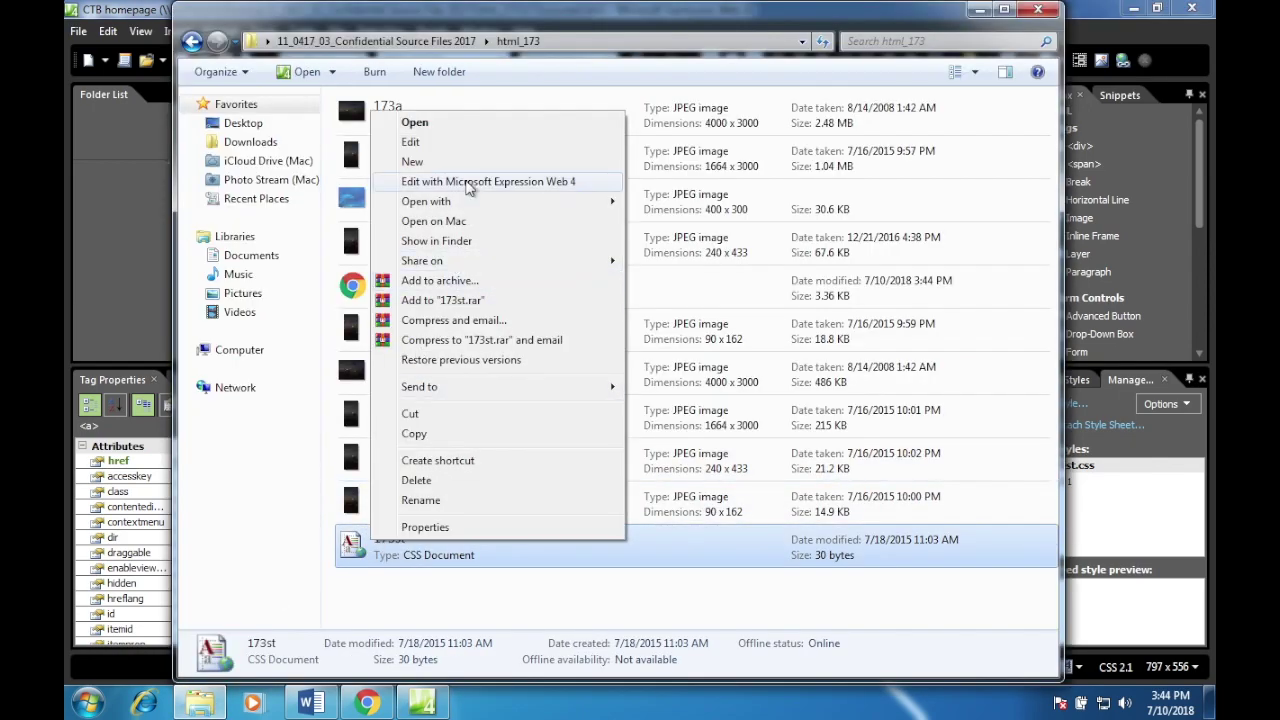
pyautogui.click(468, 186)
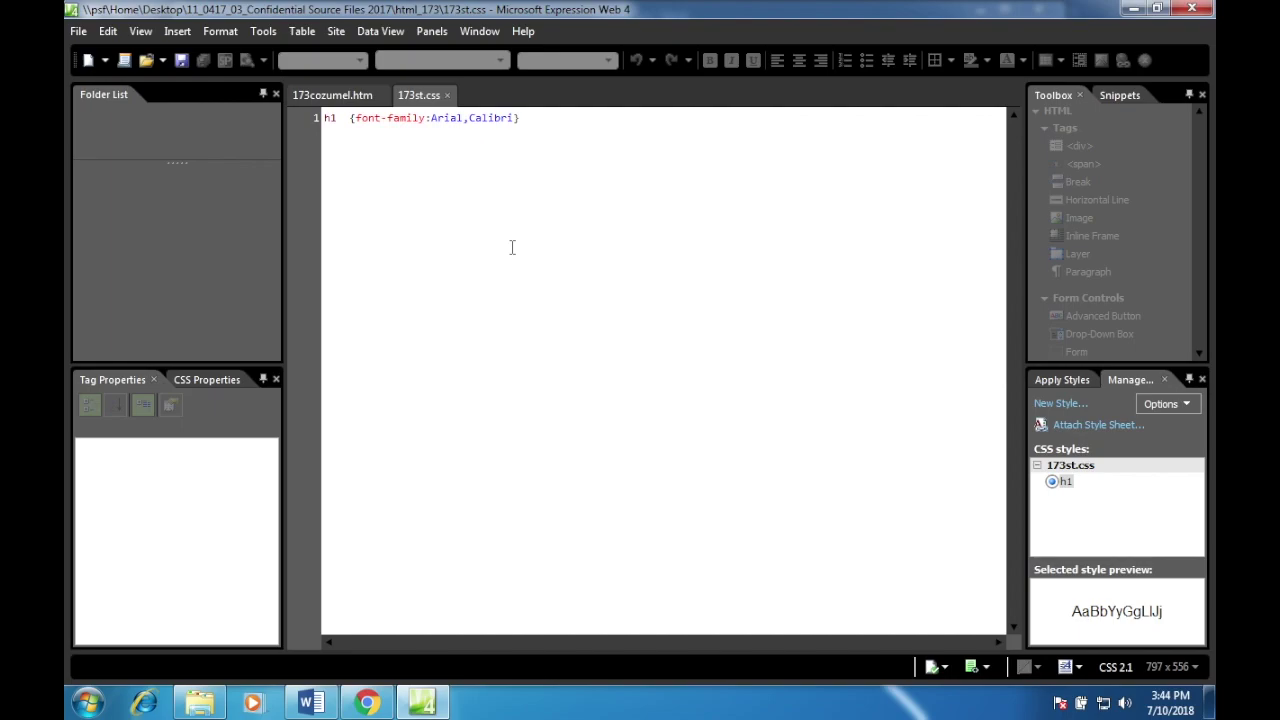
# Insert a CSS comment on line 1 containing the author's name and ID
pyautogui.press('Return')
pyautogui.press('Return')
pyautogui.press('Up')
pyautogui.press('Up')
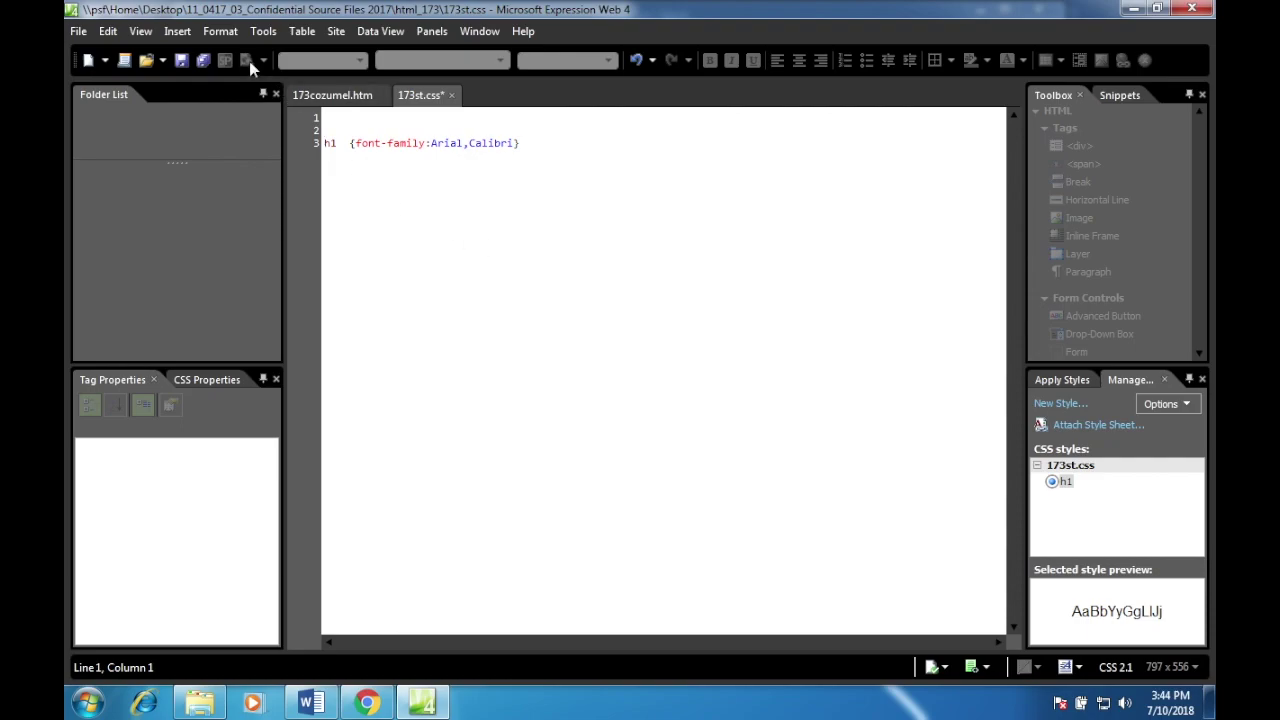
pyautogui.click(140, 31)
pyautogui.moveTo(113, 34)
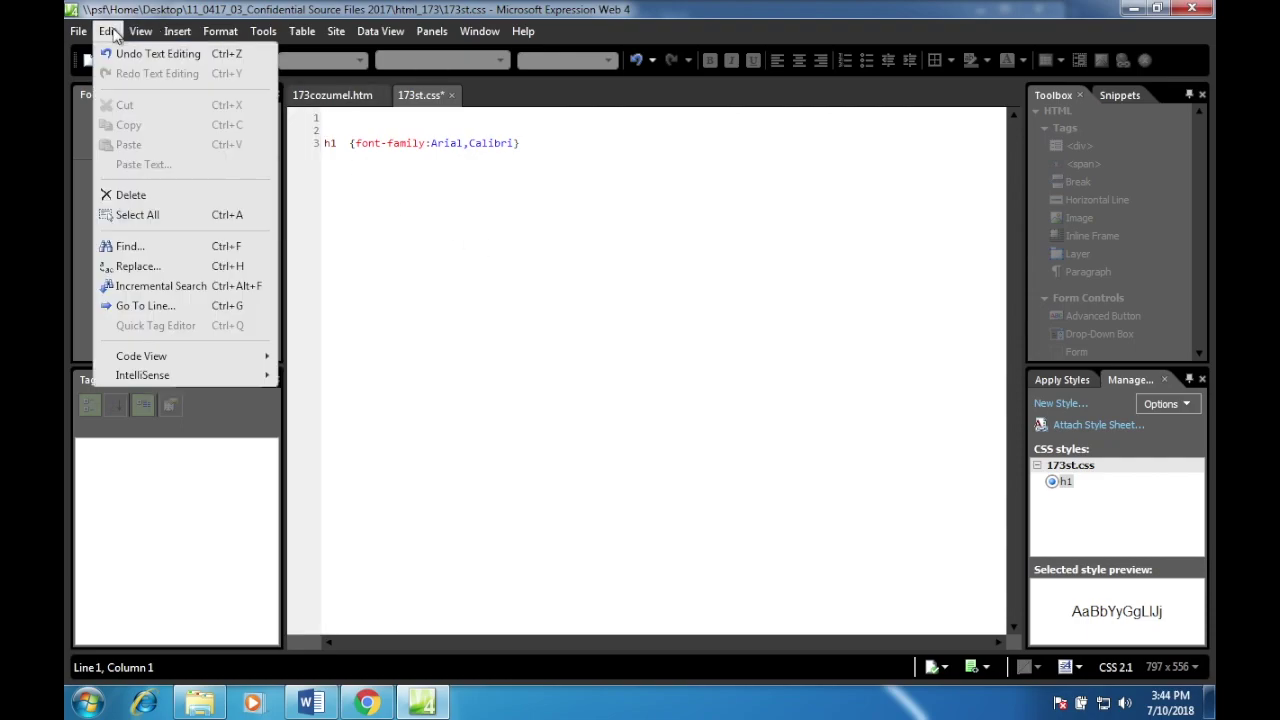
pyautogui.moveTo(163, 366)
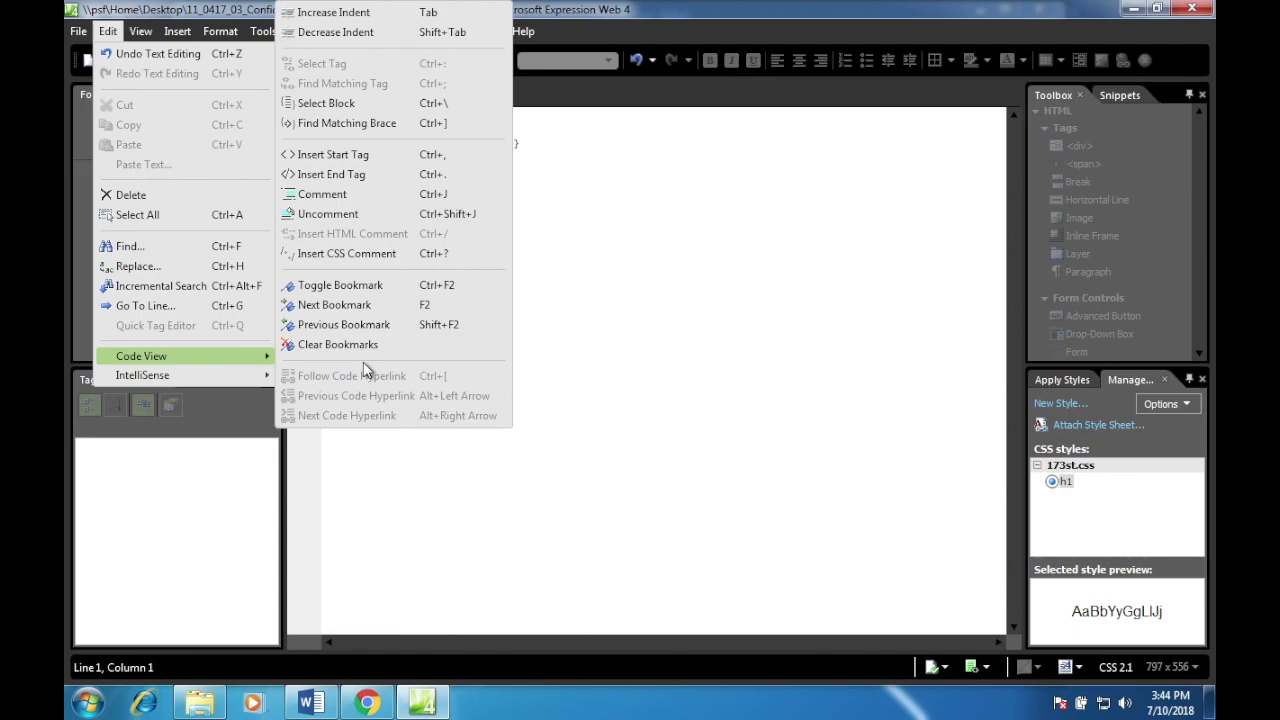
pyautogui.click(379, 252)
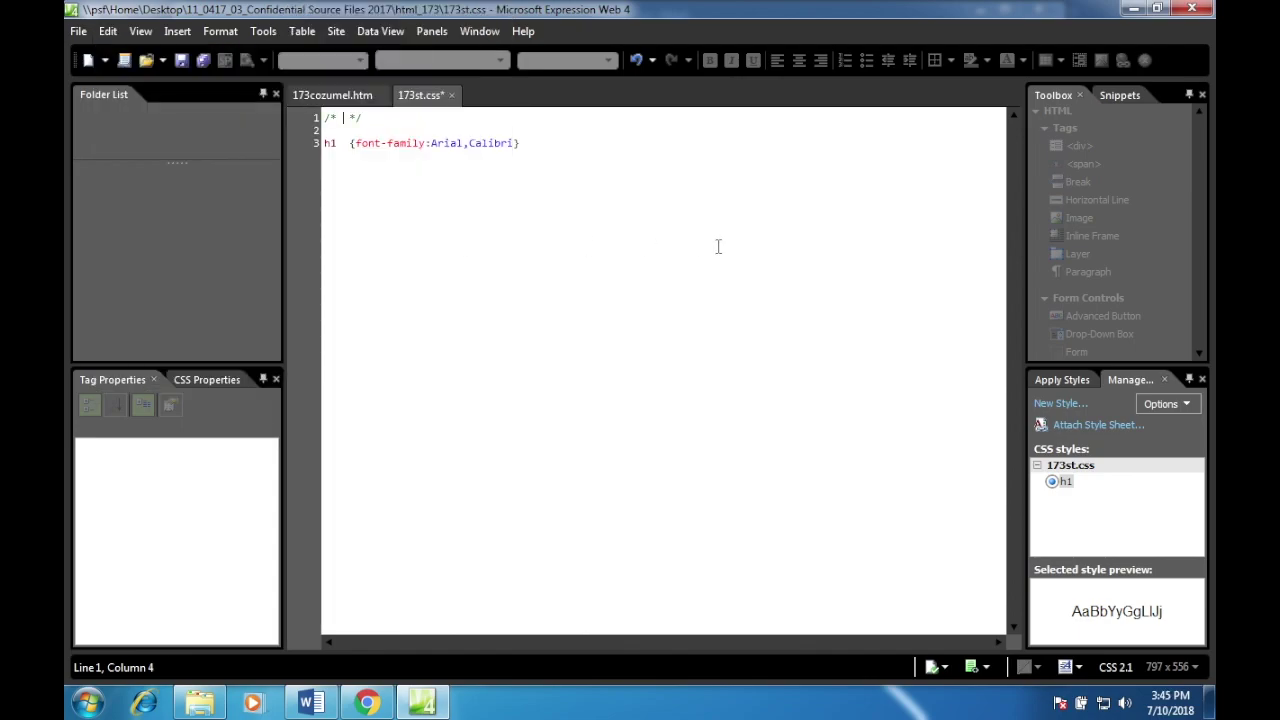
# Check the h1 rule line and select the h1 style in Manage Styles
pyautogui.click(543, 147)
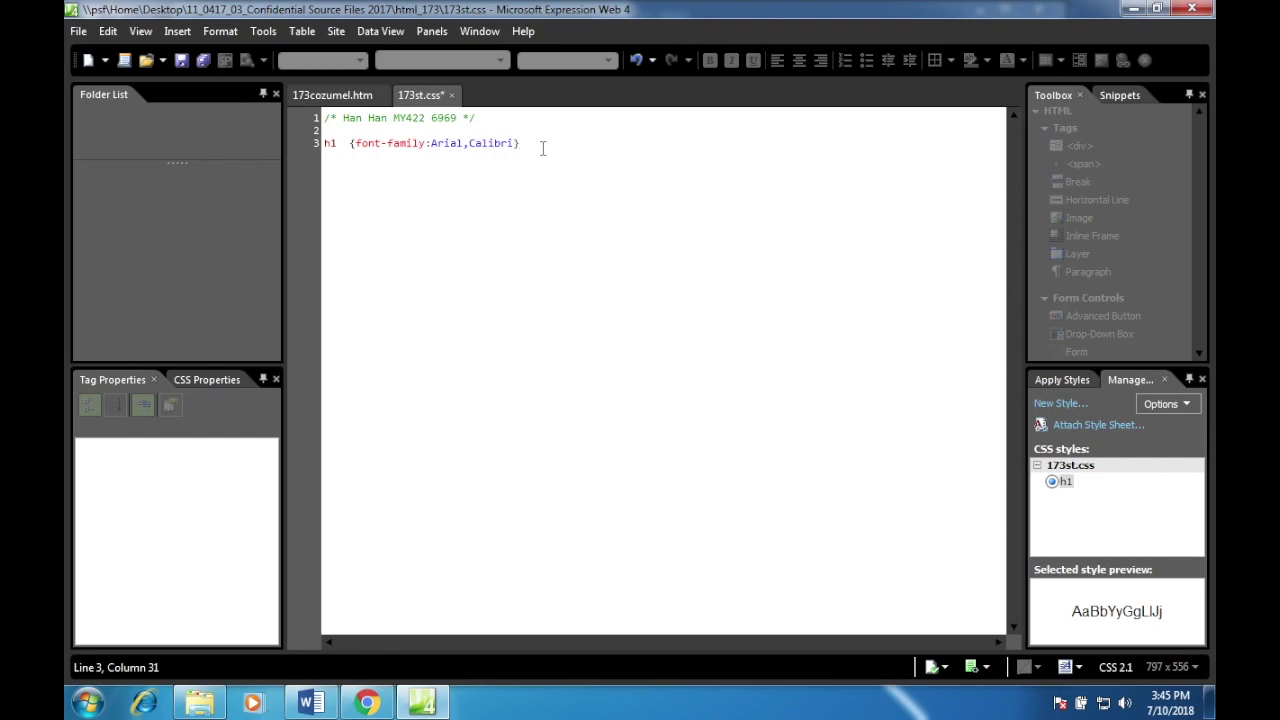
pyautogui.moveTo(533, 144); pyautogui.dragTo(268, 147)
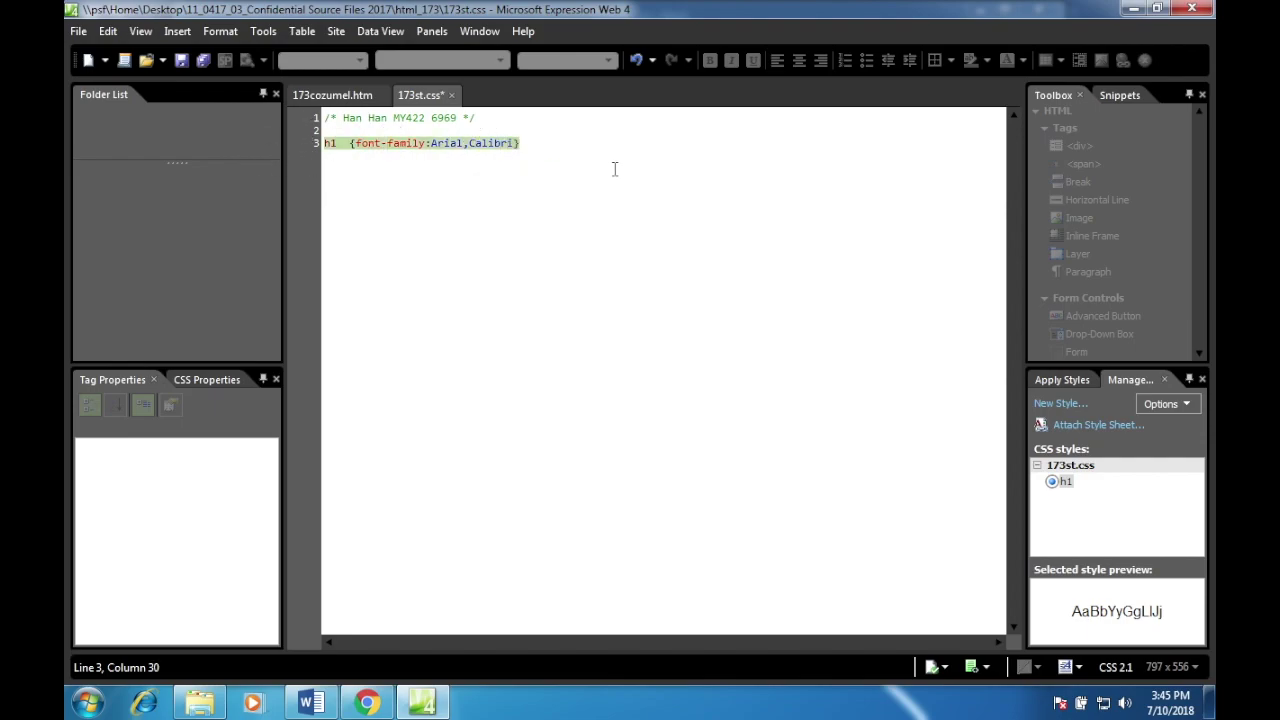
pyautogui.click(584, 152)
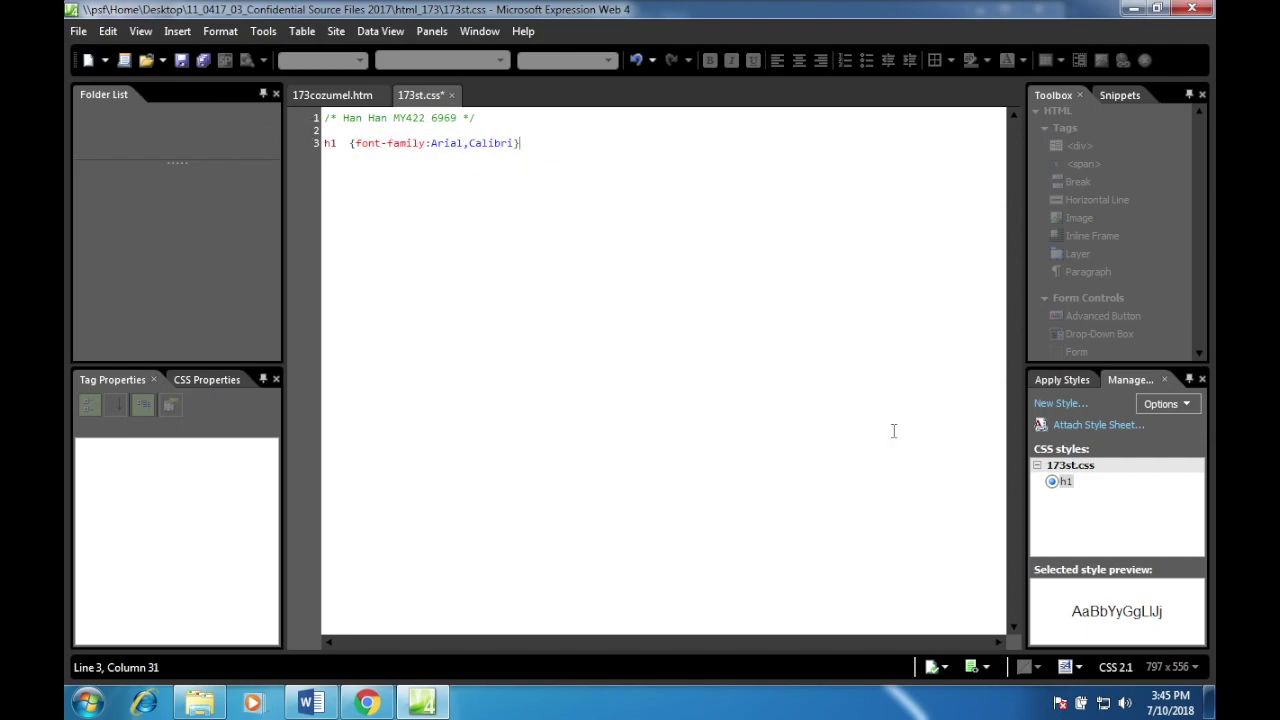
pyautogui.click(1066, 482)
# In Modify Style, add sans-serif to the h1 font-family and set color #FF0000
pyautogui.rightClick(1066, 482)
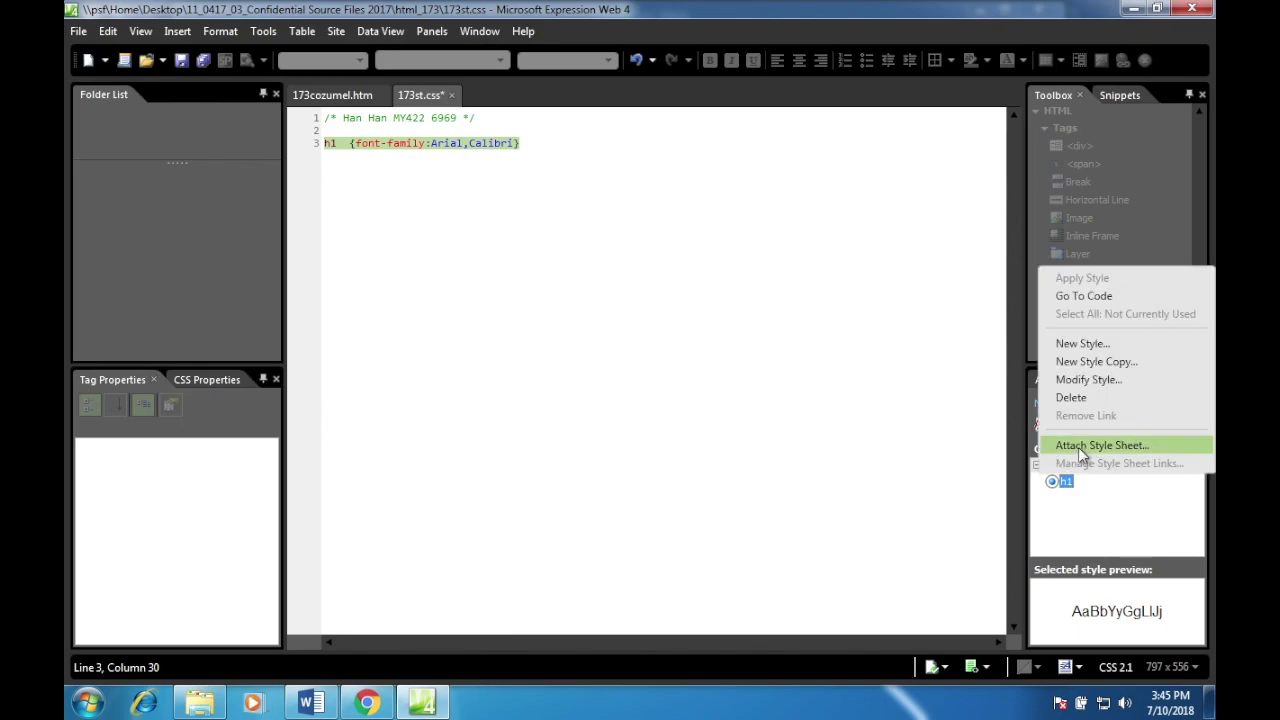
pyautogui.click(1088, 380)
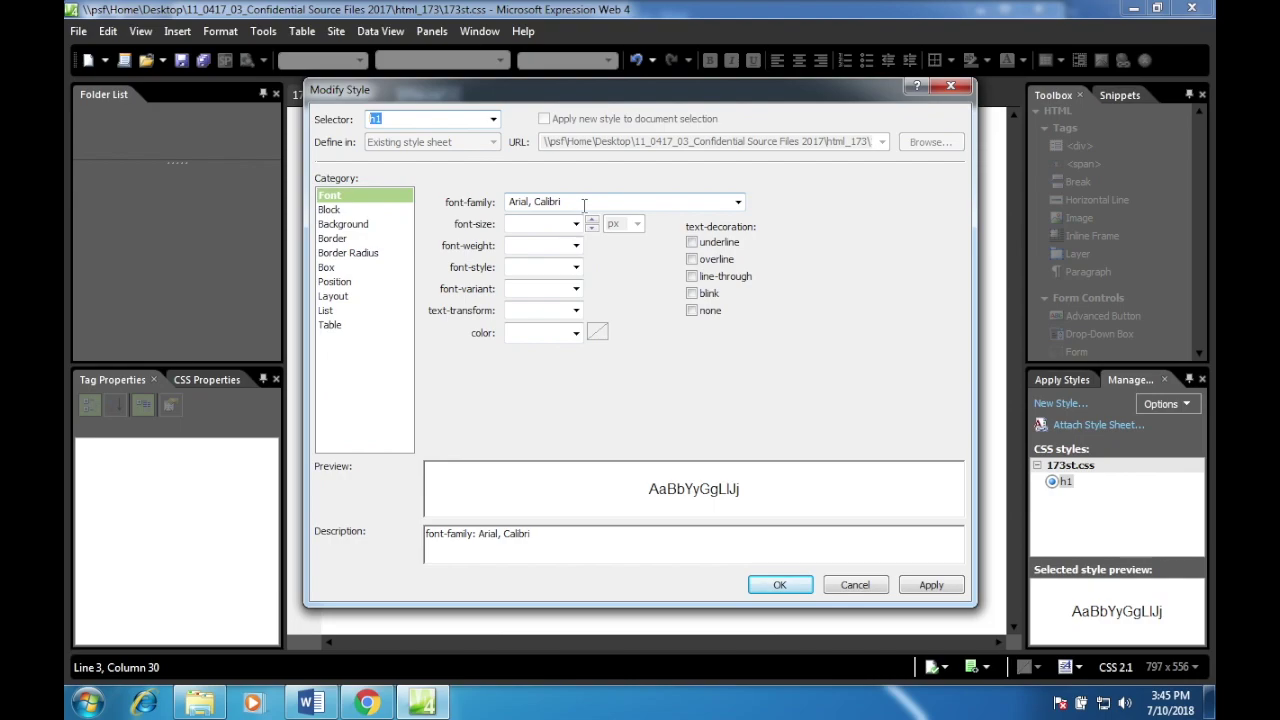
pyautogui.click(584, 204)
pyautogui.click(604, 203)
pyautogui.write(', sans-serif')
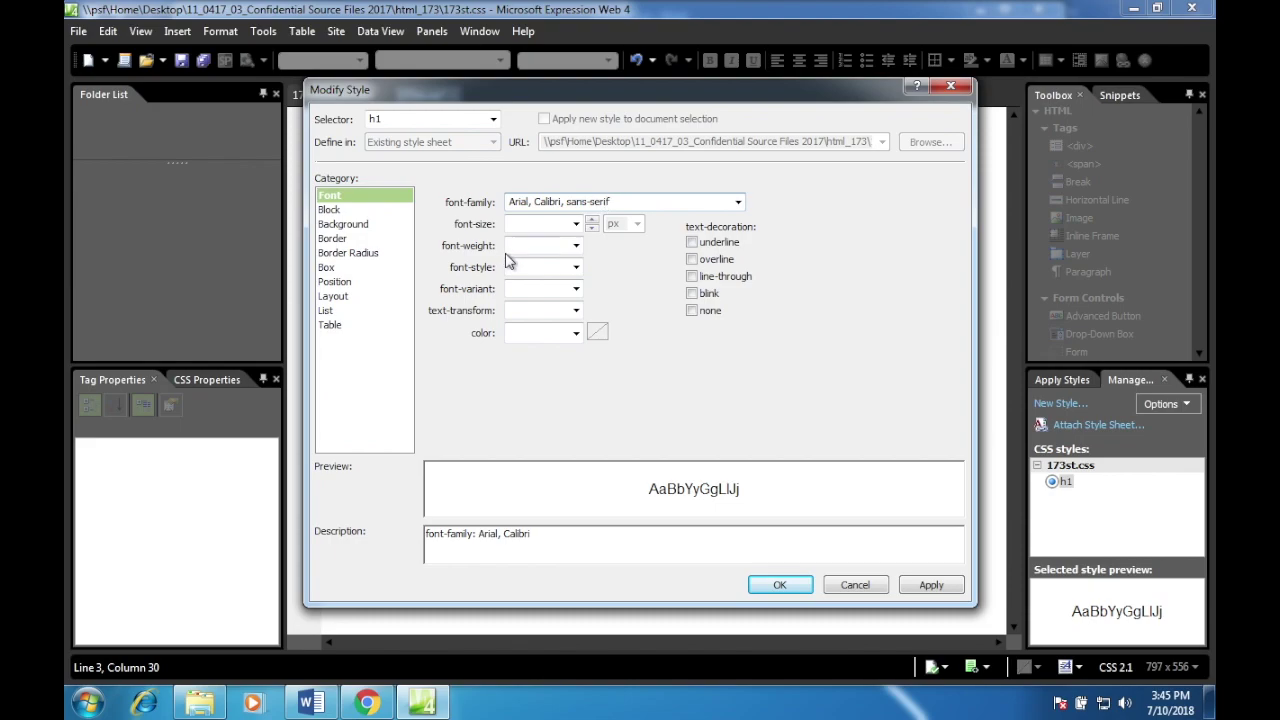
pyautogui.click(516, 333)
pyautogui.write('#FF')
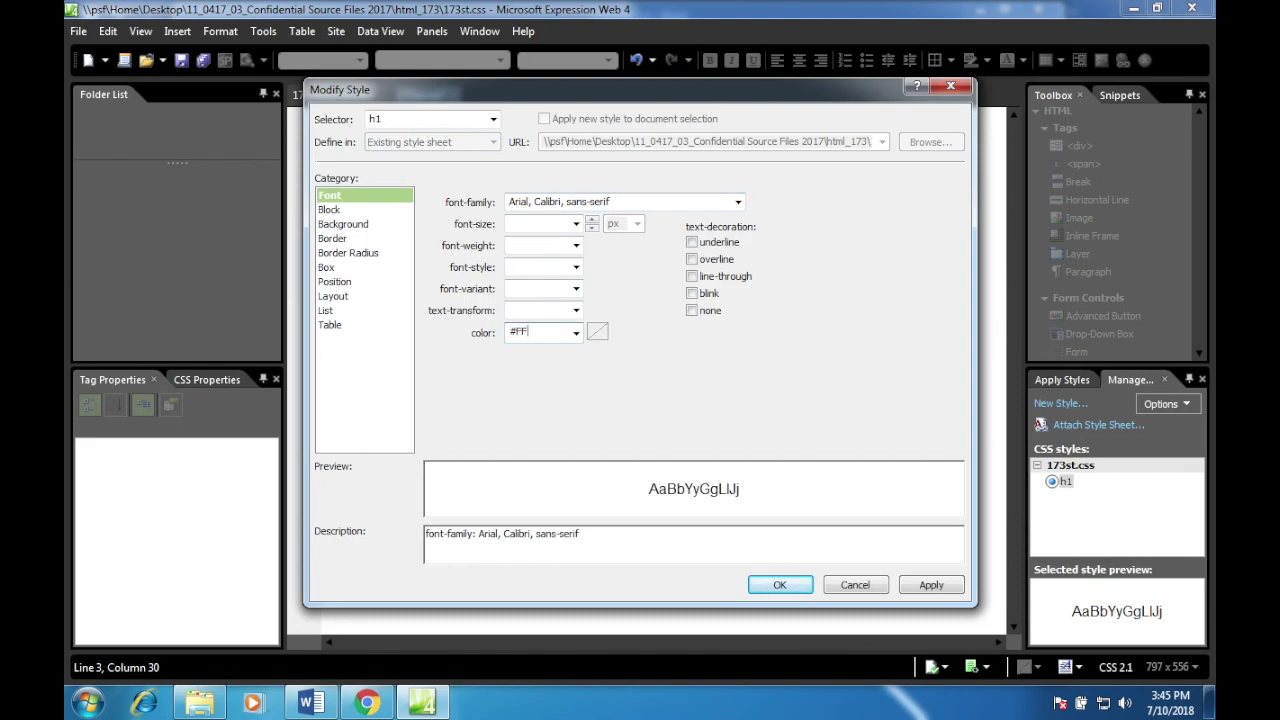
pyautogui.write('0000')
# Set the h1 text-align to center and apply the style changes
pyautogui.click(348, 210)
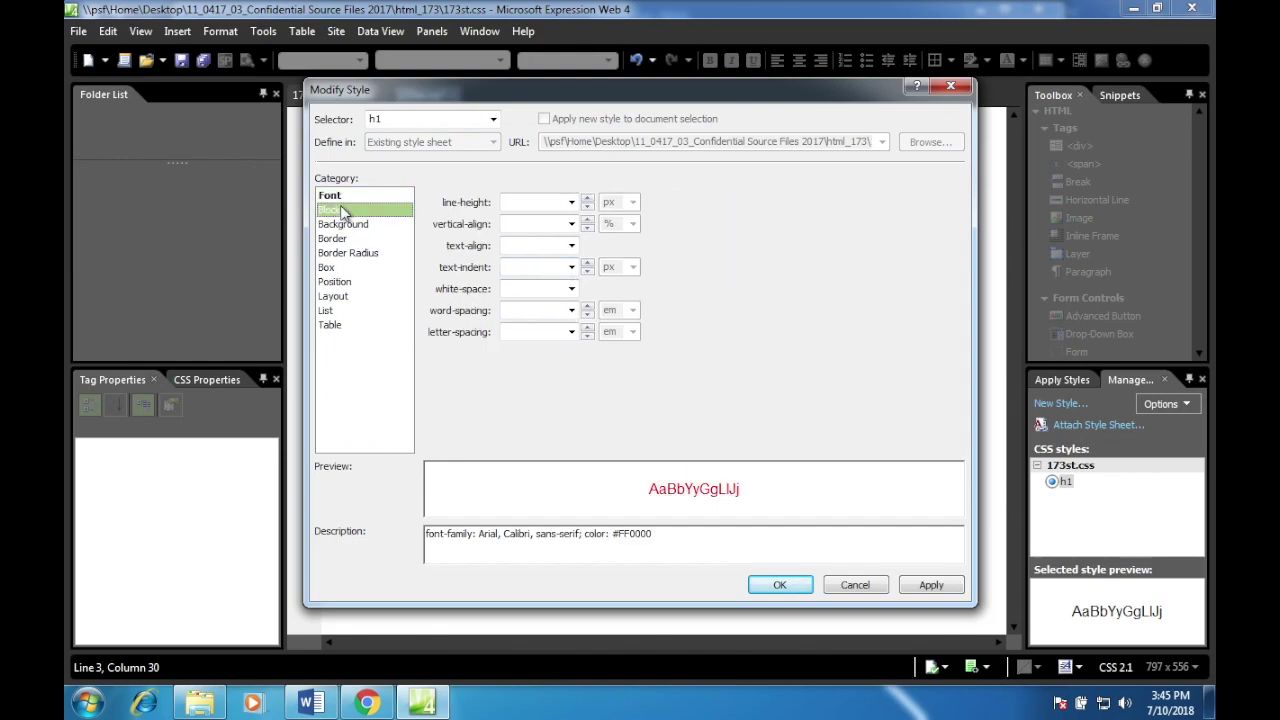
pyautogui.click(571, 246)
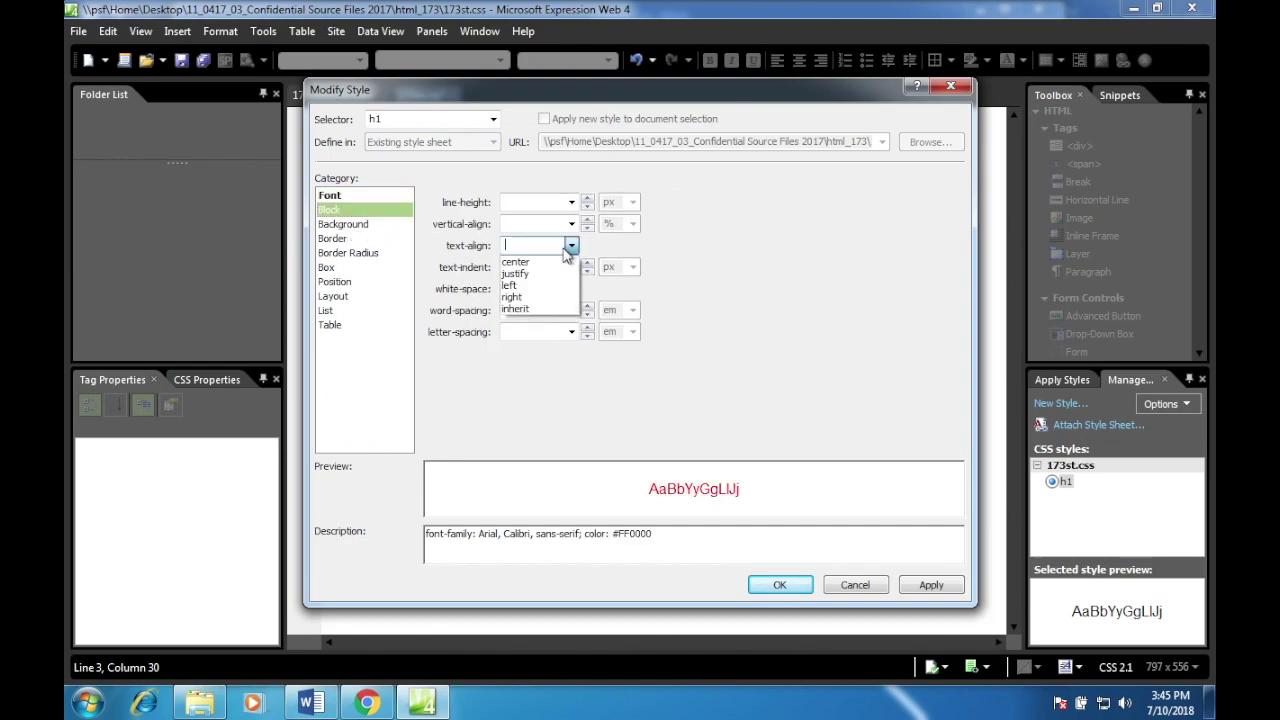
pyautogui.click(549, 266)
pyautogui.click(926, 588)
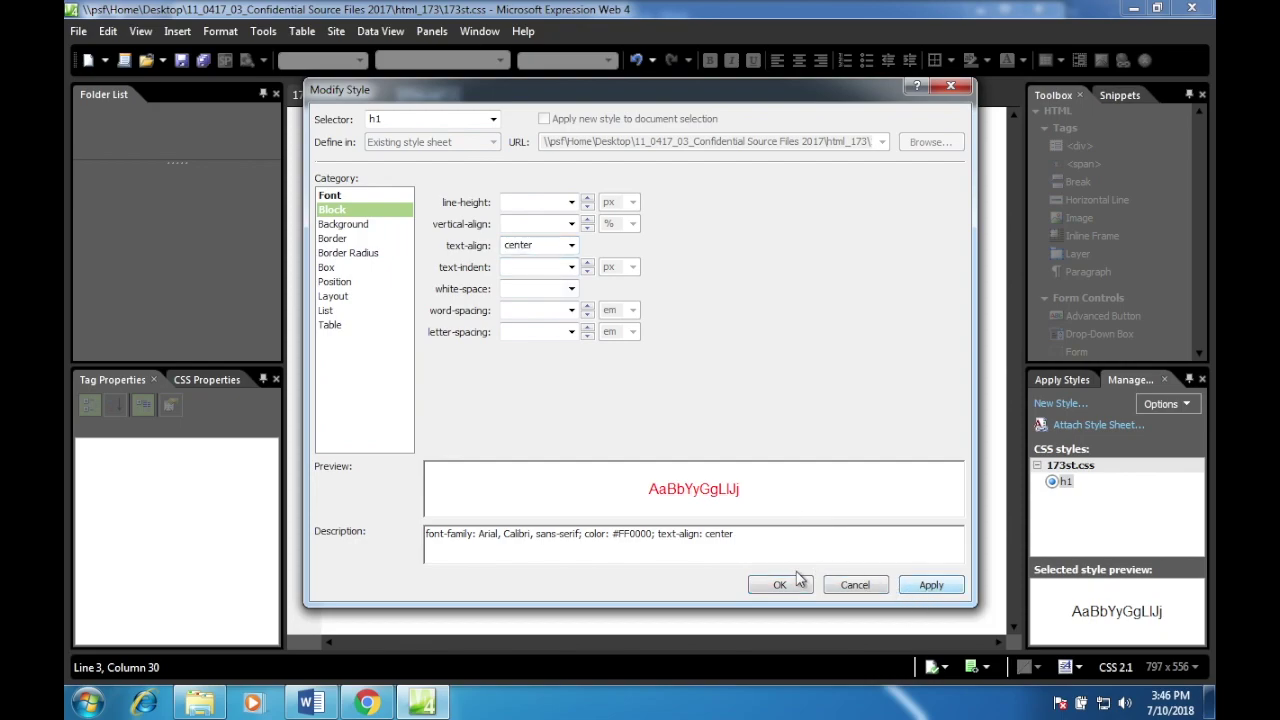
pyautogui.click(786, 585)
pyautogui.click(339, 192)
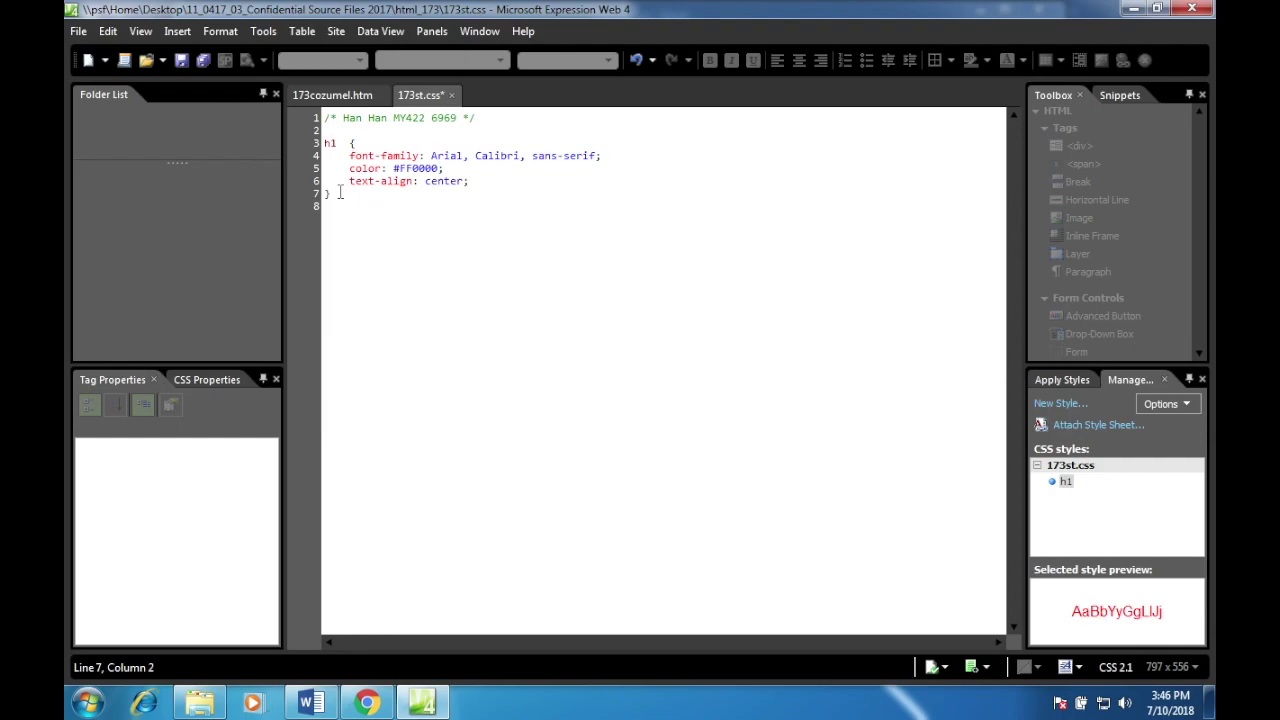
# Create a new p style with Block text-align set to justify
pyautogui.click(1058, 404)
pyautogui.click(428, 122)
pyautogui.moveTo(428, 120); pyautogui.dragTo(372, 119)
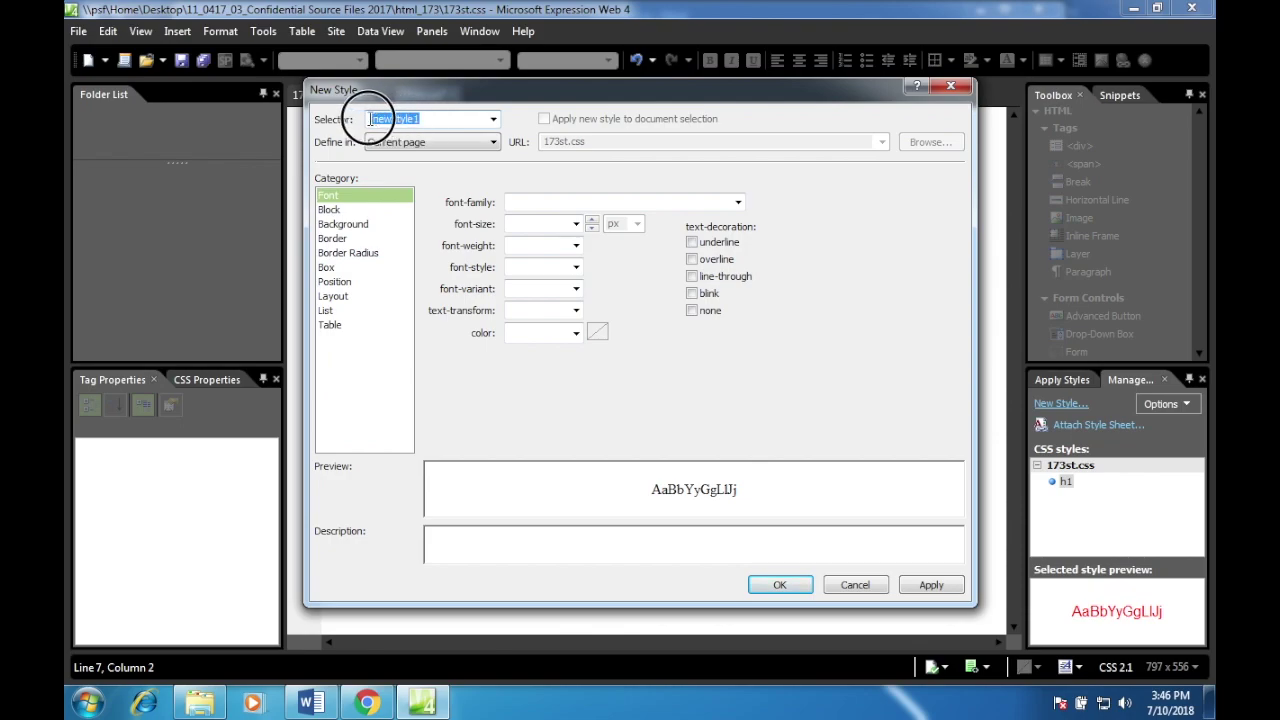
pyautogui.write('.ne')
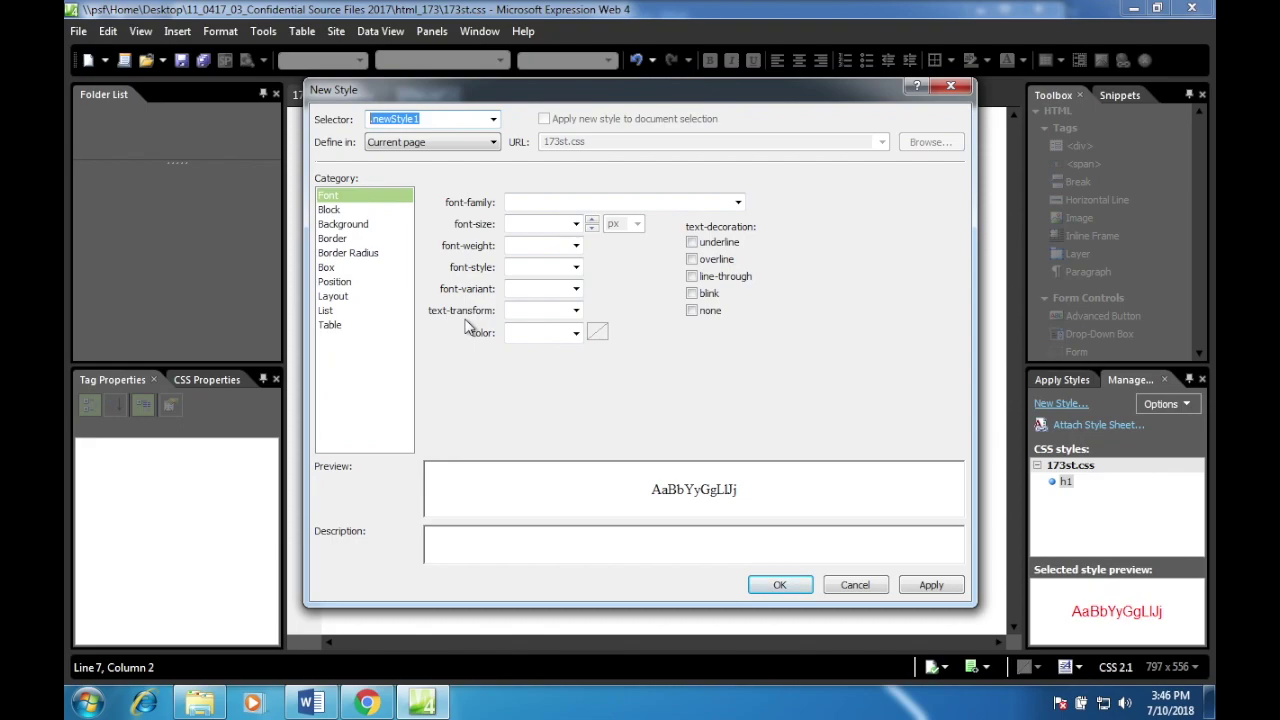
pyautogui.write('p')
pyautogui.click(354, 211)
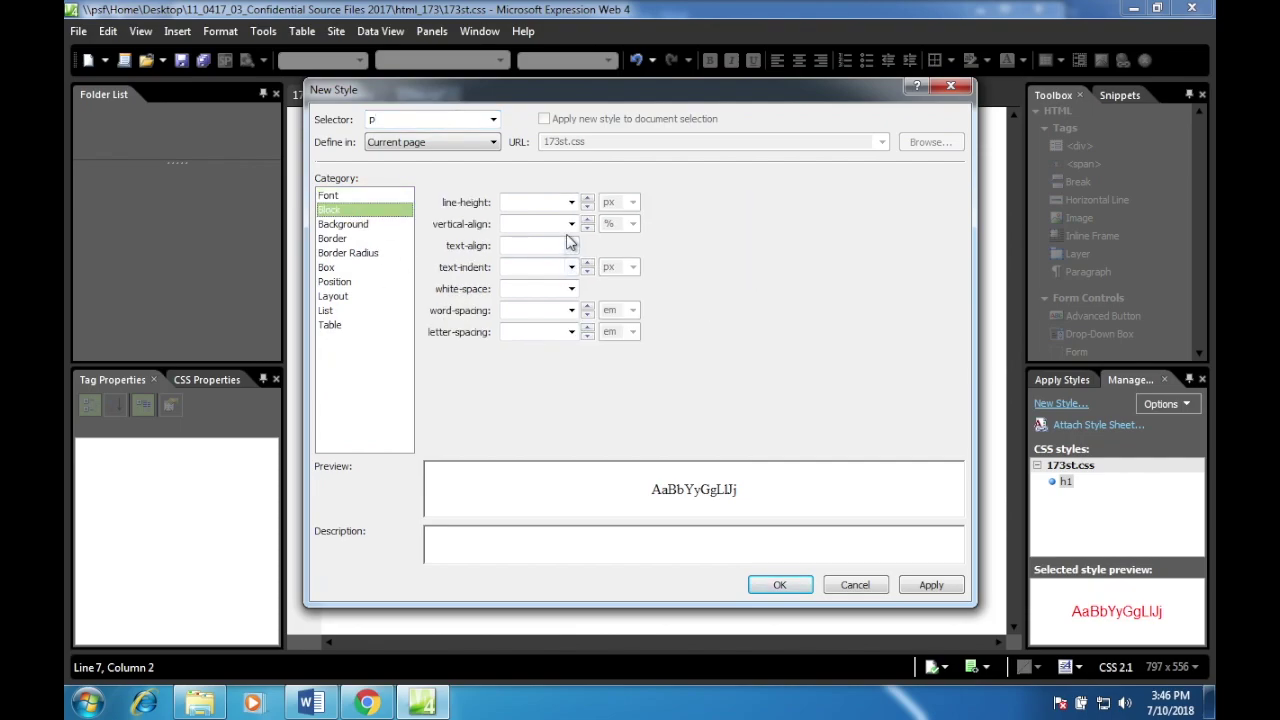
pyautogui.click(571, 245)
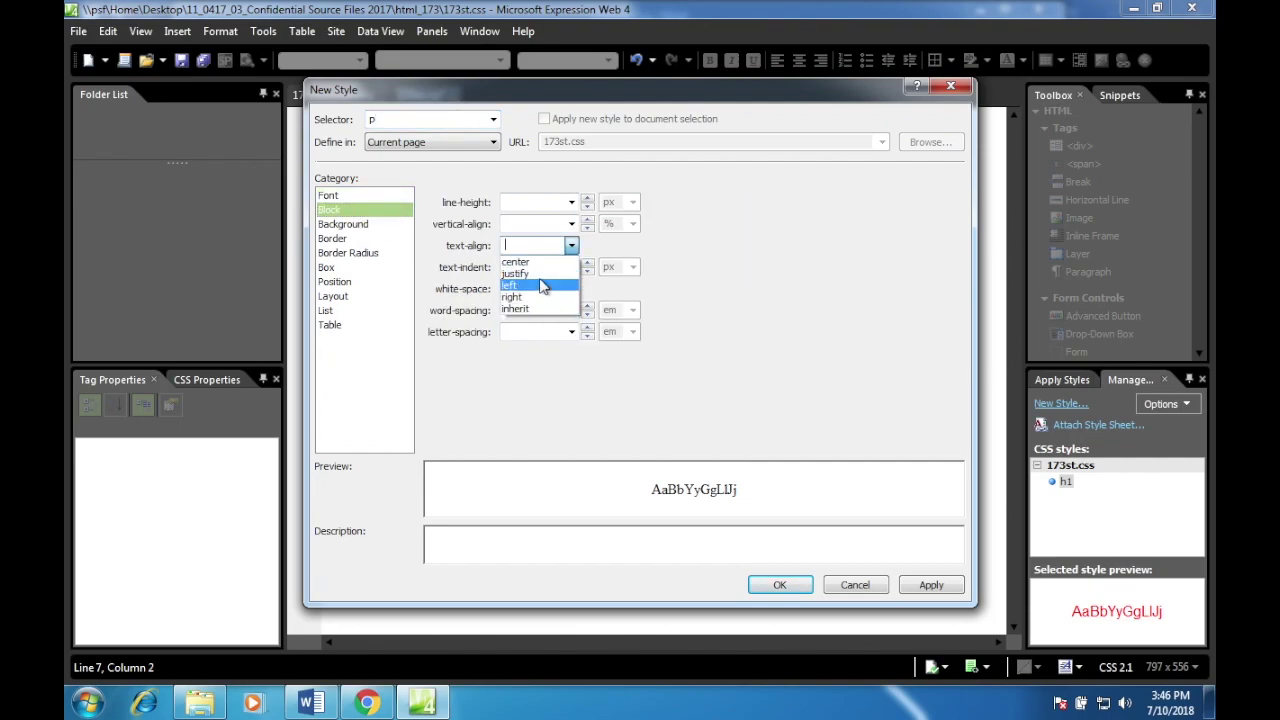
pyautogui.click(540, 273)
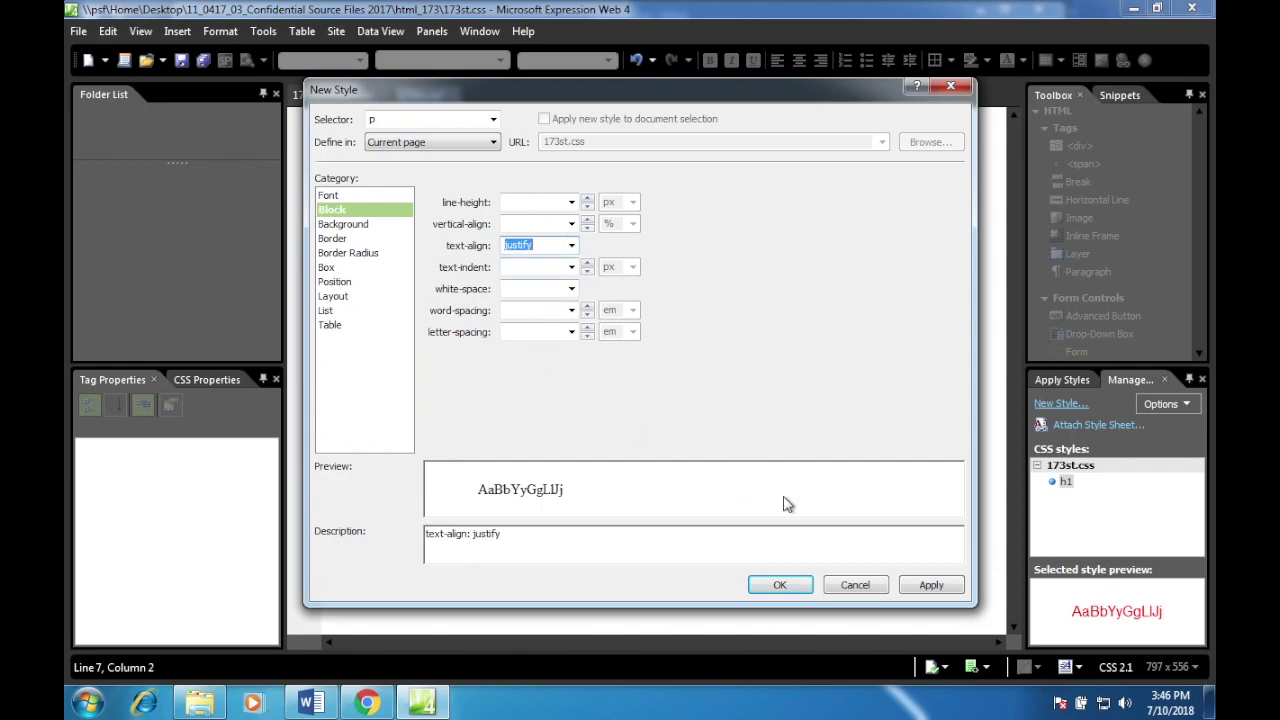
pyautogui.click(933, 585)
pyautogui.click(778, 584)
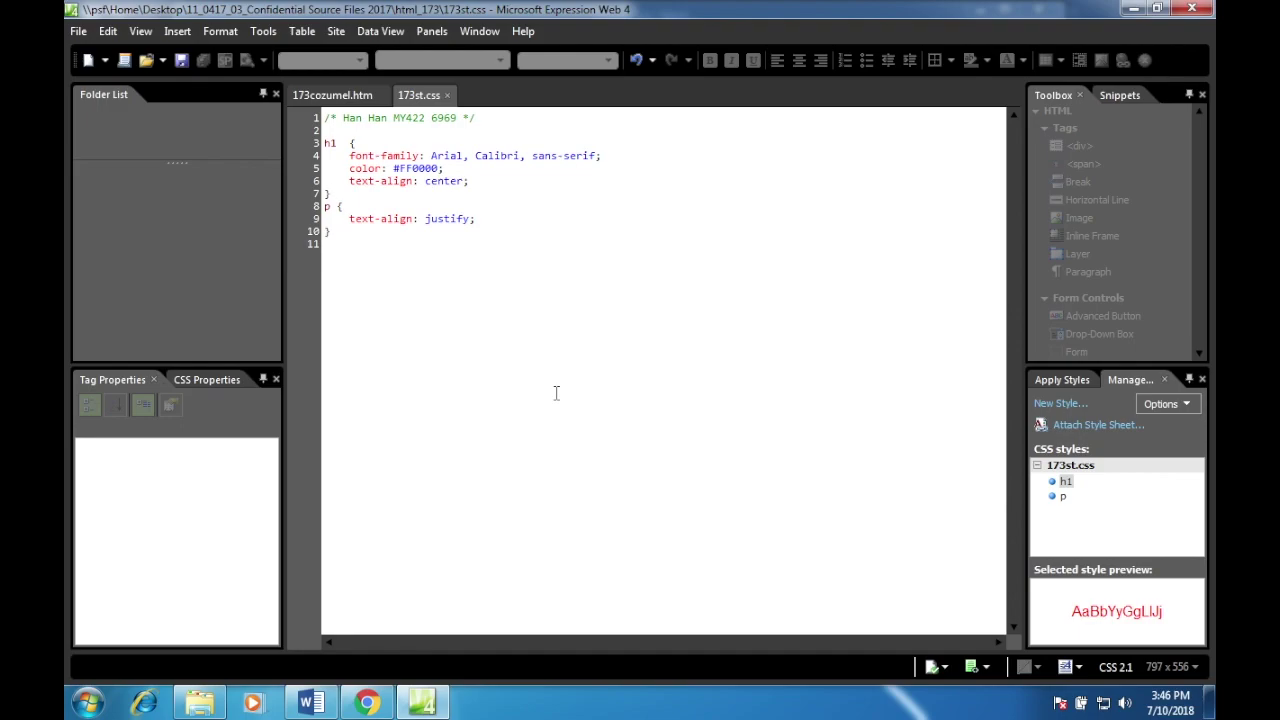
# Create a body style with background-image 173bg.jpg and background-repeat: repeat
pyautogui.click(1055, 413)
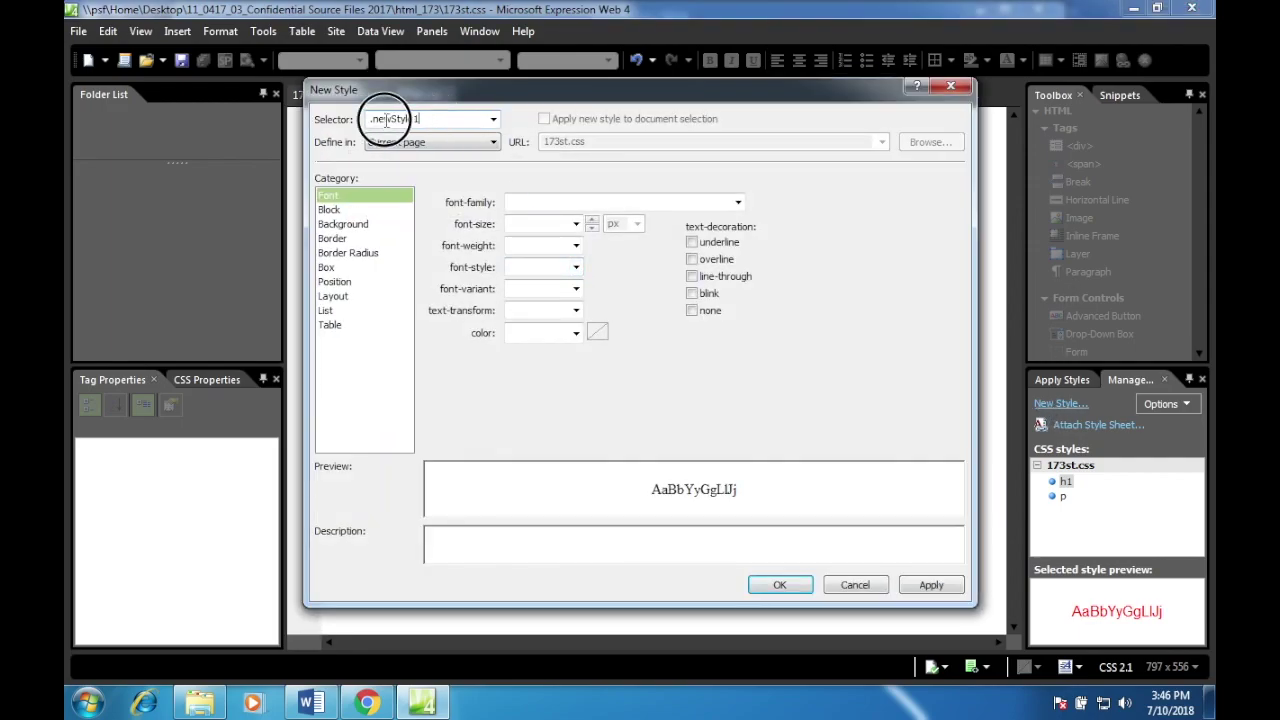
pyautogui.write('body')
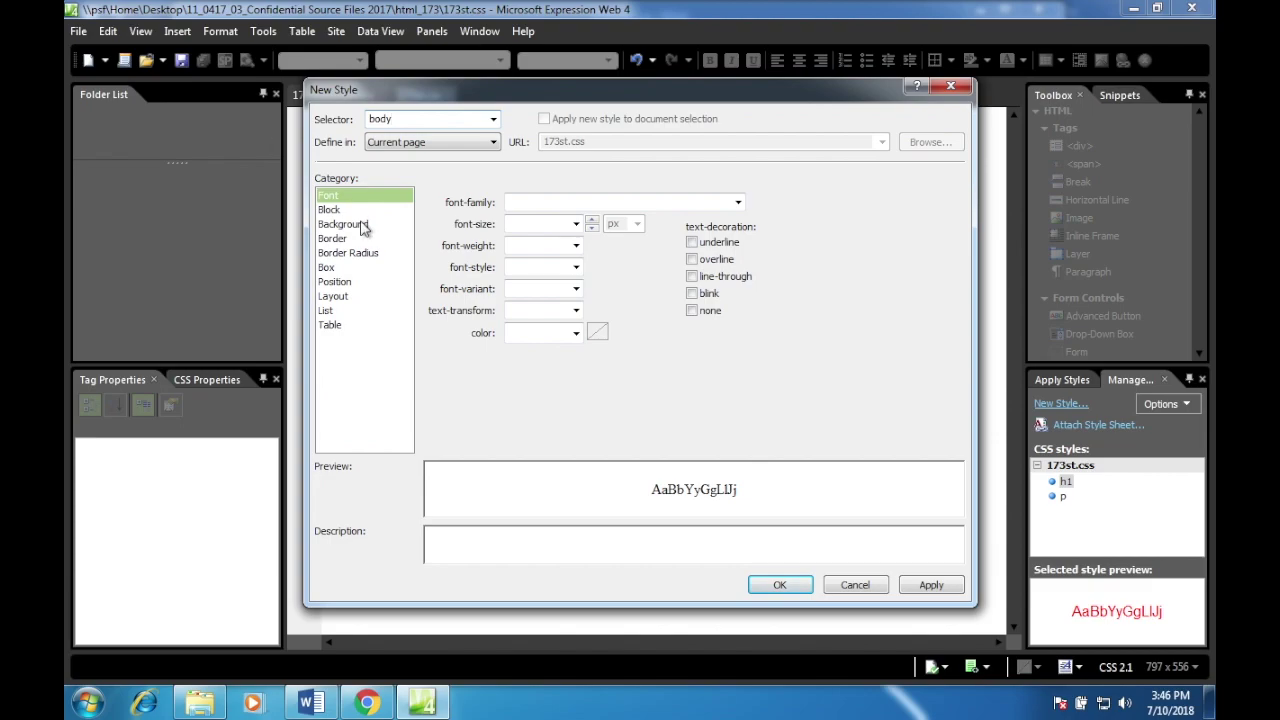
pyautogui.click(362, 225)
pyautogui.click(580, 226)
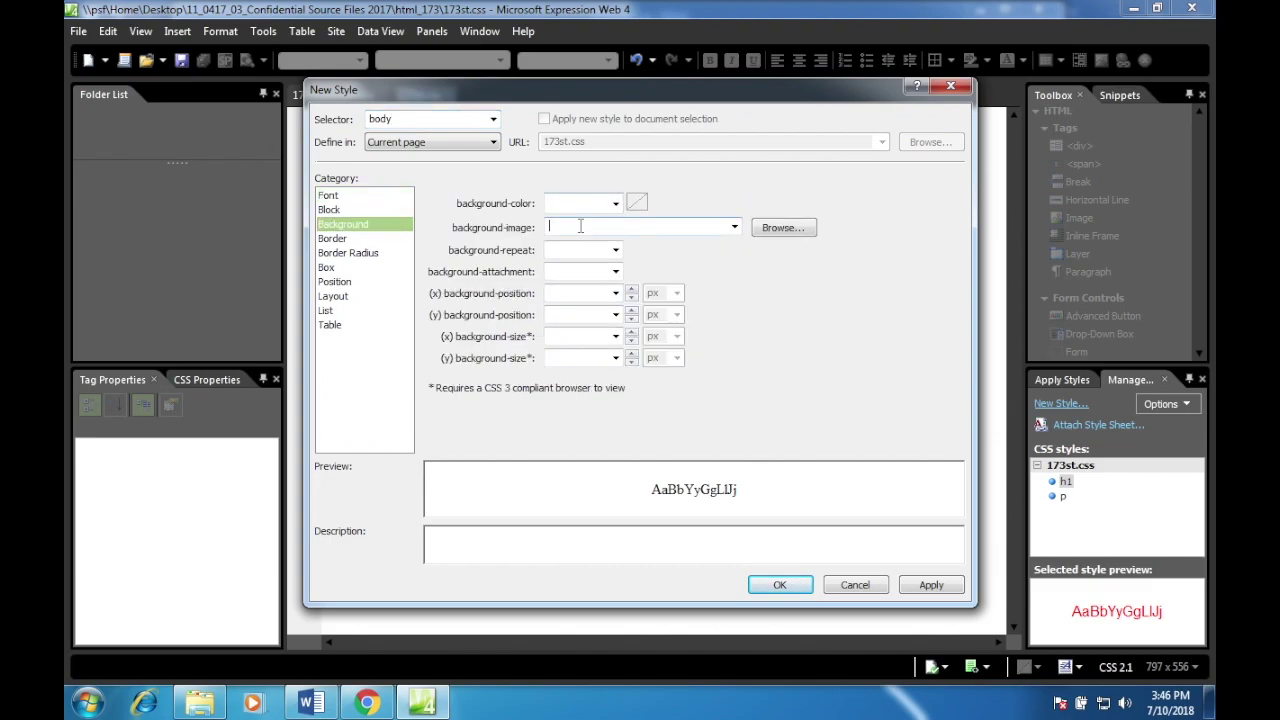
pyautogui.click(770, 230)
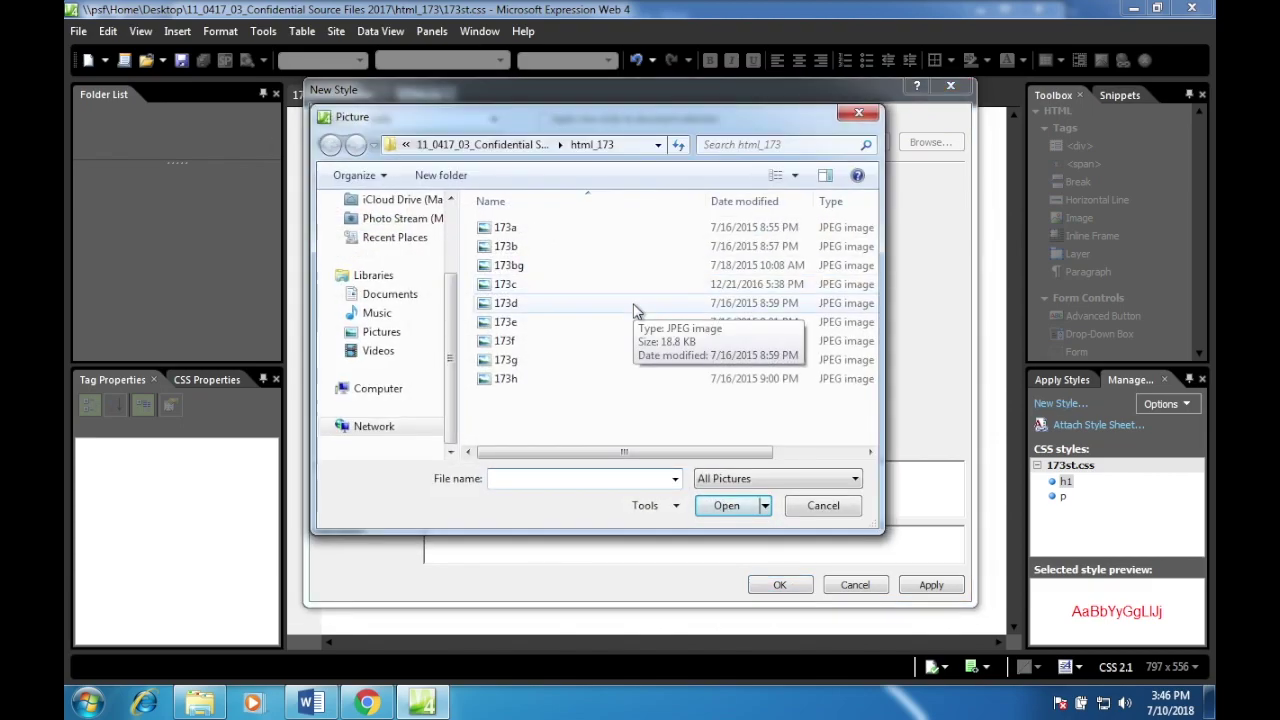
pyautogui.click(520, 267)
pyautogui.doubleClick(520, 267)
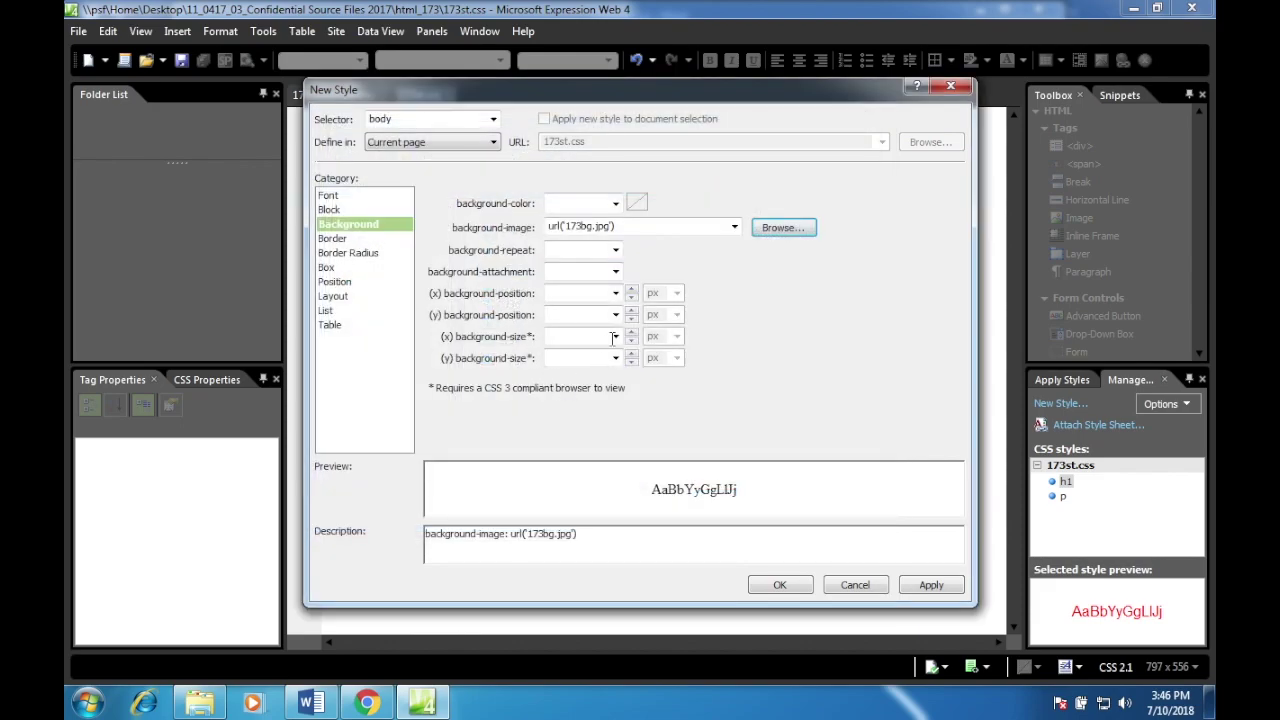
pyautogui.click(615, 250)
pyautogui.click(605, 278)
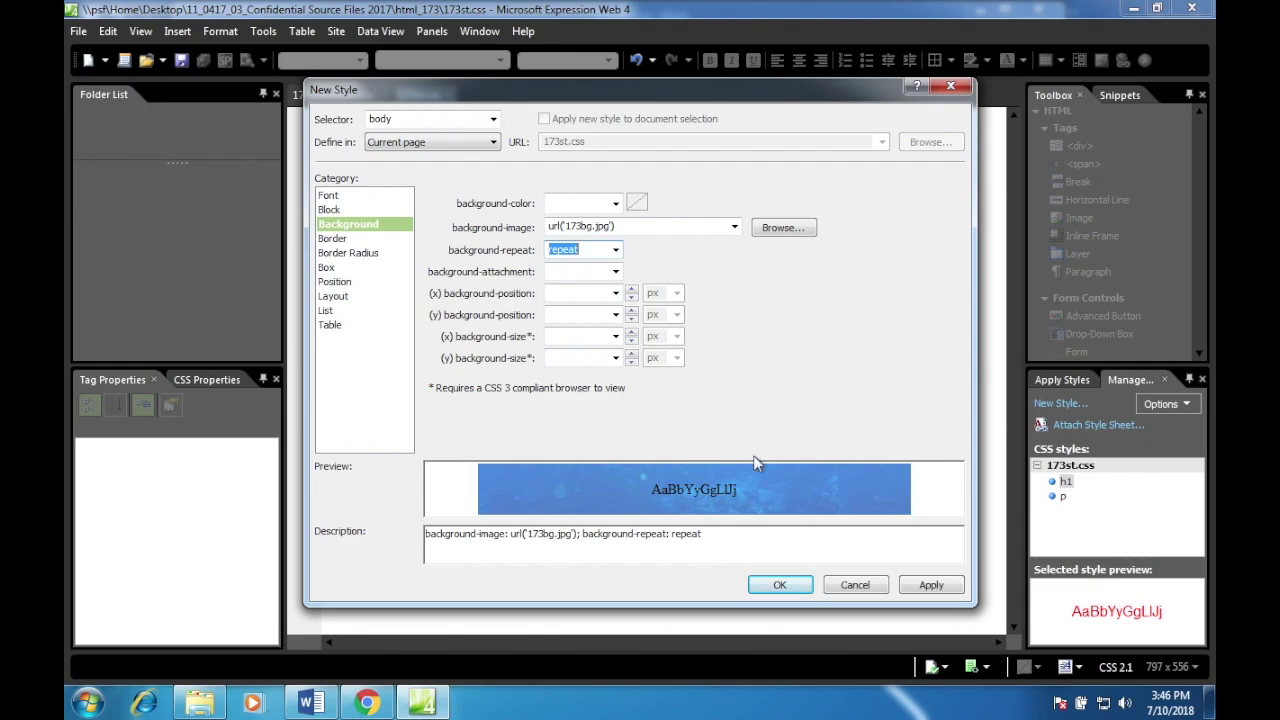
pyautogui.click(928, 587)
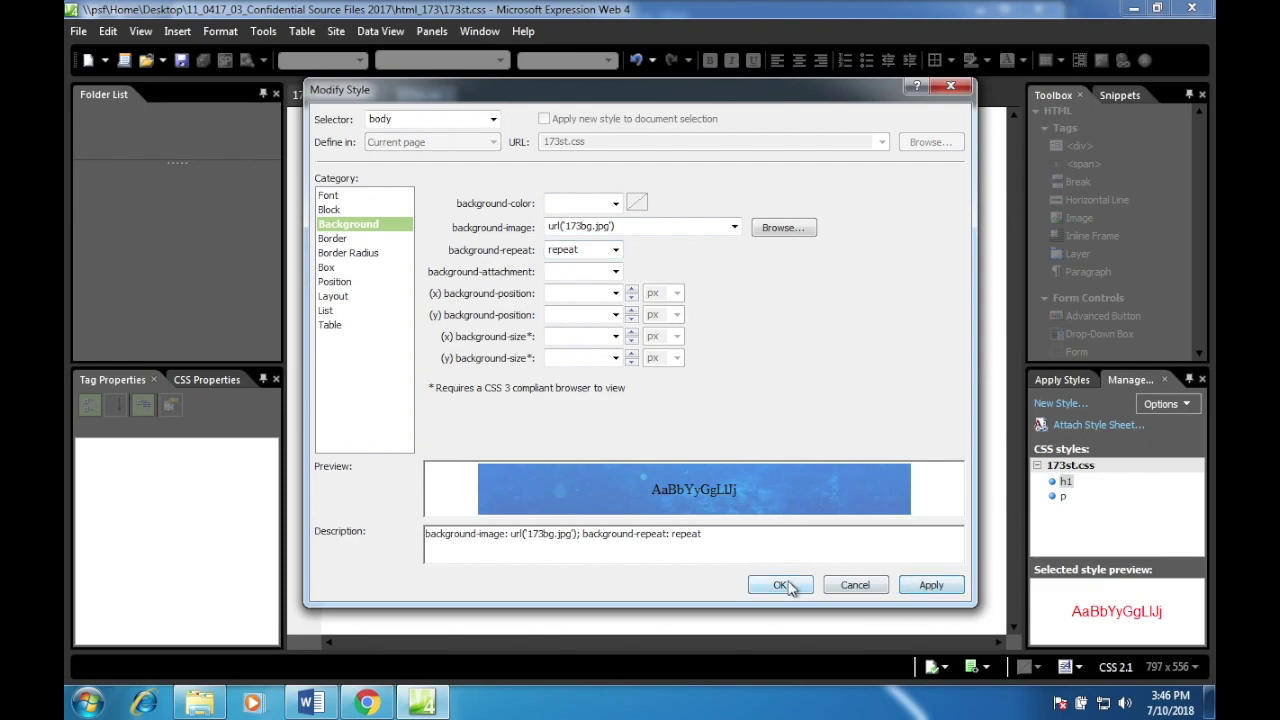
pyautogui.click(777, 585)
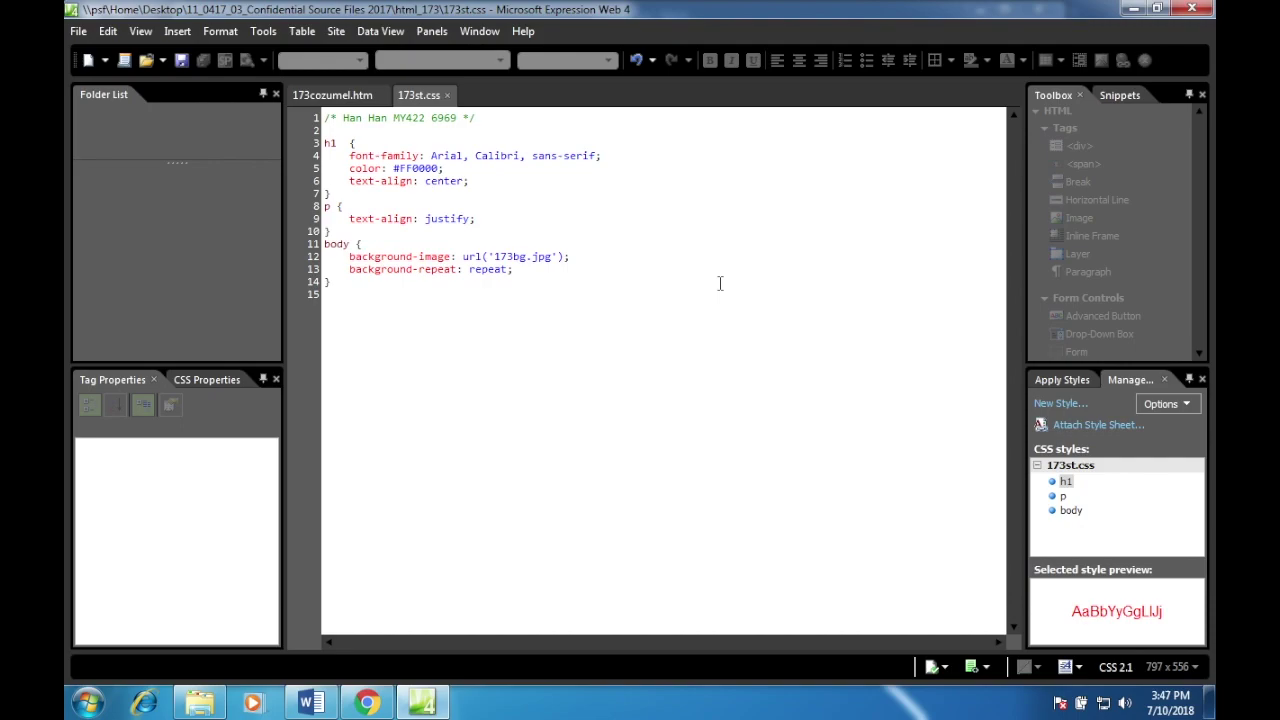
# Start a new table style with 10px padding on all sides
pyautogui.click(1060, 403)
pyautogui.click(434, 118)
pyautogui.doubleClick(434, 118)
pyautogui.write('table')
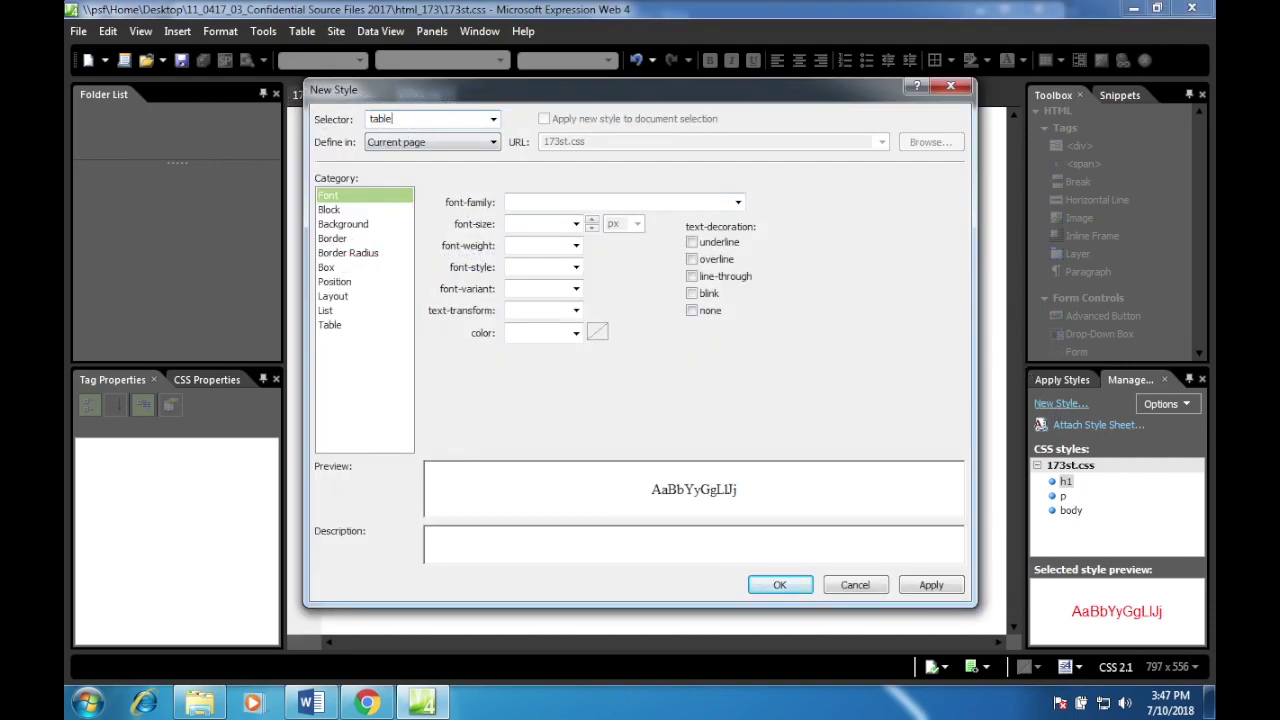
pyautogui.click(362, 240)
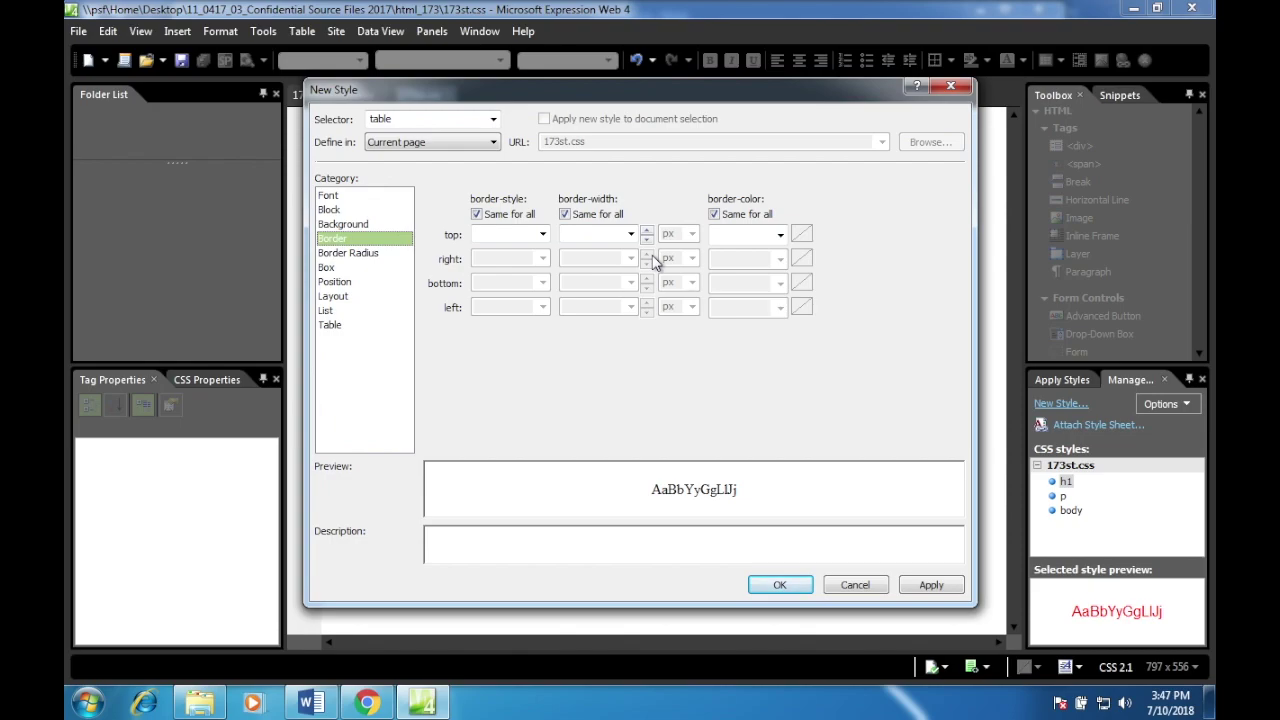
pyautogui.click(330, 268)
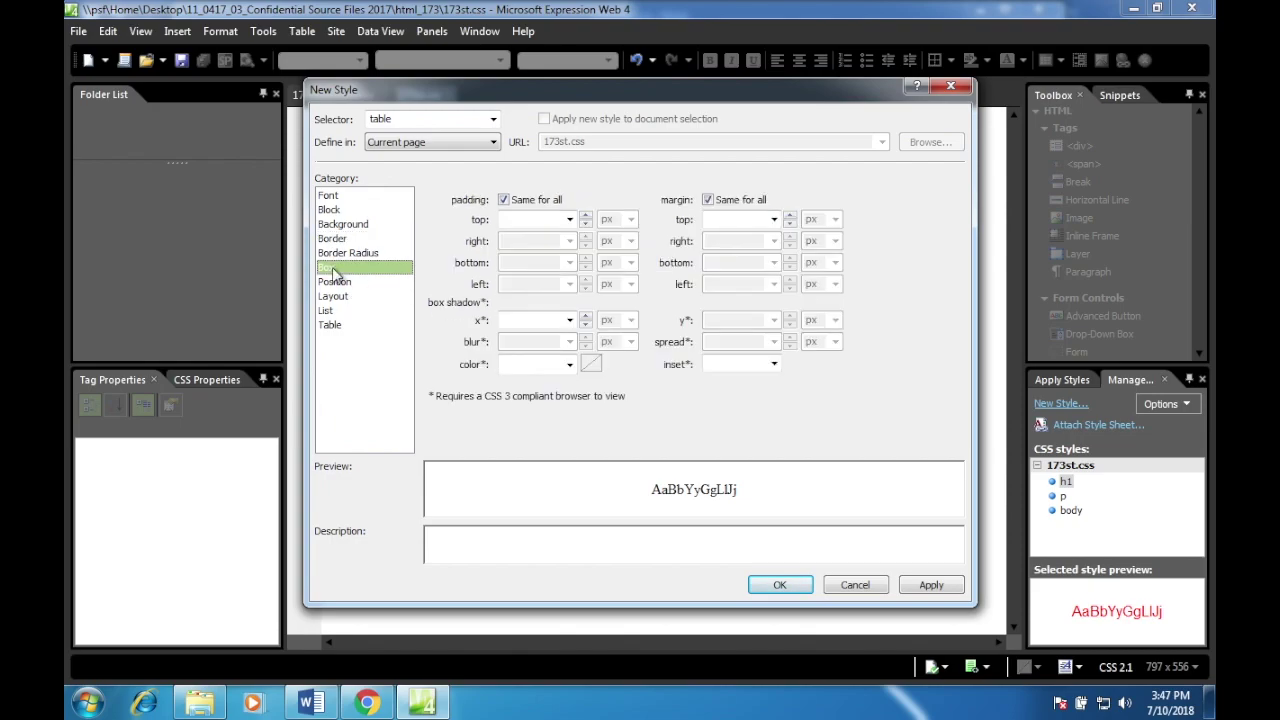
pyautogui.click(515, 218)
pyautogui.write('10')
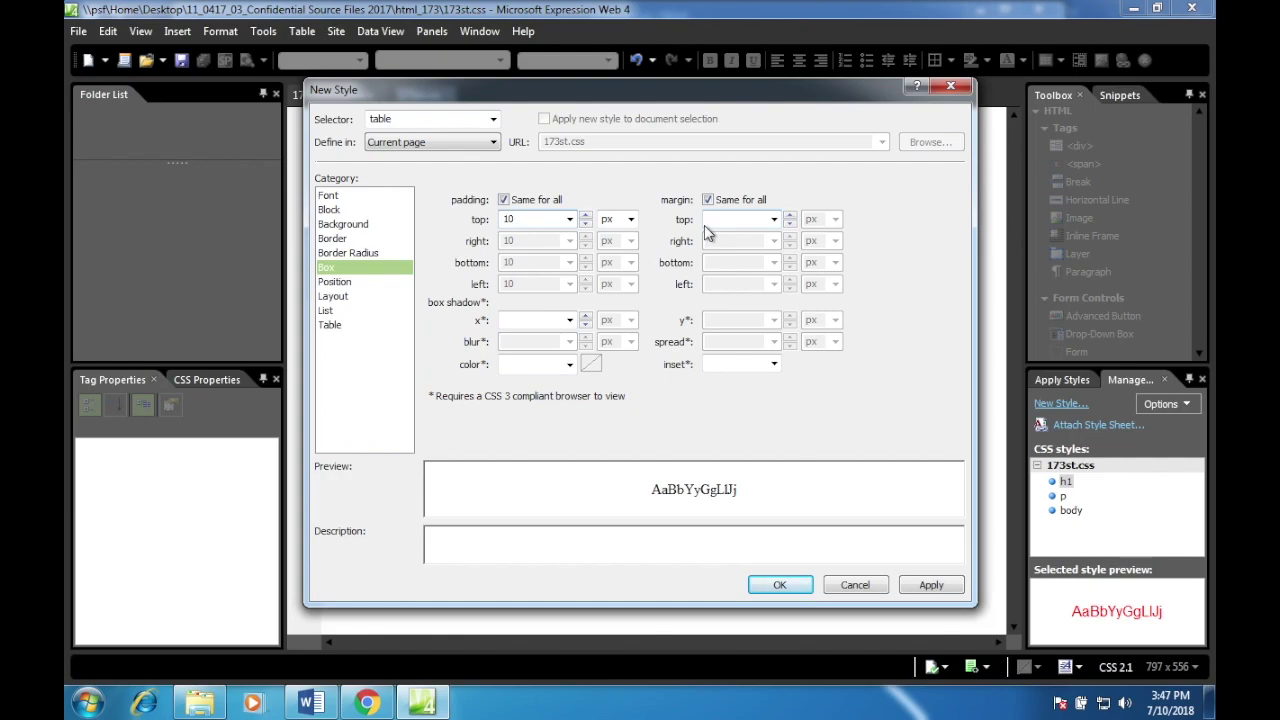
# Give the table style background-color #99ddbb and confirm it
pyautogui.click(350, 226)
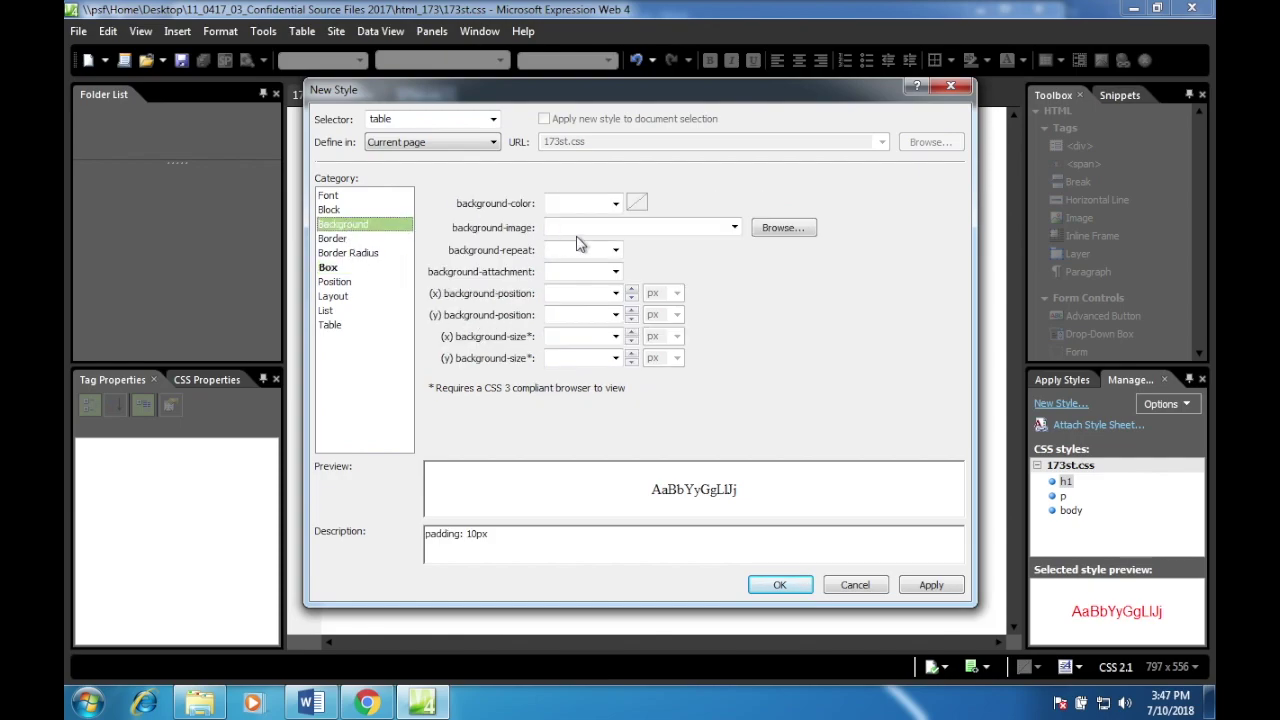
pyautogui.click(584, 203)
pyautogui.write('#99ddbb')
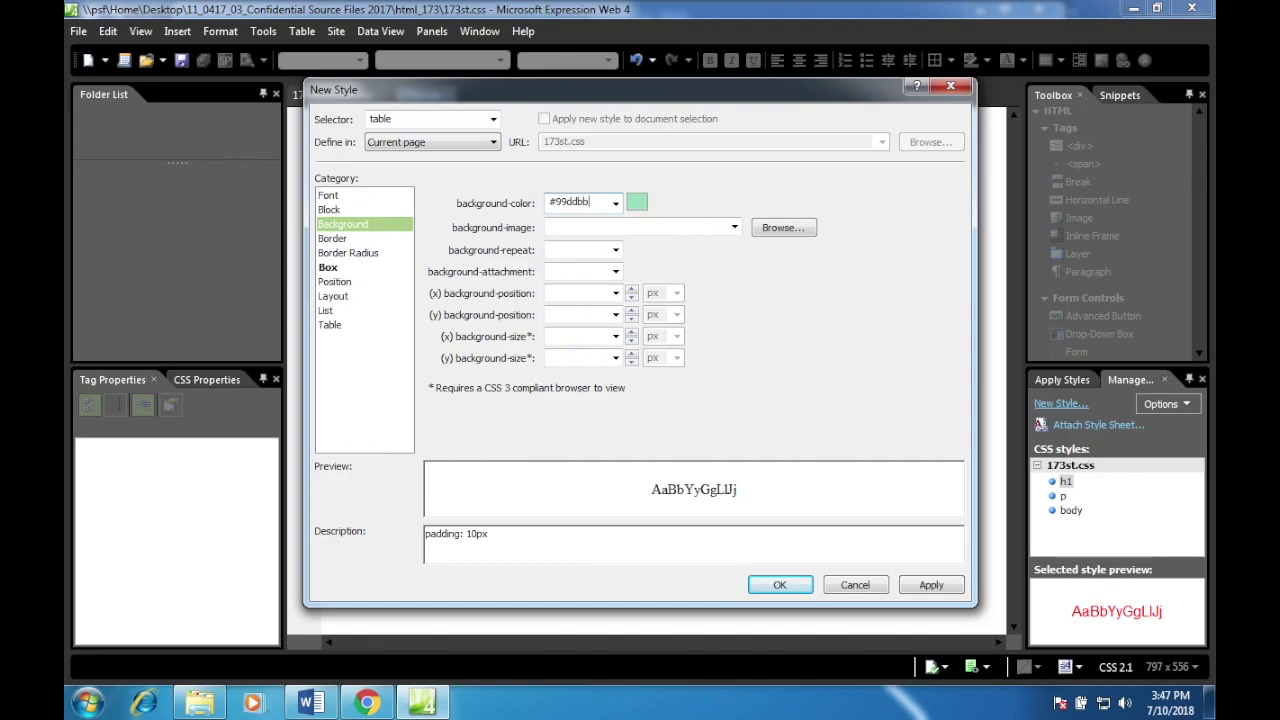
pyautogui.click(930, 585)
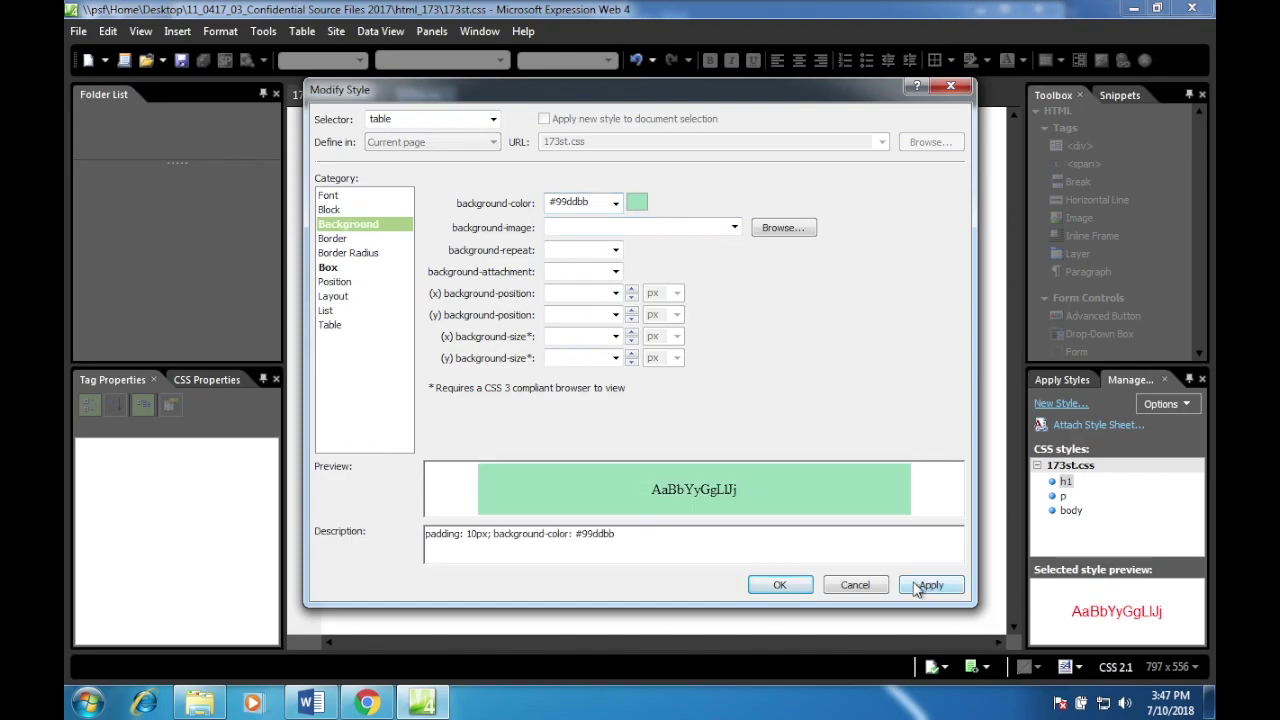
pyautogui.click(776, 585)
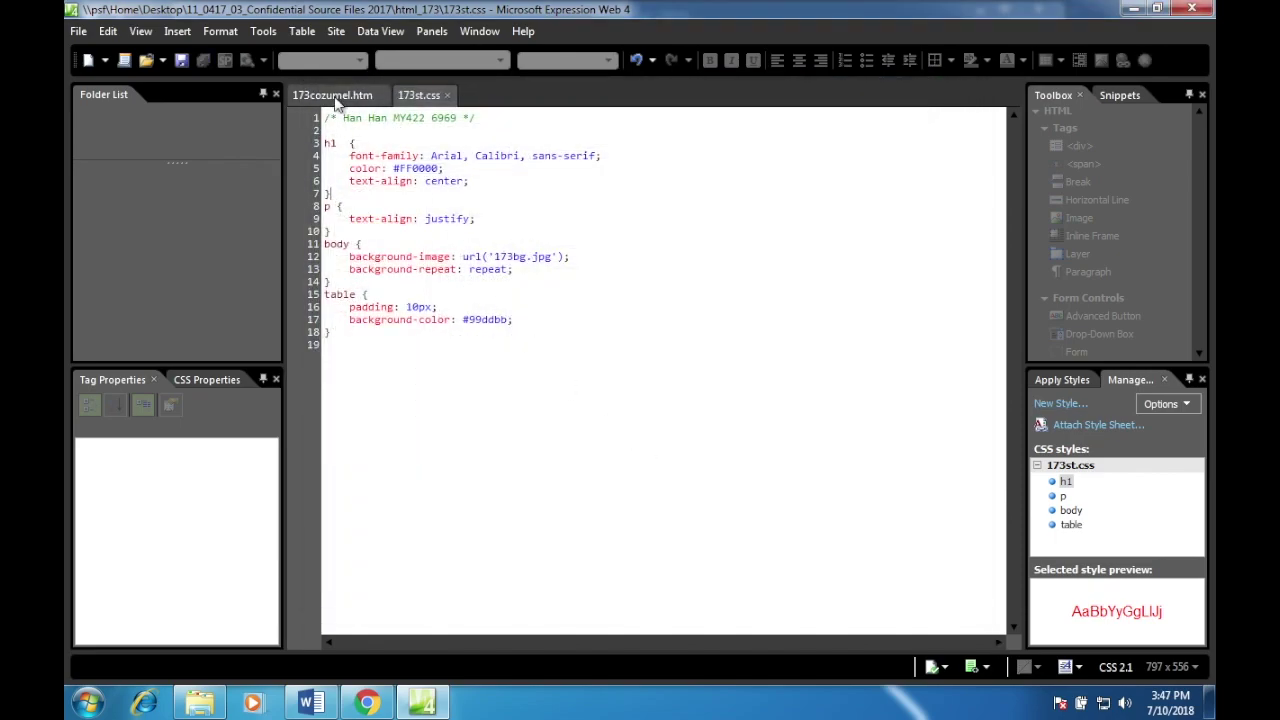
pyautogui.click(334, 95)
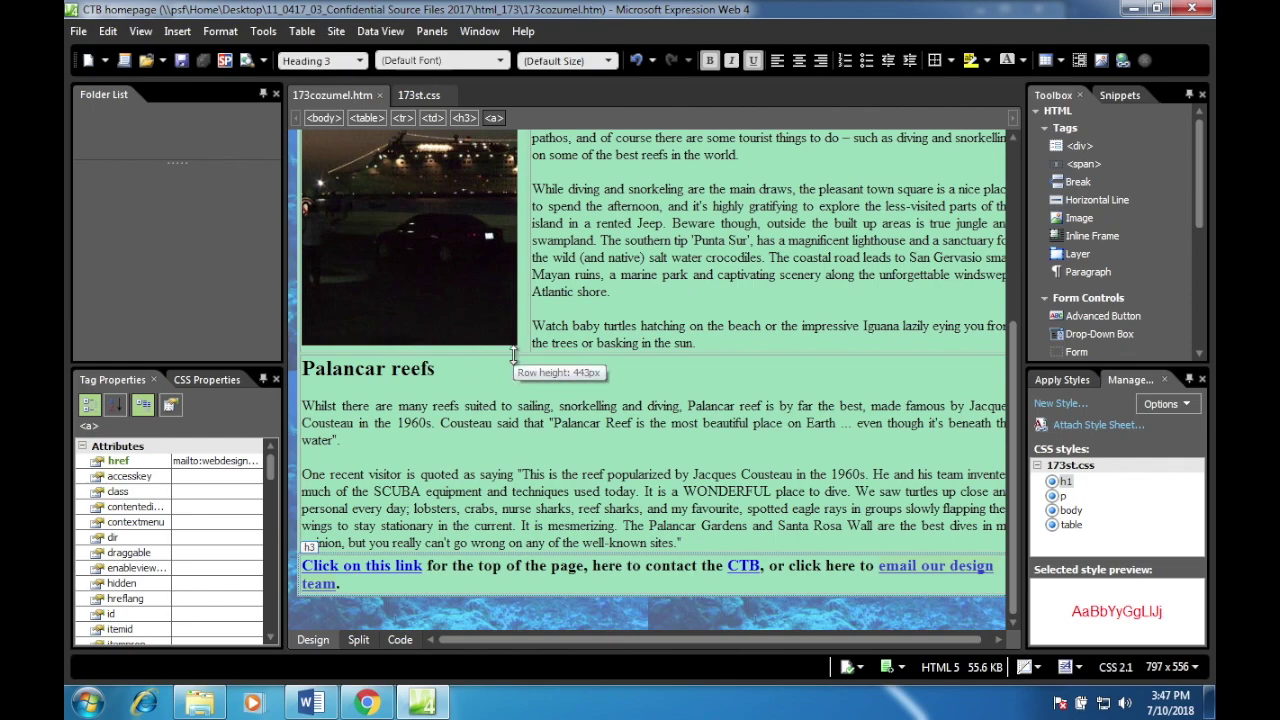
pyautogui.scroll(5, 515, 358)
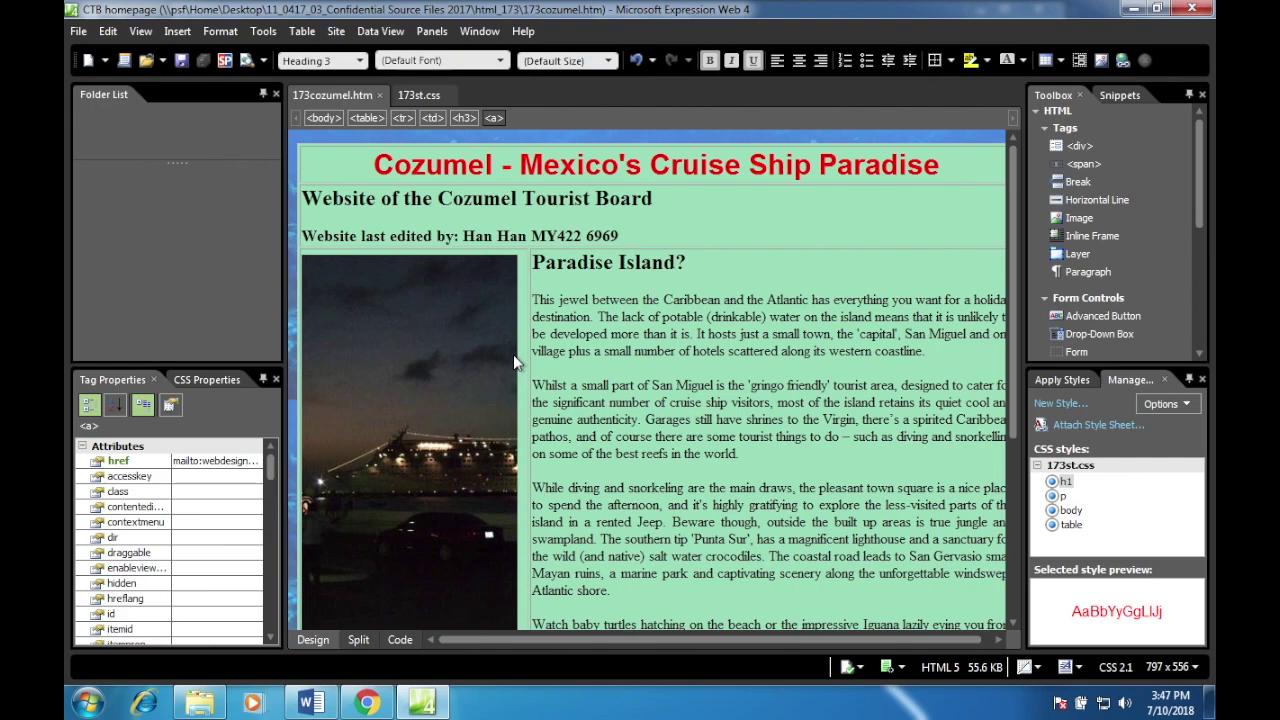
pyautogui.click(416, 94)
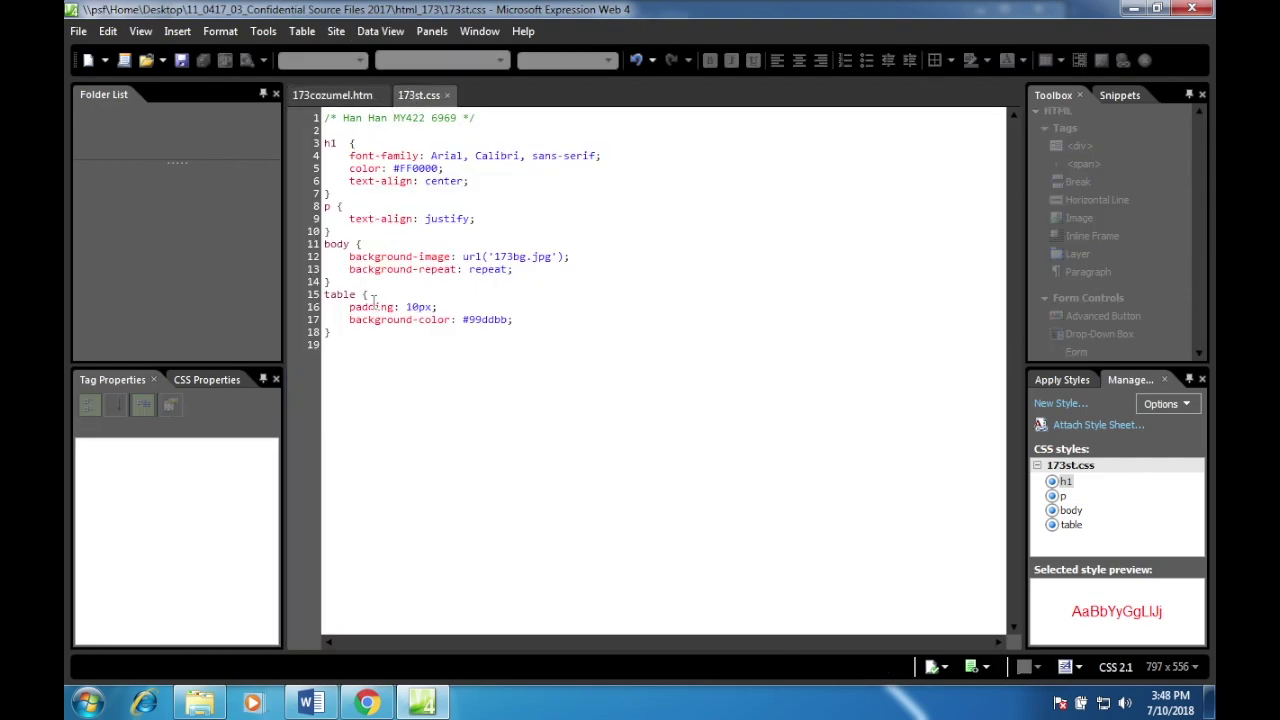
pyautogui.click(341, 332)
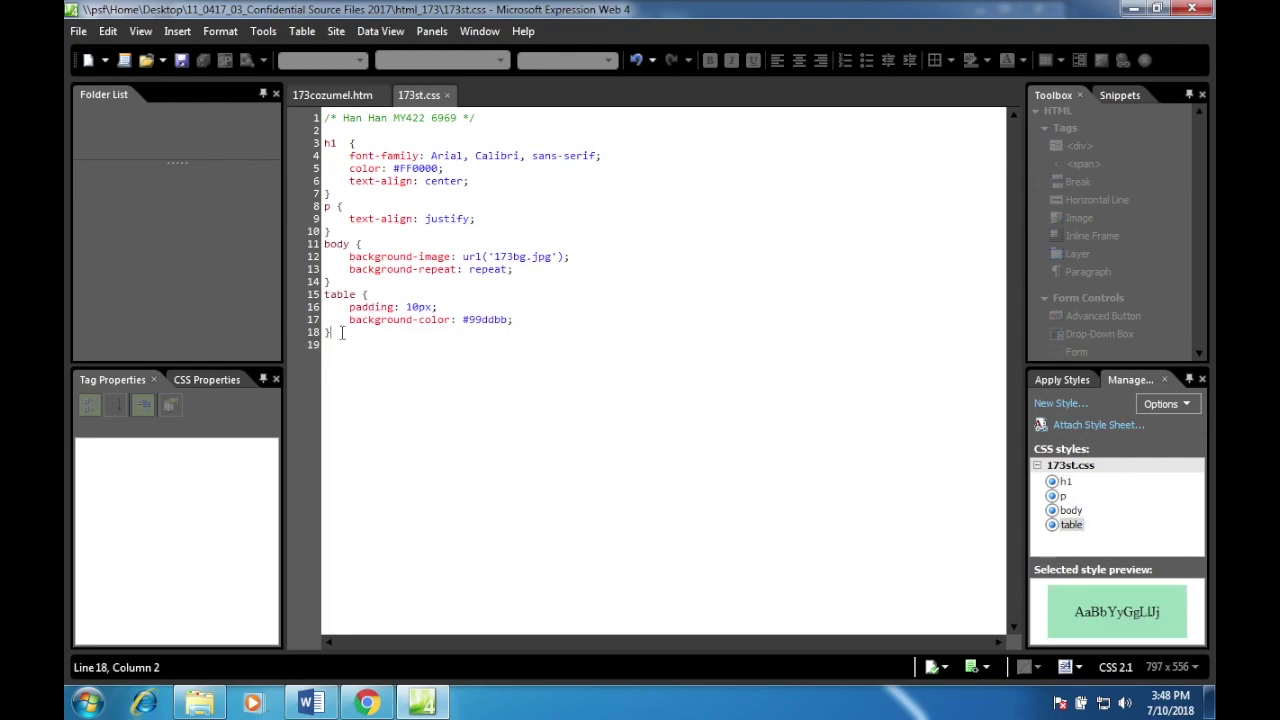
pyautogui.click(1062, 405)
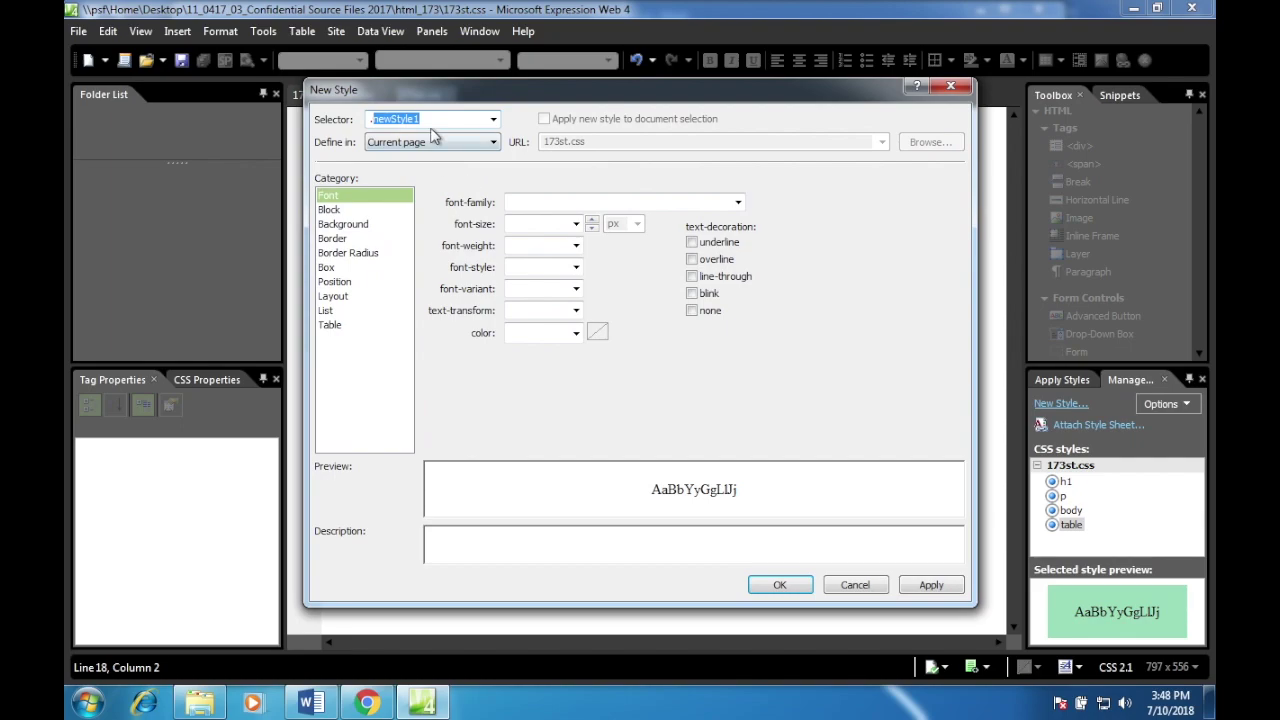
# Create a td style with 10px padding on all sides
pyautogui.write('td')
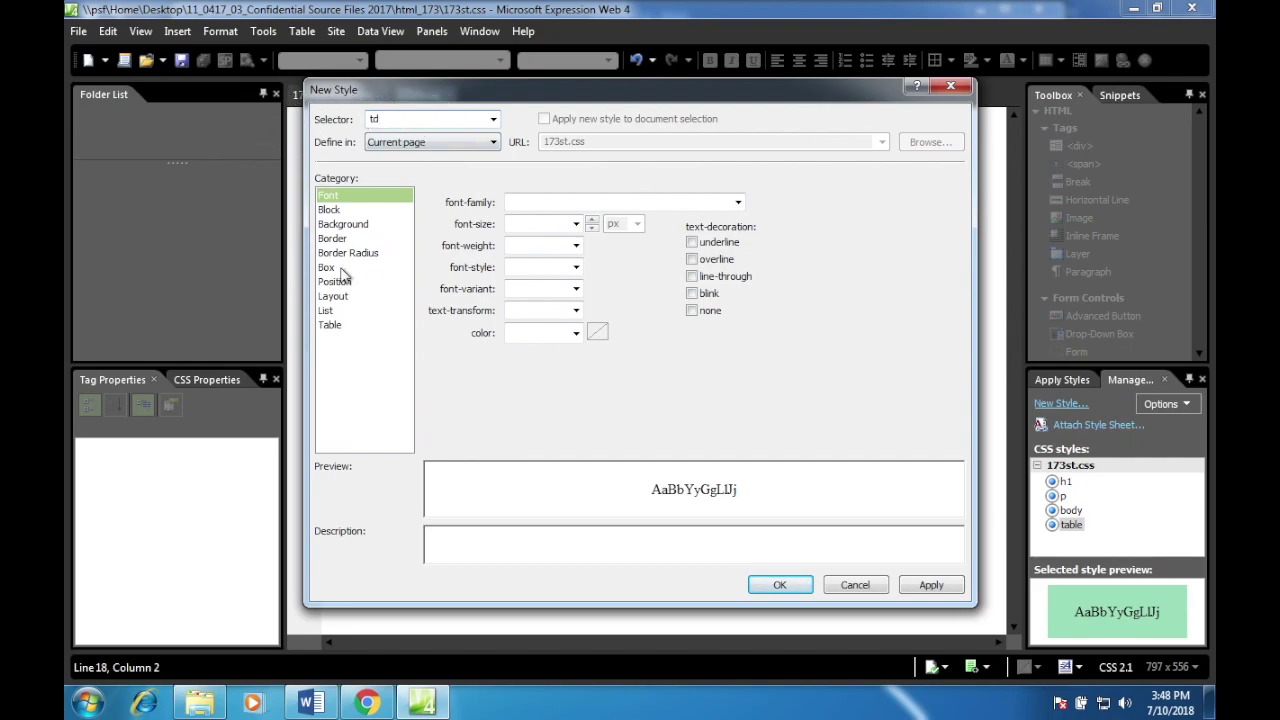
pyautogui.click(341, 268)
pyautogui.click(528, 220)
pyautogui.write('10')
pyautogui.click(732, 222)
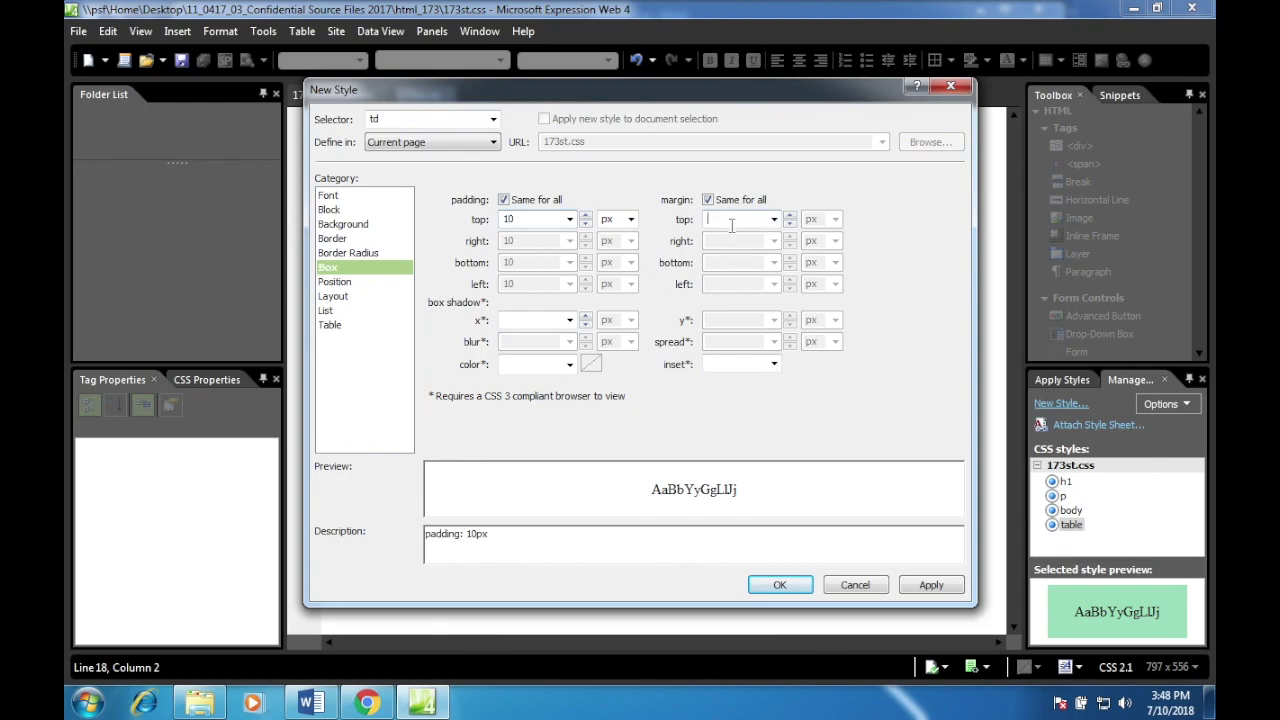
pyautogui.click(931, 585)
pyautogui.click(779, 585)
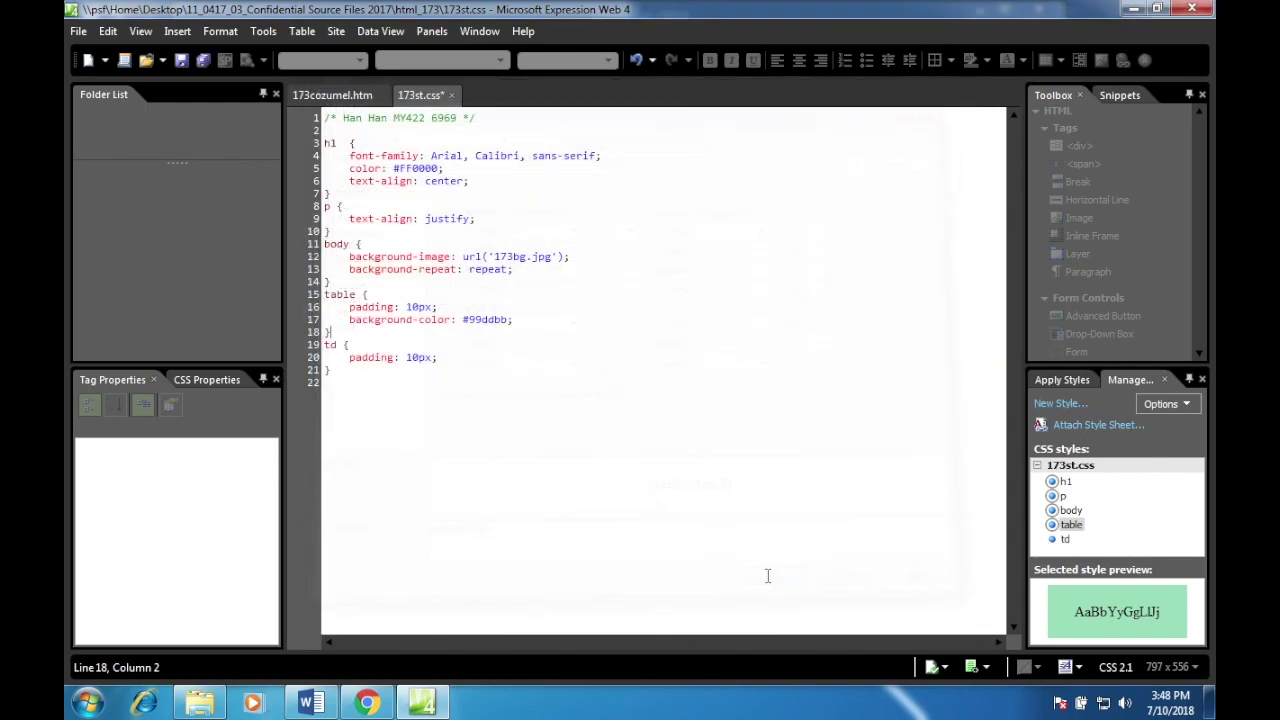
# Delete the padding line from the table rule and save the stylesheet
pyautogui.click(323, 93)
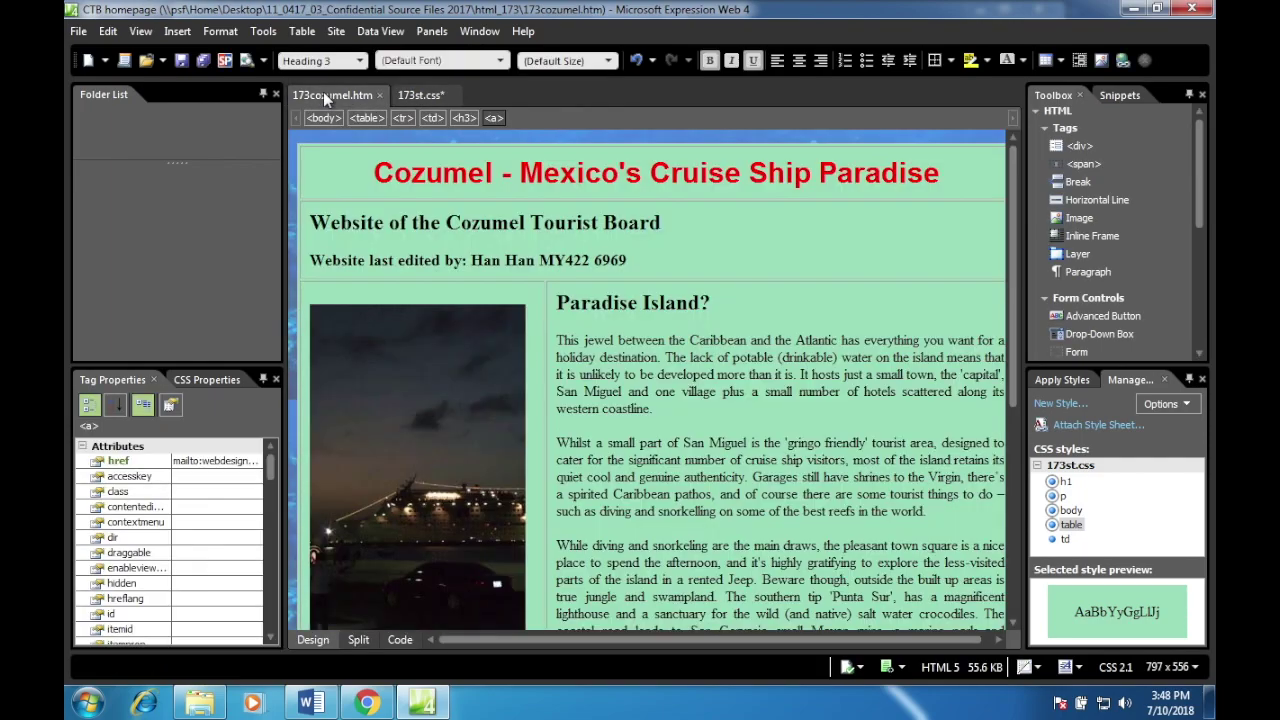
pyautogui.click(400, 639)
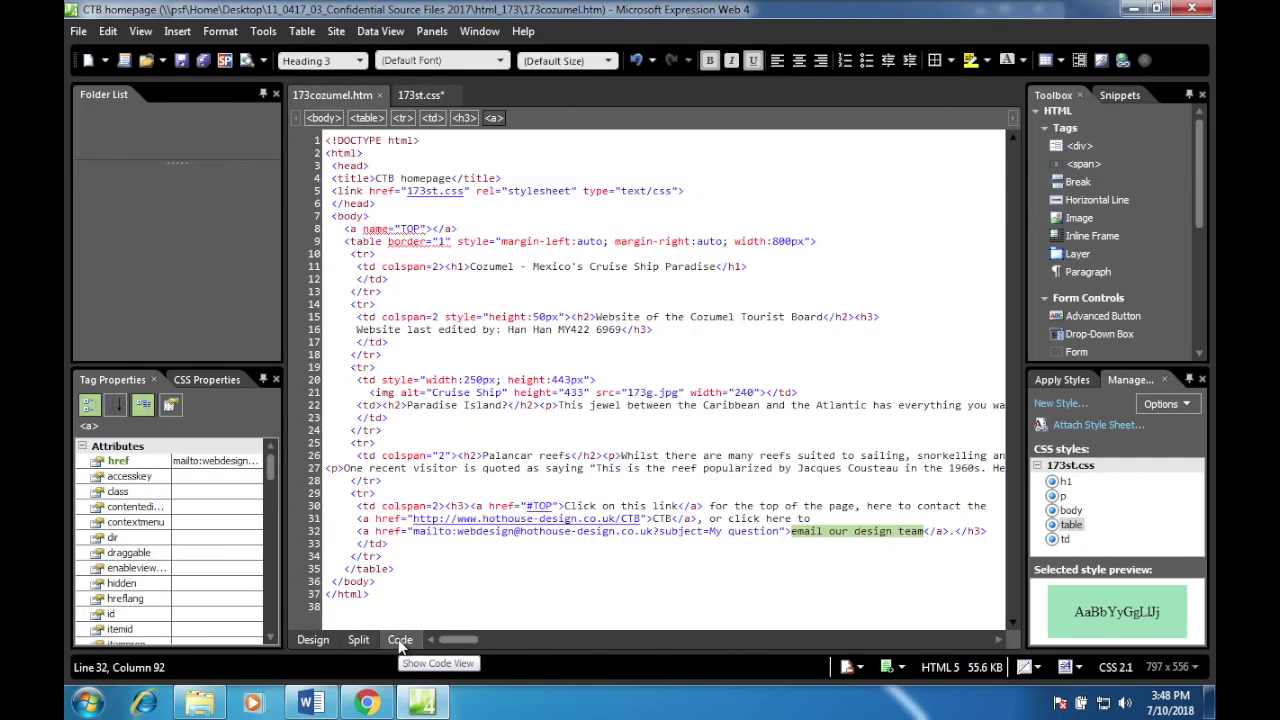
pyautogui.click(420, 96)
pyautogui.click(463, 319)
pyautogui.moveTo(440, 307); pyautogui.dragTo(313, 316)
pyautogui.press('BackSpace')
pyautogui.press('BackSpace')
pyautogui.hotkey('ctrl', 's')
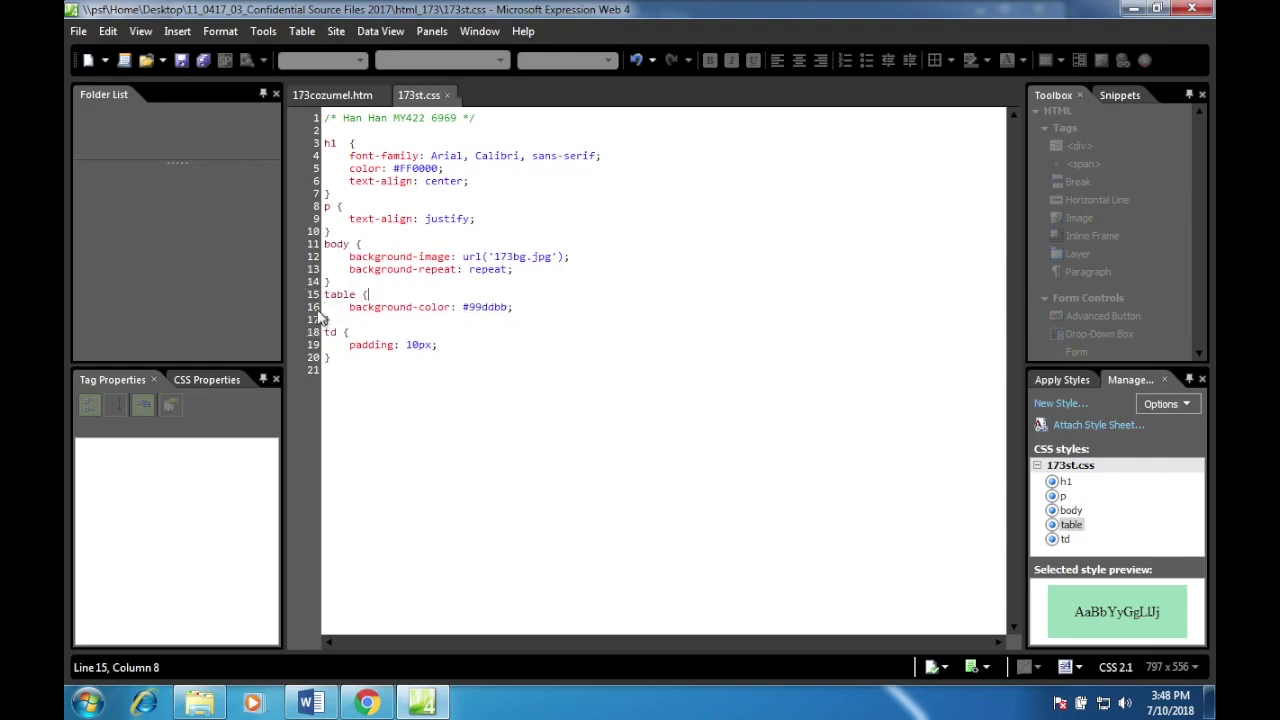
# Capture a print-screen of the 173st.css code via the VM Devices > Keyboard menu
pyautogui.click(331, 333)
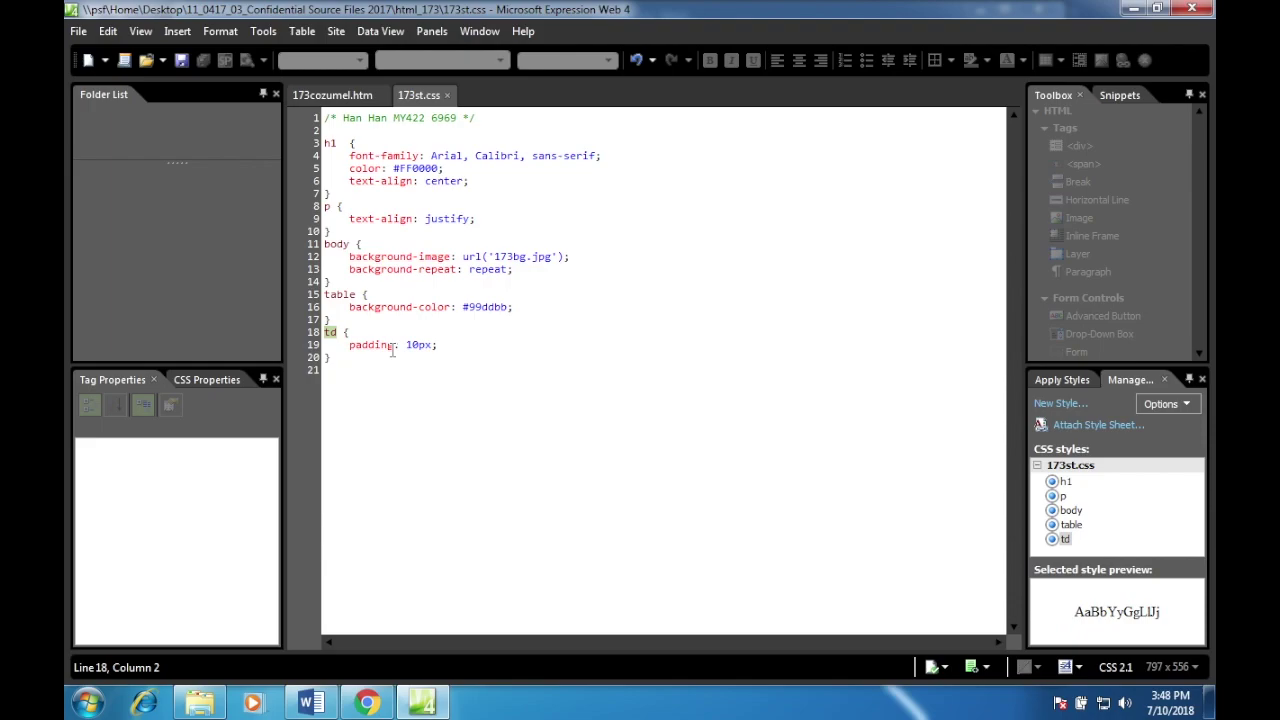
pyautogui.click(387, 393)
pyautogui.click(465, 344)
pyautogui.click(440, 8)
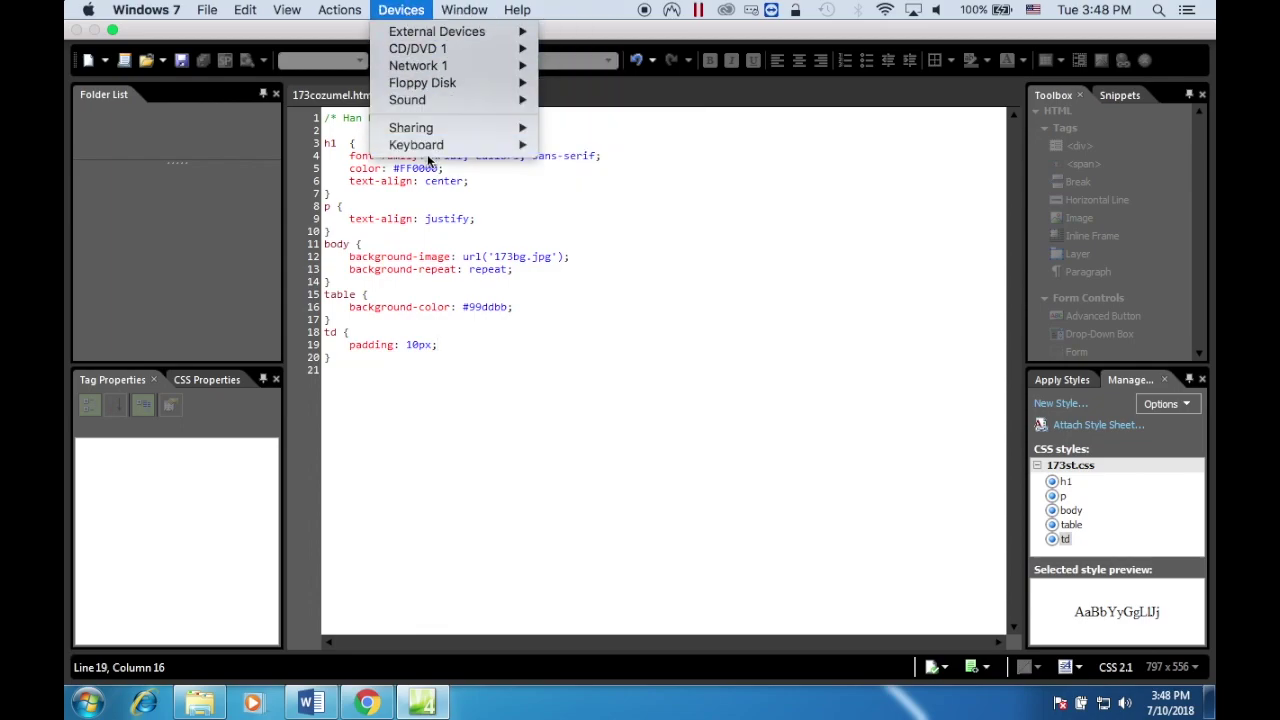
pyautogui.moveTo(430, 145)
pyautogui.click(578, 326)
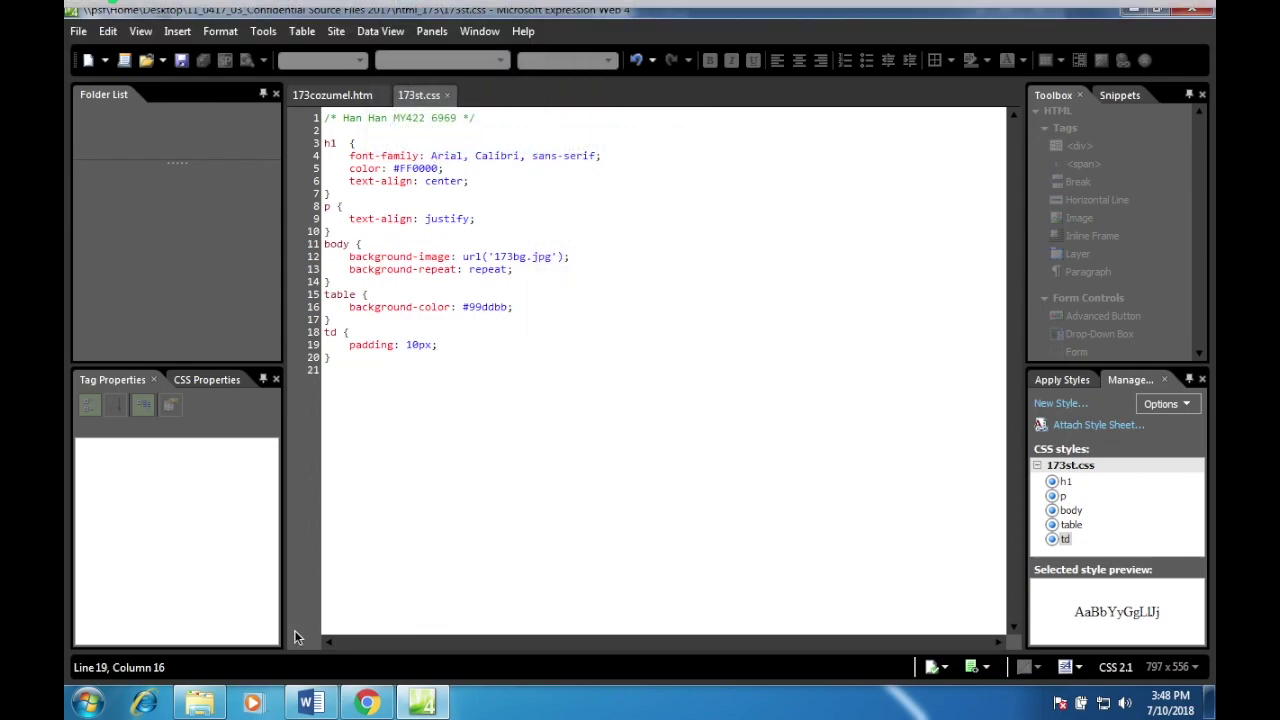
pyautogui.click(310, 703)
# Paste the stylesheet screenshot under Evidence 5 in the 173evidence document
pyautogui.scroll(-6, 538, 474)
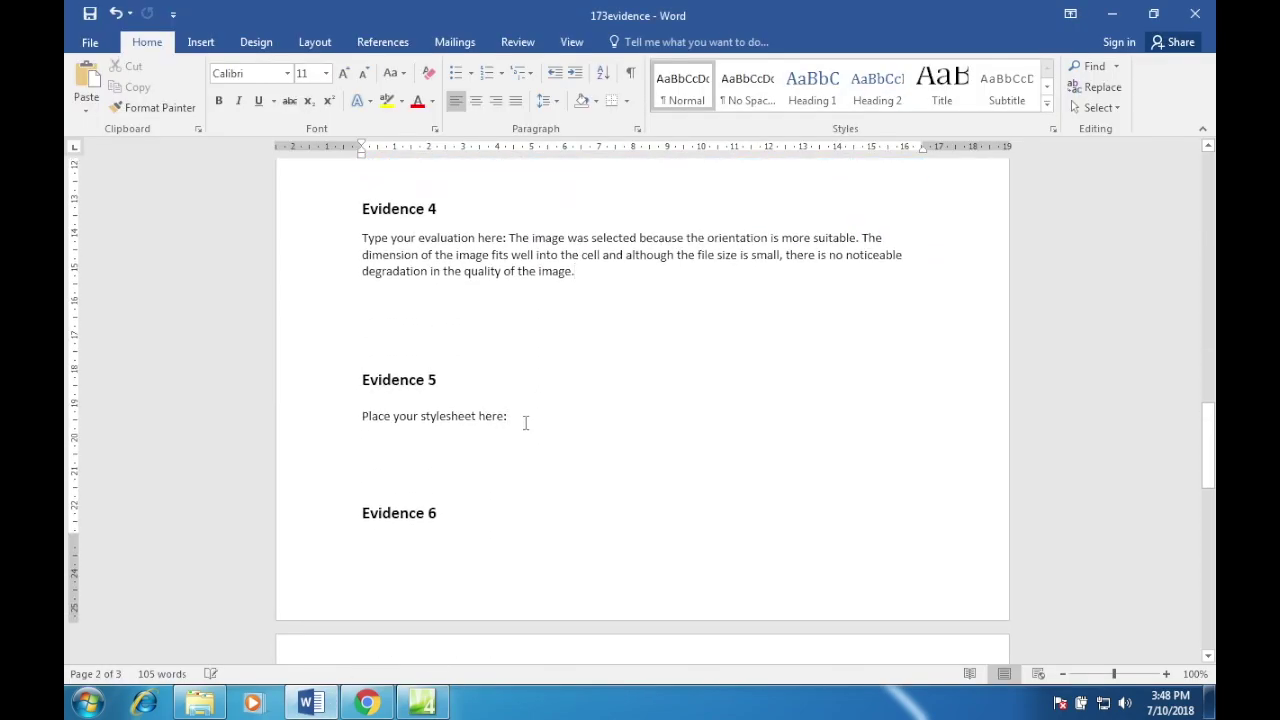
pyautogui.press('Return')
pyautogui.hotkey('ctrl', 'v')
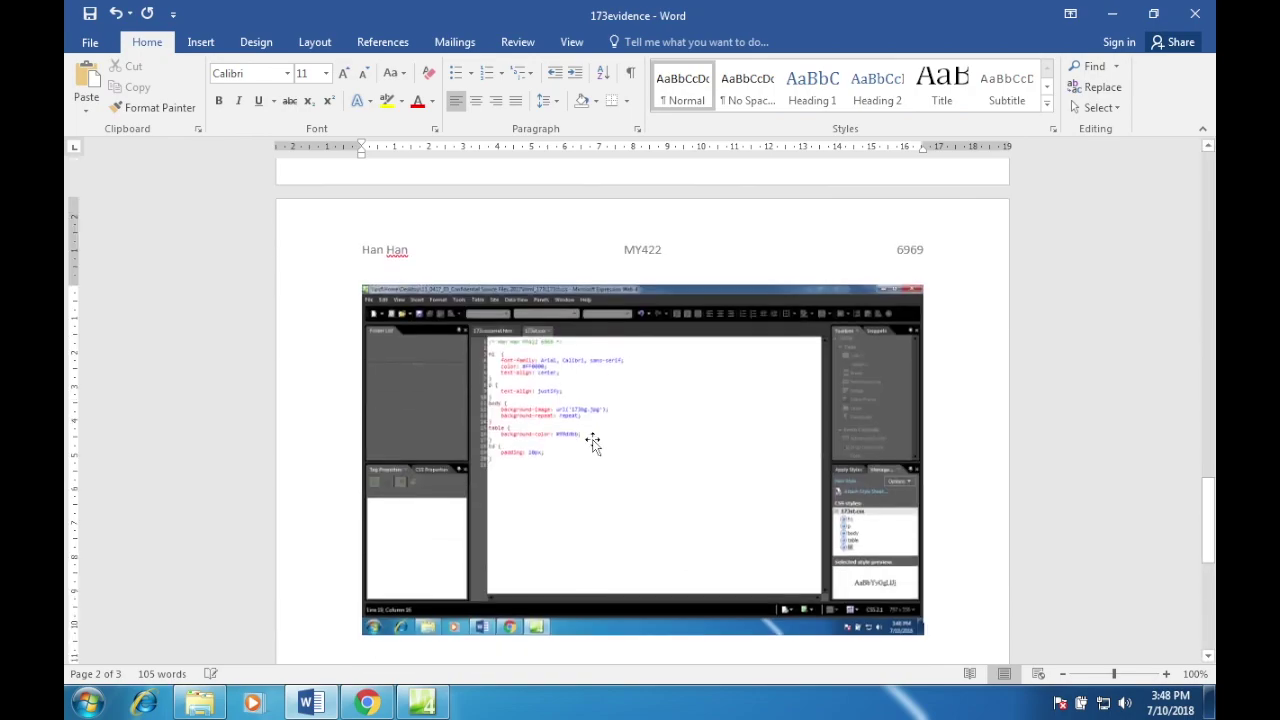
pyautogui.scroll(-2, 592, 442)
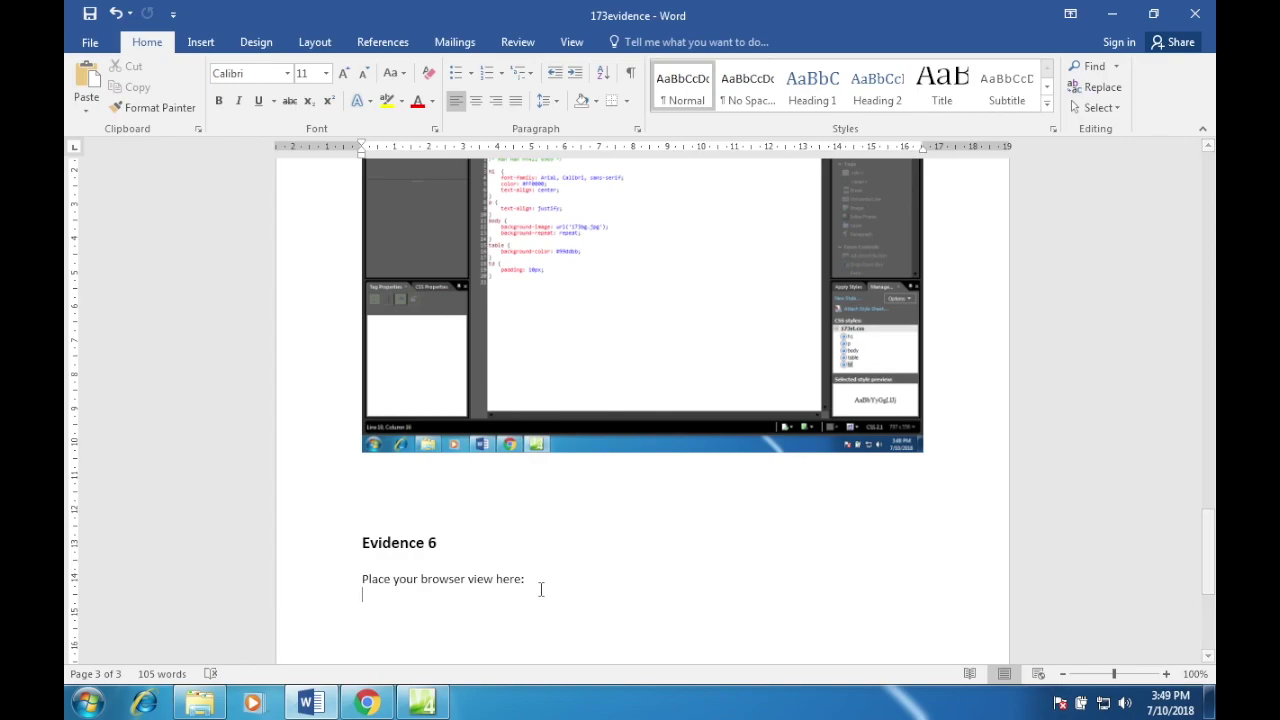
pyautogui.click(366, 702)
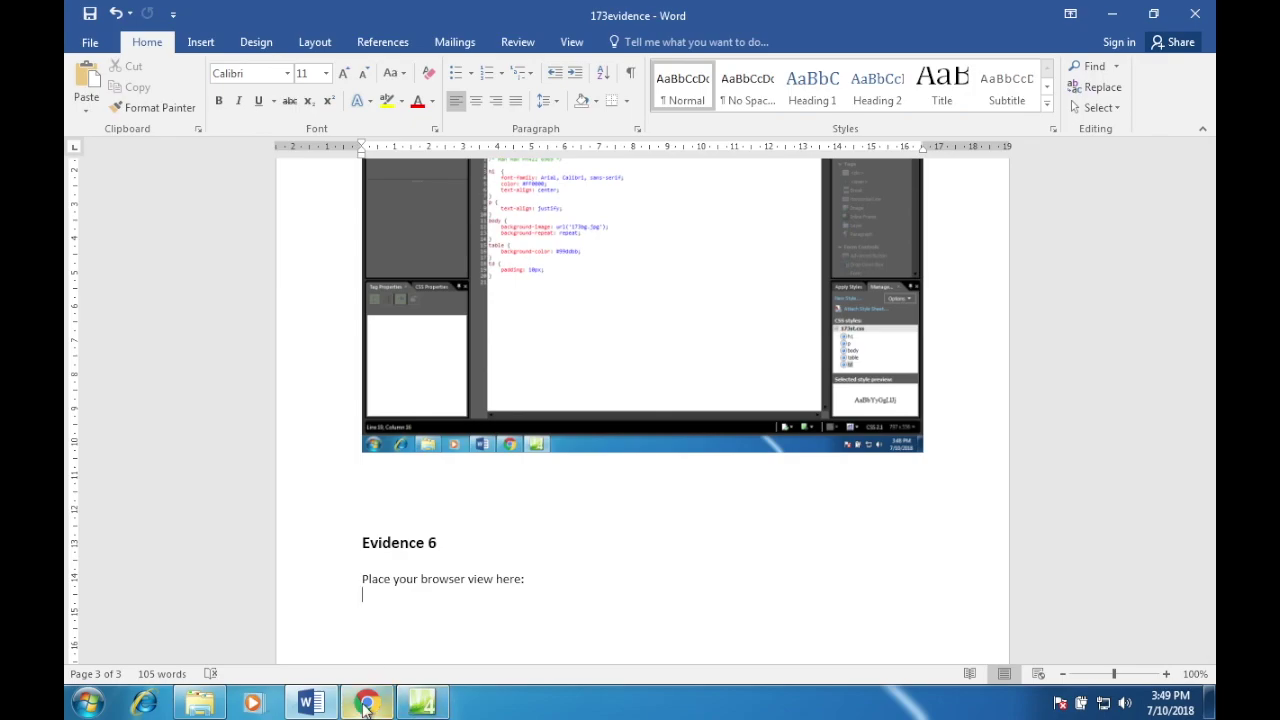
# Reload the Cozumel page in Chrome to show the new styling
pyautogui.click(130, 43)
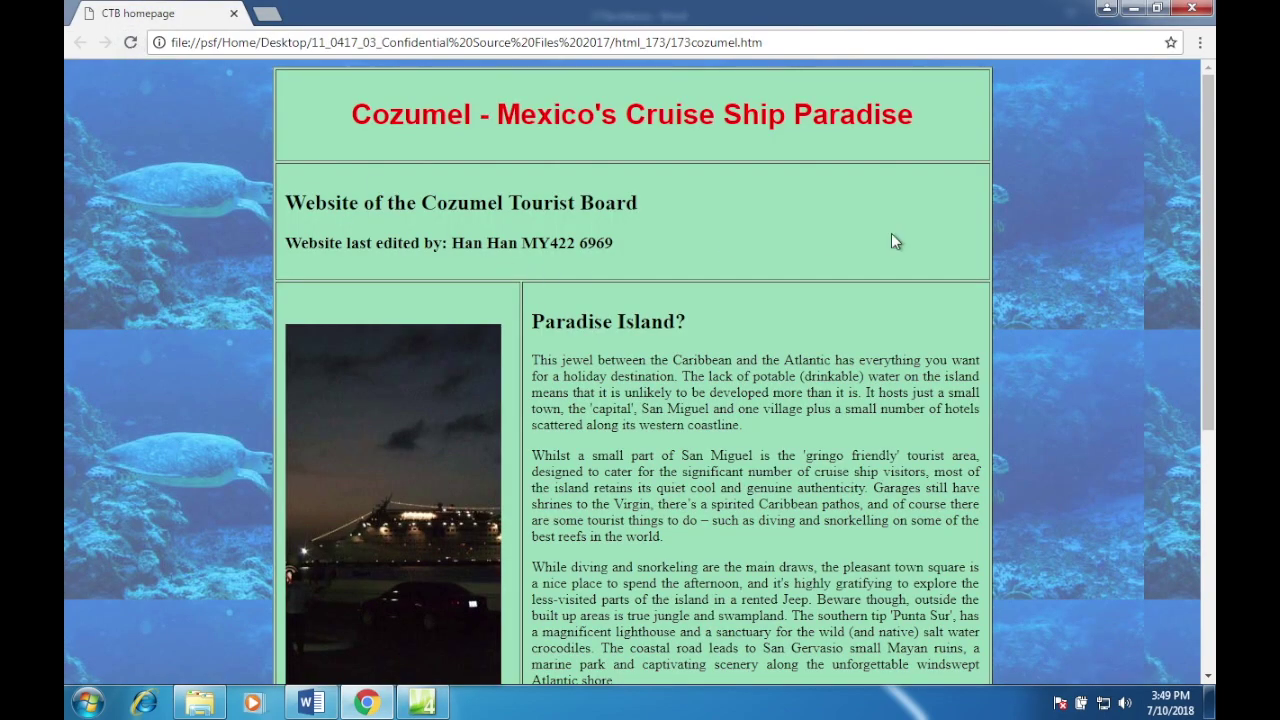
pyautogui.scroll(-5, 1062, 324)
pyautogui.scroll(5, 1062, 324)
# Reset Chrome's page zoom back to 100%
pyautogui.click(1200, 42)
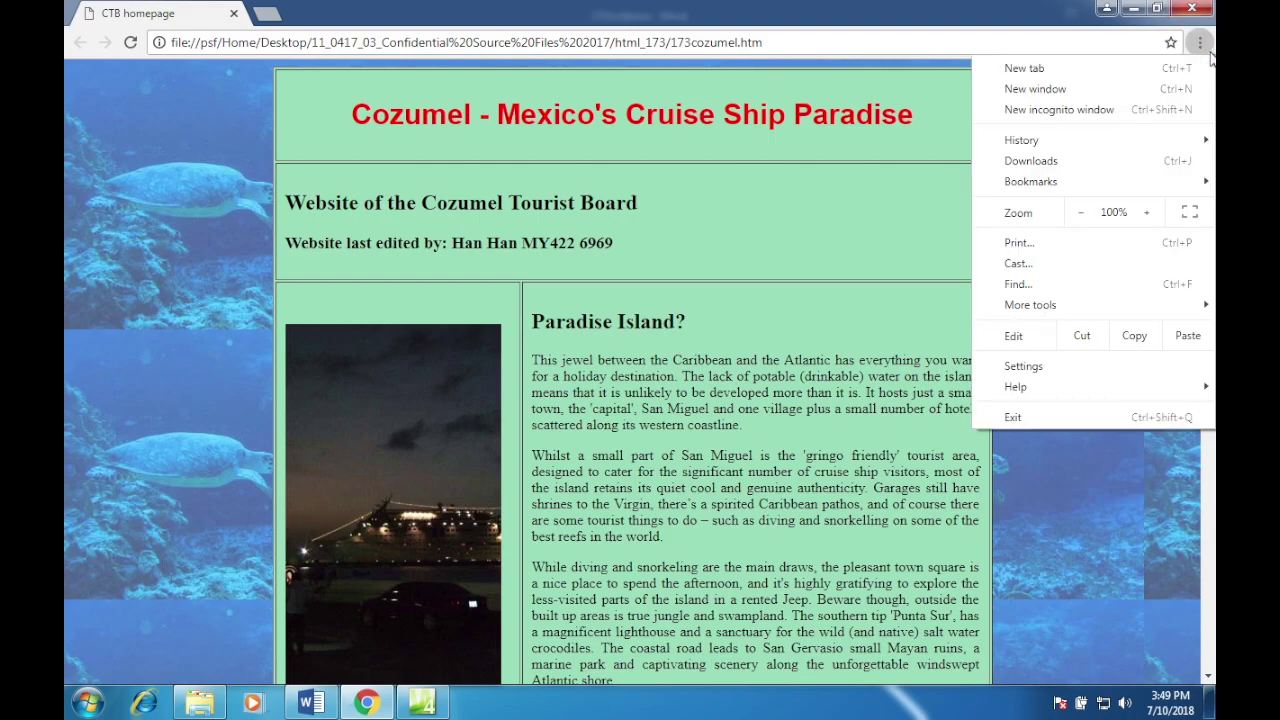
pyautogui.click(1080, 213)
pyautogui.click(1080, 213)
pyautogui.click(1080, 213)
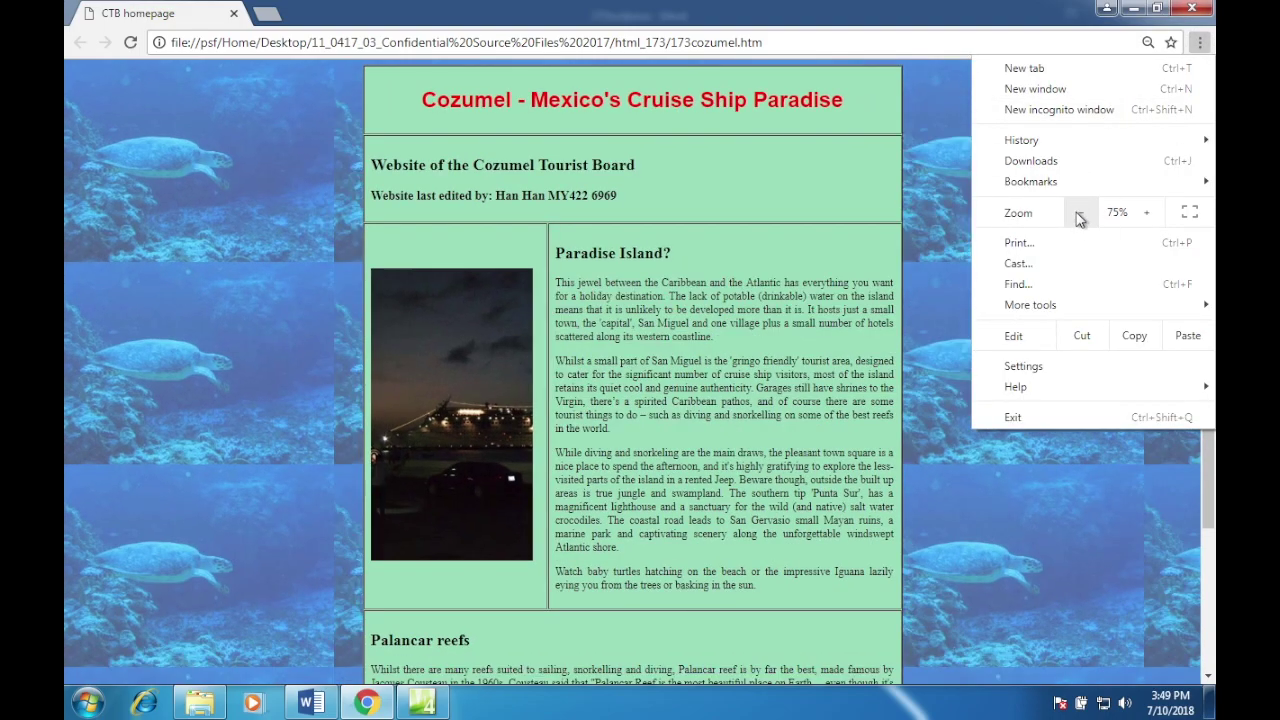
pyautogui.click(1080, 213)
pyautogui.click(1080, 213)
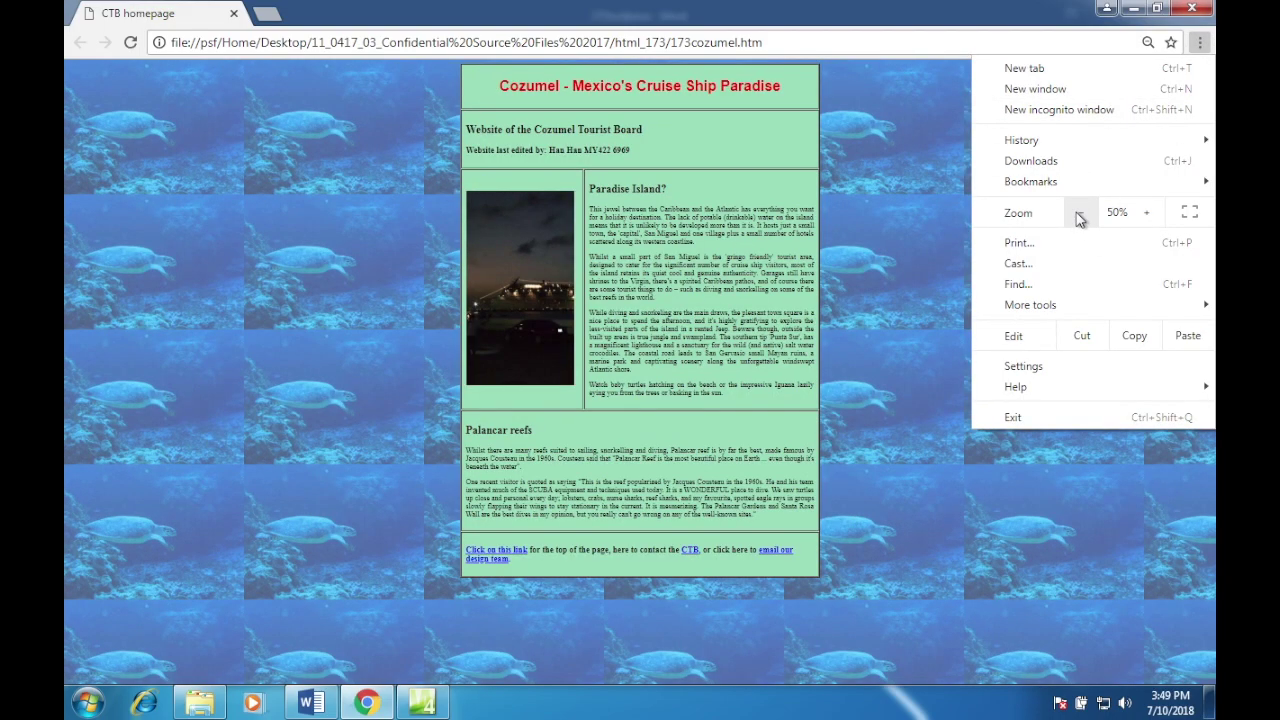
pyautogui.click(1149, 213)
pyautogui.click(1149, 213)
pyautogui.click(1149, 213)
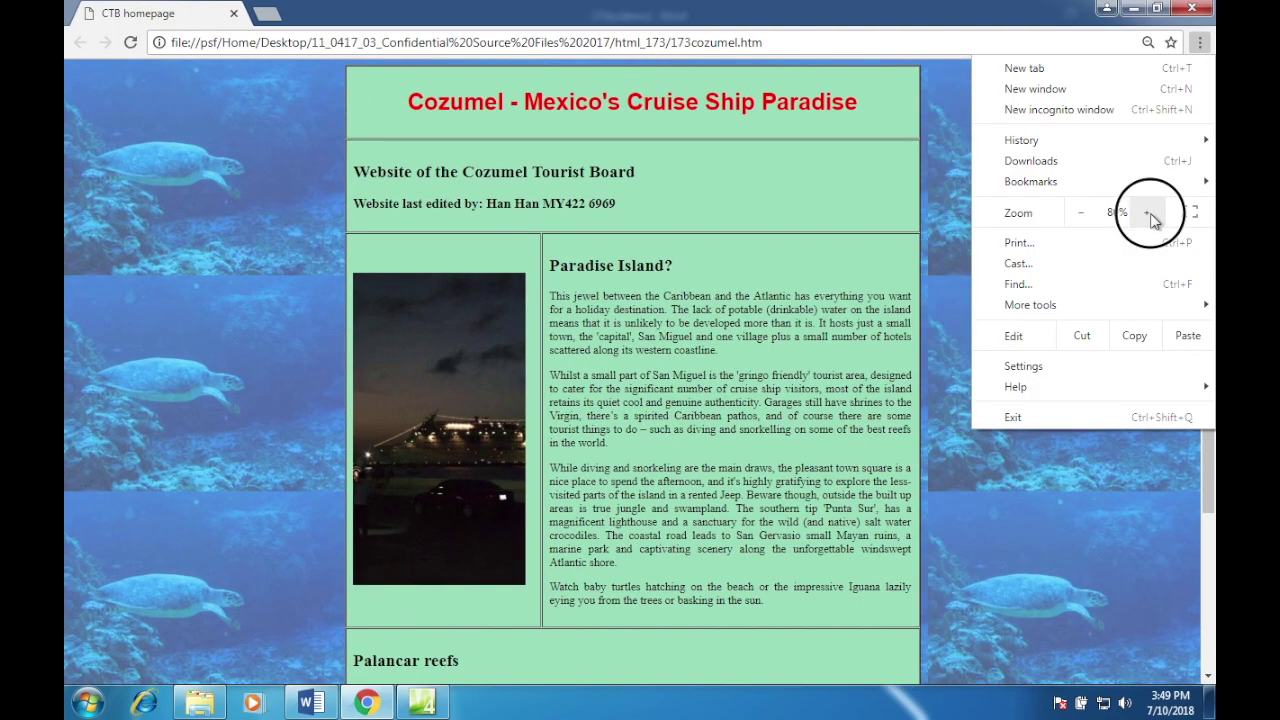
pyautogui.click(1149, 213)
pyautogui.click(1149, 213)
pyautogui.click(1085, 501)
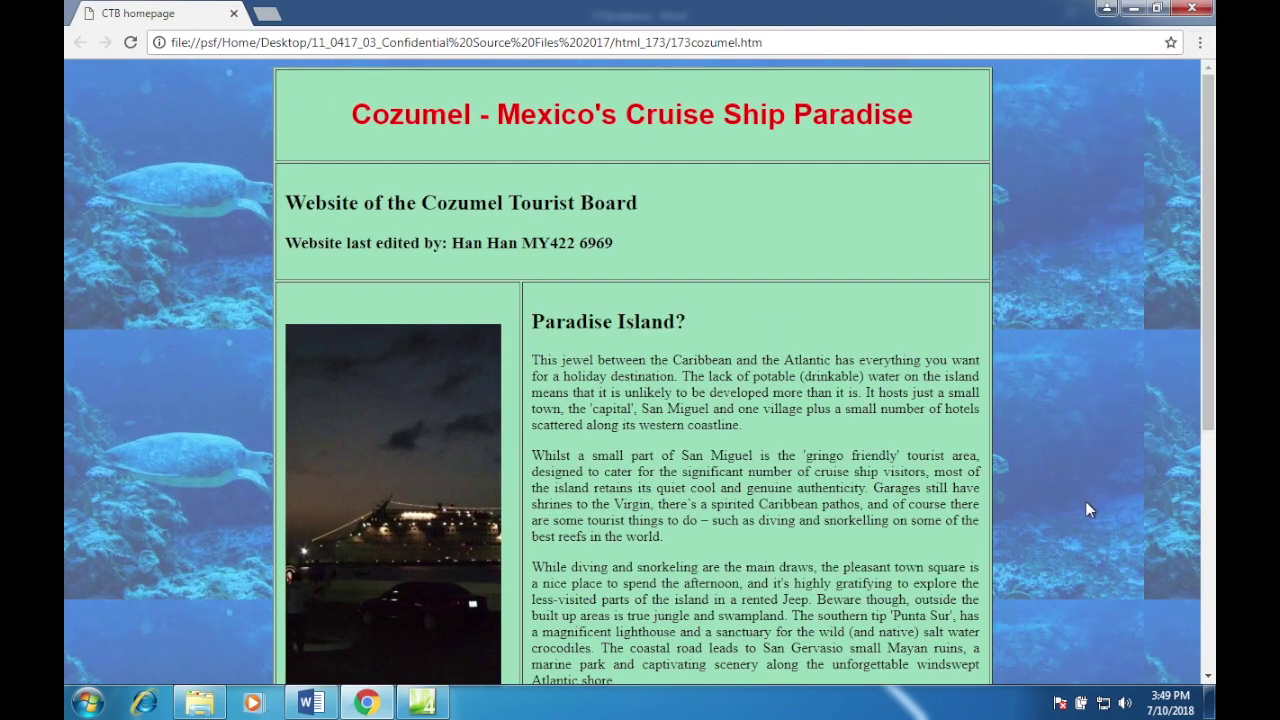
# Capture a print-screen of the browser view of the styled Cozumel page
pyautogui.moveTo(624, 4)
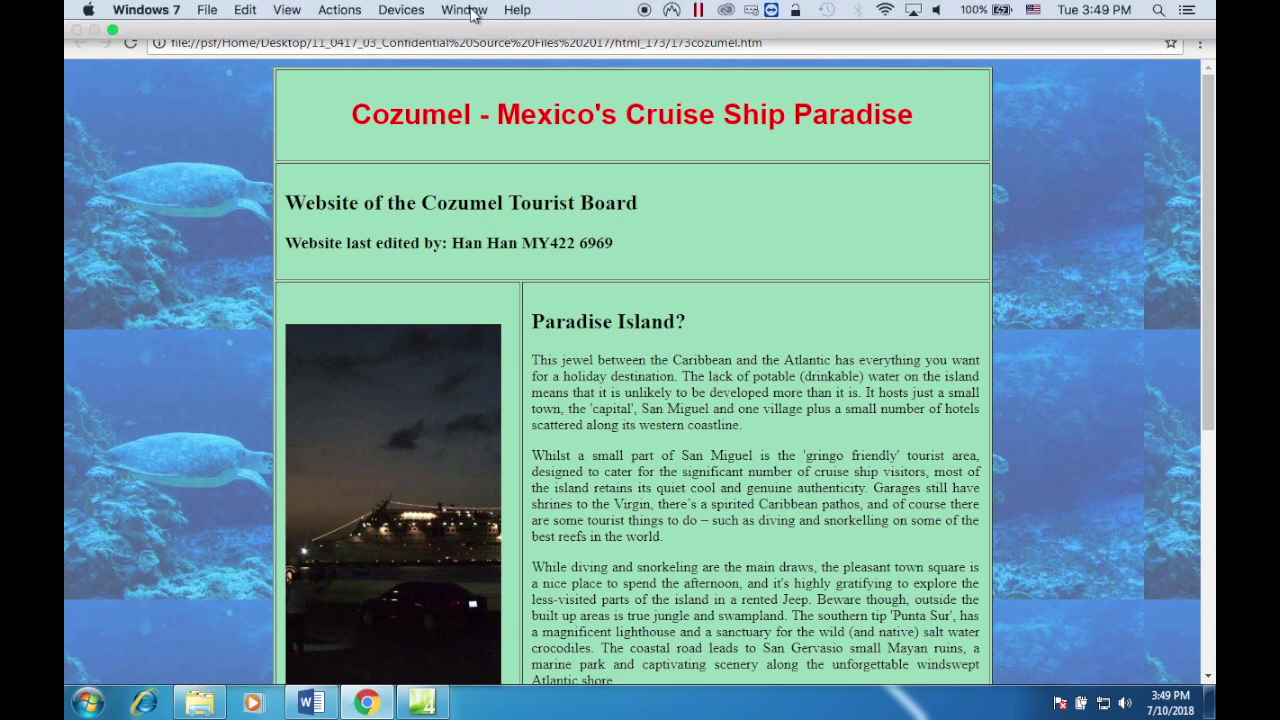
pyautogui.click(418, 12)
pyautogui.moveTo(438, 147)
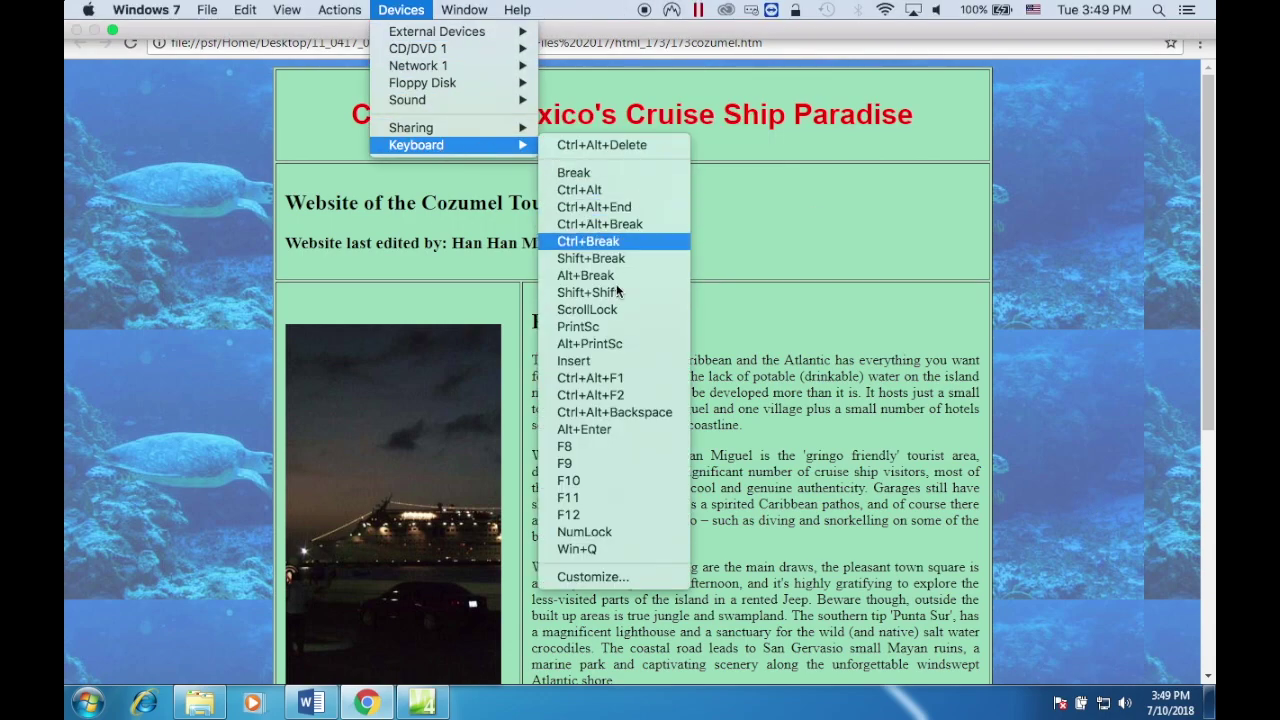
pyautogui.click(598, 330)
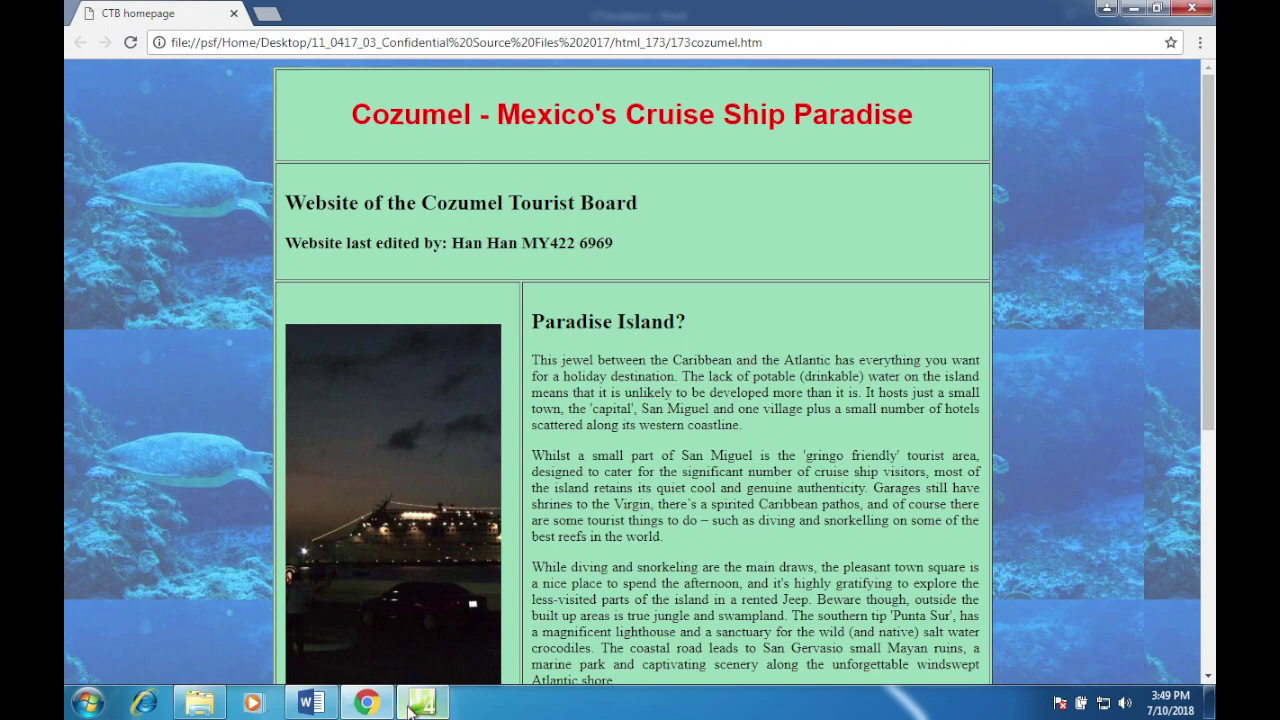
pyautogui.click(436, 540)
# Paste the top-of-page screenshot under Evidence 6, then capture the page bottom with PrintSc
pyautogui.scroll(-5, 436, 540)
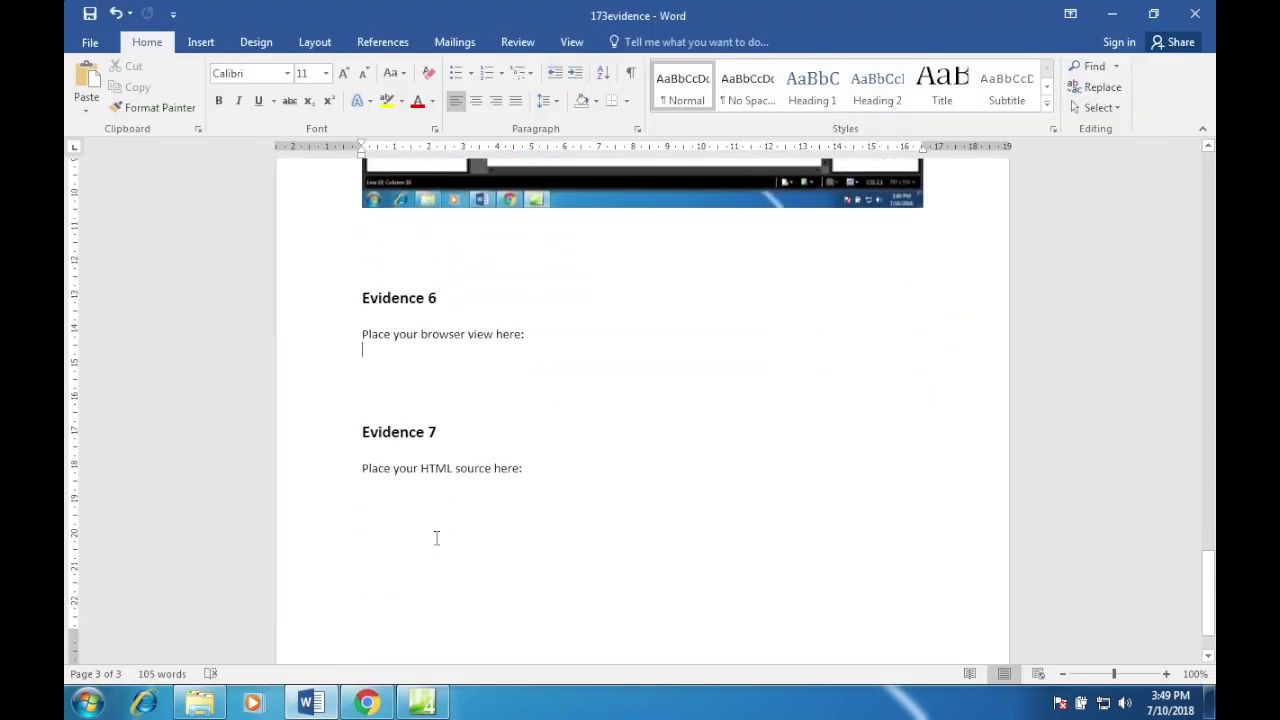
pyautogui.hotkey('ctrl', 'v')
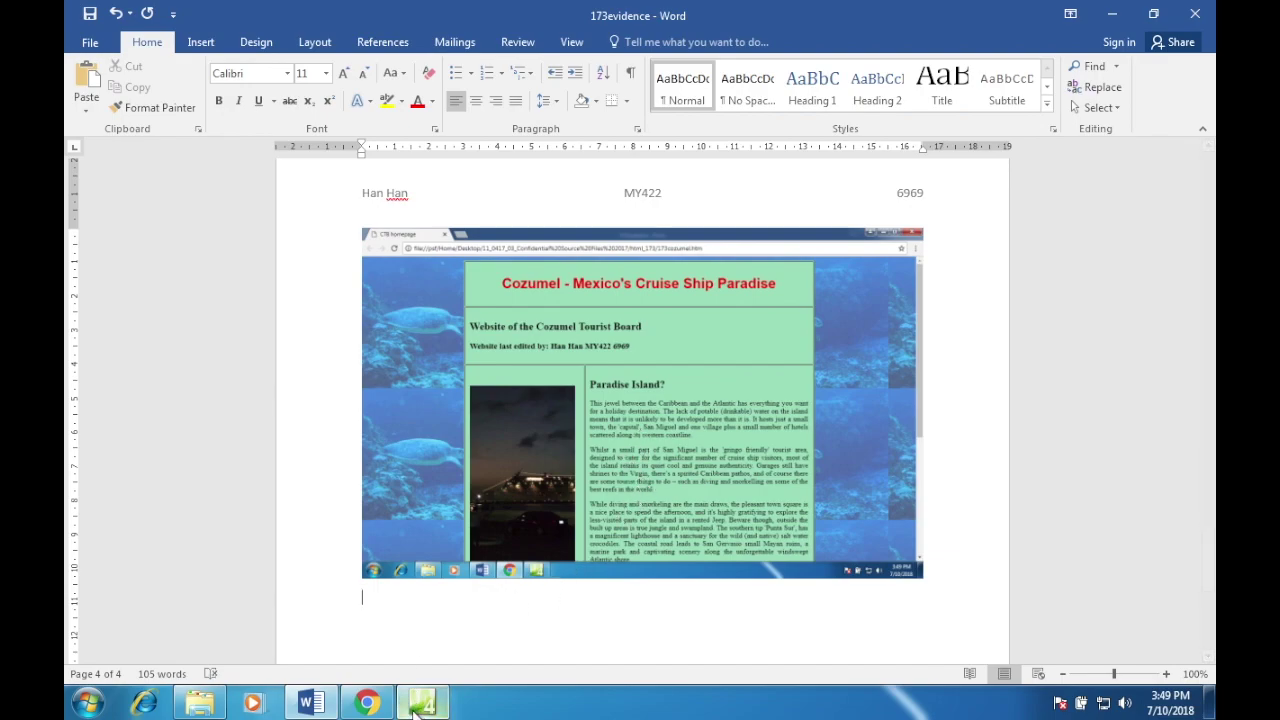
pyautogui.click(370, 705)
pyautogui.scroll(-4, 596, 434)
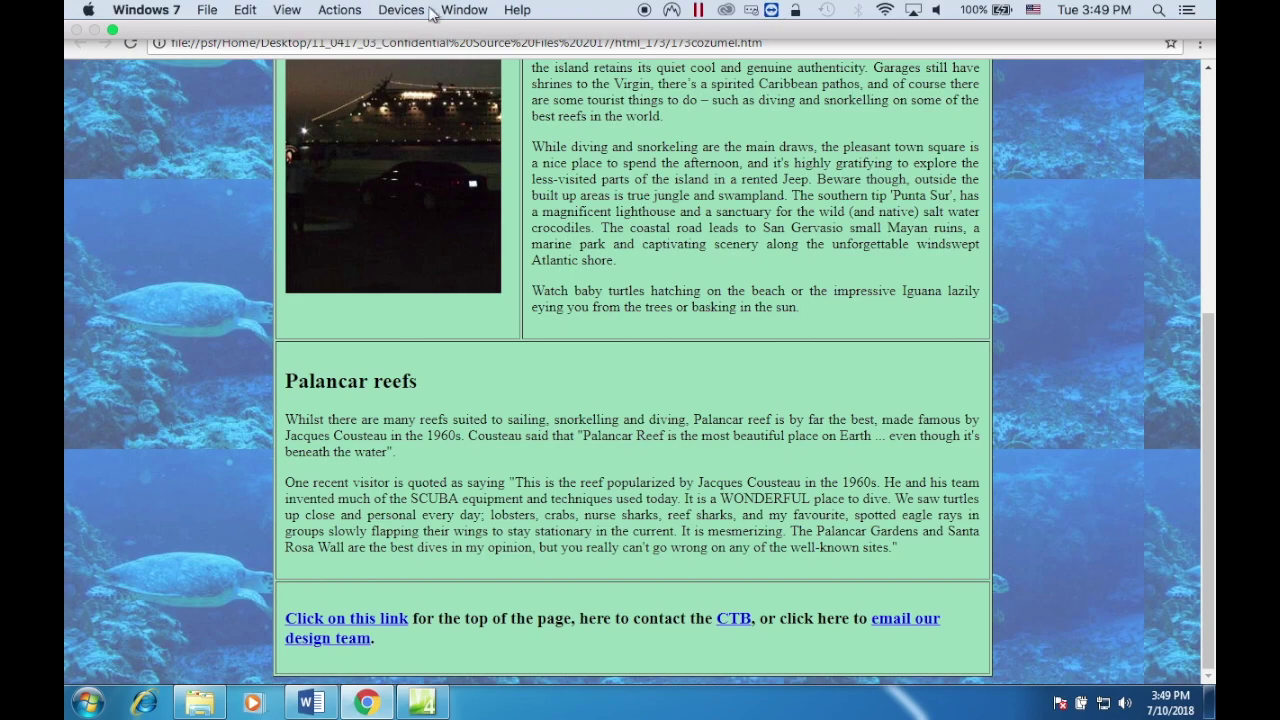
pyautogui.click(463, 9)
pyautogui.moveTo(401, 9)
pyautogui.moveTo(440, 145)
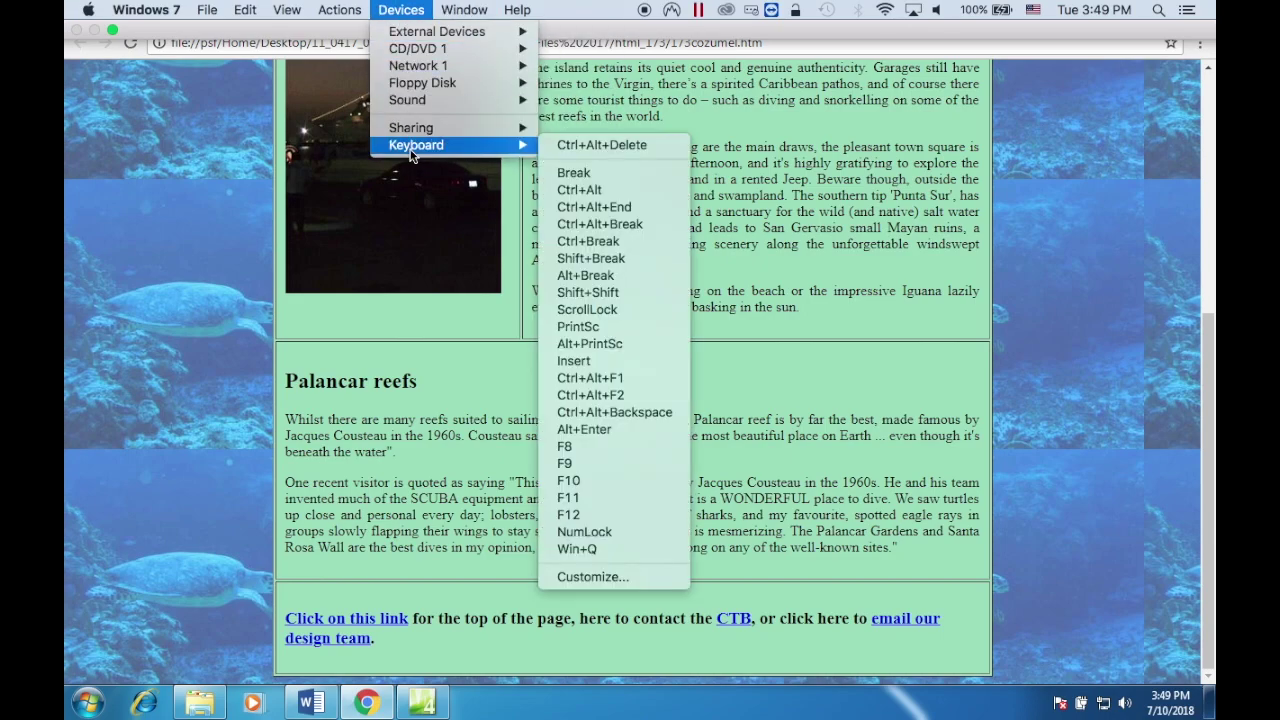
pyautogui.click(588, 330)
# Paste the bottom-of-page Cozumel screenshot below the first one in Evidence 6
pyautogui.click(310, 703)
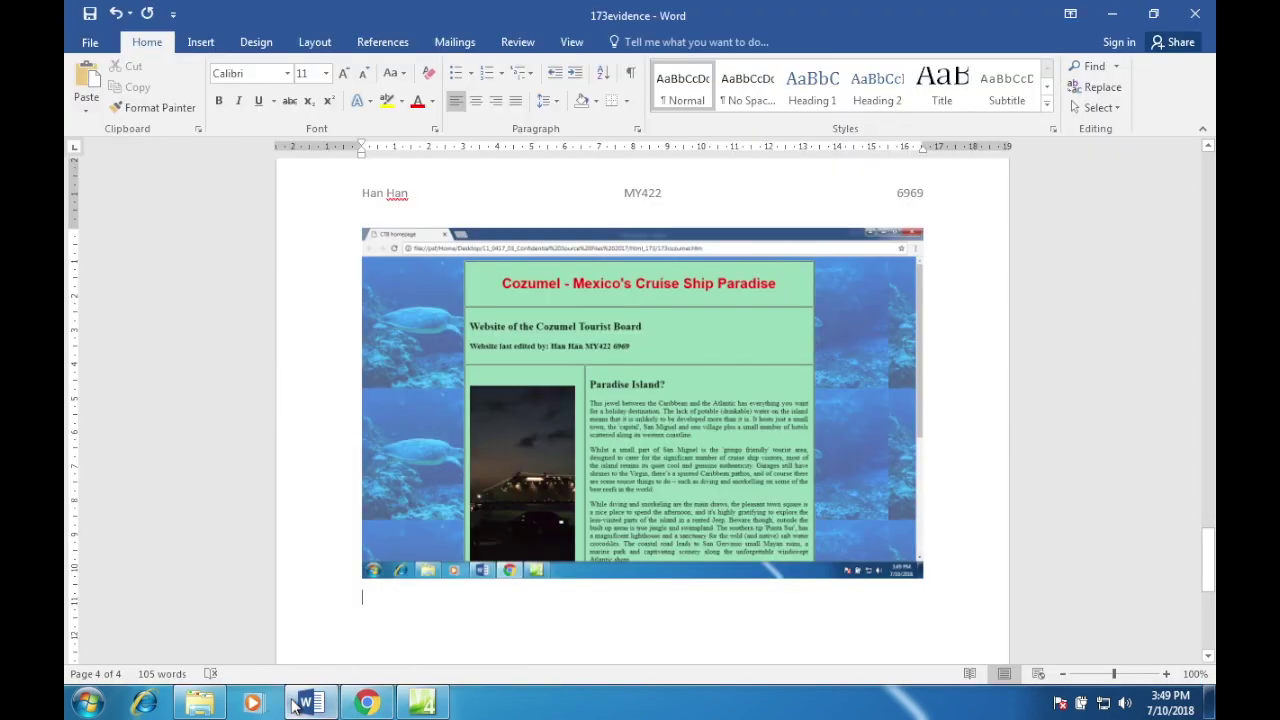
pyautogui.hotkey('ctrl', 'v')
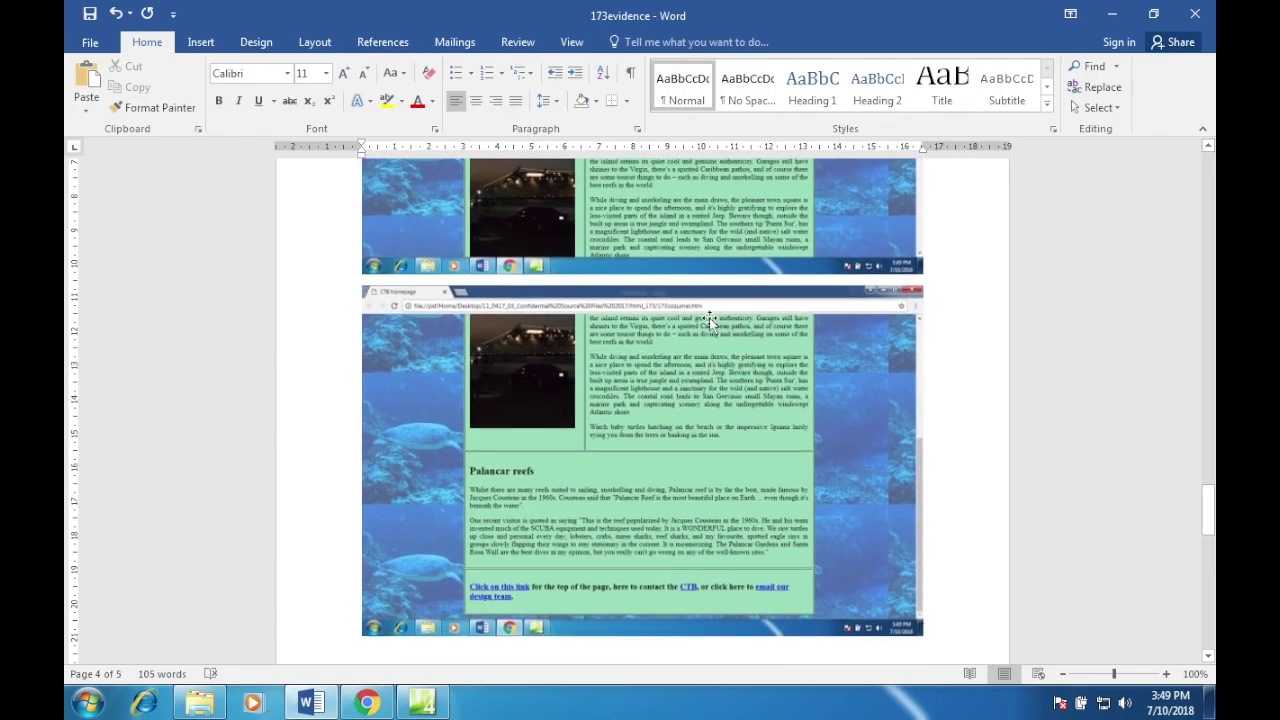
pyautogui.scroll(-10, 710, 318)
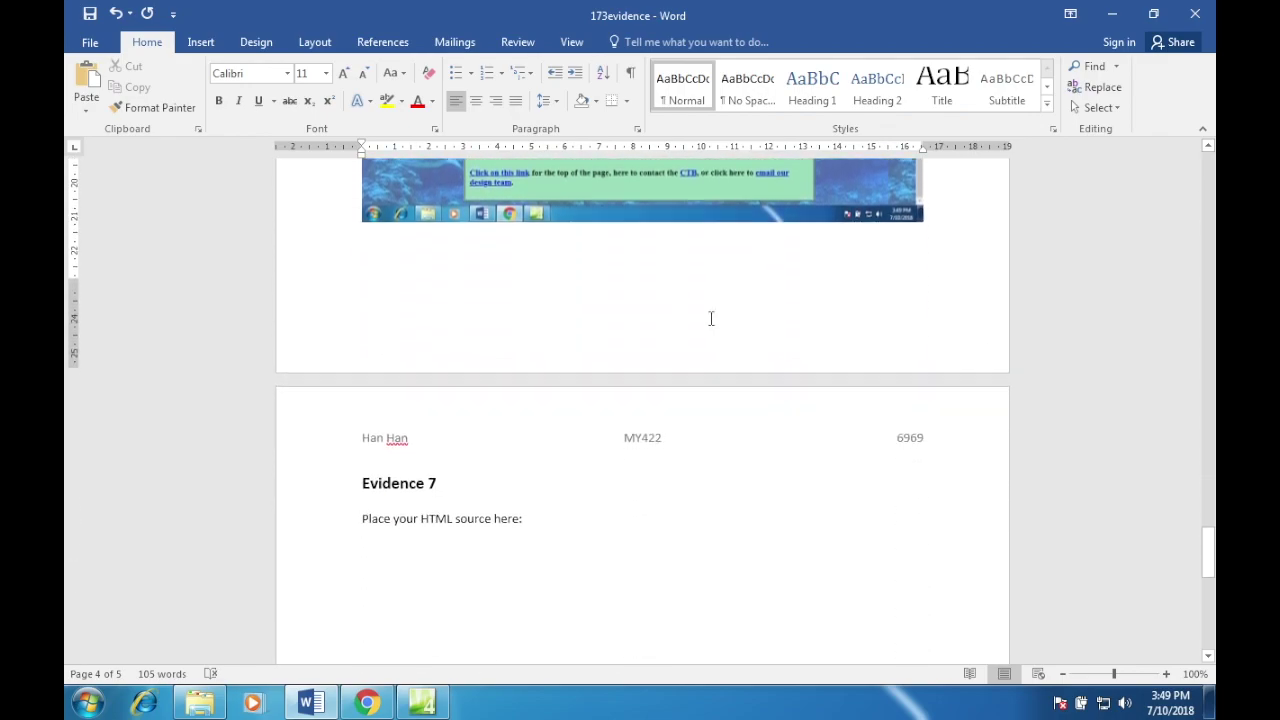
pyautogui.click(422, 703)
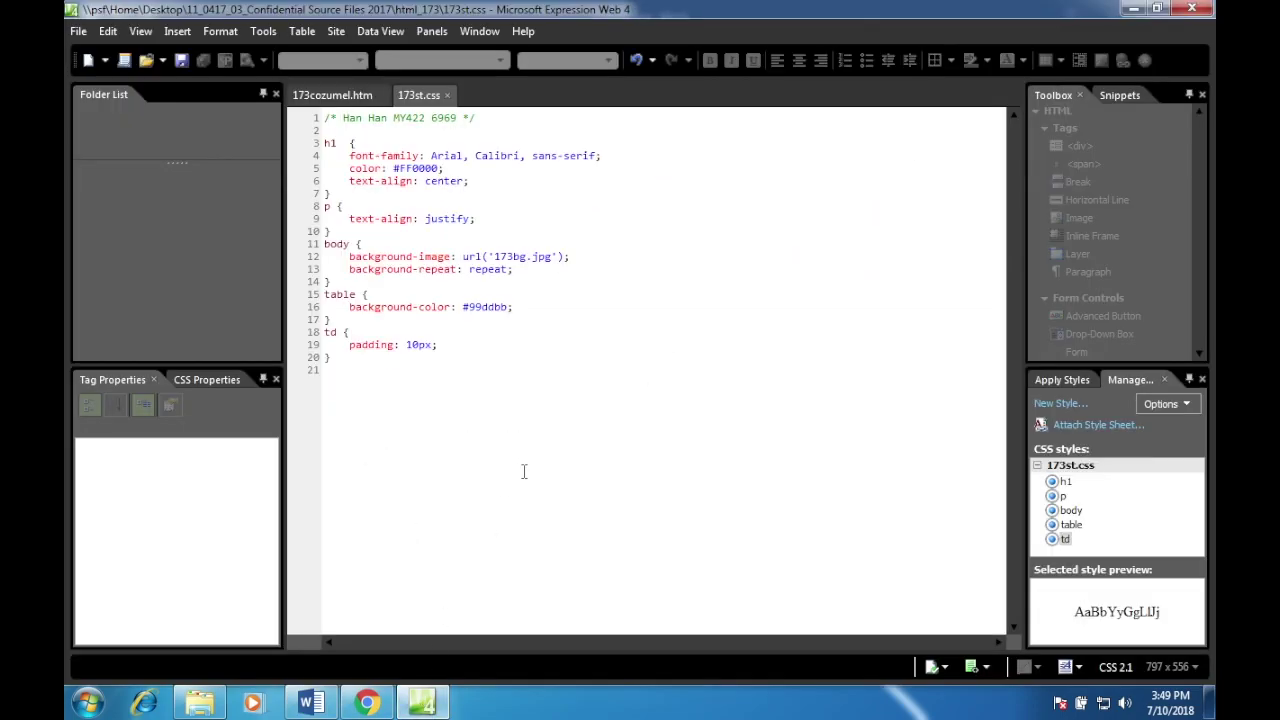
# Select all of 173cozumel.htm's HTML code in Code view for pasting into Evidence 7
pyautogui.click(333, 97)
pyautogui.click(314, 647)
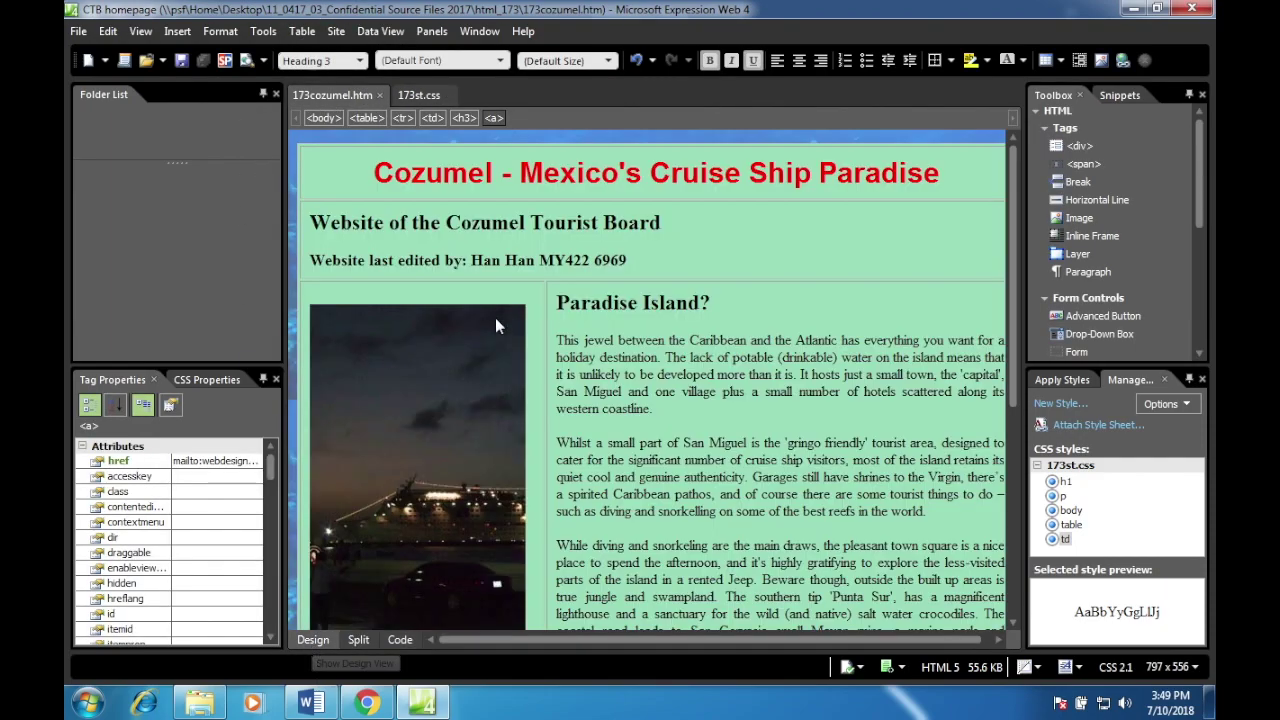
pyautogui.click(400, 640)
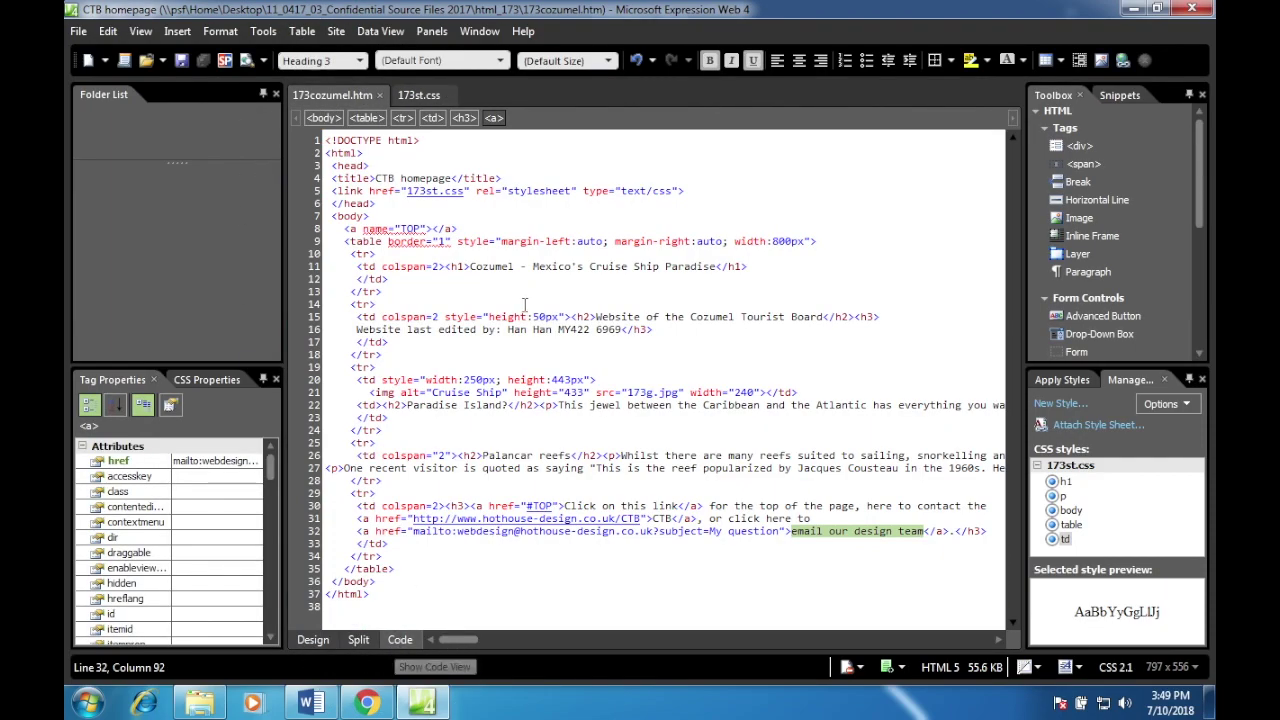
pyautogui.click(523, 306)
pyautogui.hotkey('ctrl', 'a')
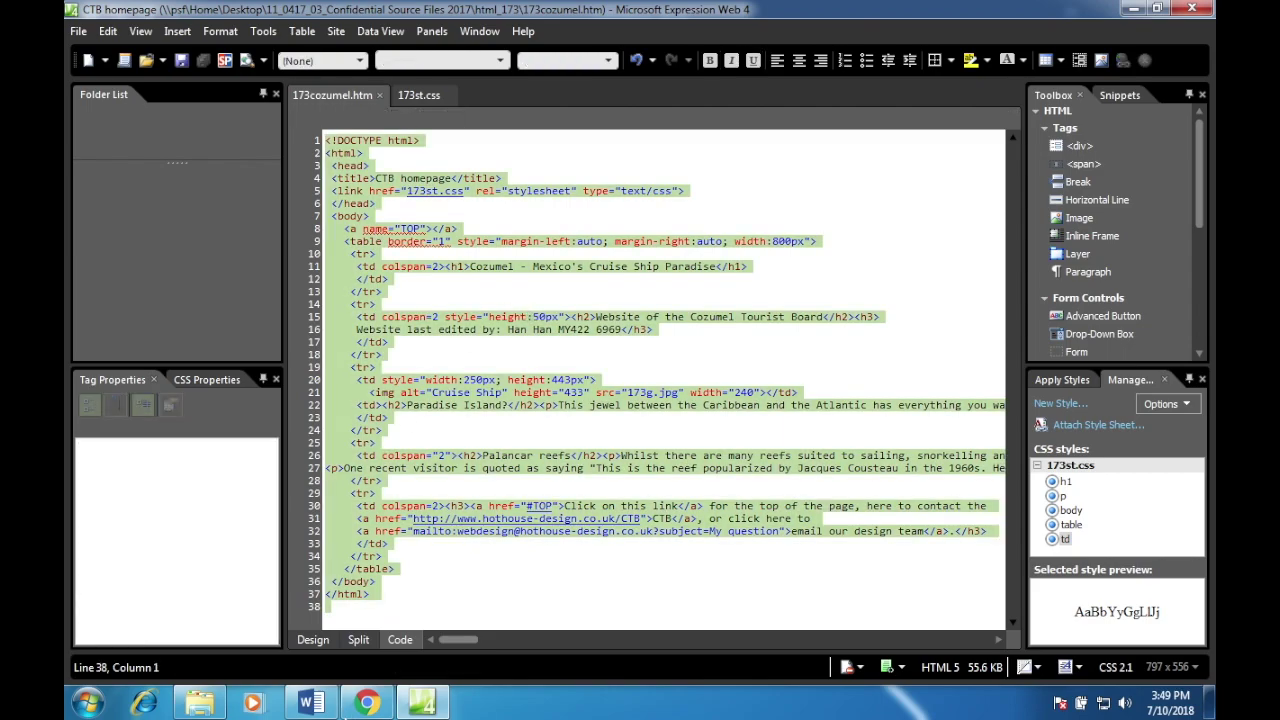
pyautogui.click(310, 703)
pyautogui.click(519, 437)
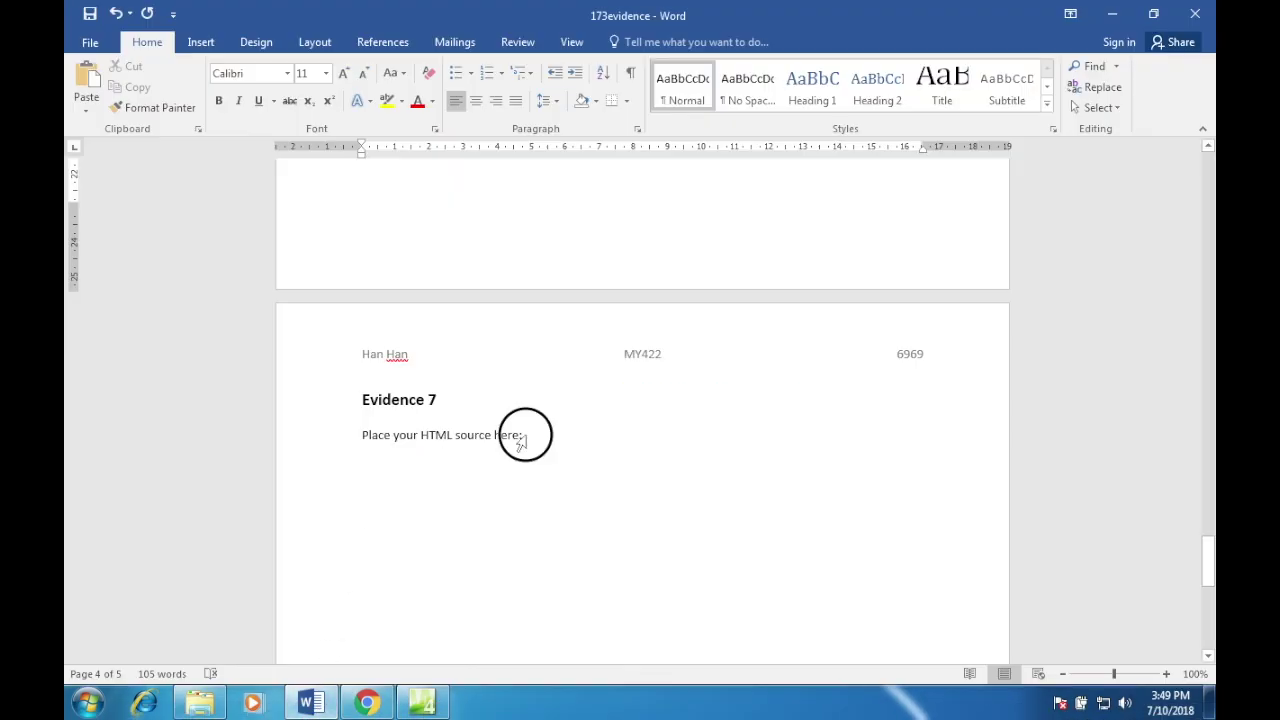
# Replace 'Place your HTML source here:' with the pasted HTML source and review the 6-page print preview
pyautogui.moveTo(519, 437); pyautogui.dragTo(343, 443)
pyautogui.hotkey('ctrl', 'v')
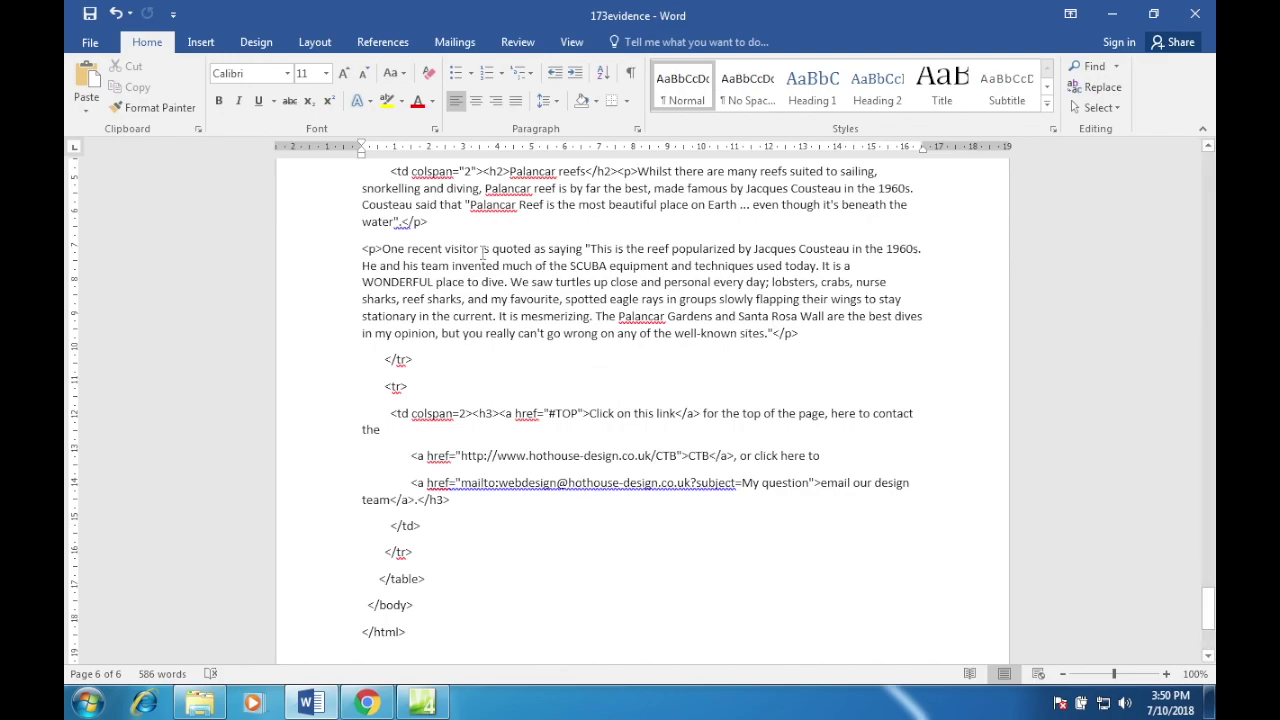
pyautogui.click(90, 42)
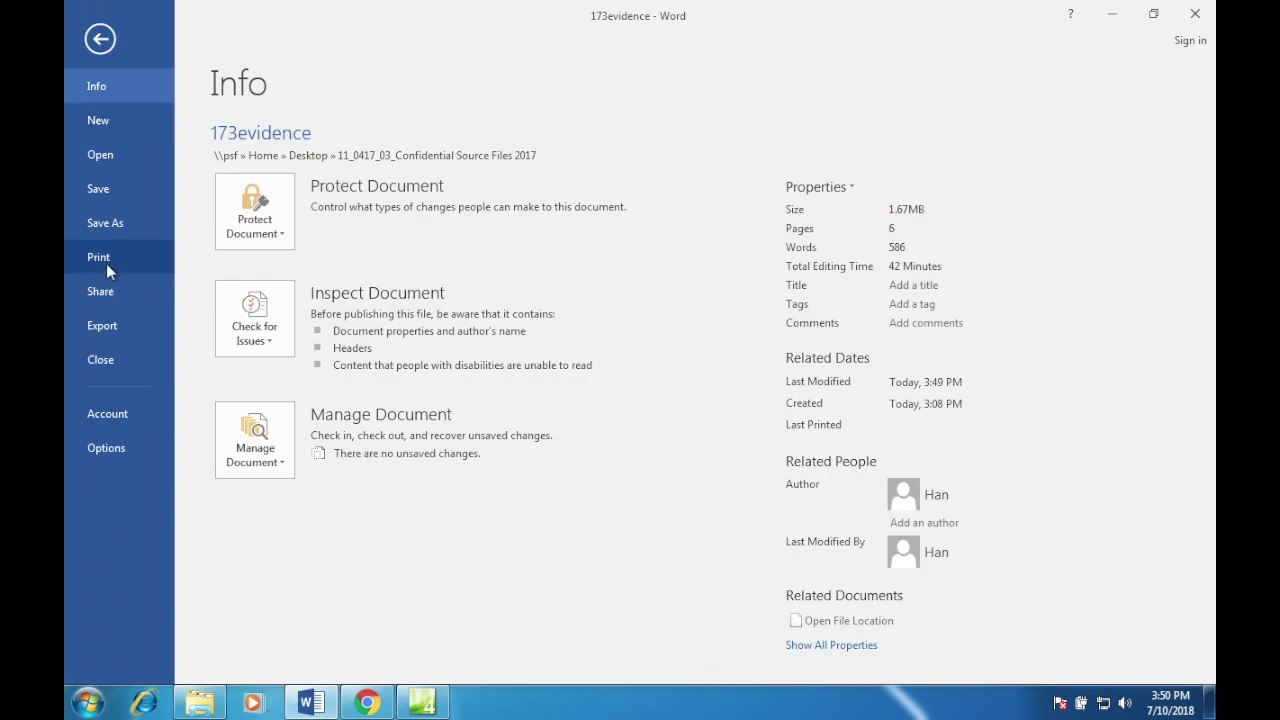
pyautogui.click(106, 263)
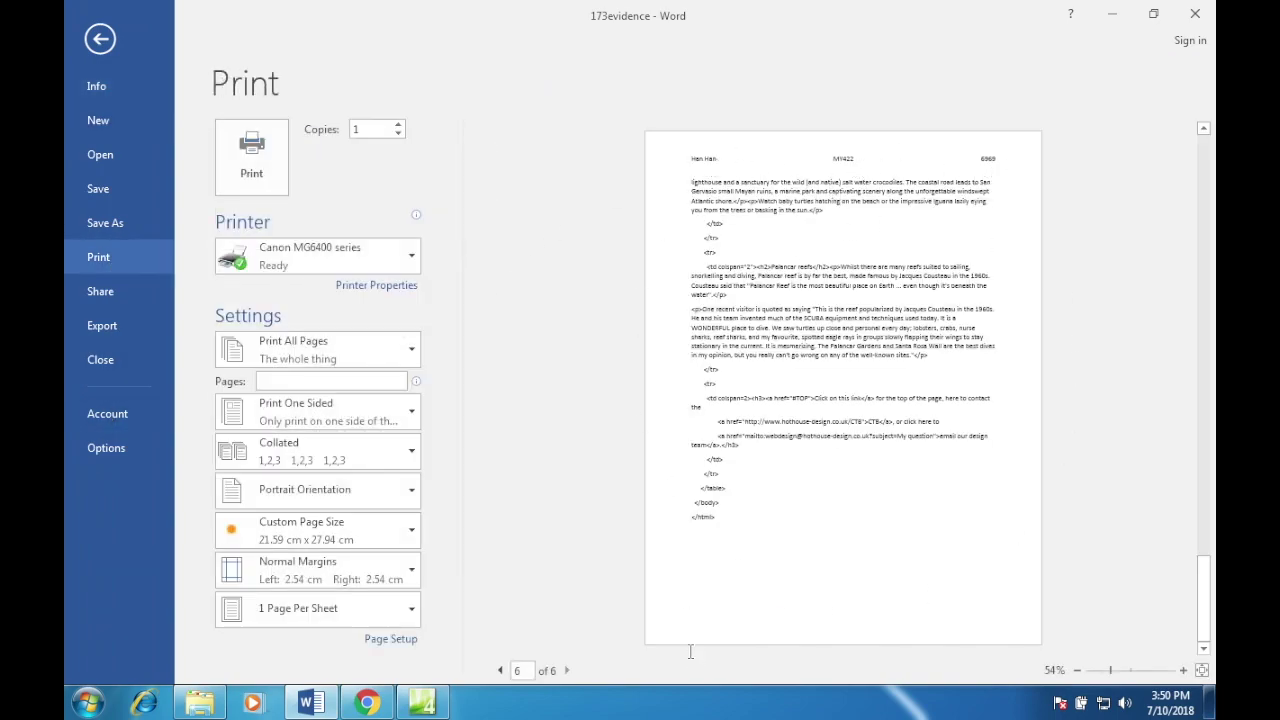
pyautogui.click(499, 671)
pyautogui.click(499, 671)
pyautogui.click(499, 671)
pyautogui.click(498, 671)
pyautogui.click(498, 671)
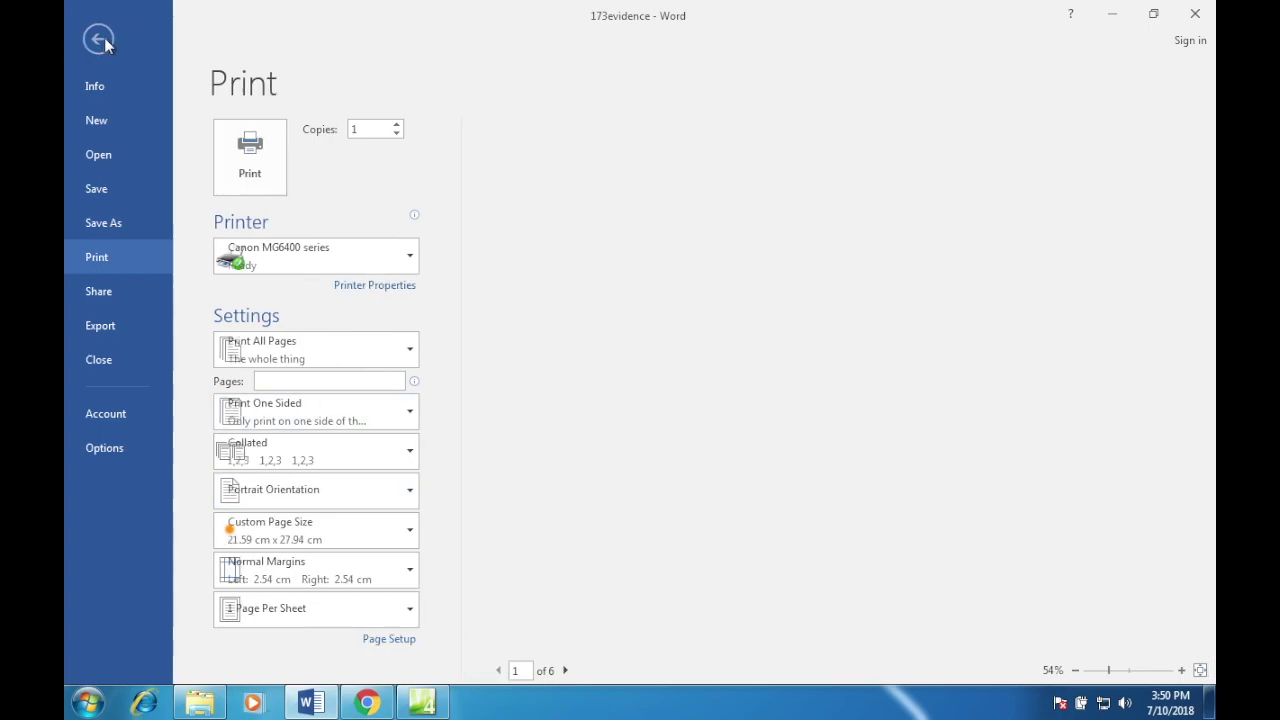
pyautogui.click(100, 38)
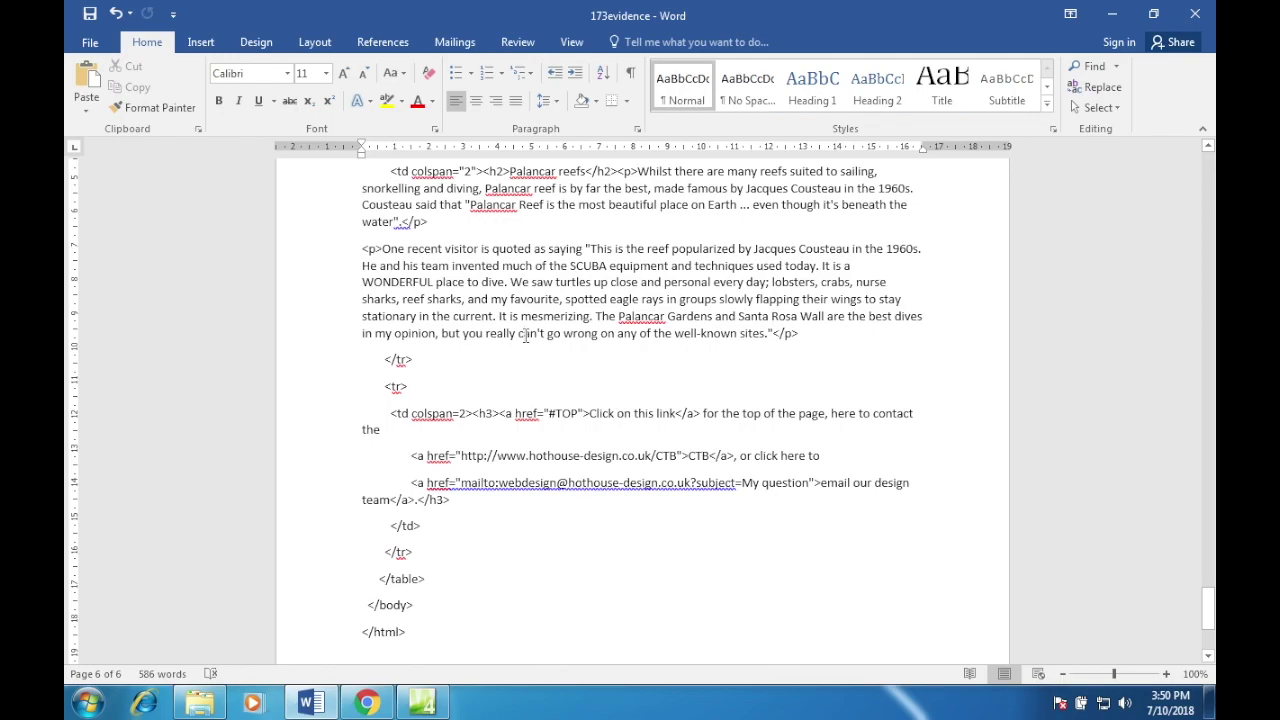